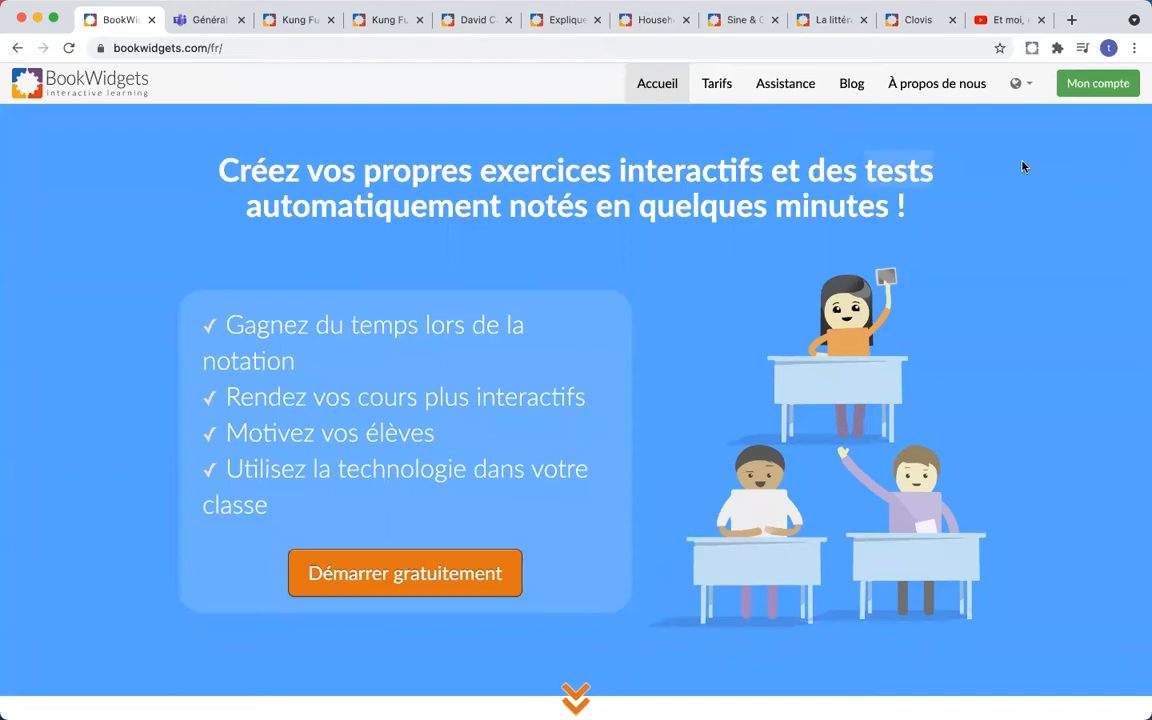
# - Switch the BookWidgets site language to Français and scroll down the French homepage
pyautogui.click(1021, 92)
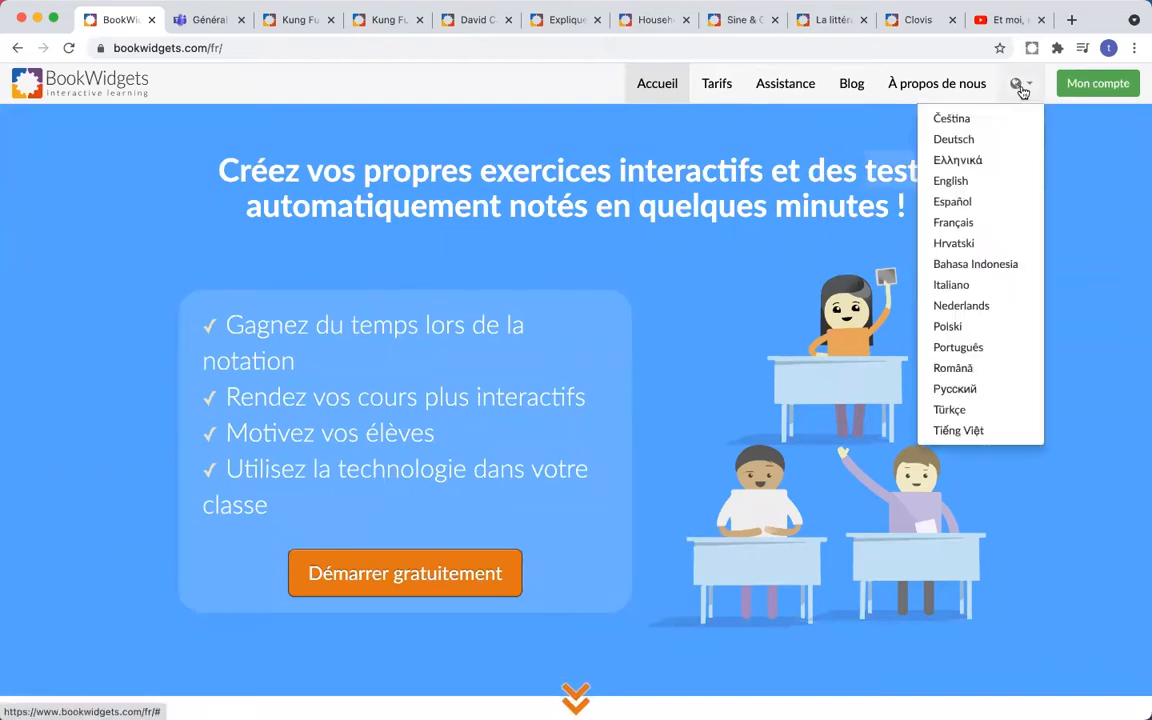
pyautogui.click(993, 229)
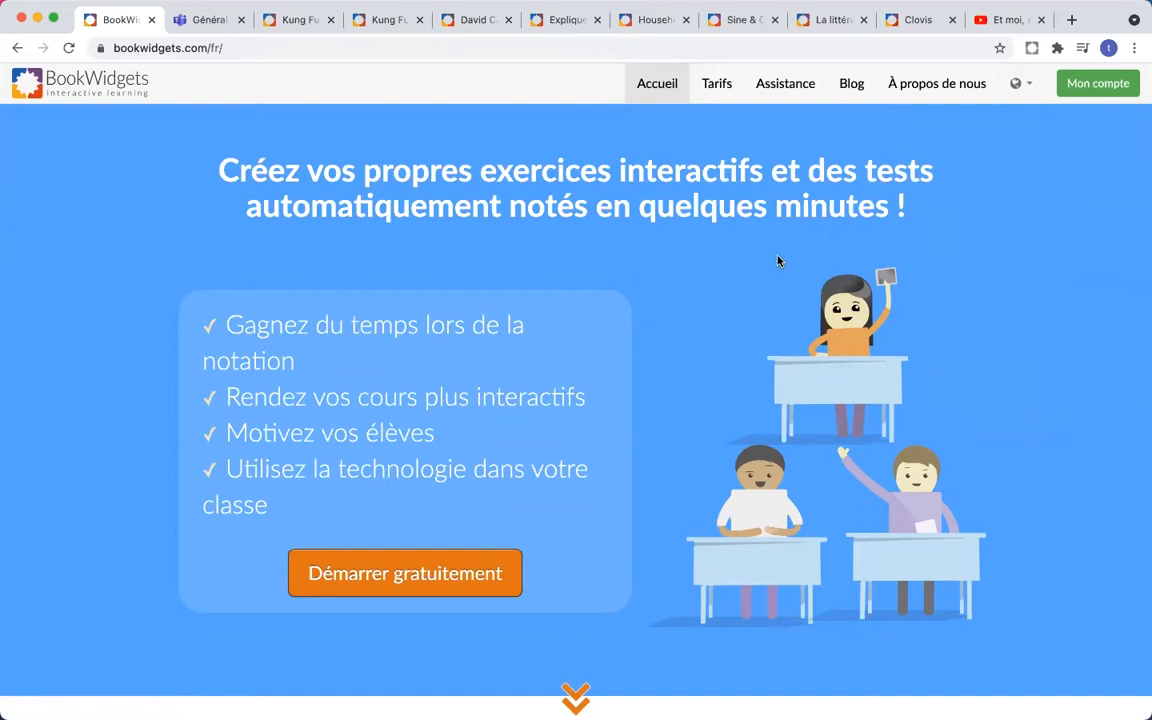
pyautogui.scroll(-1, 779, 261)
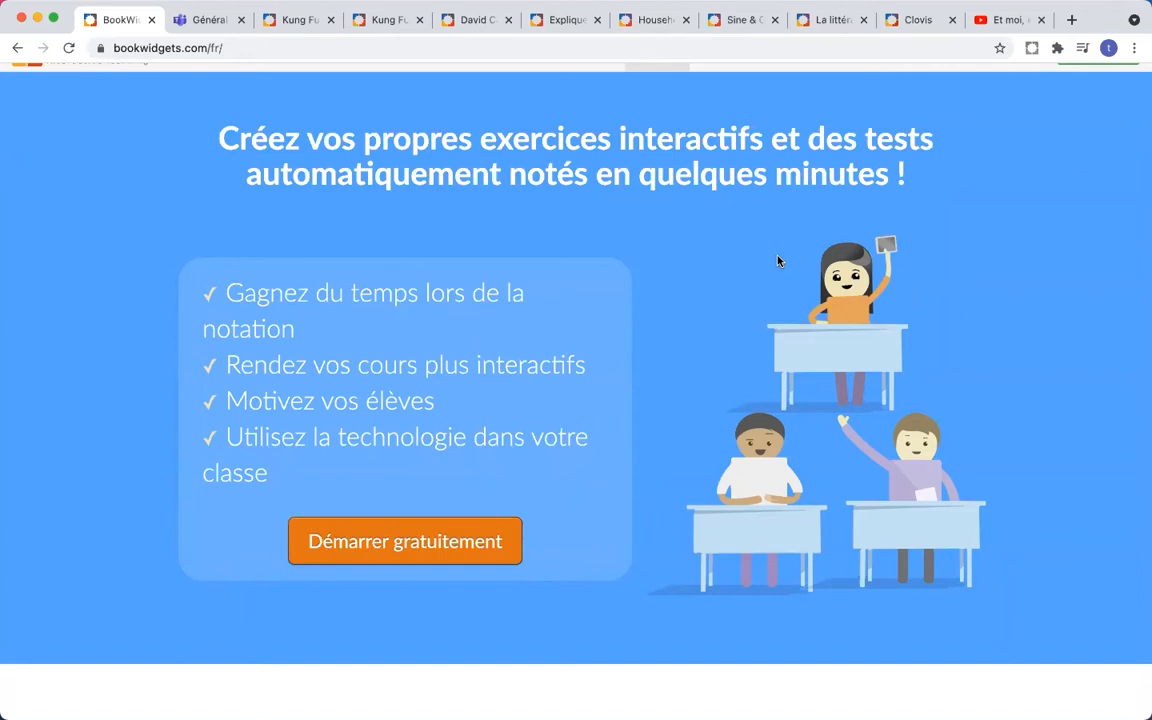
pyautogui.scroll(-6, 779, 261)
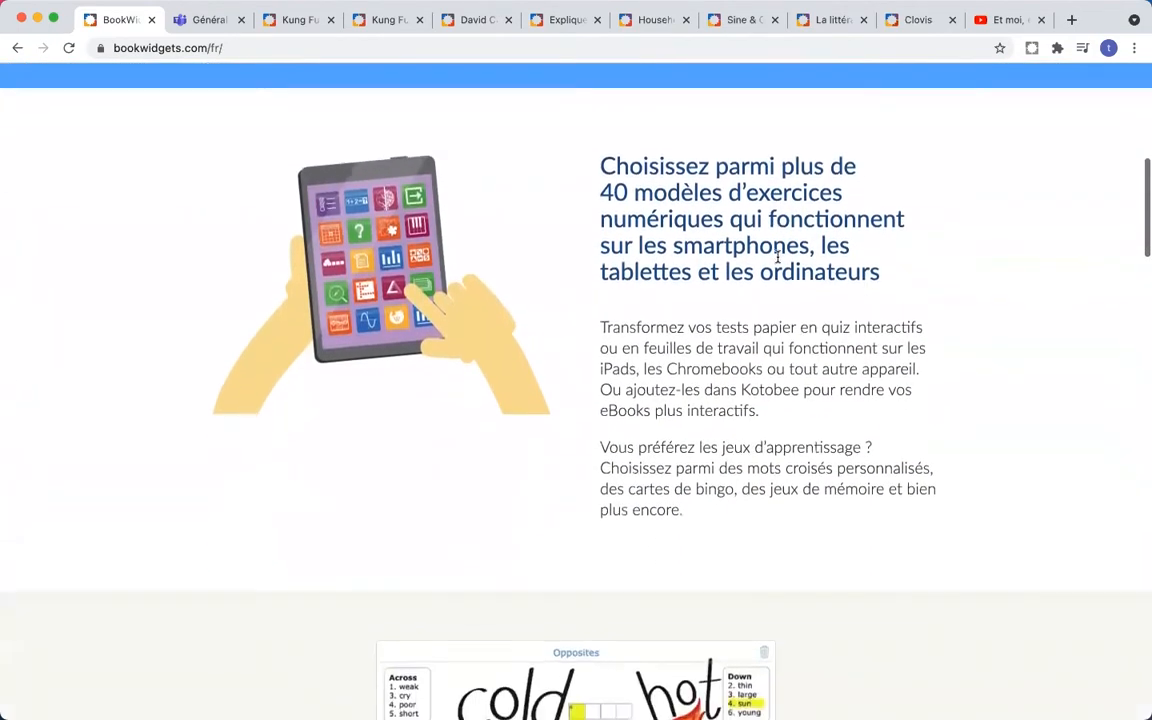
# - Scroll past the templates and feedback sections to 'Suivez l'activité des élèves en direct'
pyautogui.scroll(-1, 777, 258)
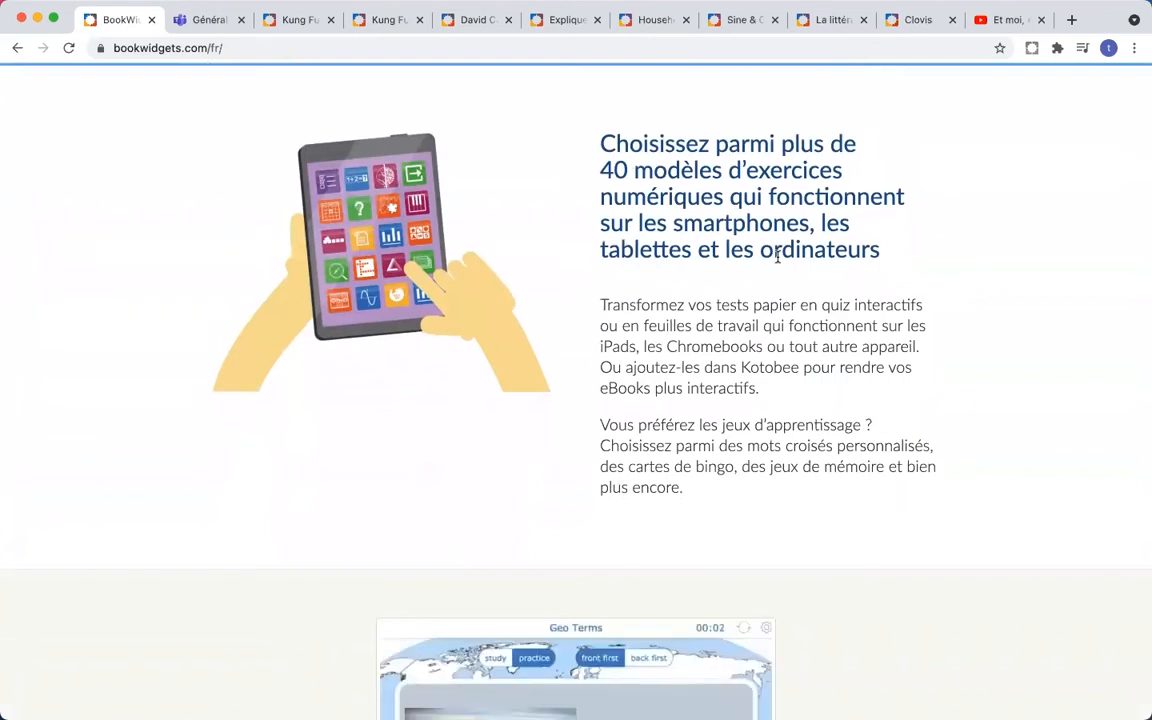
pyautogui.scroll(-5, 777, 258)
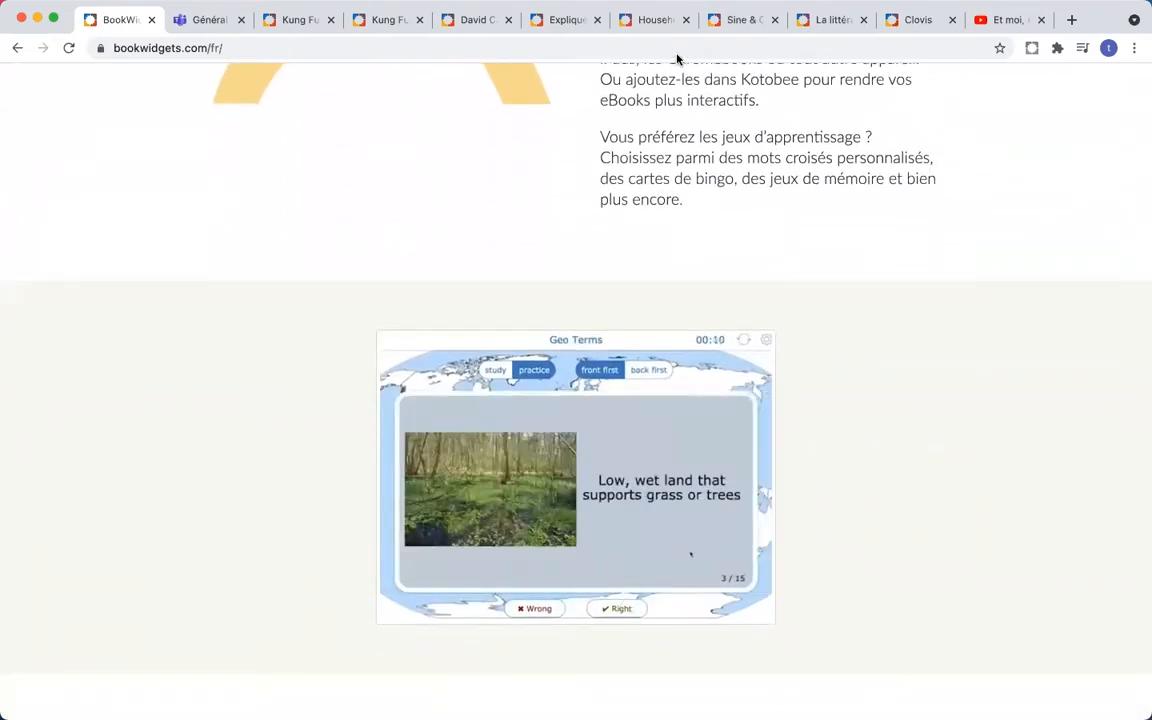
pyautogui.scroll(-2, 849, 327)
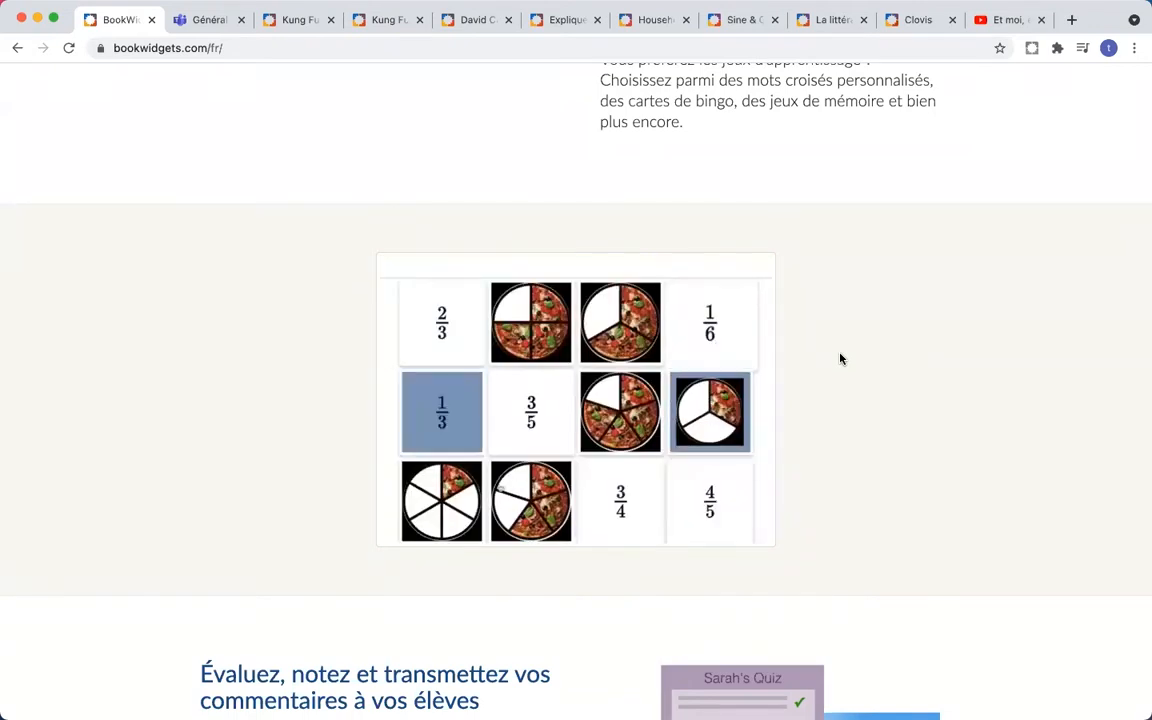
pyautogui.scroll(-5, 840, 358)
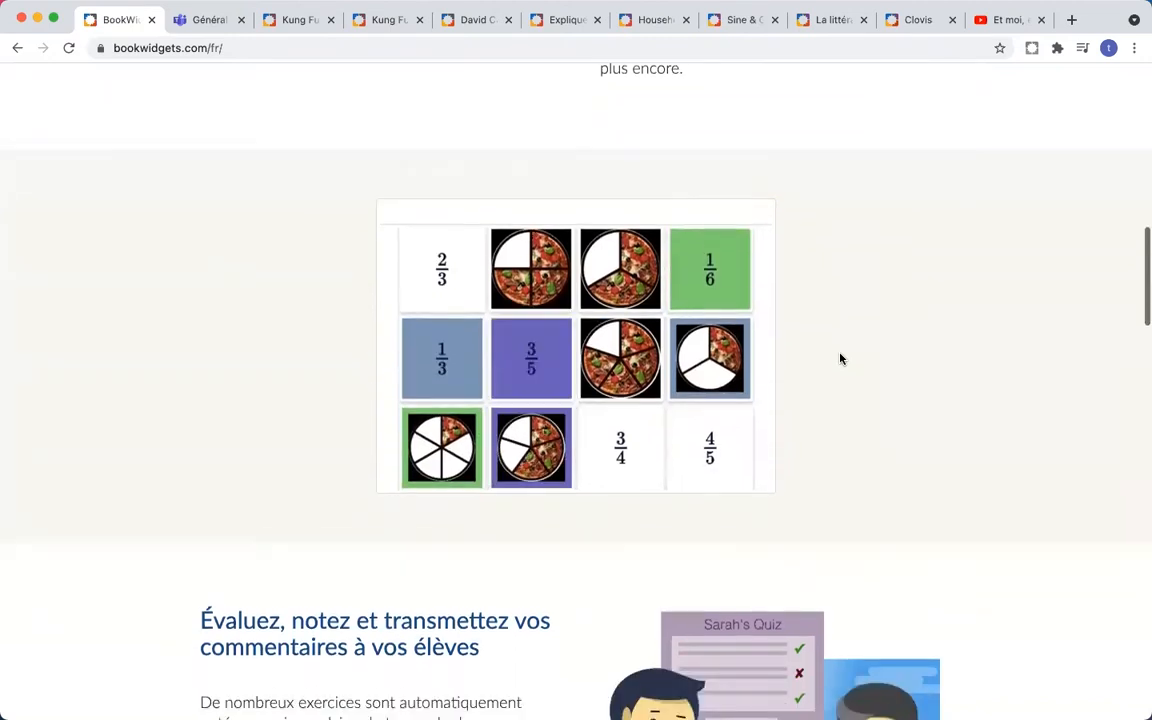
pyautogui.scroll(-5, 840, 358)
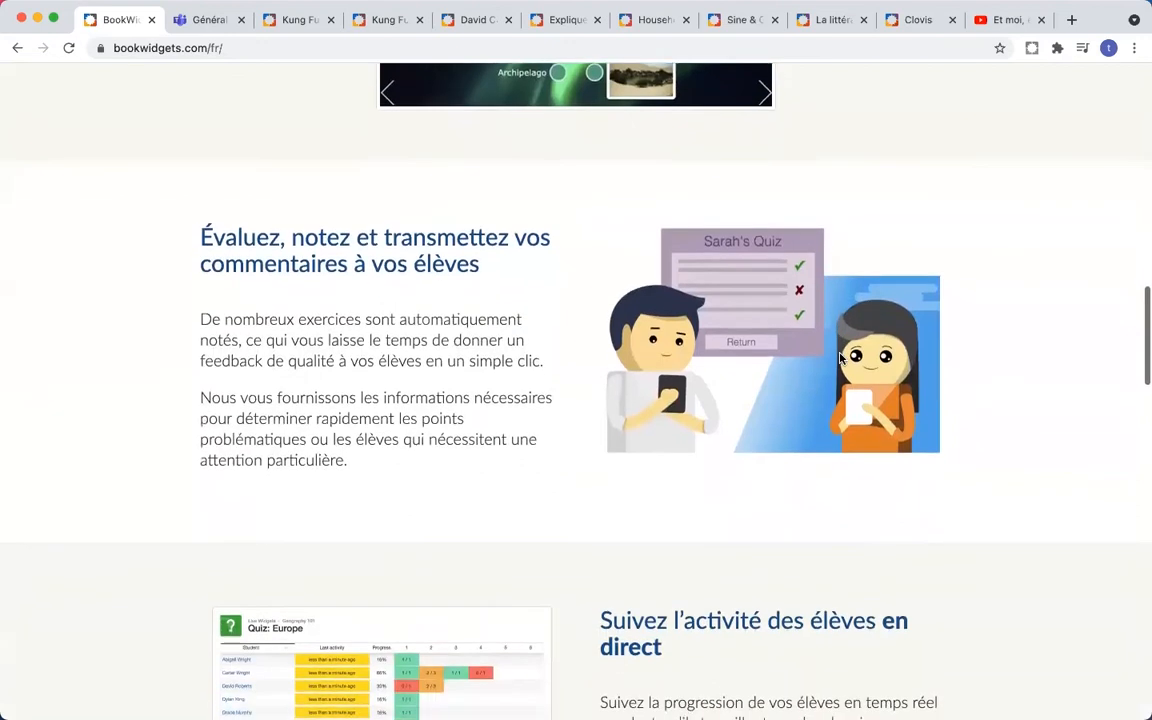
pyautogui.scroll(-1, 840, 358)
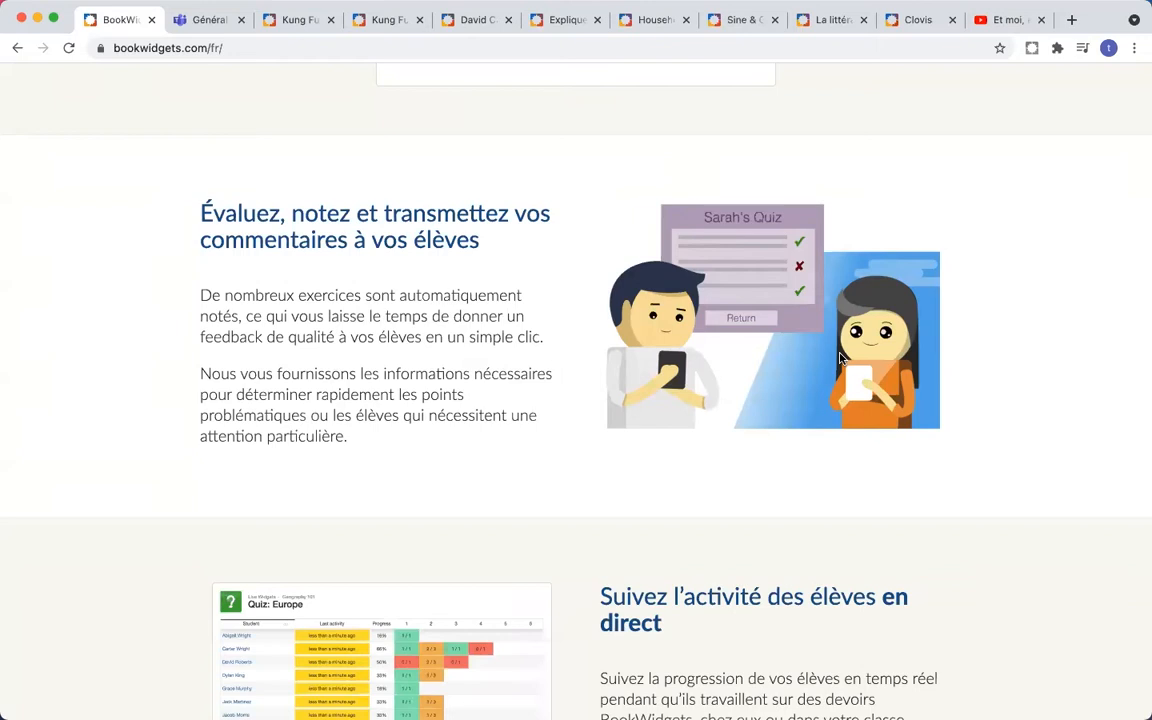
pyautogui.scroll(-2, 840, 358)
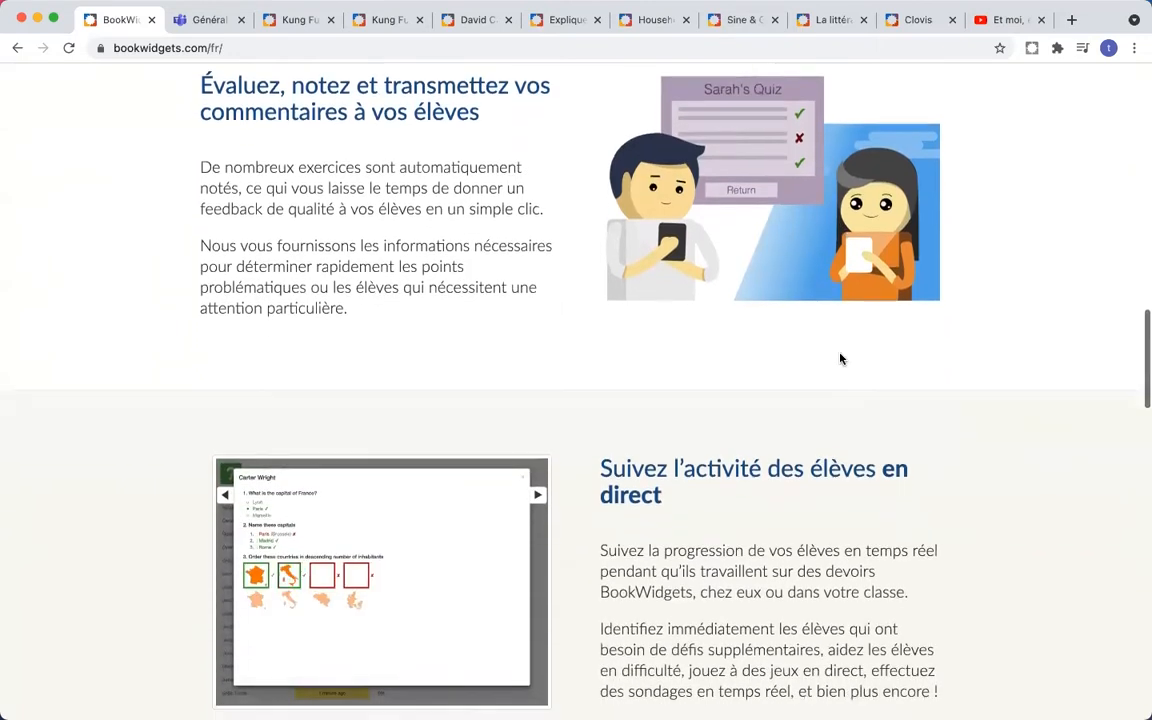
pyautogui.scroll(-4, 840, 358)
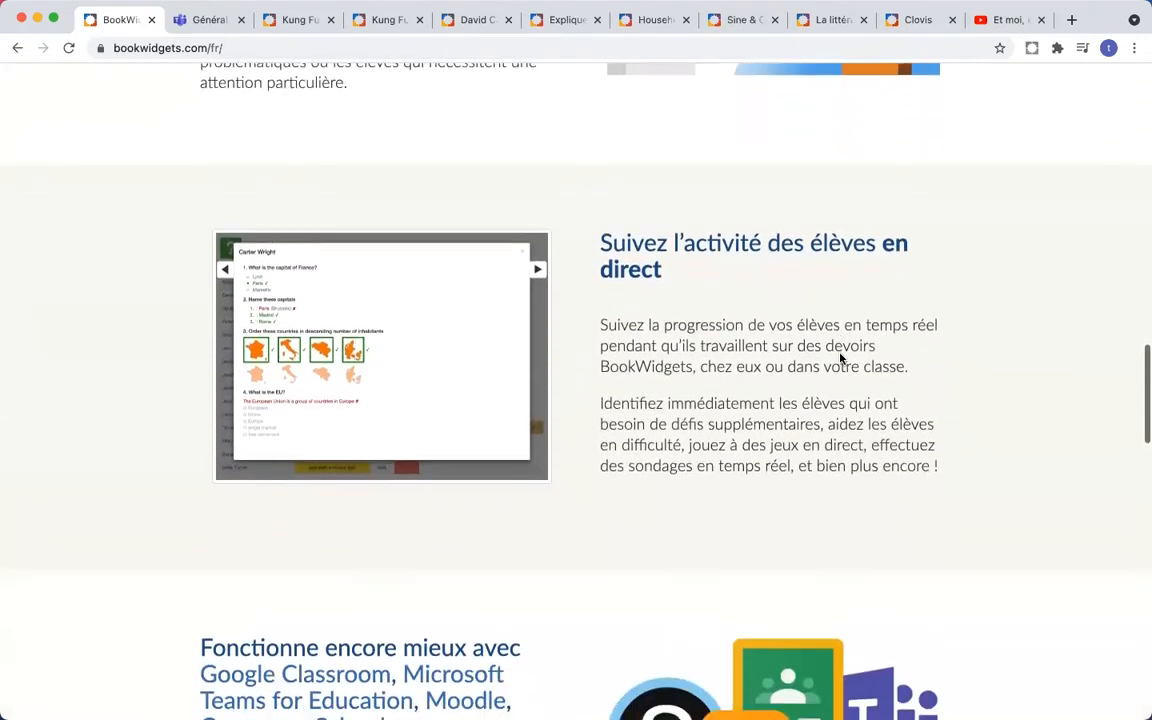
# - Scroll down to the 'Fonctionne encore mieux avec…' section and the Google for Education badge
pyautogui.scroll(-1, 840, 358)
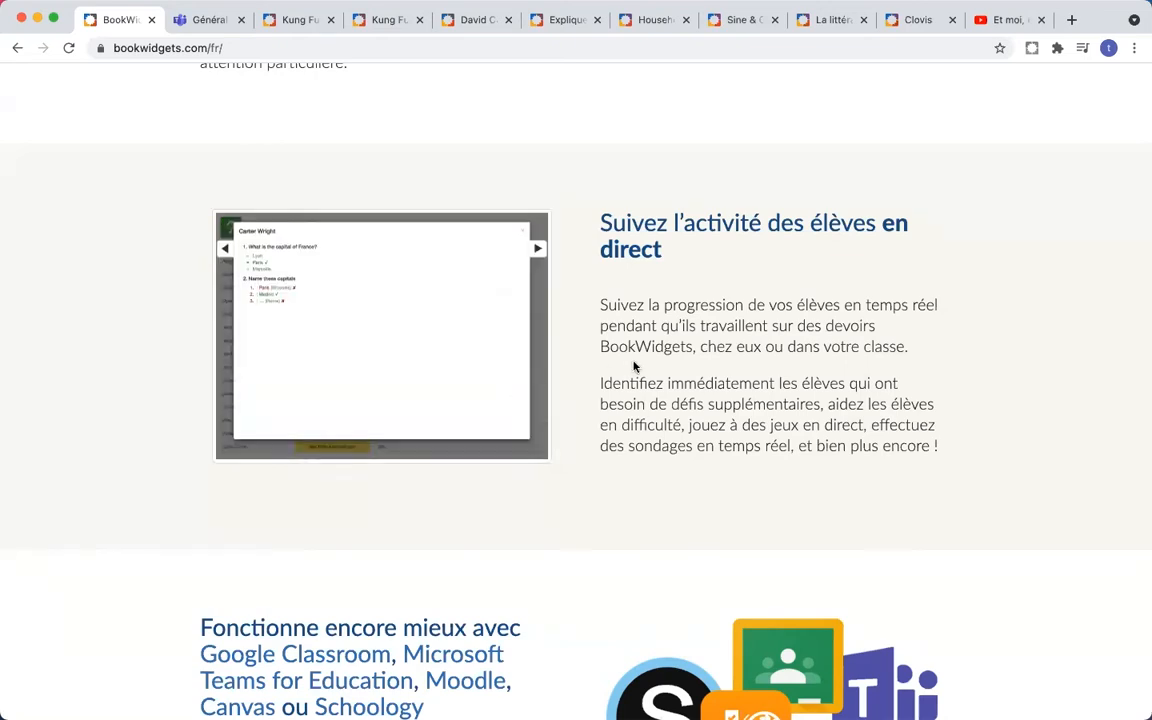
pyautogui.scroll(-2, 634, 366)
pyautogui.scroll(-2, 634, 366)
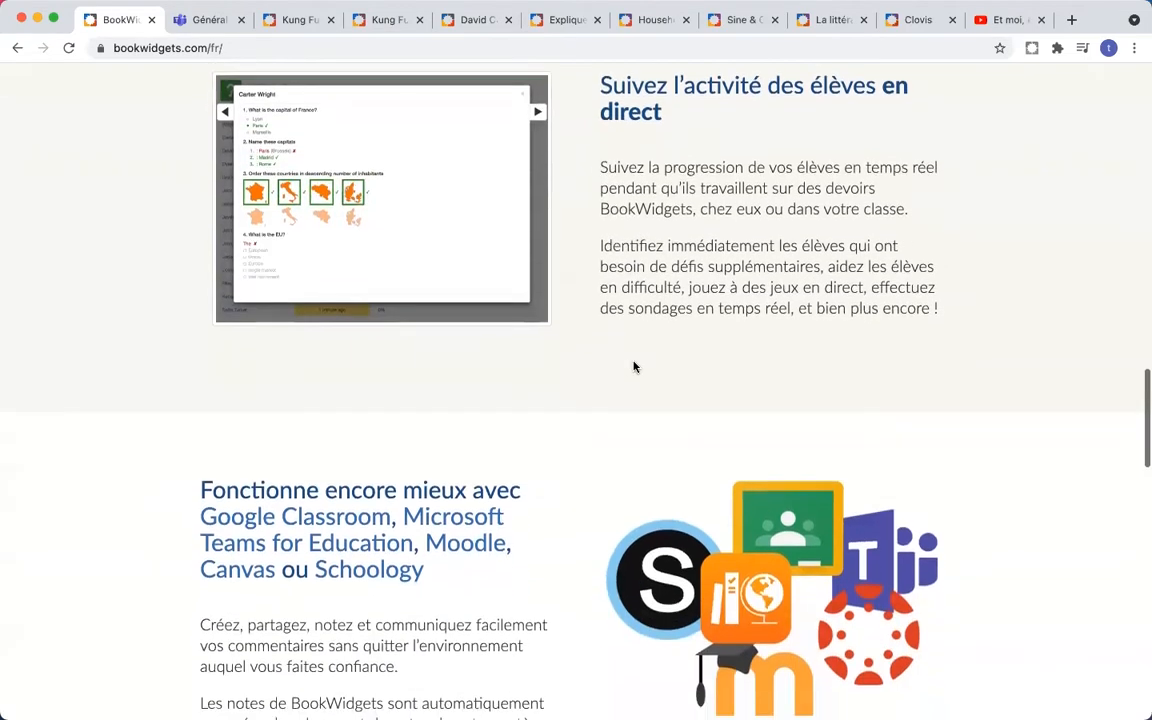
pyautogui.scroll(-1, 634, 366)
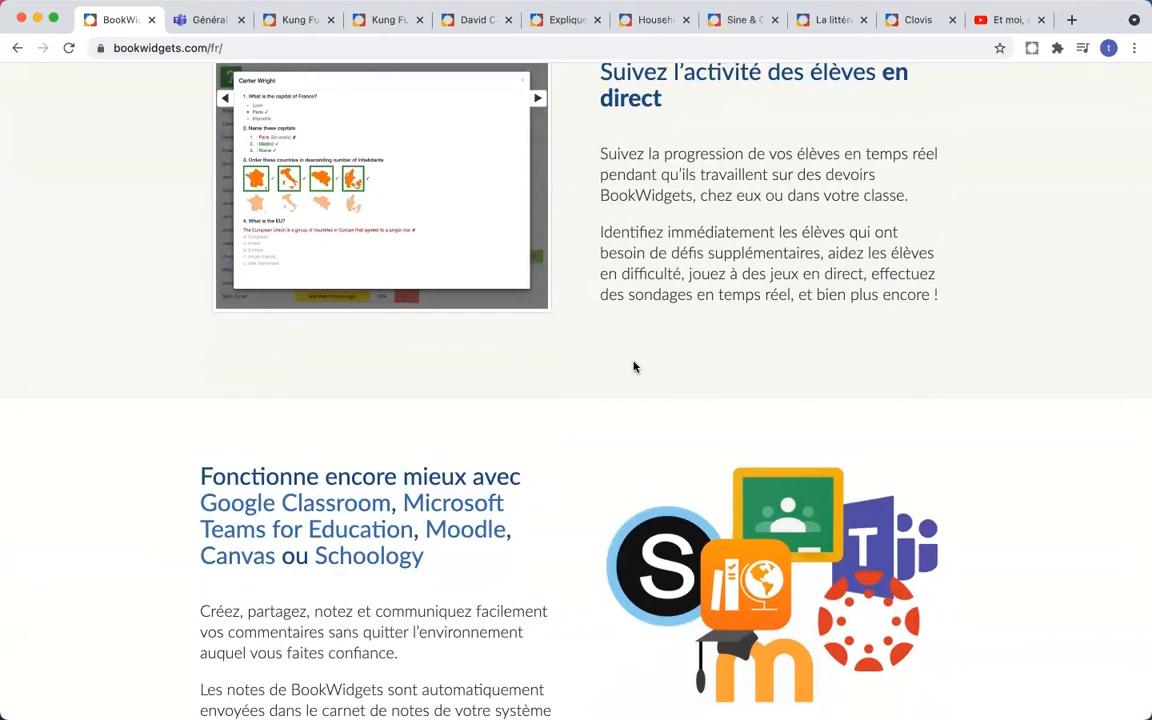
pyautogui.scroll(-2, 634, 366)
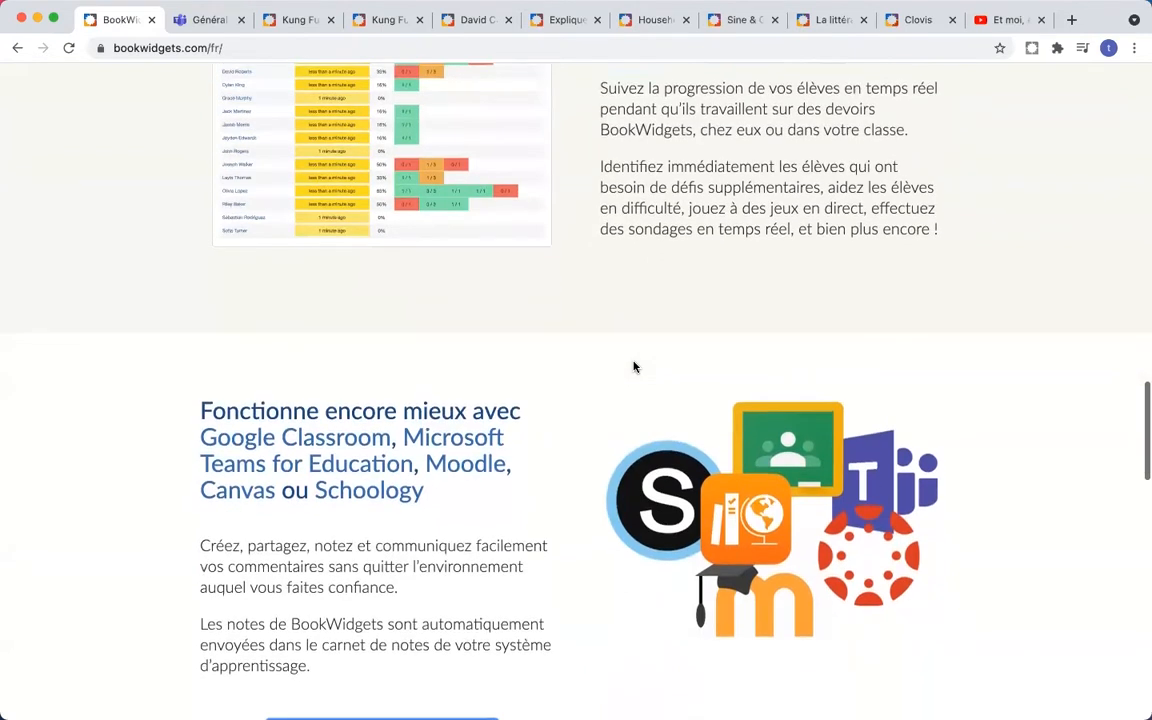
pyautogui.scroll(-3, 634, 366)
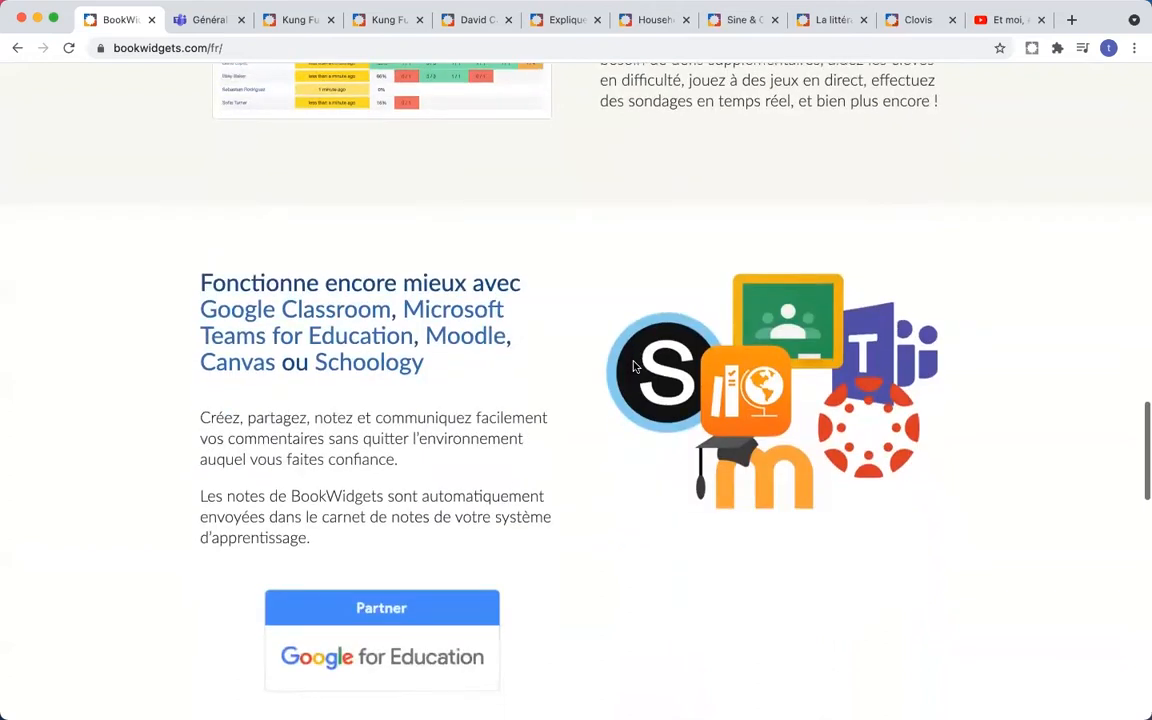
pyautogui.scroll(-2, 634, 366)
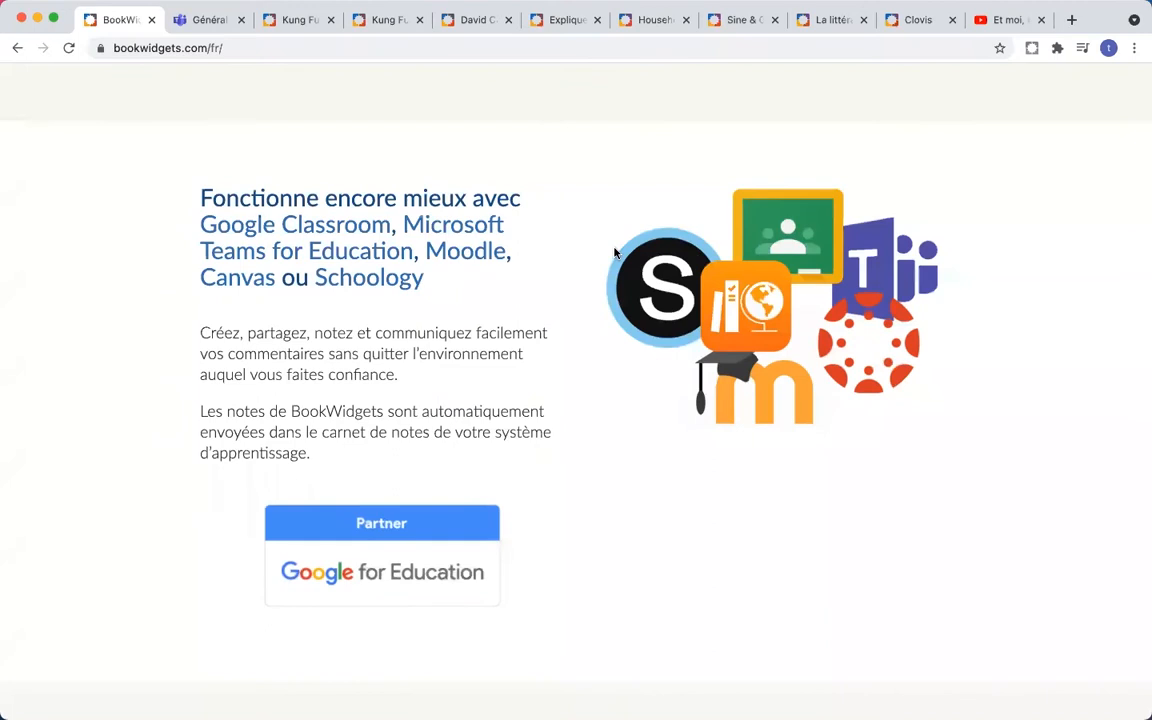
# - Review the Général channel's Quiz, Test and Europe posts, then switch to Kung Fu Grasshoppers
pyautogui.click(213, 22)
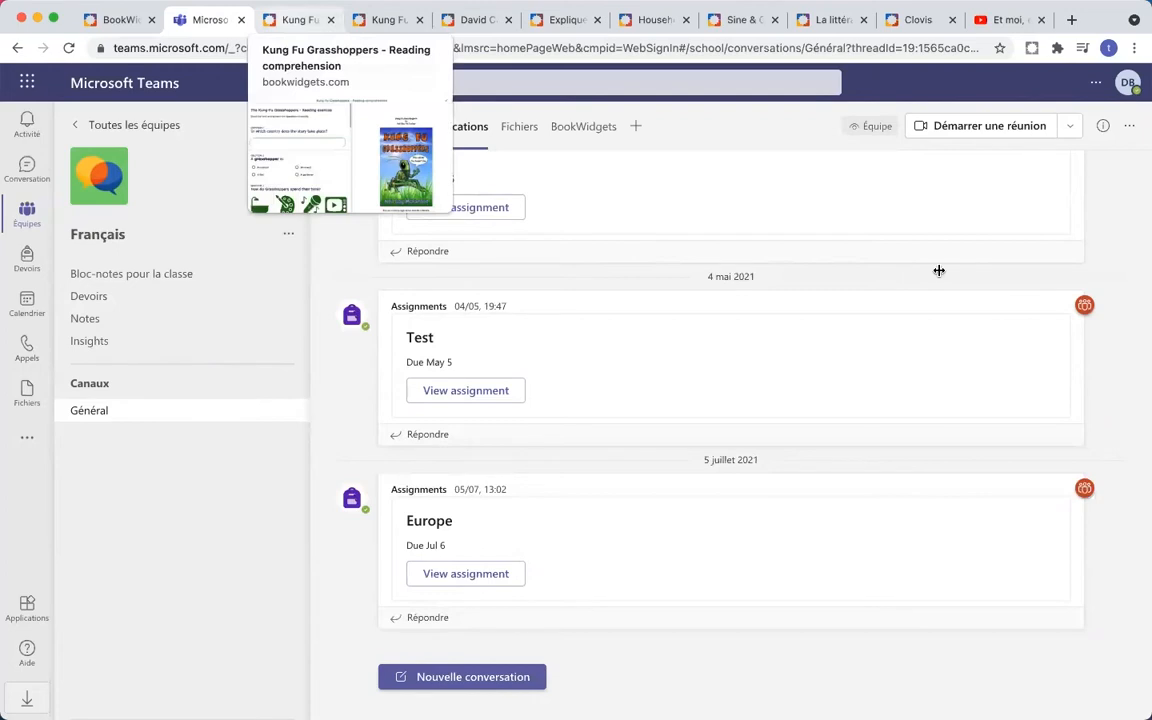
pyautogui.click(297, 20)
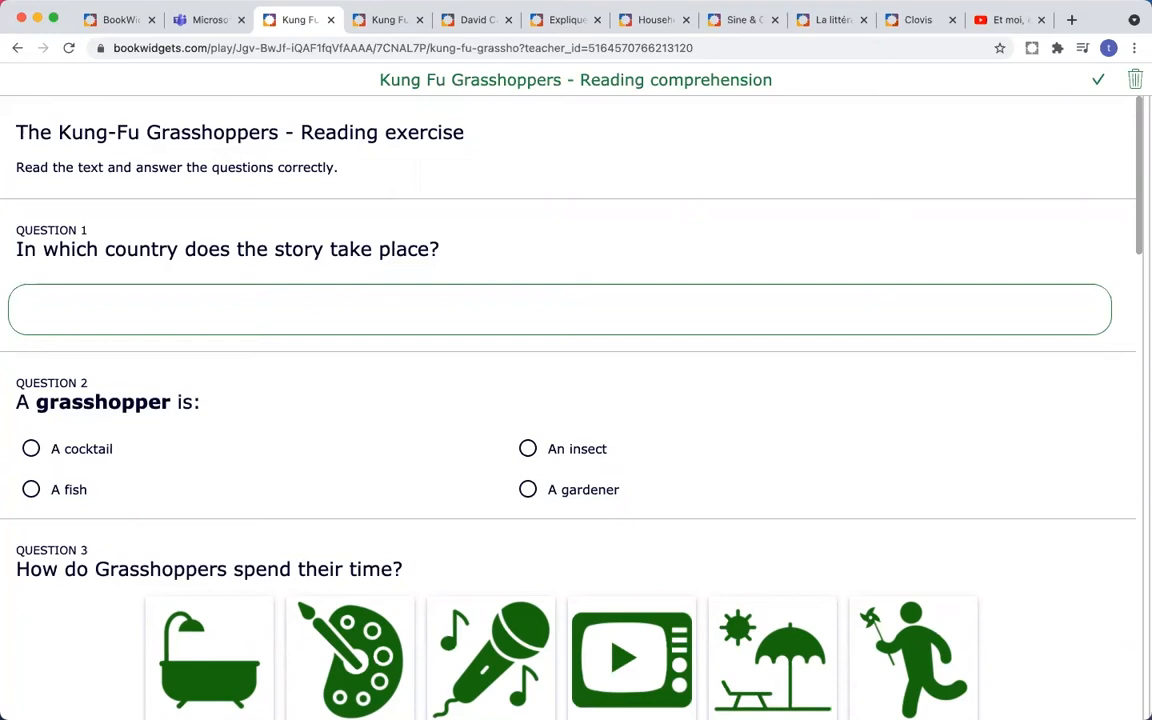
# - Reveal the side panel, scroll the single-page Kung Fu Grasshoppers questions, then open the split worksheet
pyautogui.click(1133, 265)
pyautogui.scroll(-3, 1082, 224)
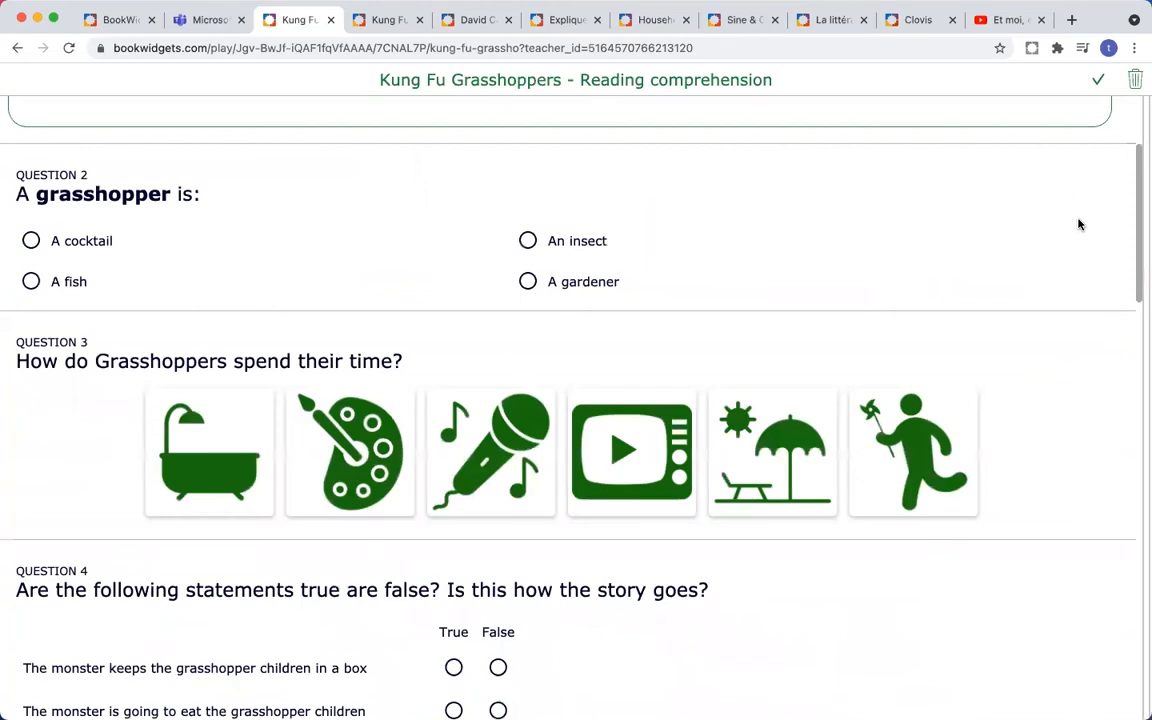
pyautogui.scroll(-10, 1079, 224)
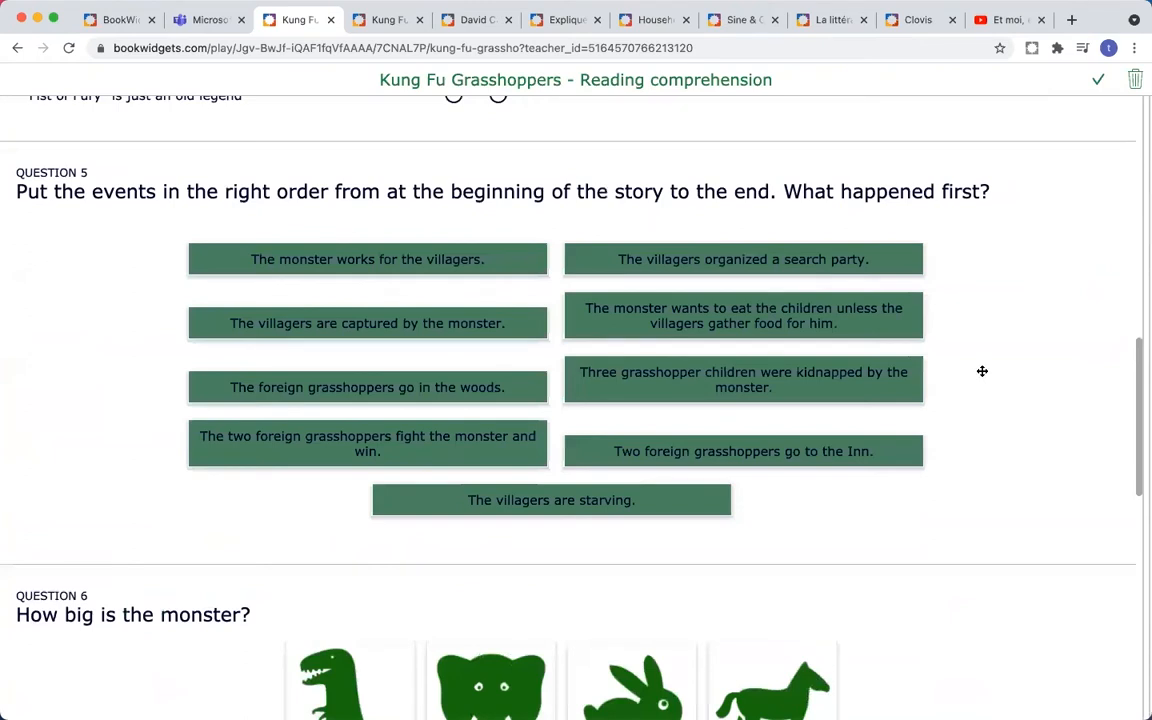
pyautogui.scroll(-5, 792, 195)
pyautogui.scroll(4, 792, 198)
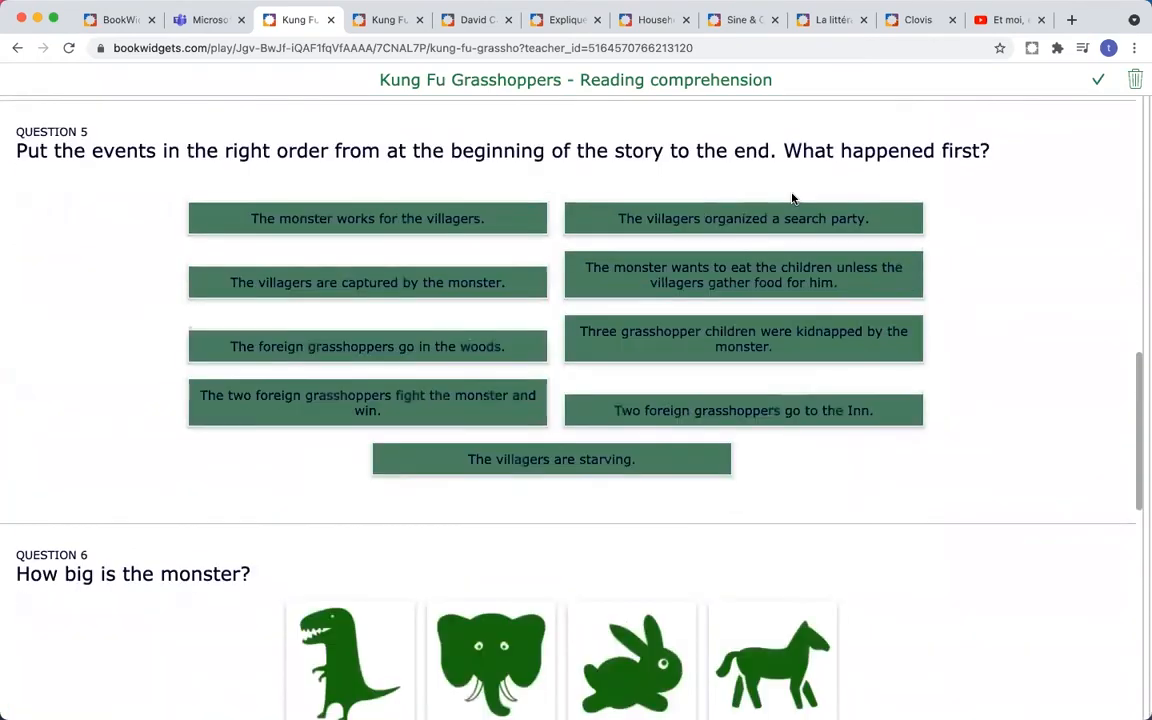
pyautogui.scroll(3, 393, 174)
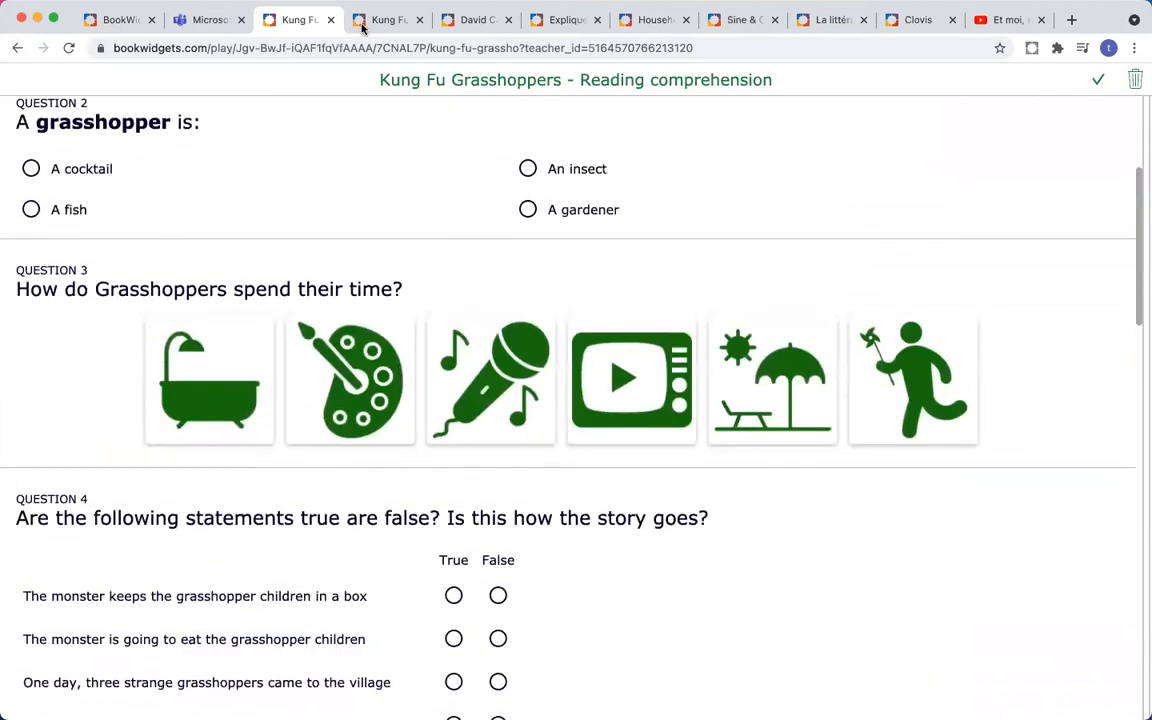
pyautogui.click(362, 24)
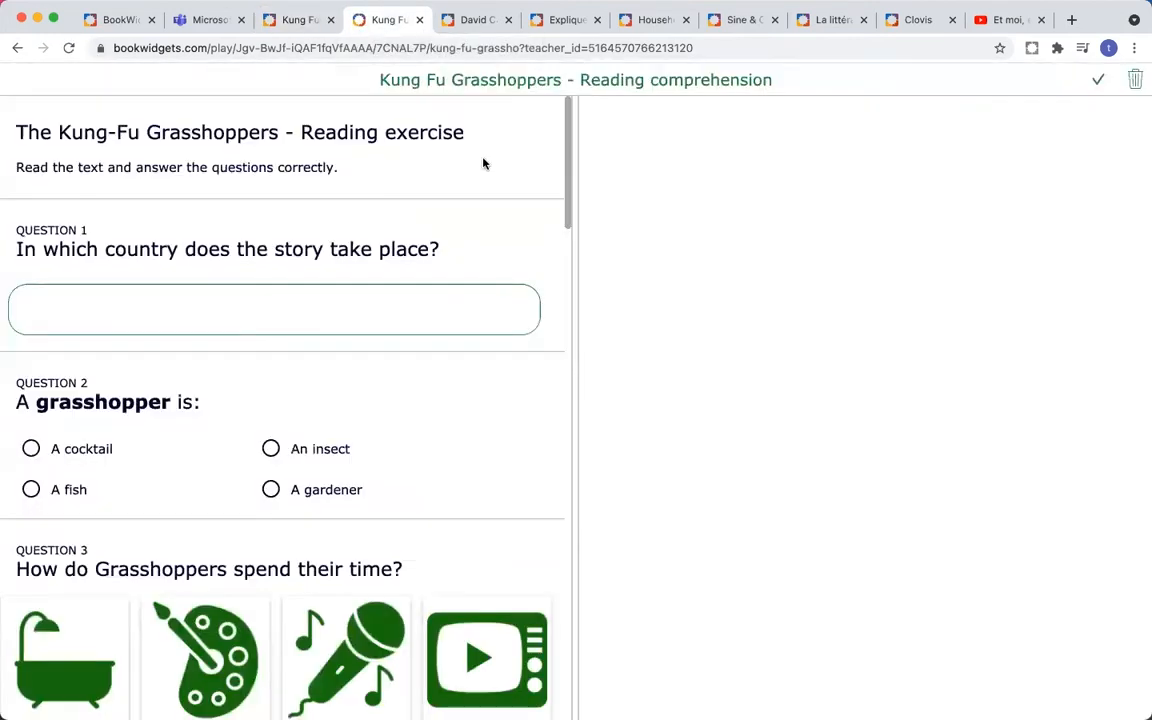
# - Scroll down through the Kung Fu Grasshoppers story pane and back up a little
pyautogui.scroll(-5, 650, 262)
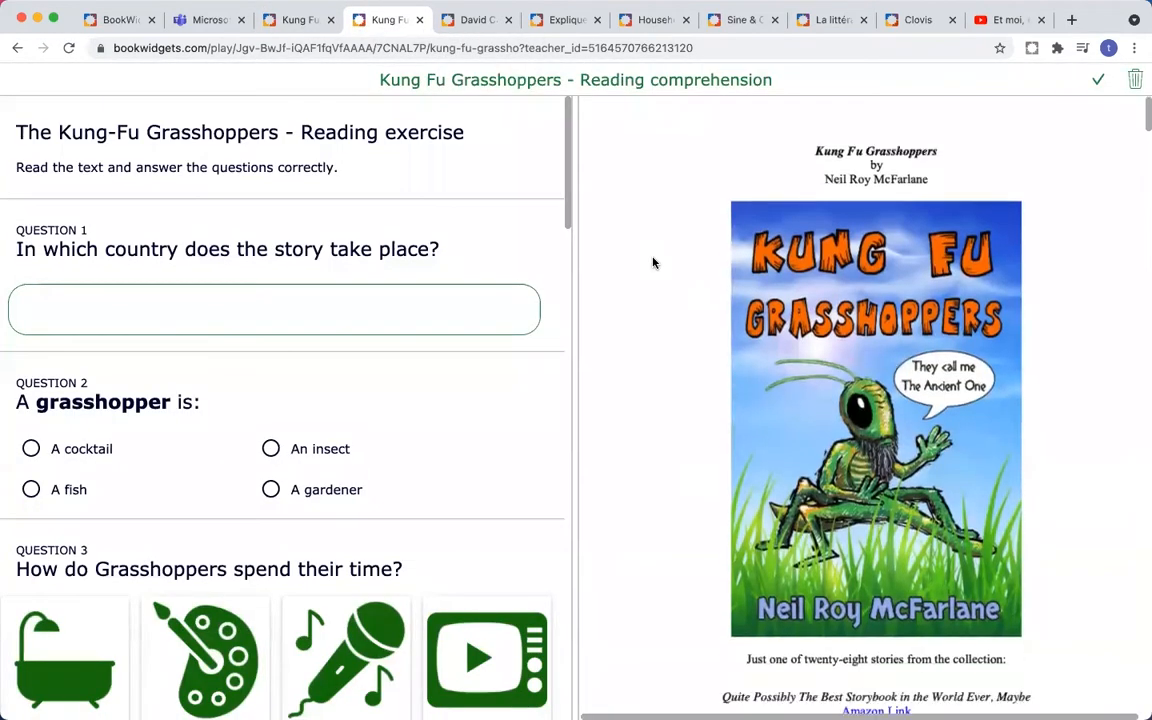
pyautogui.scroll(-5, 653, 263)
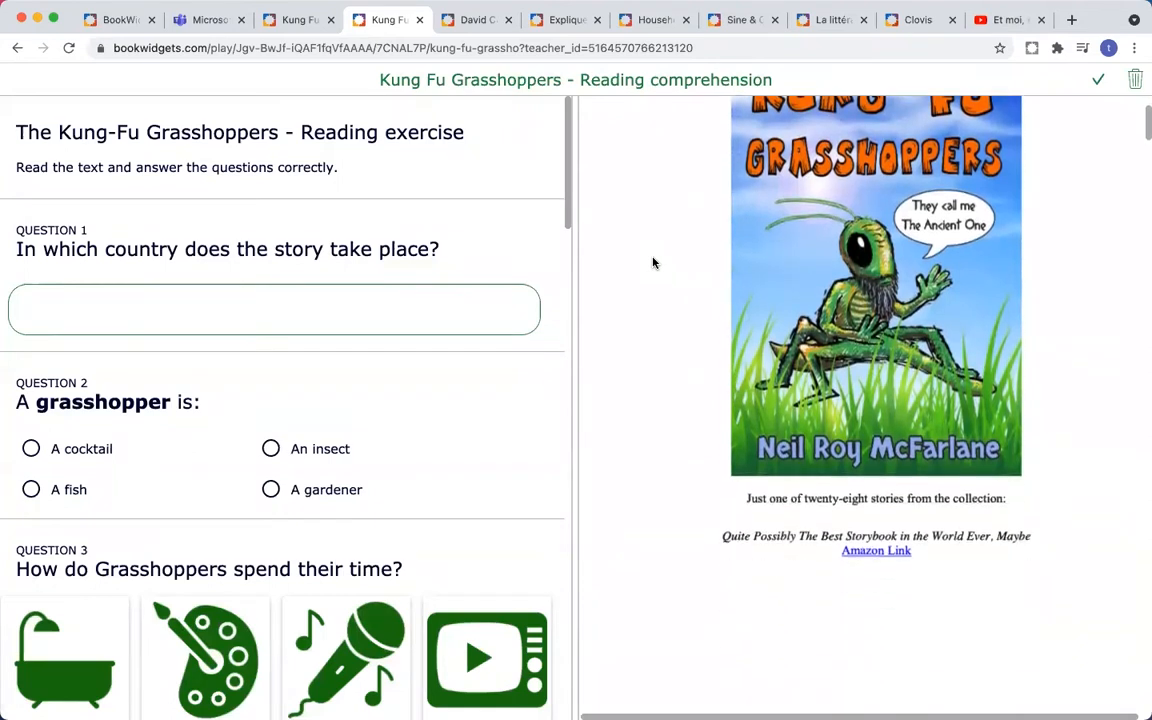
pyautogui.scroll(-10, 653, 263)
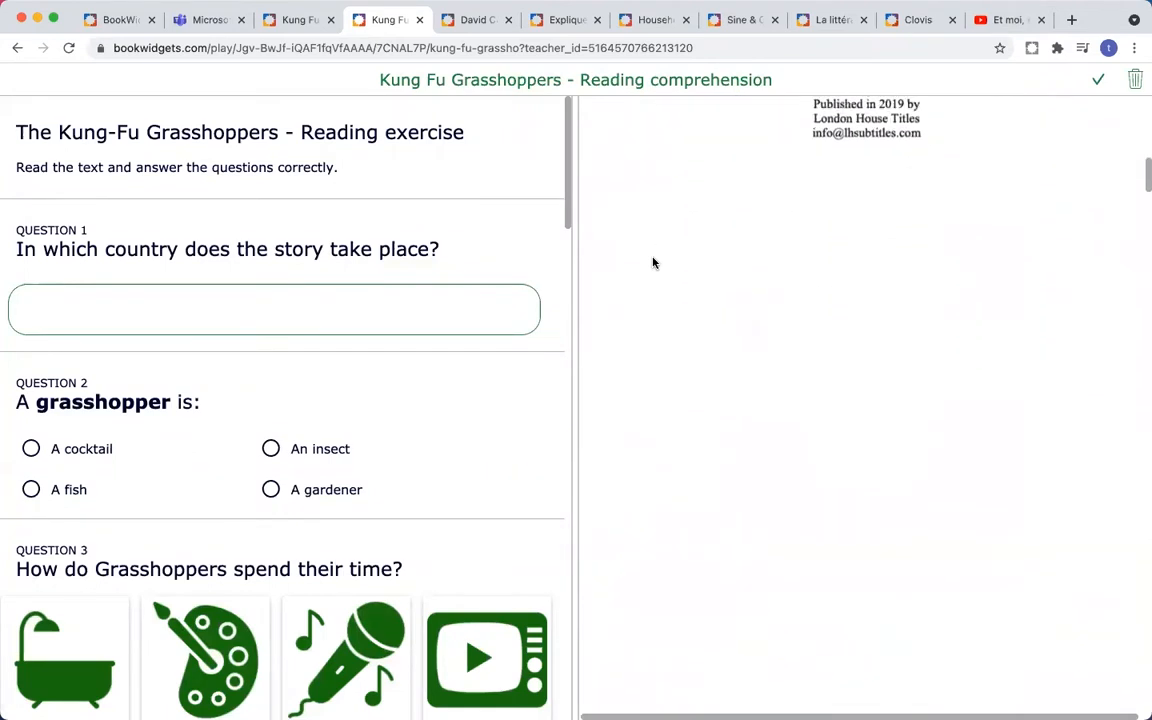
pyautogui.scroll(-5, 653, 263)
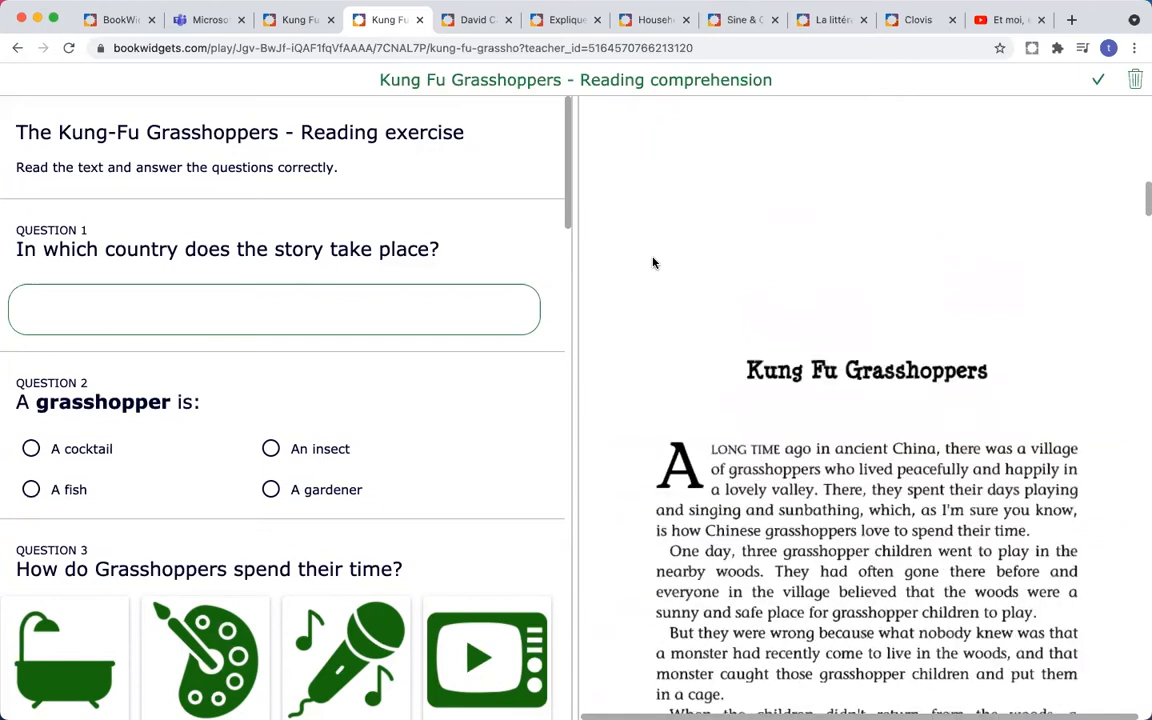
pyautogui.scroll(-4, 653, 263)
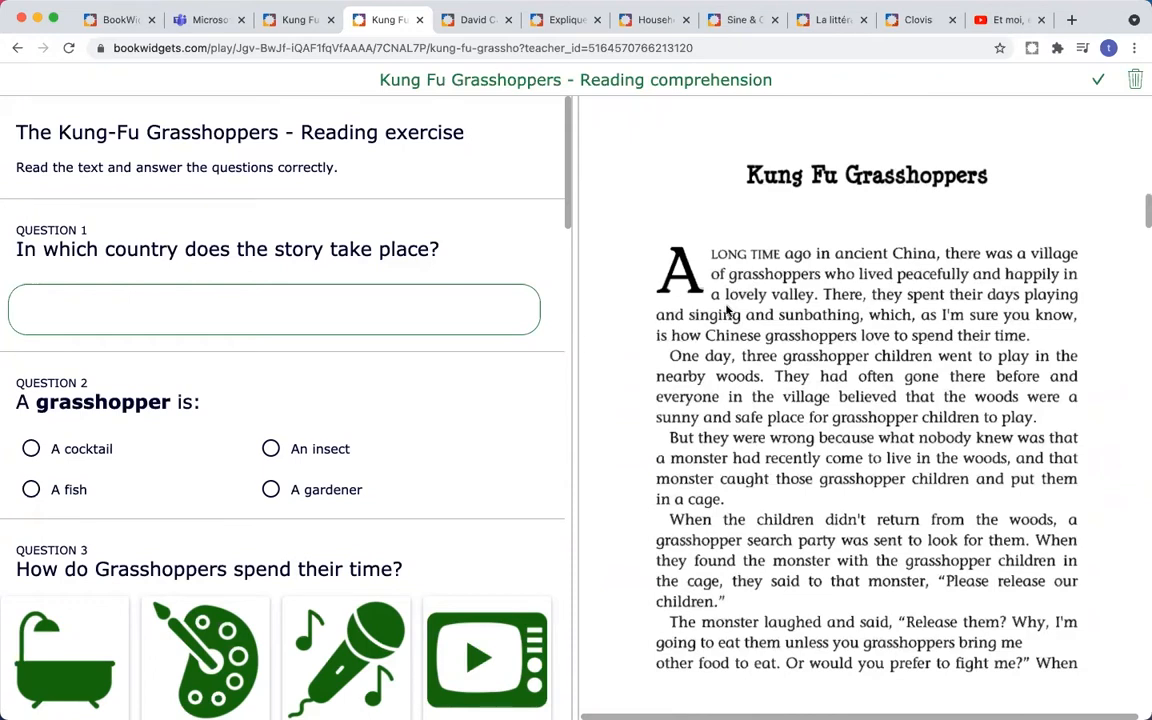
pyautogui.scroll(-2, 727, 311)
pyautogui.scroll(-4, 727, 311)
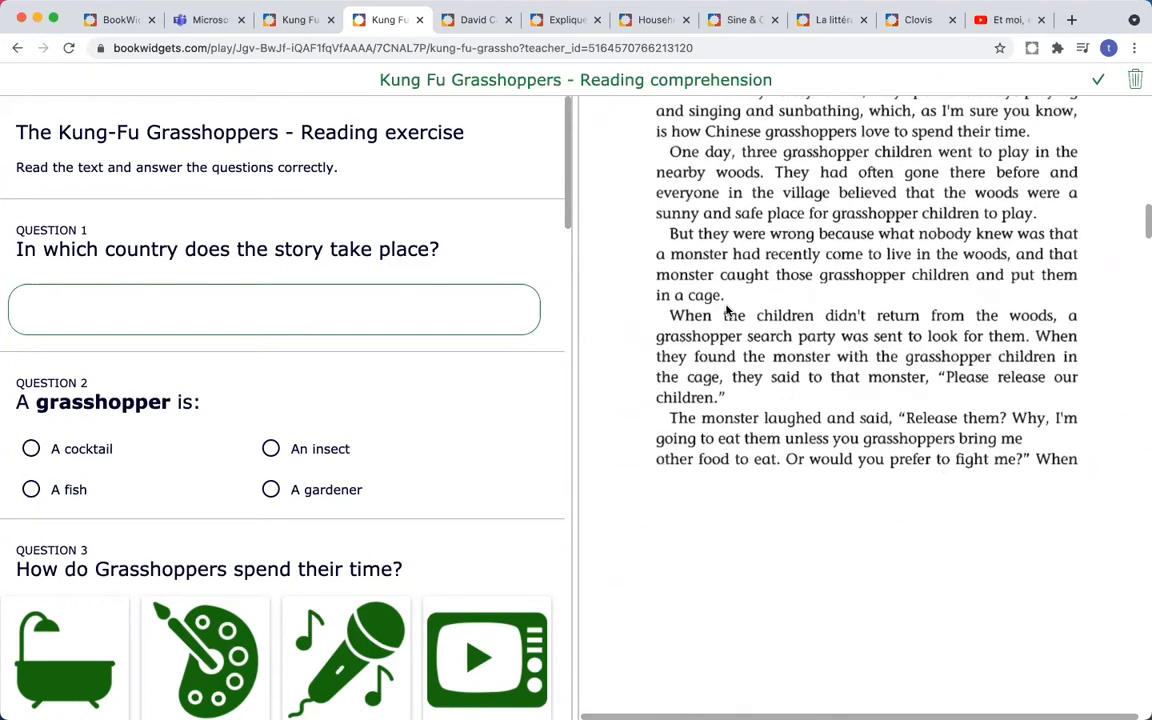
pyautogui.scroll(-10, 727, 311)
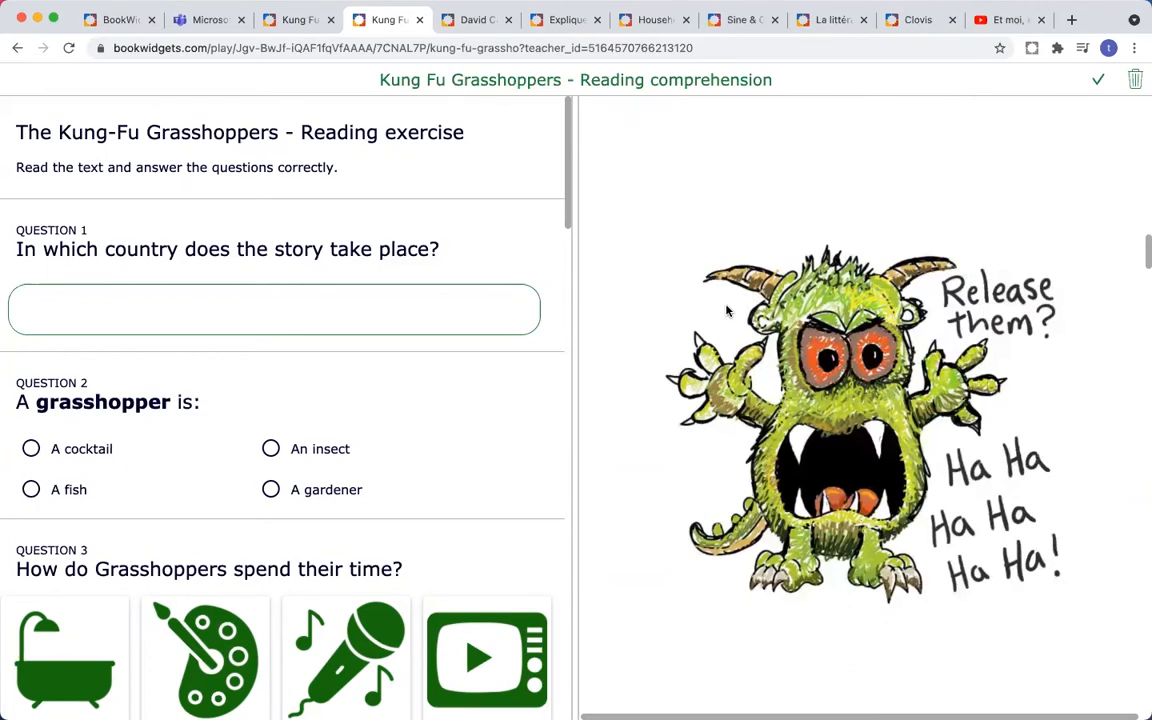
pyautogui.scroll(-10, 727, 311)
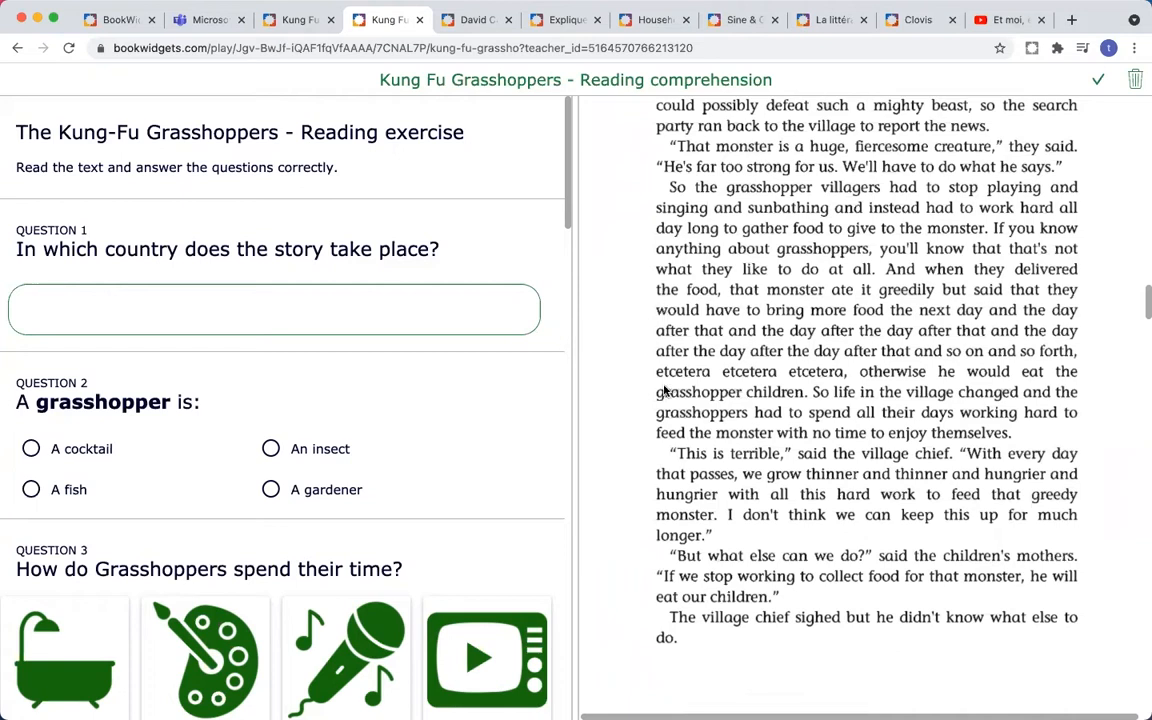
pyautogui.scroll(3, 663, 390)
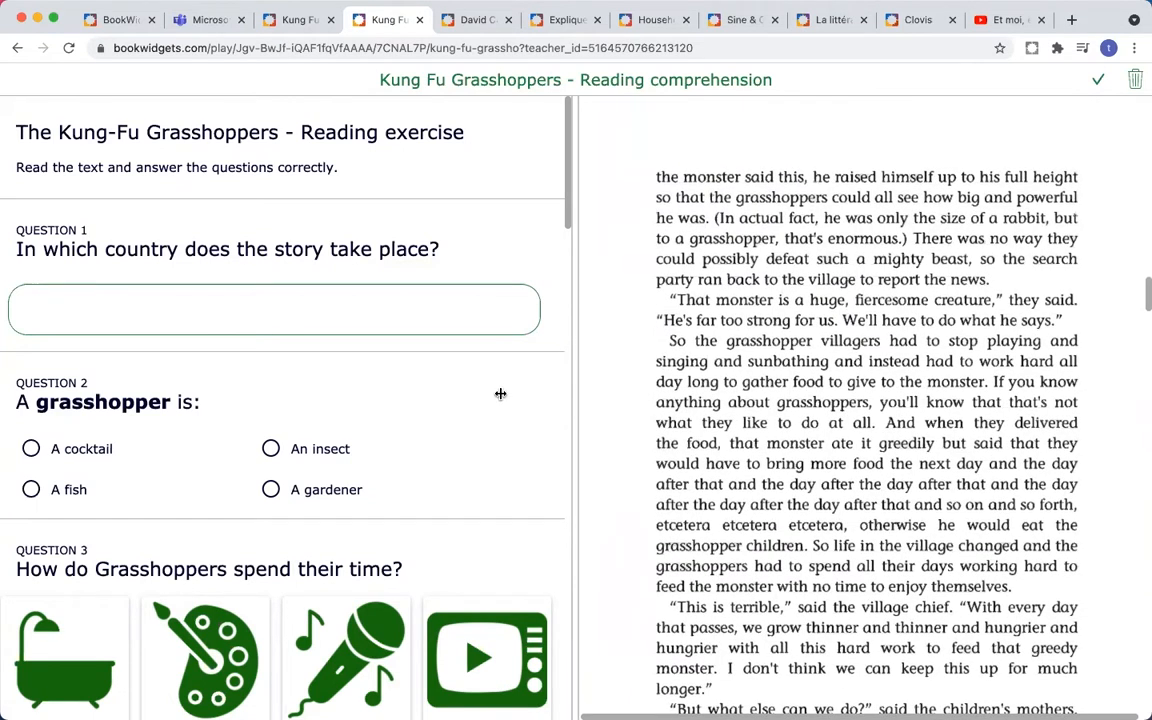
pyautogui.moveTo(570, 411); pyautogui.dragTo(565, 411)
pyautogui.scroll(-5, 565, 412)
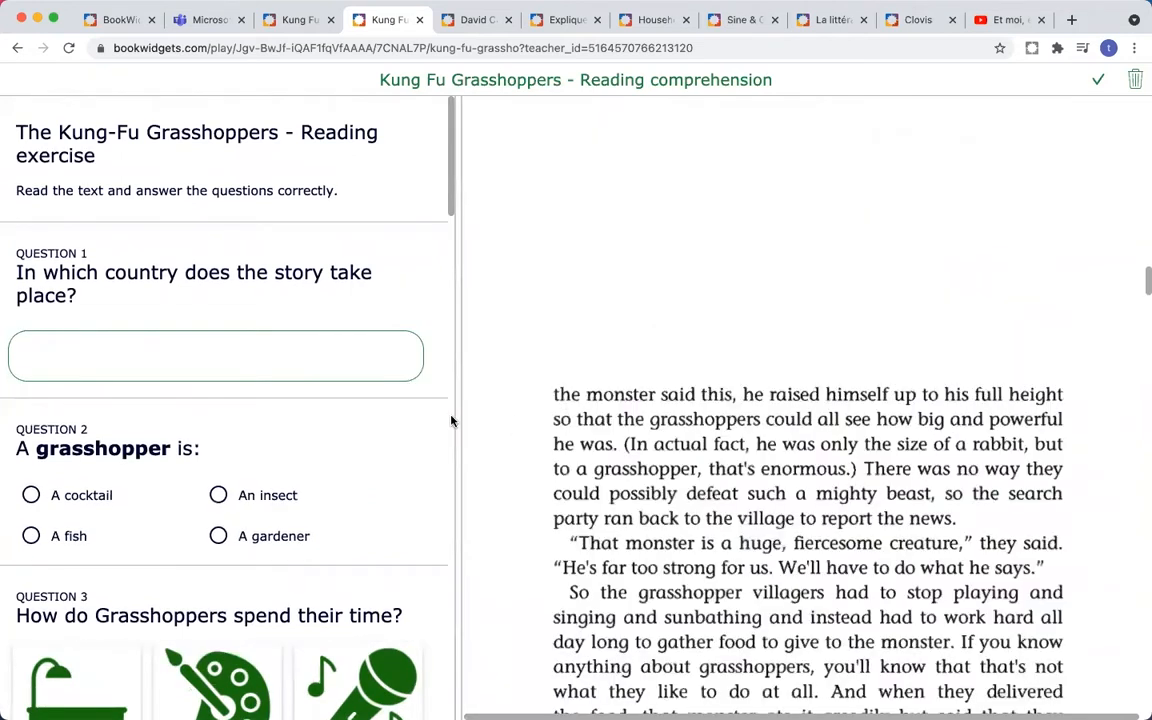
pyautogui.scroll(-3, 455, 418)
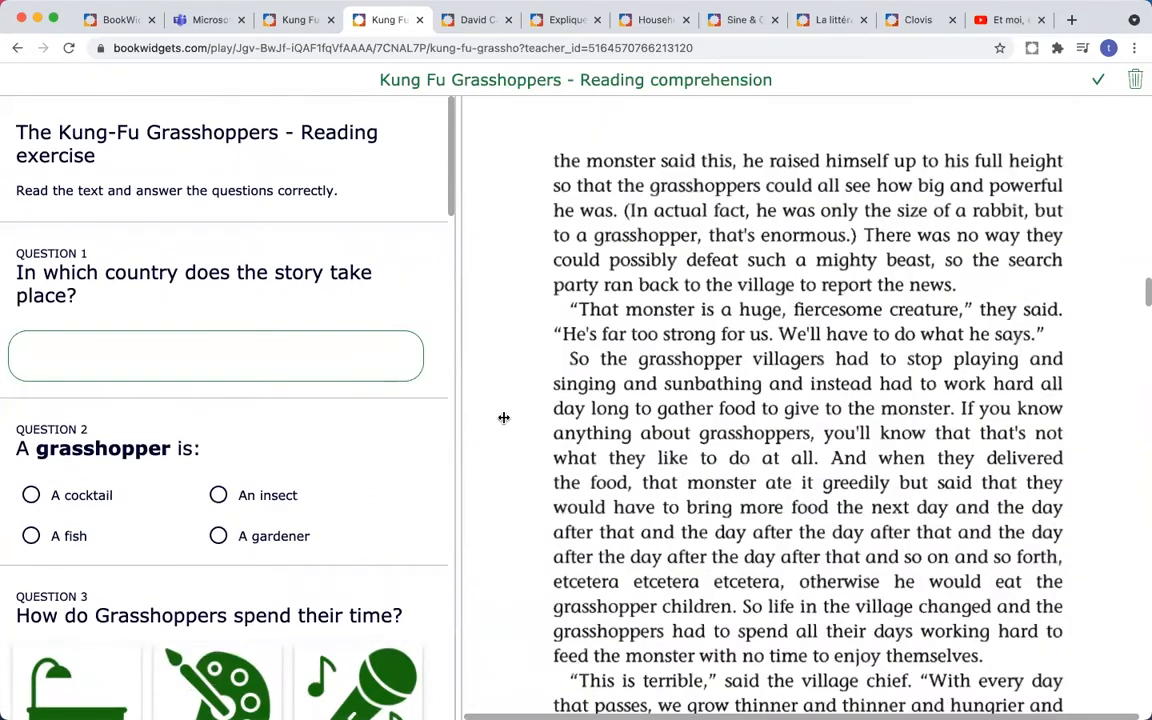
pyautogui.scroll(-2, 539, 376)
pyautogui.moveTo(535, 378); pyautogui.dragTo(705, 385)
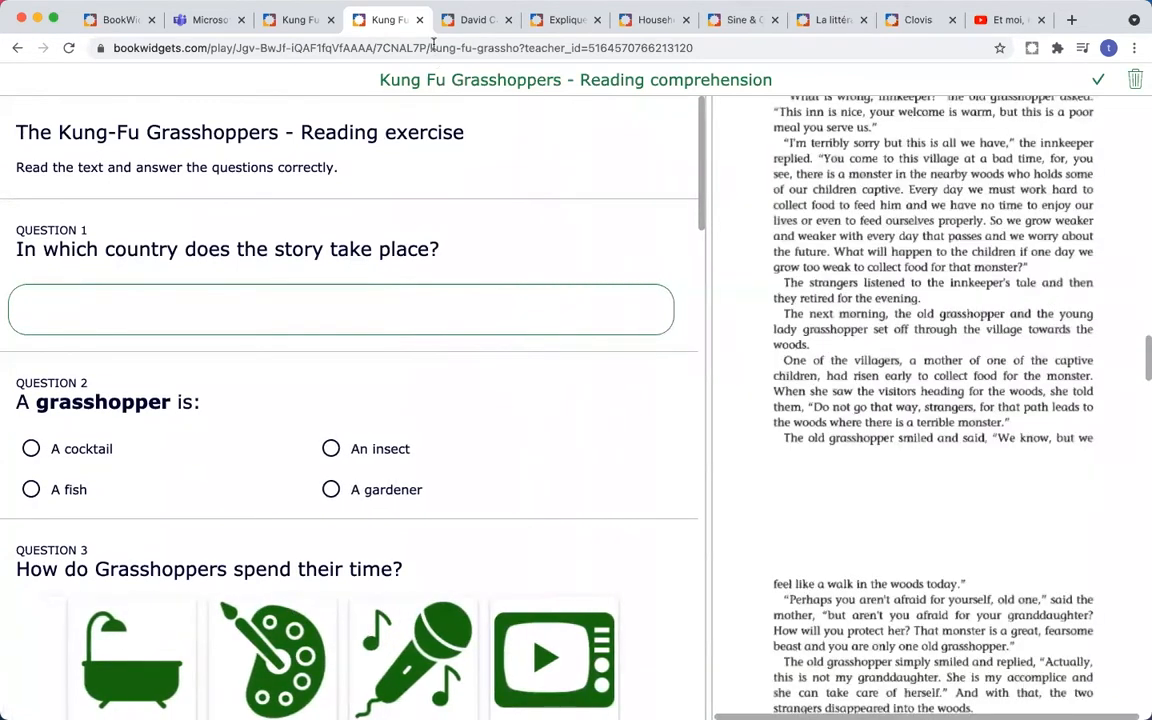
pyautogui.click(462, 24)
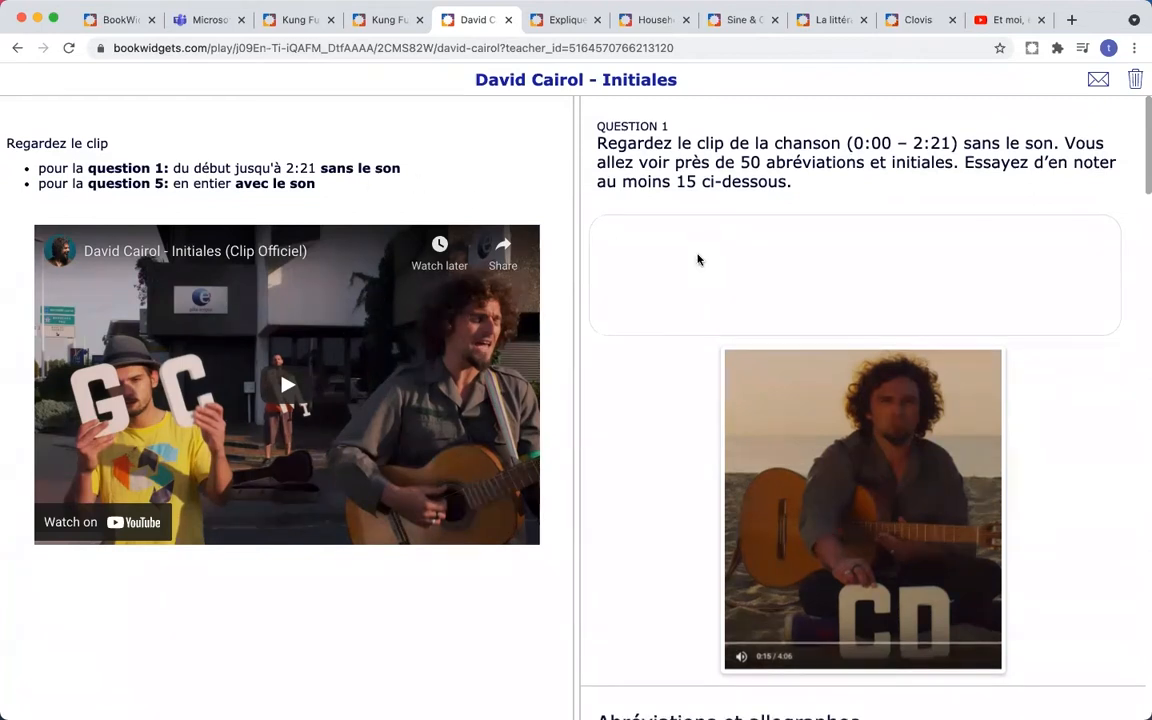
# - Scroll to Question 4 and connect CC to cesser and HET to acheter
pyautogui.scroll(-5, 697, 256)
pyautogui.scroll(-10, 697, 259)
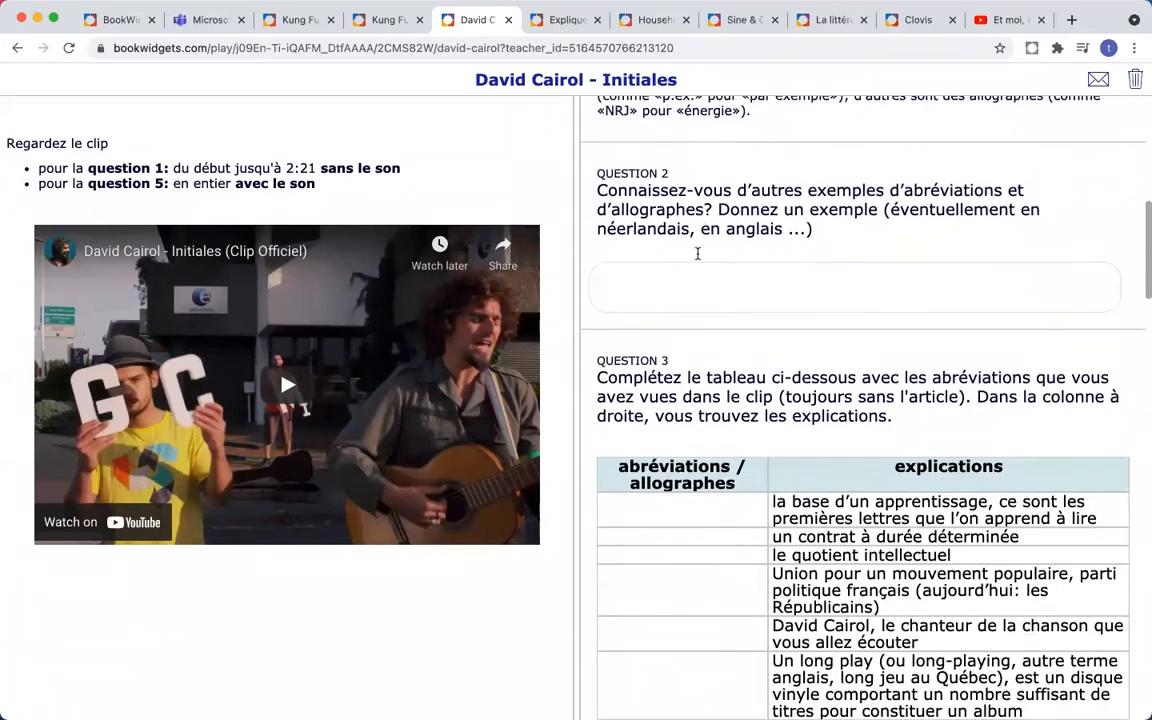
pyautogui.scroll(-3, 697, 259)
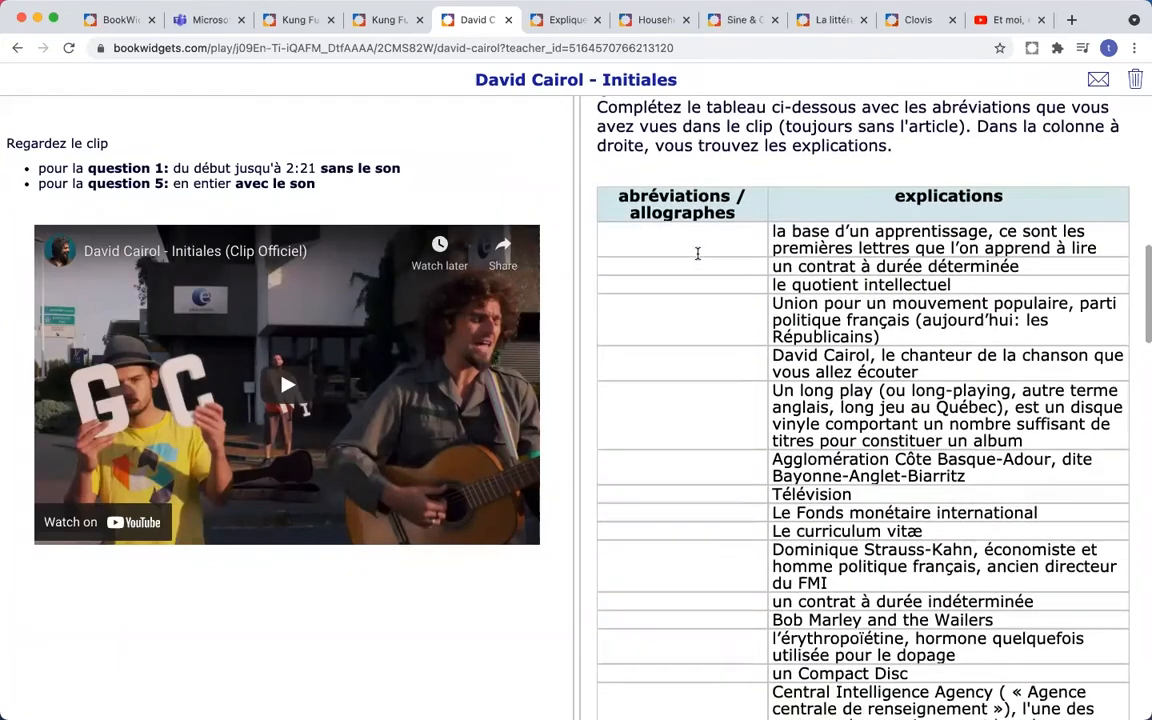
pyautogui.scroll(-12, 697, 256)
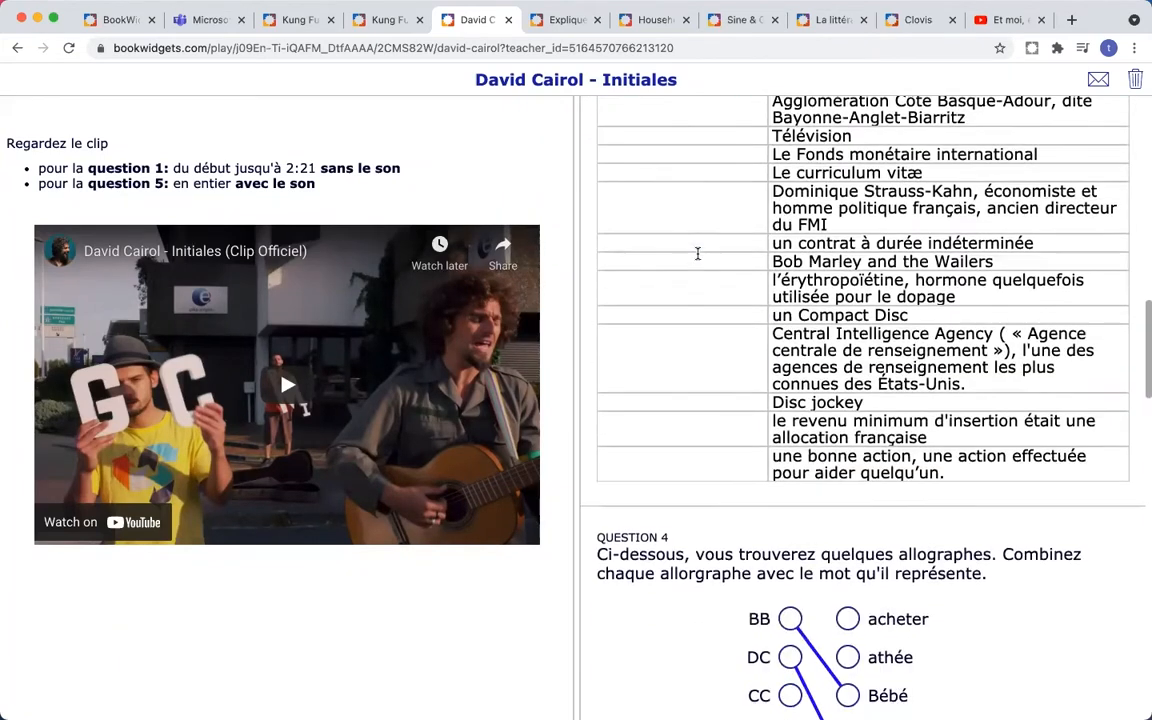
pyautogui.scroll(-12, 697, 259)
pyautogui.moveTo(791, 314); pyautogui.dragTo(848, 470)
pyautogui.moveTo(790, 391); pyautogui.dragTo(847, 239)
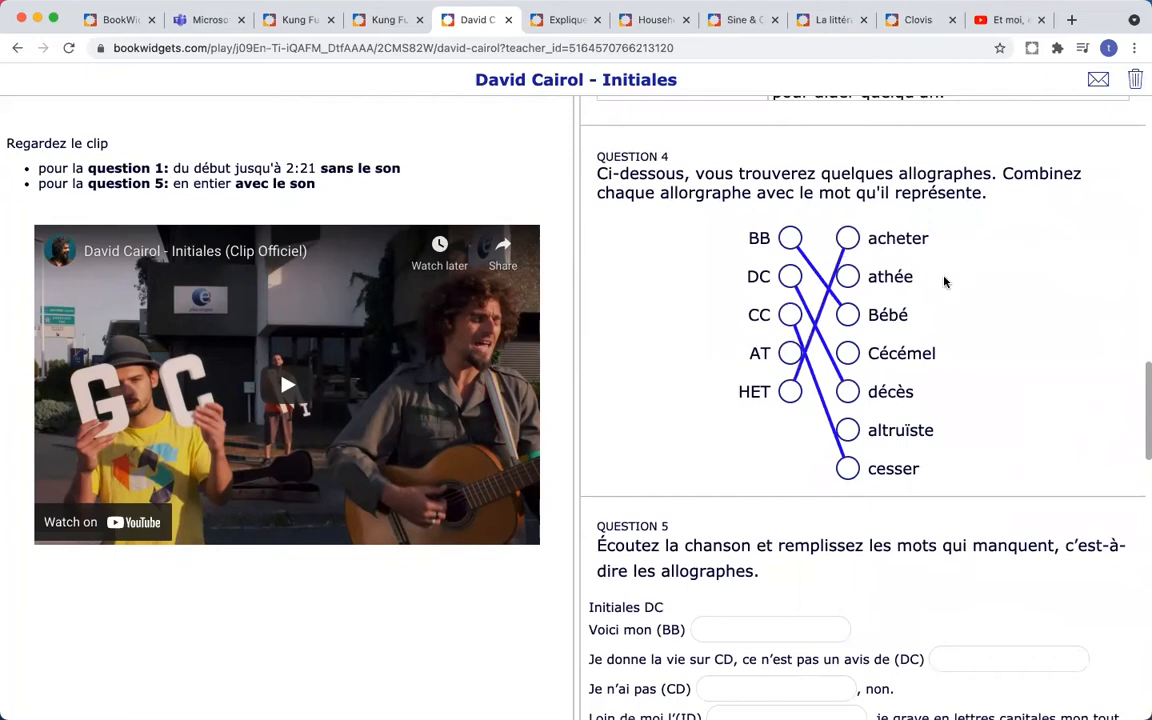
# - Scroll through Questions 5–7, down to the 30-second spoken recording task
pyautogui.scroll(-3, 952, 288)
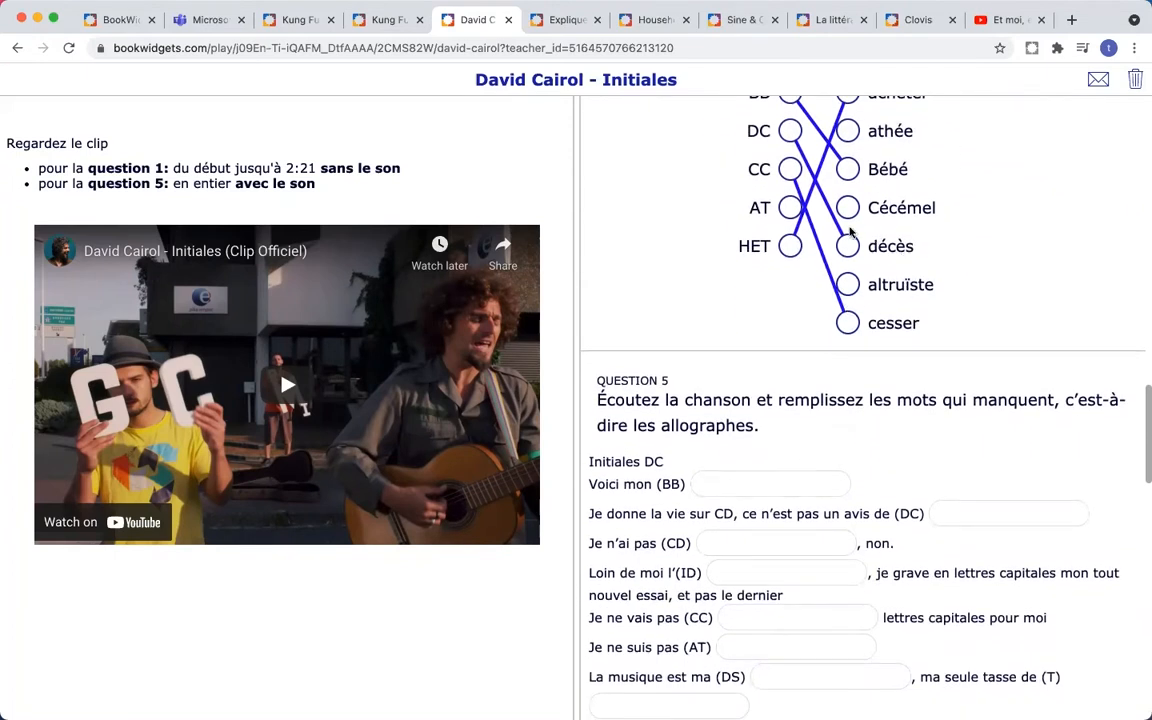
pyautogui.scroll(2, 917, 300)
pyautogui.scroll(-4, 915, 296)
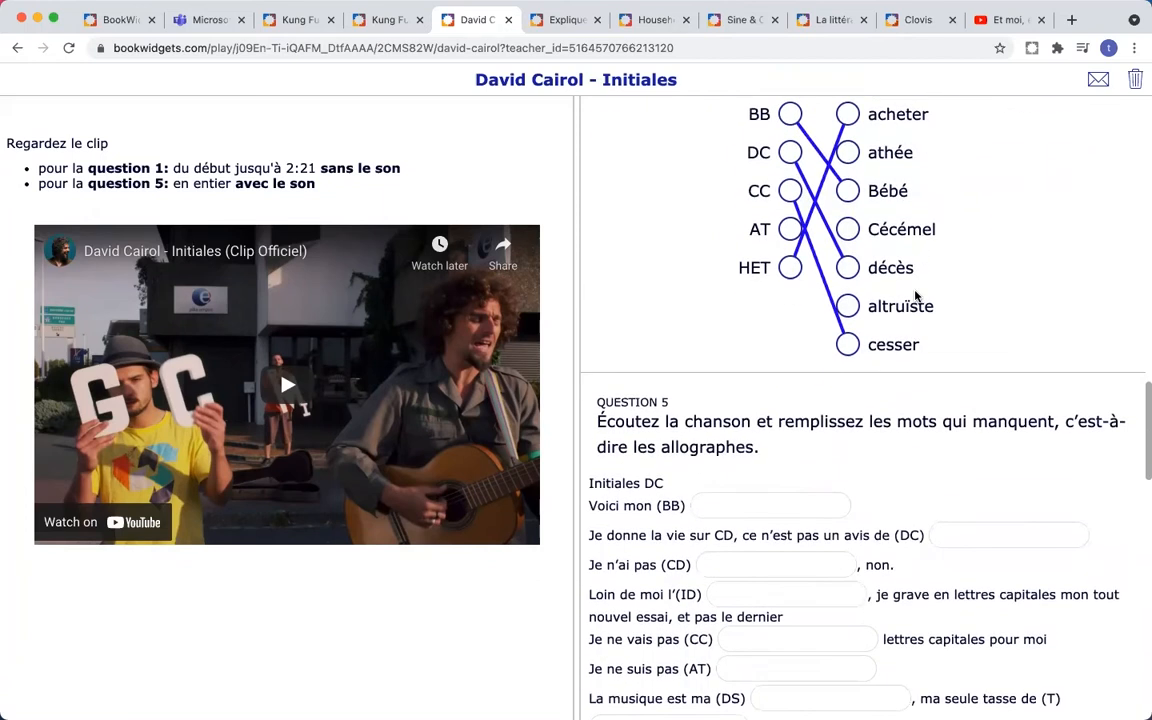
pyautogui.scroll(-8, 915, 296)
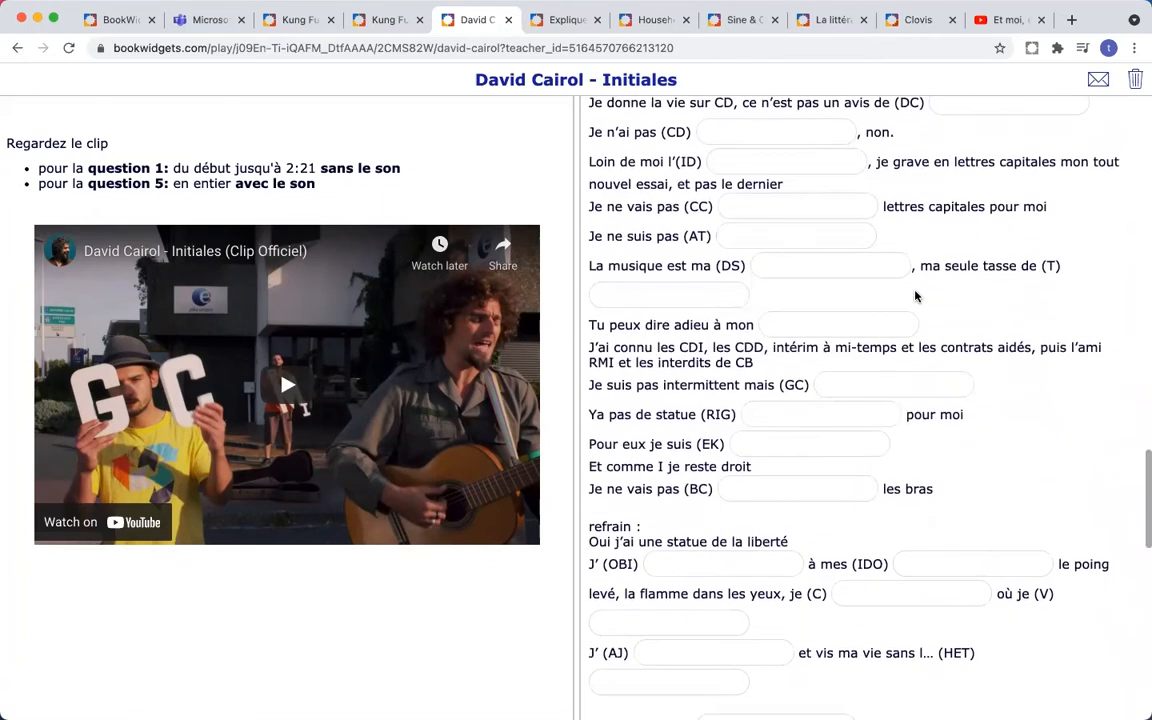
pyautogui.scroll(-13, 915, 296)
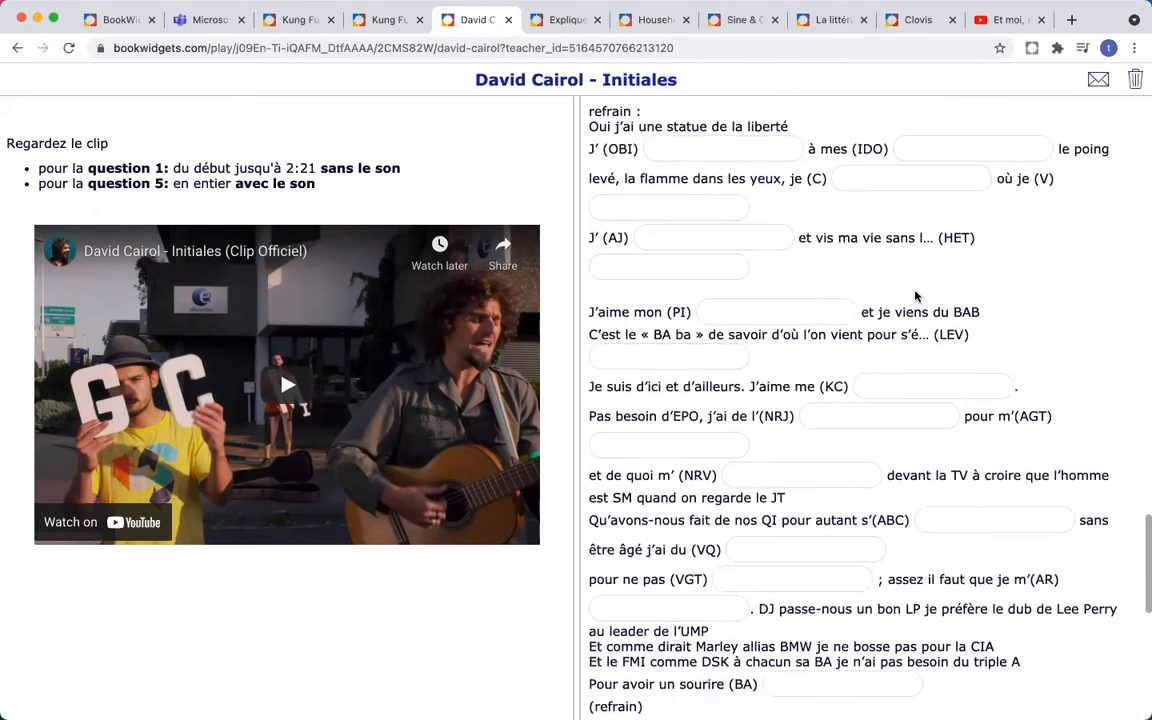
pyautogui.scroll(-8, 915, 292)
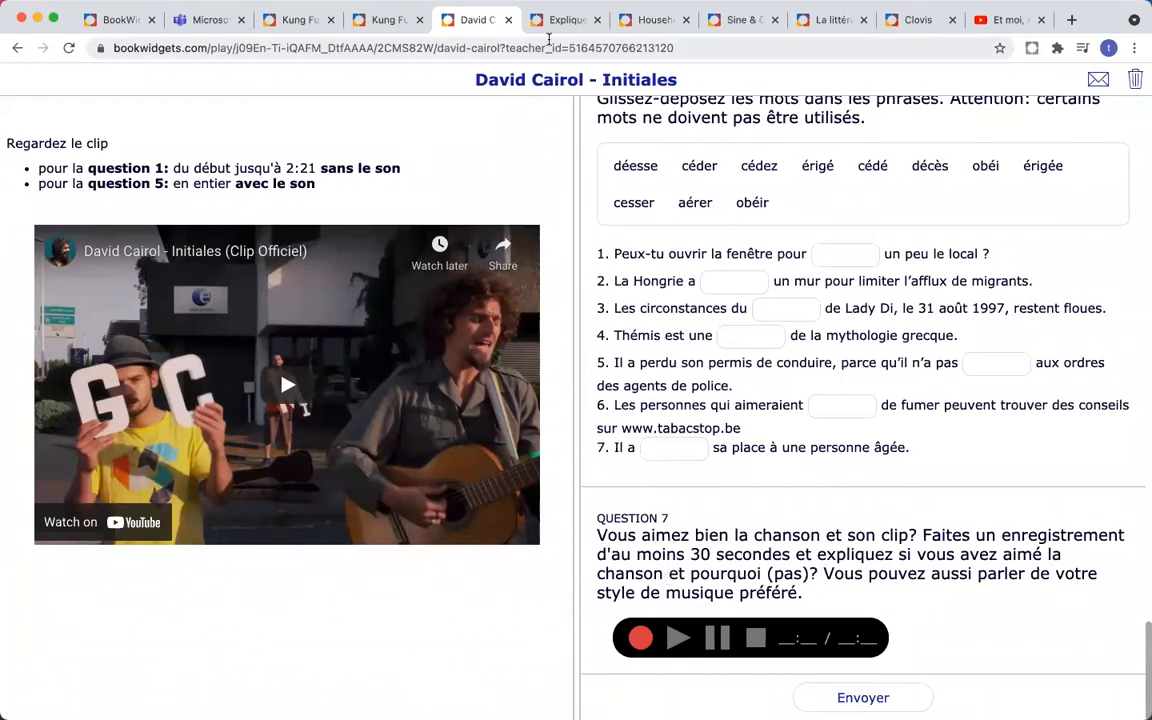
# - Open Expliquer le chemin and erase the existing route from the map
pyautogui.click(555, 20)
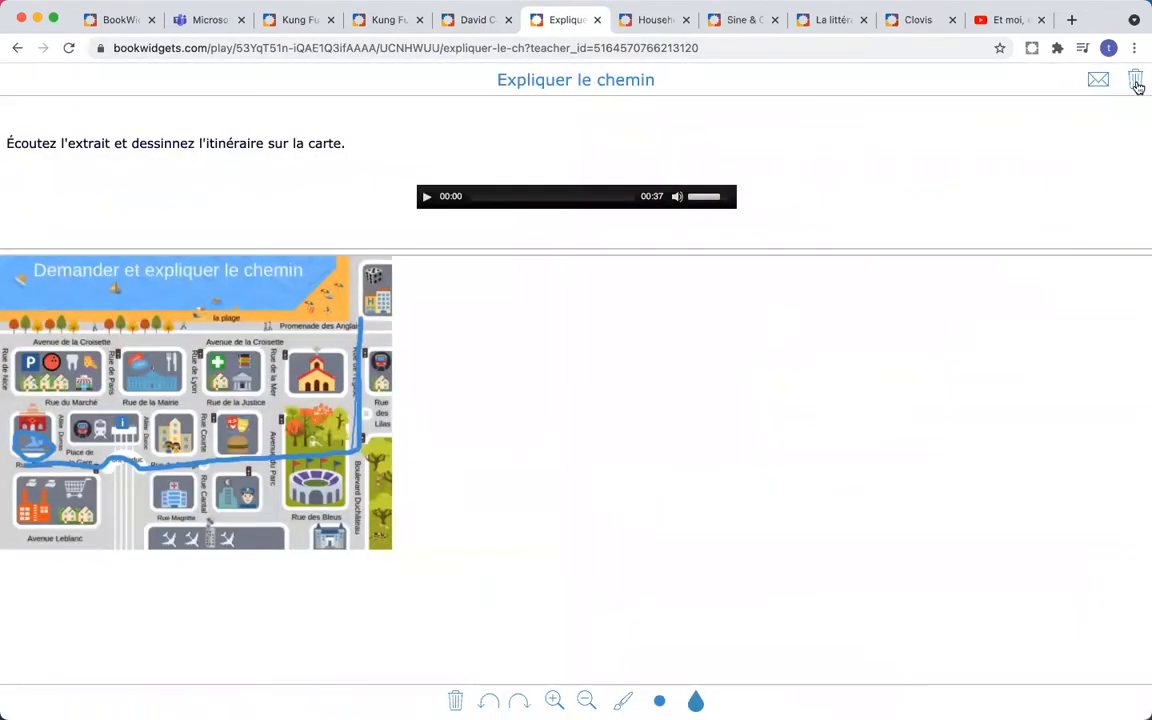
pyautogui.click(1136, 81)
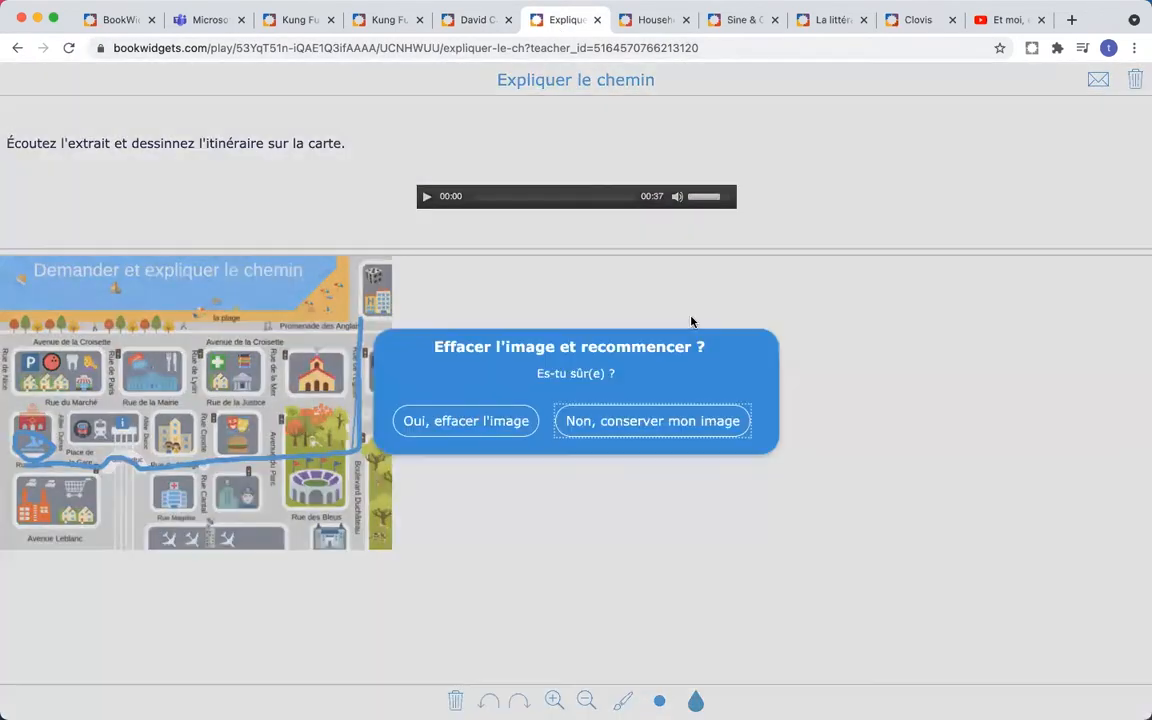
pyautogui.click(472, 423)
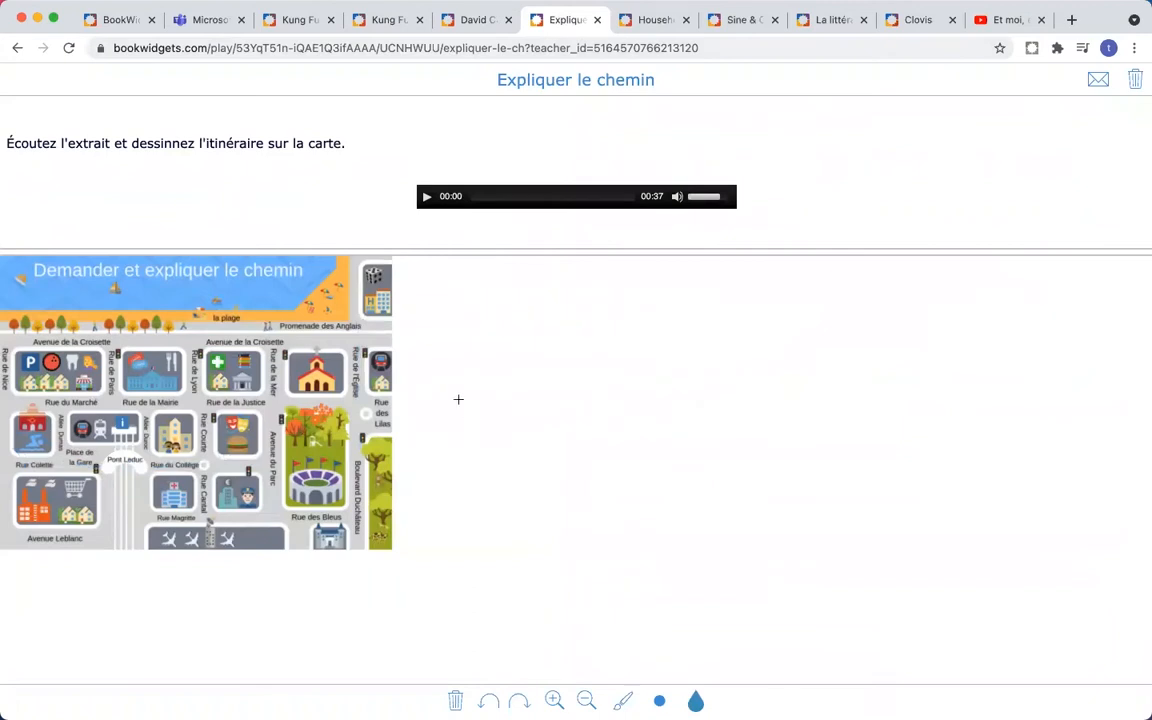
# - Play the directions audio with the volume raised, pausing it at 00:09
pyautogui.click(427, 201)
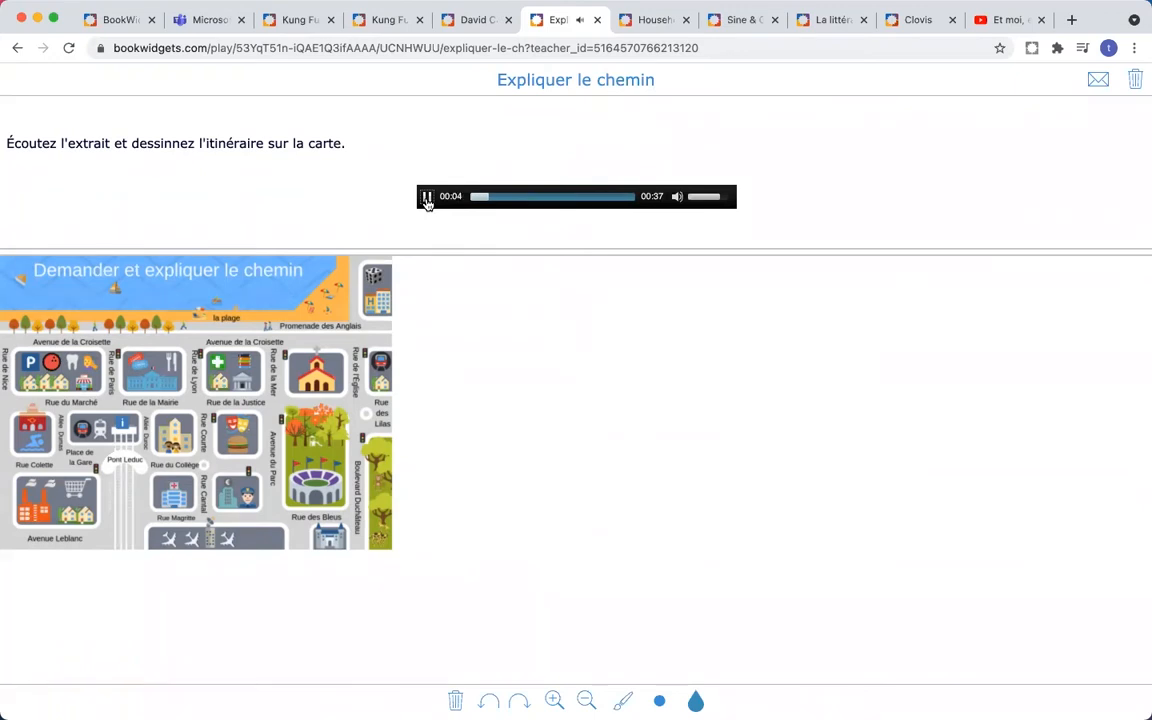
pyautogui.press('XF86AudioRaiseVolume')
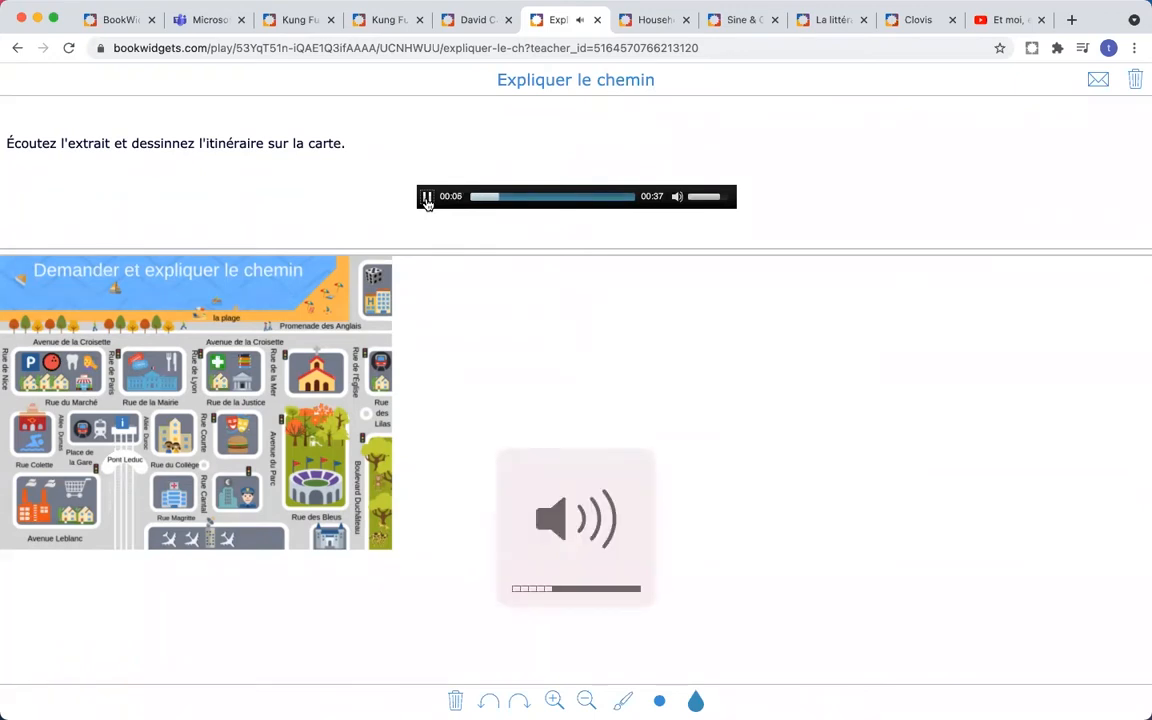
pyautogui.press('XF86AudioRaiseVolume')
pyautogui.press('XF86AudioRaiseVolume')
pyautogui.press('XF86AudioRaiseVolume')
pyautogui.click(427, 197)
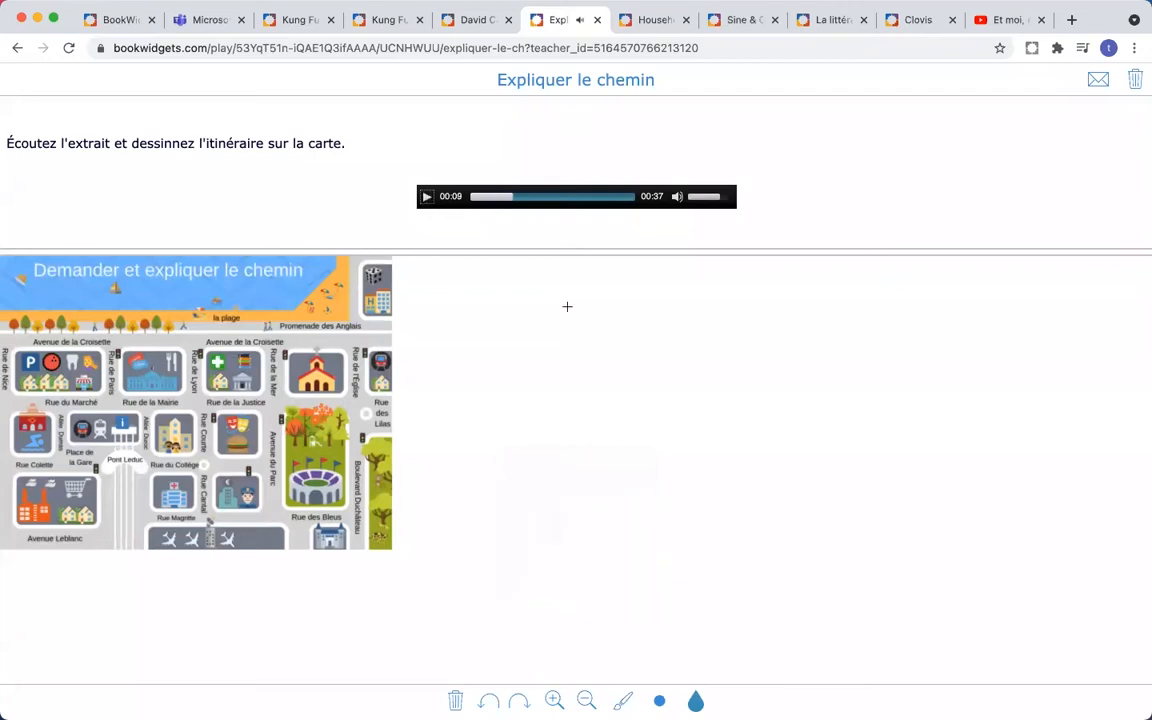
pyautogui.press('XF86AudioLowerVolume')
pyautogui.press('XF86AudioLowerVolume')
pyautogui.press('XF86AudioLowerVolume')
pyautogui.press('XF86AudioLowerVolume')
pyautogui.press('XF86AudioLowerVolume')
pyautogui.press('XF86AudioLowerVolume')
# - Draw a new route along the roads to Place de la Gare with the medium brush
pyautogui.click(659, 700)
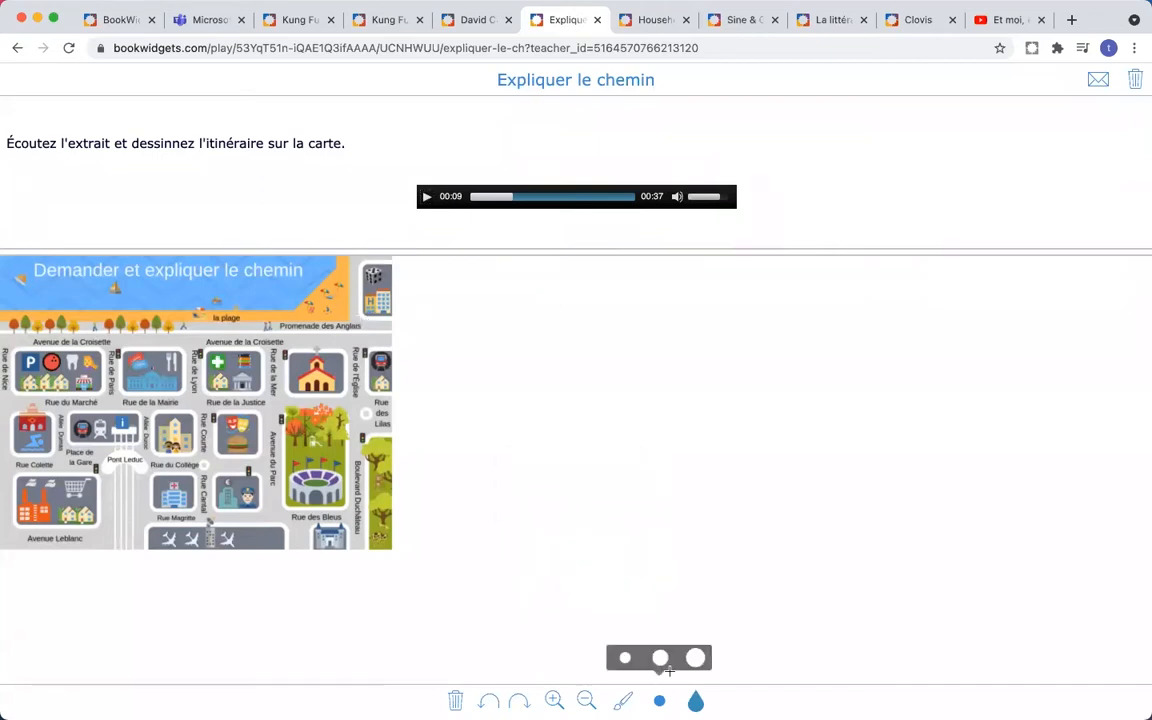
pyautogui.click(660, 657)
pyautogui.moveTo(357, 306)
pyautogui.mouseDown()
pyautogui.moveTo(355, 458)
pyautogui.moveTo(15, 463)
pyautogui.moveTo(33, 390)
pyautogui.moveTo(22, 458)
pyautogui.mouseUp()
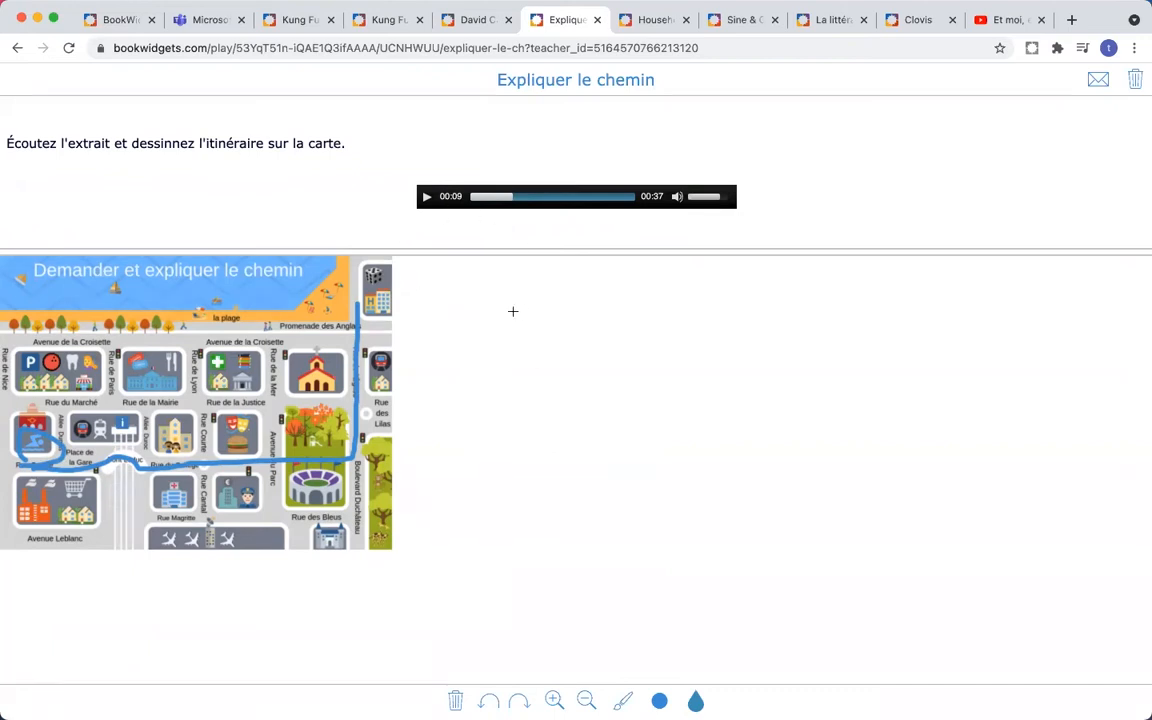
# - Look at the Household chores activity, then switch to the Sine & Cosine graph widget
pyautogui.click(655, 33)
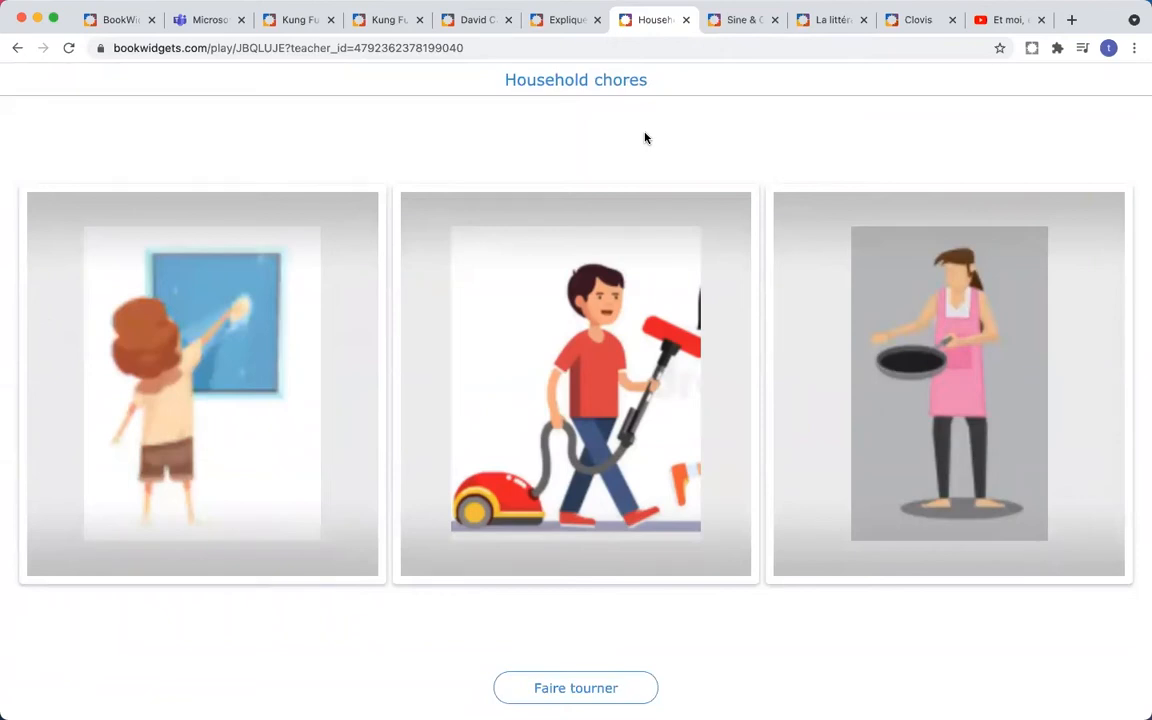
pyautogui.click(730, 27)
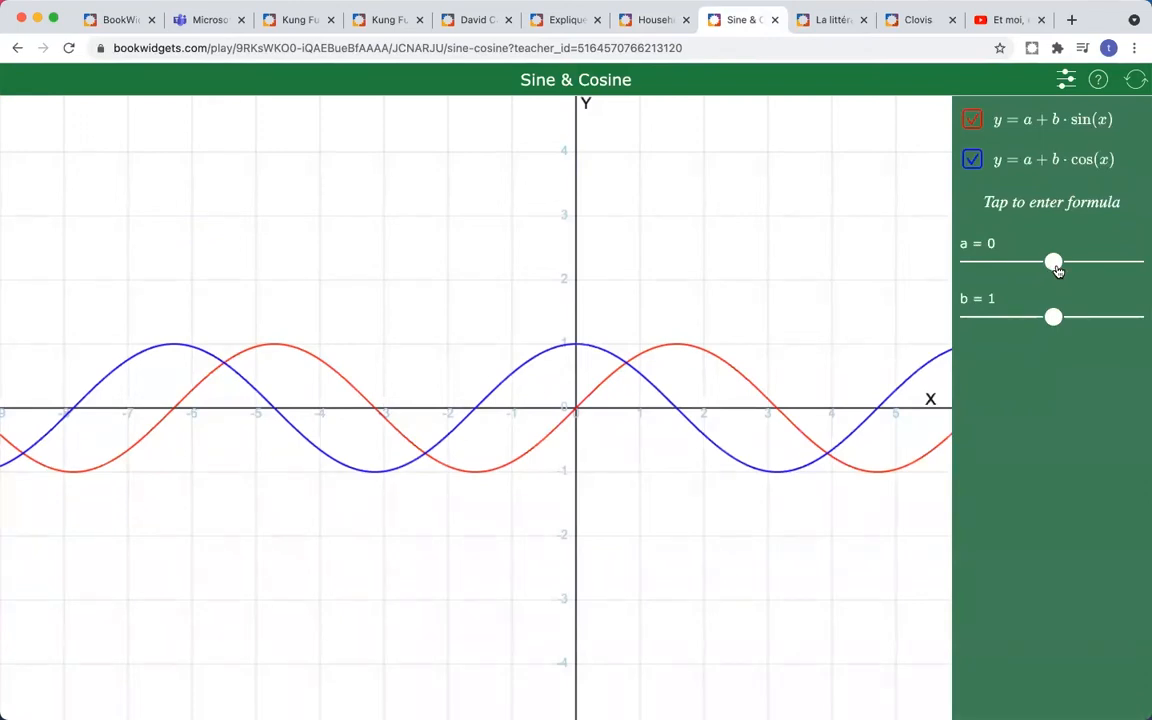
# - Set slider a to -1.3 and slider b to 1.6 on the Sine & Cosine graph
pyautogui.moveTo(1057, 270); pyautogui.dragTo(1031, 263)
pyautogui.moveTo(1053, 318); pyautogui.dragTo(1101, 318)
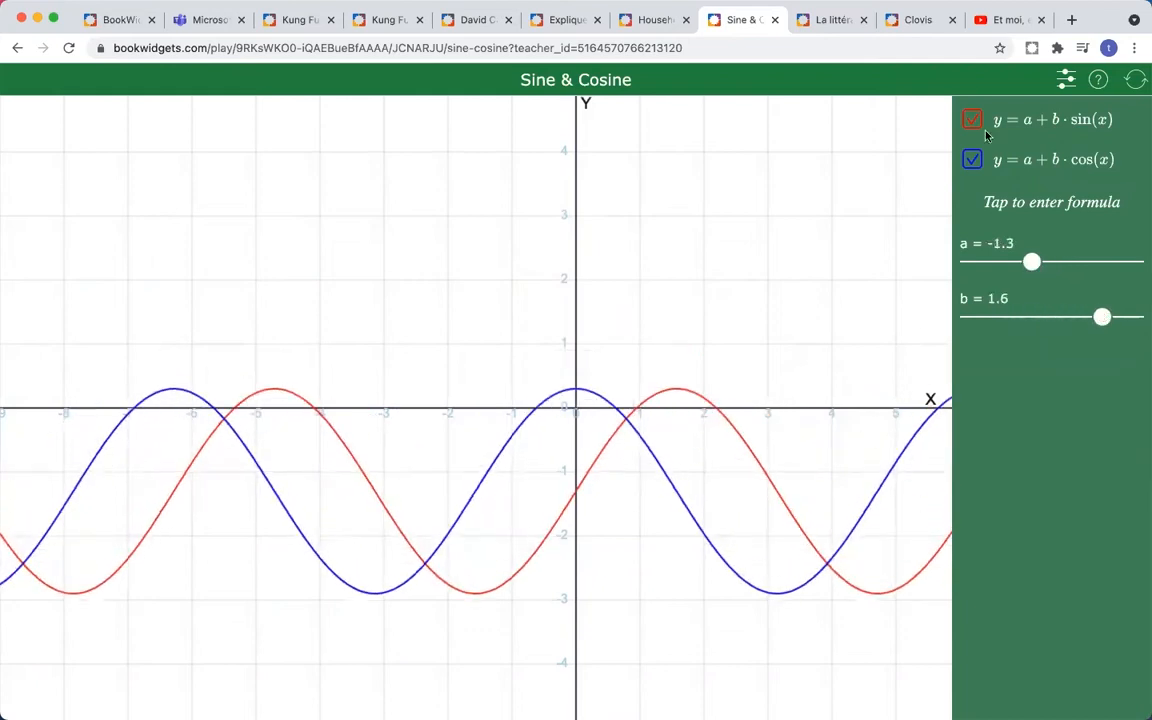
# - Open La littérature française, browse its period cards, then open the Le 16e siècle chapter
pyautogui.click(838, 24)
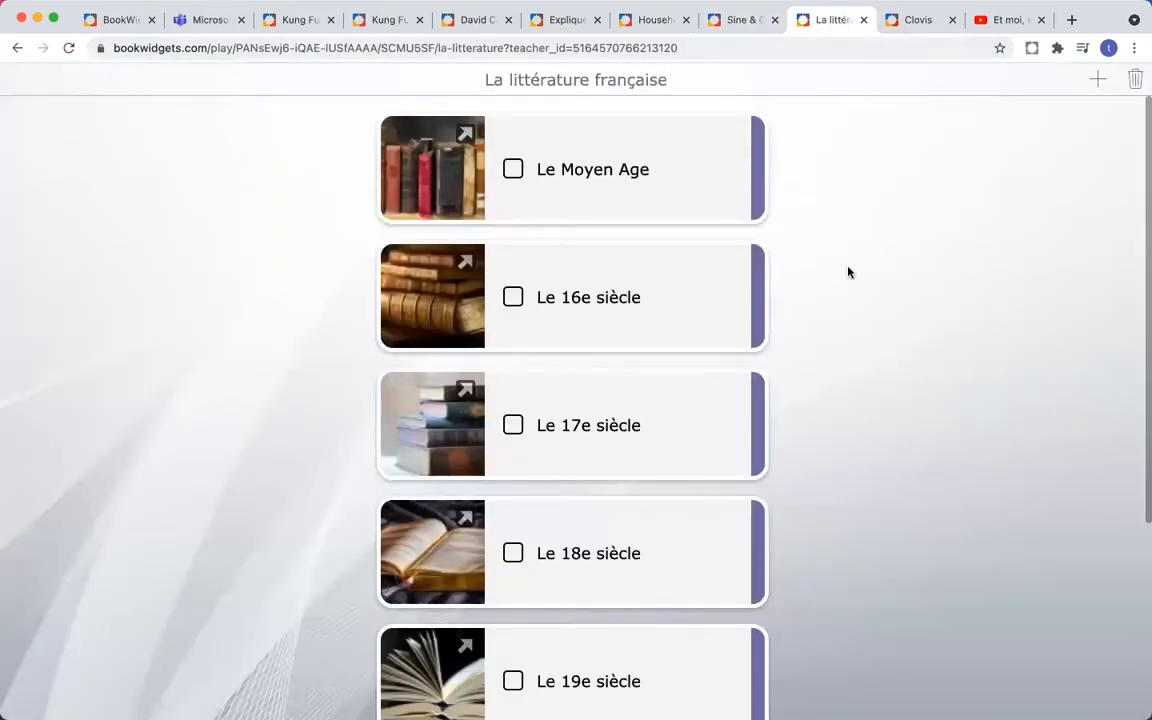
pyautogui.scroll(-5, 848, 274)
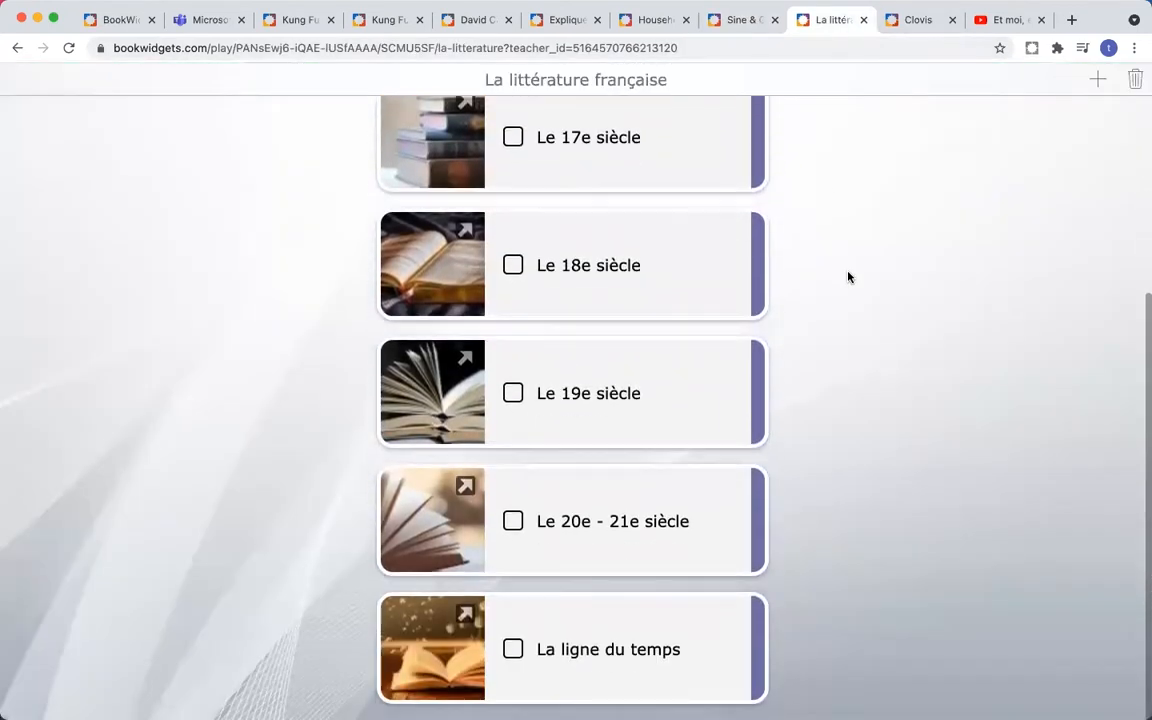
pyautogui.scroll(5, 848, 277)
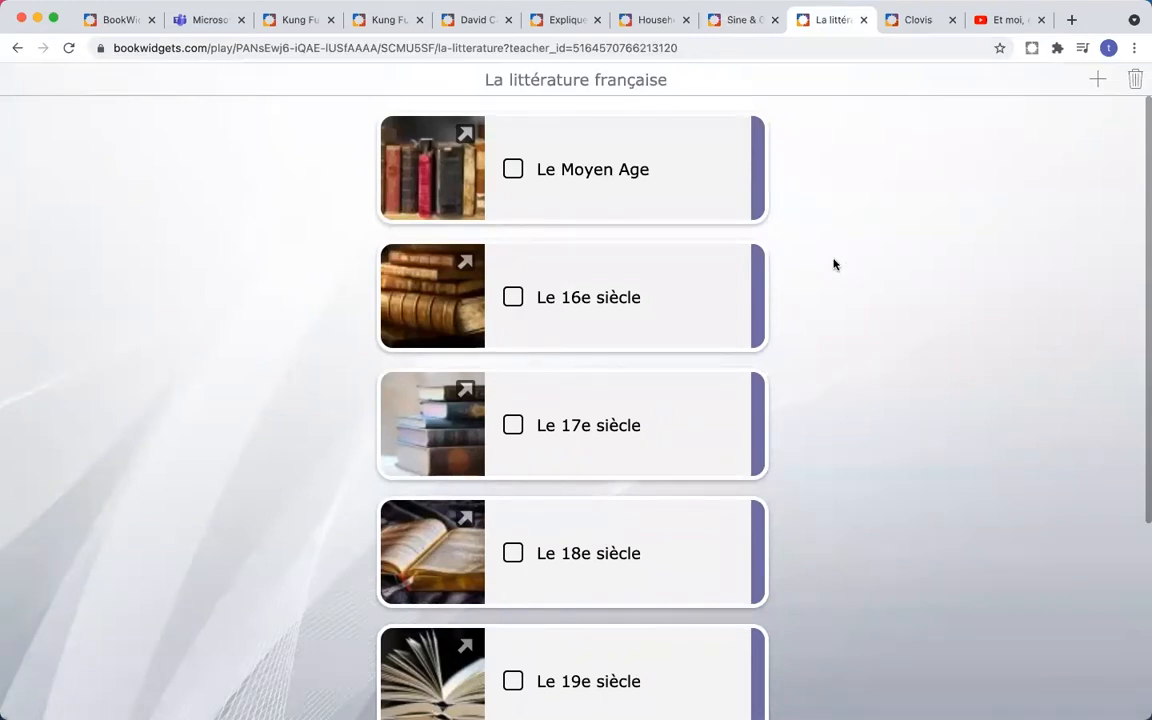
pyautogui.scroll(-1, 855, 267)
pyautogui.scroll(1, 855, 267)
pyautogui.scroll(-1, 629, 289)
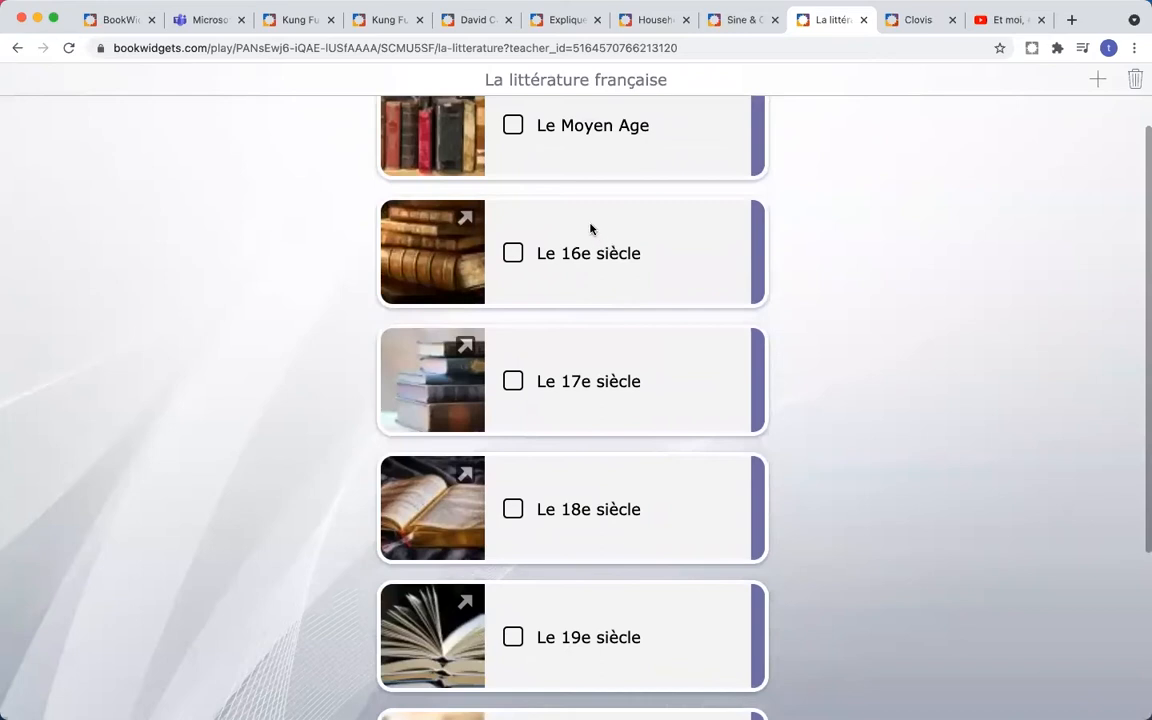
pyautogui.scroll(-1, 590, 229)
pyautogui.scroll(1, 590, 229)
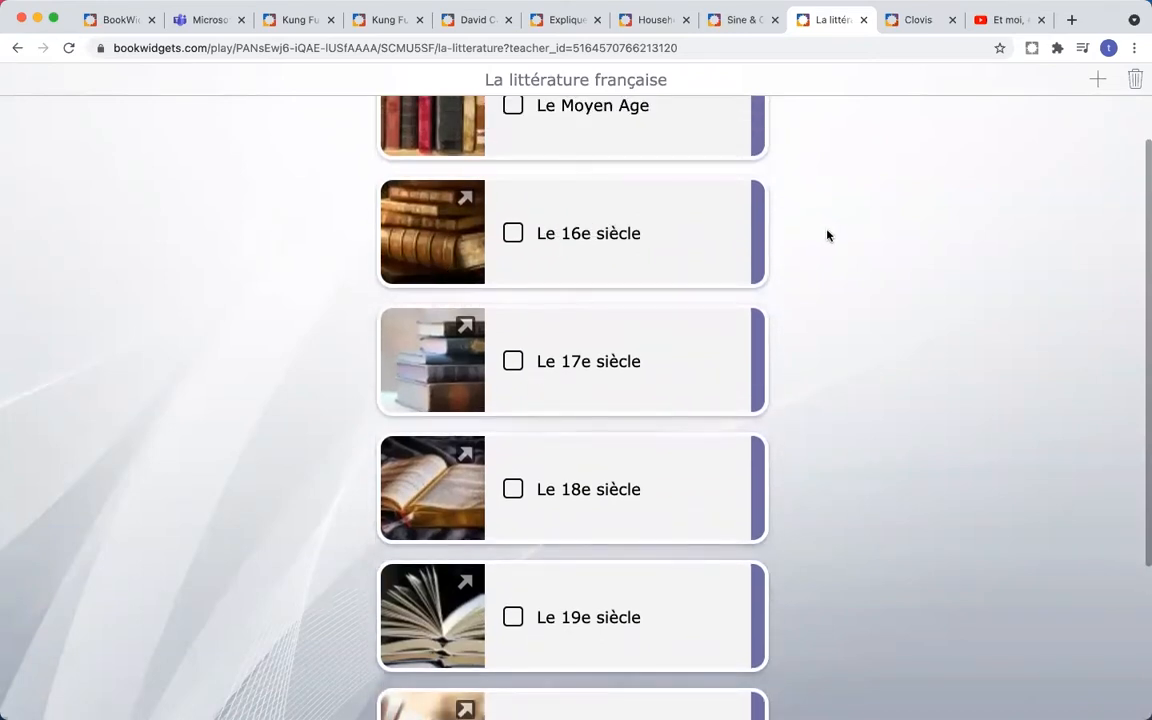
pyautogui.scroll(2, 668, 221)
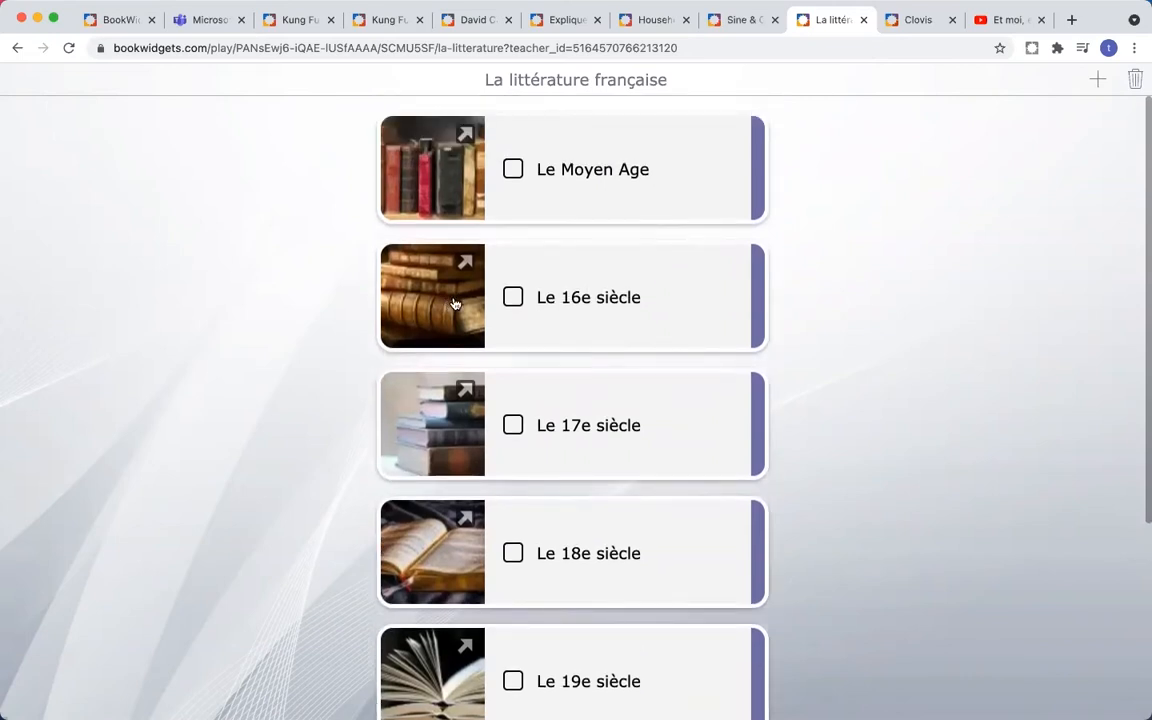
pyautogui.click(454, 303)
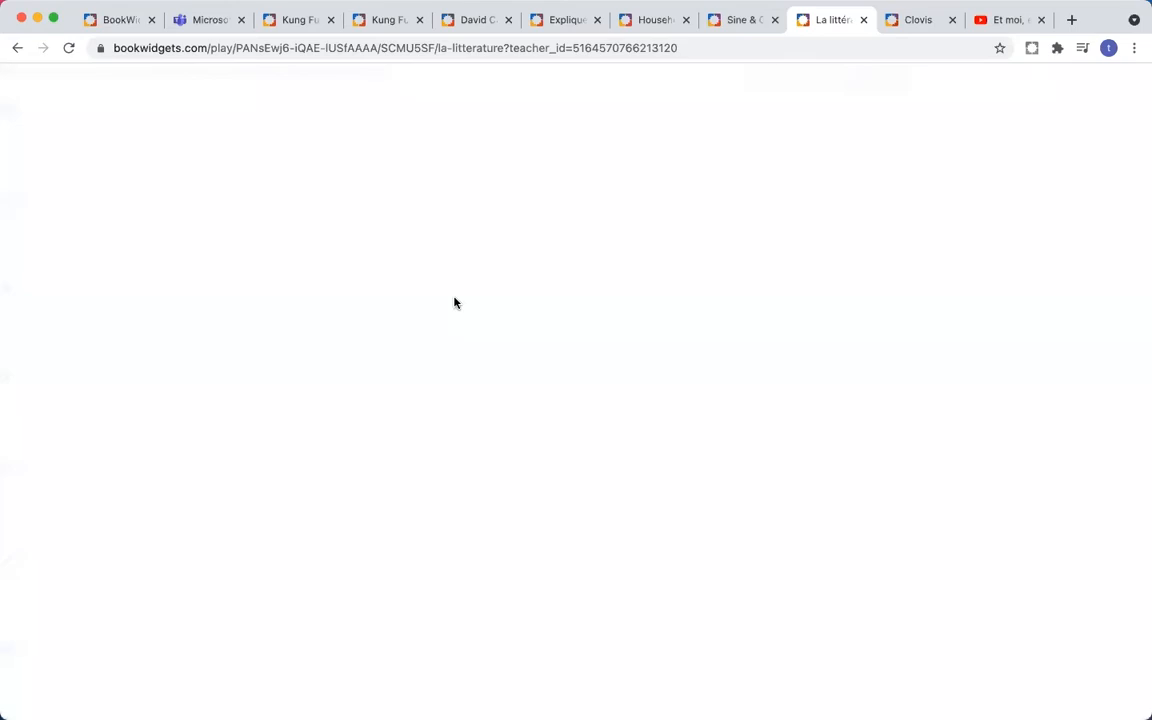
# - Read through the La Renaissance page of the Le 16e siècle chapter
pyautogui.scroll(-4, 596, 306)
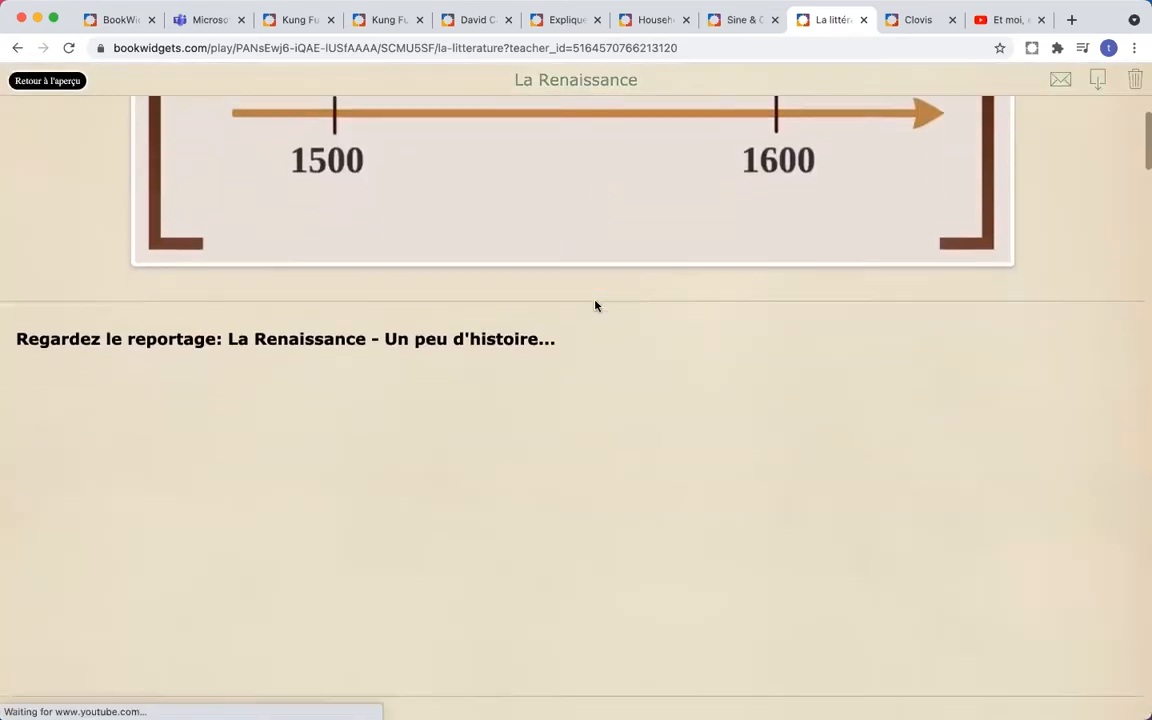
pyautogui.scroll(1, 596, 306)
pyautogui.scroll(-4, 596, 306)
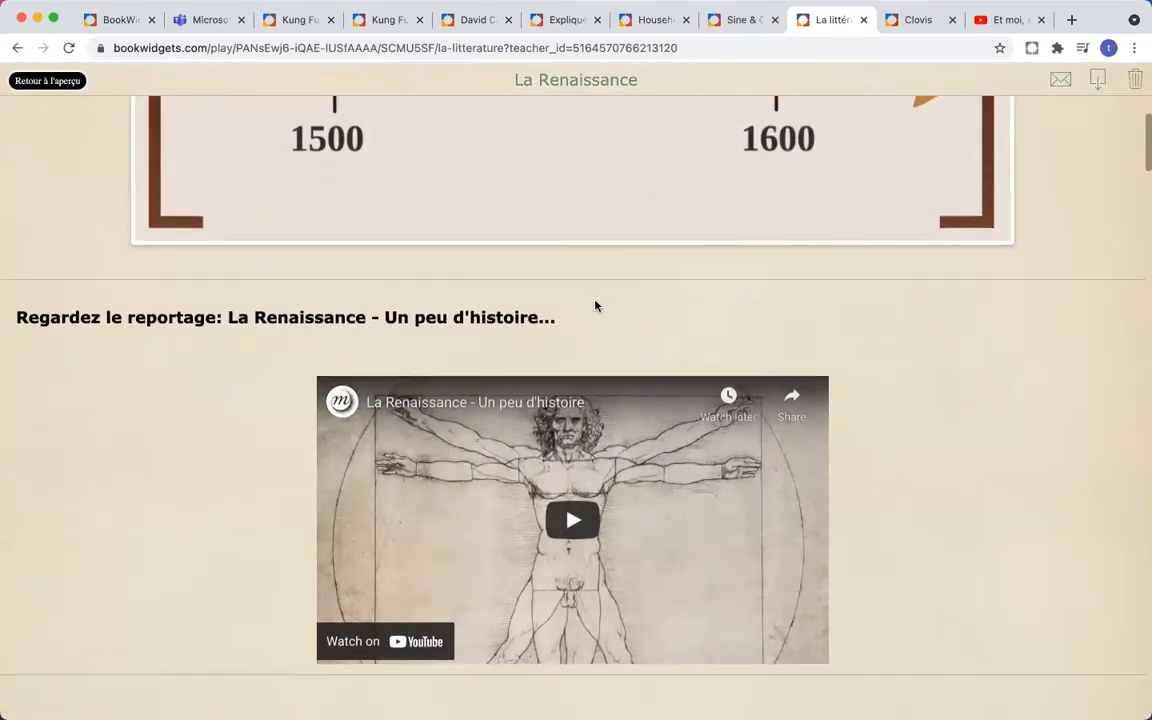
pyautogui.scroll(-15, 595, 305)
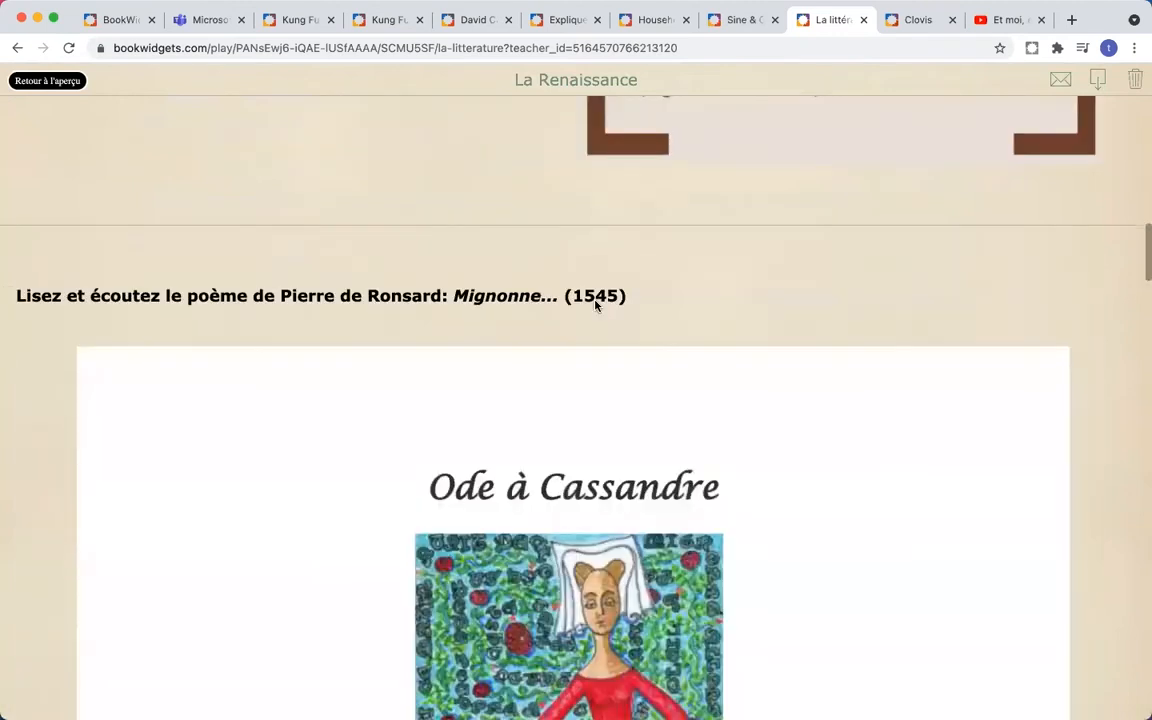
pyautogui.scroll(-20, 595, 305)
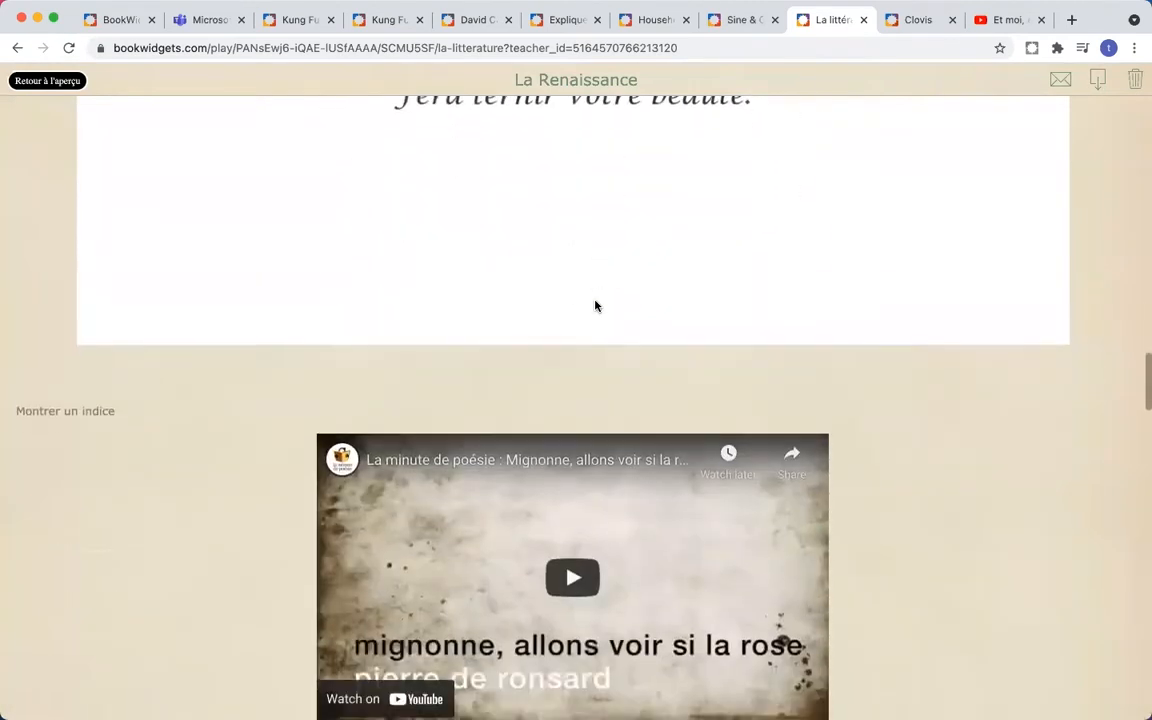
pyautogui.scroll(-14, 597, 307)
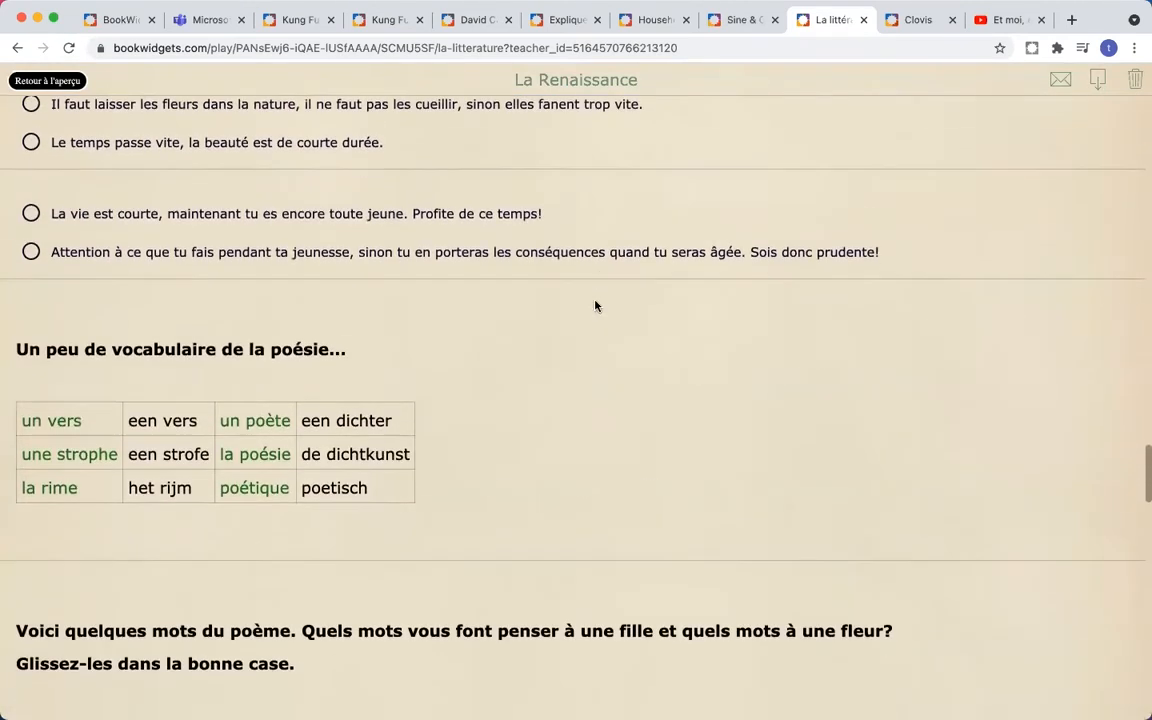
pyautogui.scroll(-16, 595, 305)
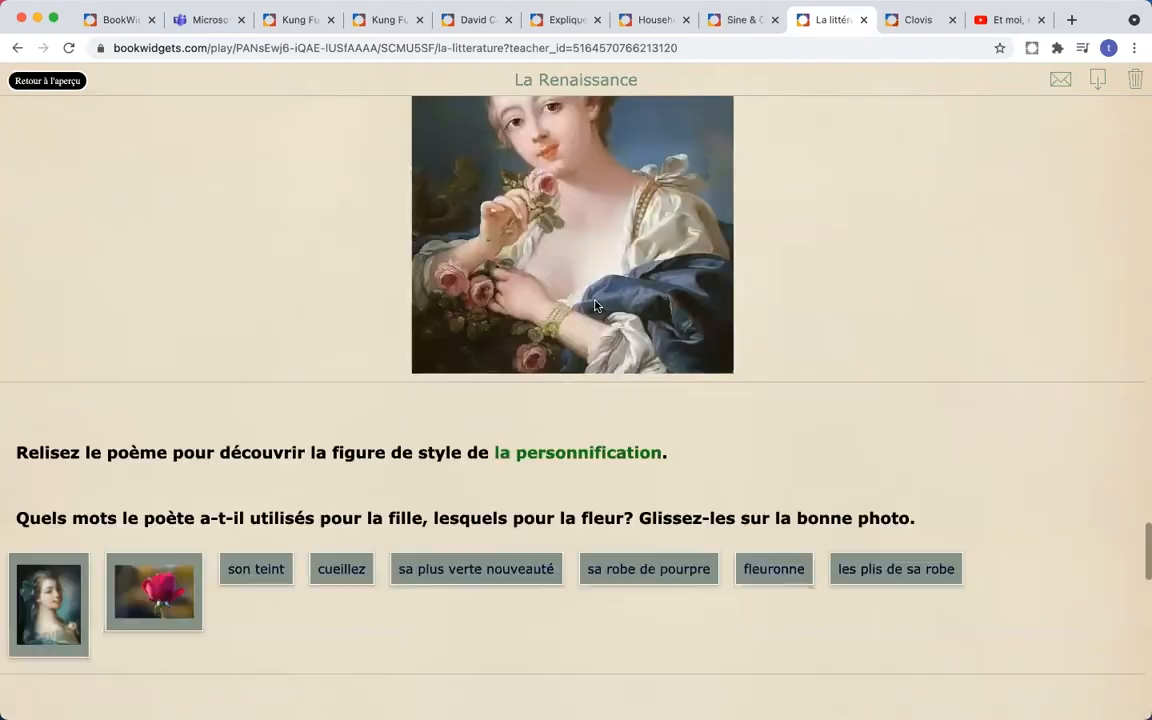
pyautogui.scroll(-13, 595, 305)
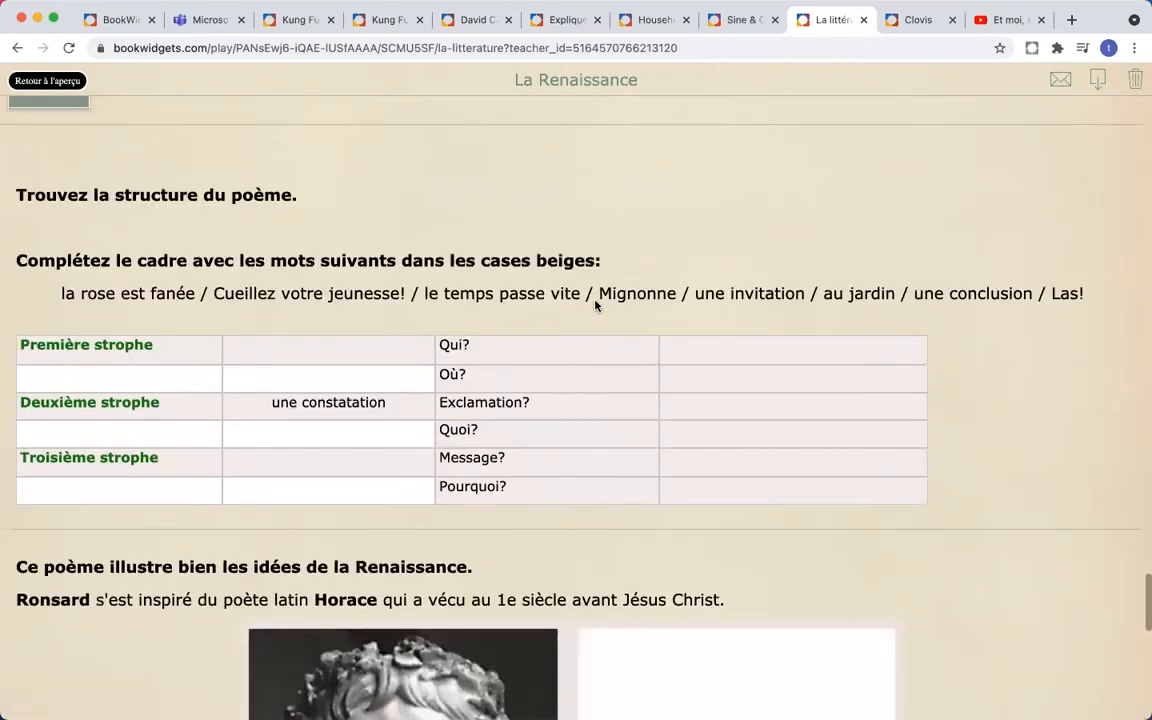
pyautogui.scroll(-5, 595, 305)
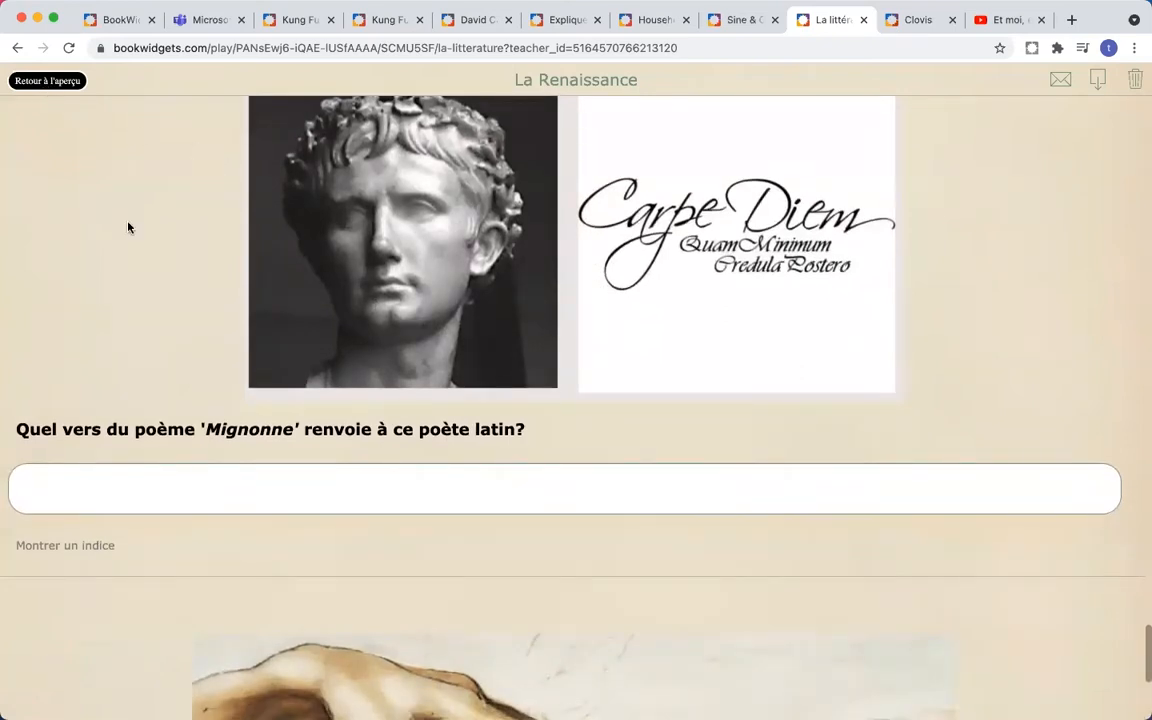
pyautogui.scroll(-2, 128, 227)
# - Return to the overview and tick Le 16e siècle as done
pyautogui.click(30, 80)
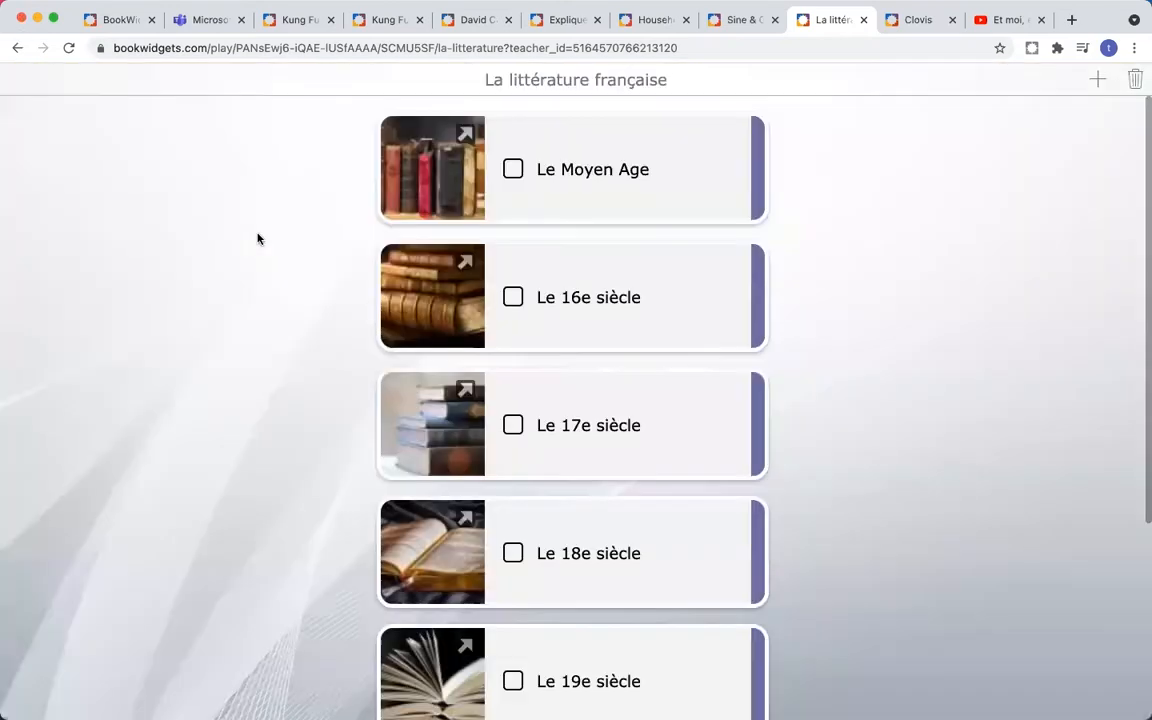
pyautogui.click(513, 299)
pyautogui.scroll(-2, 720, 311)
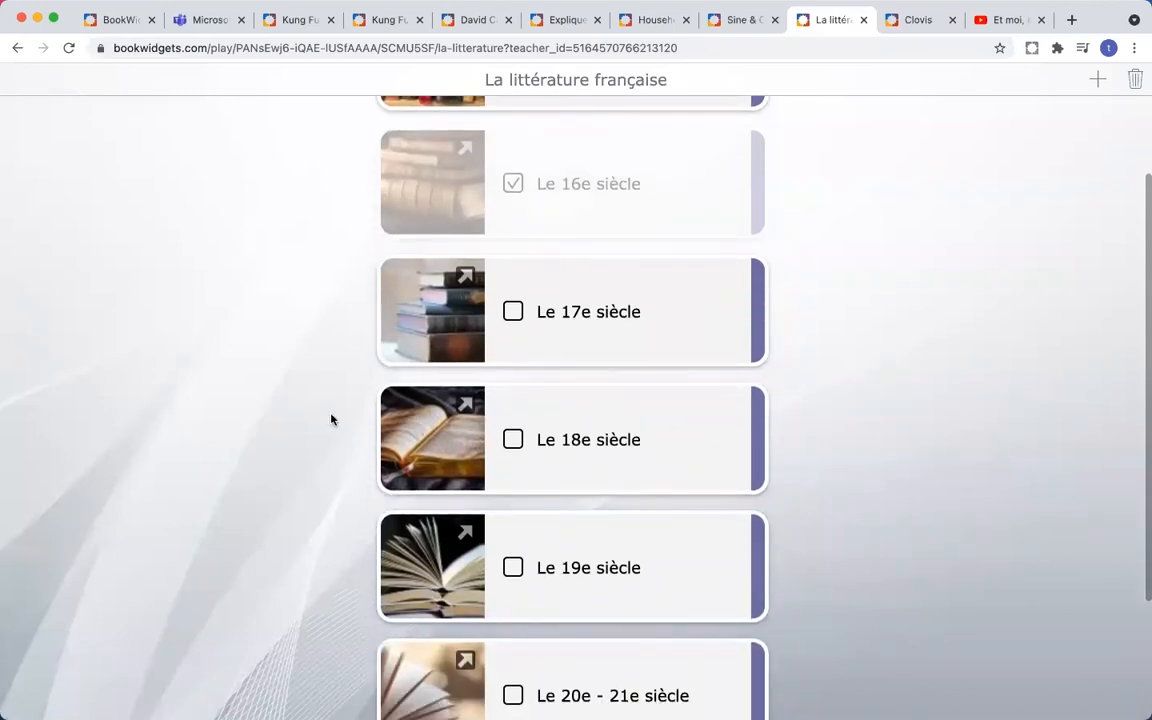
# - Open the Le 18e siècle chapter and read through its Les Lumières page
pyautogui.scroll(-2, 427, 364)
pyautogui.click(432, 353)
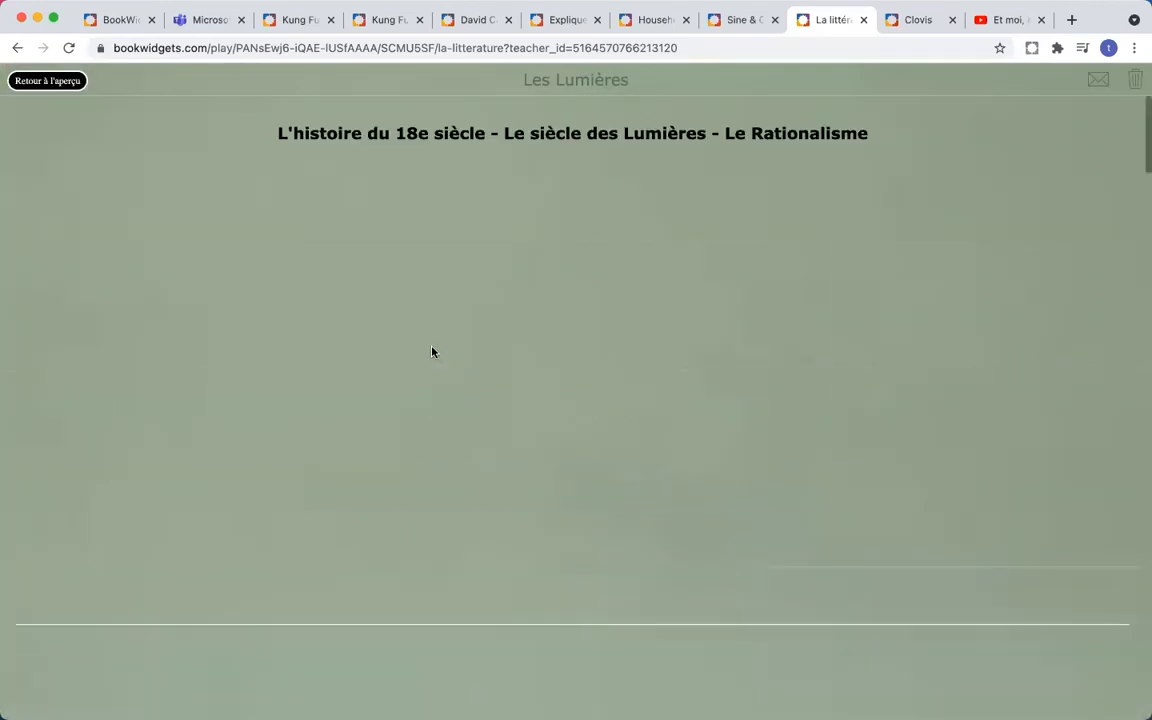
pyautogui.scroll(-8, 432, 352)
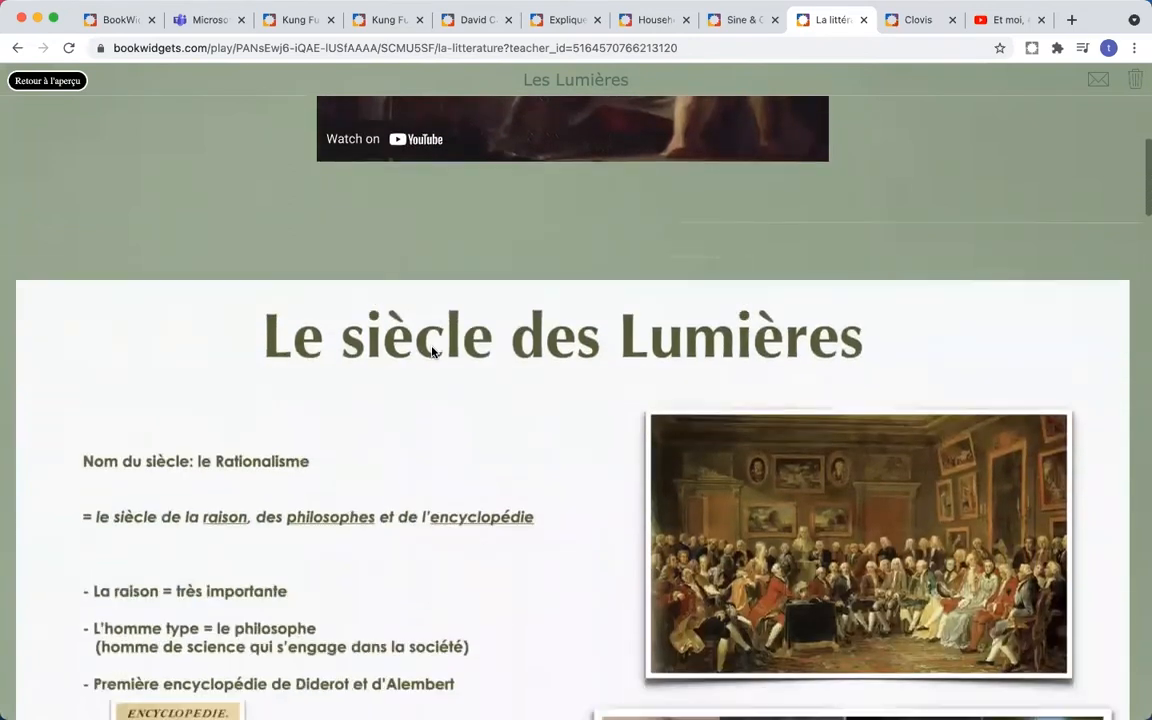
pyautogui.scroll(-20, 432, 352)
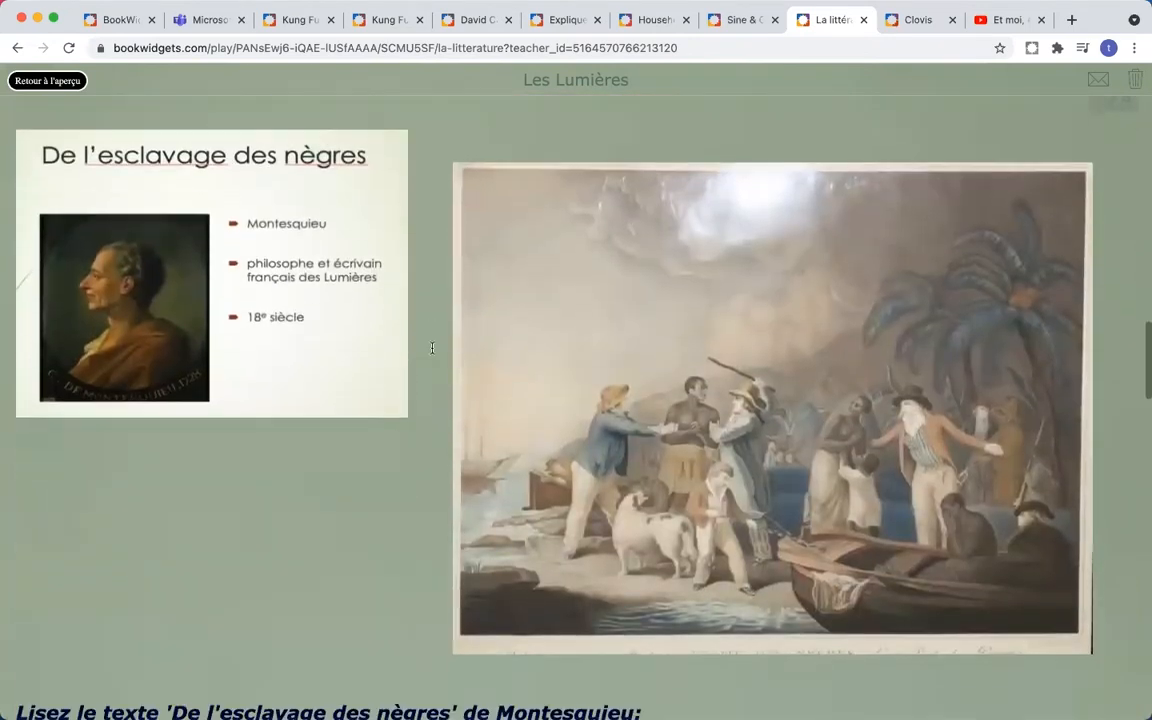
pyautogui.scroll(-20, 432, 352)
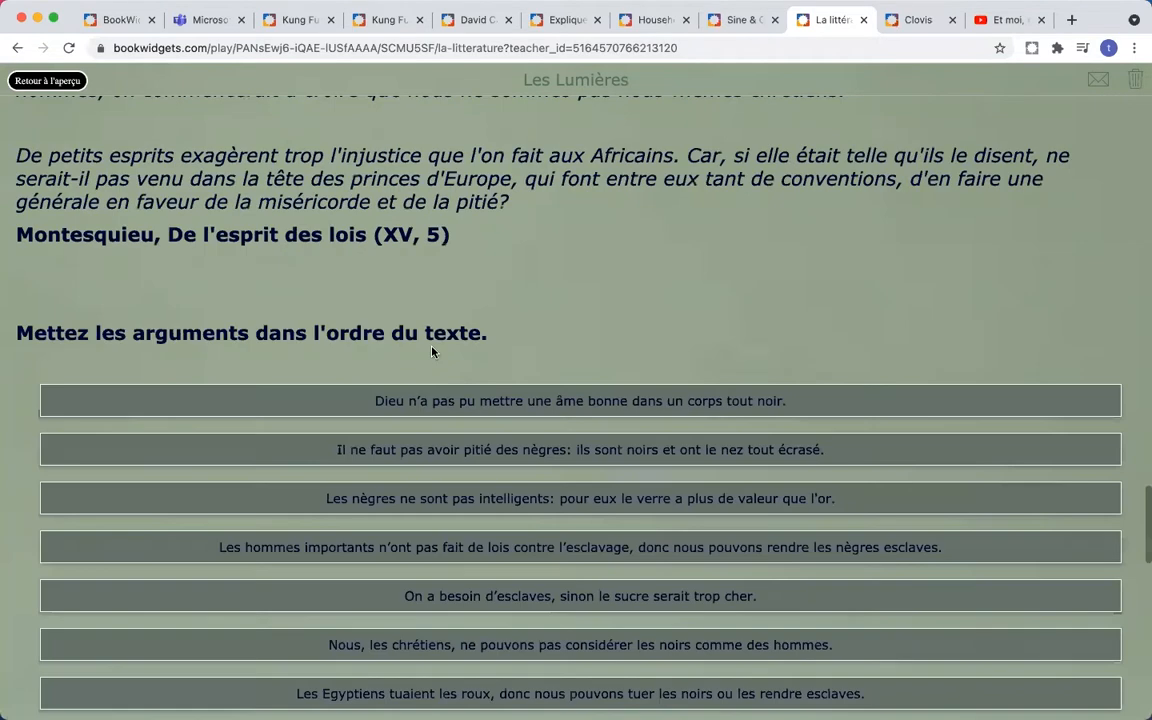
pyautogui.scroll(-3, 432, 352)
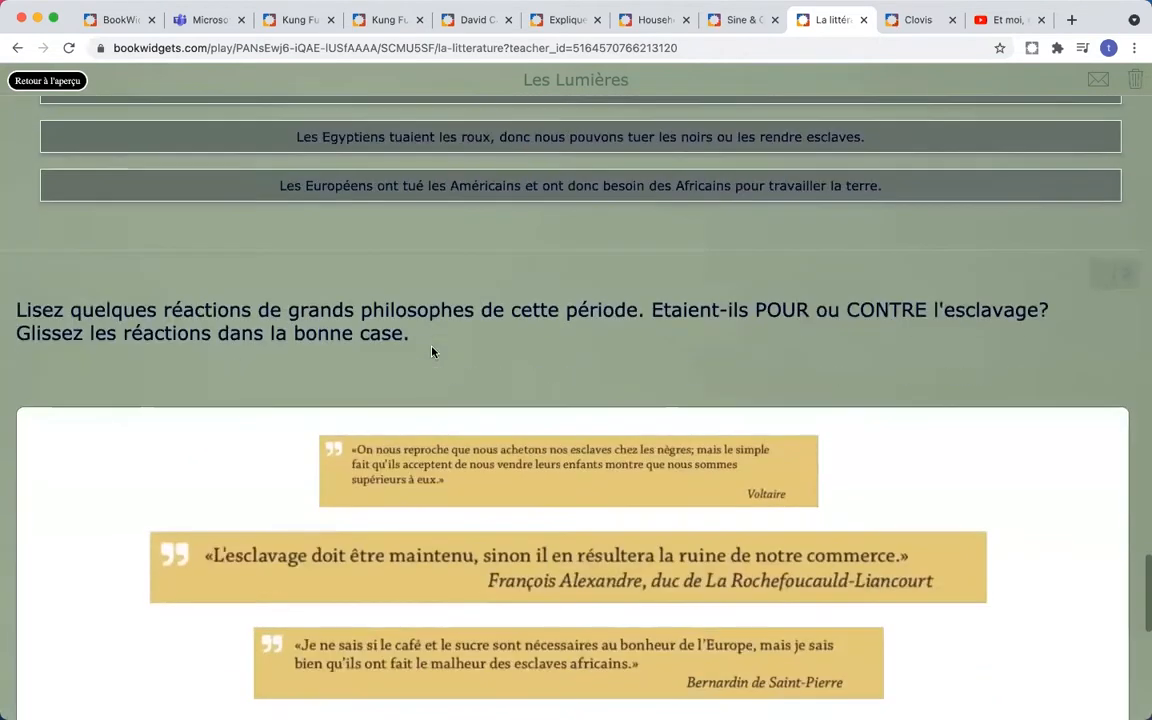
# - Return to the overview and tick Le 18e siècle as done
pyautogui.click(45, 83)
pyautogui.scroll(-2, 291, 406)
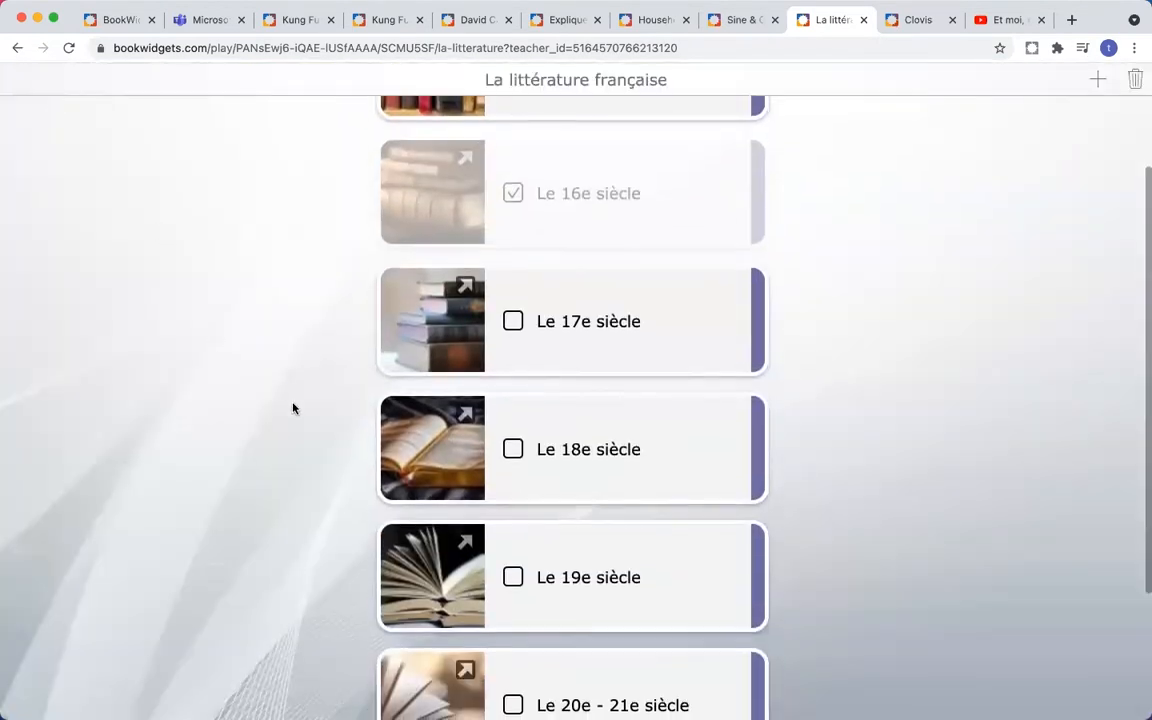
pyautogui.click(513, 449)
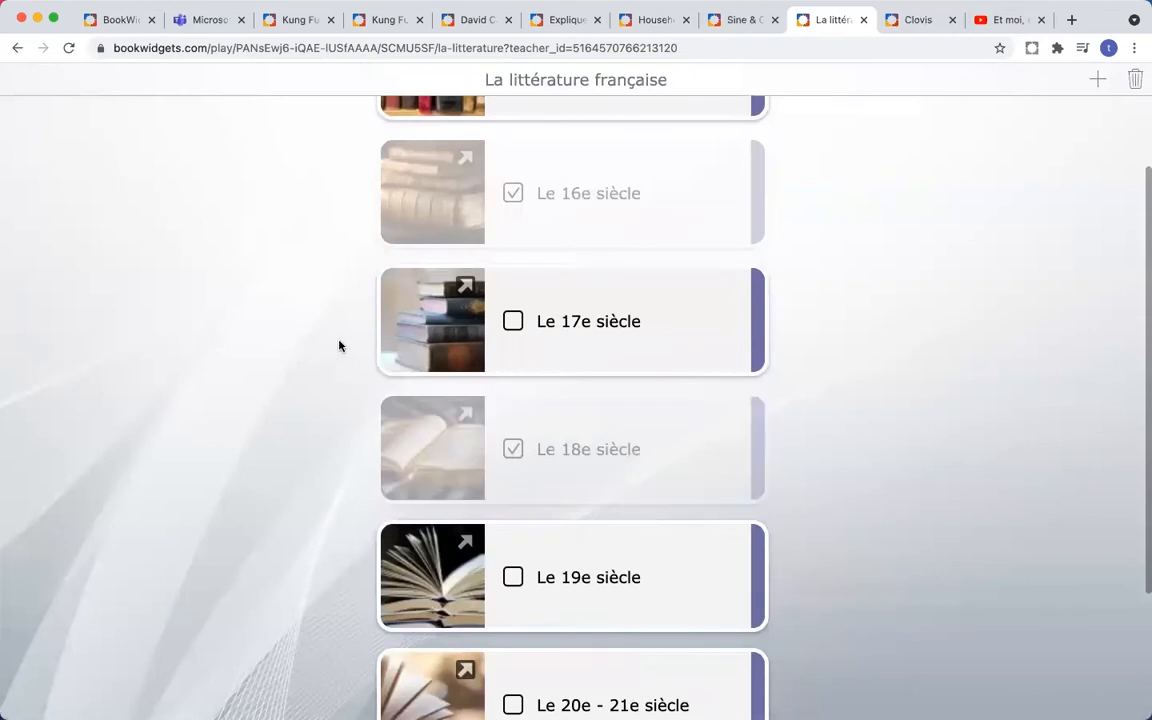
pyautogui.scroll(-3, 339, 346)
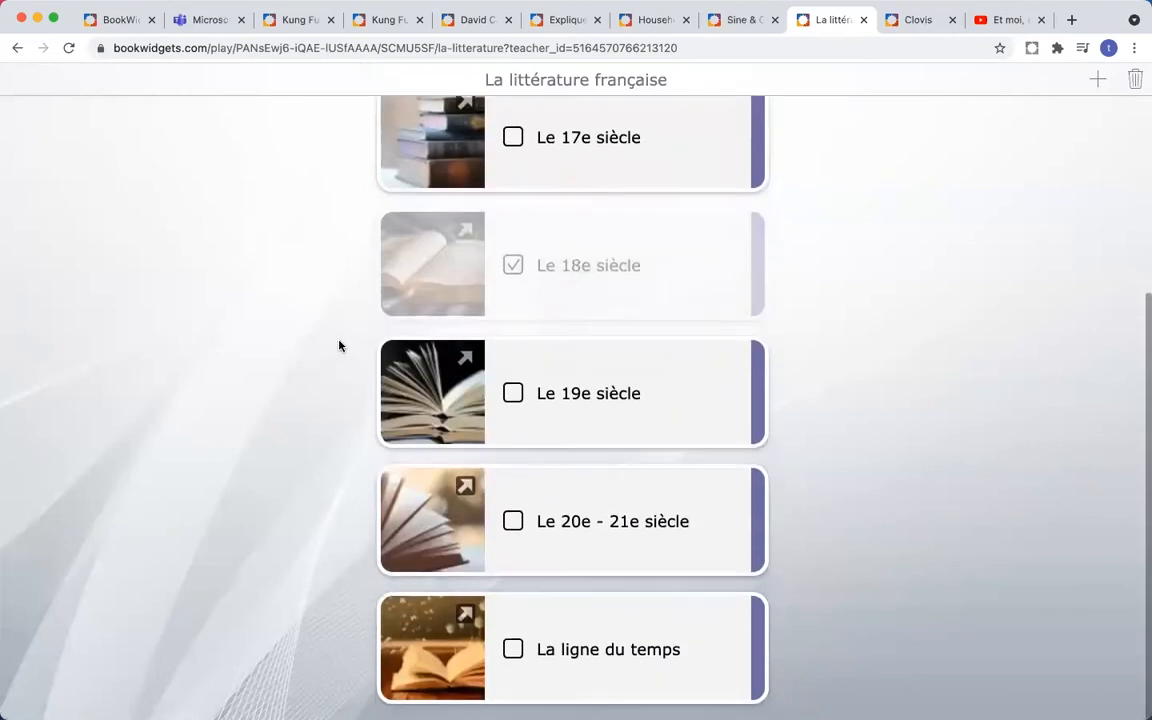
# - Rearrange the 20e - 21e siècle and 17e siècle cards on La ligne du temps, then switch to the Clovis treasure hunt
pyautogui.click(445, 648)
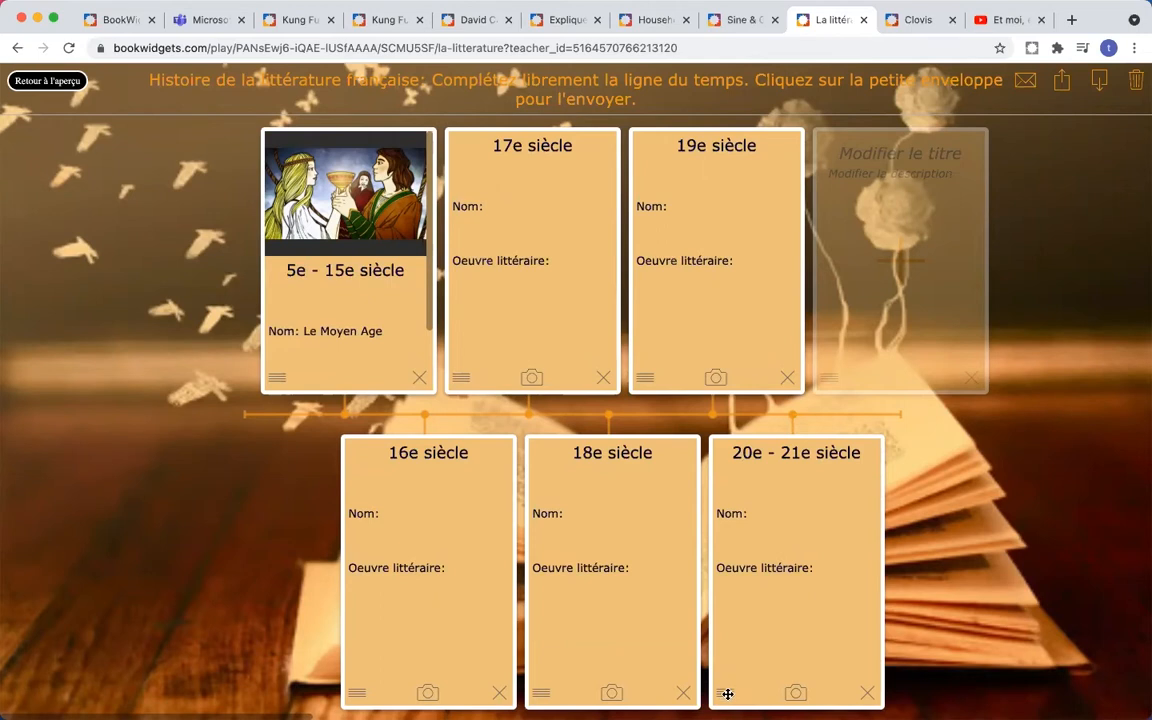
pyautogui.moveTo(727, 693); pyautogui.dragTo(527, 689)
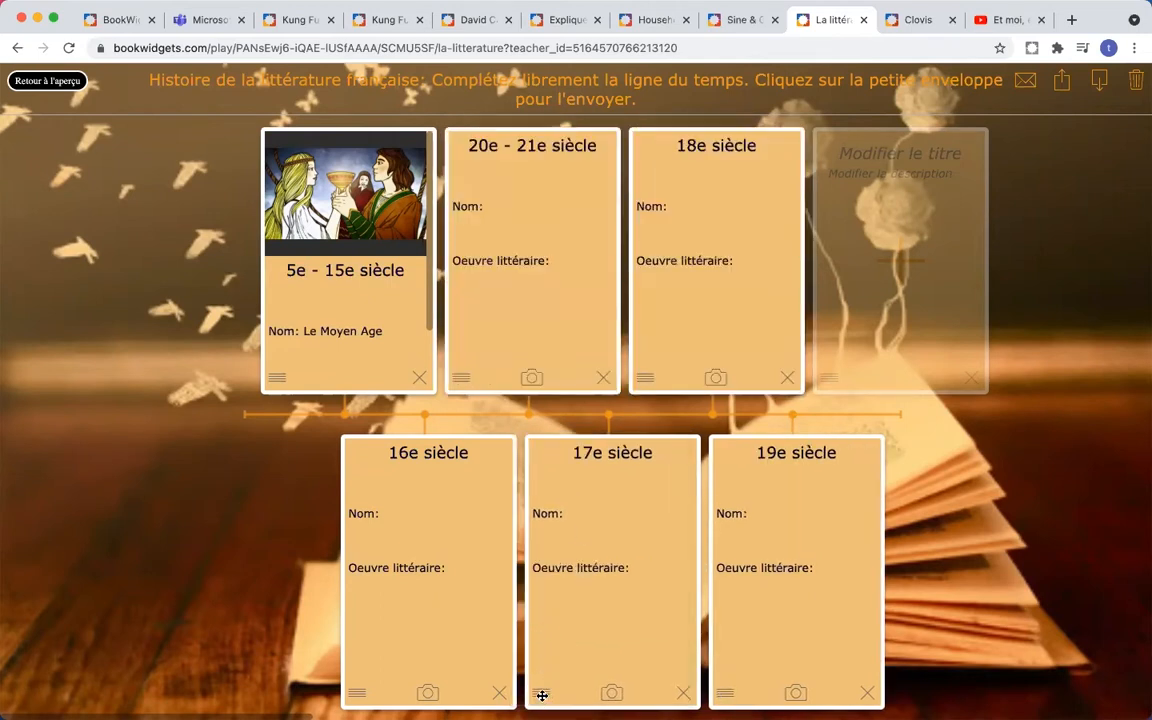
pyautogui.moveTo(541, 693); pyautogui.dragTo(760, 680)
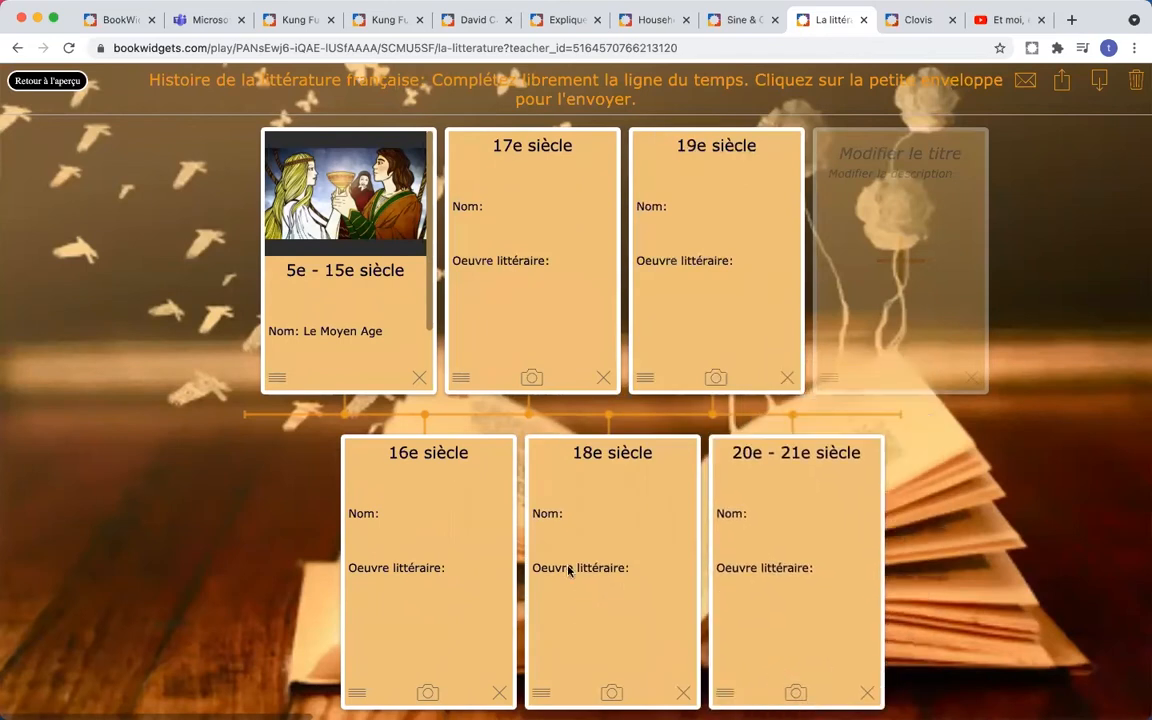
pyautogui.click(45, 81)
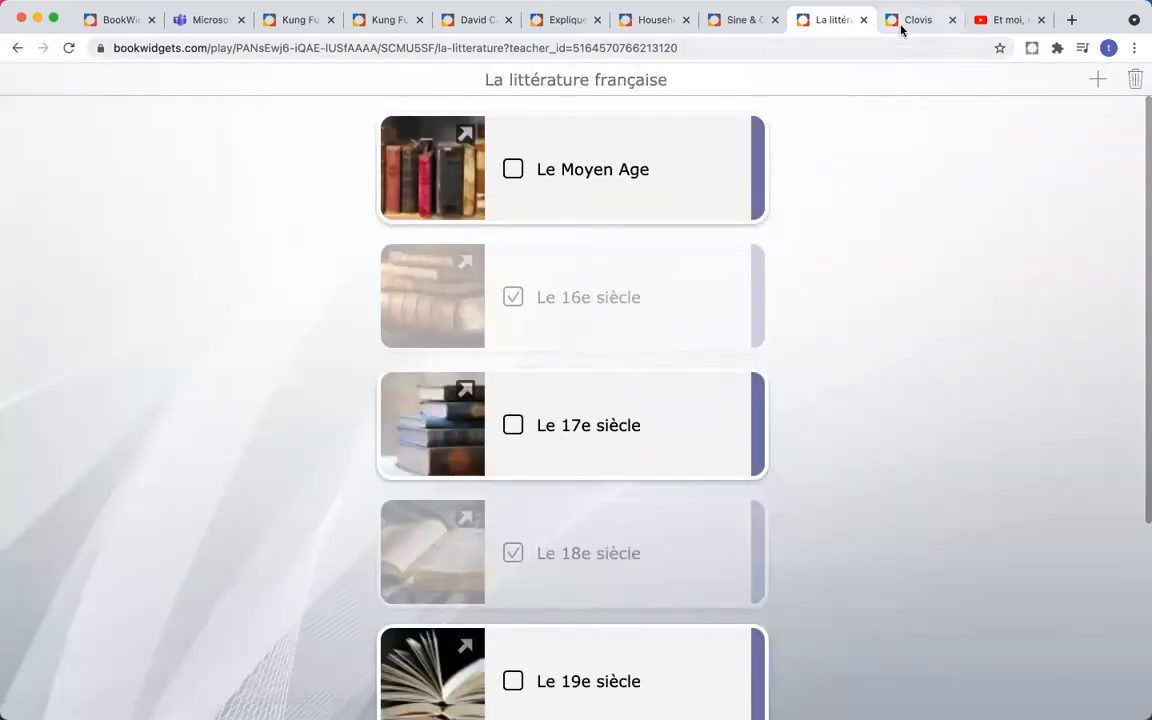
pyautogui.click(914, 21)
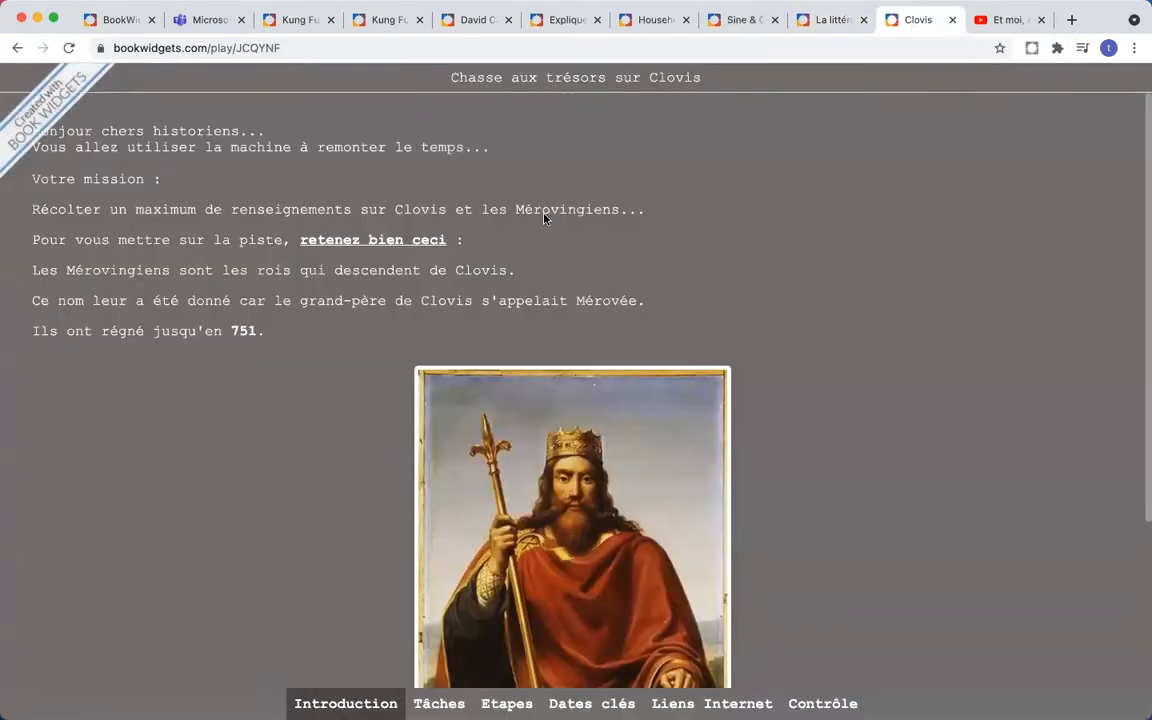
# - Browse the Clovis introduction and view the Tâches task list
pyautogui.scroll(-5, 602, 225)
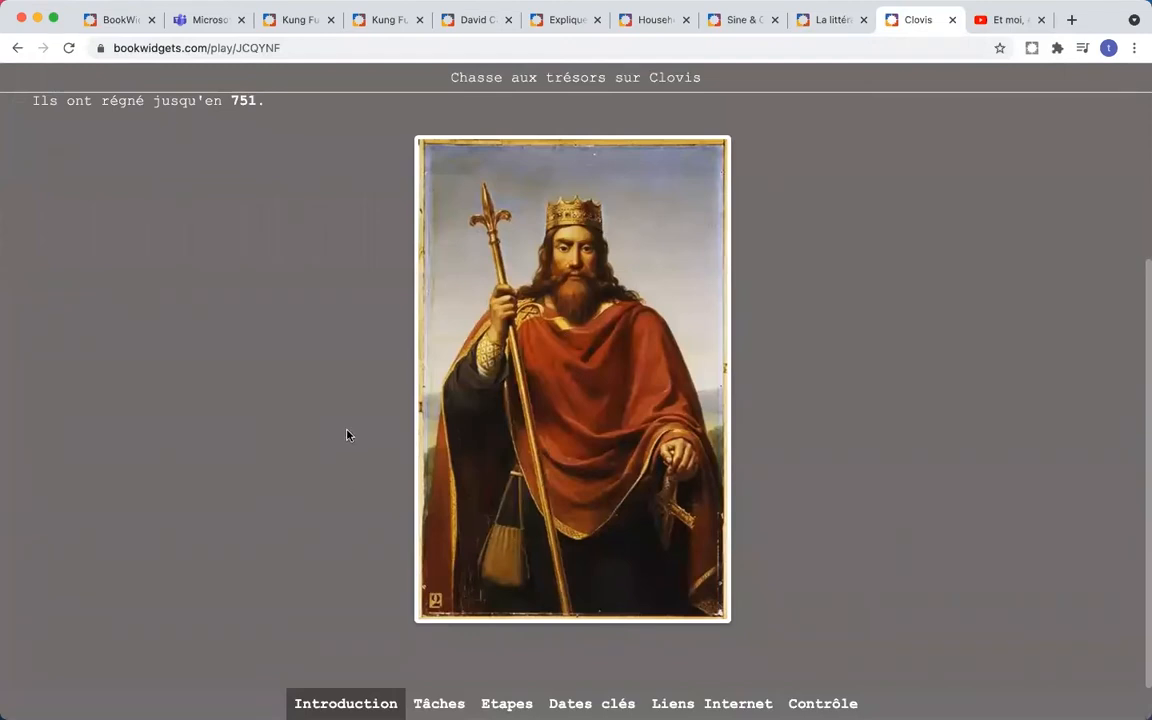
pyautogui.scroll(5, 348, 435)
pyautogui.scroll(-5, 347, 432)
pyautogui.click(439, 703)
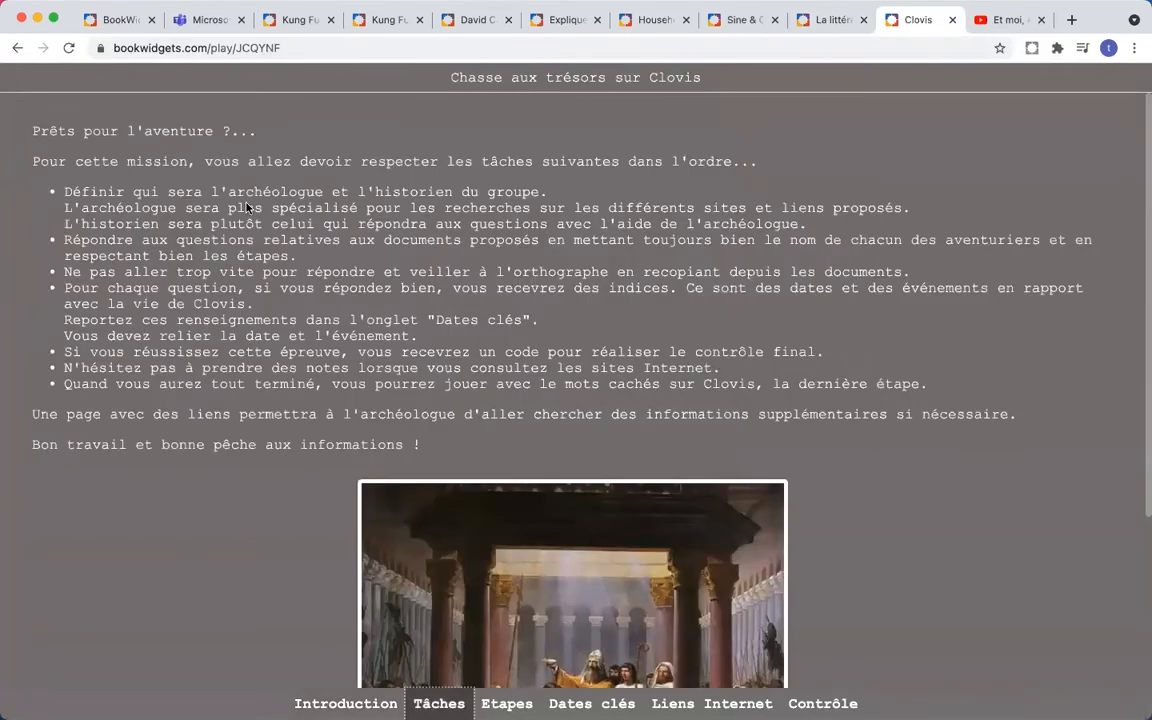
pyautogui.scroll(-3, 247, 207)
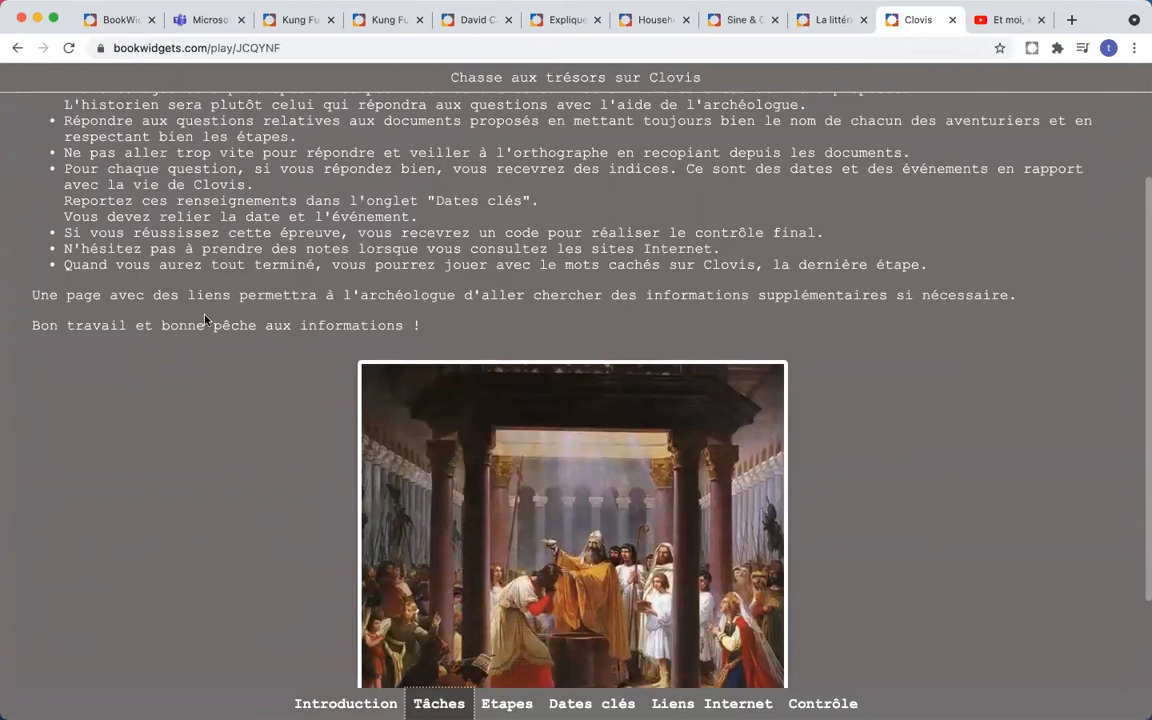
pyautogui.scroll(-3, 205, 320)
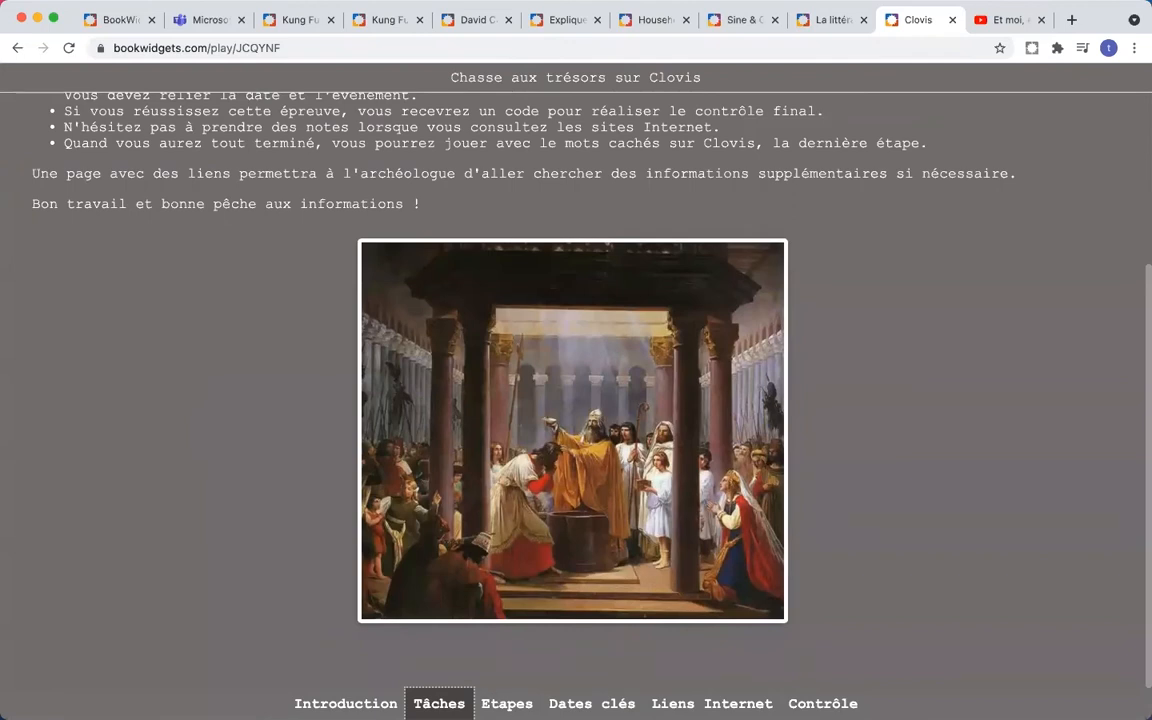
# - Preview Etapes 2 and 3, open the Etape 3 mission questions, then go back to the steps
pyautogui.click(507, 703)
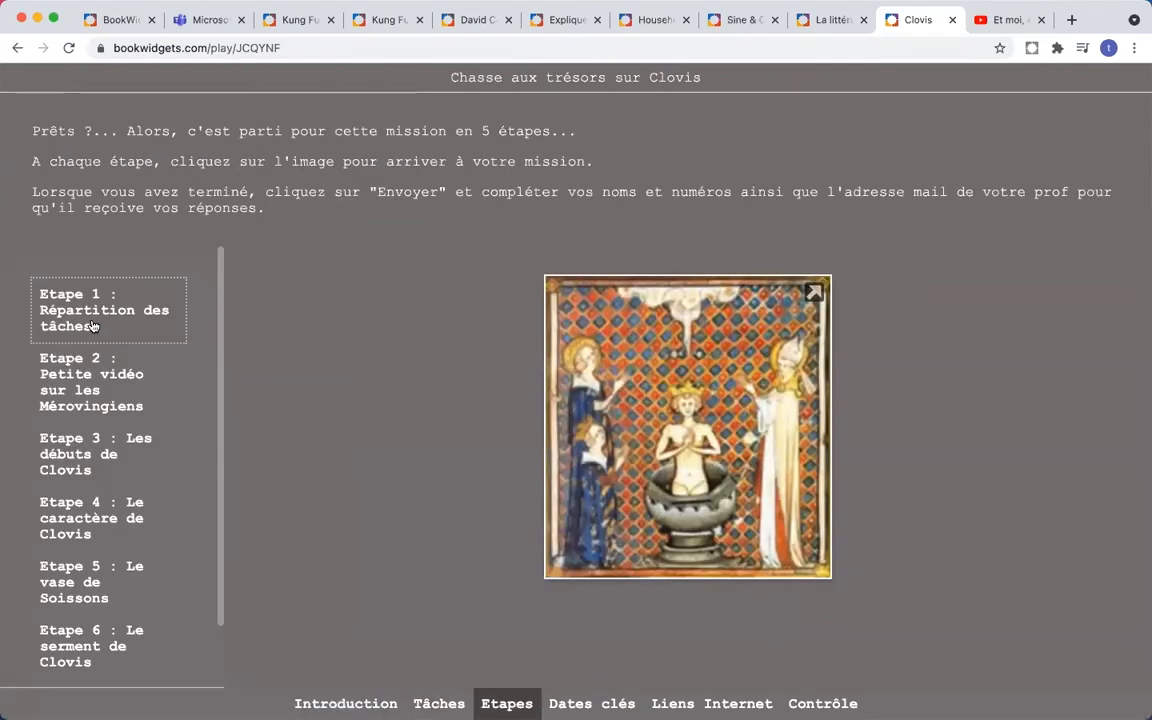
pyautogui.click(85, 353)
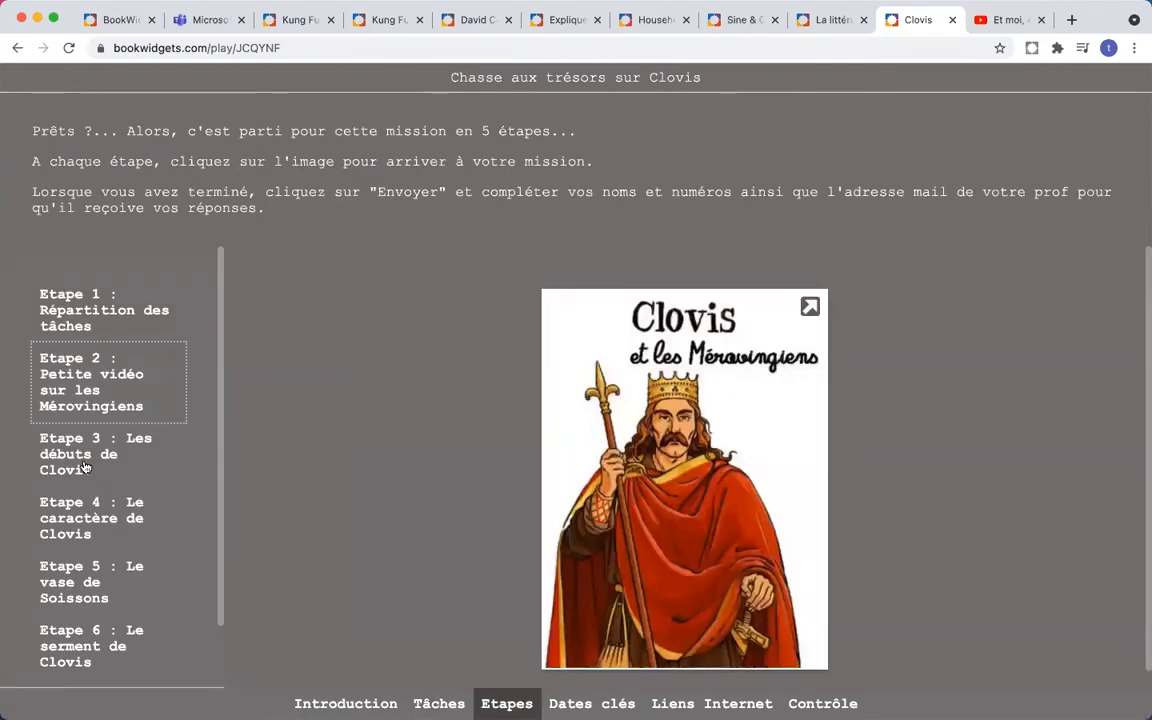
pyautogui.click(85, 467)
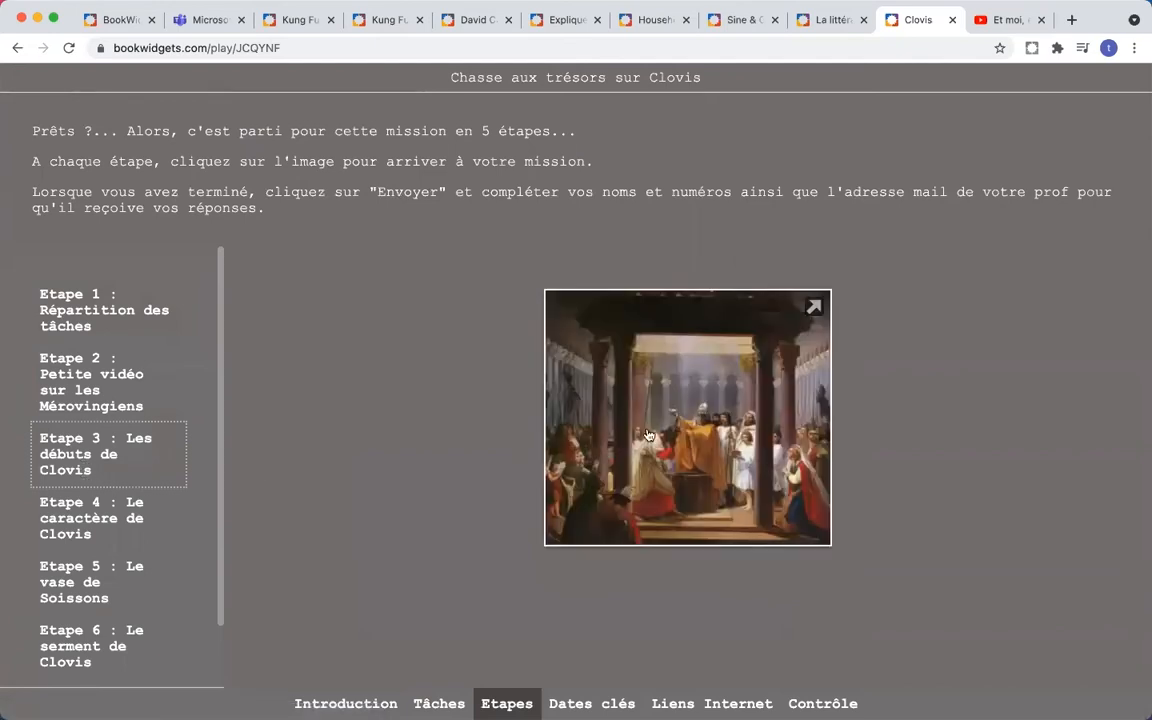
pyautogui.click(648, 435)
pyautogui.scroll(-7, 716, 363)
pyautogui.scroll(-6, 728, 362)
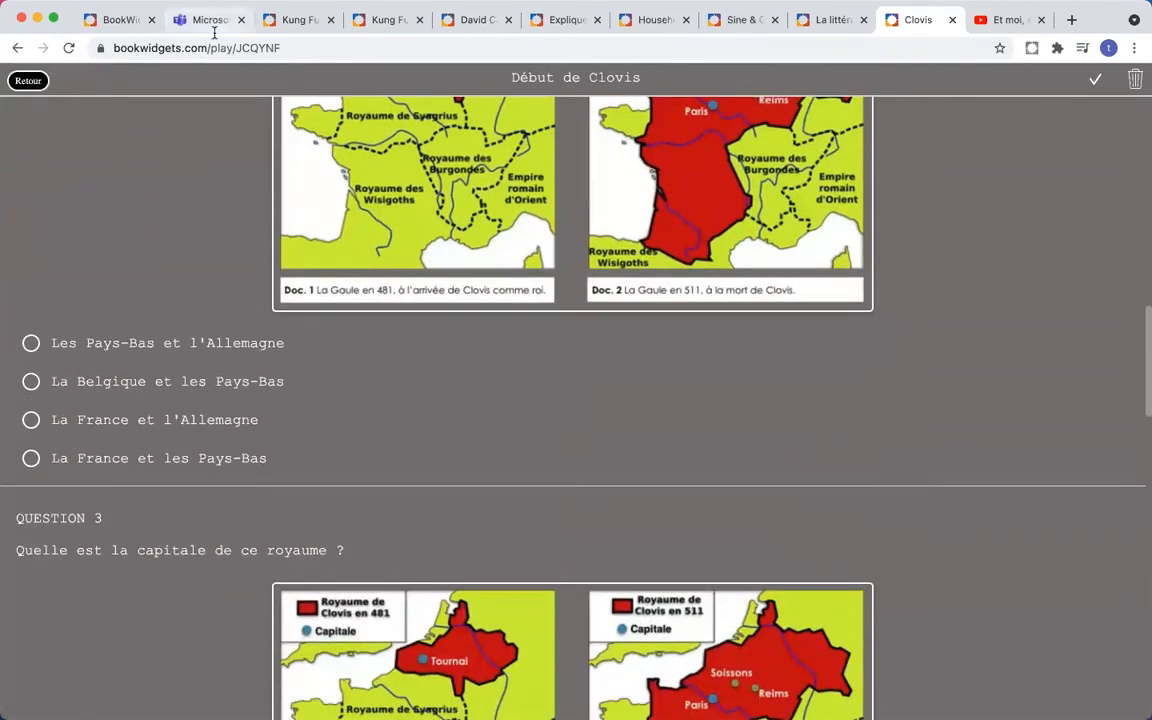
pyautogui.click(28, 81)
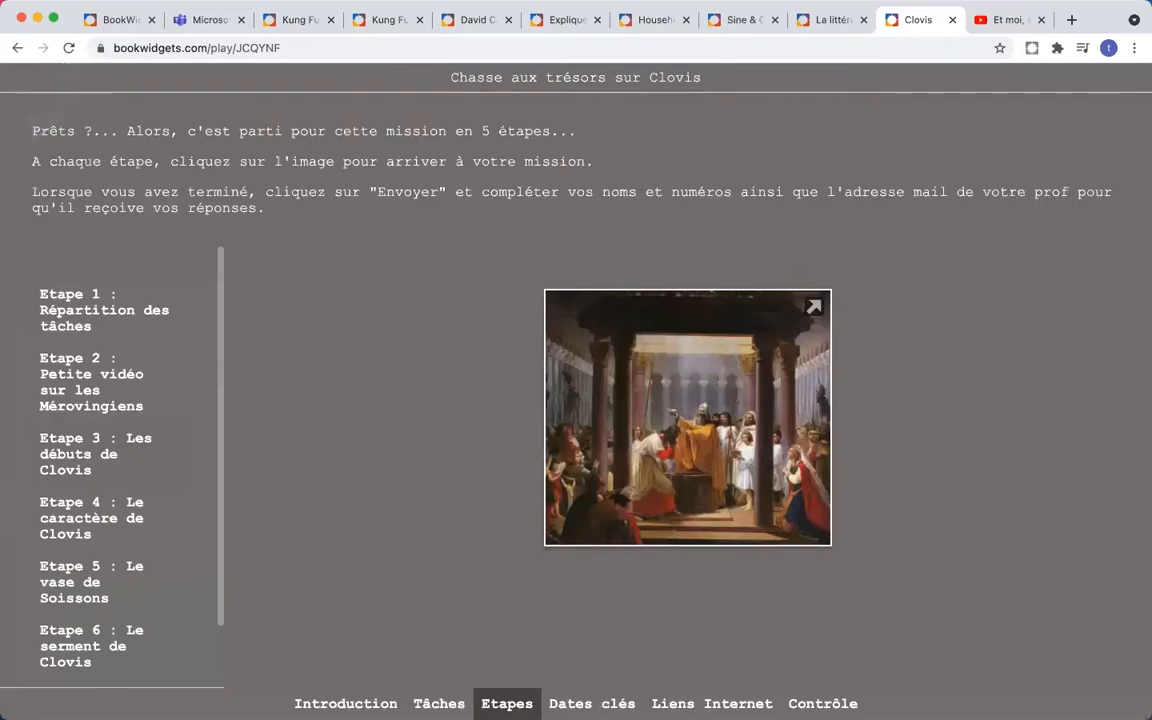
# - View the Dates clés, Liens Internet and Contrôle sections, leaving the password prompt without entering one
pyautogui.click(591, 703)
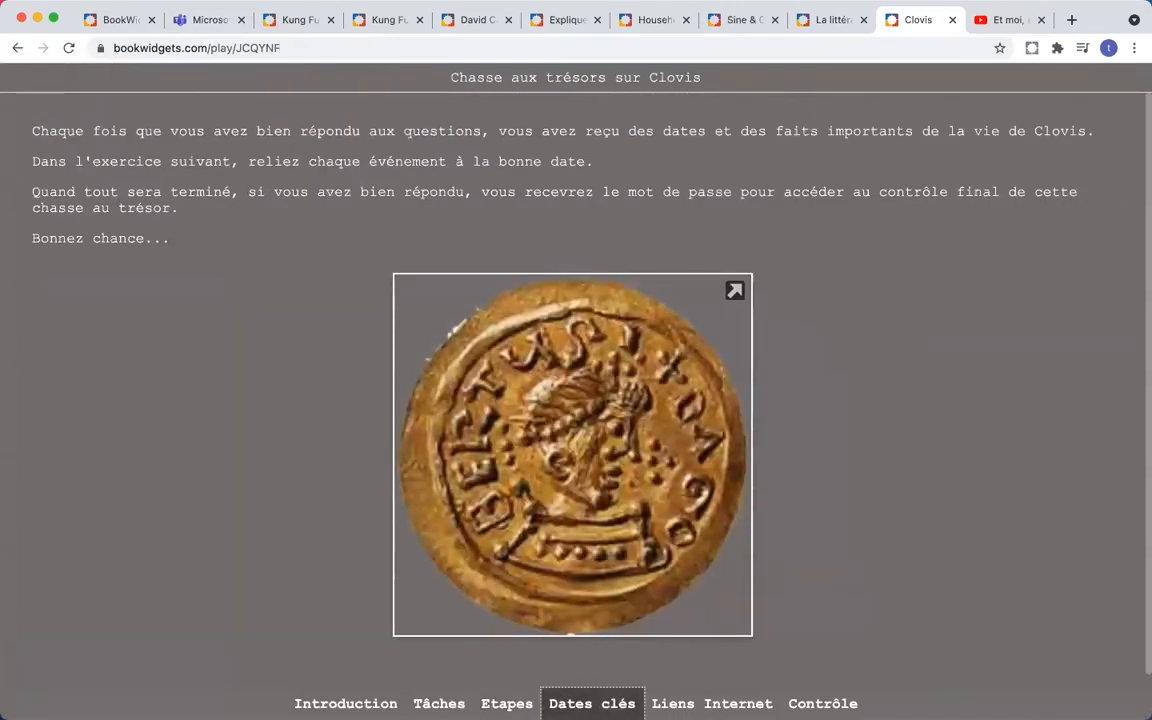
pyautogui.click(680, 703)
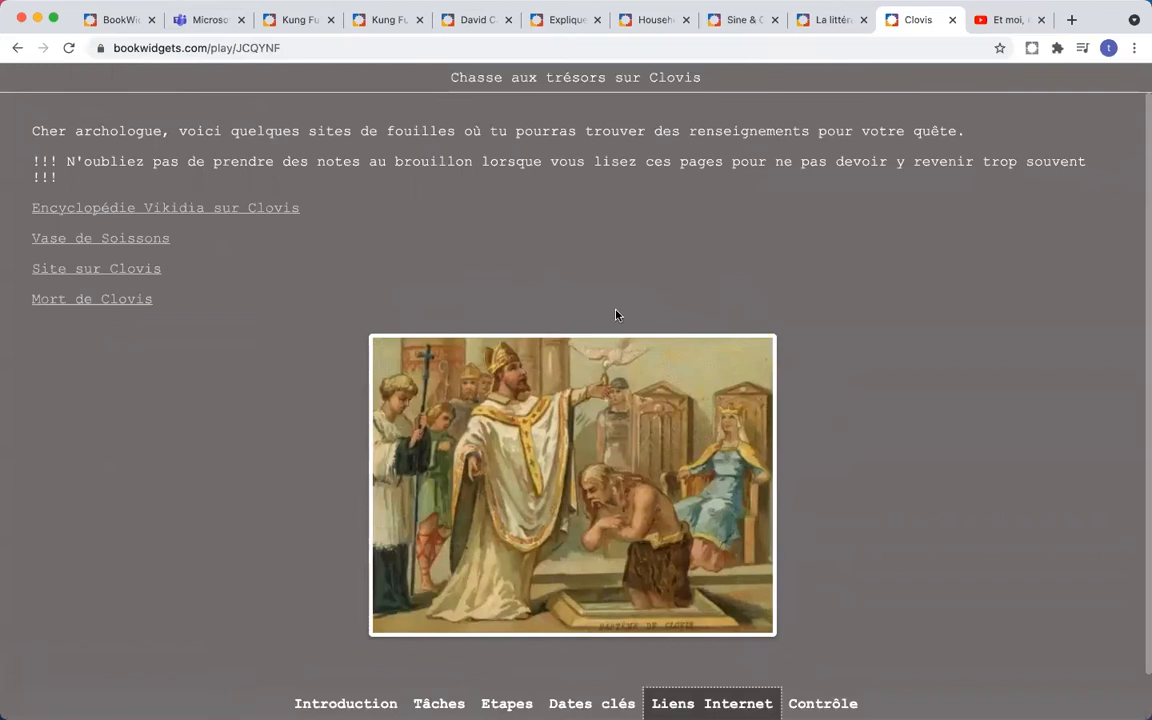
pyautogui.click(822, 703)
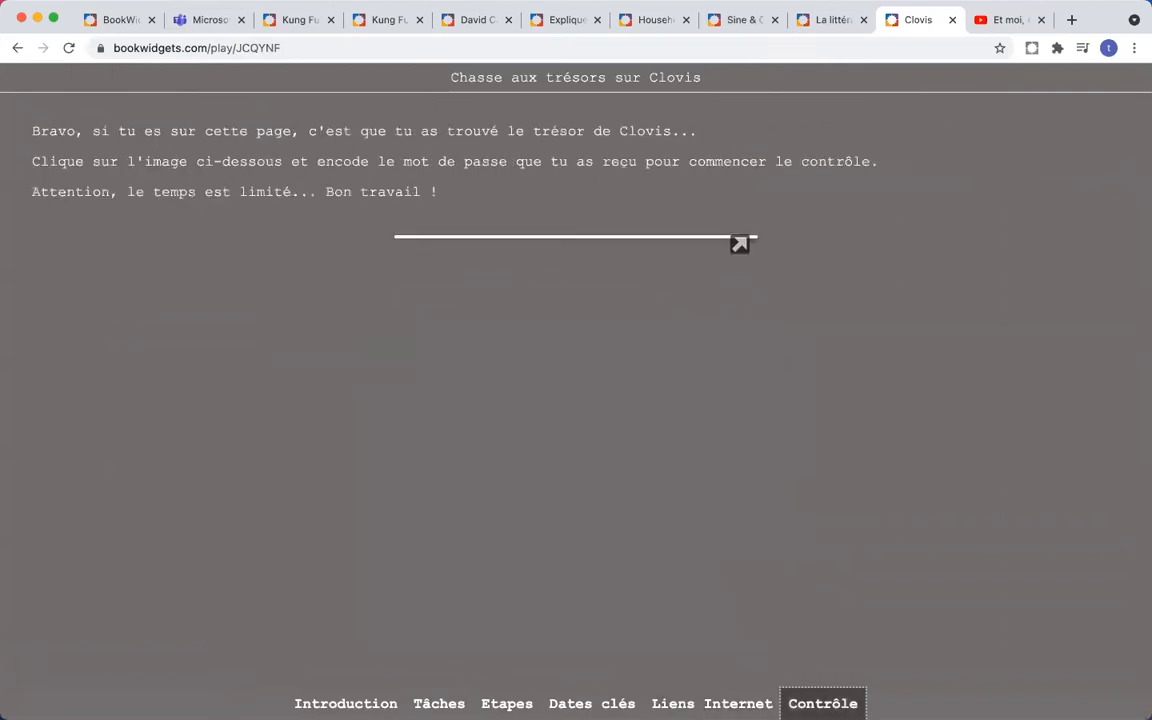
pyautogui.click(580, 330)
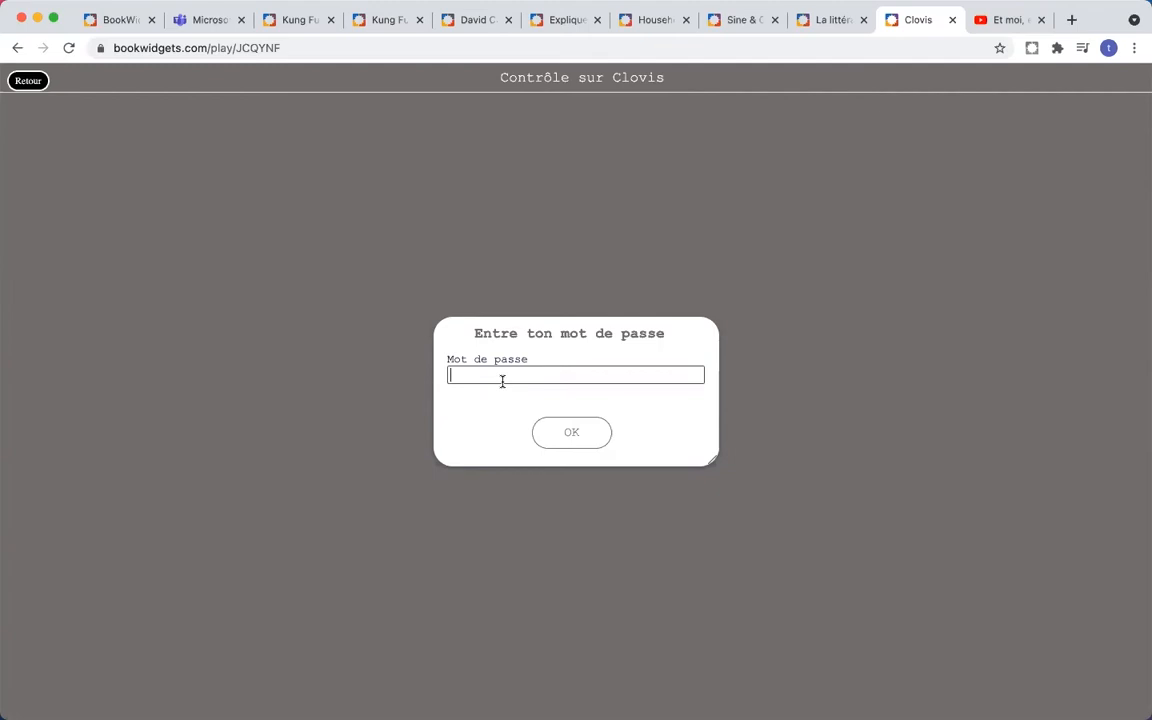
pyautogui.click(502, 381)
pyautogui.click(27, 84)
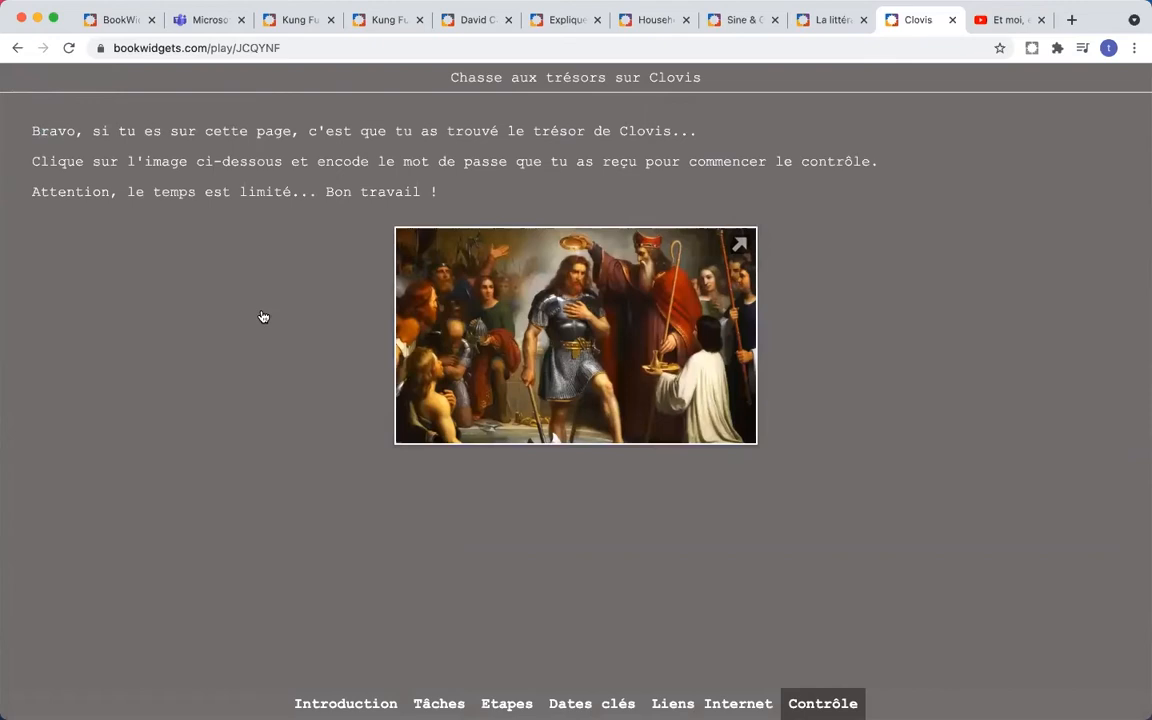
# - Switch back to the Microsoft Teams class page
pyautogui.click(1137, 195)
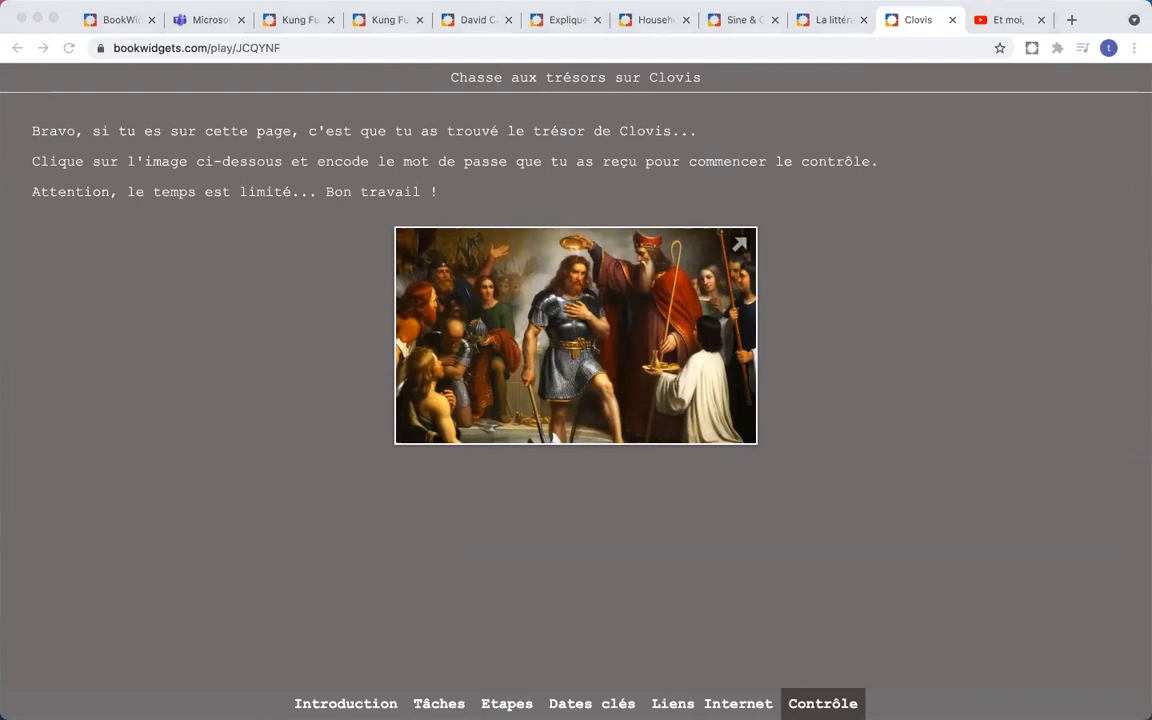
pyautogui.click(246, 158)
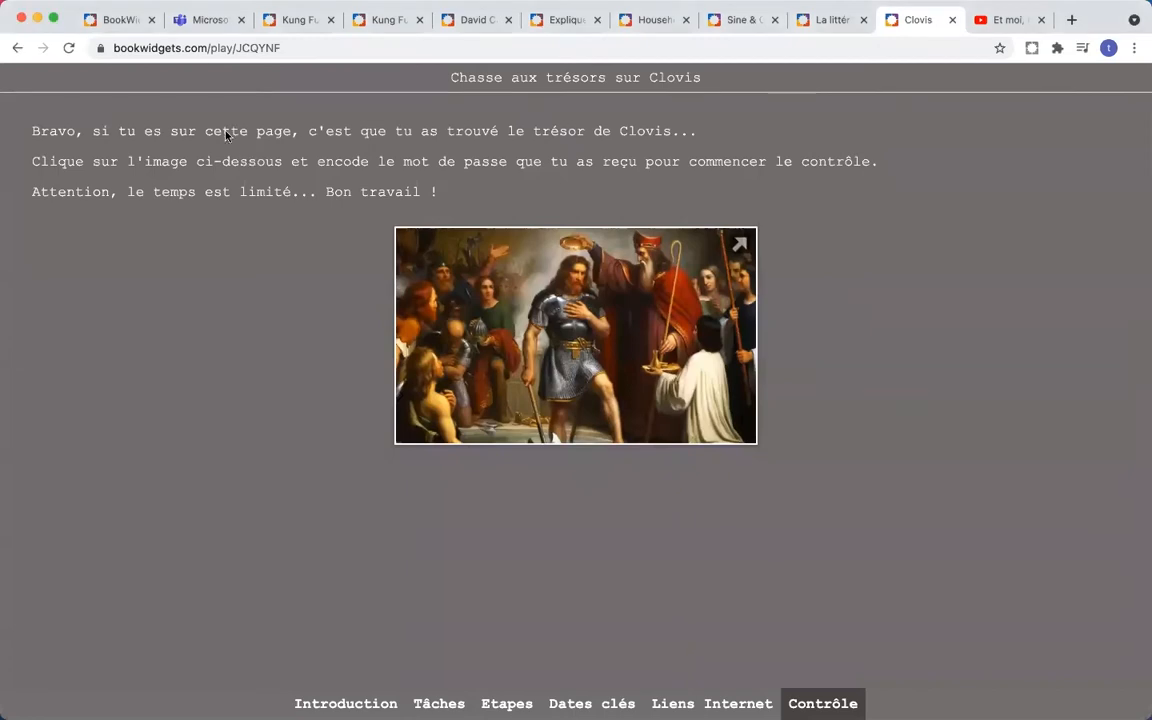
pyautogui.click(200, 28)
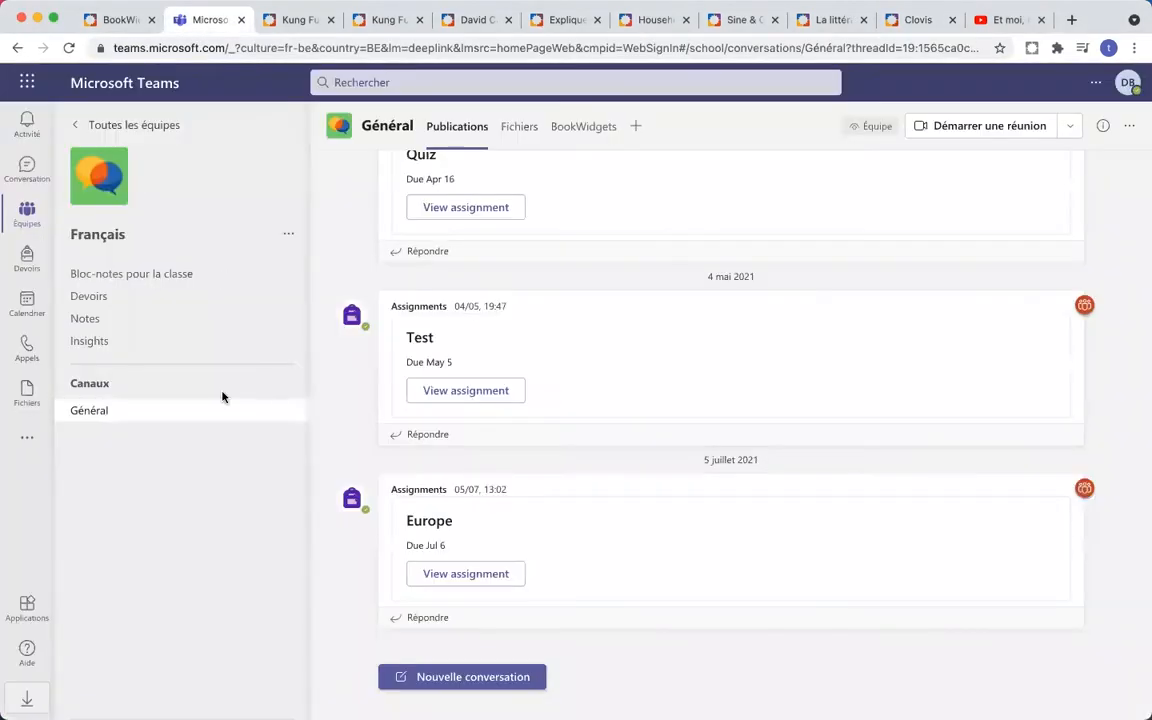
pyautogui.click(30, 221)
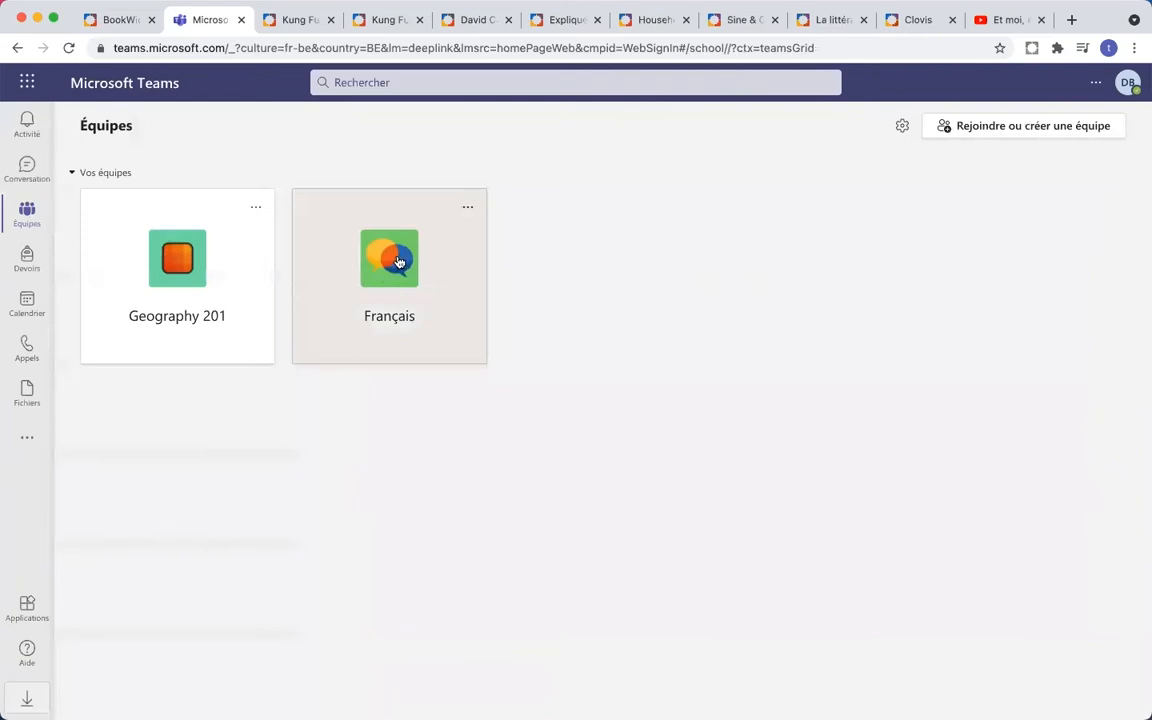
pyautogui.click(422, 289)
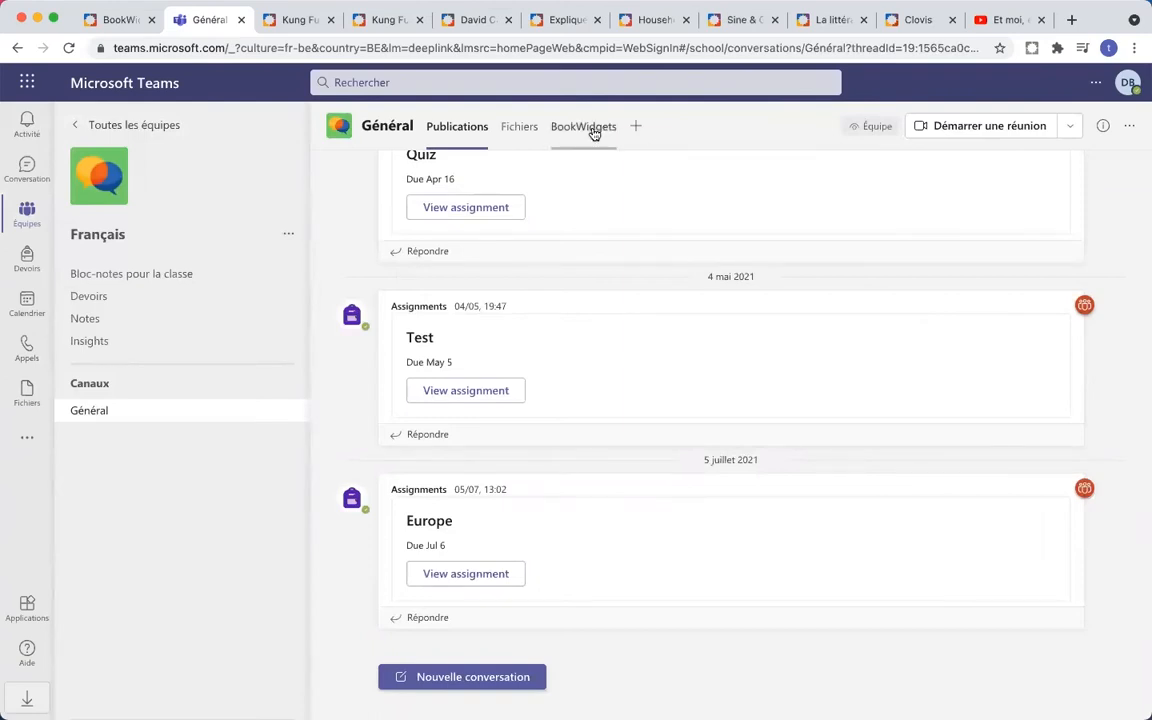
pyautogui.scroll(5, 580, 138)
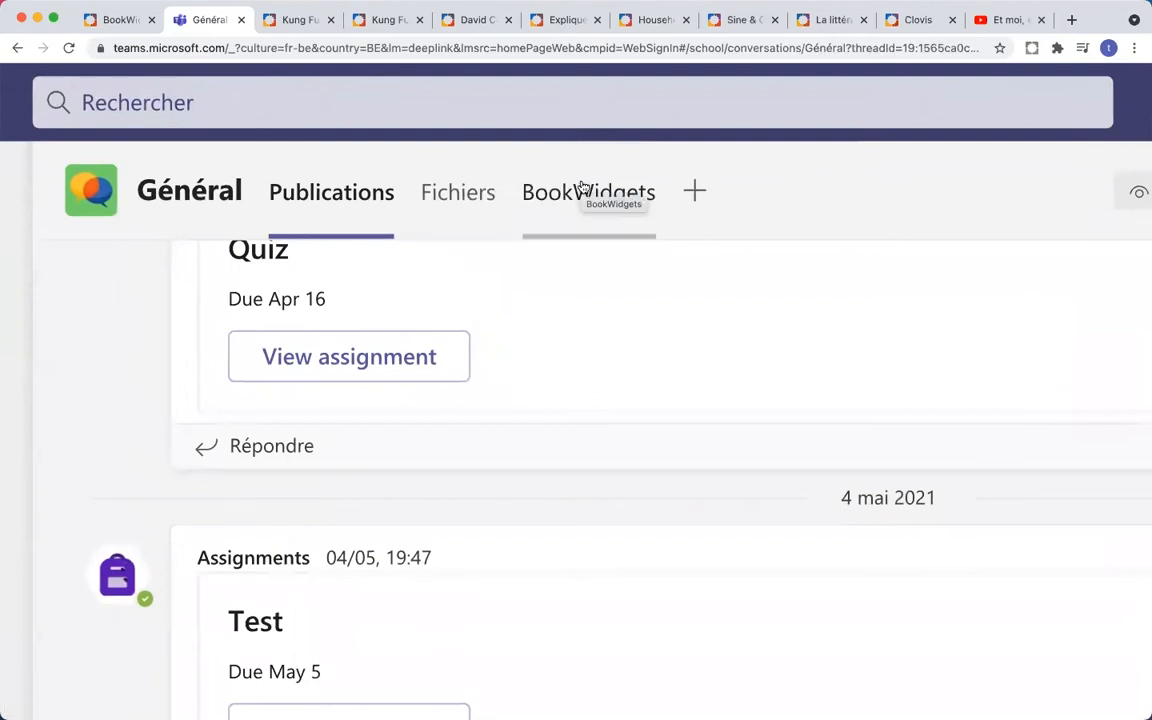
pyautogui.scroll(-5, 581, 186)
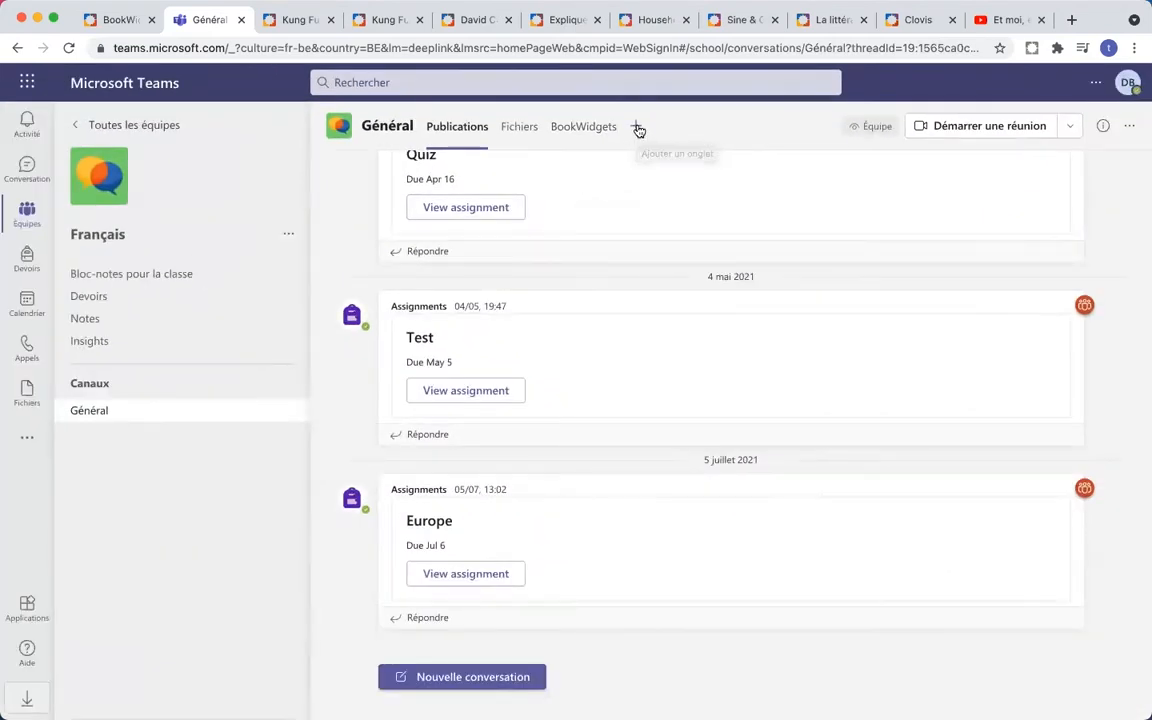
pyautogui.click(636, 129)
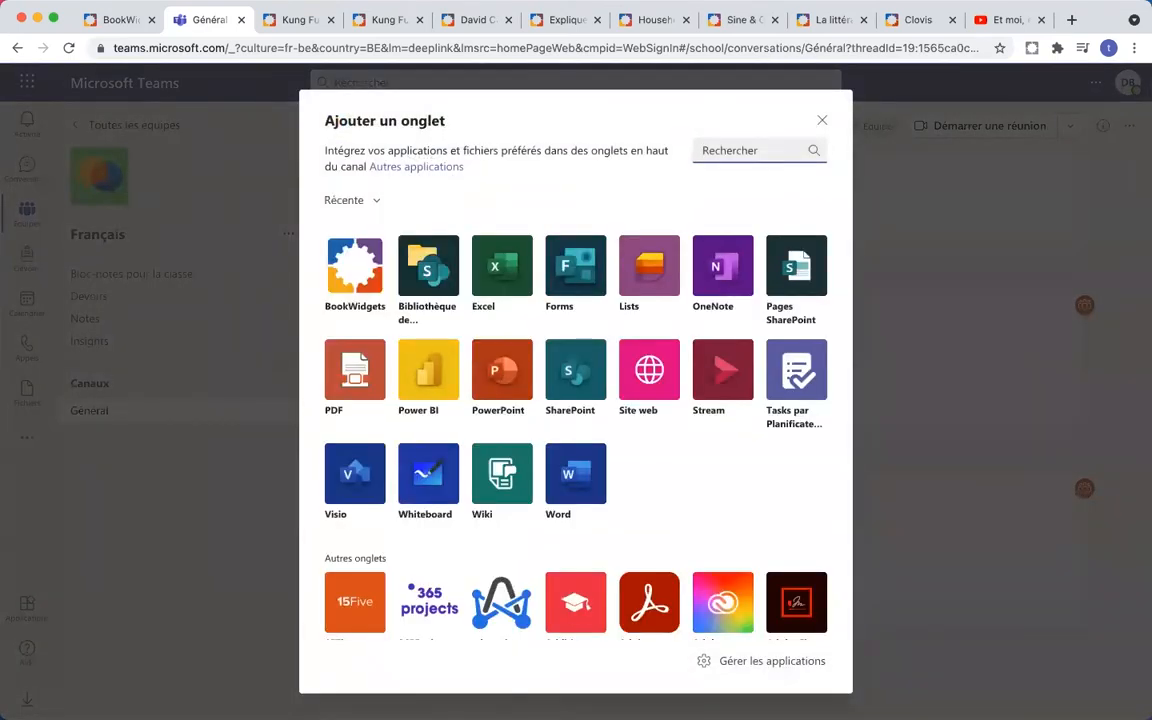
pyautogui.write('Bookwidget')
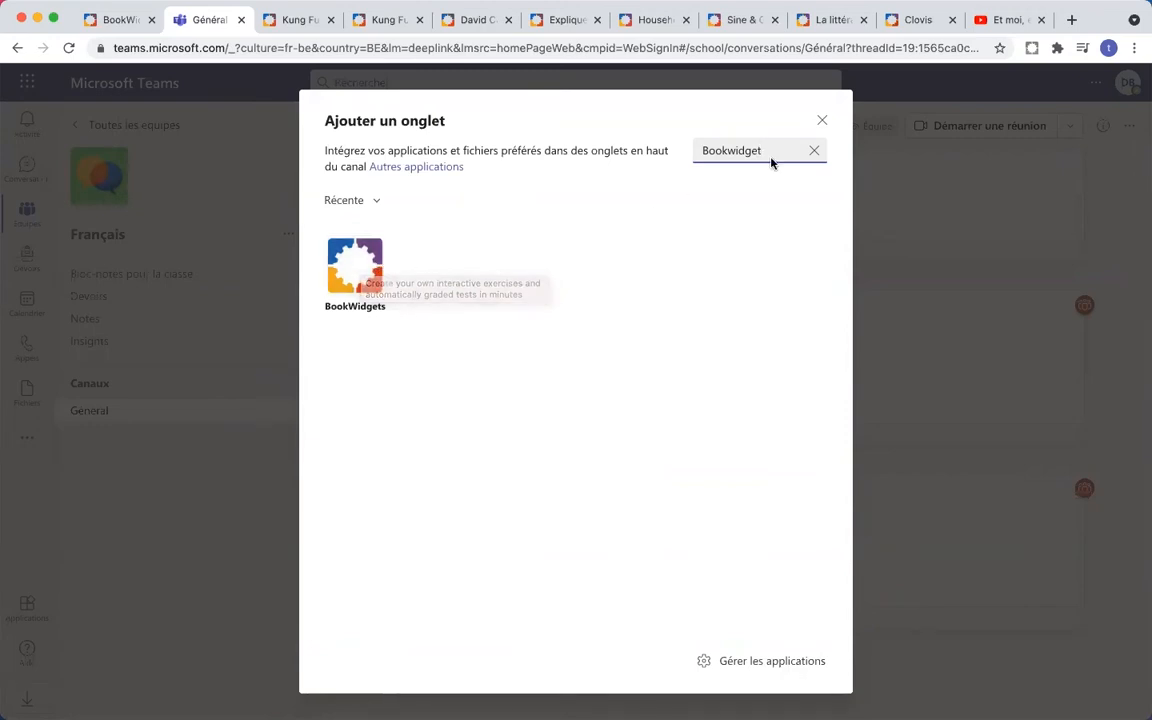
pyautogui.click(822, 124)
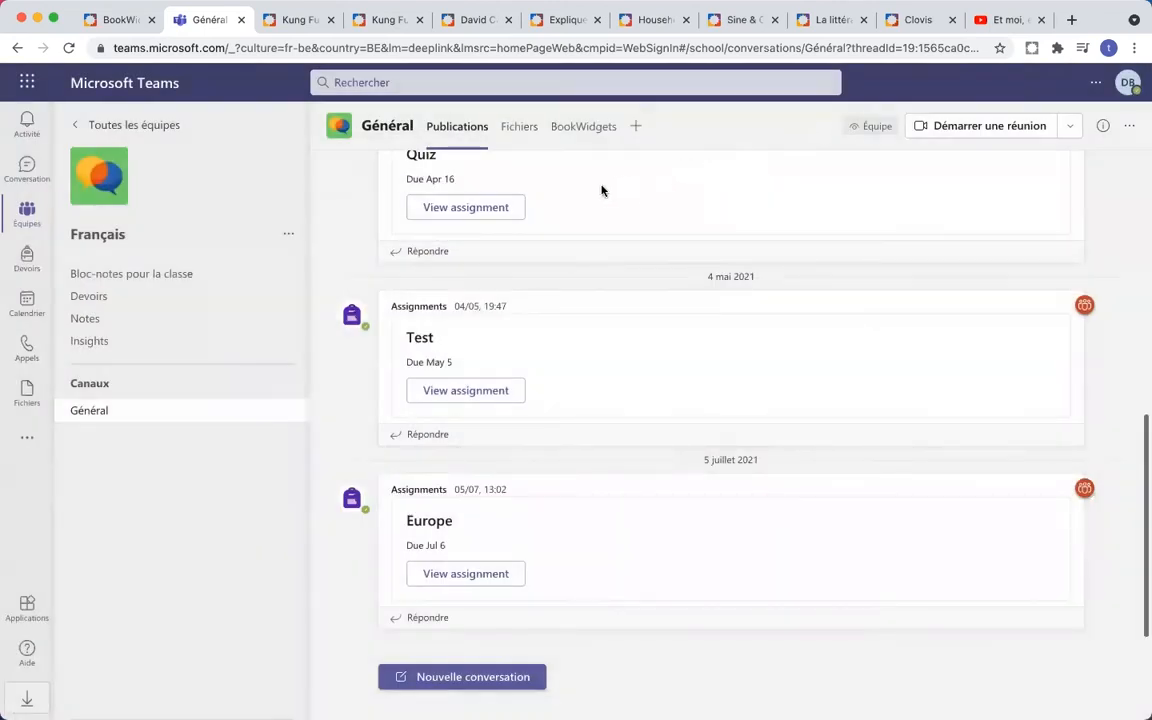
pyautogui.click(636, 127)
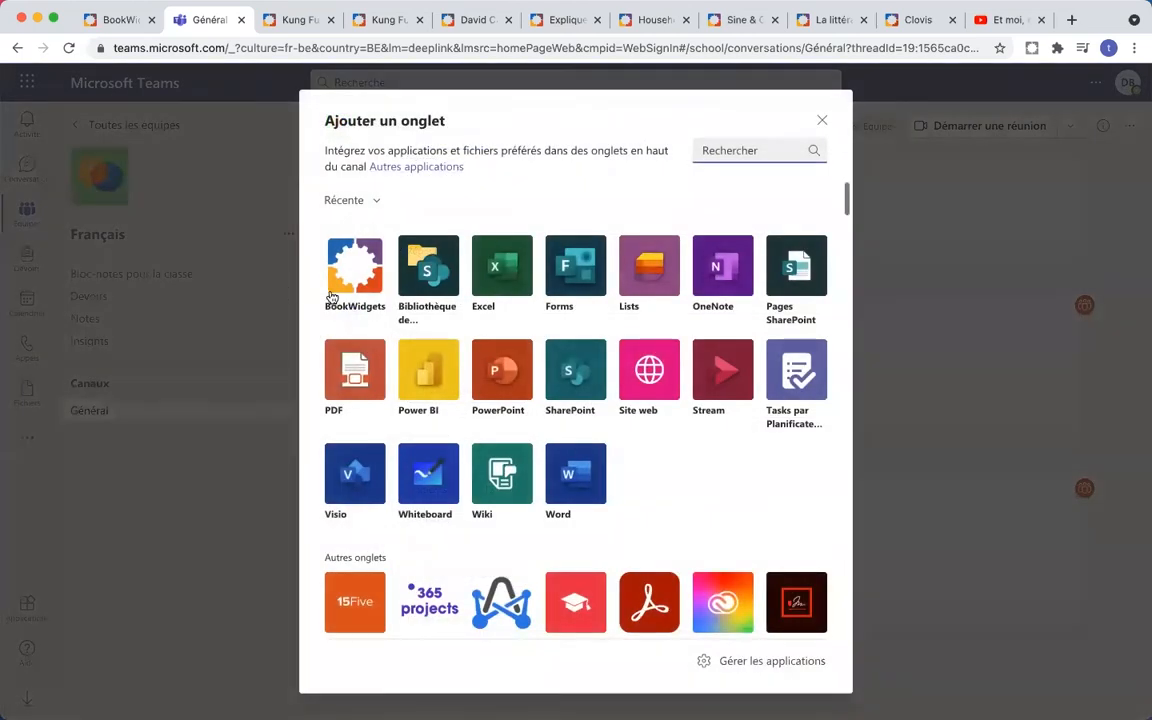
pyautogui.click(821, 124)
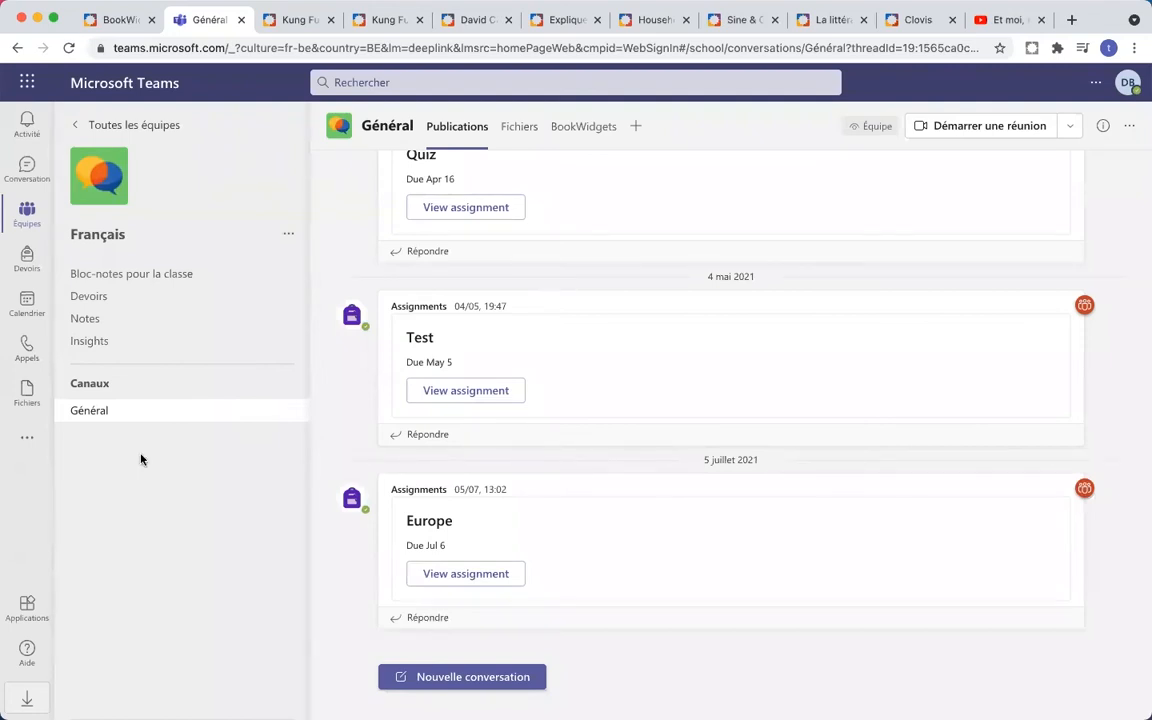
pyautogui.click(124, 305)
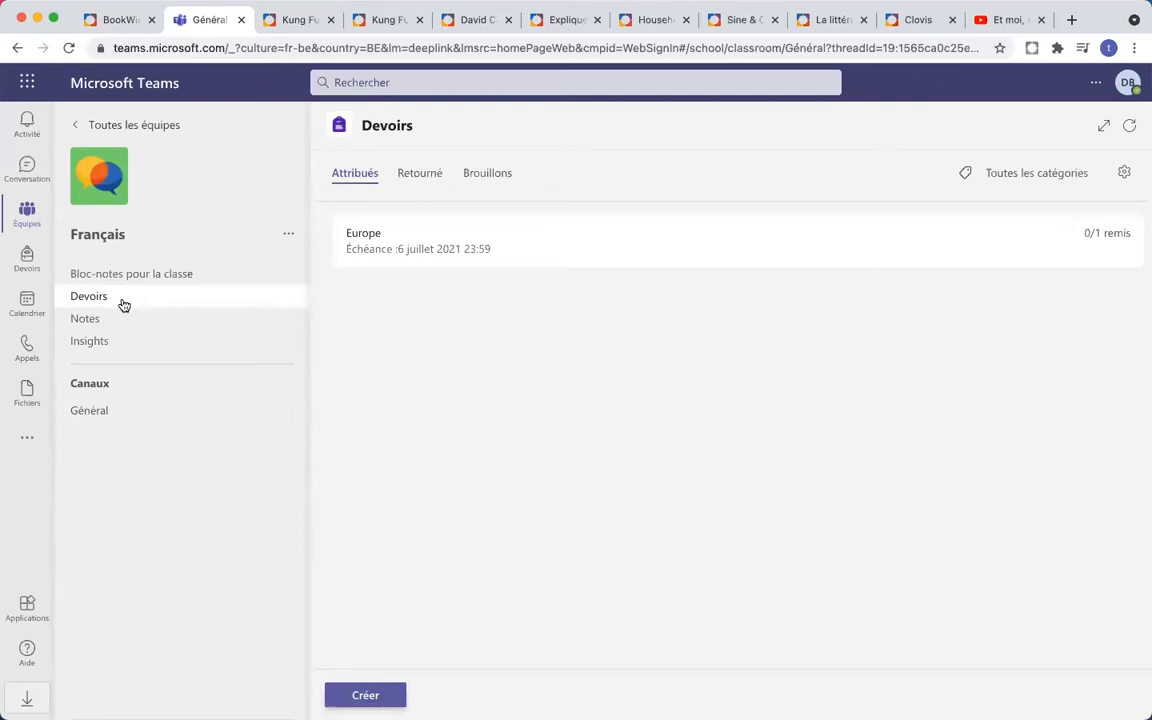
pyautogui.click(366, 696)
pyautogui.click(382, 421)
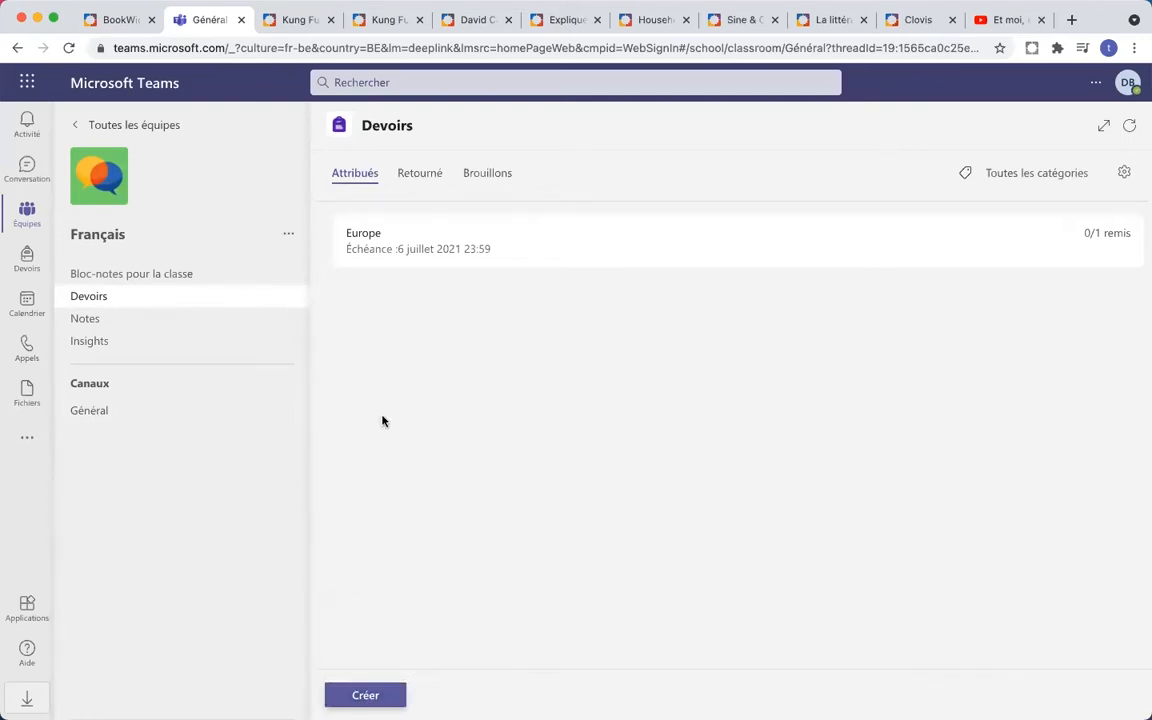
pyautogui.click(100, 416)
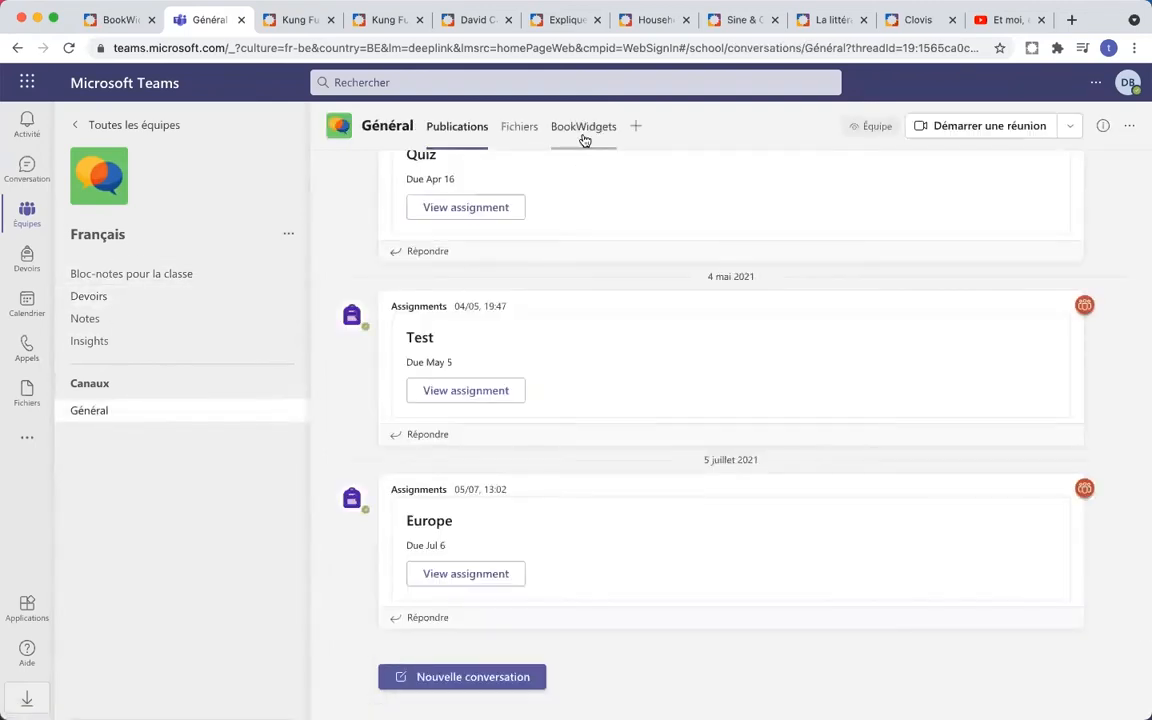
# - Open the channel's BookWidgets tab, start a new widget, and browse types from Tests et contrôles to Divers
pyautogui.click(584, 140)
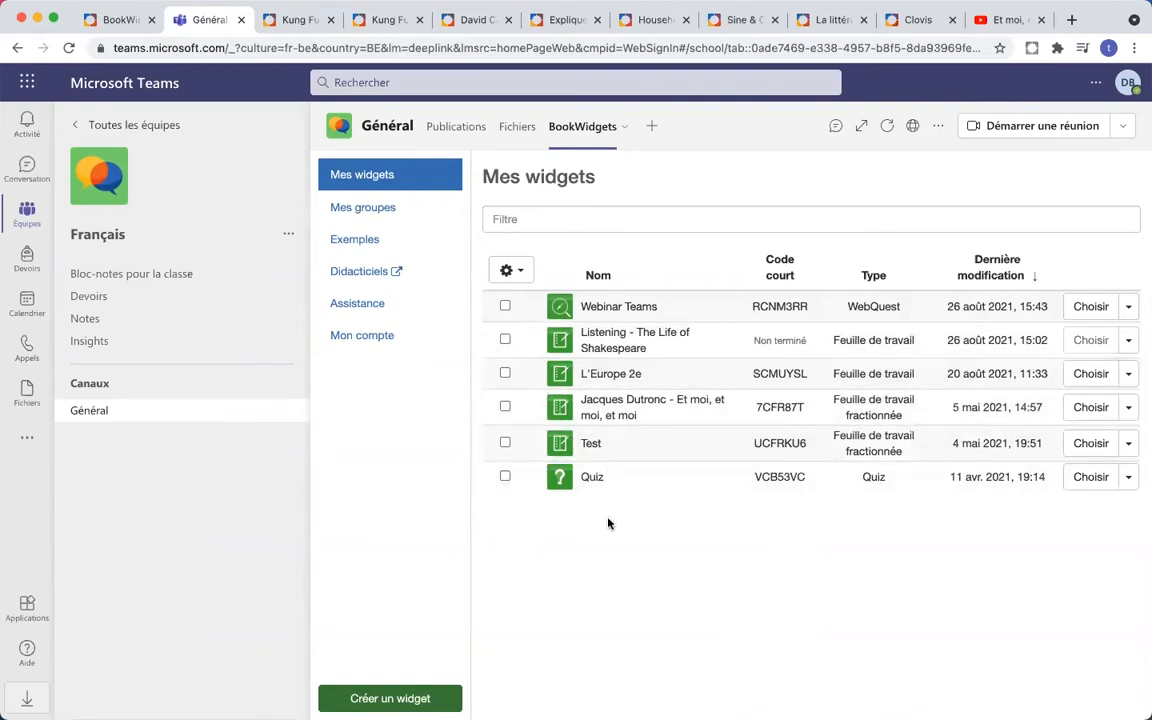
pyautogui.click(435, 700)
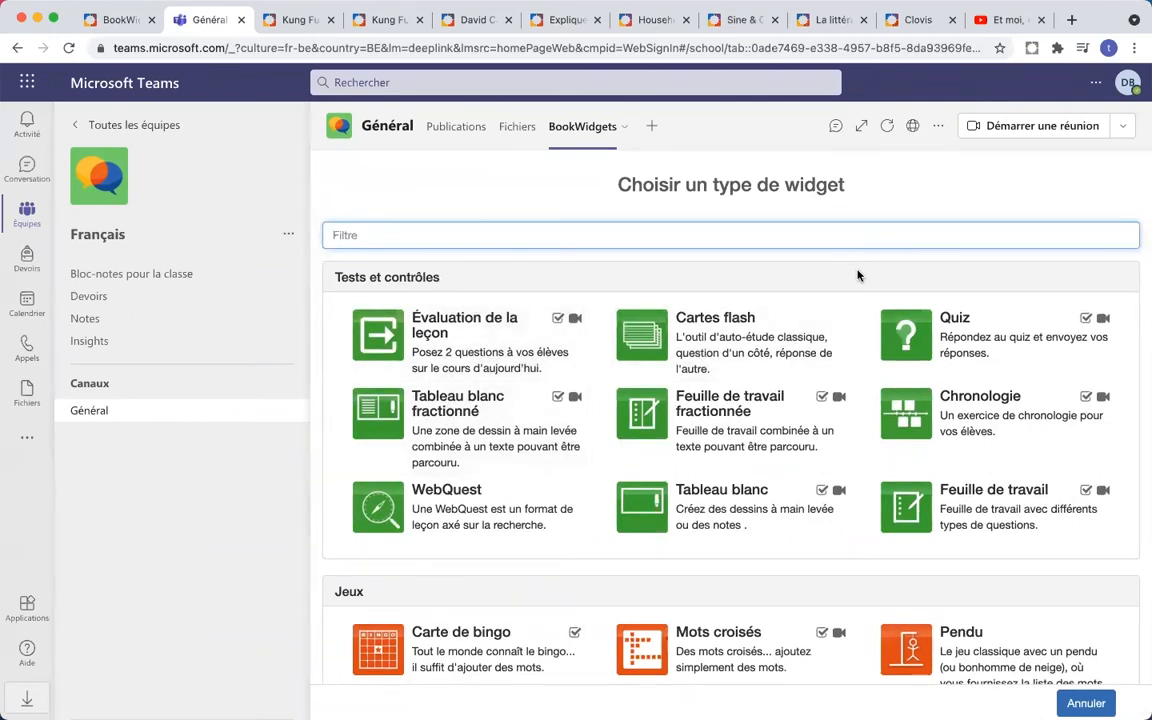
pyautogui.scroll(-5, 858, 275)
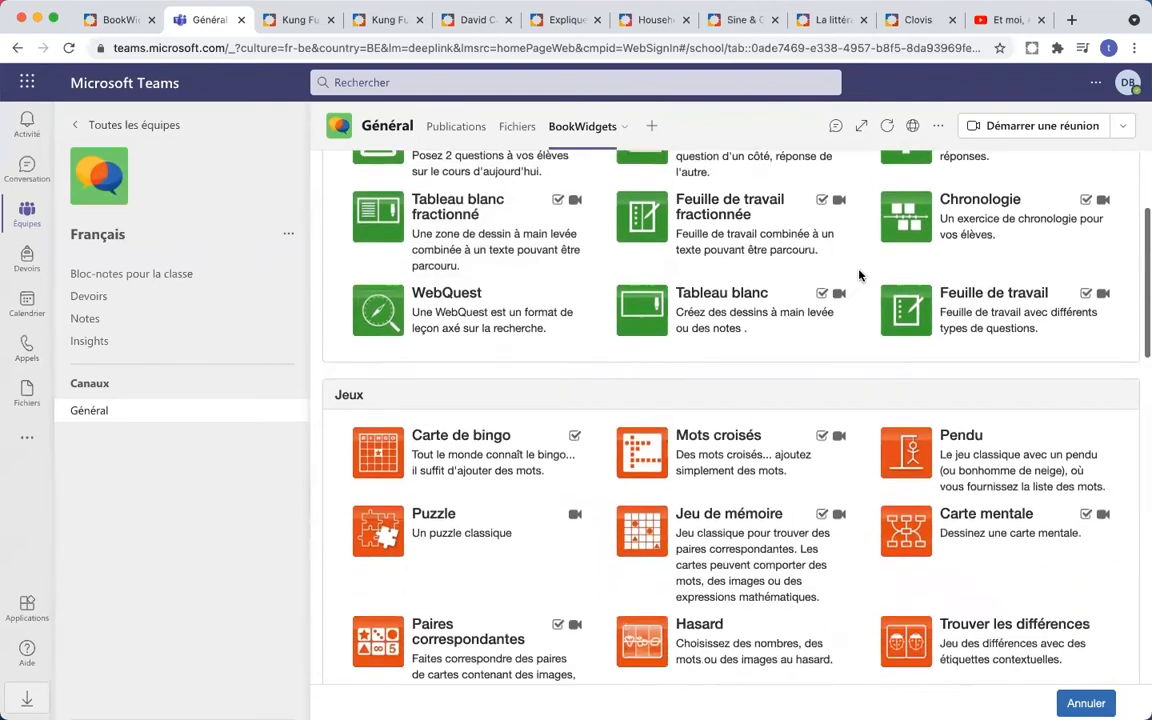
pyautogui.scroll(-2, 858, 275)
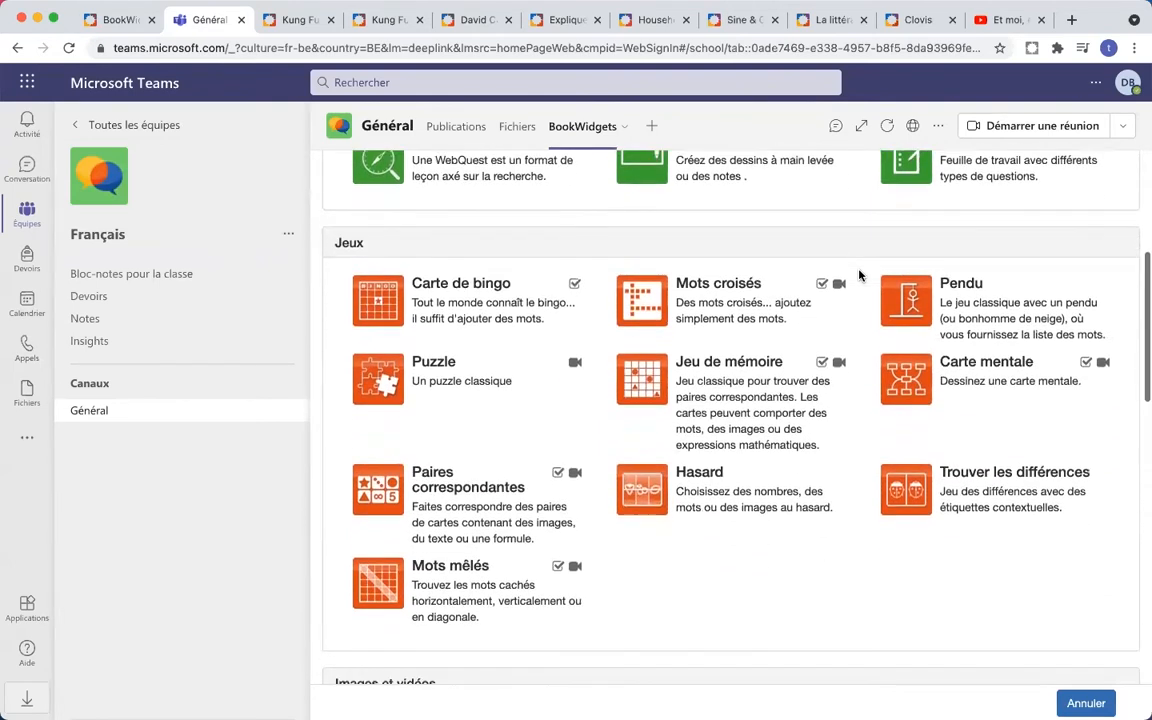
pyautogui.scroll(-1, 858, 275)
pyautogui.scroll(-8, 858, 275)
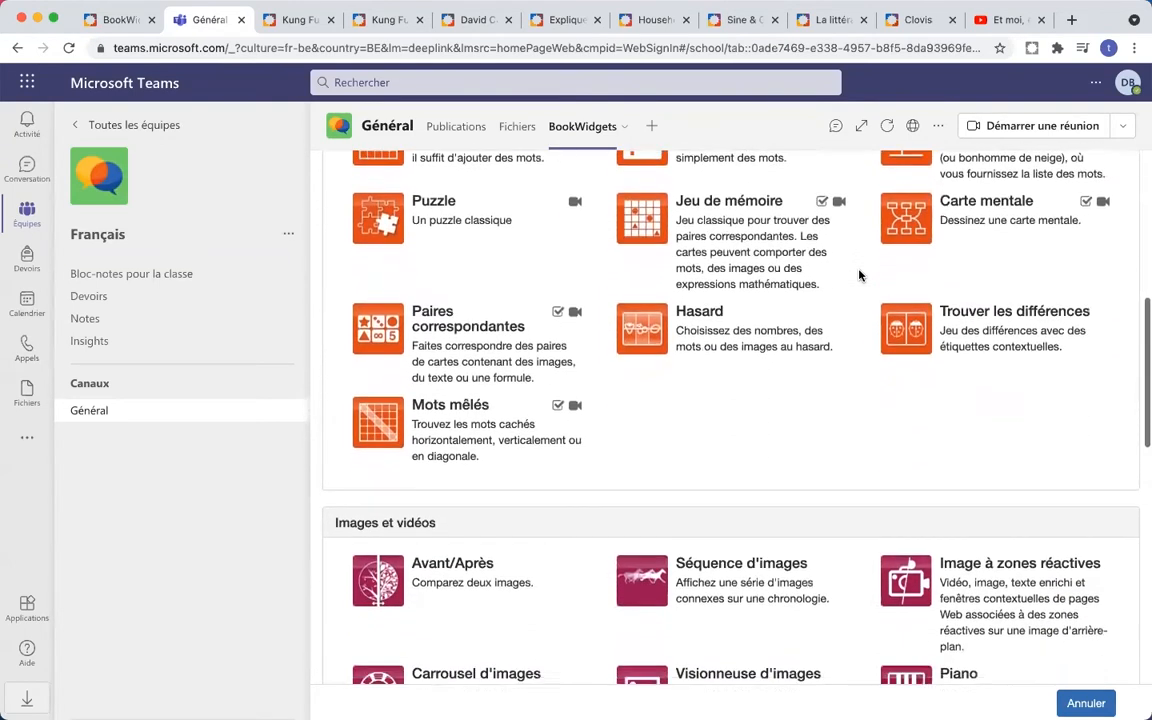
pyautogui.scroll(-10, 858, 275)
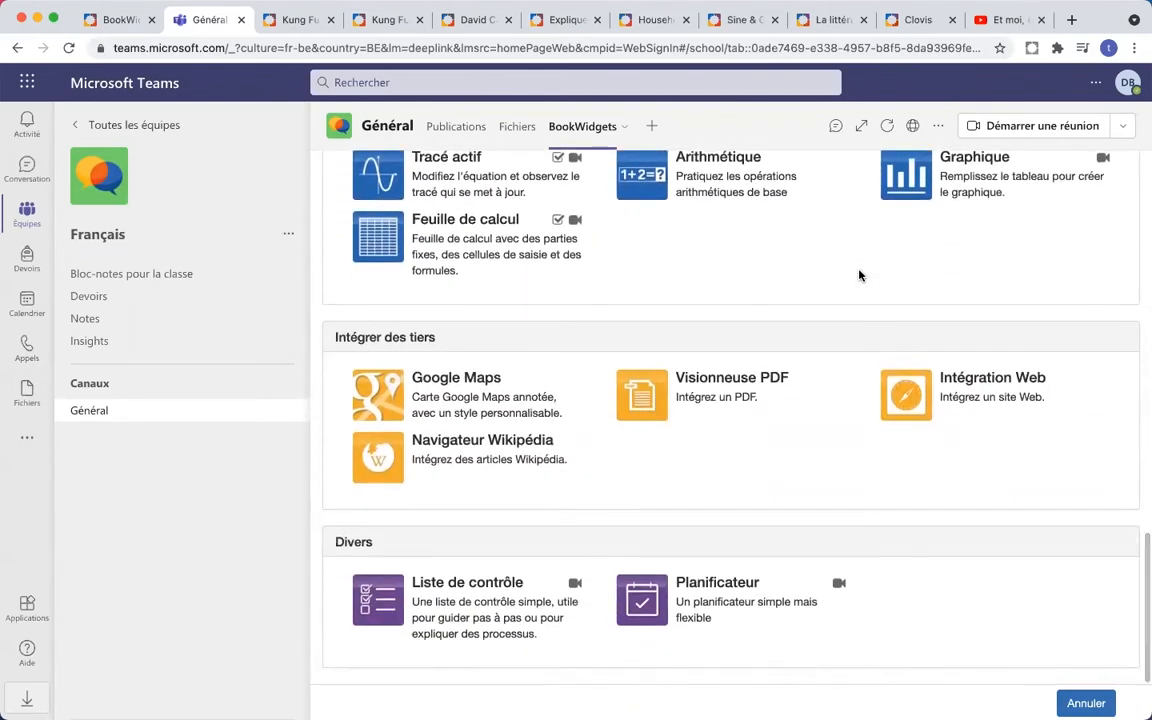
pyautogui.scroll(12, 858, 275)
pyautogui.scroll(14, 858, 275)
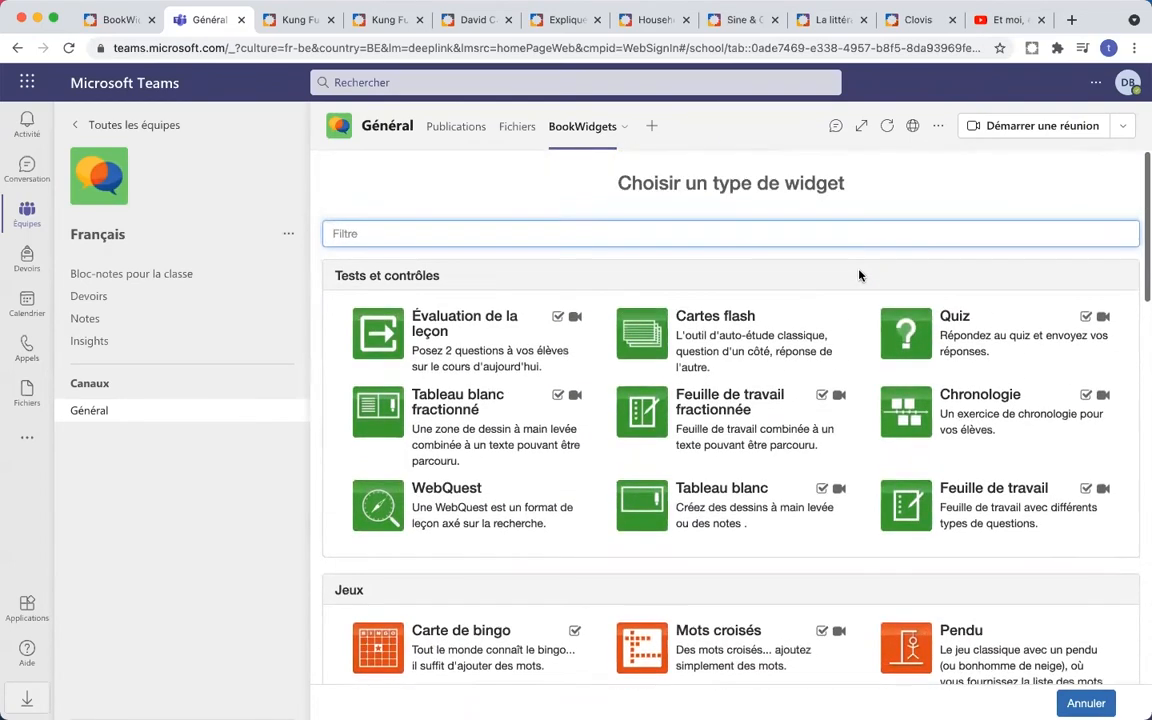
pyautogui.scroll(1, 858, 275)
pyautogui.scroll(-1, 858, 275)
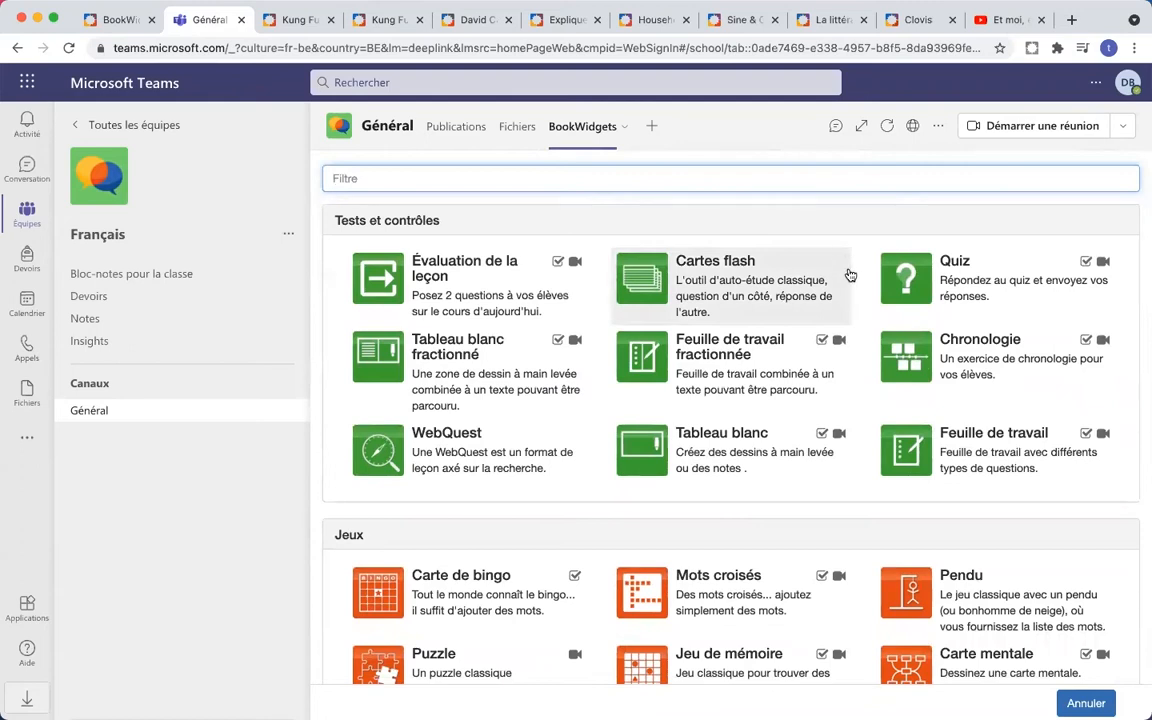
# - Start a Cartes flash widget, close it unfinished, start another, then switch to the Kung Fu Grasshoppers tab
pyautogui.click(848, 275)
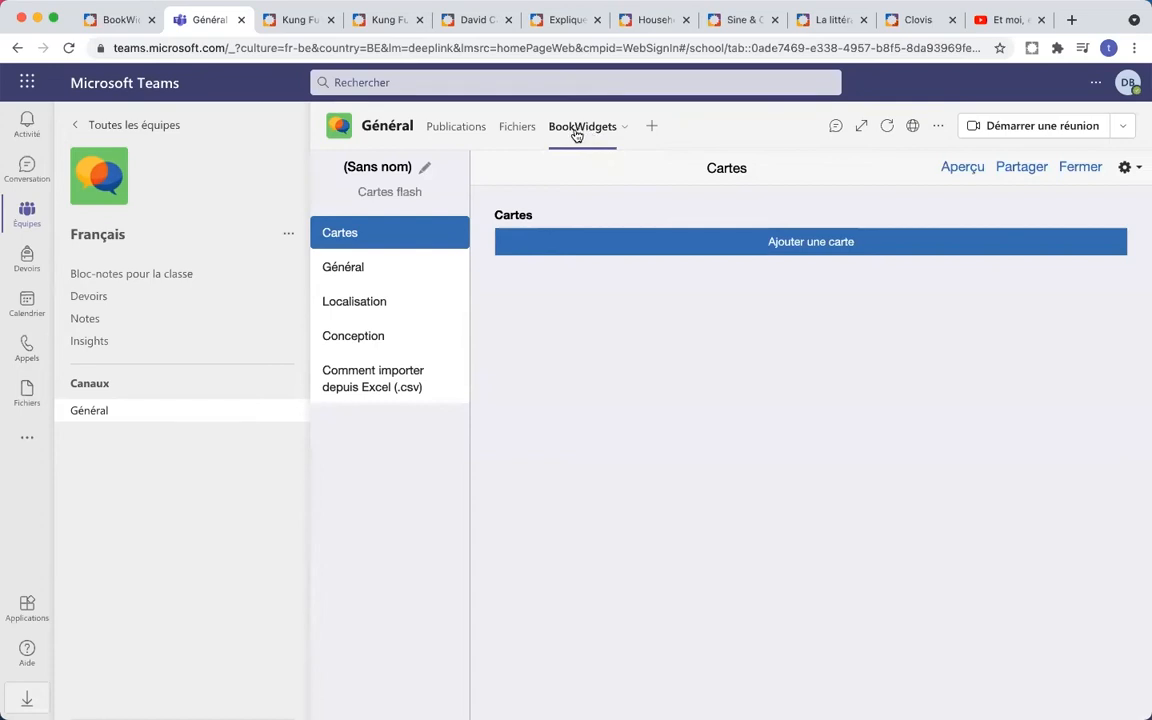
pyautogui.click(1081, 168)
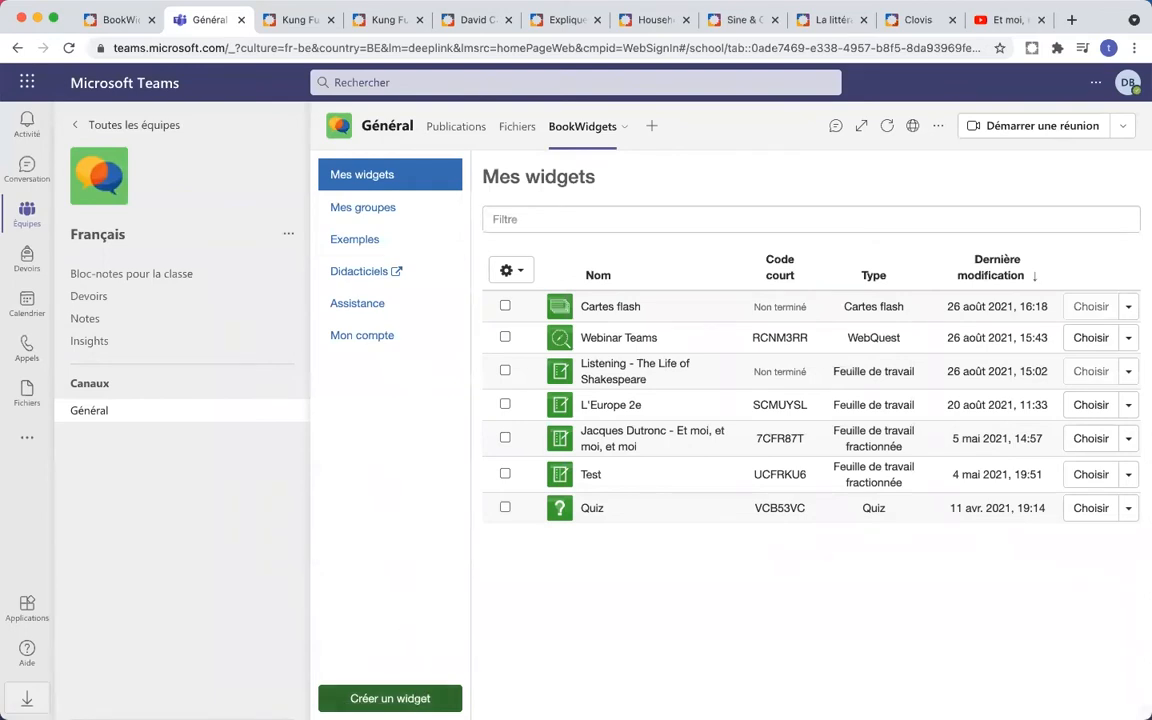
pyautogui.click(390, 698)
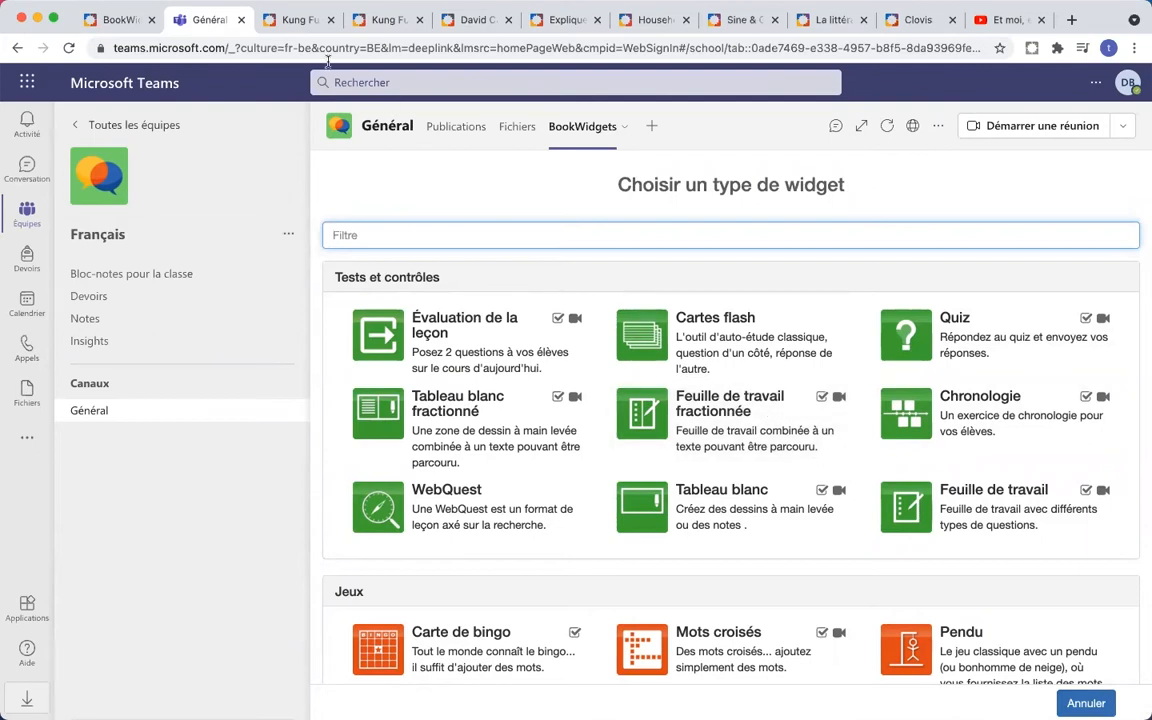
pyautogui.click(293, 20)
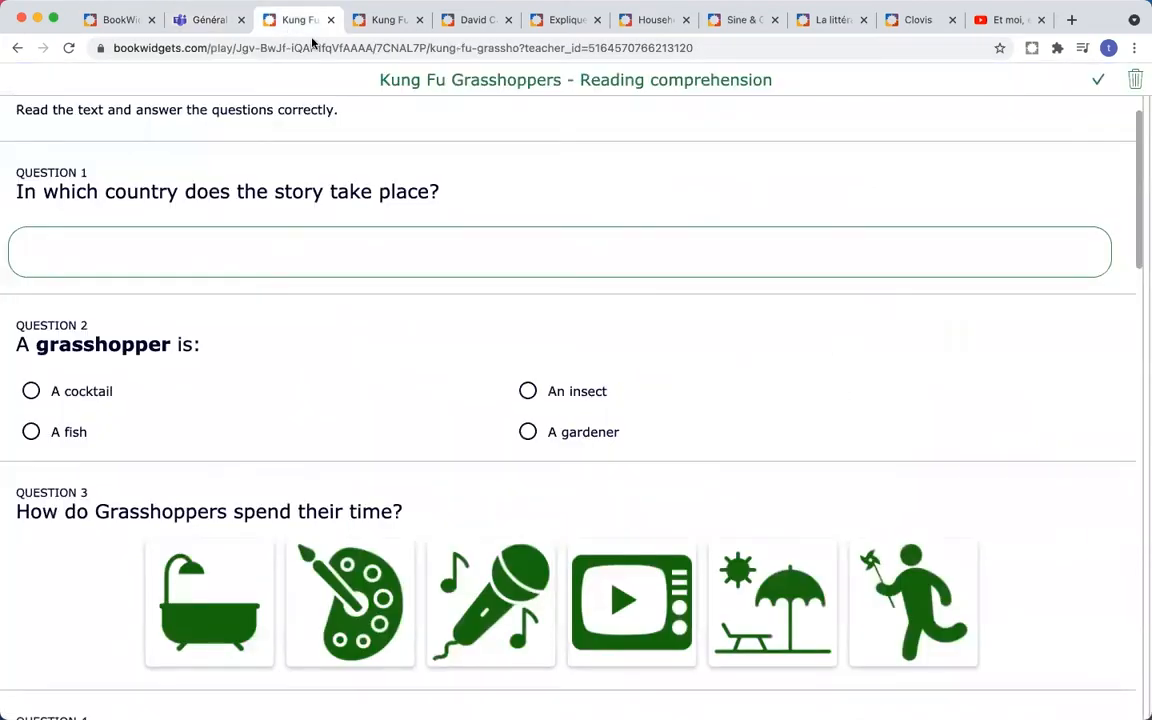
pyautogui.scroll(-5, 480, 218)
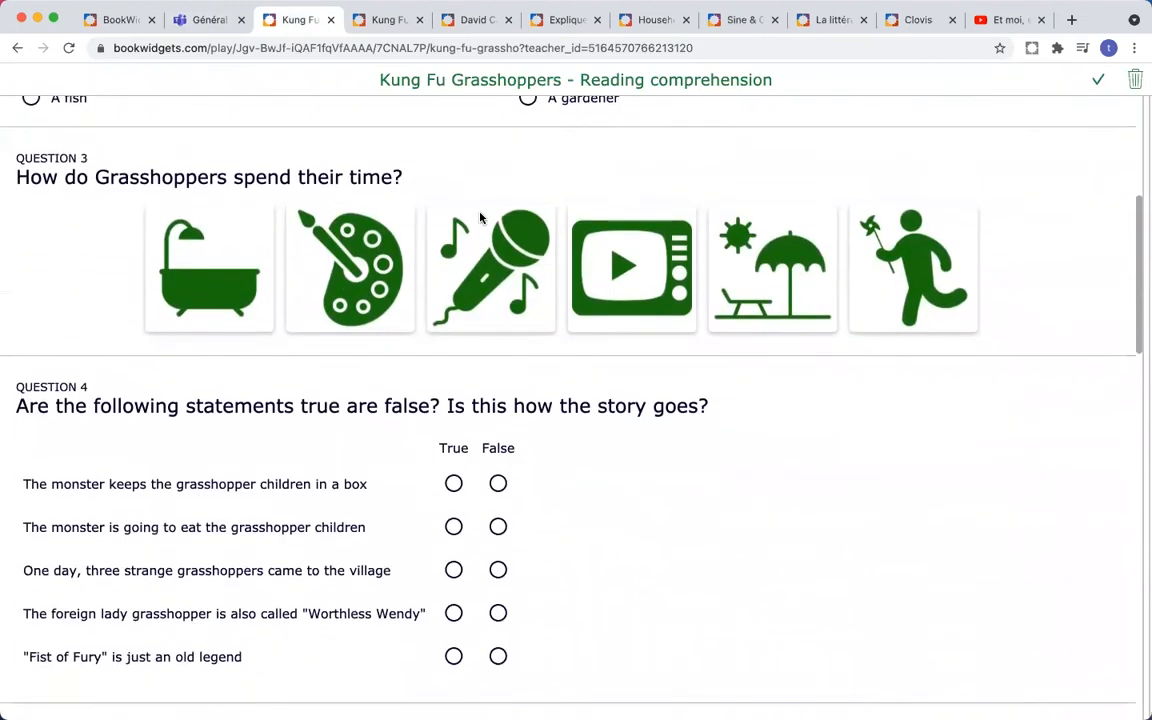
pyautogui.click(381, 20)
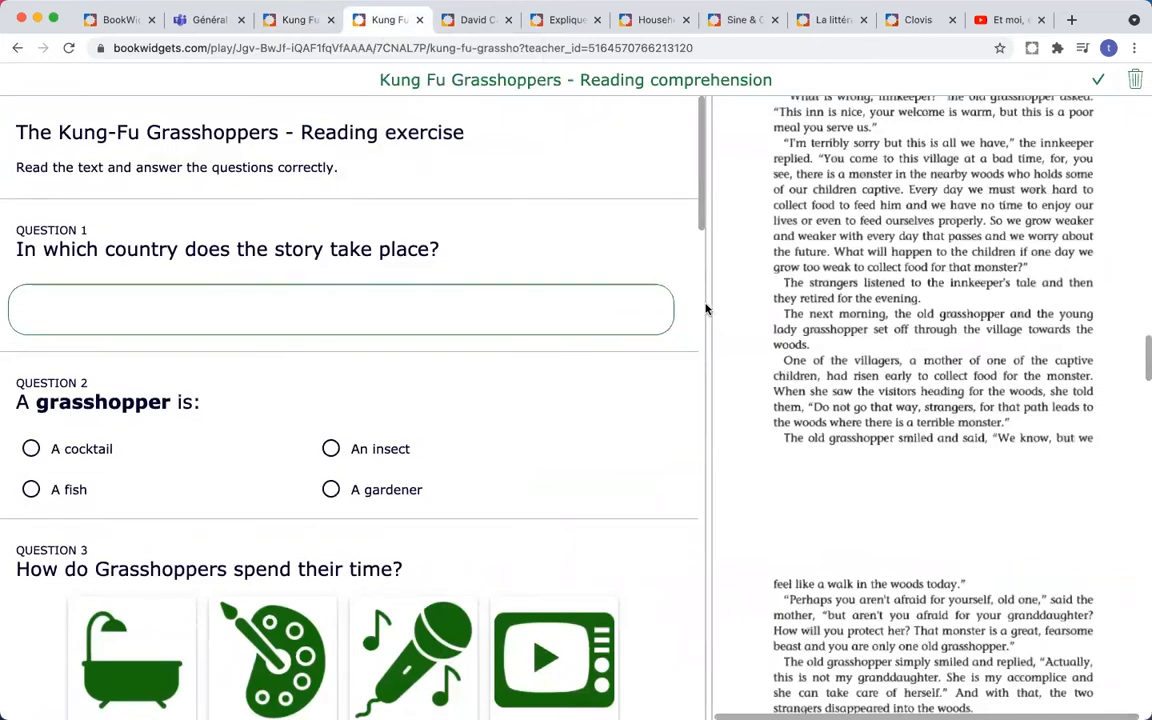
pyautogui.moveTo(705, 298); pyautogui.dragTo(553, 291)
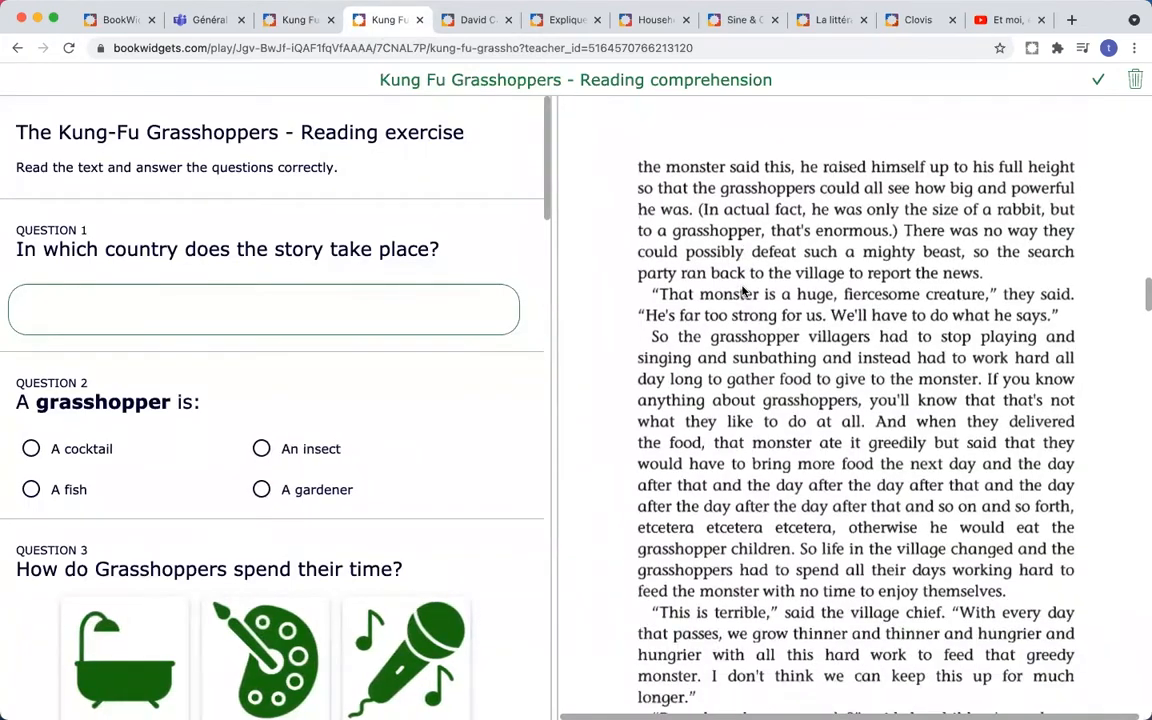
pyautogui.click(474, 20)
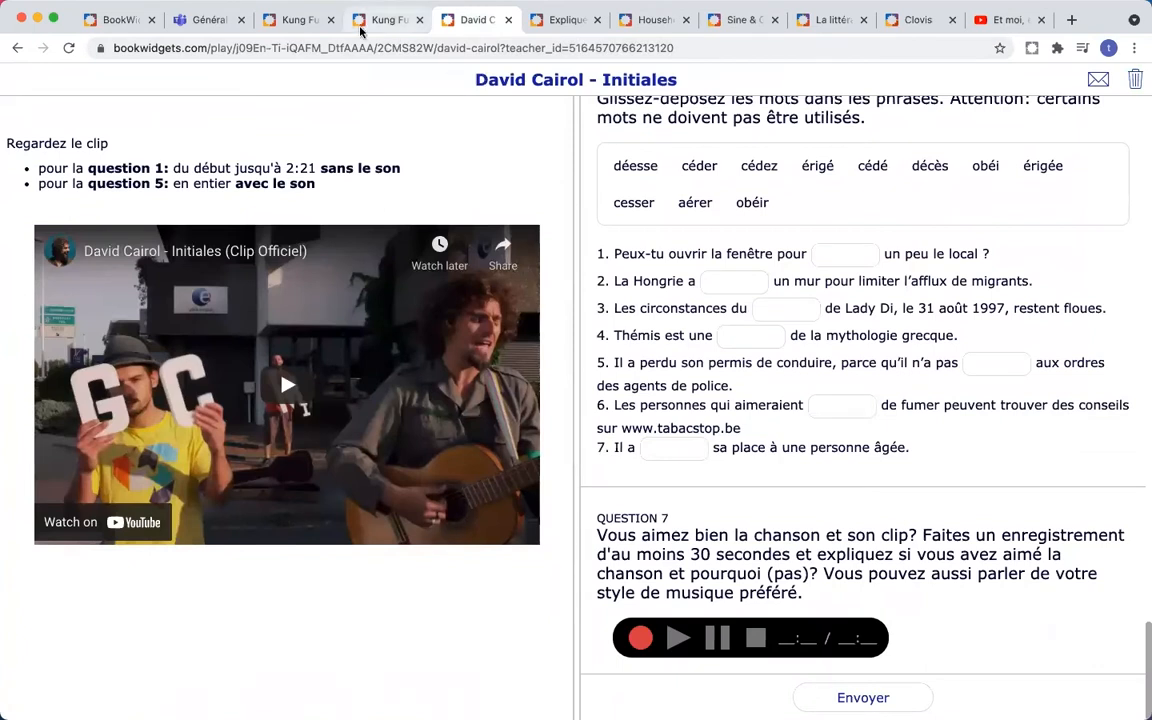
pyautogui.click(300, 20)
pyautogui.scroll(5, 381, 342)
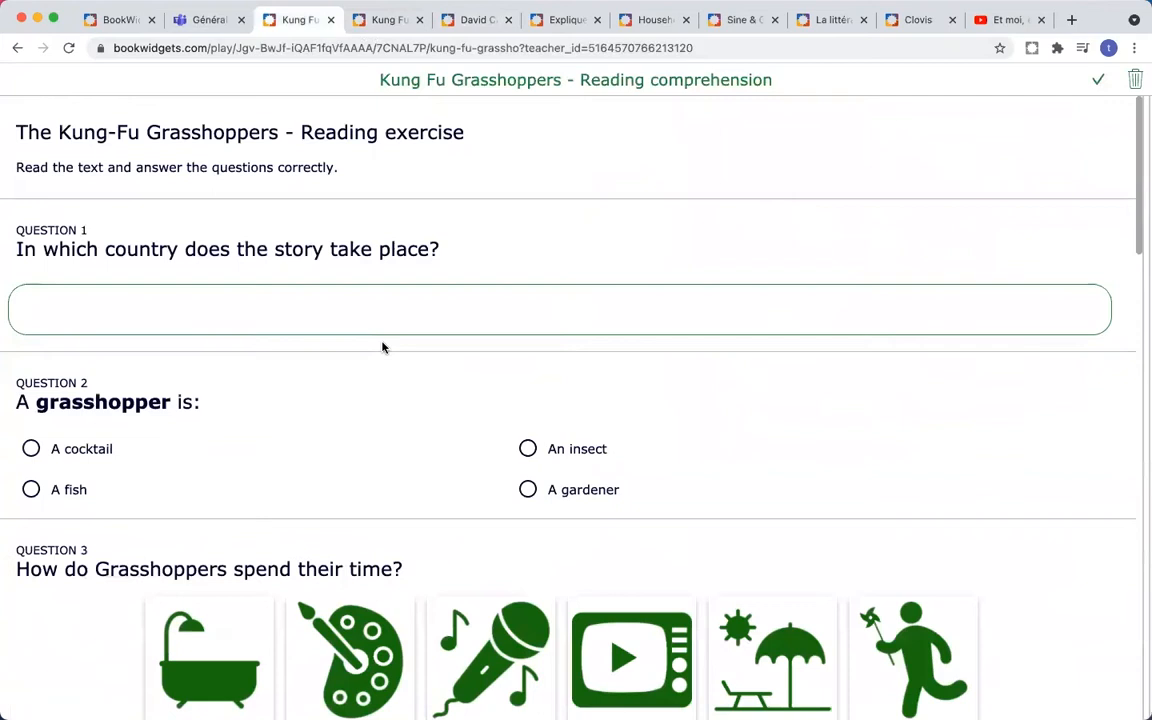
pyautogui.scroll(-3, 409, 252)
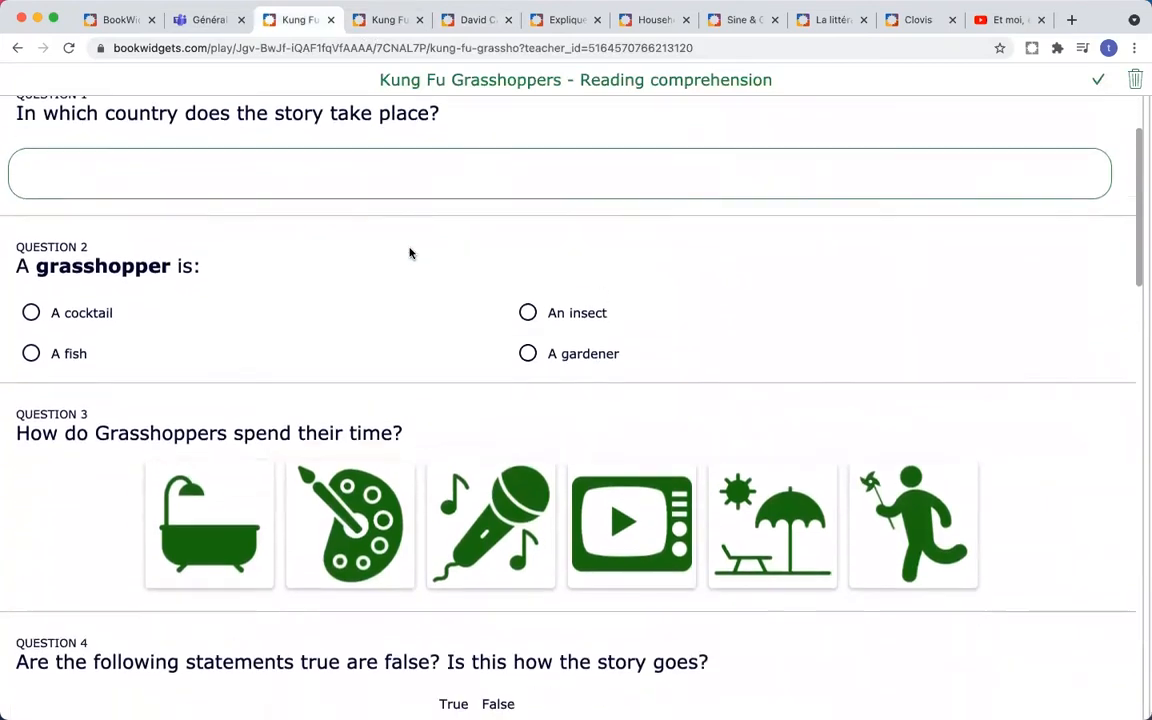
pyautogui.scroll(-3, 409, 252)
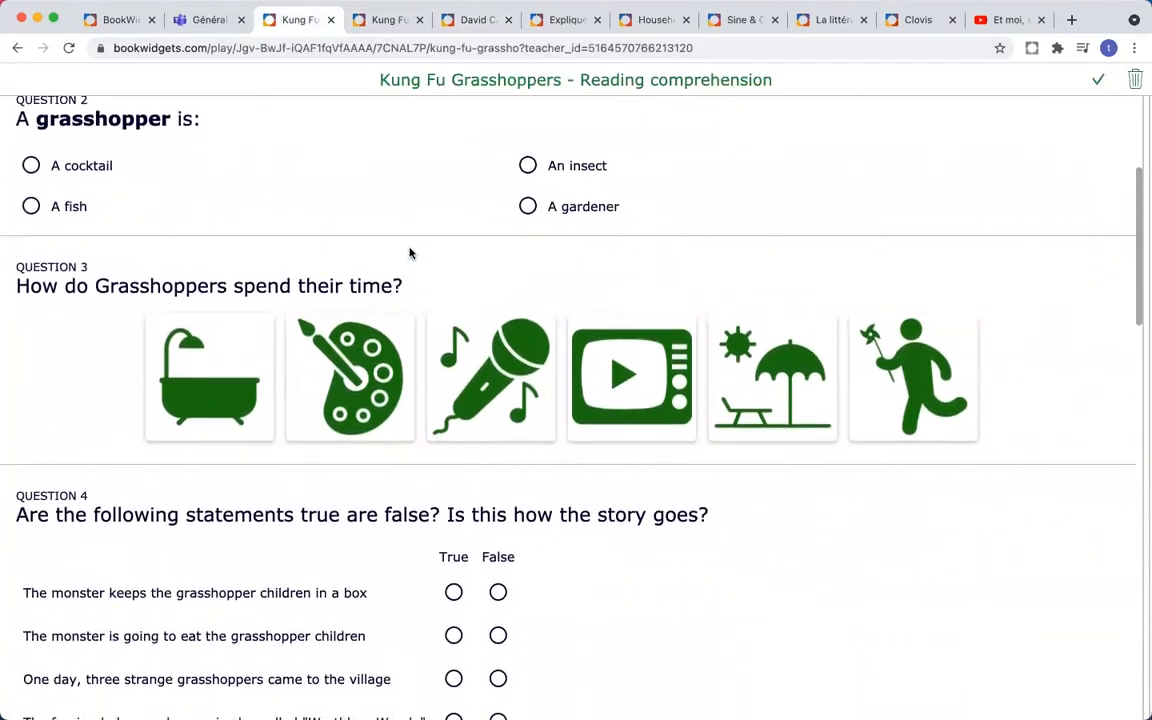
pyautogui.scroll(-1, 409, 252)
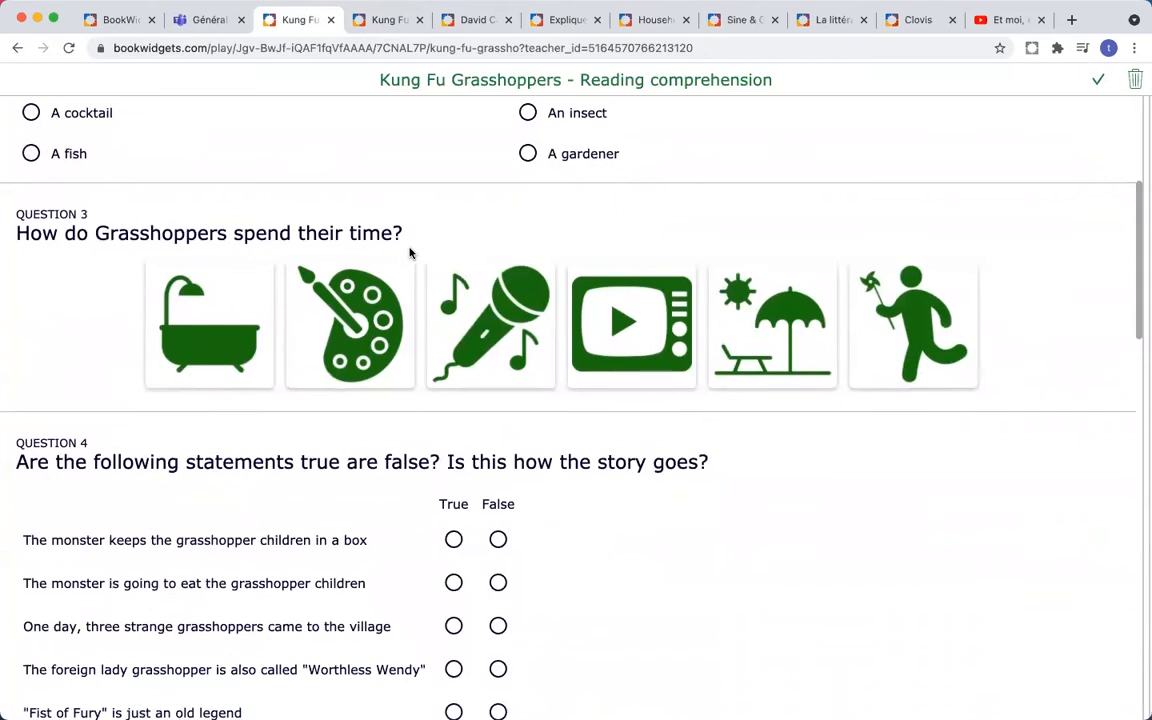
pyautogui.scroll(-1, 409, 252)
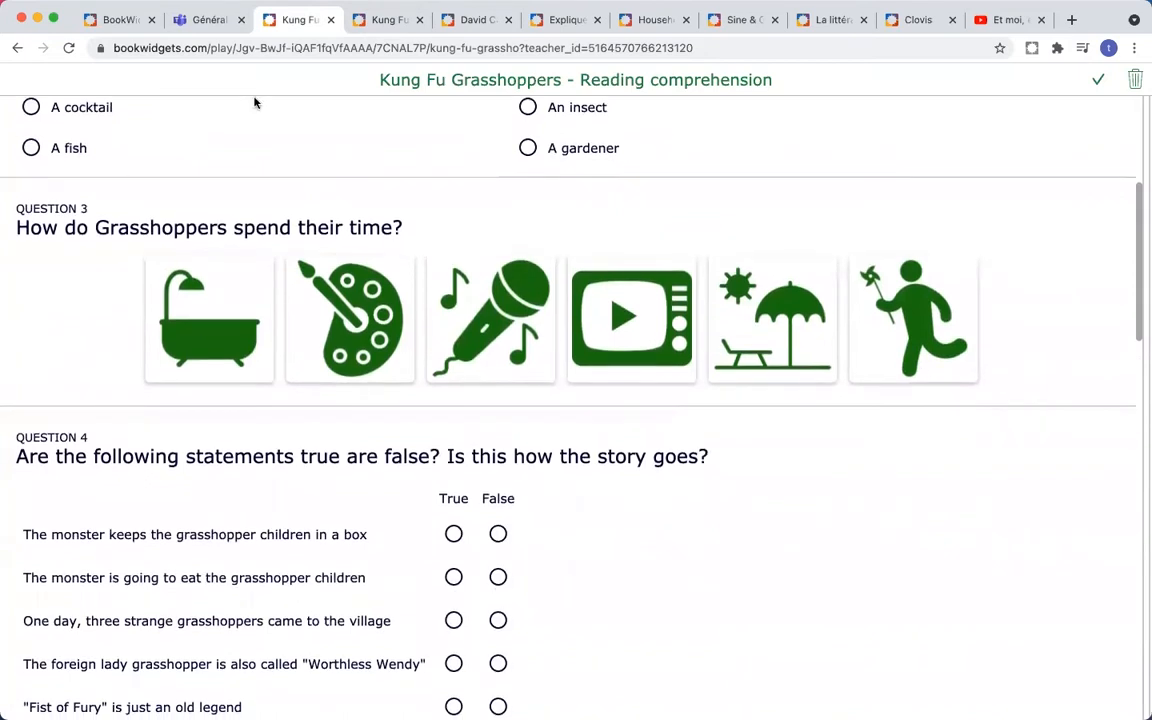
# - Return to the widget type catalogue and scroll through its categories down and back up
pyautogui.click(206, 21)
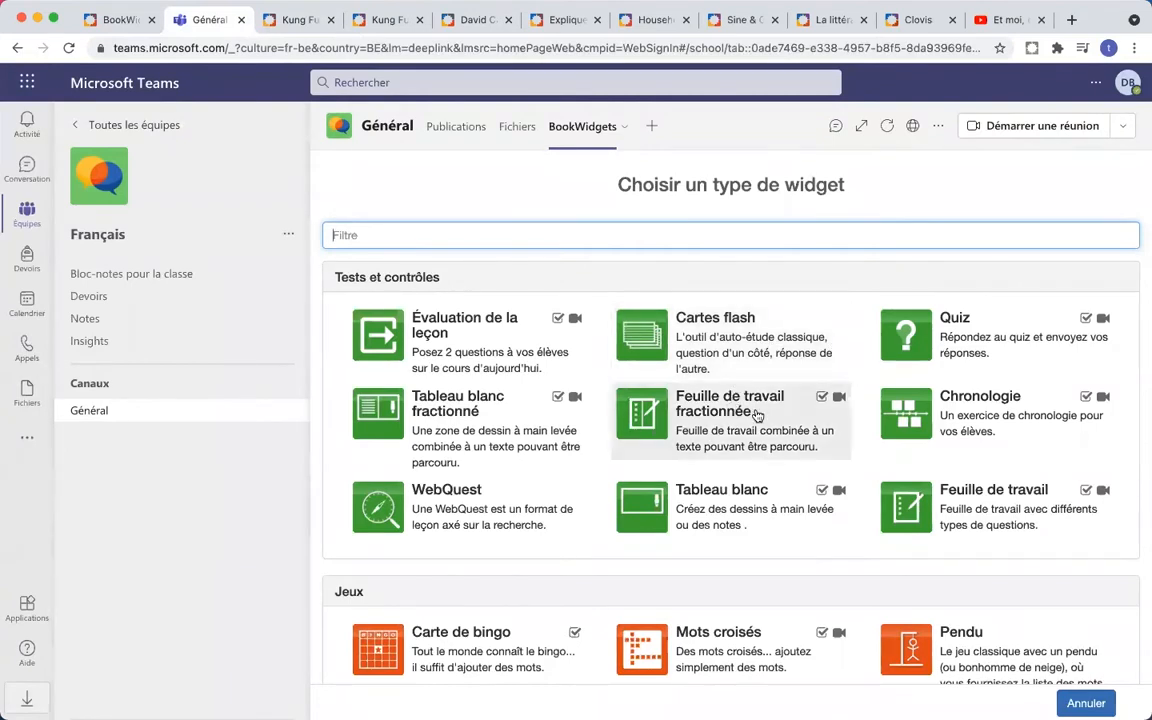
pyautogui.scroll(-1, 757, 415)
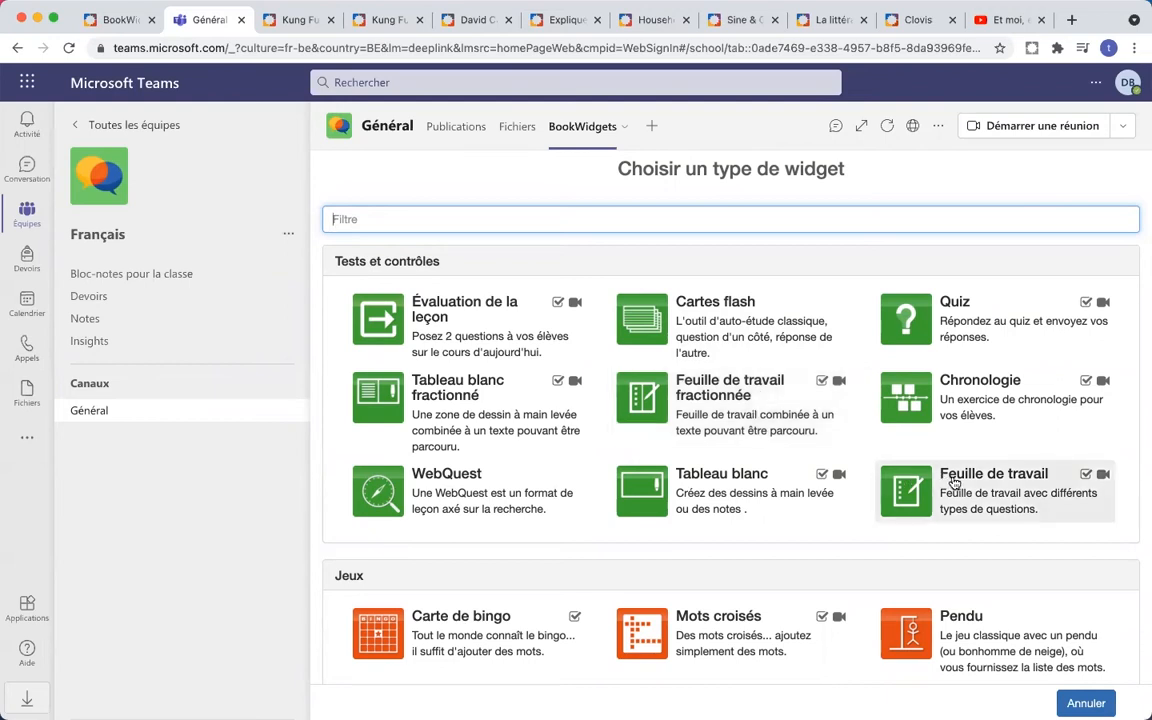
pyautogui.scroll(-3, 748, 411)
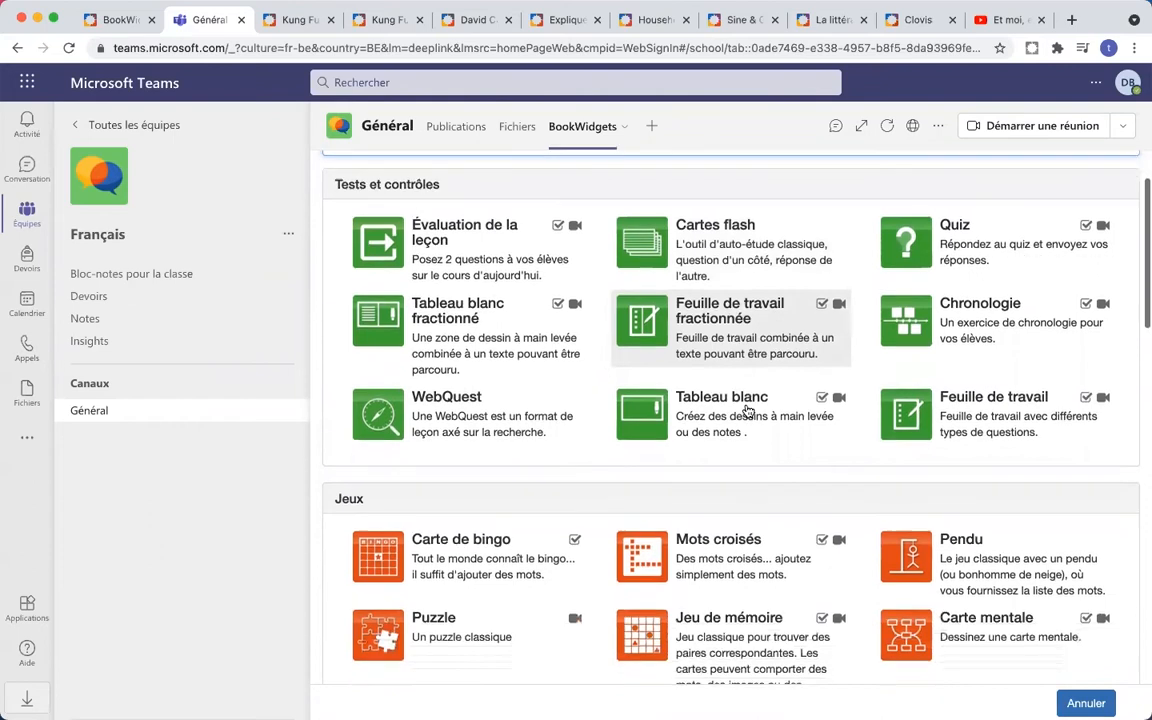
pyautogui.scroll(-4, 748, 411)
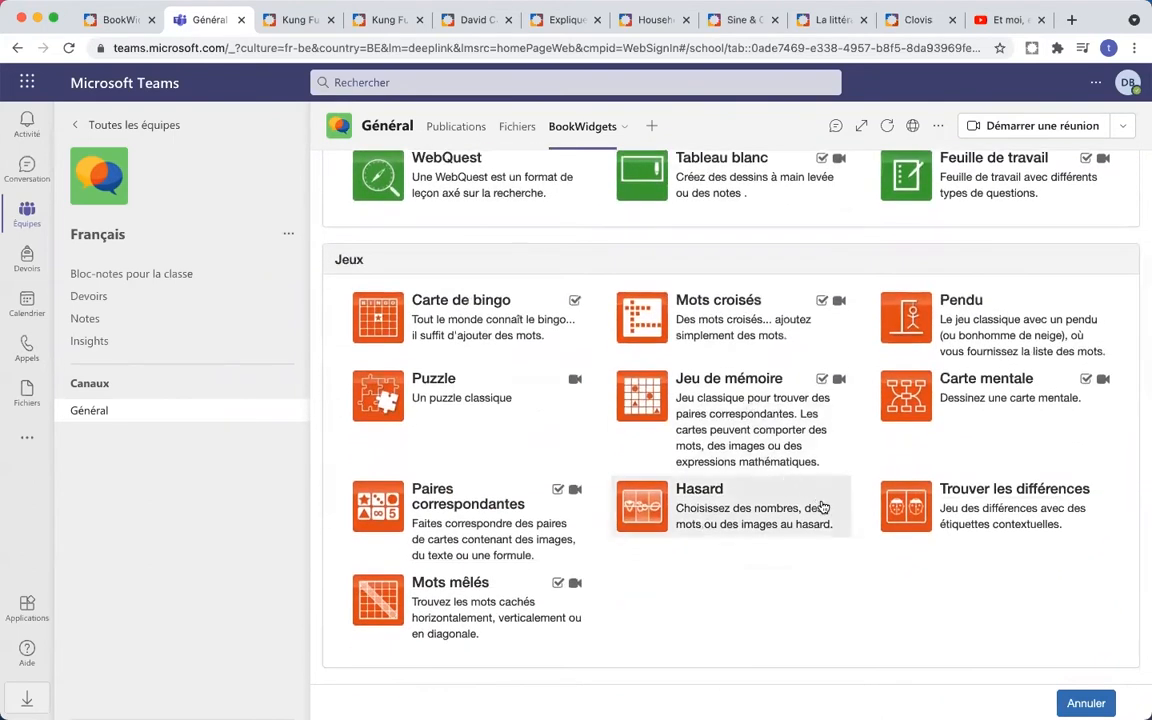
pyautogui.scroll(-1, 827, 547)
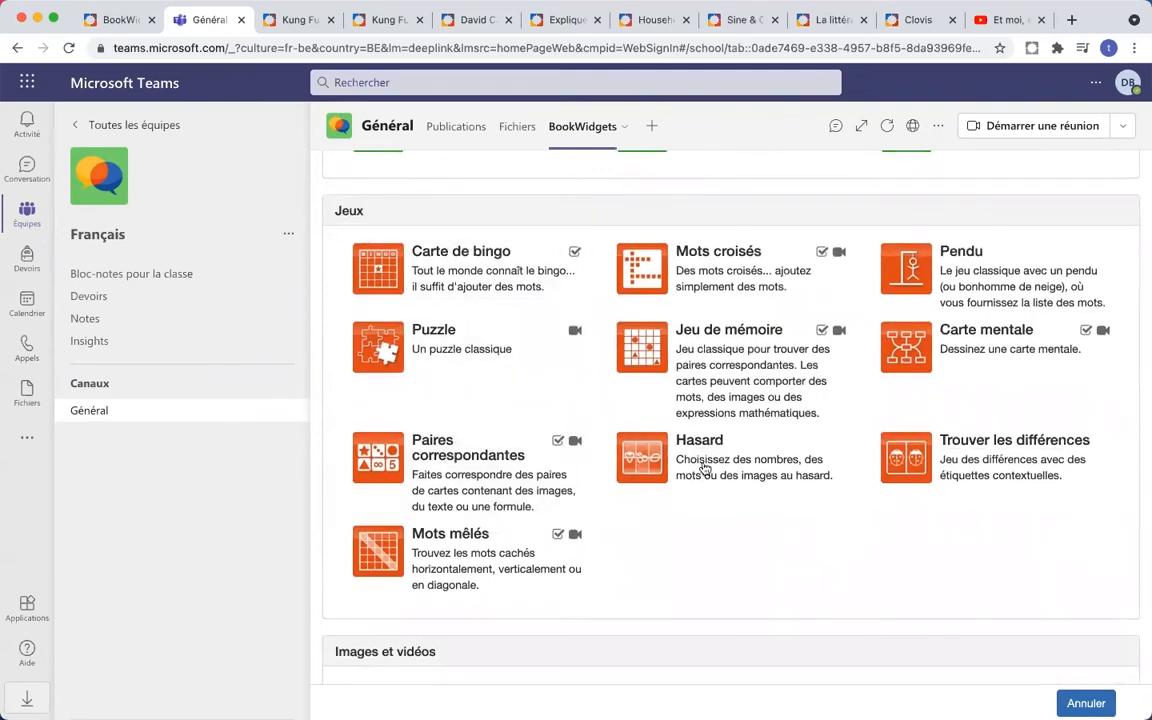
pyautogui.scroll(-9, 744, 478)
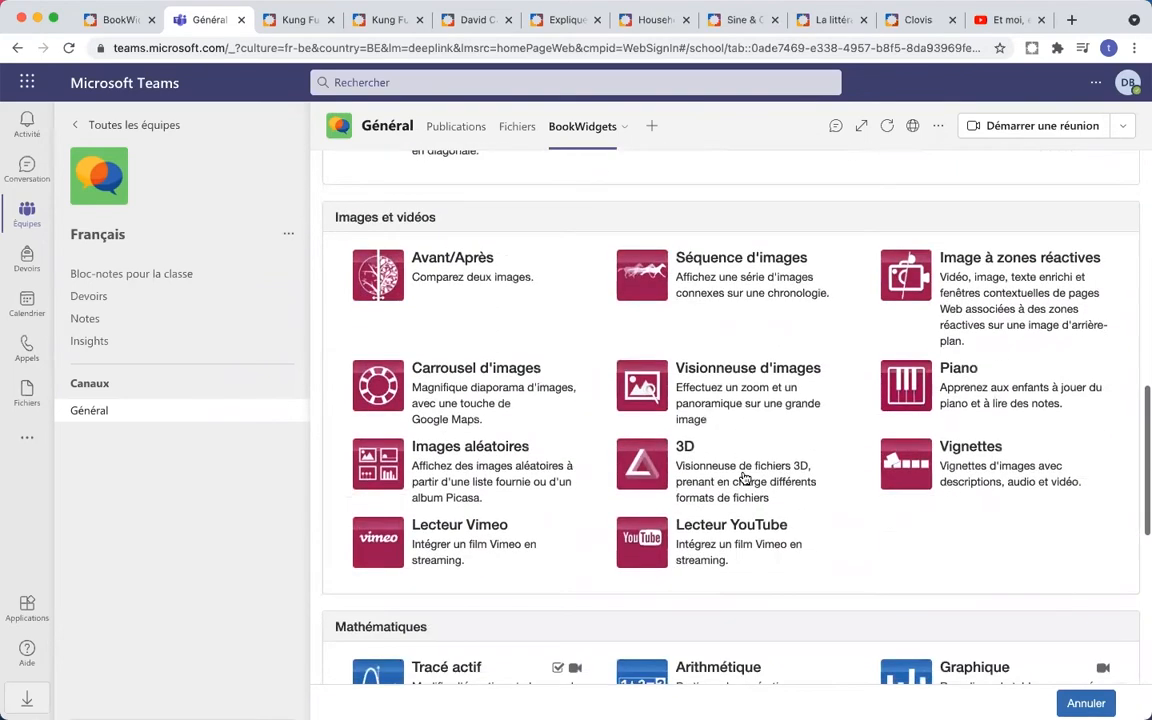
pyautogui.scroll(-1, 744, 478)
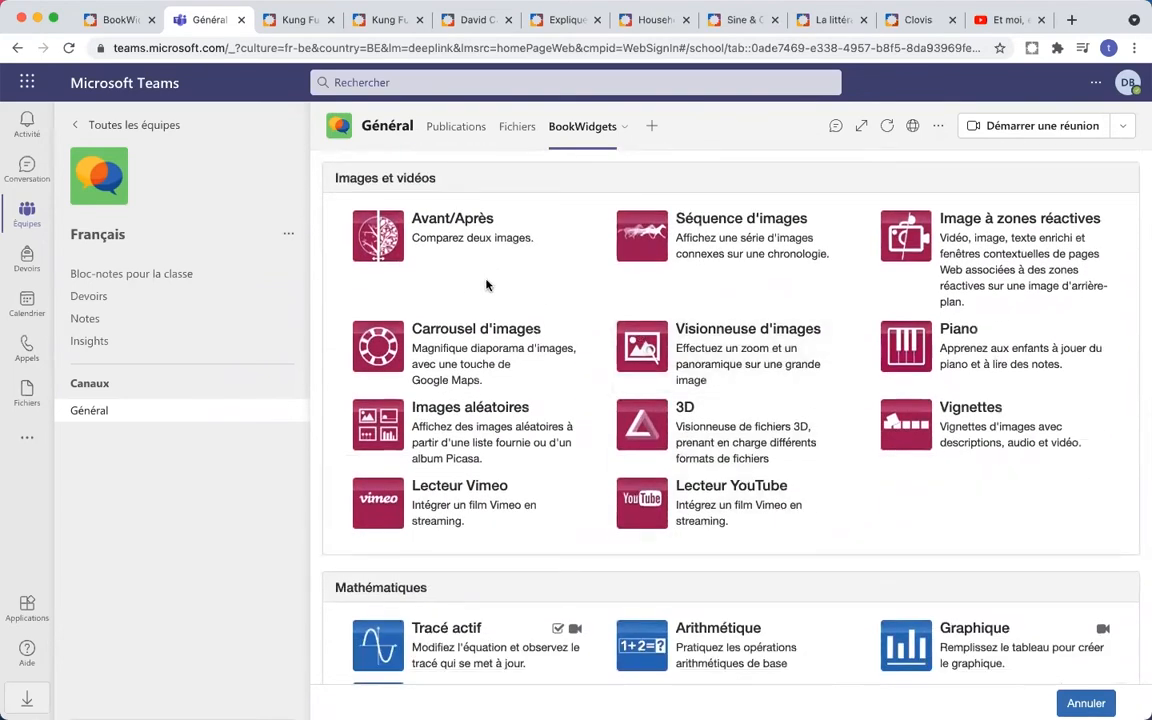
pyautogui.scroll(-6, 547, 294)
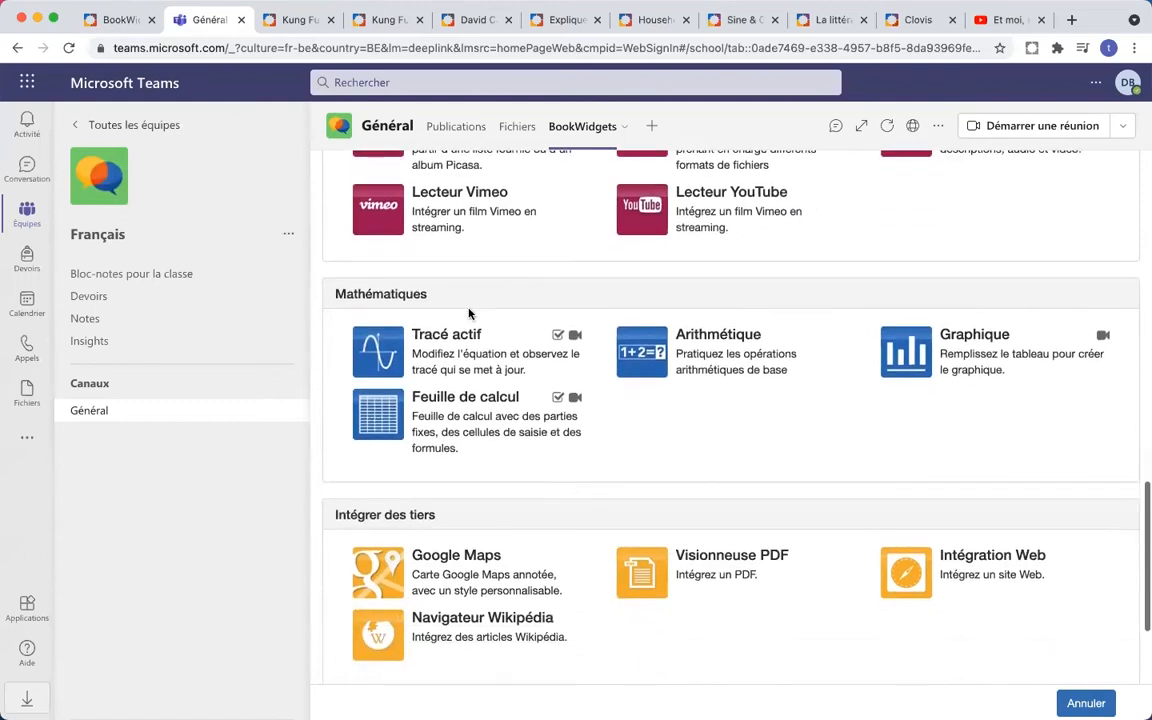
pyautogui.scroll(-3, 527, 329)
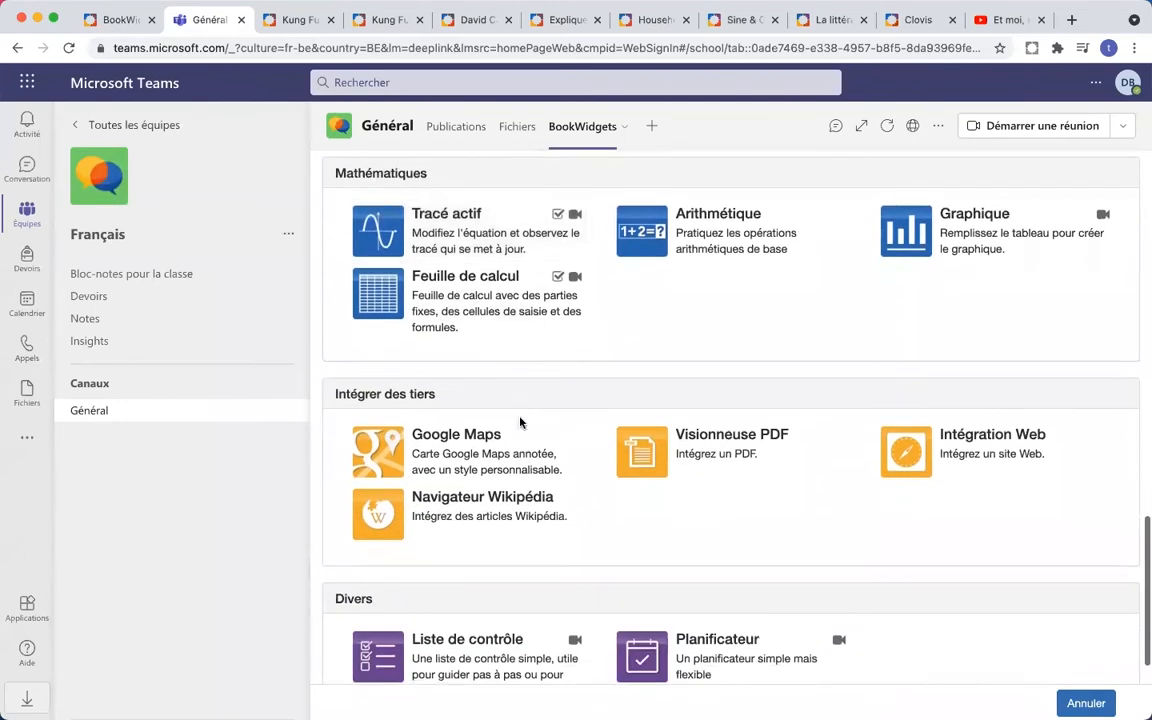
pyautogui.scroll(-1, 540, 420)
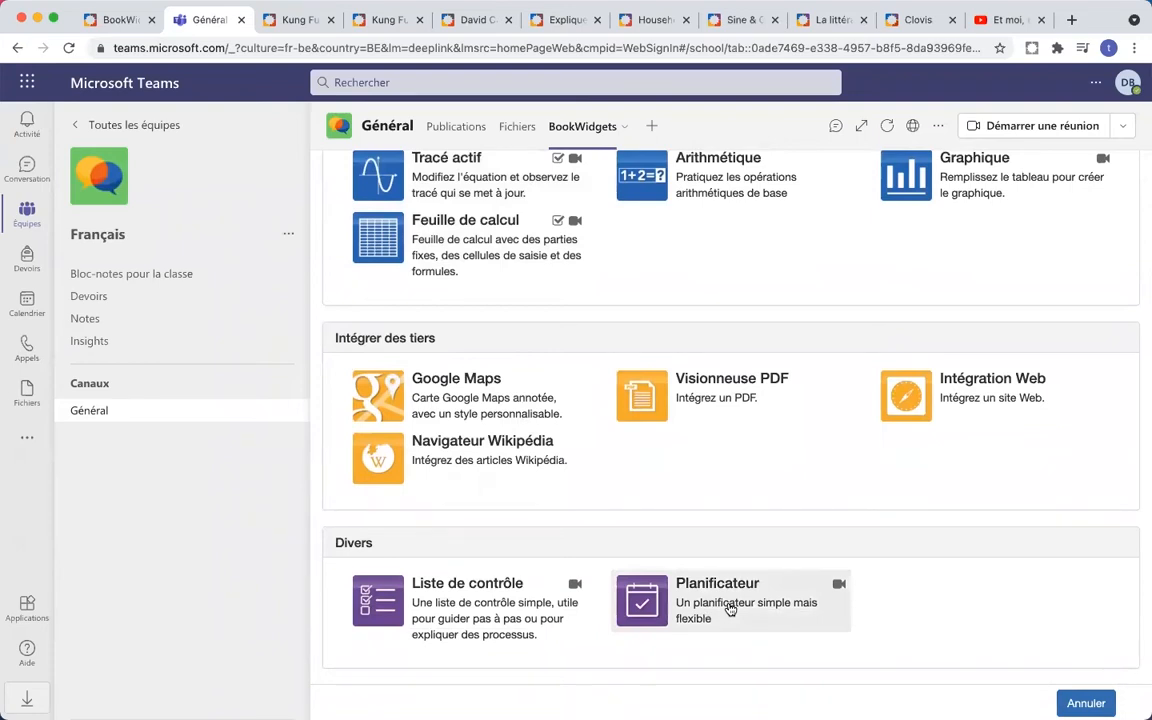
pyautogui.scroll(15, 730, 608)
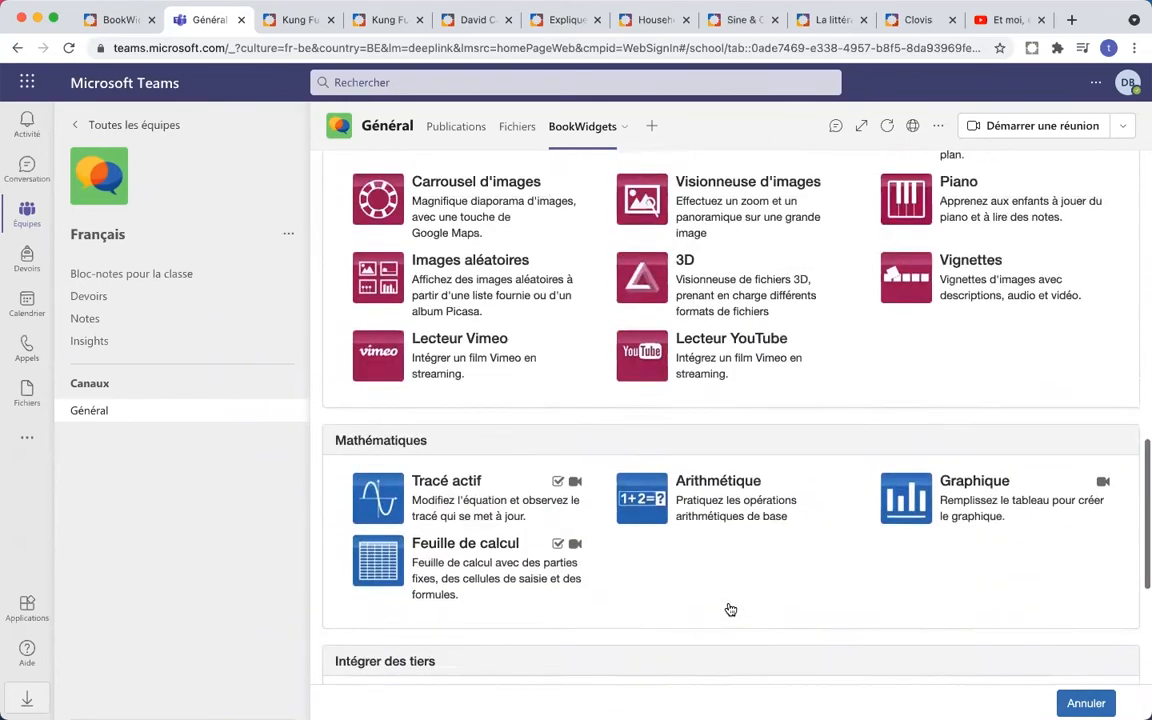
pyautogui.scroll(2, 730, 608)
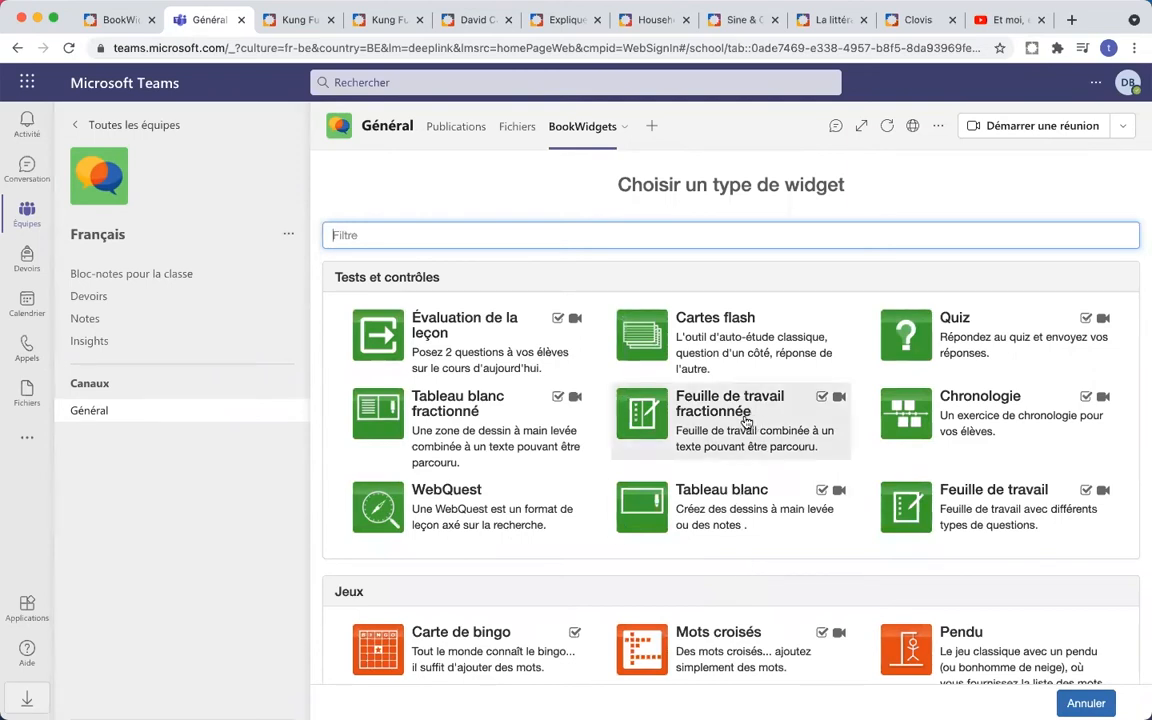
pyautogui.moveTo(822, 399)
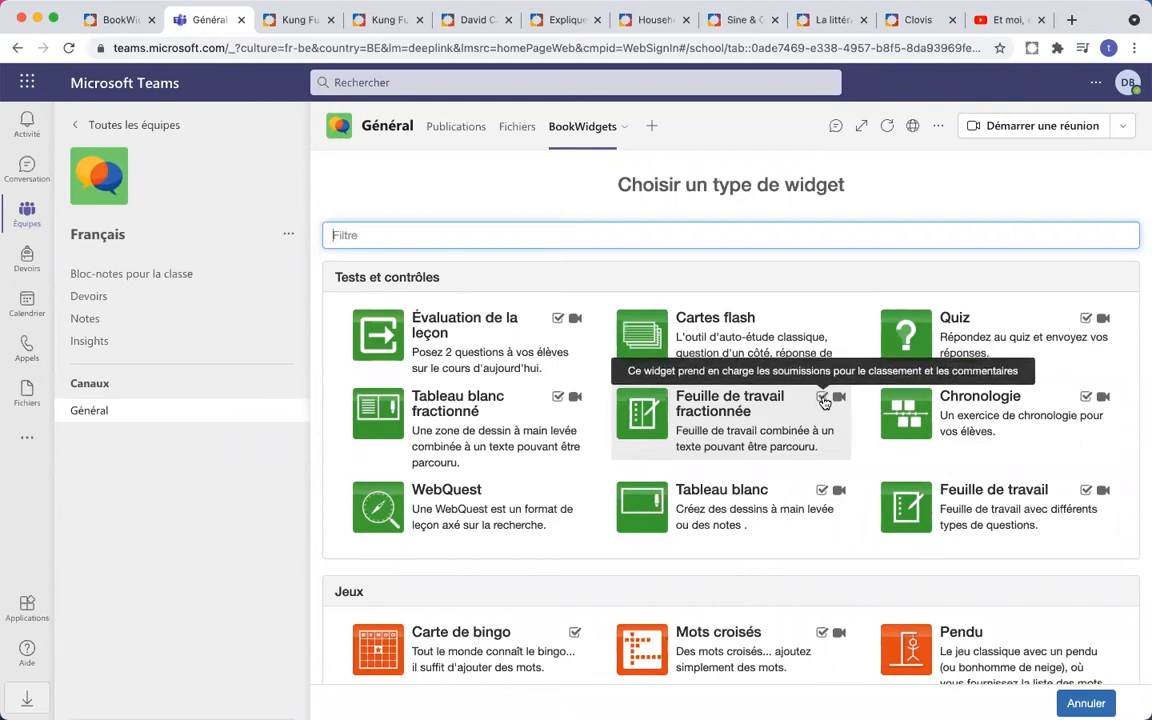
pyautogui.scroll(5, 824, 402)
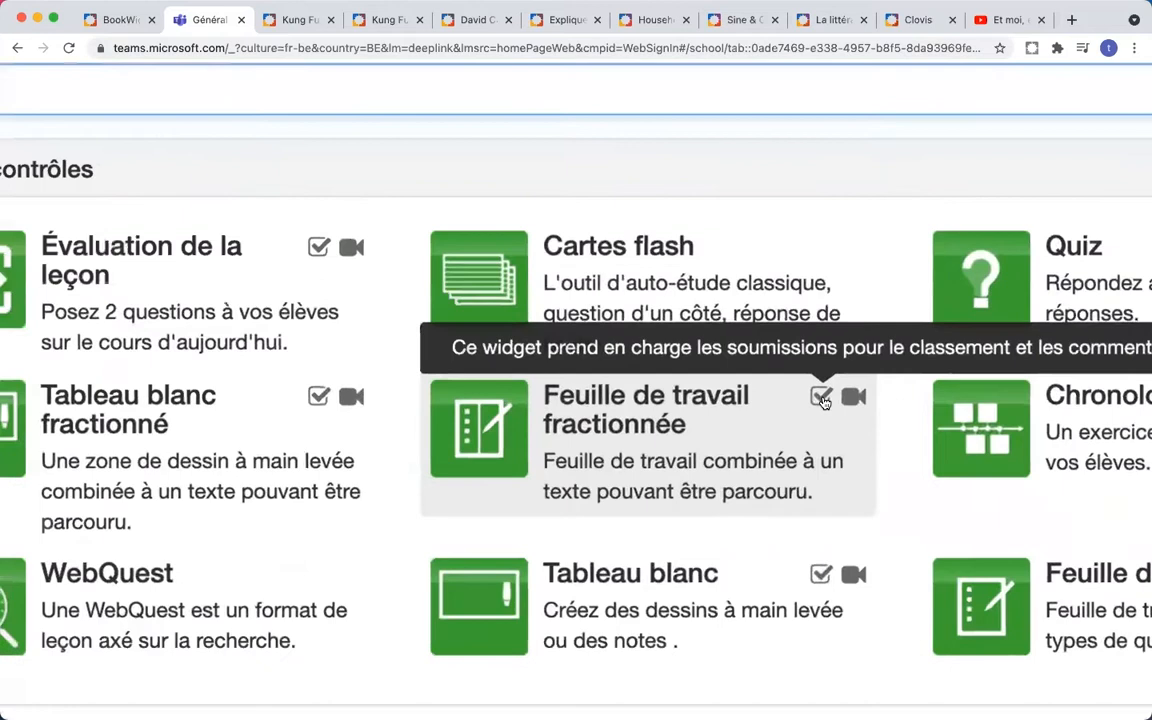
pyautogui.scroll(2, 822, 400)
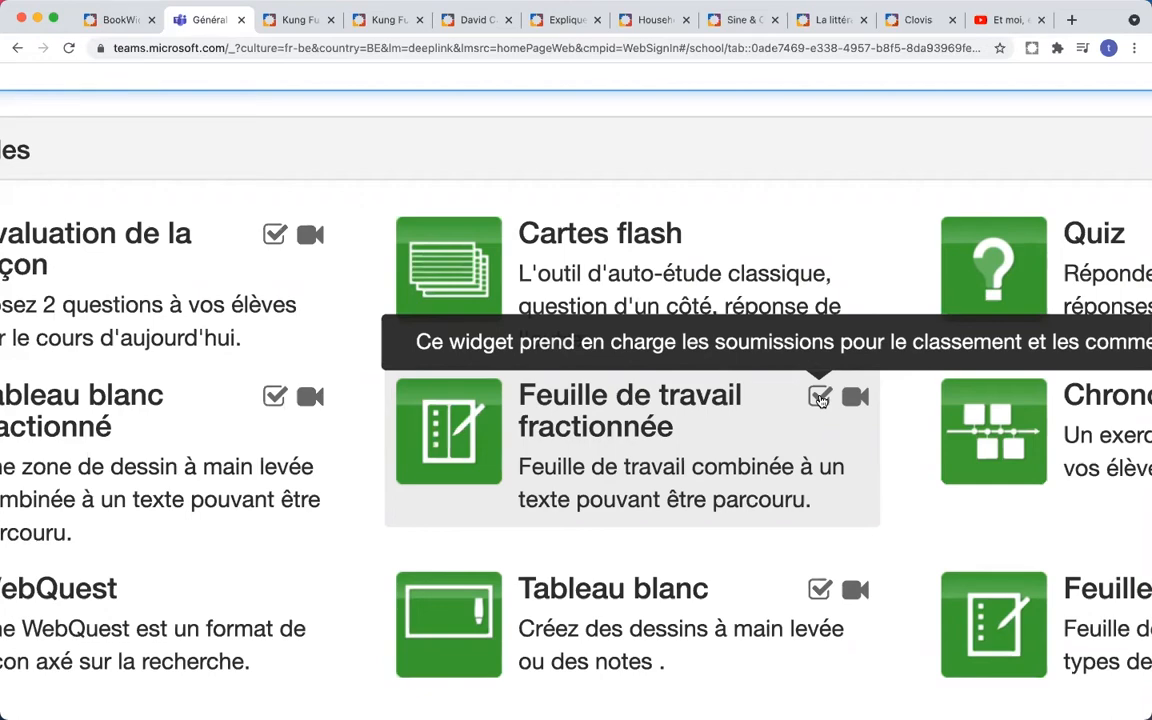
pyautogui.scroll(-5, 821, 400)
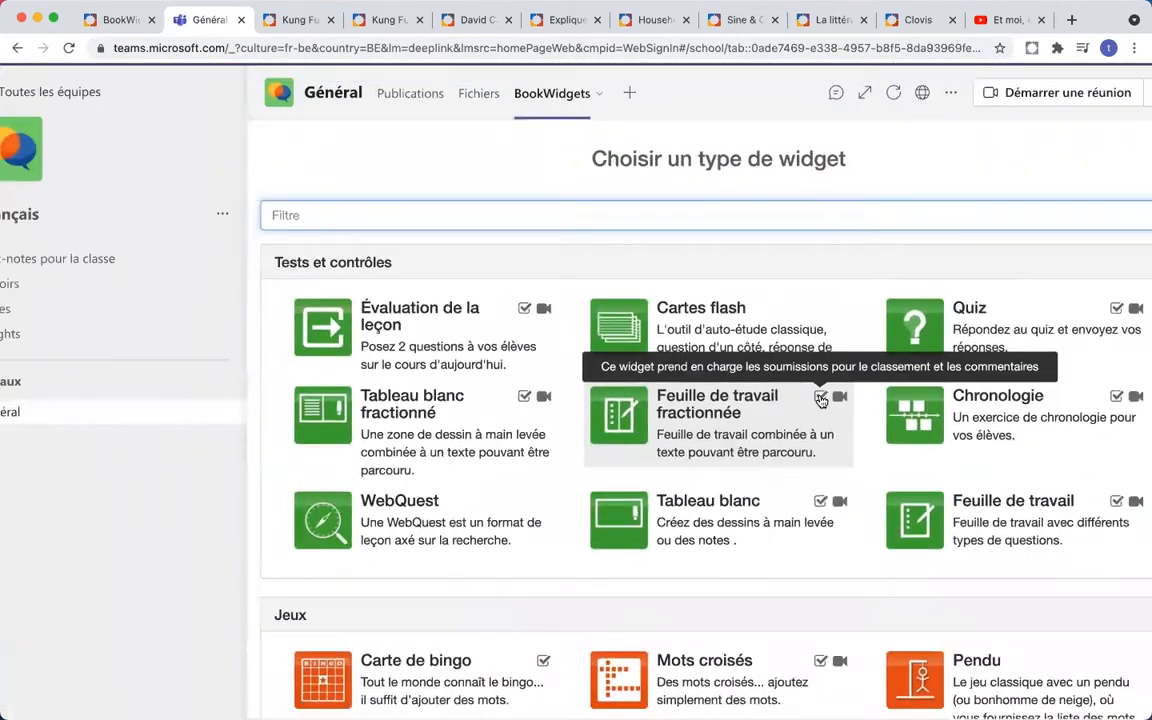
pyautogui.scroll(-2, 821, 400)
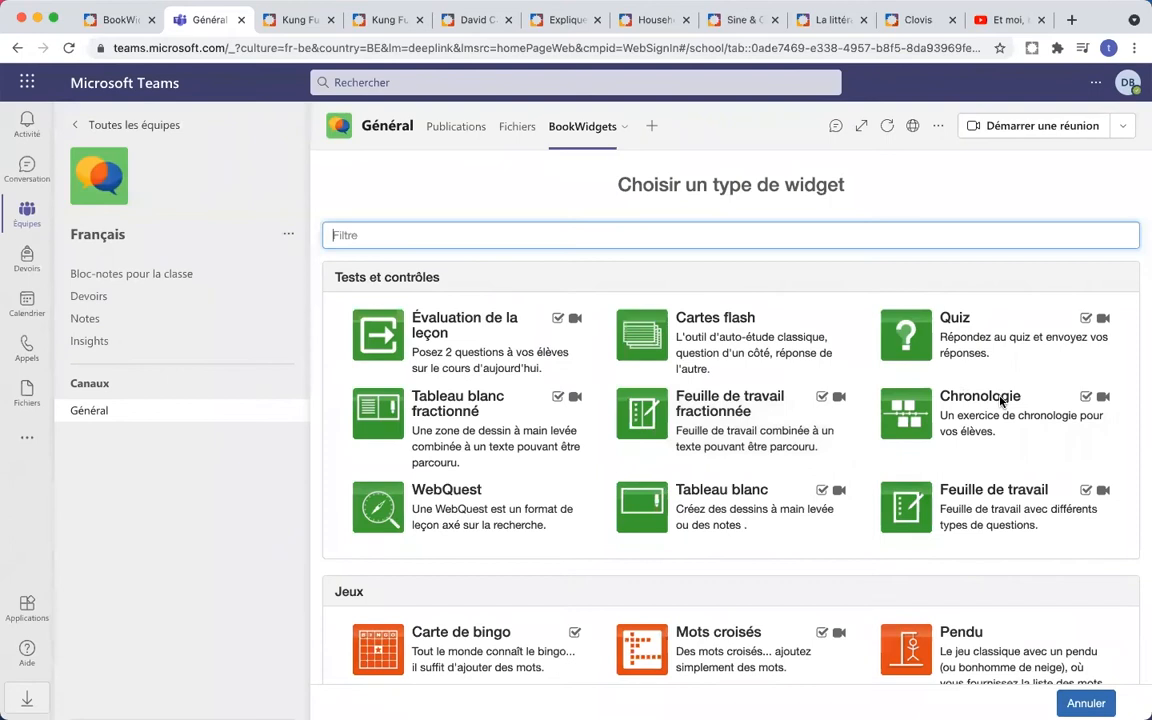
# - Start a Feuille de travail fractionnée and title it 'Jacques Dutronc - Et moi, et moi, et moi'
pyautogui.click(726, 411)
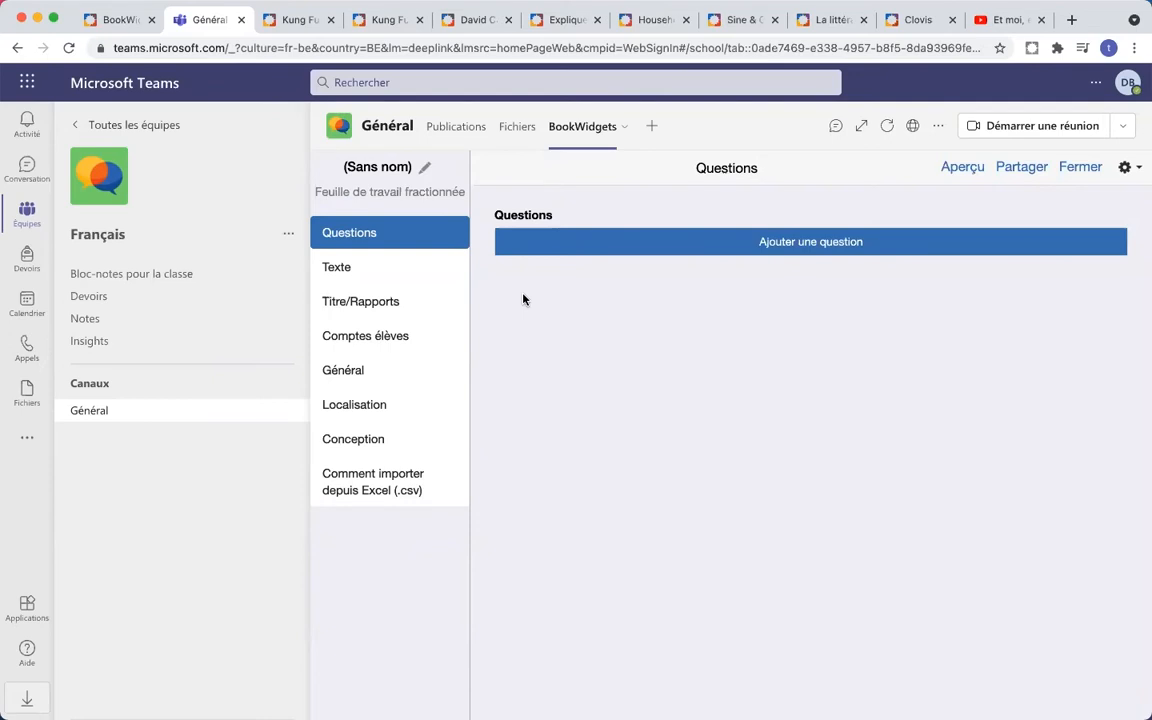
pyautogui.click(386, 172)
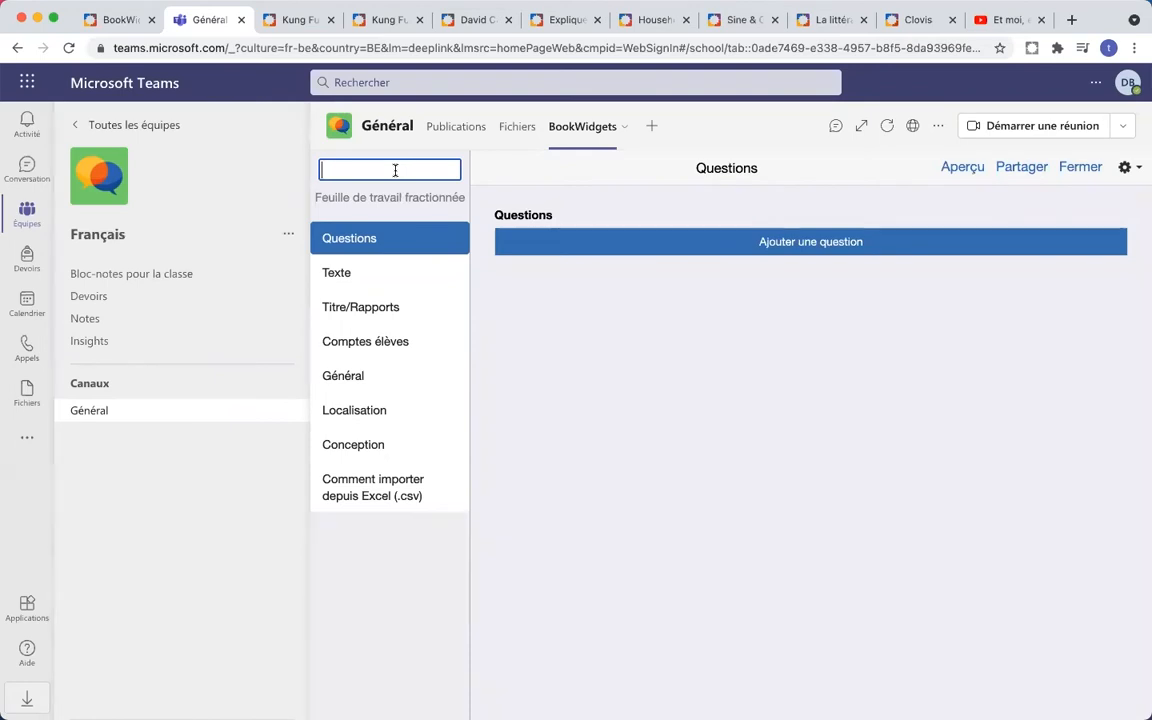
pyautogui.write('Jacques ')
pyautogui.write('Dutronc - Et')
pyautogui.write(' moi, et moi')
pyautogui.write(', et moi')
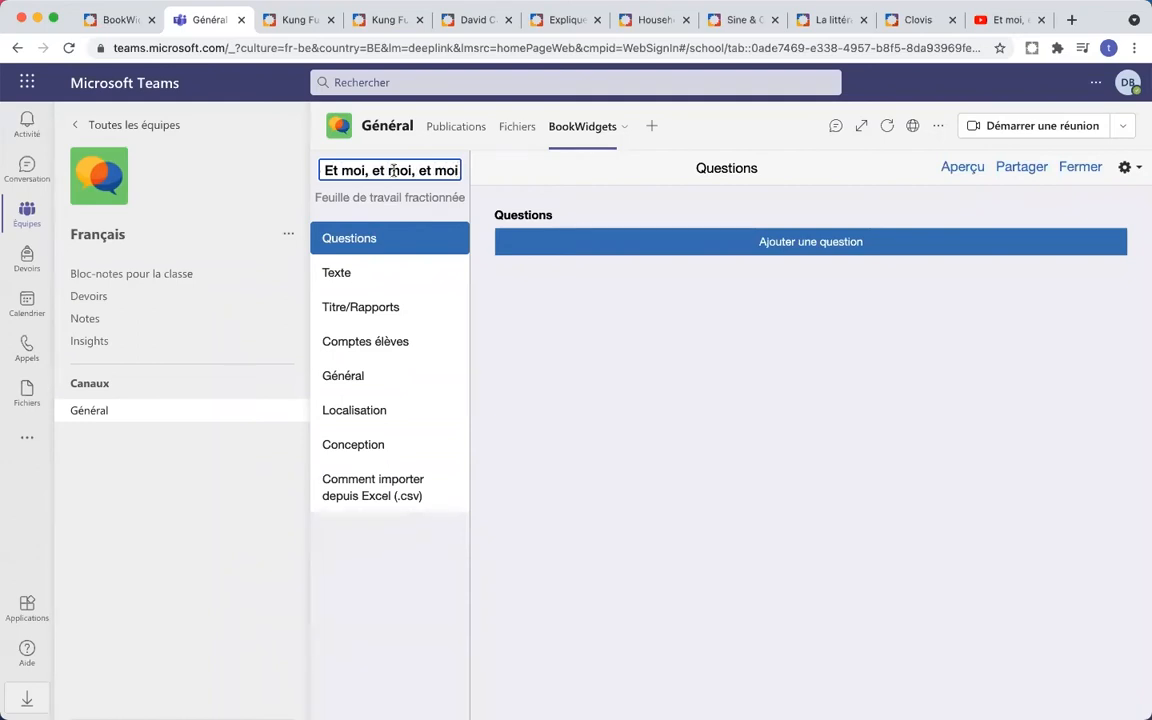
pyautogui.click(477, 270)
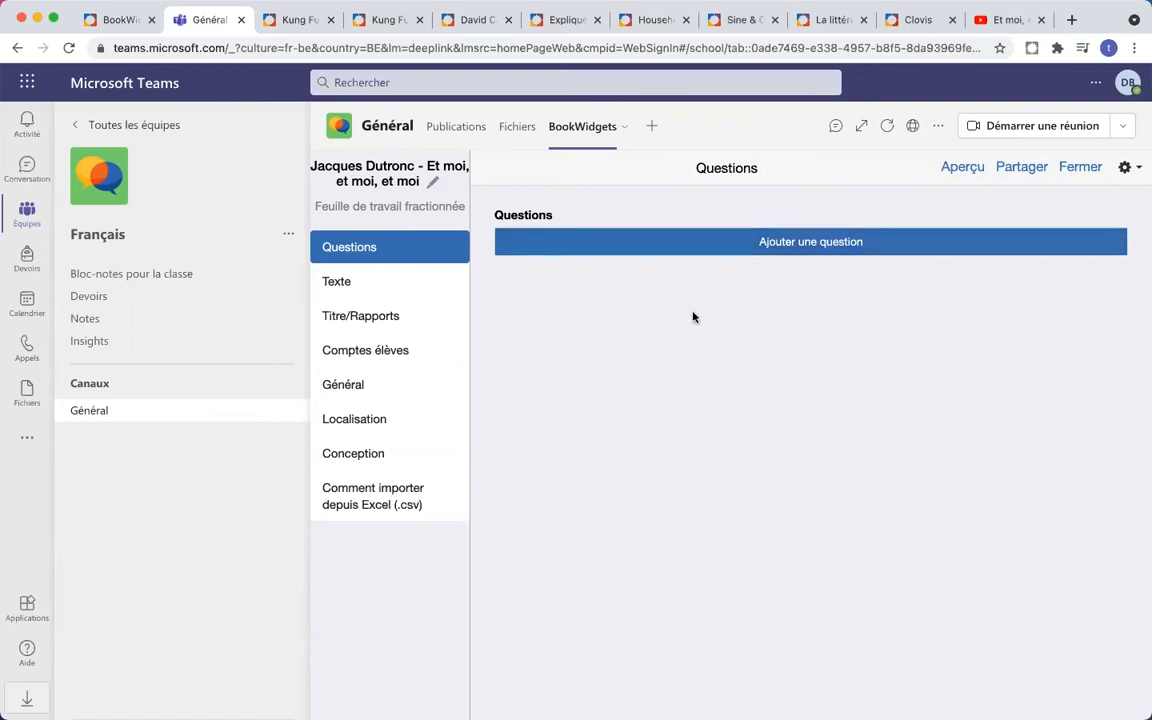
# - Write 'Regardez la vidéo et répondez aux questions.' in the worksheet's text side
pyautogui.click(347, 283)
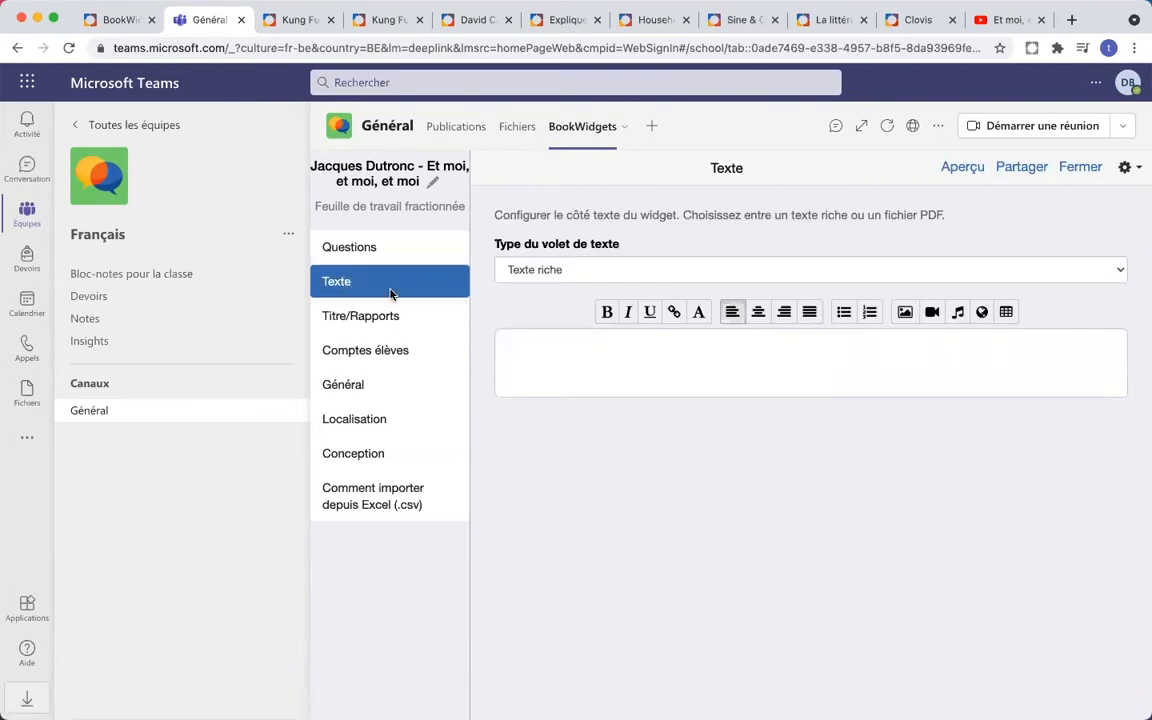
pyautogui.click(542, 348)
pyautogui.write('Regardez la vidéo et répondez aux questions.')
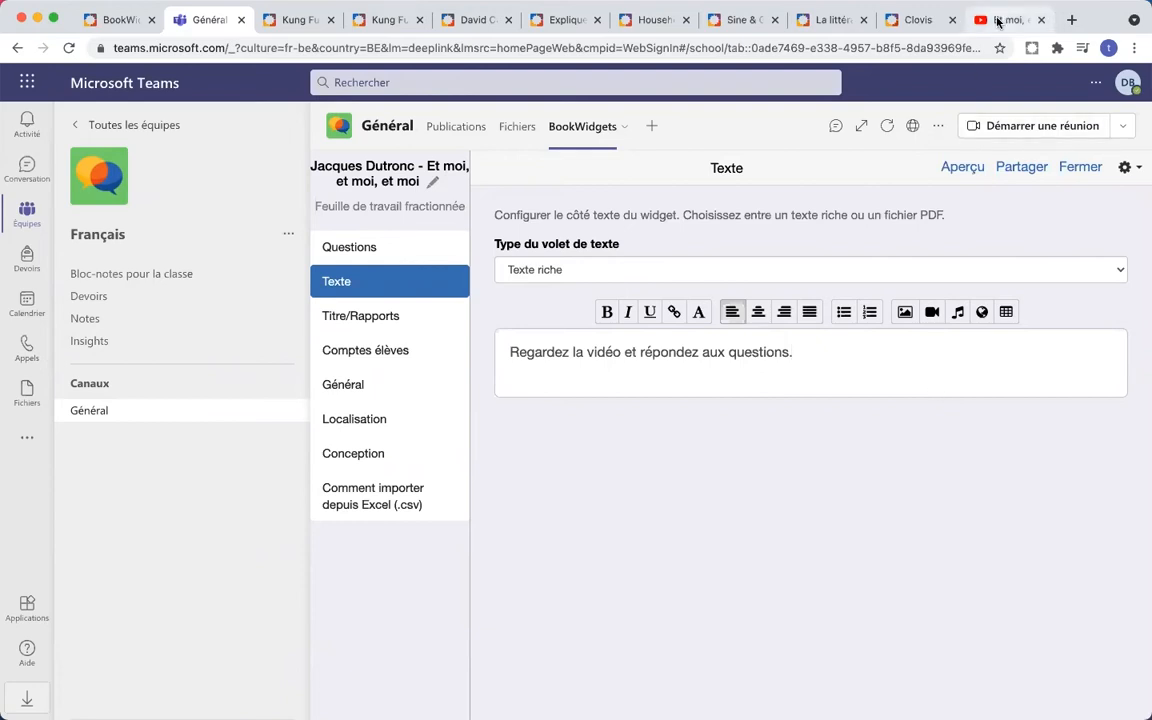
# - Copy the song's YouTube video address and start a new line below the instruction
pyautogui.click(997, 21)
pyautogui.click(765, 48)
pyautogui.press('super+c')
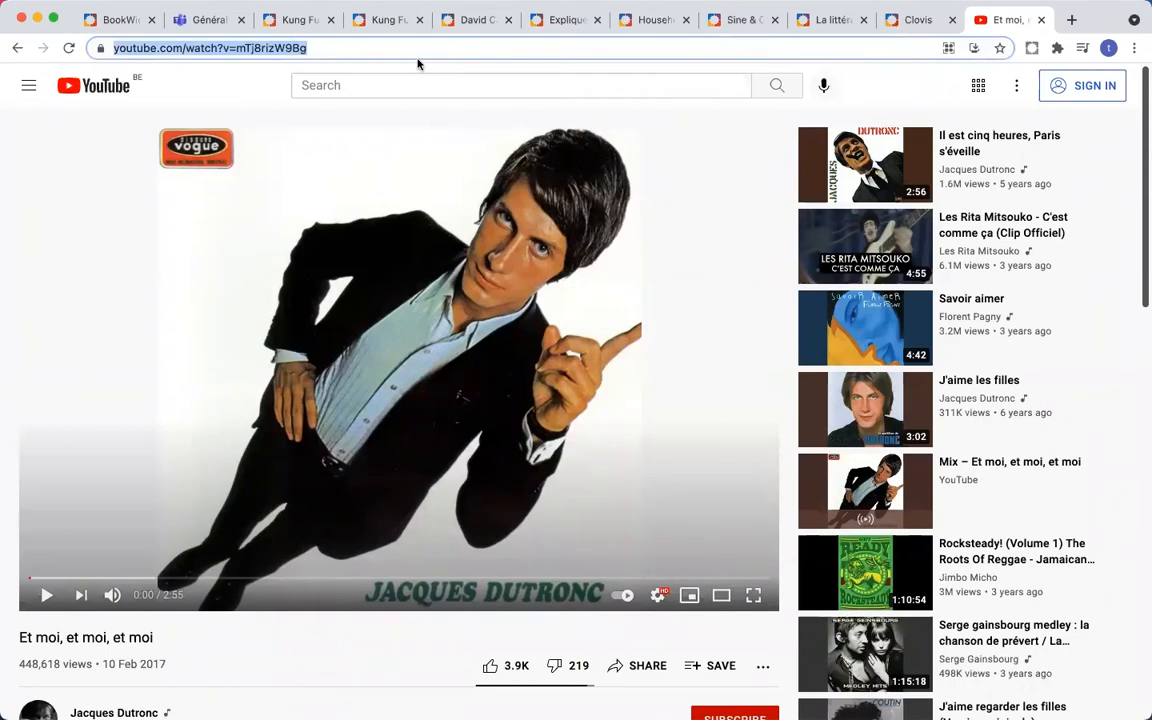
pyautogui.click(195, 21)
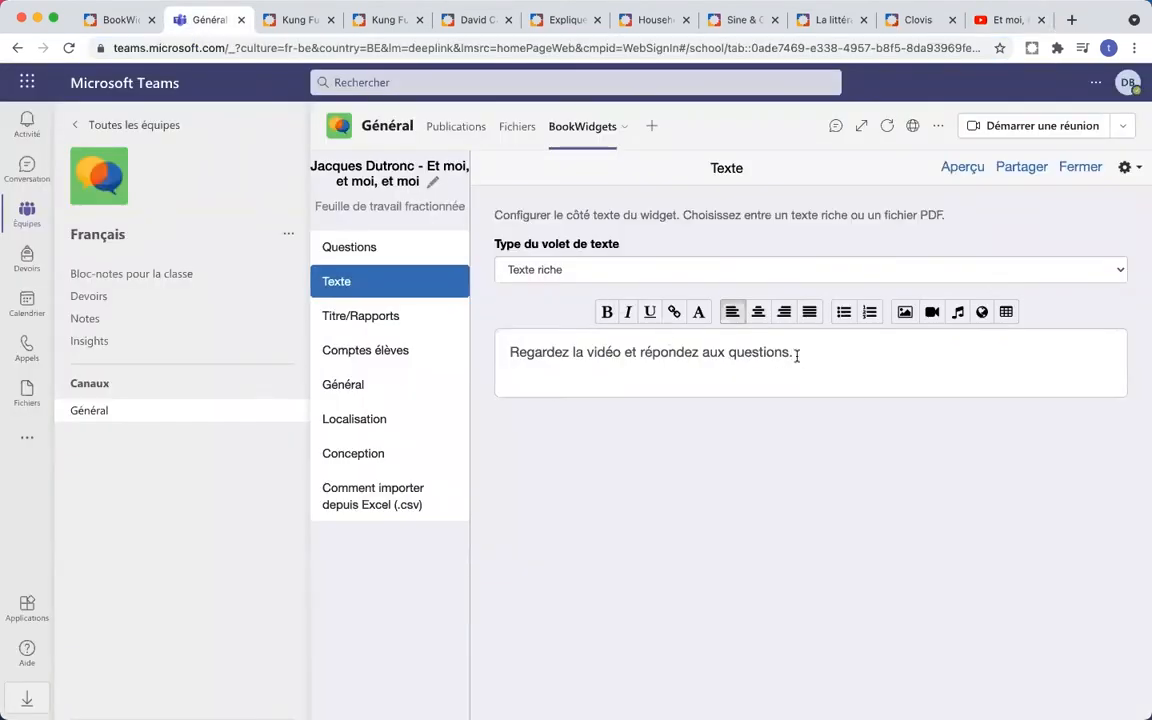
pyautogui.press('Return')
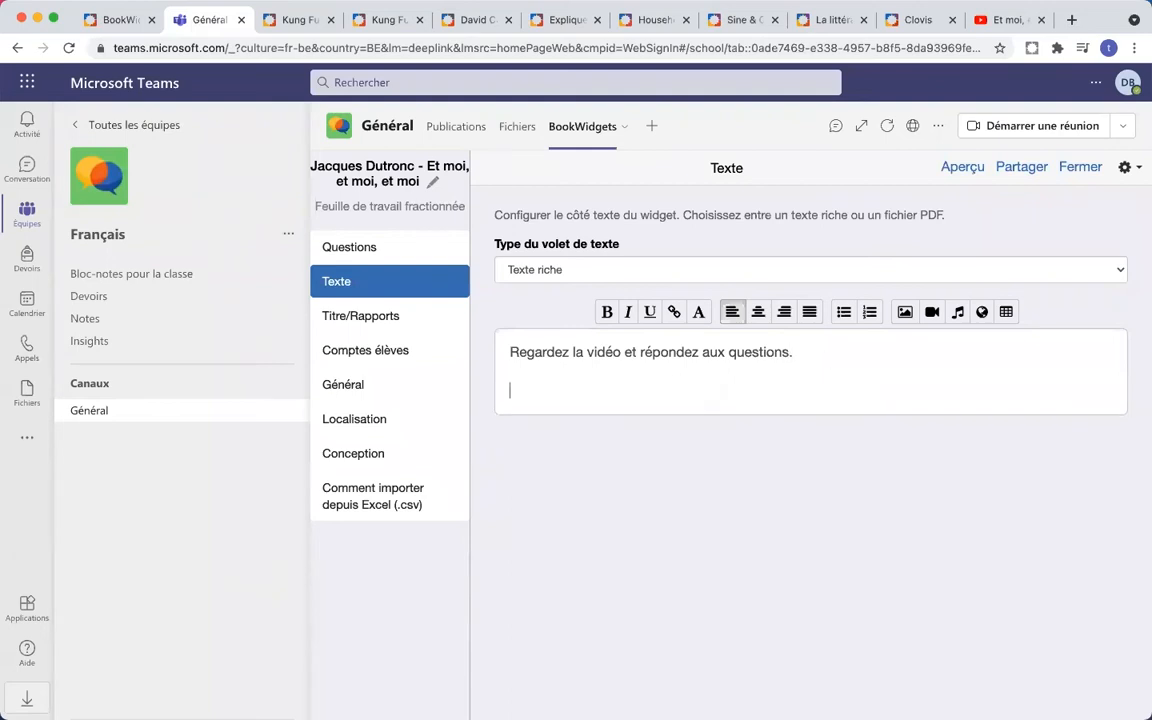
# - Embed the copied Et moi, et moi, et moi YouTube video and view the student preview
pyautogui.click(934, 313)
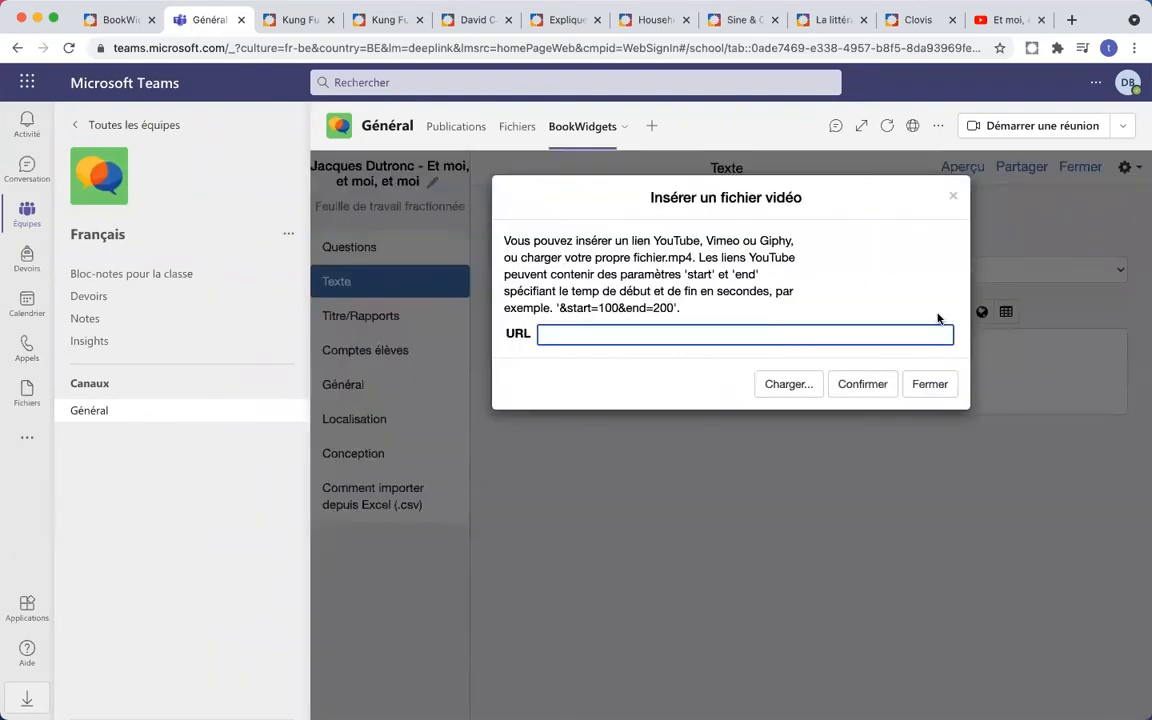
pyautogui.press('super+v')
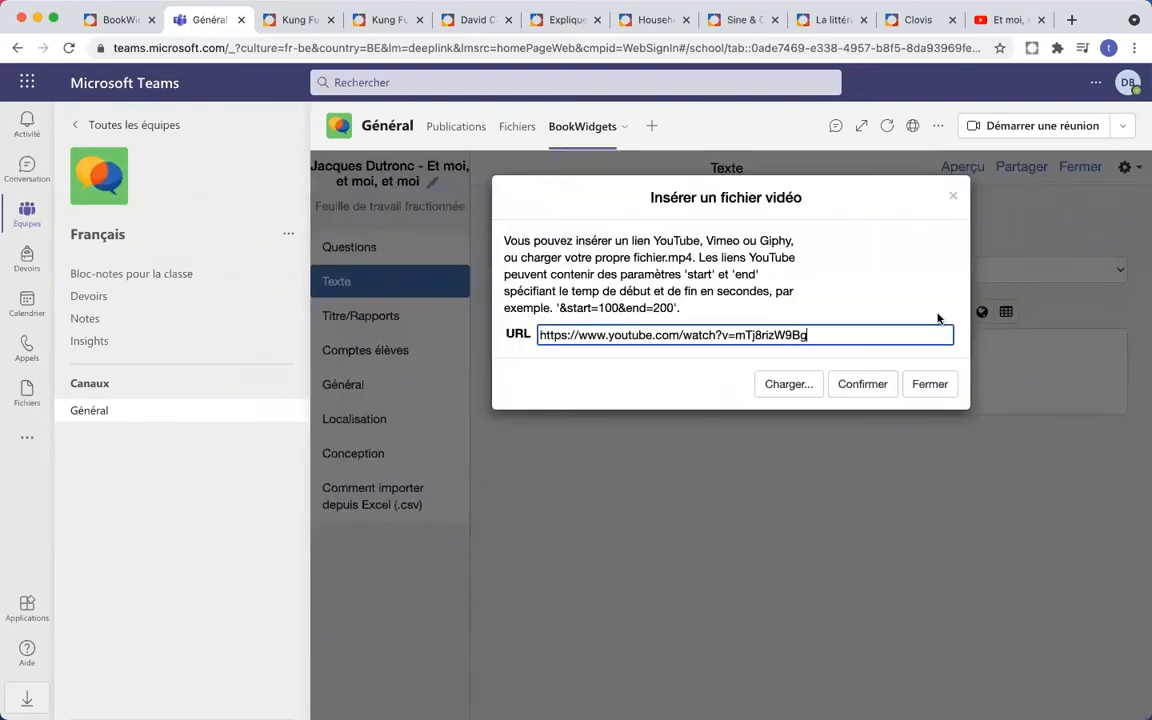
pyautogui.click(856, 392)
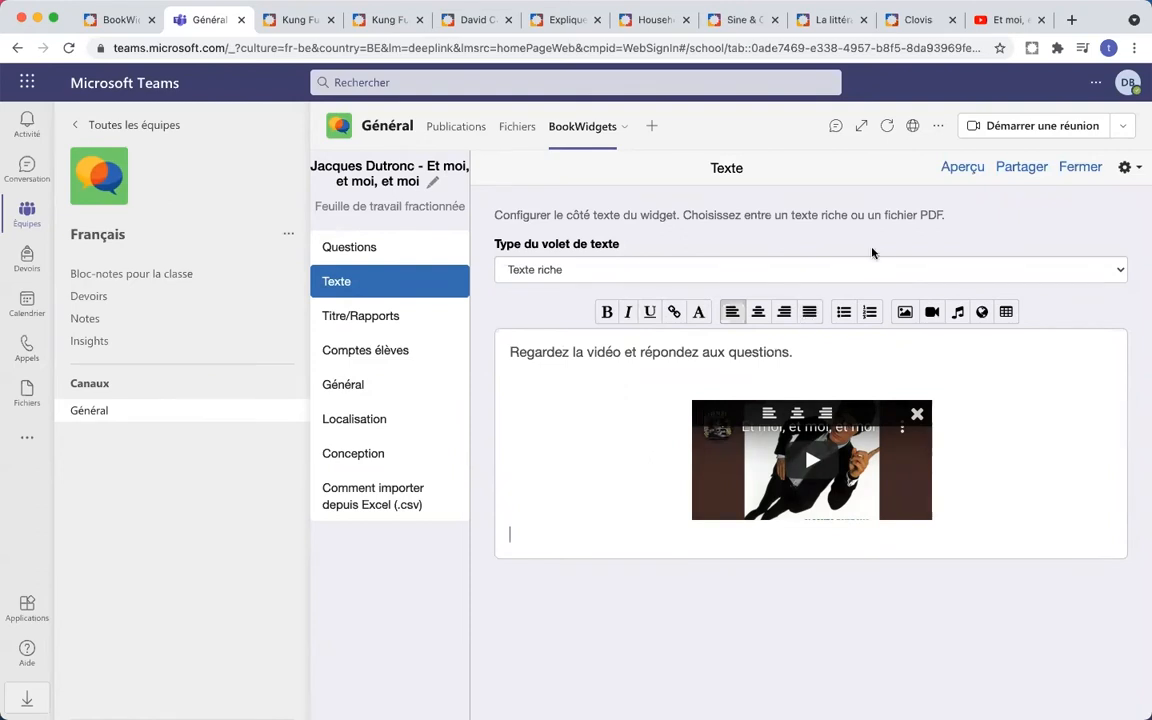
pyautogui.click(955, 170)
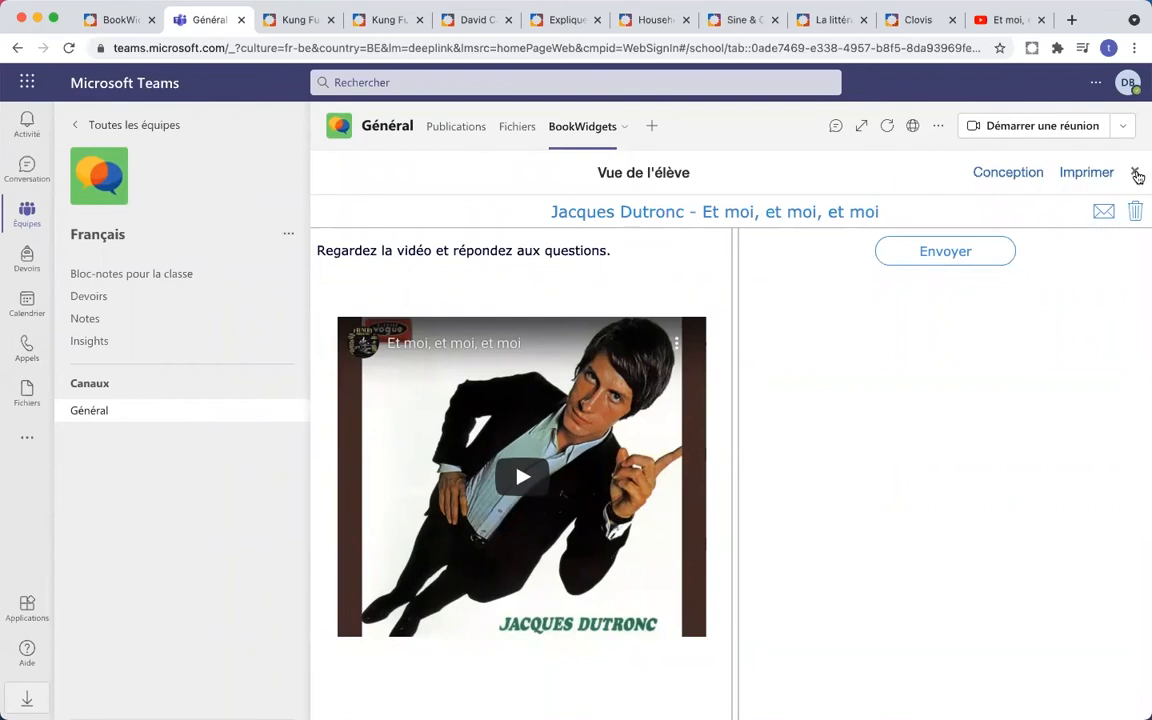
# - Make 'Regardez la vidéo et répondez aux questions.' bold and check it in the preview
pyautogui.click(1135, 172)
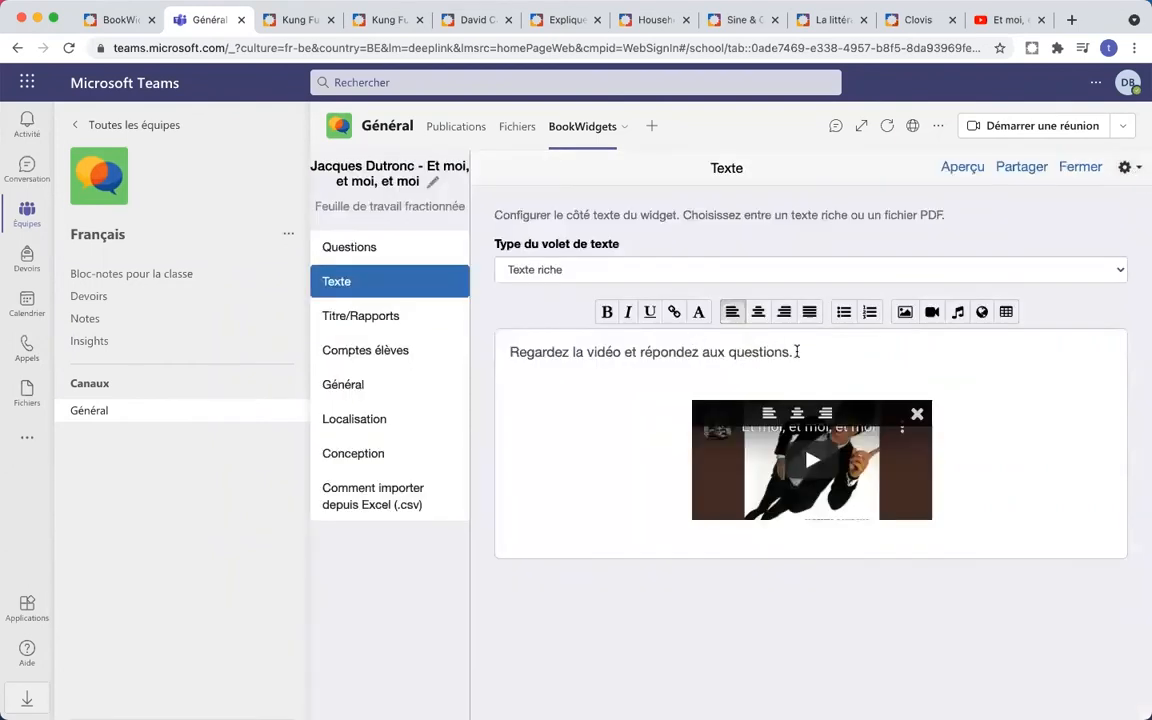
pyautogui.moveTo(797, 352); pyautogui.dragTo(510, 352)
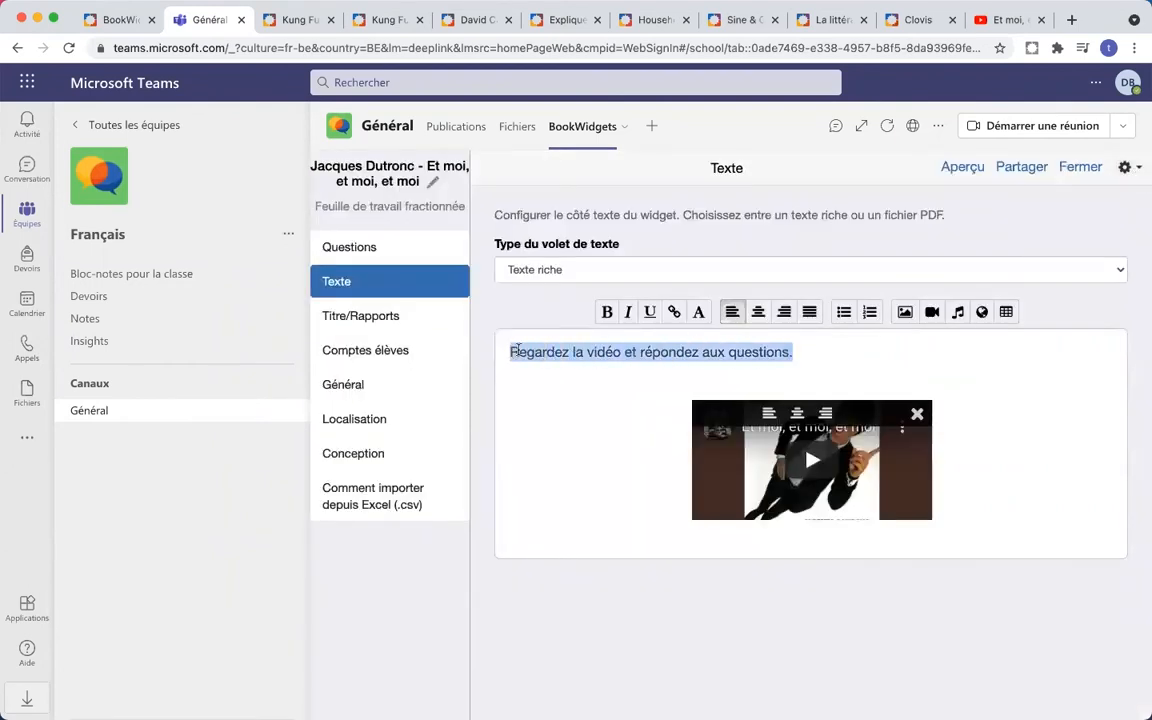
pyautogui.click(607, 312)
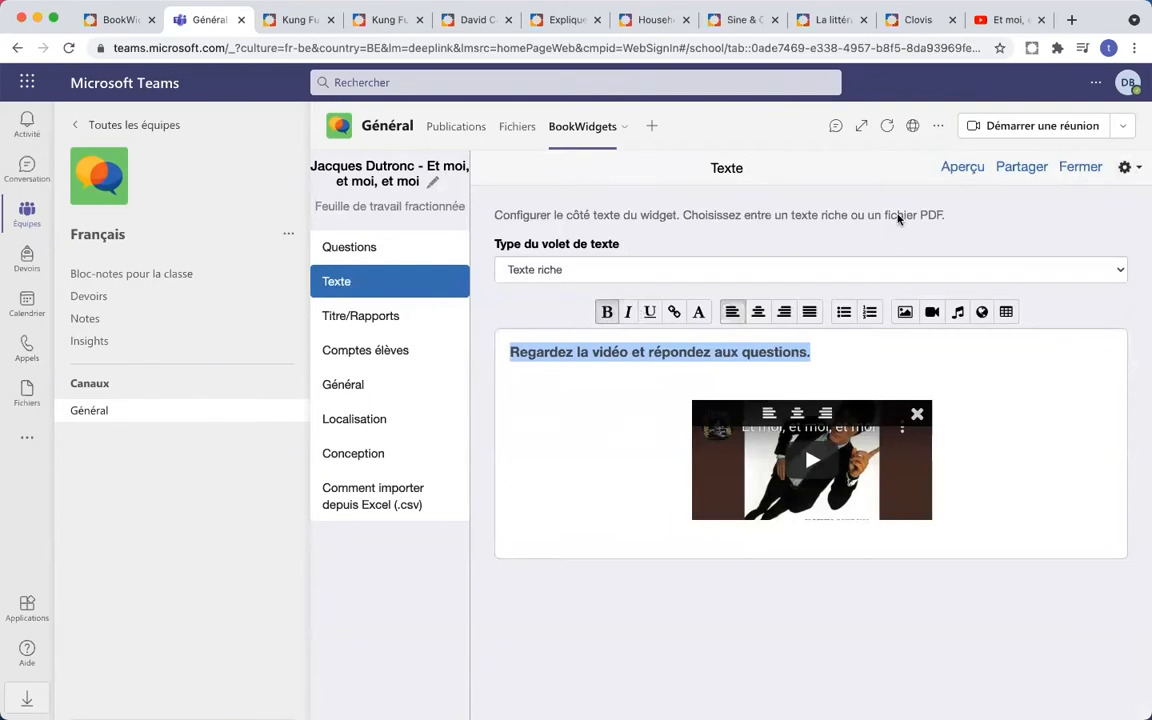
pyautogui.click(961, 167)
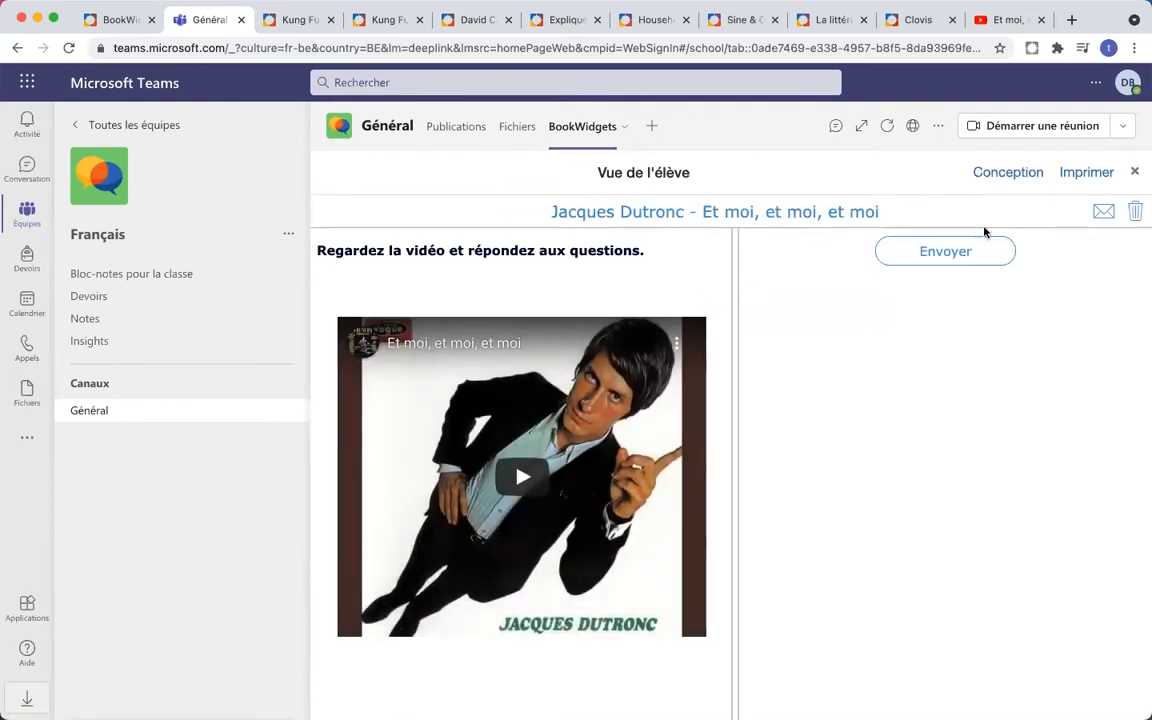
pyautogui.click(1136, 175)
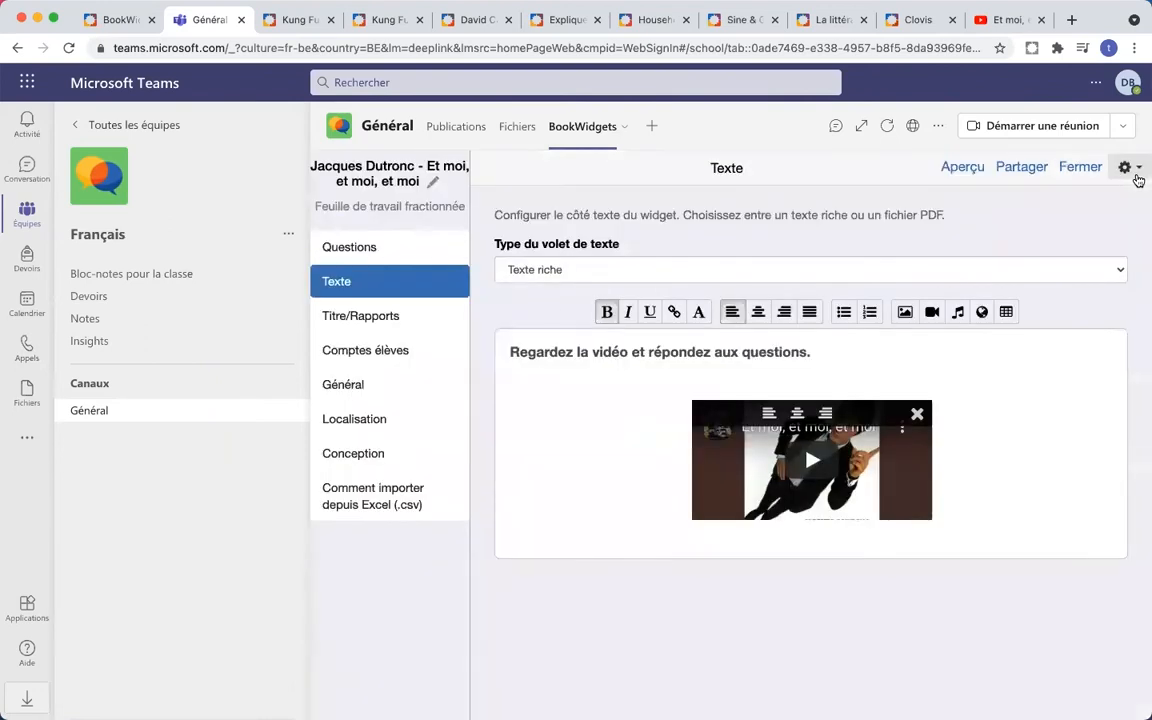
# - Add a question of type 'Question à choix multiple avec plusieurs bonnes réponses'
pyautogui.click(398, 248)
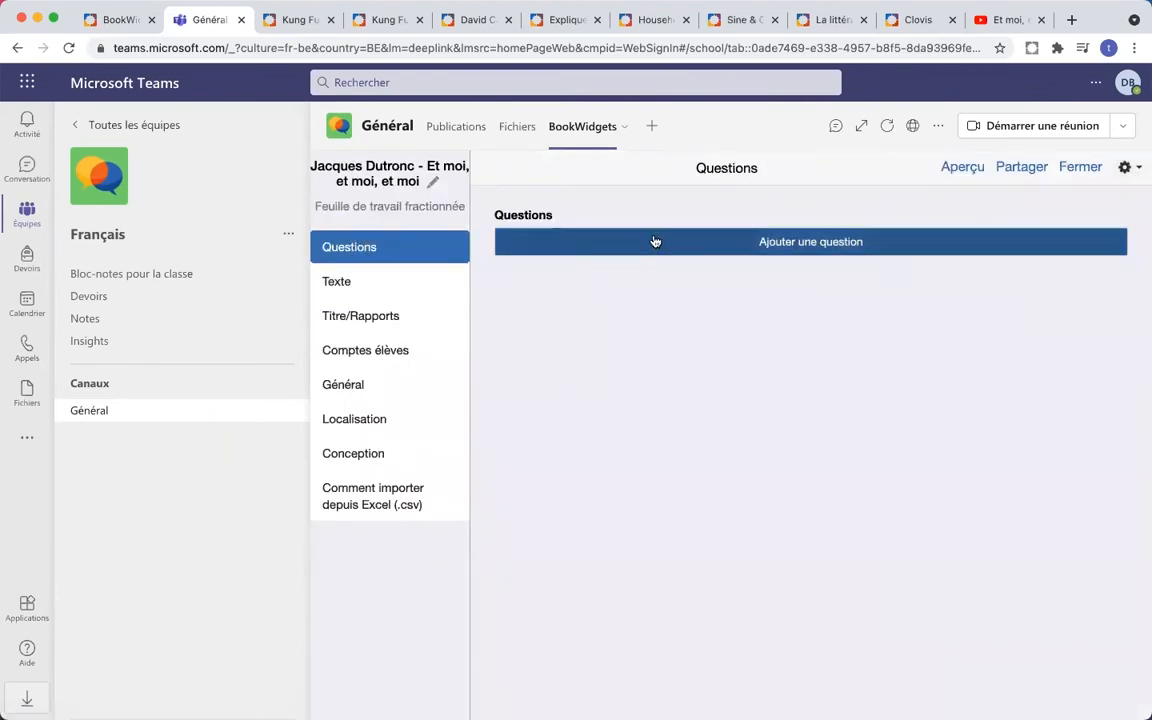
pyautogui.click(802, 245)
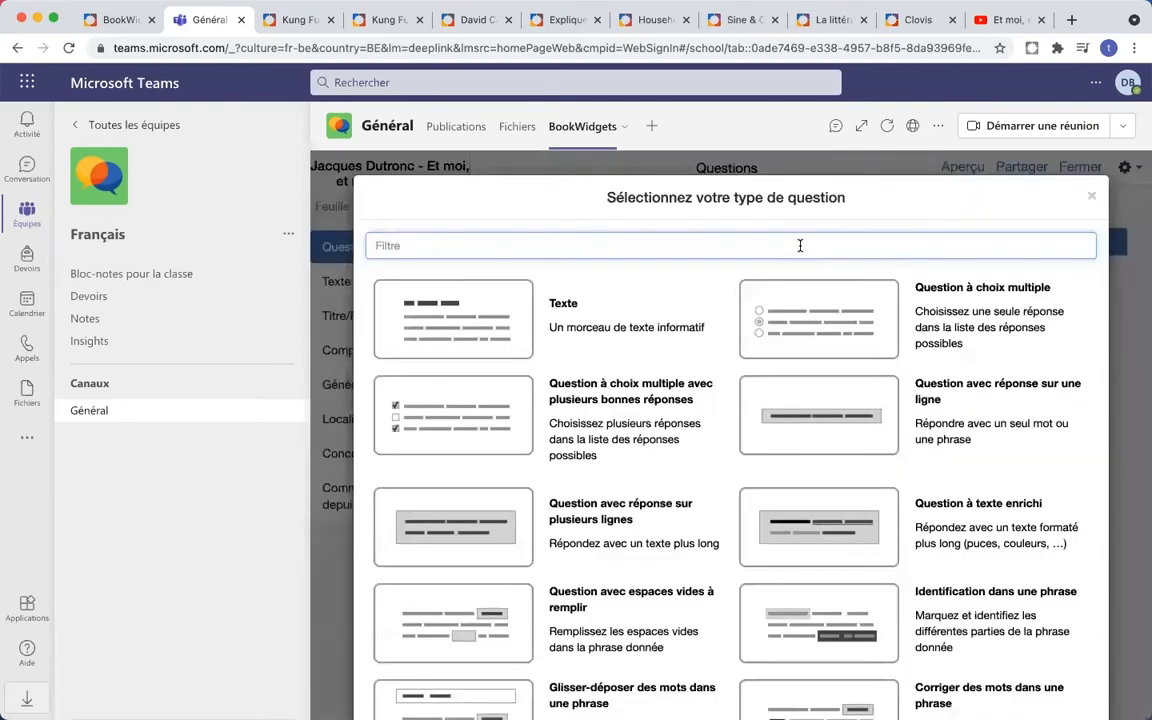
pyautogui.scroll(-2, 661, 312)
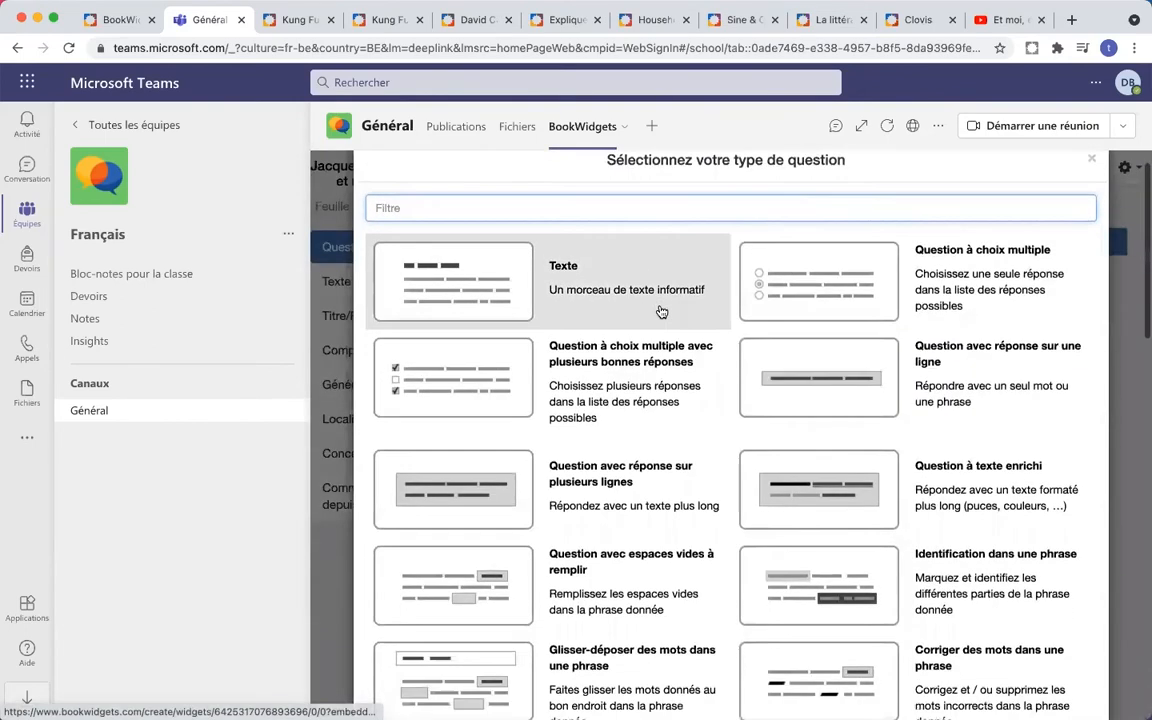
pyautogui.scroll(-10, 661, 312)
pyautogui.scroll(-7, 661, 312)
pyautogui.scroll(-2, 661, 312)
pyautogui.scroll(3, 661, 312)
pyautogui.scroll(8, 661, 312)
pyautogui.scroll(7, 661, 312)
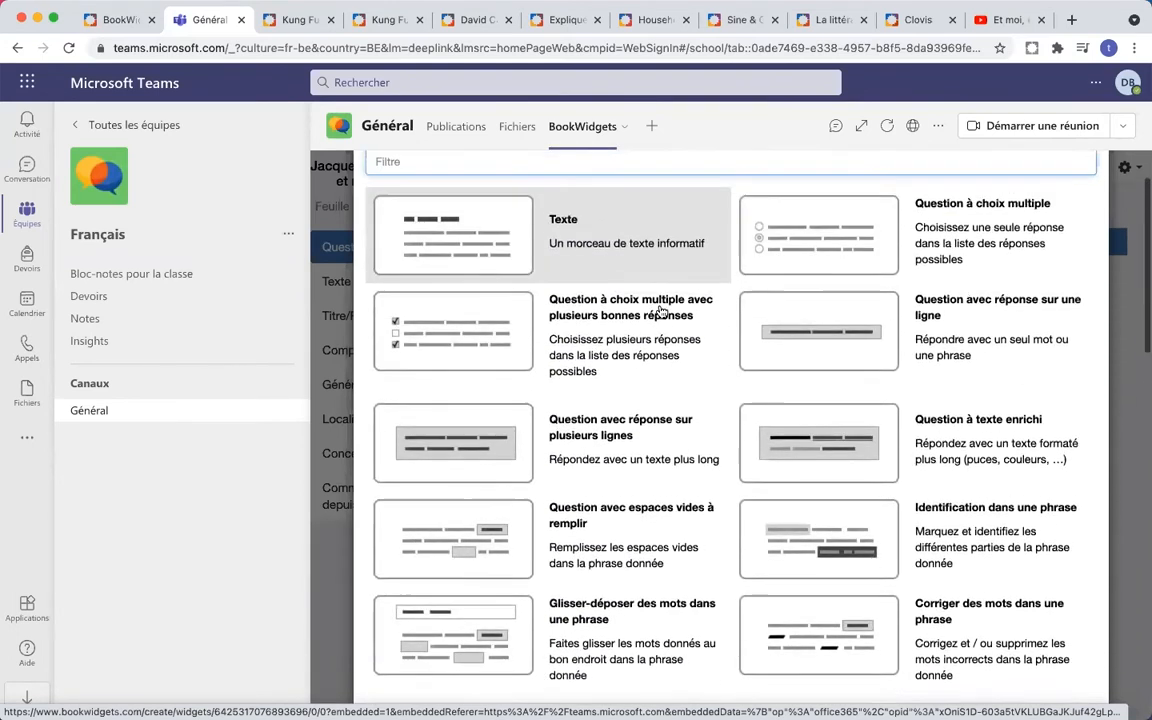
pyautogui.scroll(2, 661, 312)
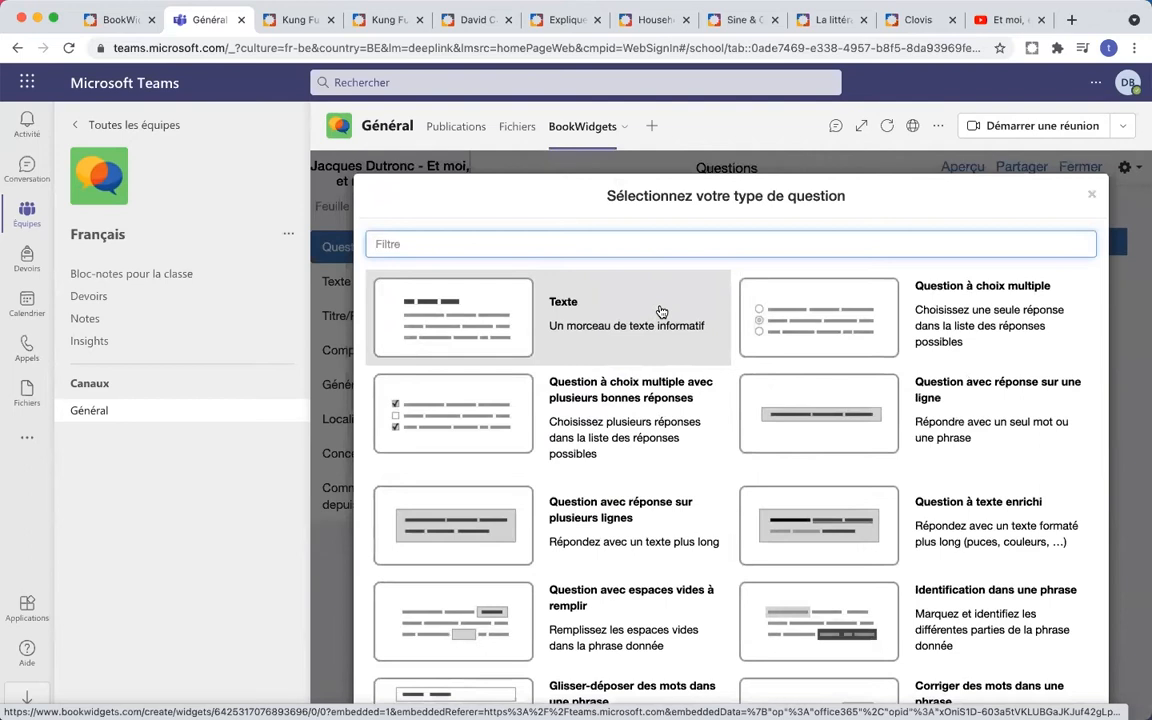
pyautogui.scroll(-1, 661, 312)
pyautogui.scroll(-1, 661, 312)
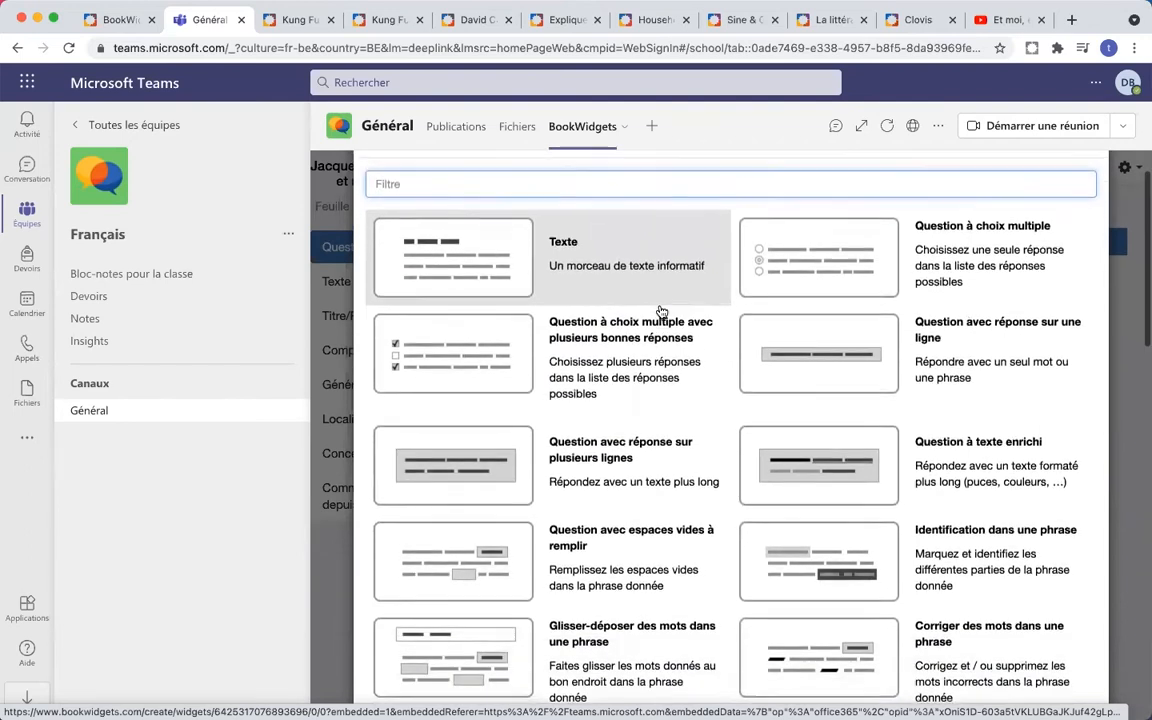
pyautogui.scroll(-1, 661, 312)
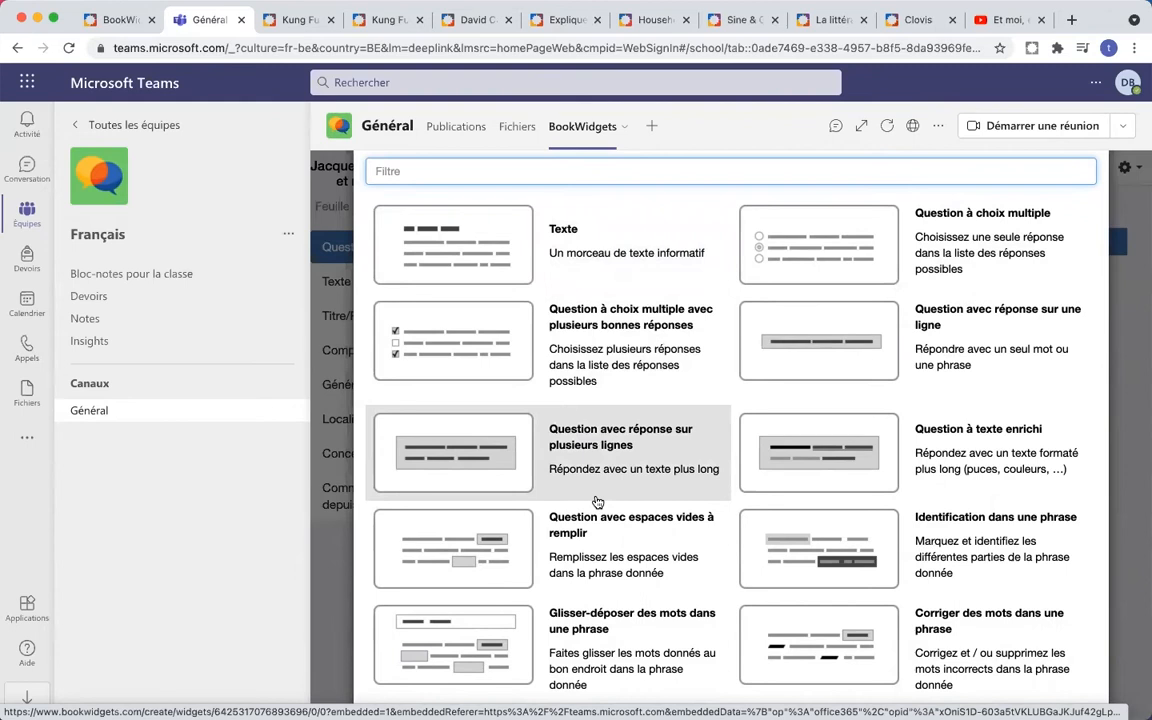
pyautogui.scroll(-3, 620, 450)
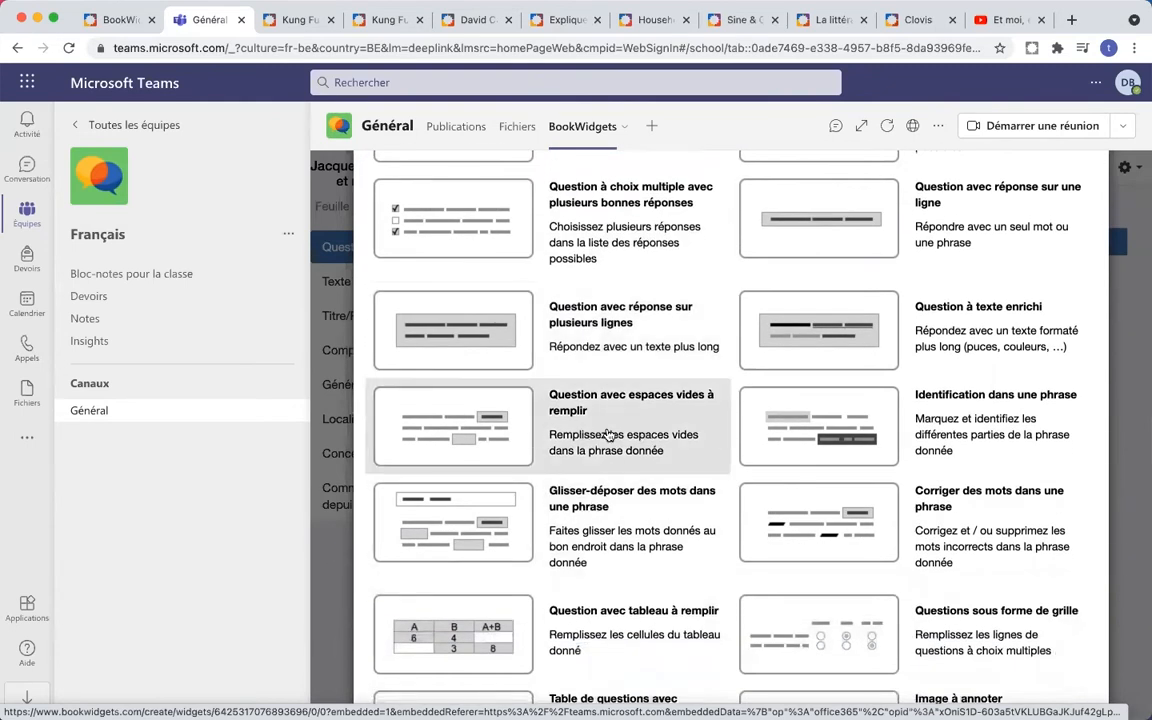
pyautogui.scroll(-2, 652, 433)
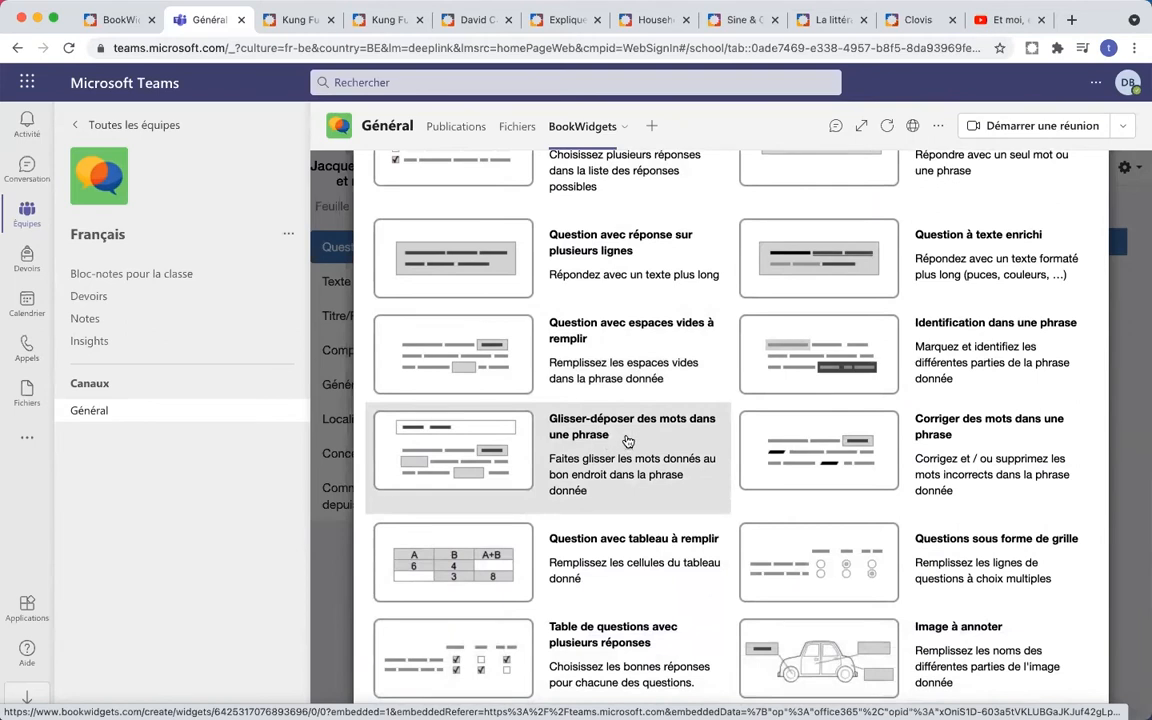
pyautogui.scroll(5, 588, 443)
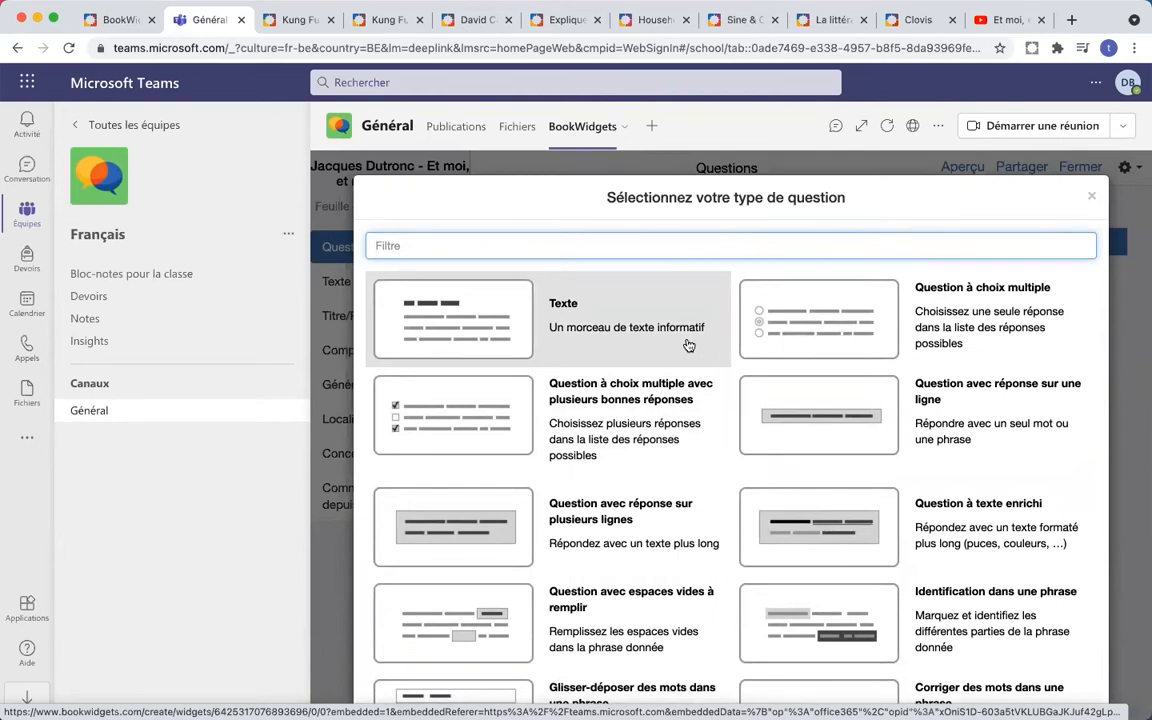
pyautogui.click(632, 409)
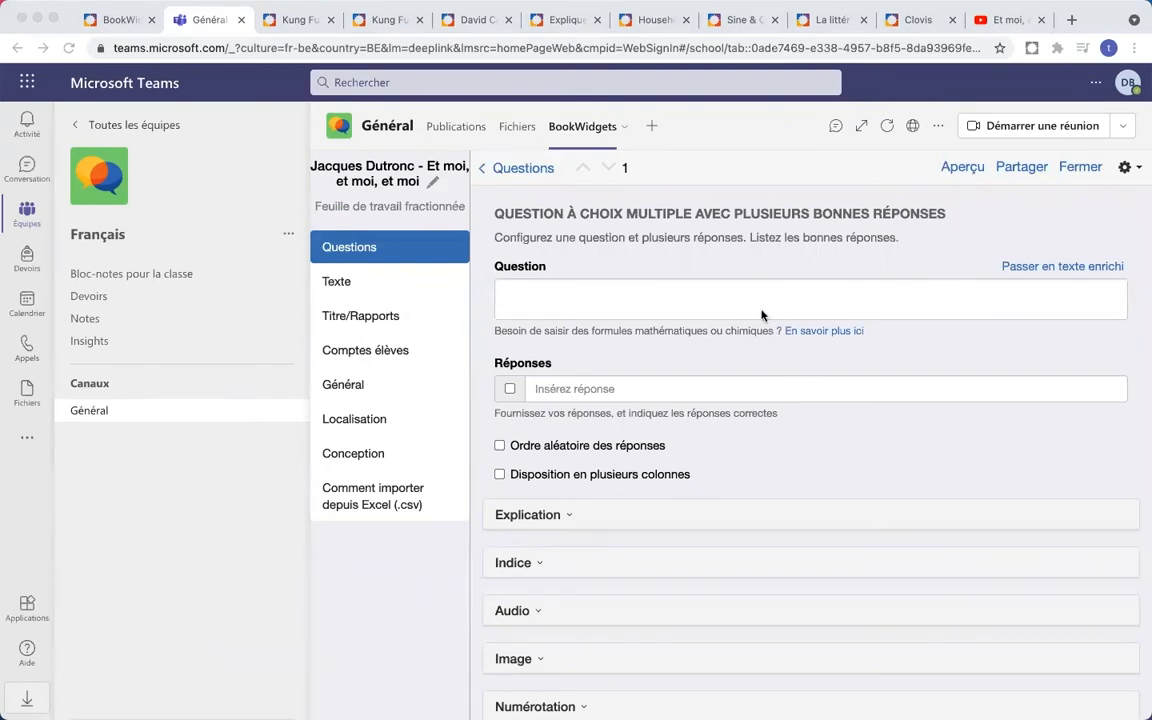
# - Enter the question 'Vous entendez quels instruments de musique?'
pyautogui.click(675, 309)
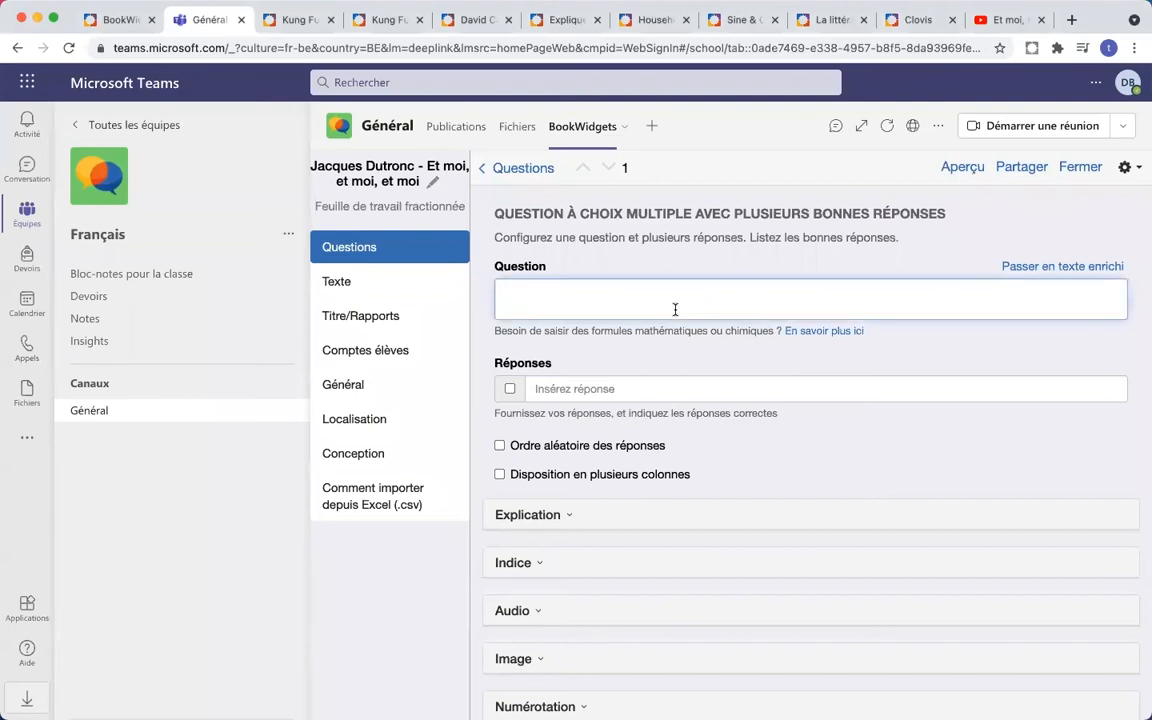
pyautogui.write('Vous entendez quels instruments de musique?')
pyautogui.press('BackSpace')
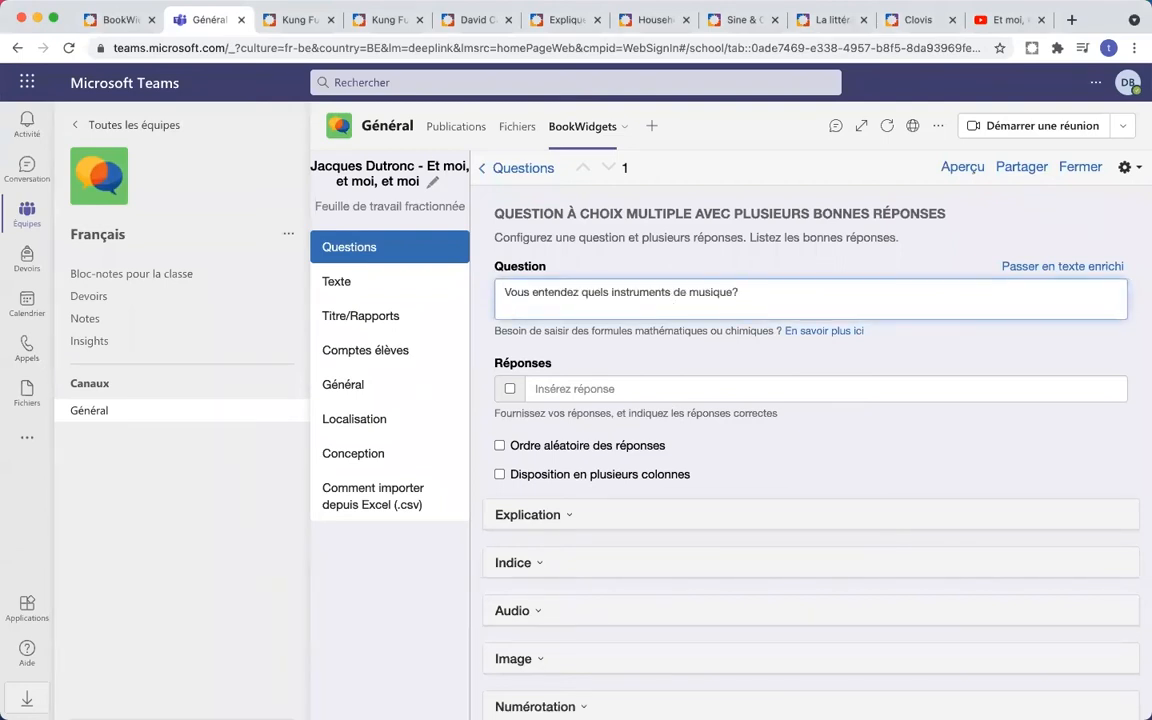
# - Fill in the answers une guitare, une batterie, une flûte, un violon, un chanteur, un piano
pyautogui.click(580, 392)
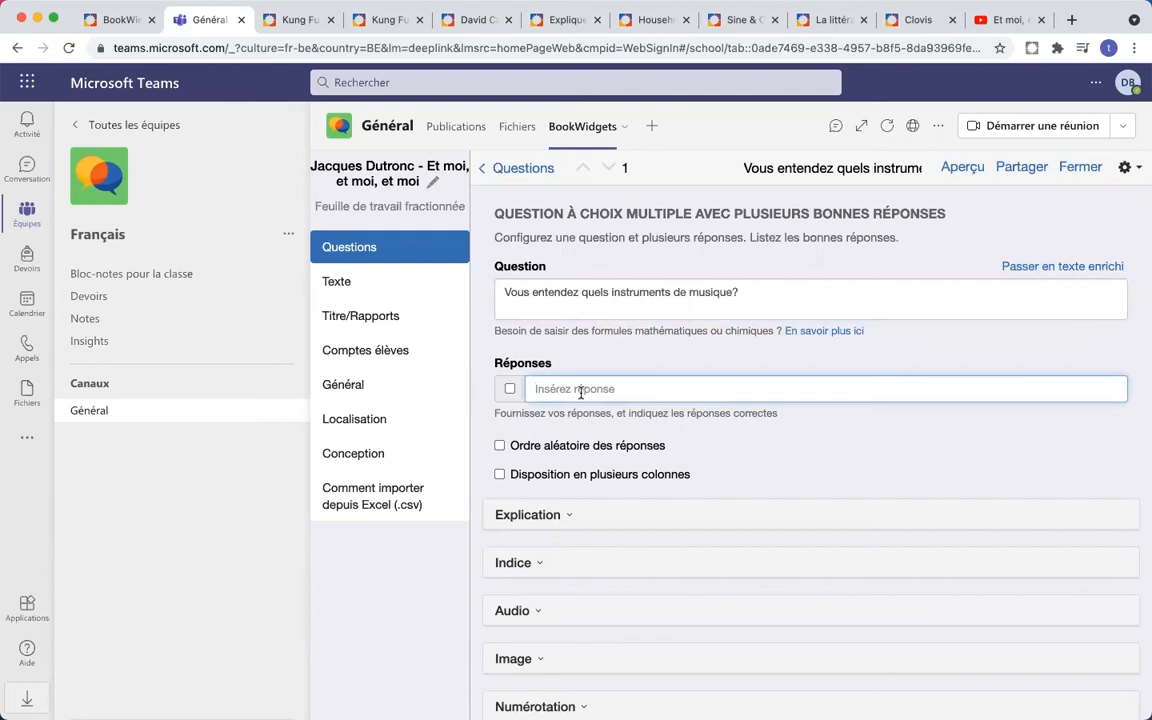
pyautogui.write('une gruitare')
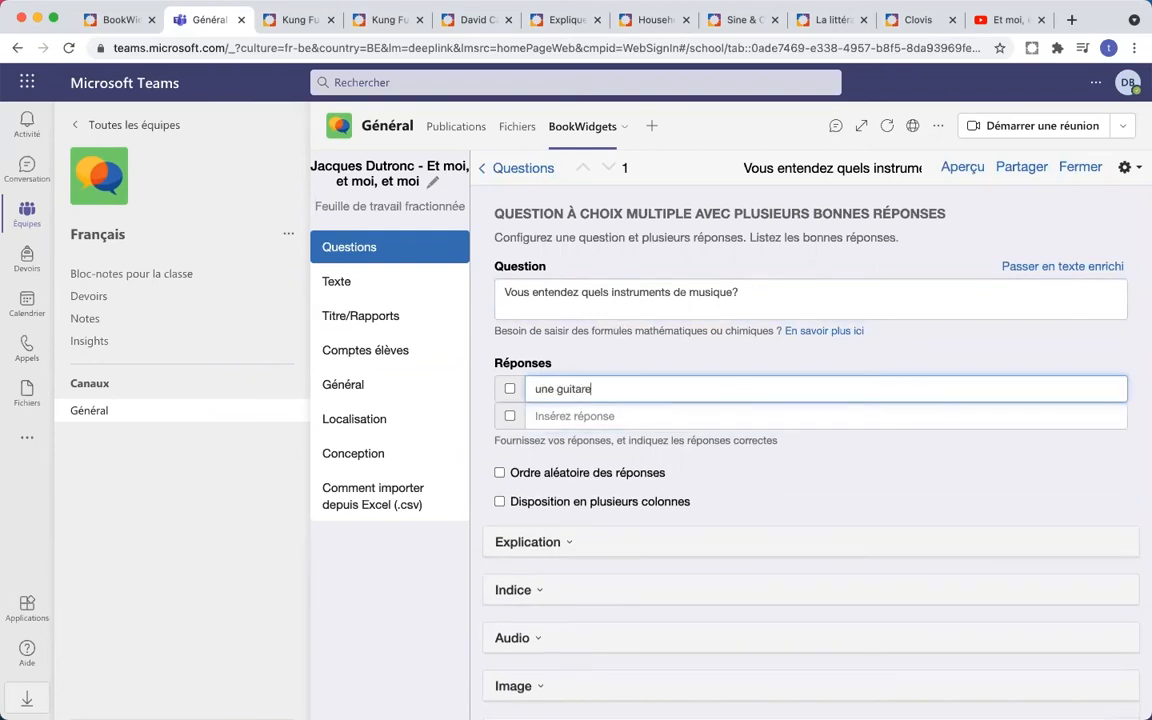
pyautogui.press('Tab')
pyautogui.press('Tab')
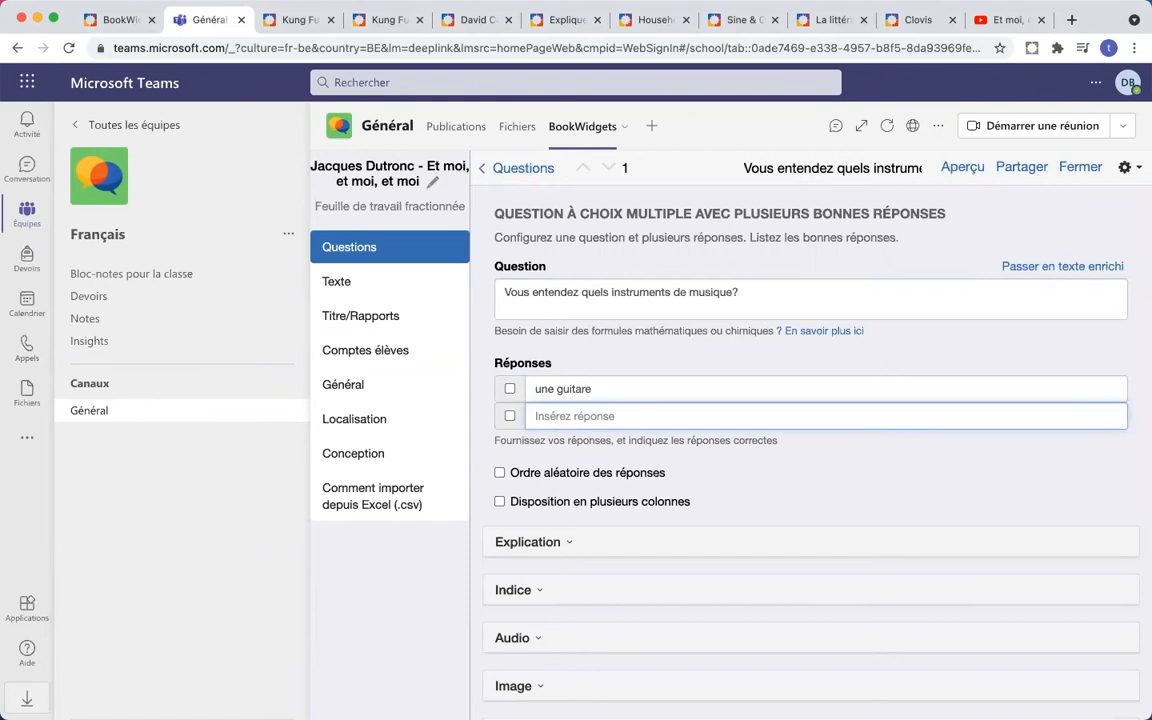
pyautogui.write('une batterie')
pyautogui.press('Tab')
pyautogui.press('Tab')
pyautogui.write('une ')
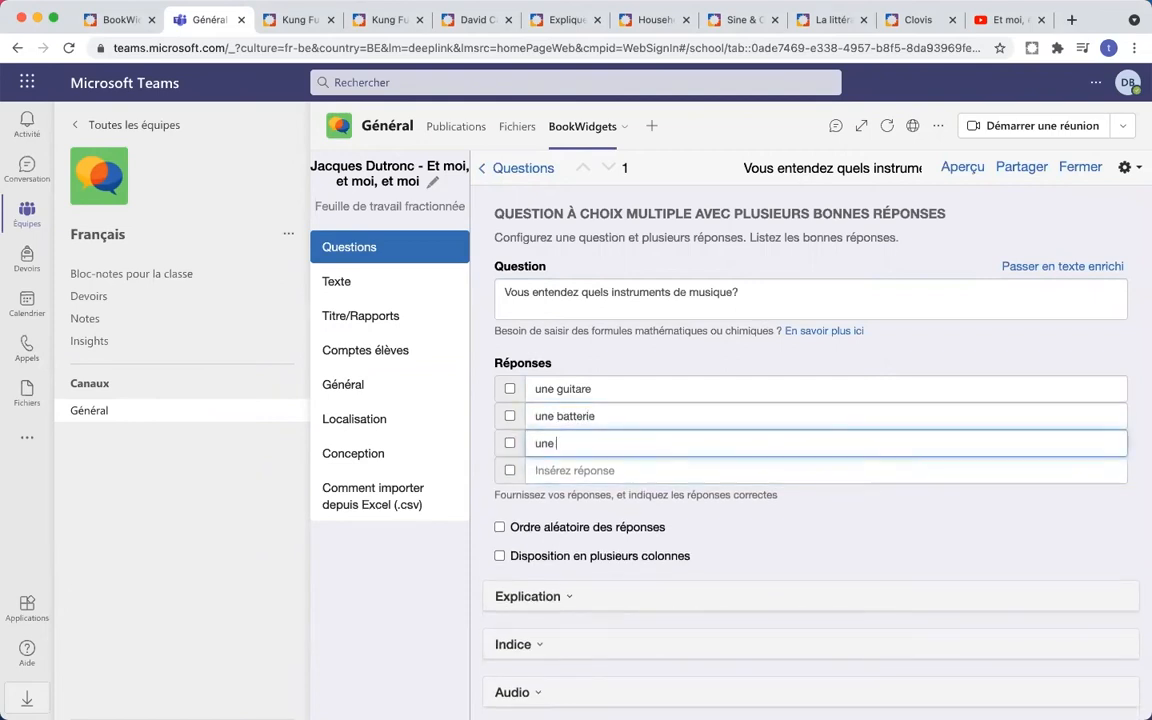
pyautogui.write('flût')
pyautogui.write('ûte')
pyautogui.press('Tab')
pyautogui.press('Tab')
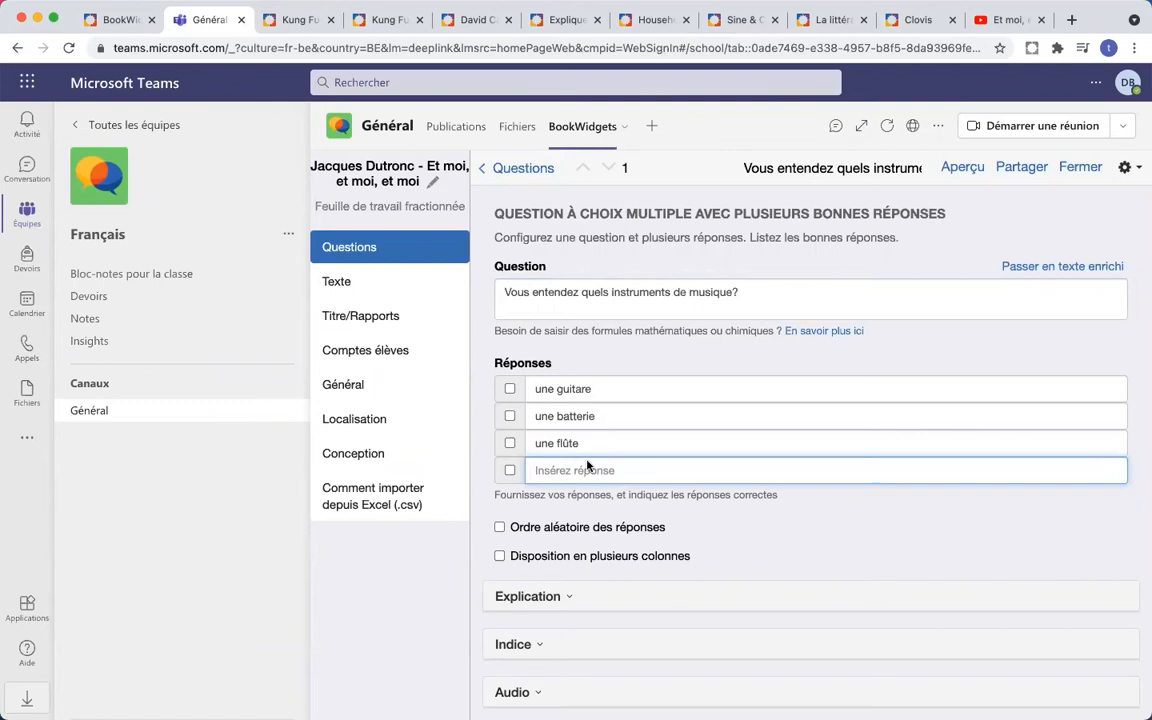
pyautogui.write('un vio')
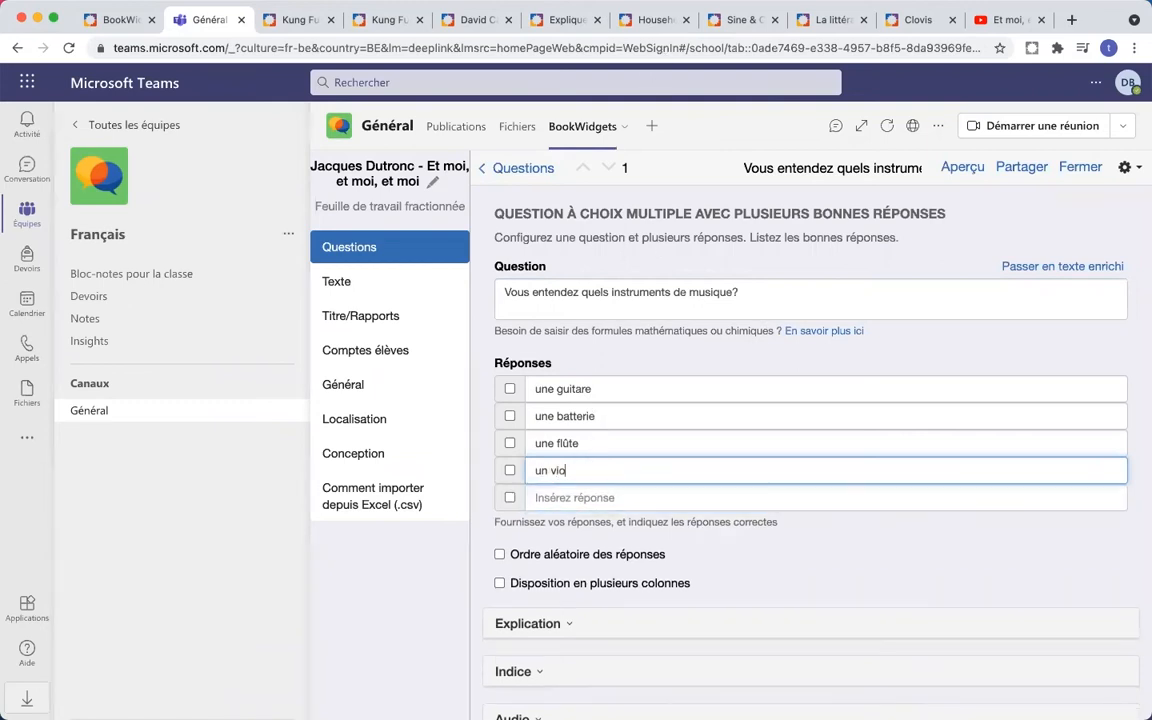
pyautogui.write('lon')
pyautogui.press('Tab')
pyautogui.press('Tab')
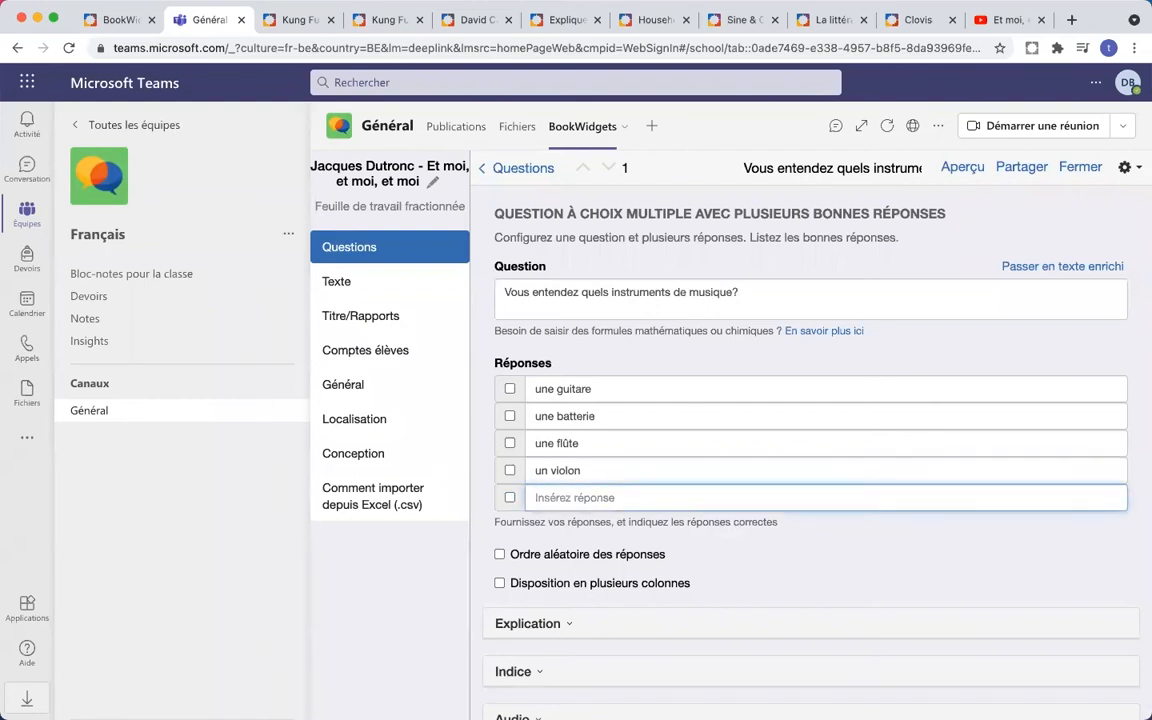
pyautogui.write('u')
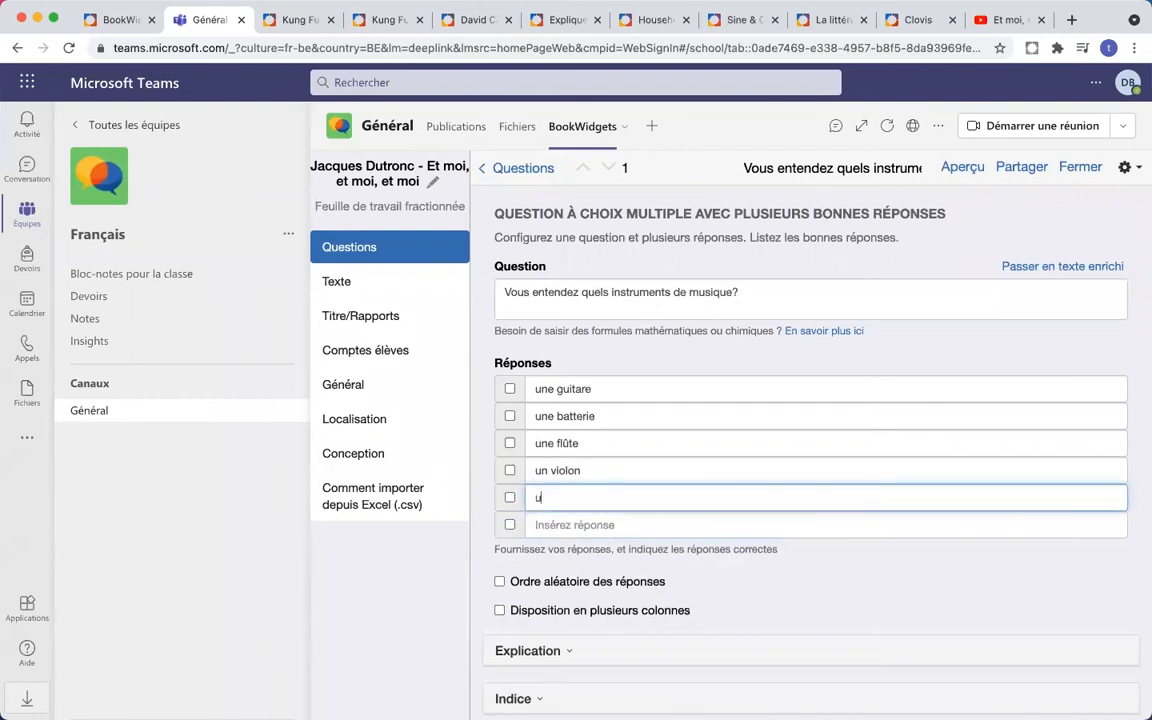
pyautogui.write('n chanteur')
pyautogui.click(566, 522)
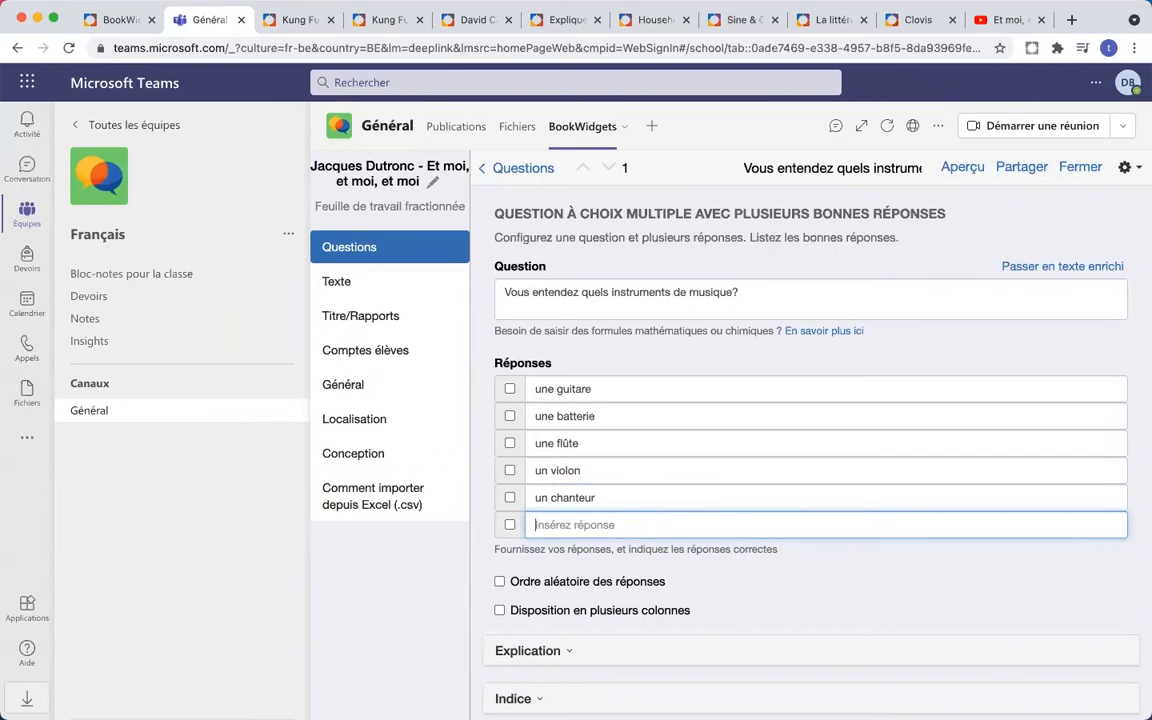
pyautogui.write('un piano')
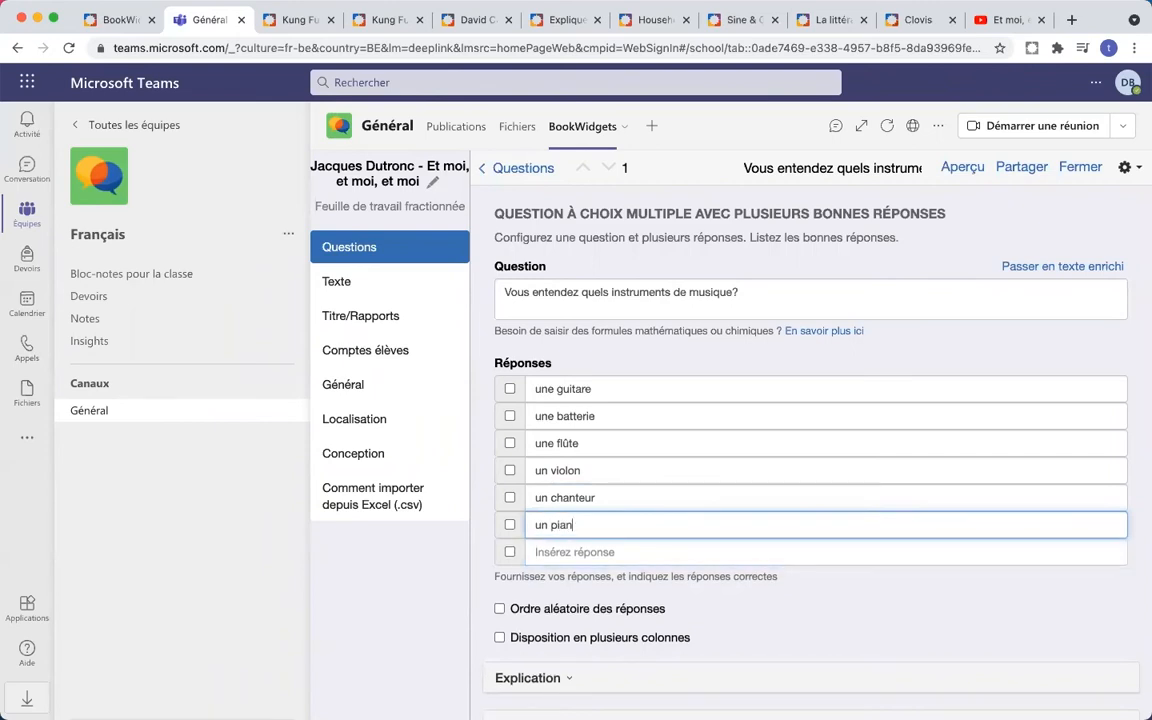
pyautogui.click(483, 561)
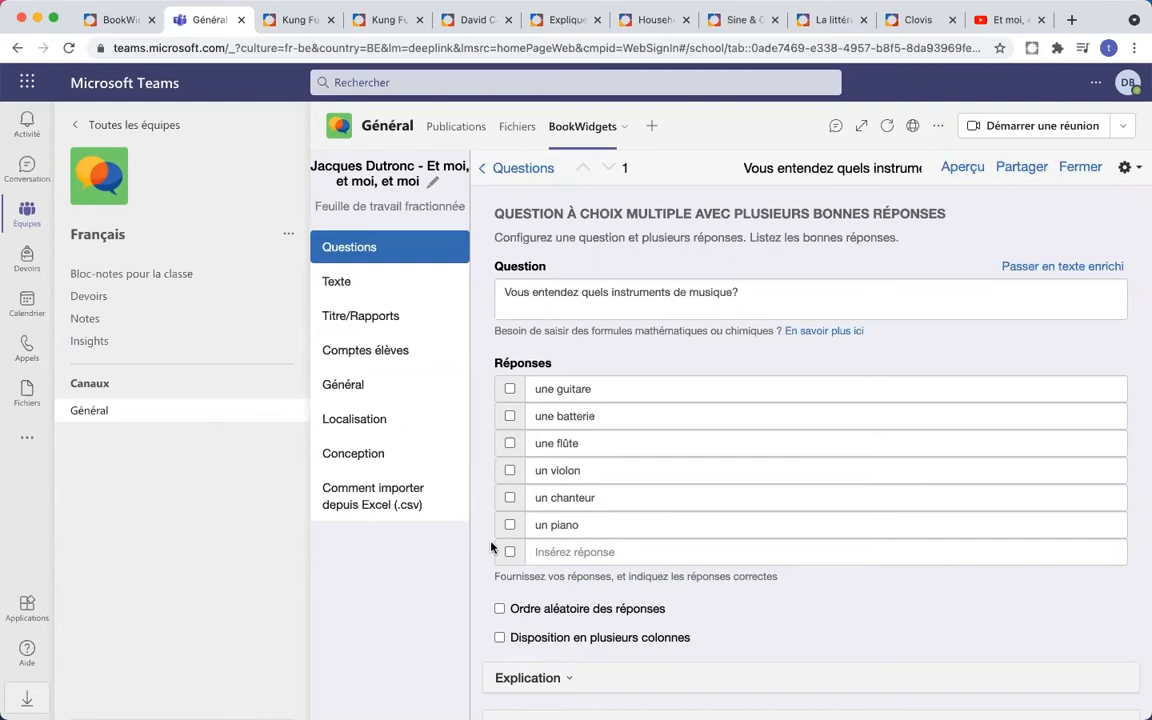
# - Mark une guitare, une batterie and un chanteur as the correct answers
pyautogui.click(509, 389)
pyautogui.click(509, 416)
pyautogui.click(510, 498)
pyautogui.scroll(-2, 739, 420)
pyautogui.scroll(2, 740, 419)
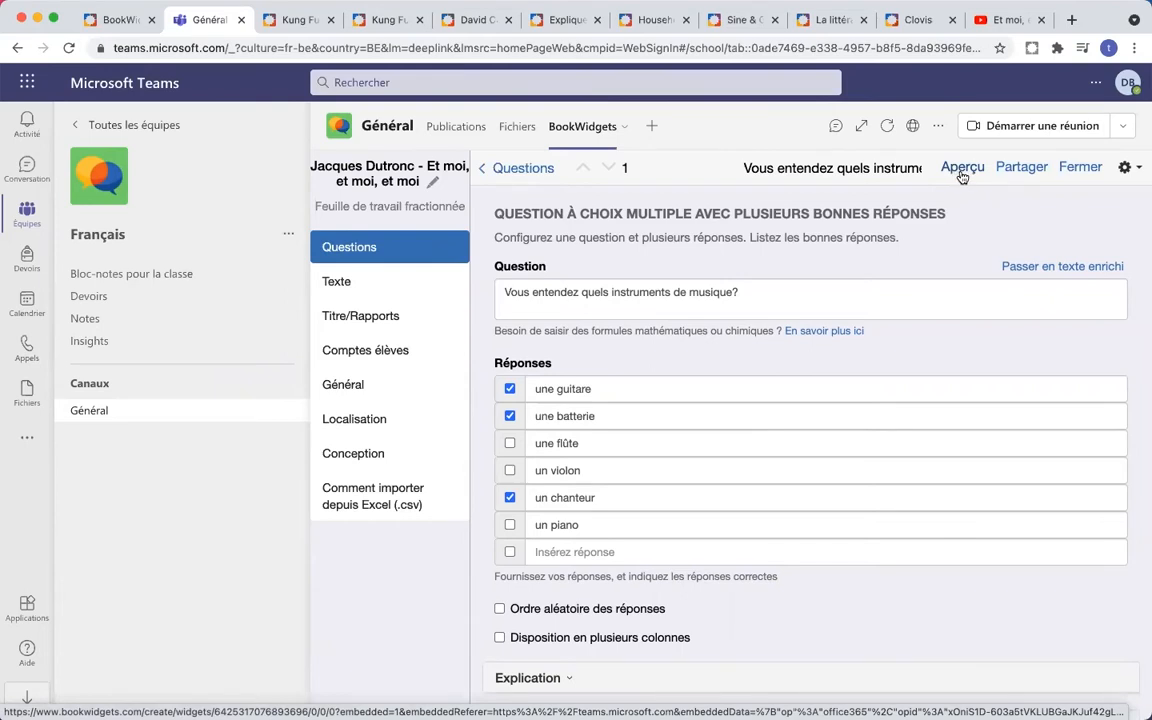
# - Turn on Ordre aléatoire for the answers and check the result in the student preview
pyautogui.click(961, 170)
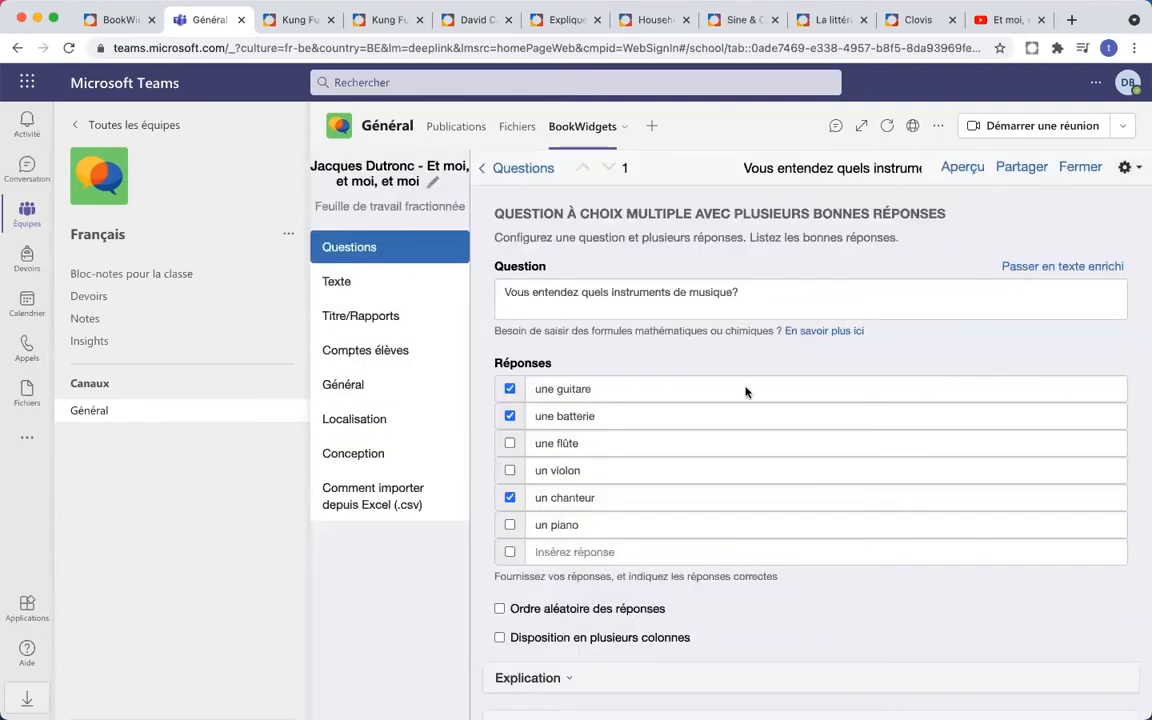
pyautogui.scroll(-3, 746, 391)
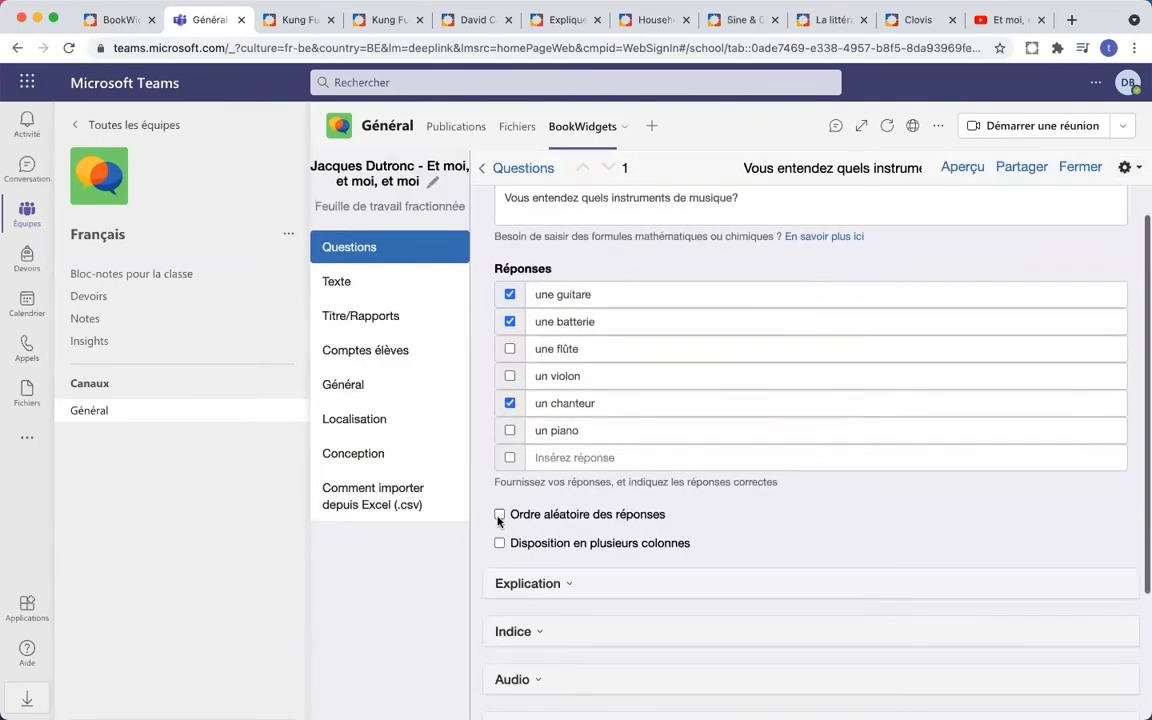
pyautogui.click(499, 516)
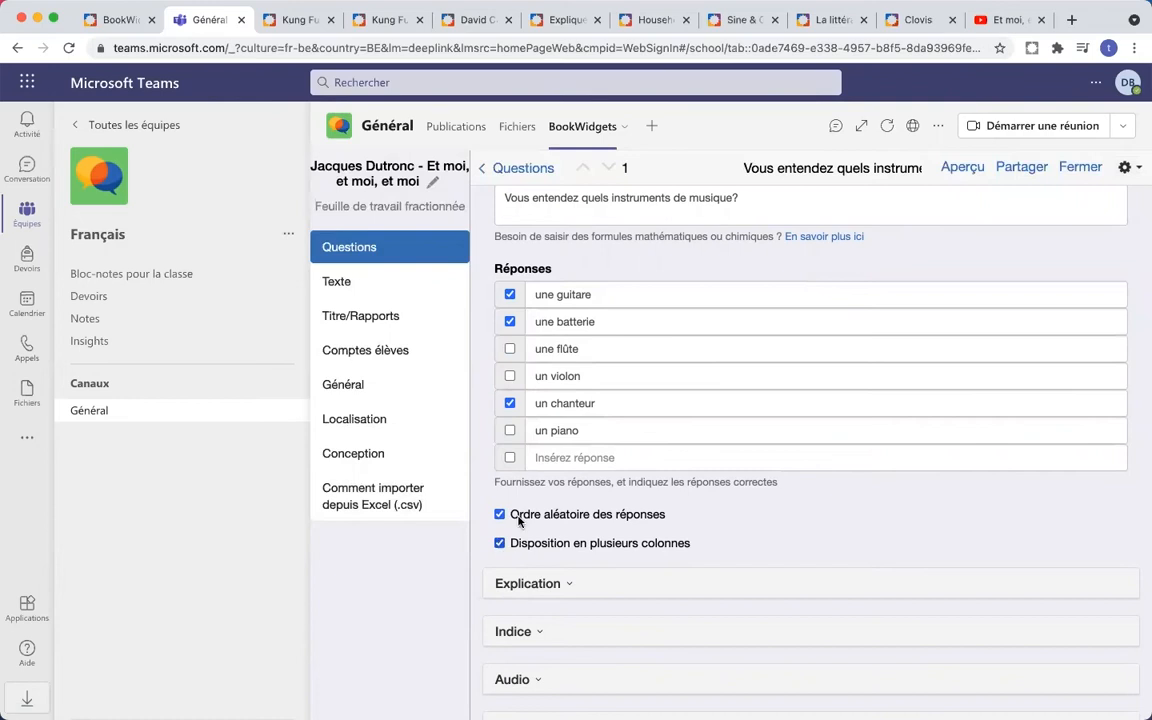
pyautogui.click(963, 168)
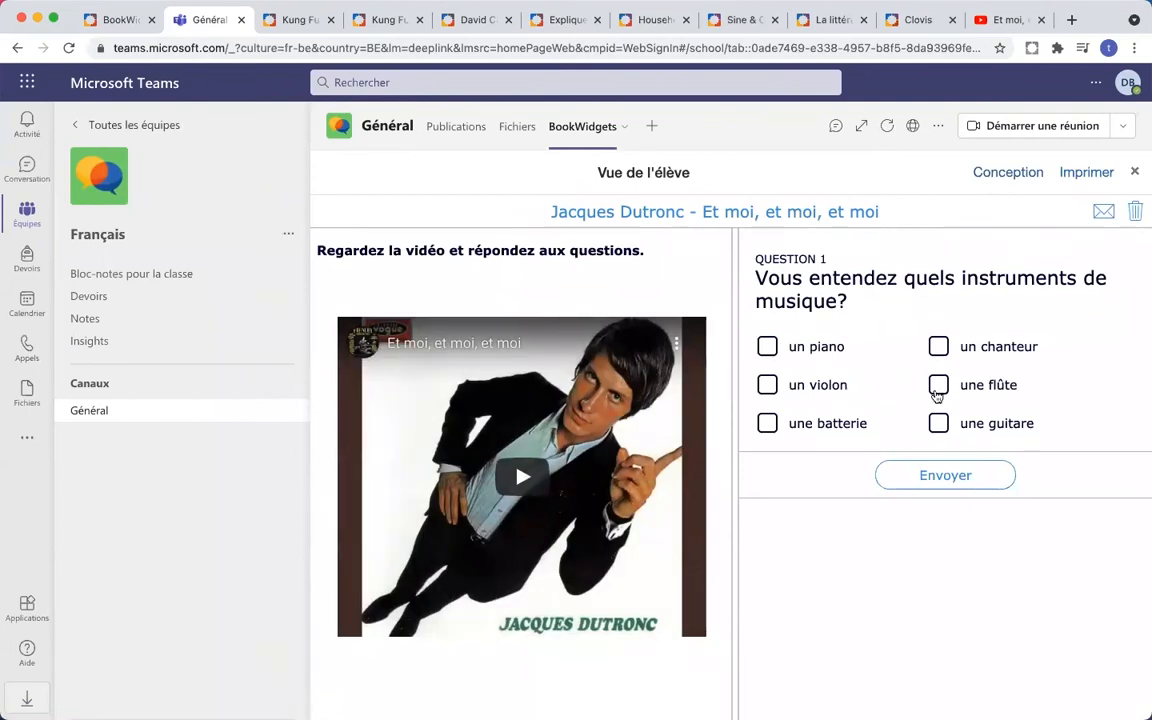
pyautogui.click(1137, 174)
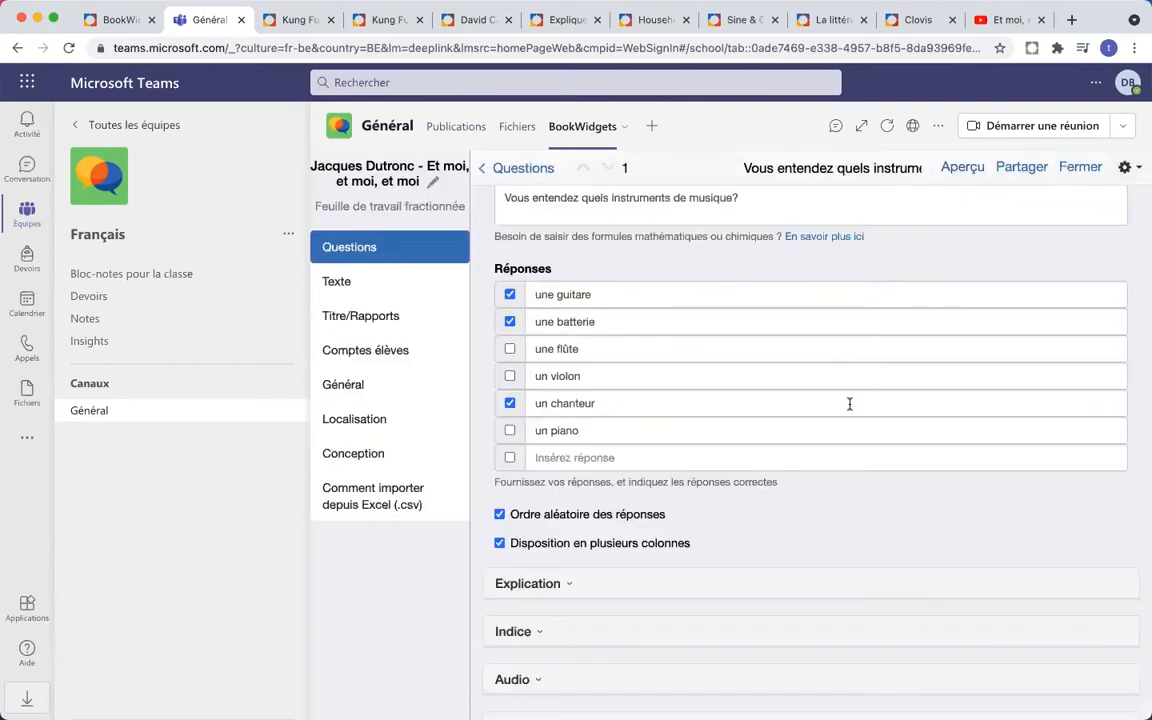
pyautogui.scroll(-4, 849, 404)
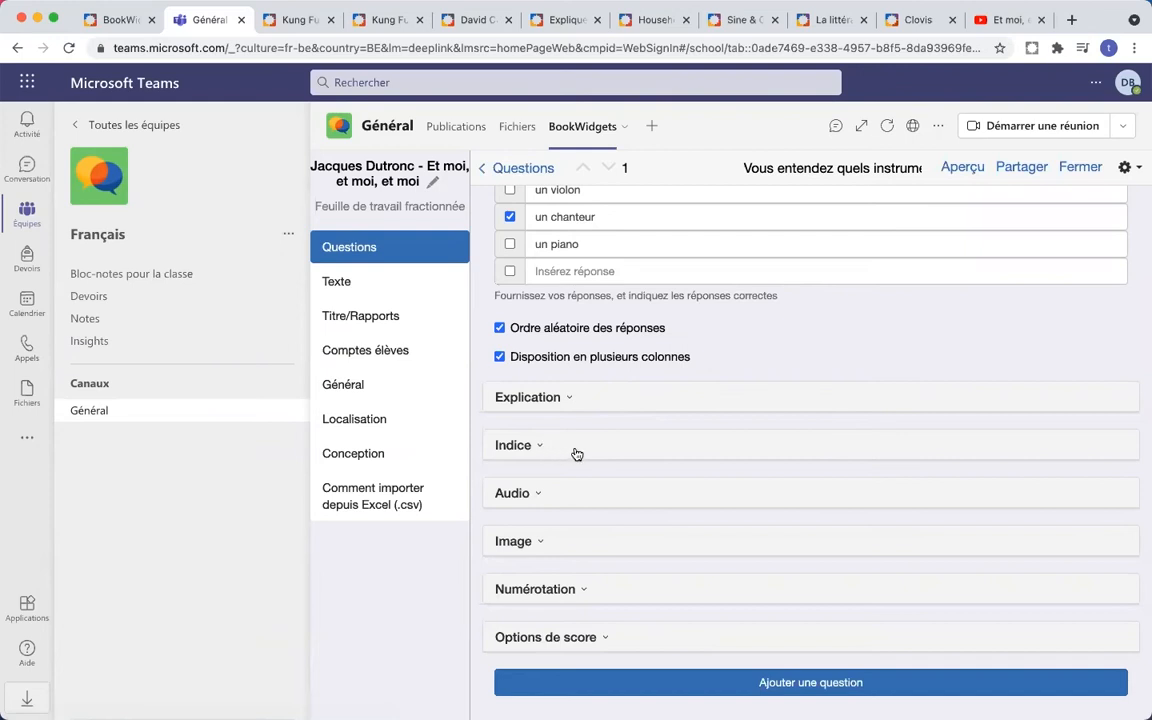
# - Open the question's Audio options without adding a clip, leaving the Image section collapsed
pyautogui.click(540, 496)
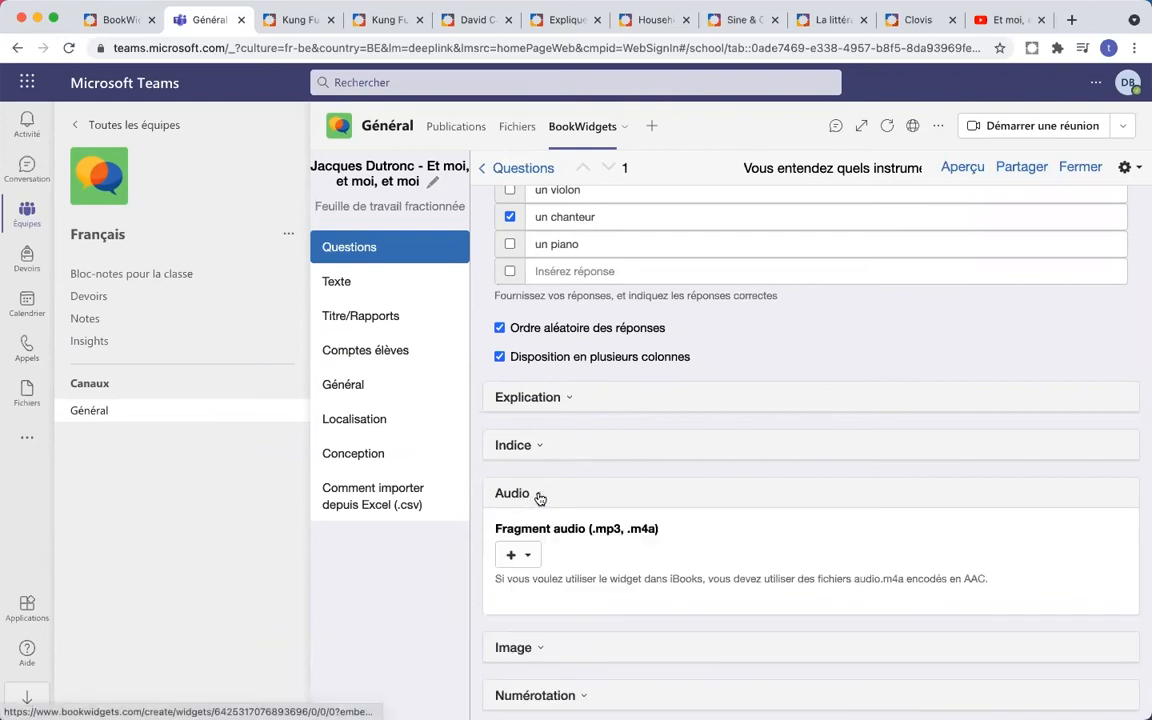
pyautogui.scroll(-3, 712, 538)
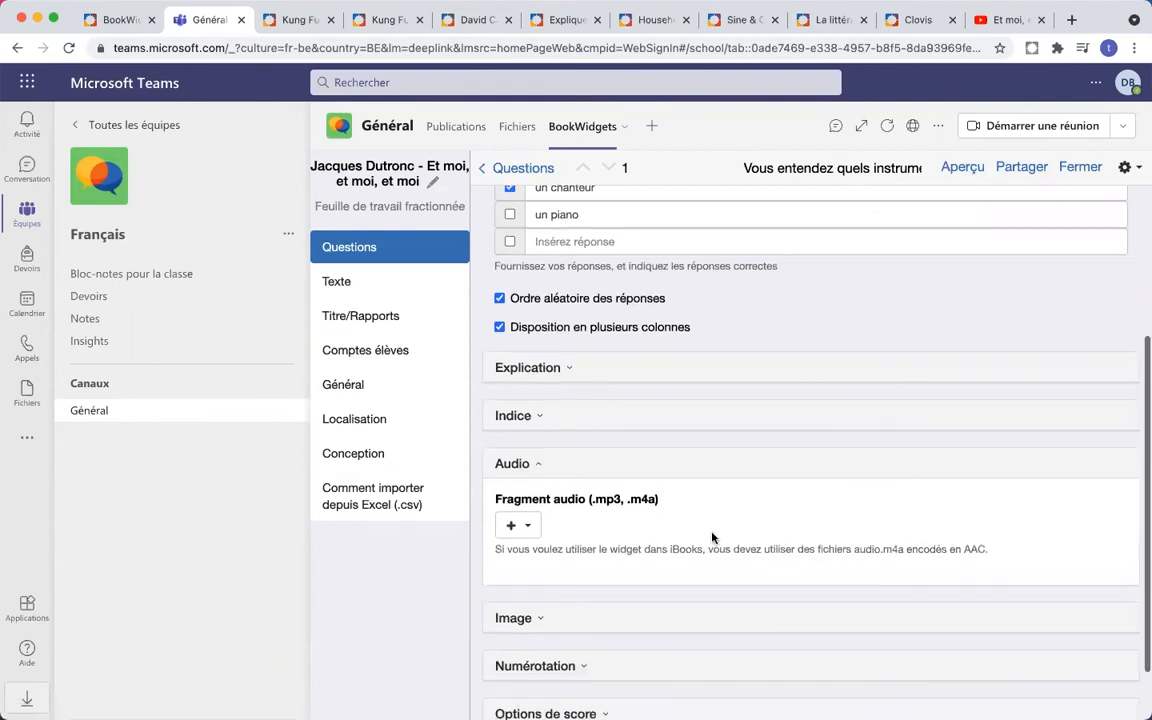
pyautogui.scroll(-1, 672, 483)
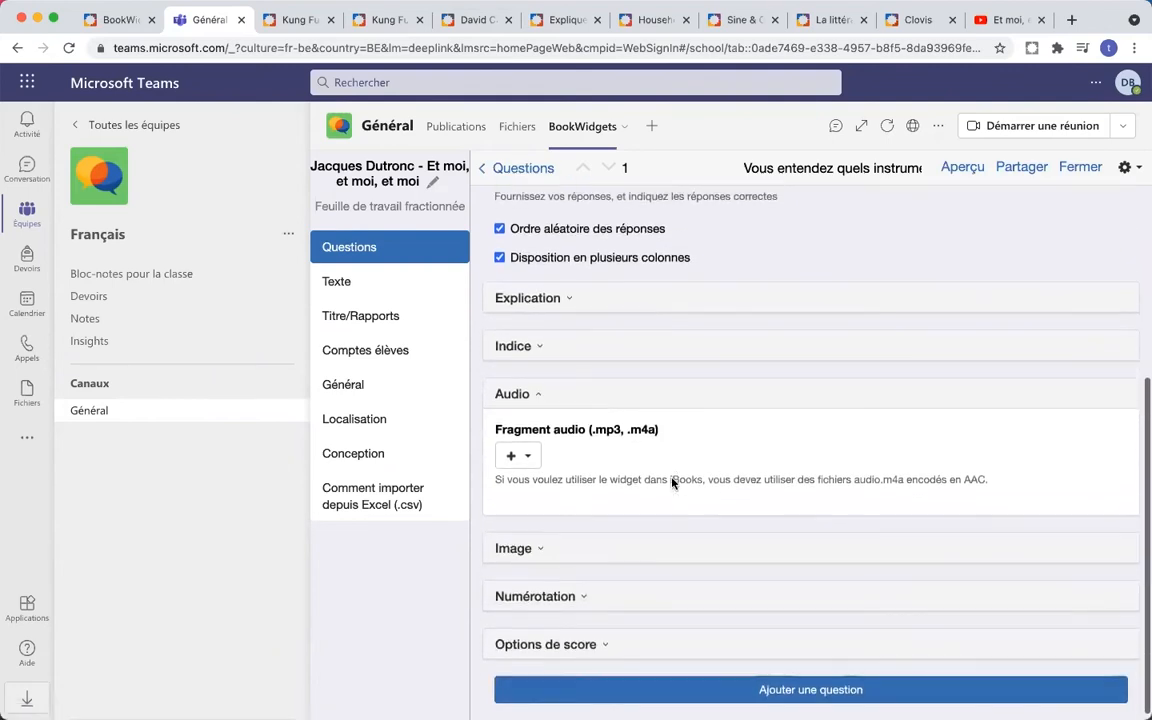
pyautogui.click(533, 451)
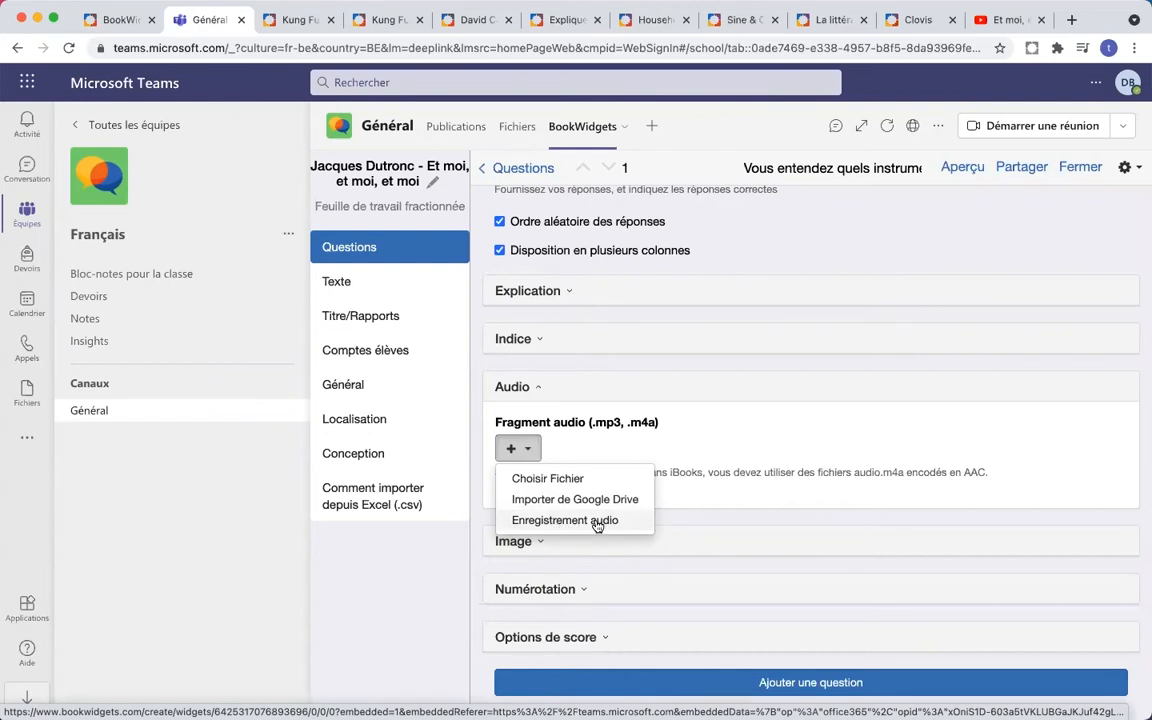
pyautogui.click(687, 443)
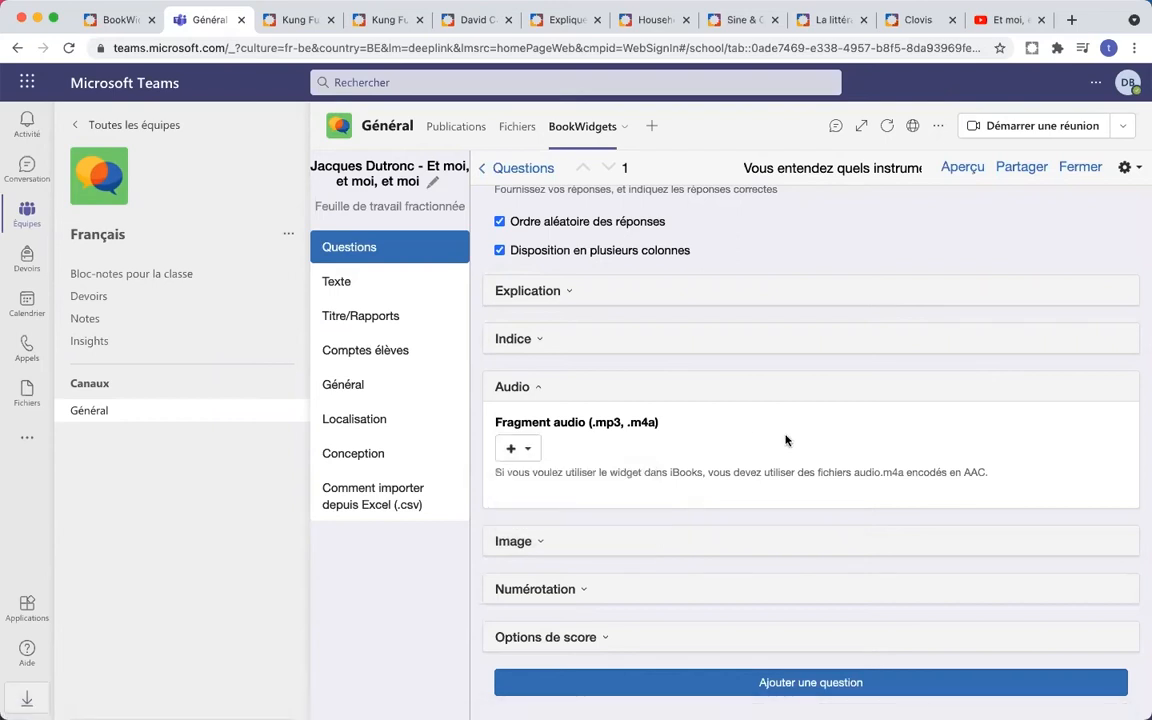
pyautogui.click(540, 550)
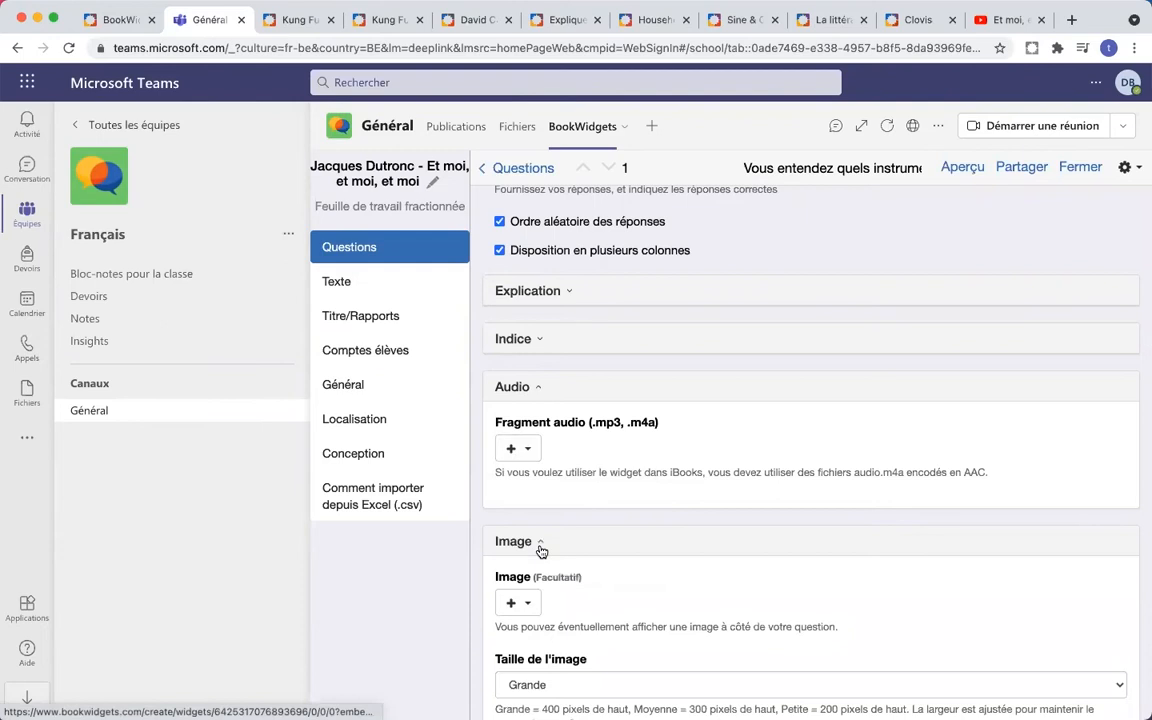
pyautogui.click(540, 548)
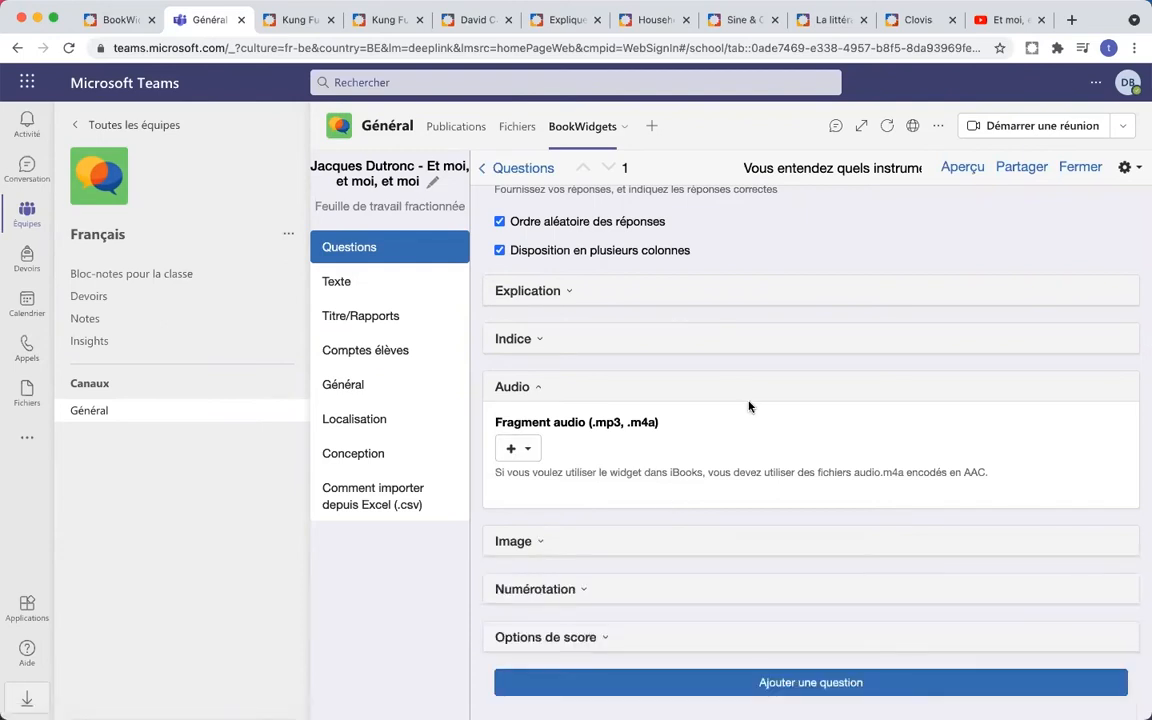
# - Expand the question's Image options and view the add-image choices without adding an image
pyautogui.click(527, 542)
pyautogui.scroll(-2, 713, 461)
pyautogui.scroll(-3, 713, 461)
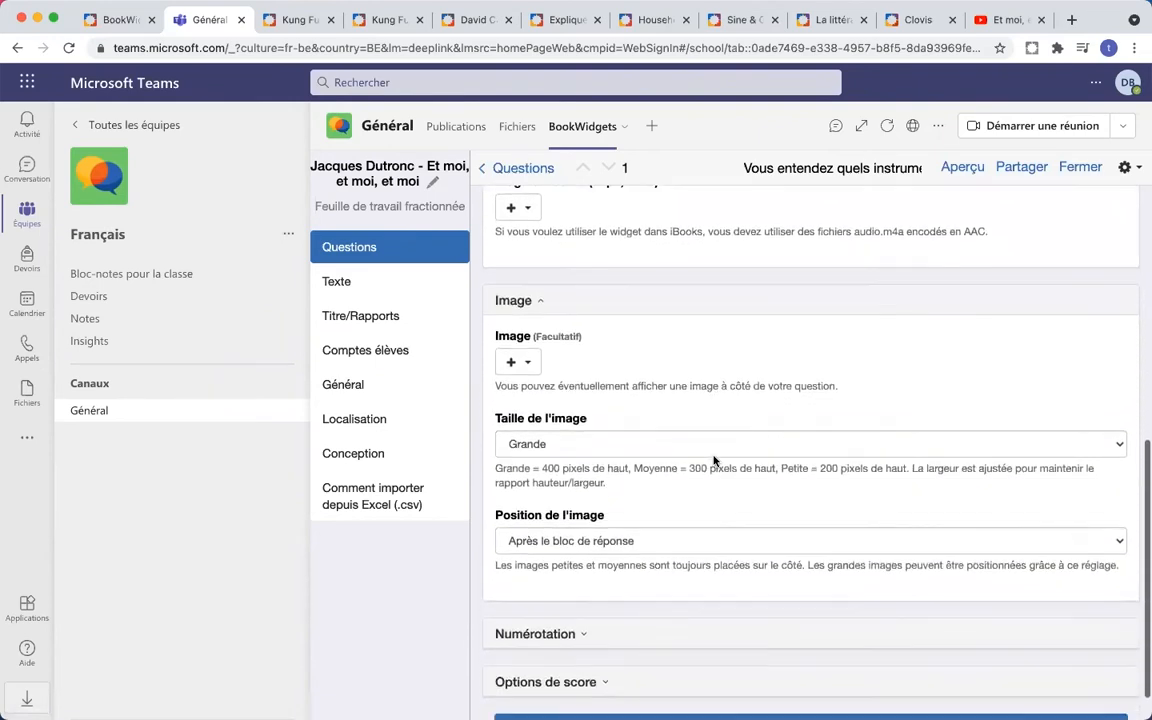
pyautogui.scroll(-1, 713, 461)
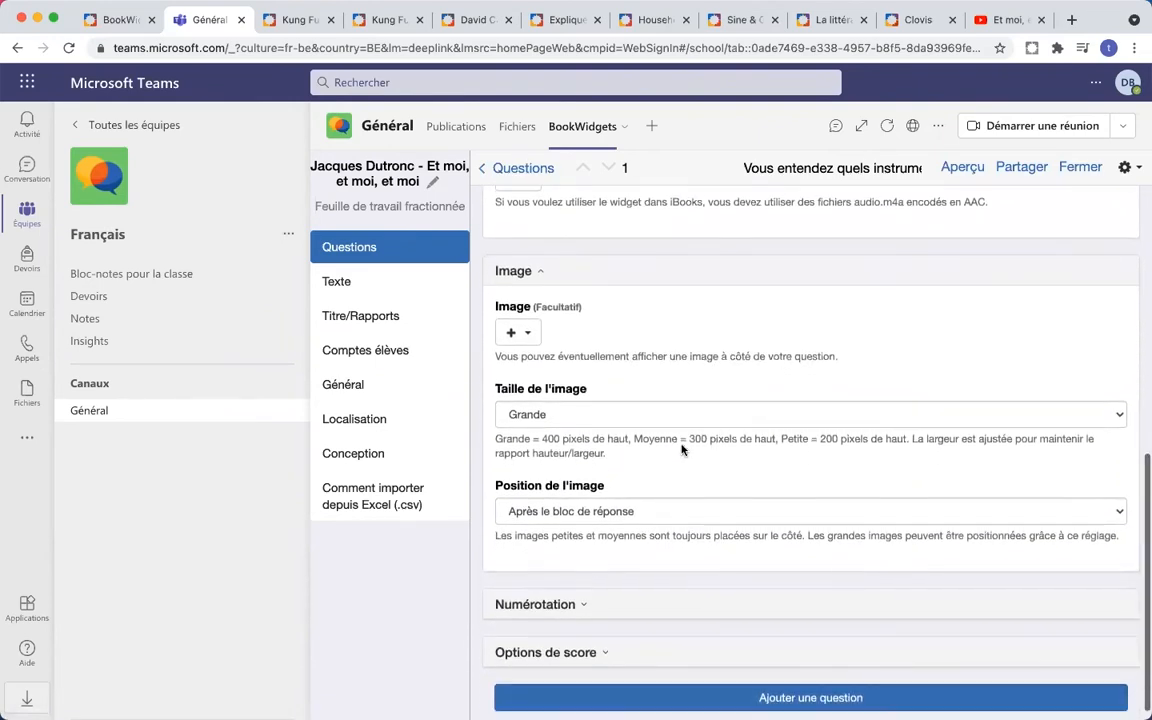
pyautogui.click(527, 337)
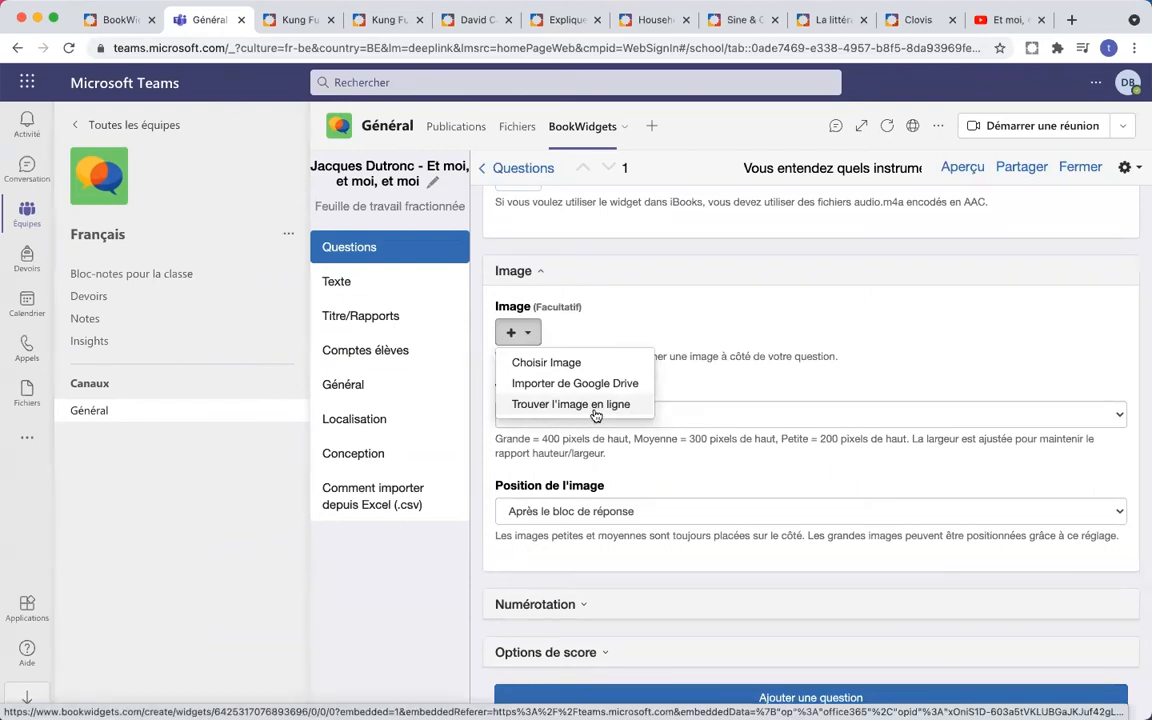
pyautogui.click(671, 327)
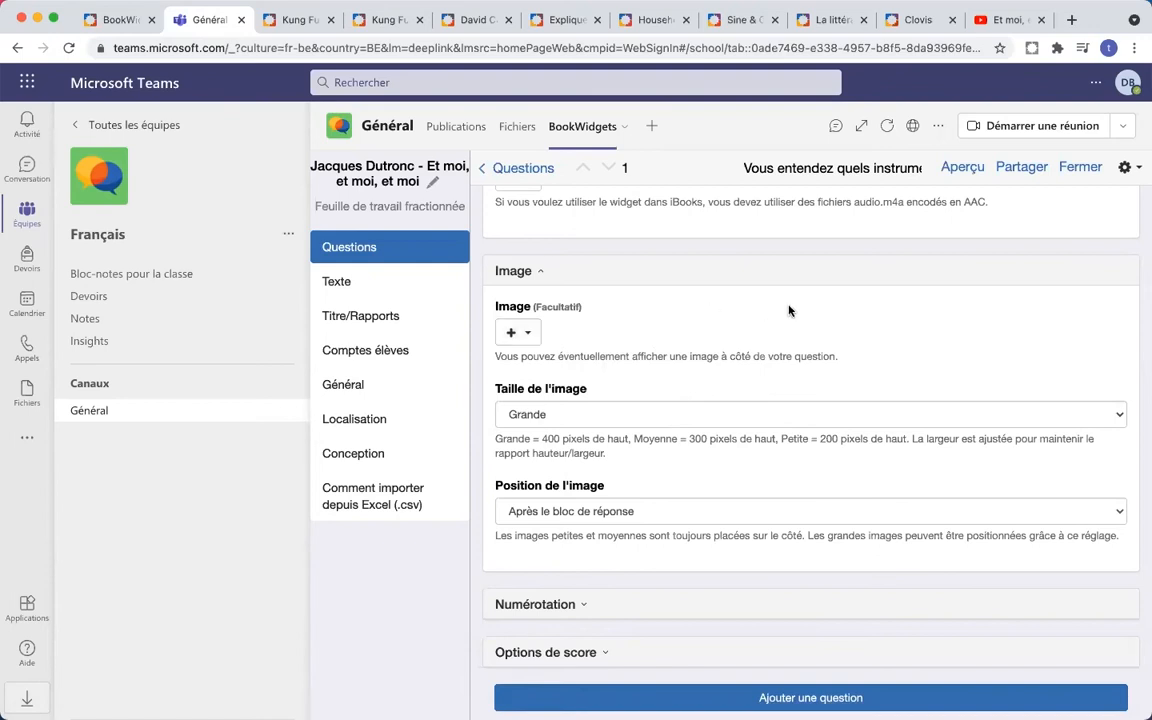
pyautogui.scroll(-1, 763, 334)
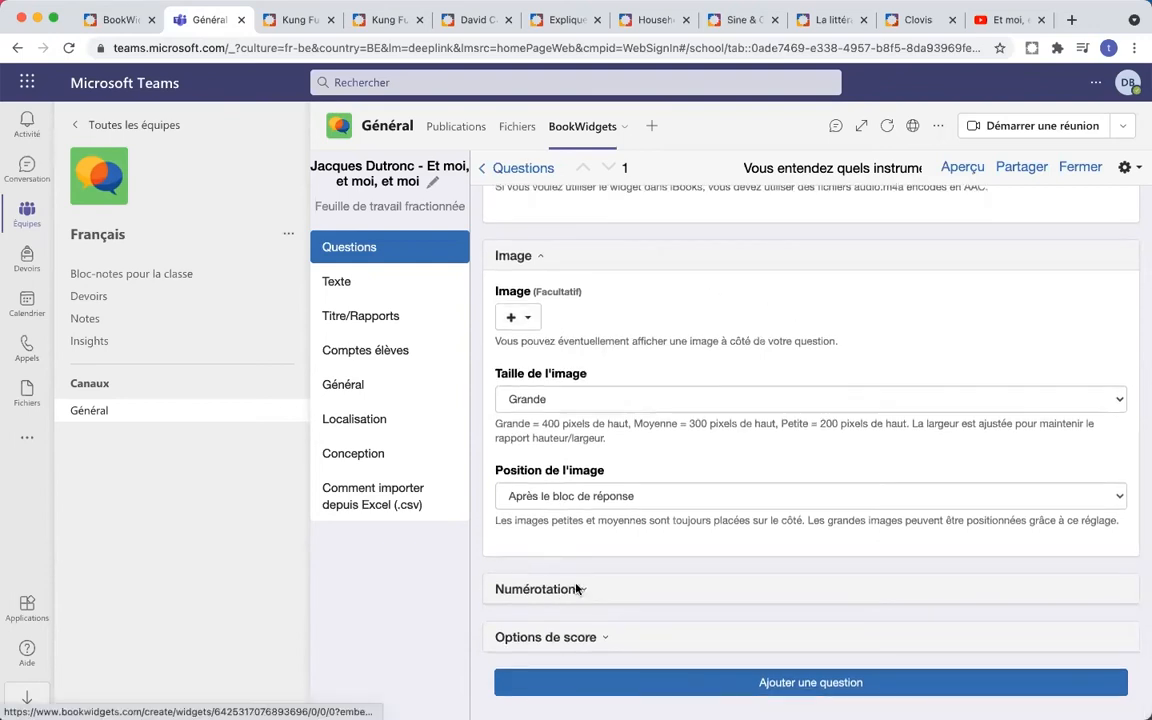
# - Set score weighting to 3 and policy 'Ajouter des points pour chaque réponse correcte'
pyautogui.click(605, 648)
pyautogui.scroll(-3, 789, 442)
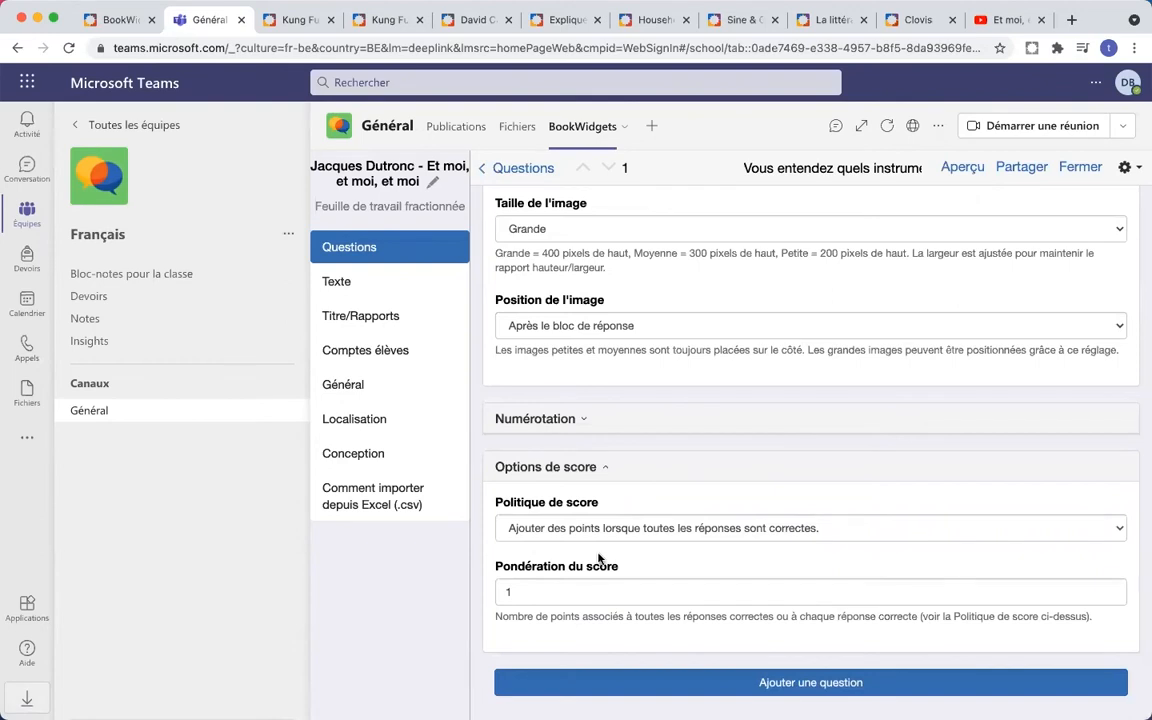
pyautogui.click(558, 588)
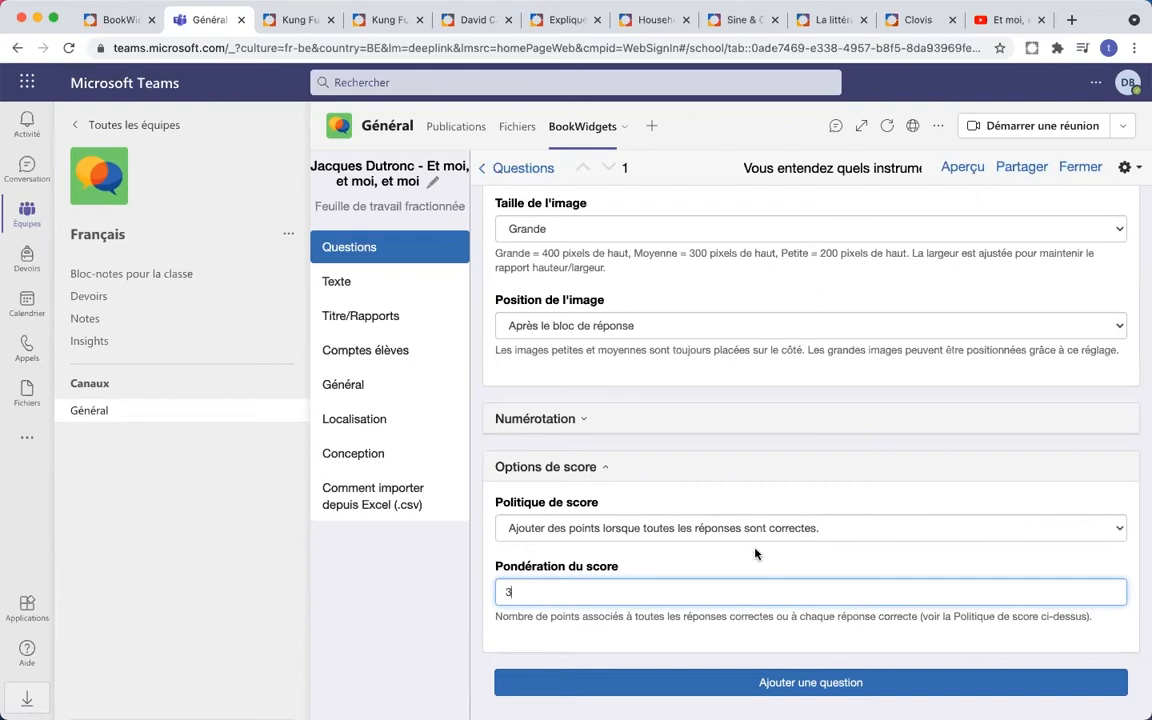
pyautogui.click(797, 534)
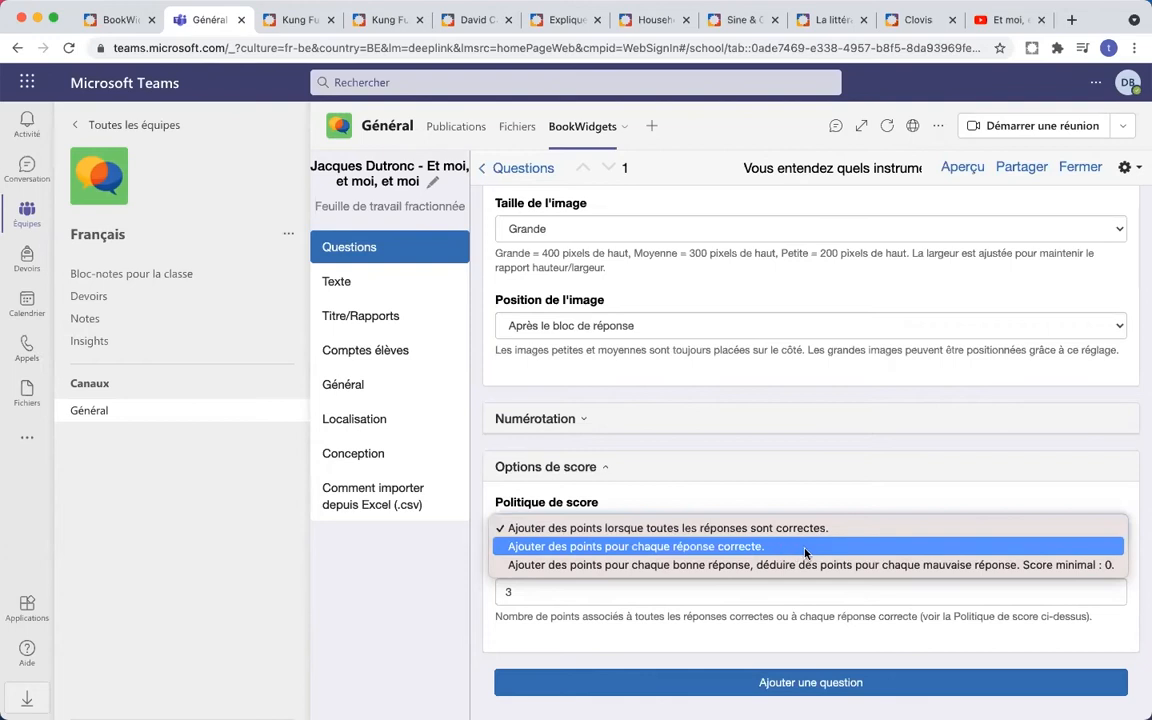
pyautogui.click(805, 549)
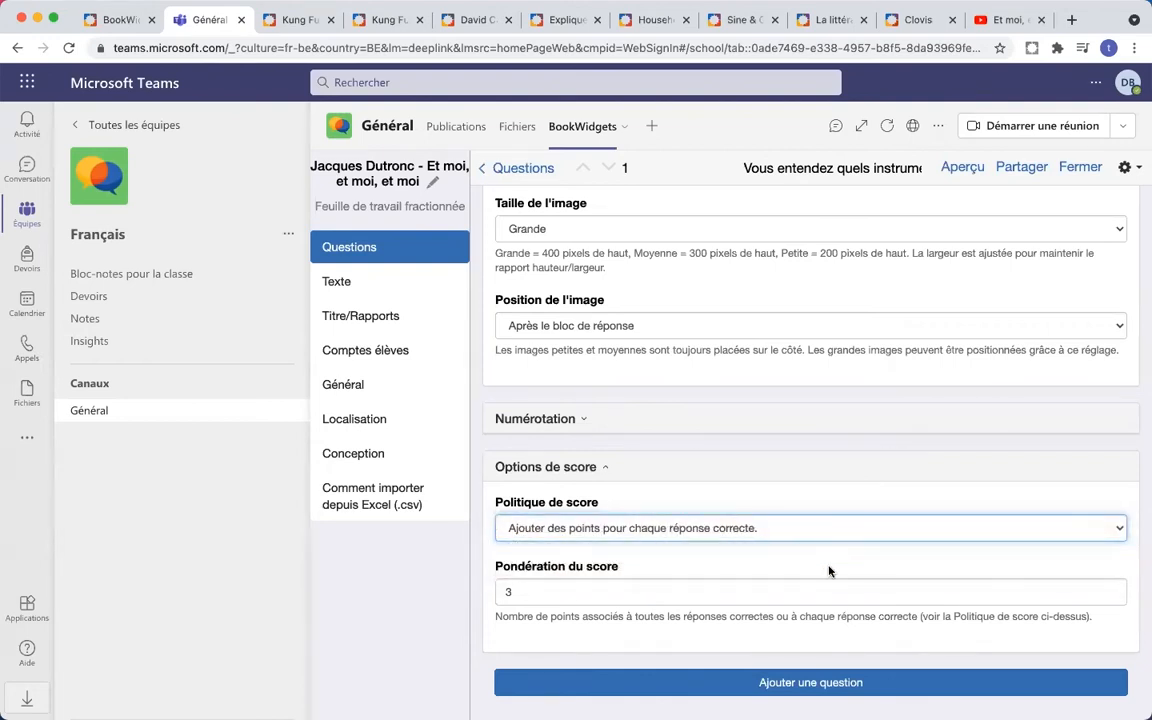
pyautogui.scroll(3, 828, 571)
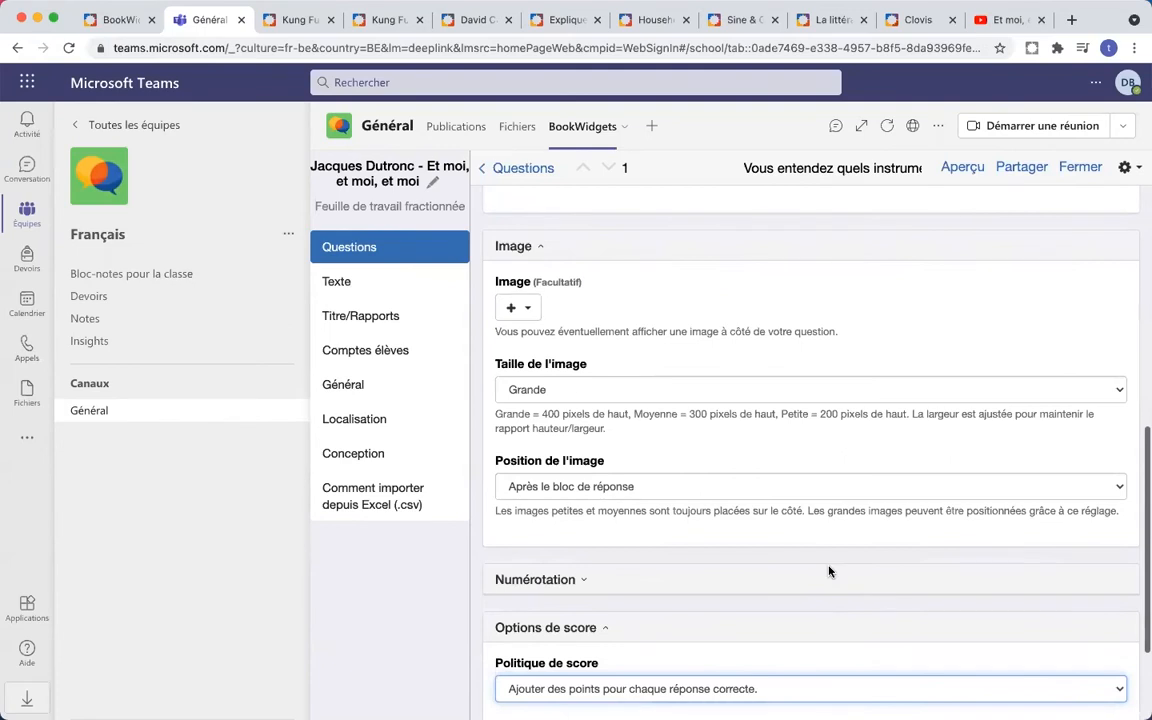
pyautogui.scroll(10, 828, 571)
pyautogui.scroll(2, 828, 571)
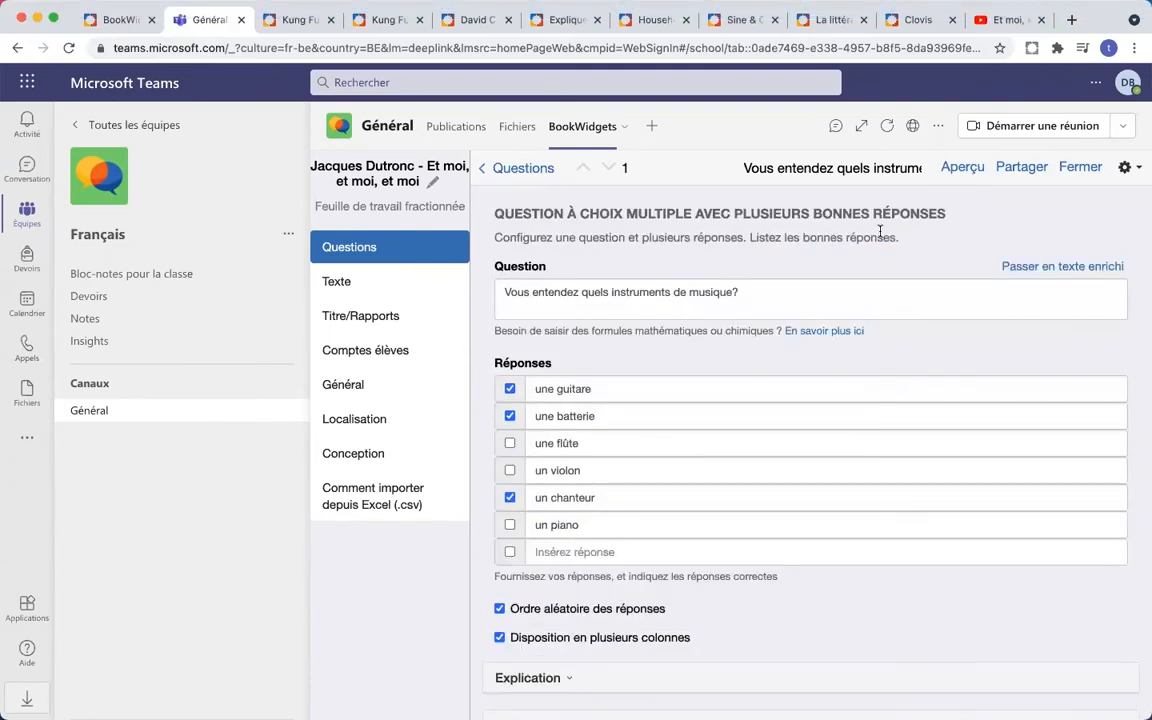
pyautogui.scroll(-3, 957, 226)
pyautogui.scroll(-15, 957, 226)
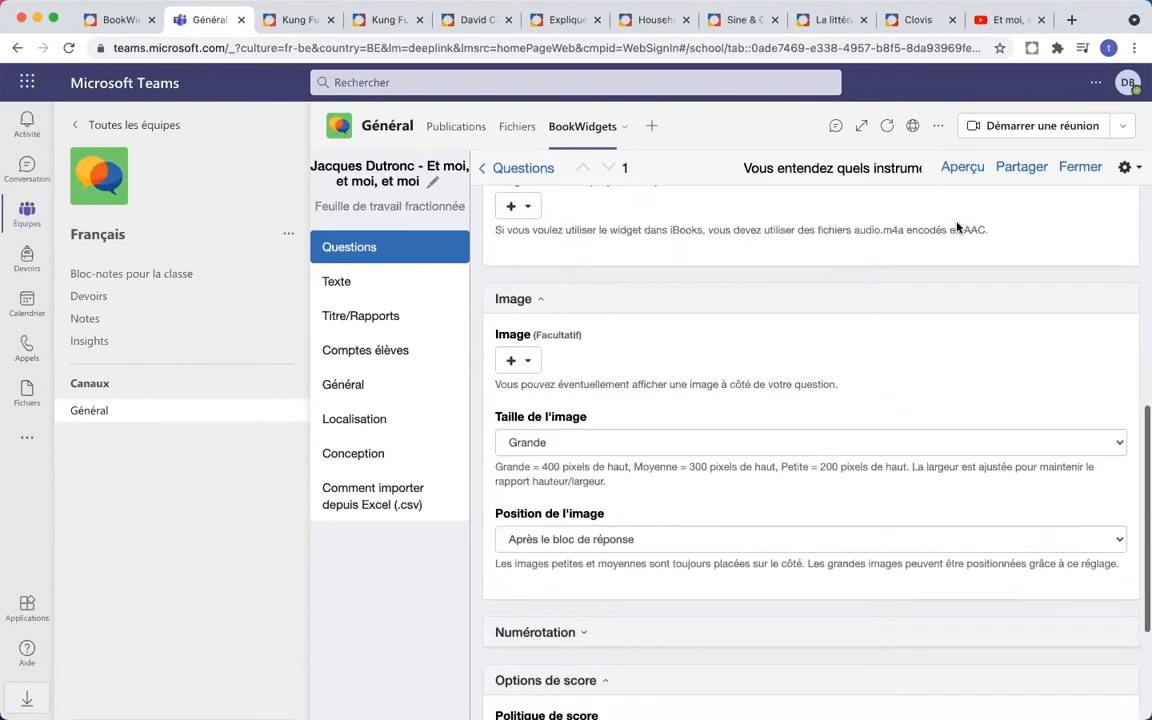
# - From the question list, add a 'Question avec espaces vides à remplir' question
pyautogui.click(497, 168)
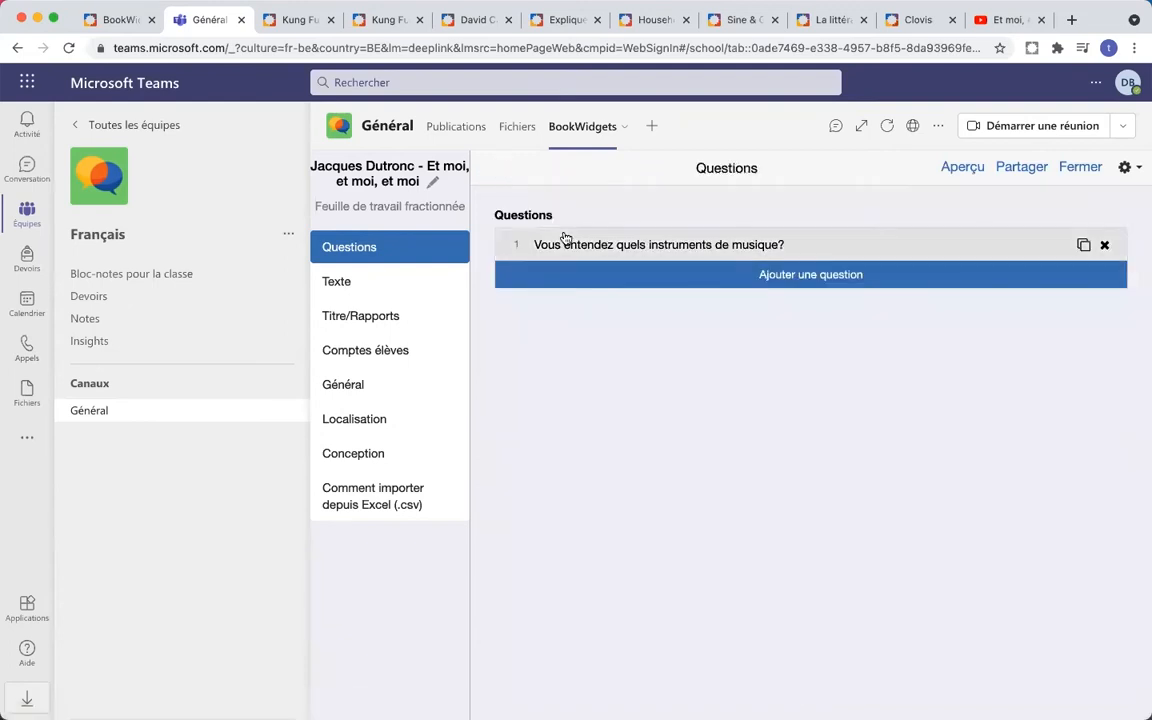
pyautogui.click(803, 277)
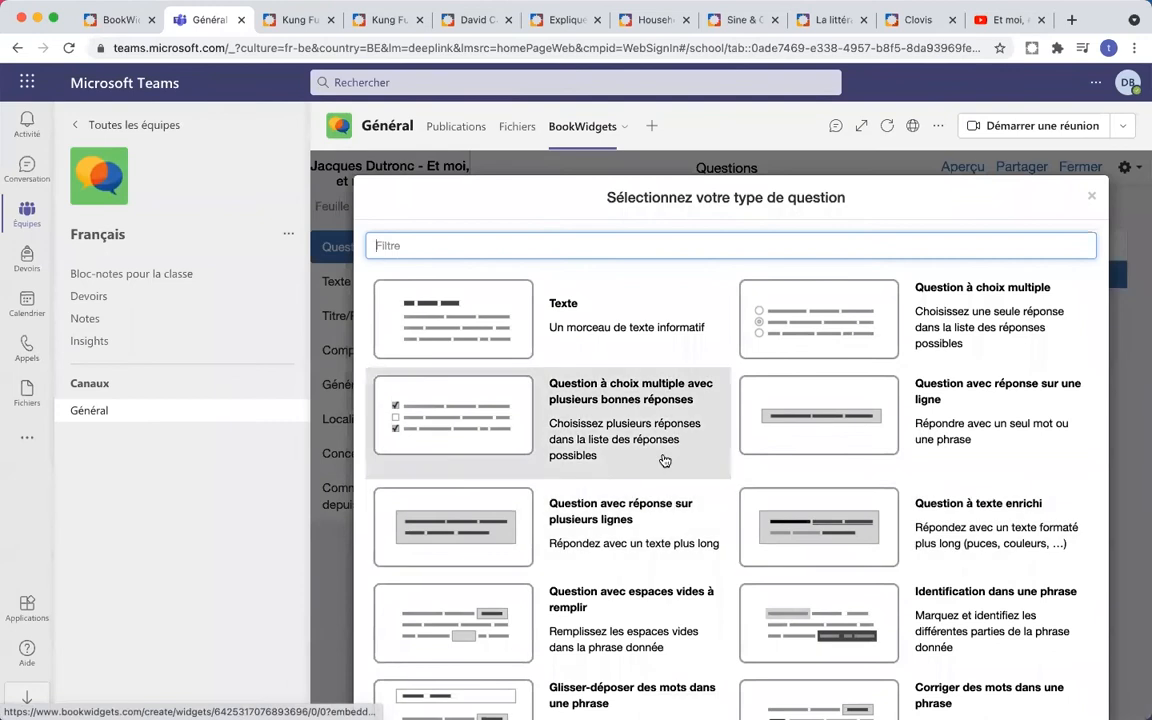
pyautogui.scroll(-2, 650, 475)
pyautogui.click(646, 511)
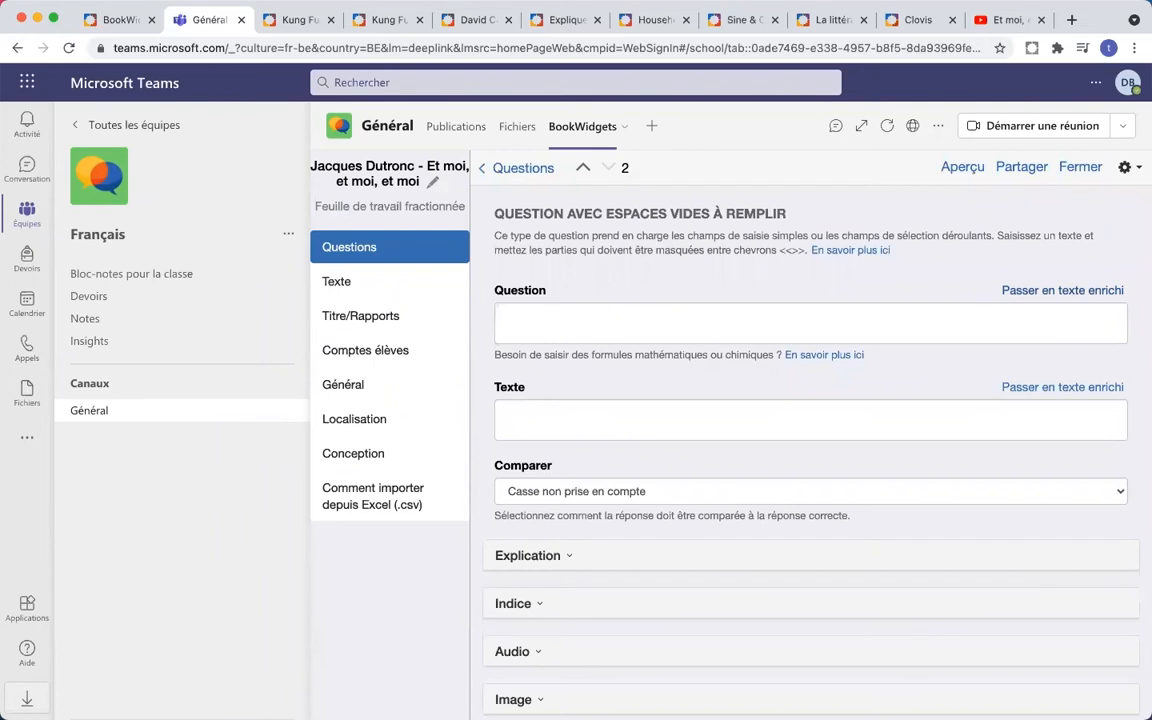
# - Paste the copied song lyrics into question 2's Texte field
pyautogui.press('super+Tab')
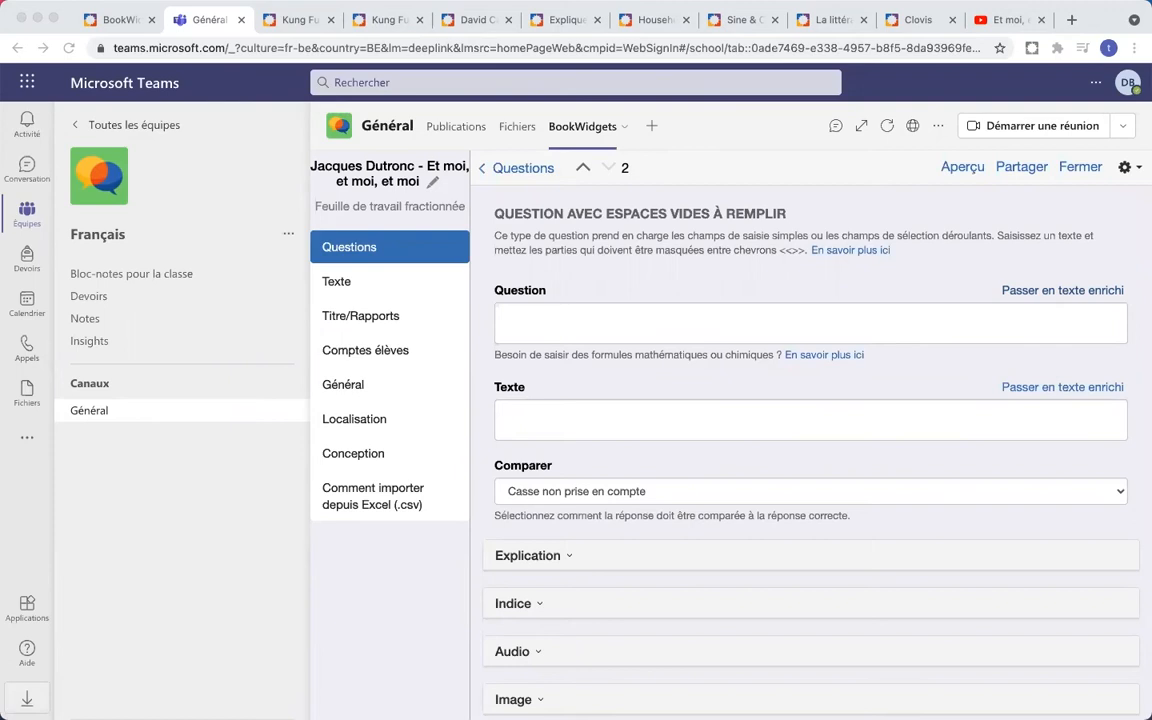
pyautogui.click(689, 414)
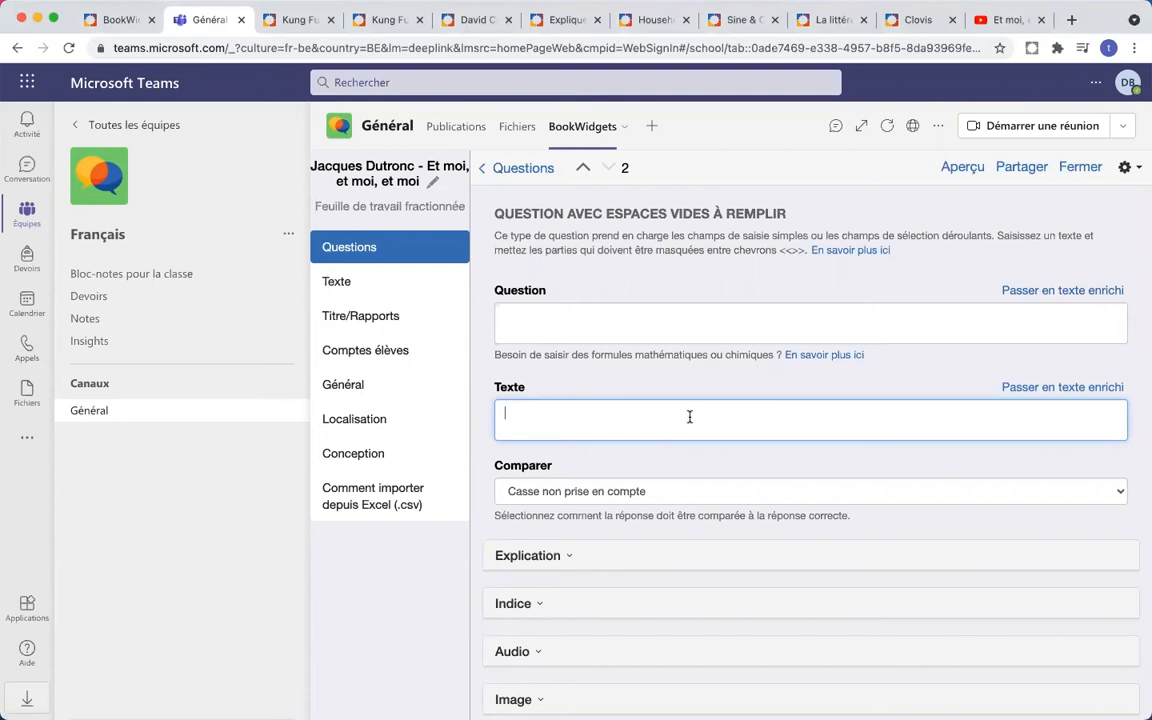
pyautogui.press('super+v')
# - Enter the prompt 'Ecoutez la chanson et remplissez les chiffres qui manquent' in the Question field
pyautogui.click(537, 302)
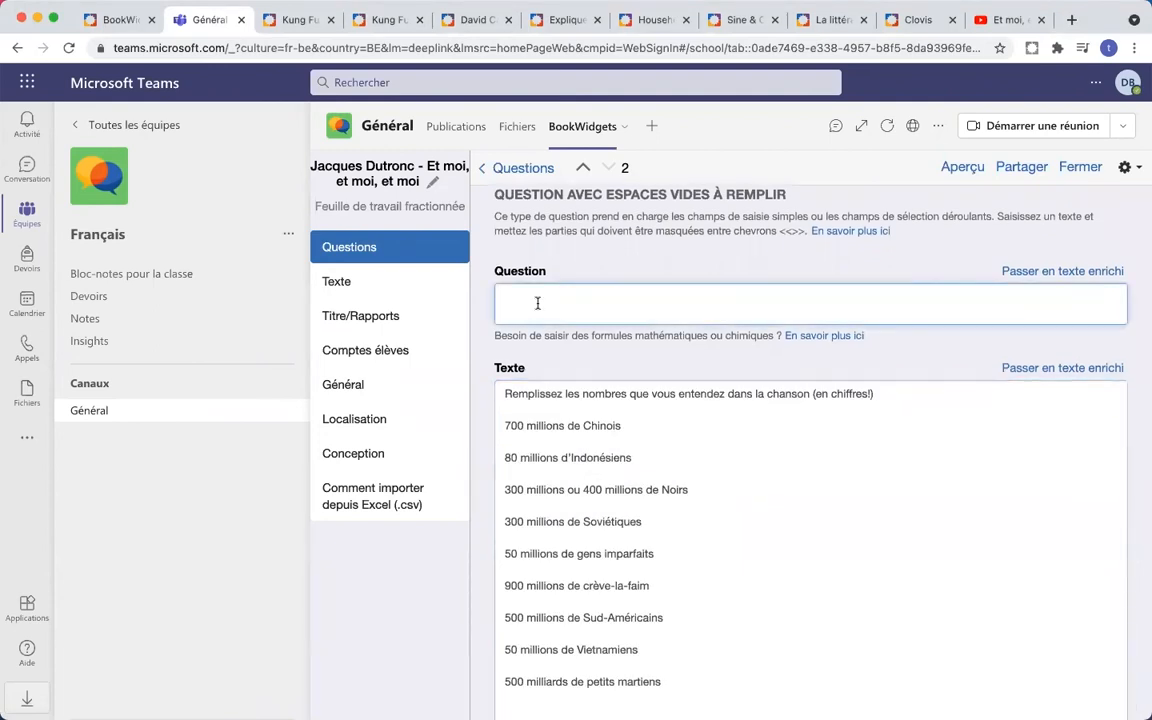
pyautogui.write('Ecoutez la chanson et remplissez les chiffres qui manquent.')
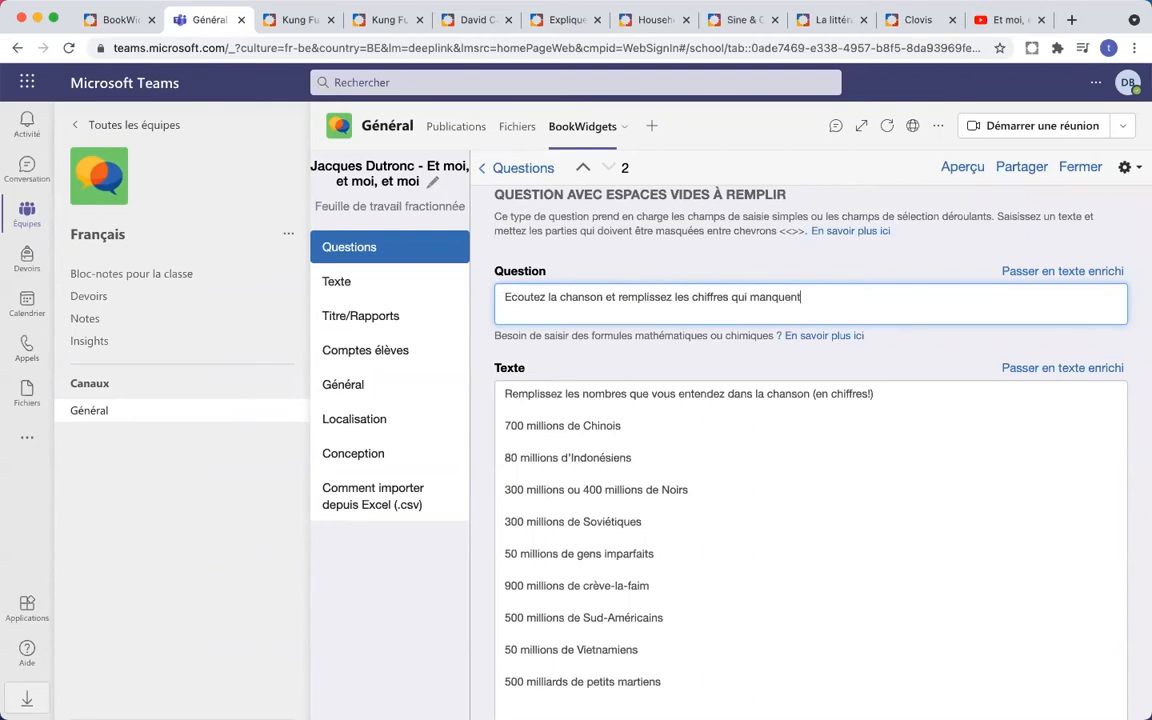
# - Delete the instruction line and all blank lines so the lyrics start at 700
pyautogui.click(545, 398)
pyautogui.moveTo(891, 397); pyautogui.dragTo(503, 395)
pyautogui.press('BackSpace')
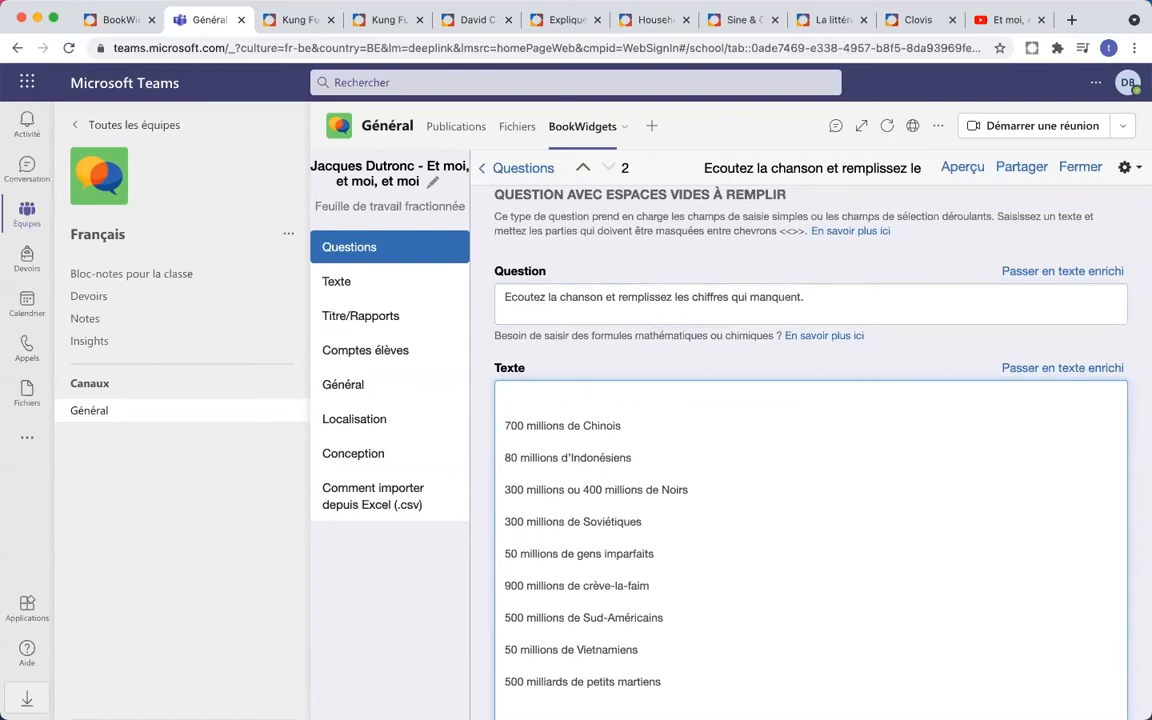
pyautogui.press('Delete')
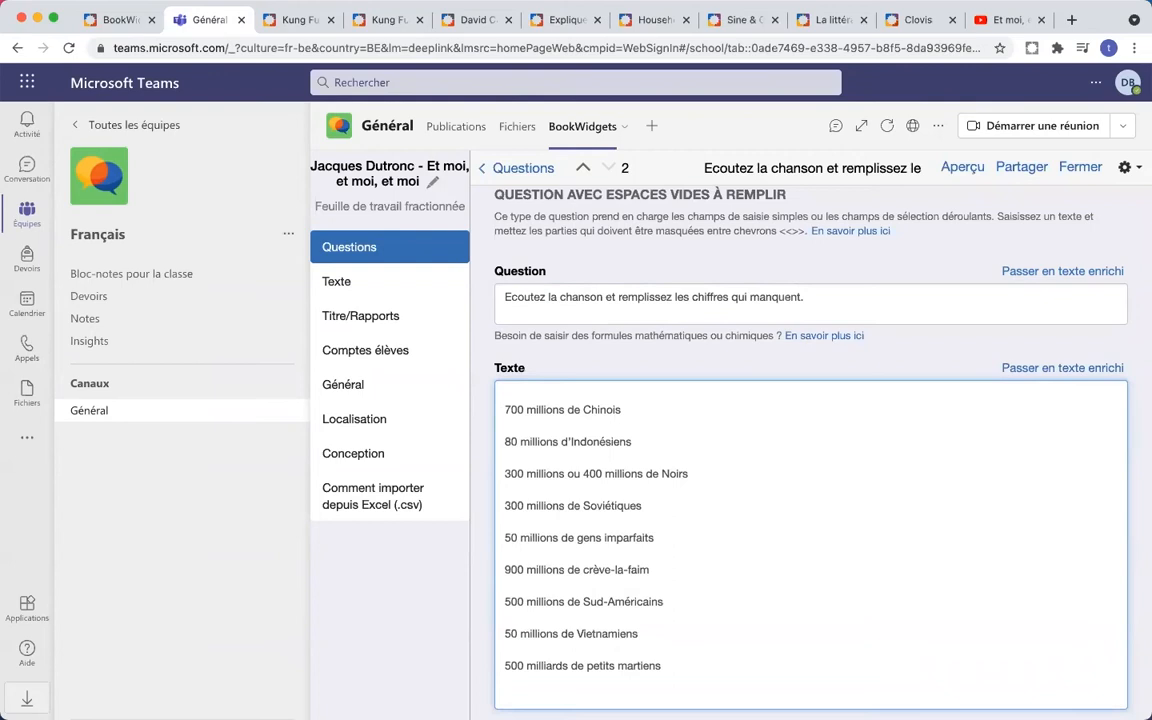
pyautogui.press('Delete')
pyautogui.press('Delete')
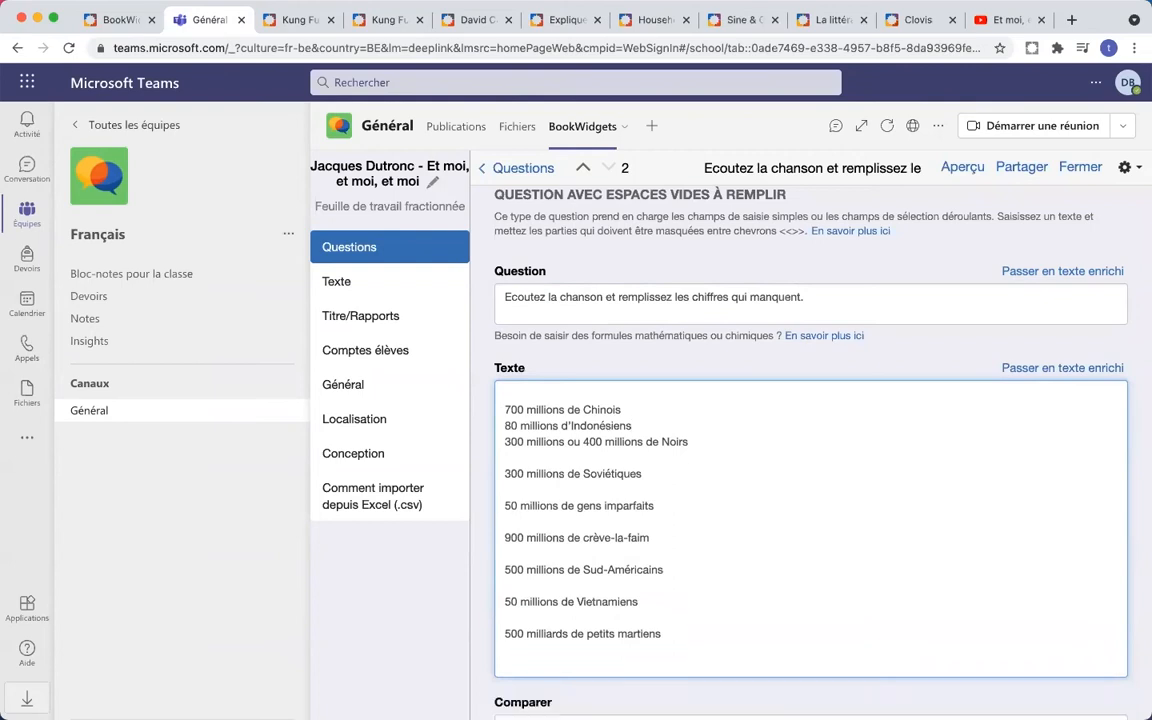
pyautogui.press('BackSpace')
pyautogui.press('Down')
pyautogui.press('Down')
pyautogui.press('BackSpace')
pyautogui.press('BackSpace')
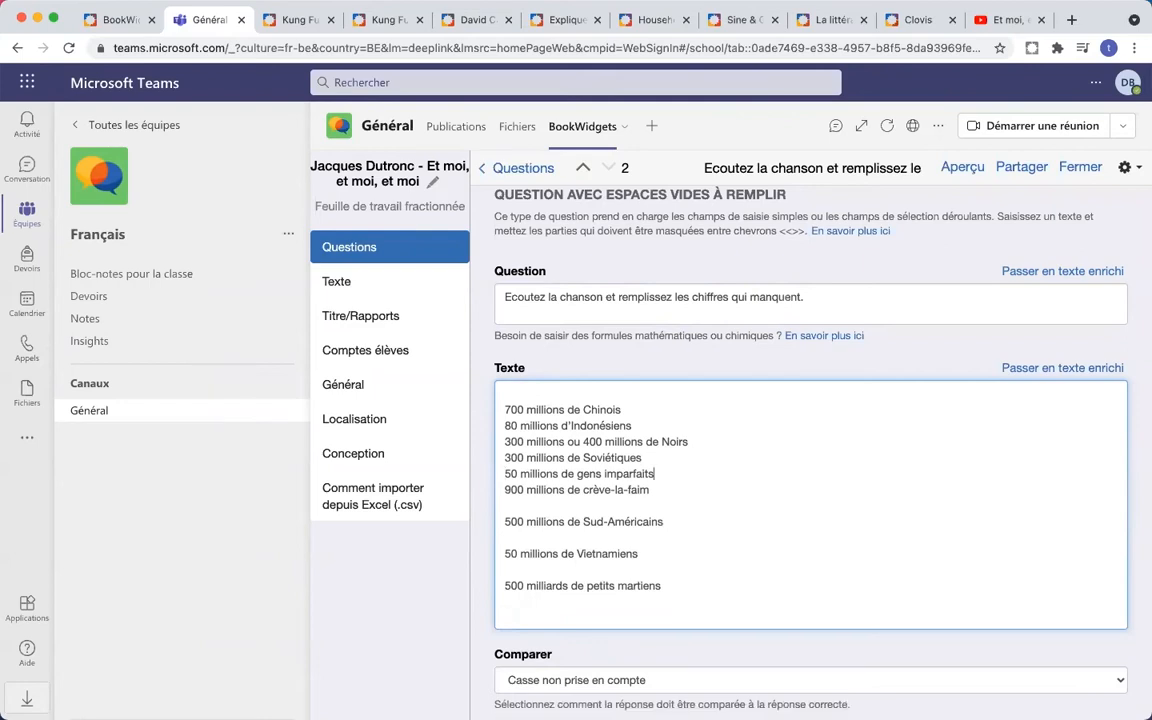
pyautogui.press('Down')
pyautogui.press('BackSpace')
pyautogui.press('Down')
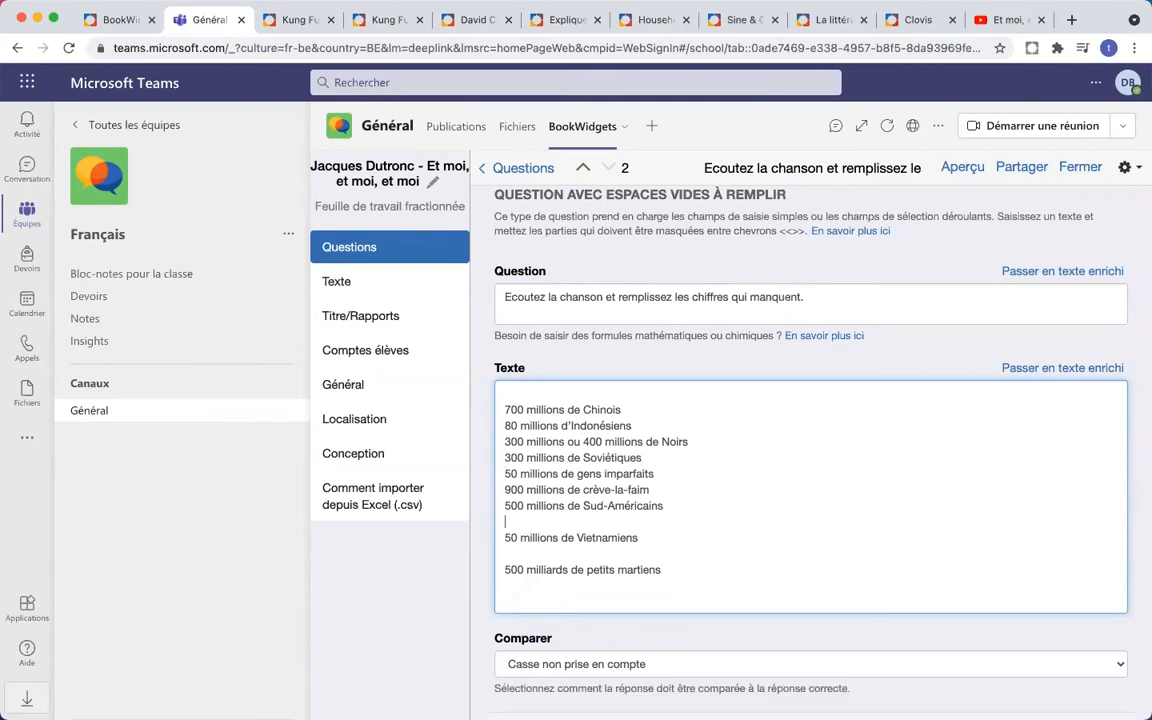
pyautogui.press('BackSpace')
pyautogui.press('Down')
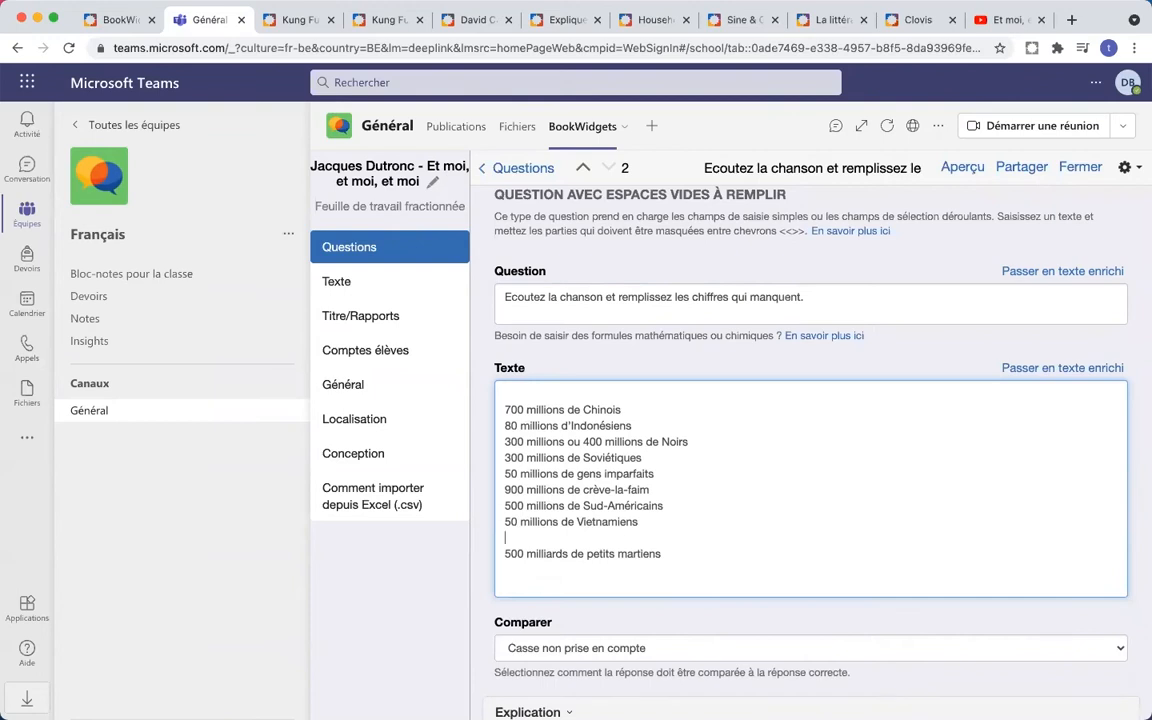
pyautogui.press('BackSpace')
pyautogui.press('Down')
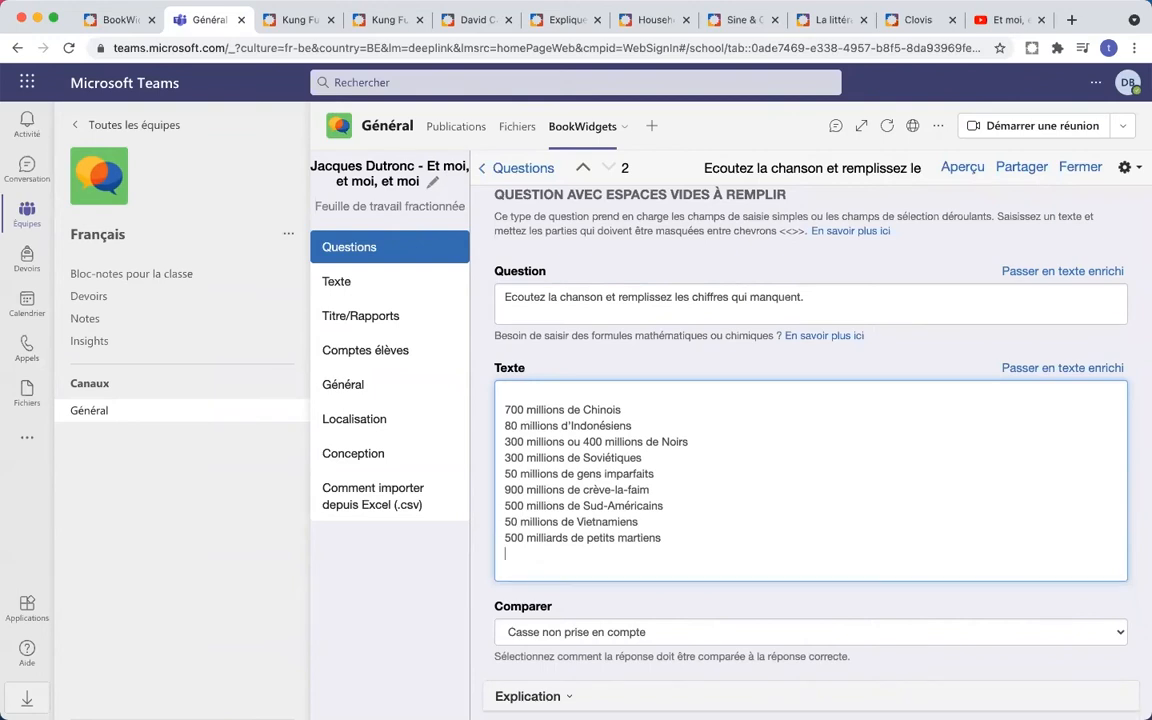
pyautogui.press('BackSpace')
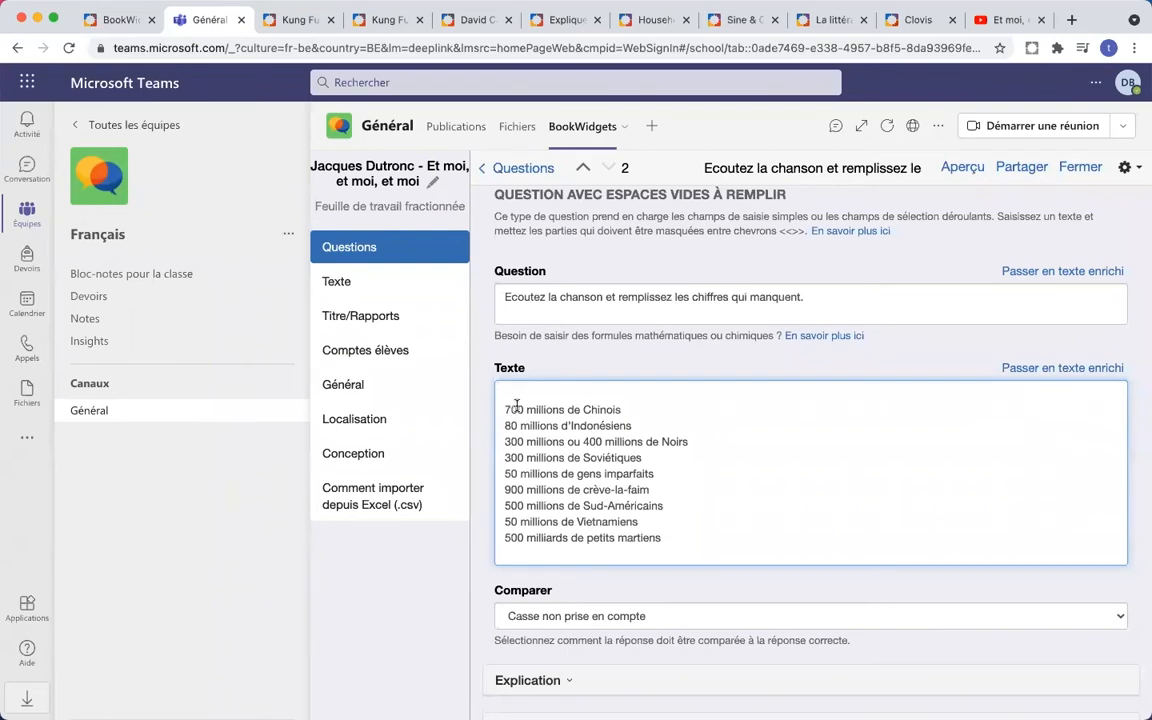
pyautogui.press('Delete')
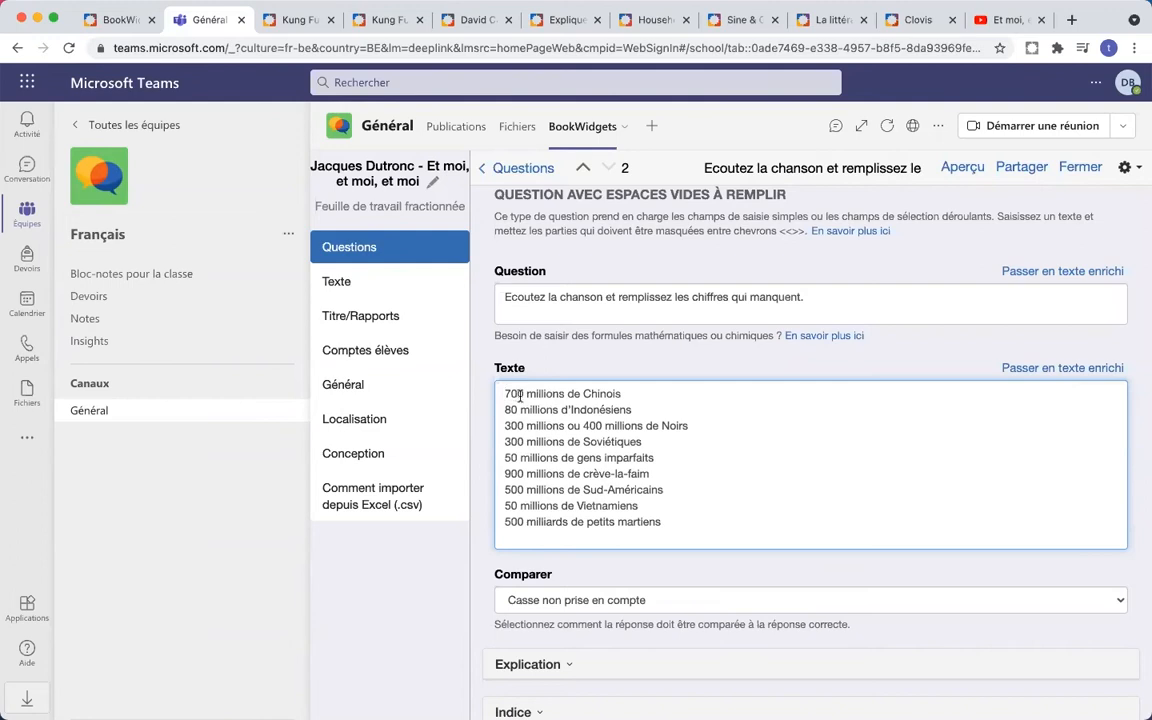
# - Wrap 700 as the blank <<700>> and preview the worksheet in student view
pyautogui.write('<<')
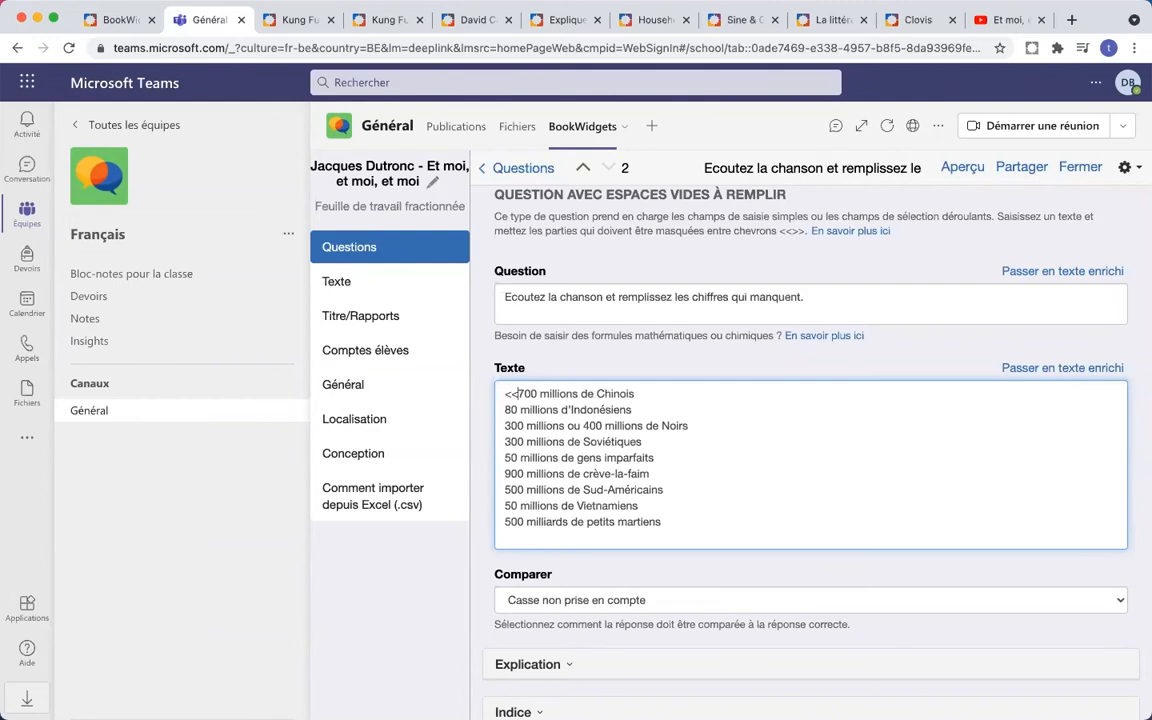
pyautogui.click(538, 394)
pyautogui.write('>>')
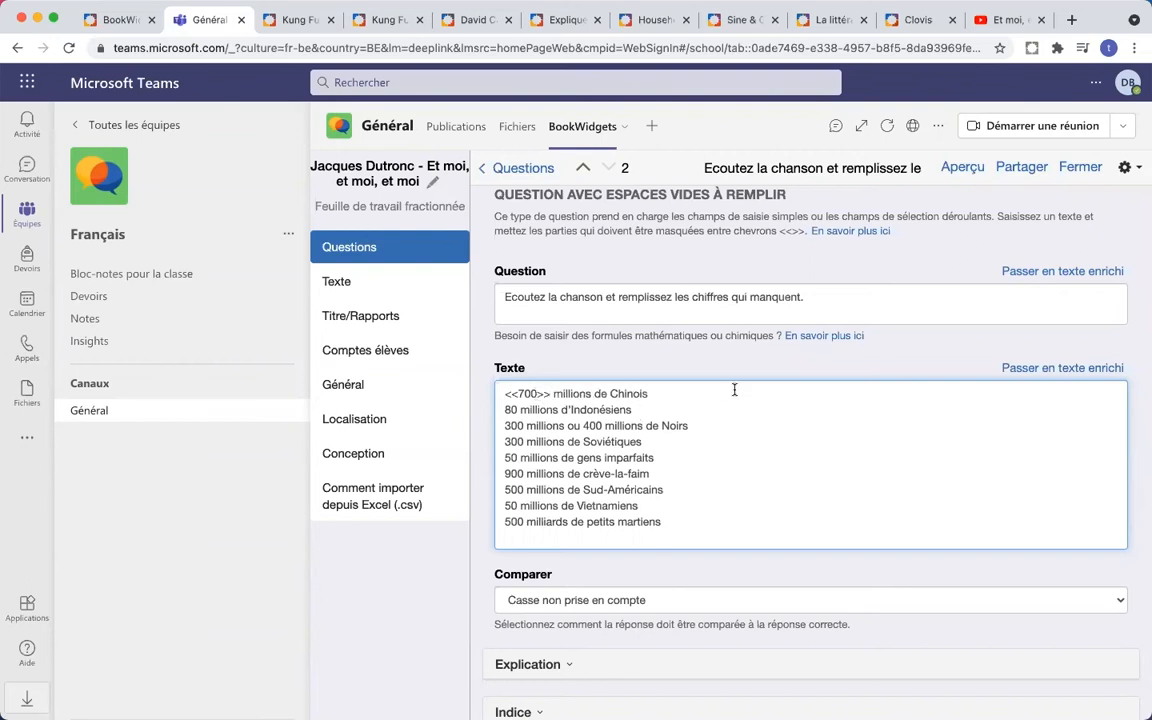
pyautogui.click(962, 168)
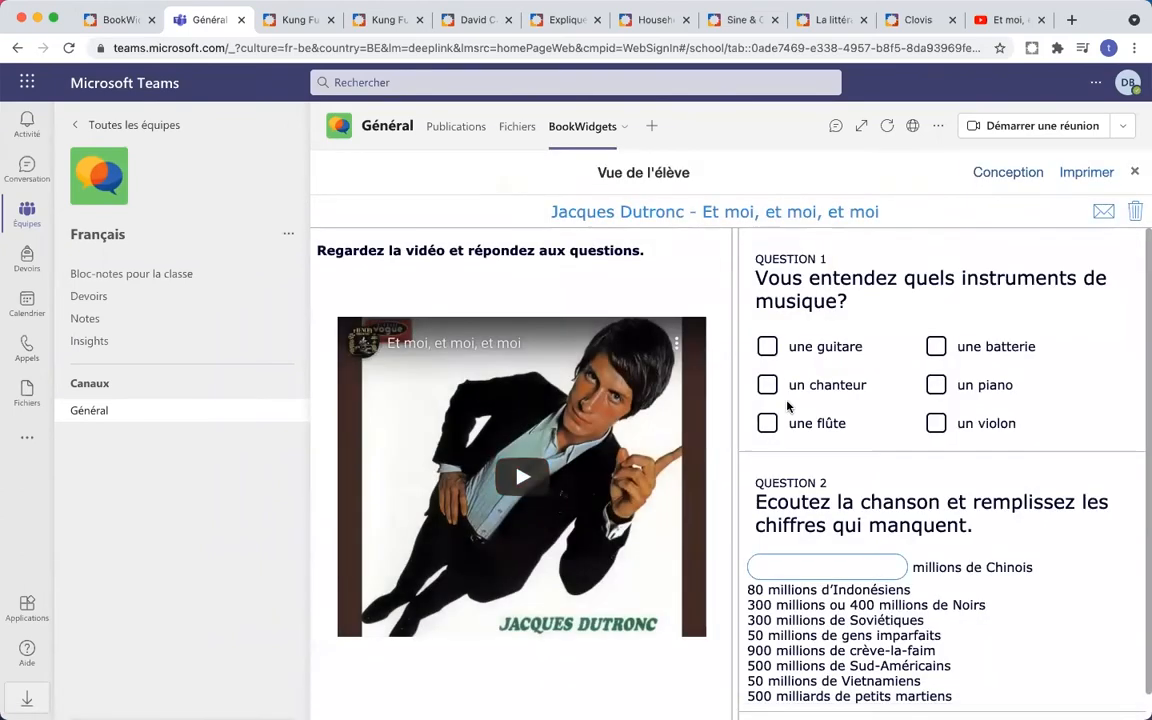
# - Try the first number blank in the student view, then return to the editor and select the << marker
pyautogui.scroll(-1, 788, 408)
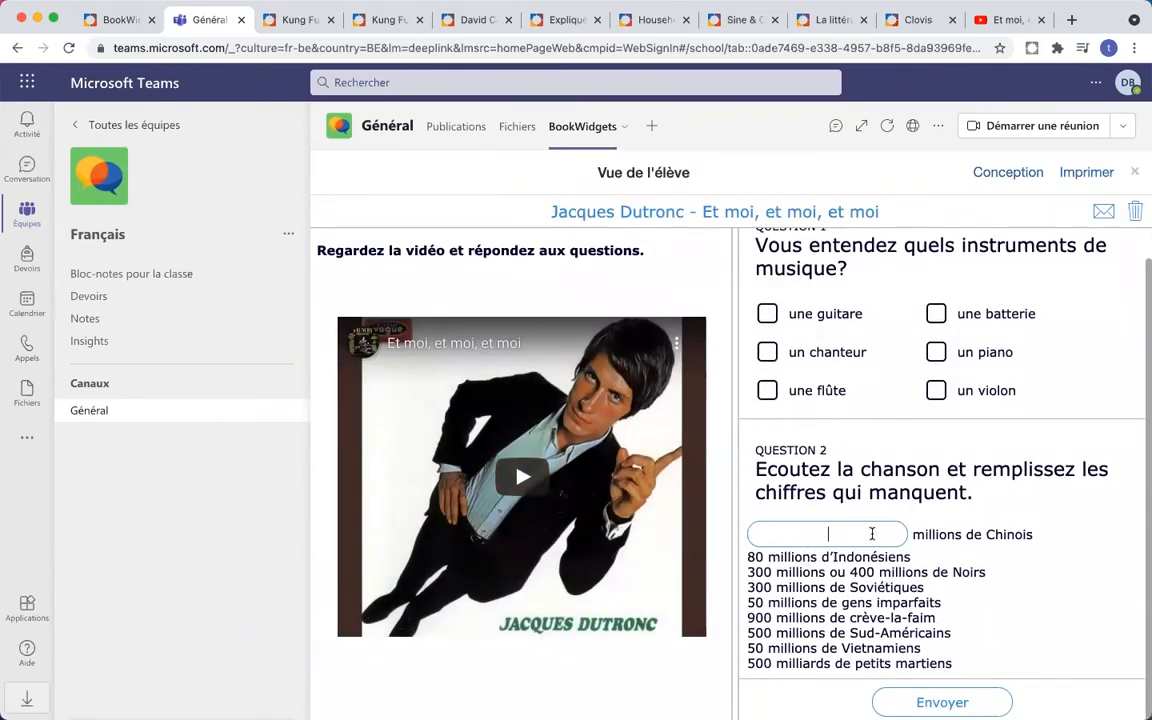
pyautogui.click(838, 535)
pyautogui.click(1134, 172)
pyautogui.moveTo(518, 394); pyautogui.dragTo(490, 400)
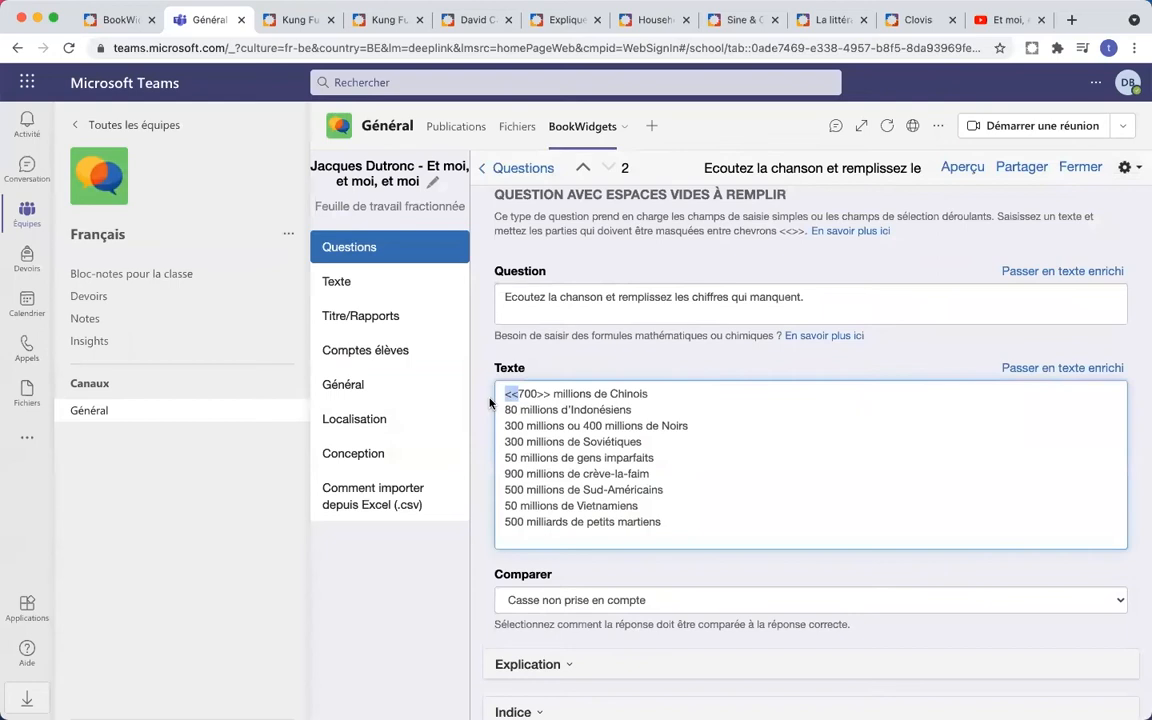
# - Insert << before 80, 300, 300, 50, 900, 500, 50, 500 and 400 in the lyrics
pyautogui.press('super+c')
pyautogui.click(505, 409)
pyautogui.press('super+v')
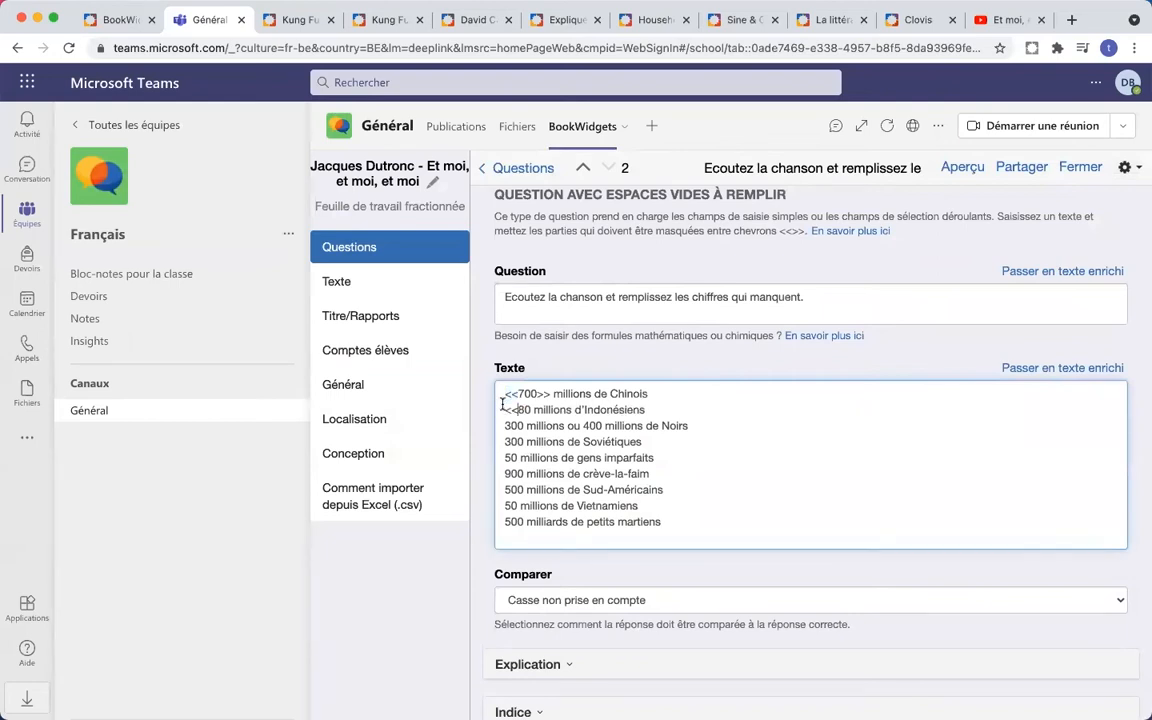
pyautogui.click(505, 427)
pyautogui.press('super+v')
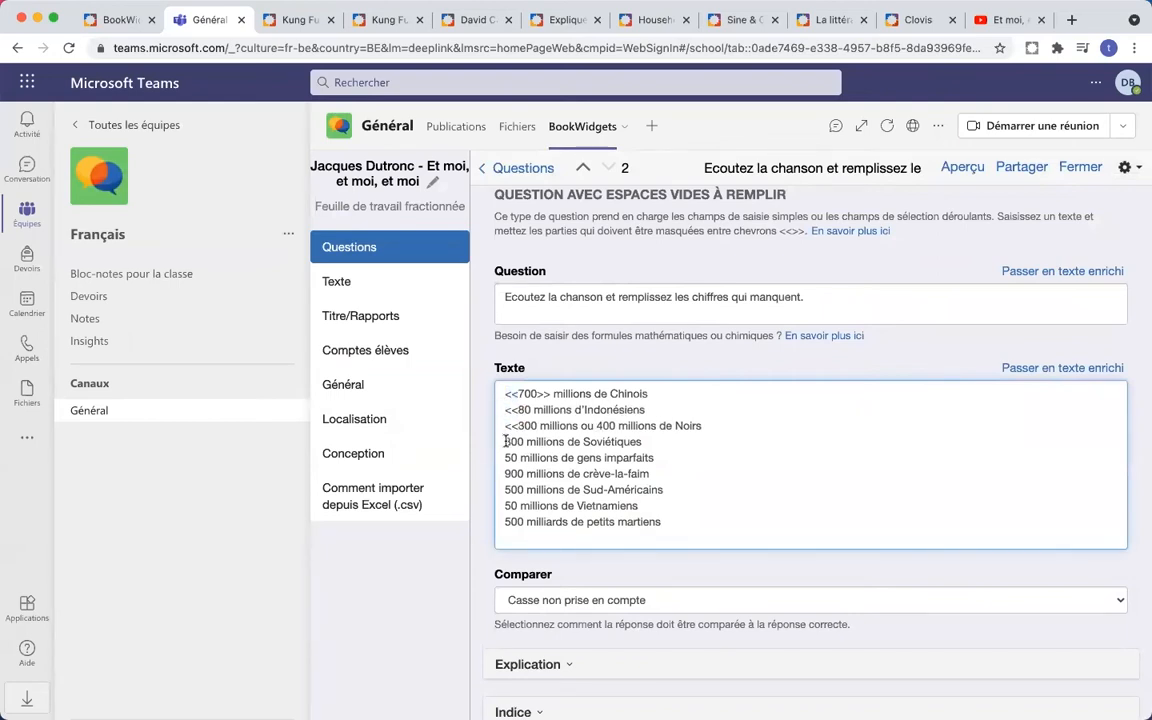
pyautogui.click(505, 441)
pyautogui.press('super+v')
pyautogui.click(505, 457)
pyautogui.press('super+v')
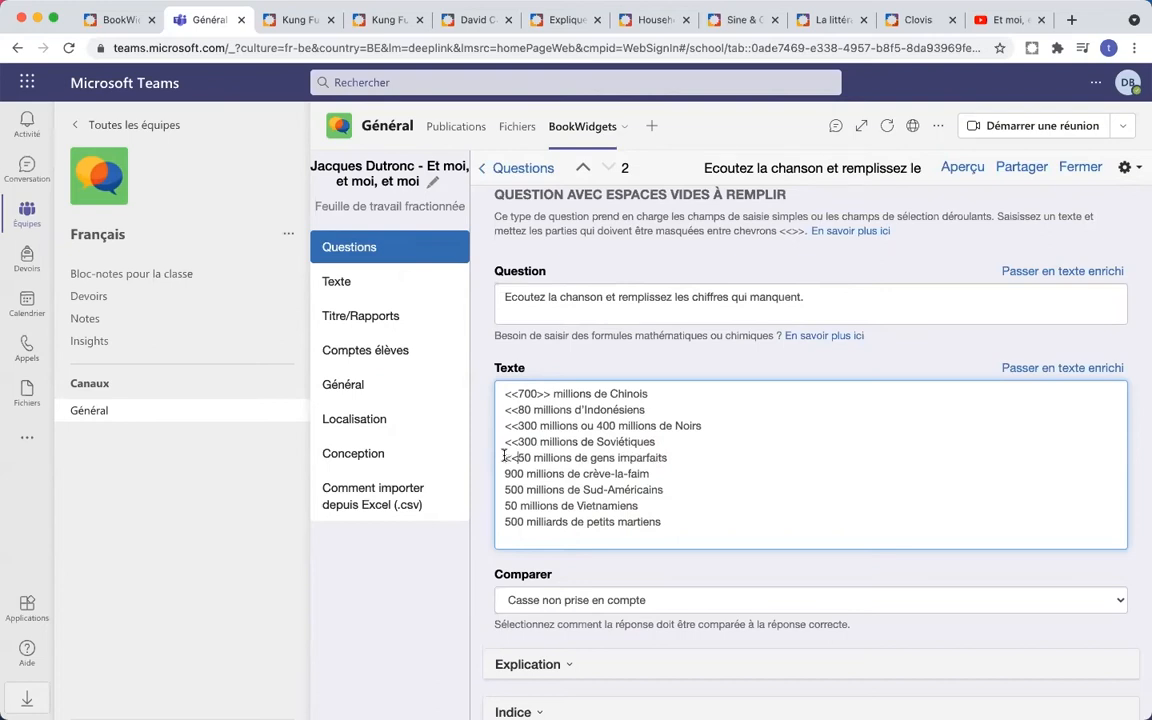
pyautogui.click(502, 474)
pyautogui.press('super+v')
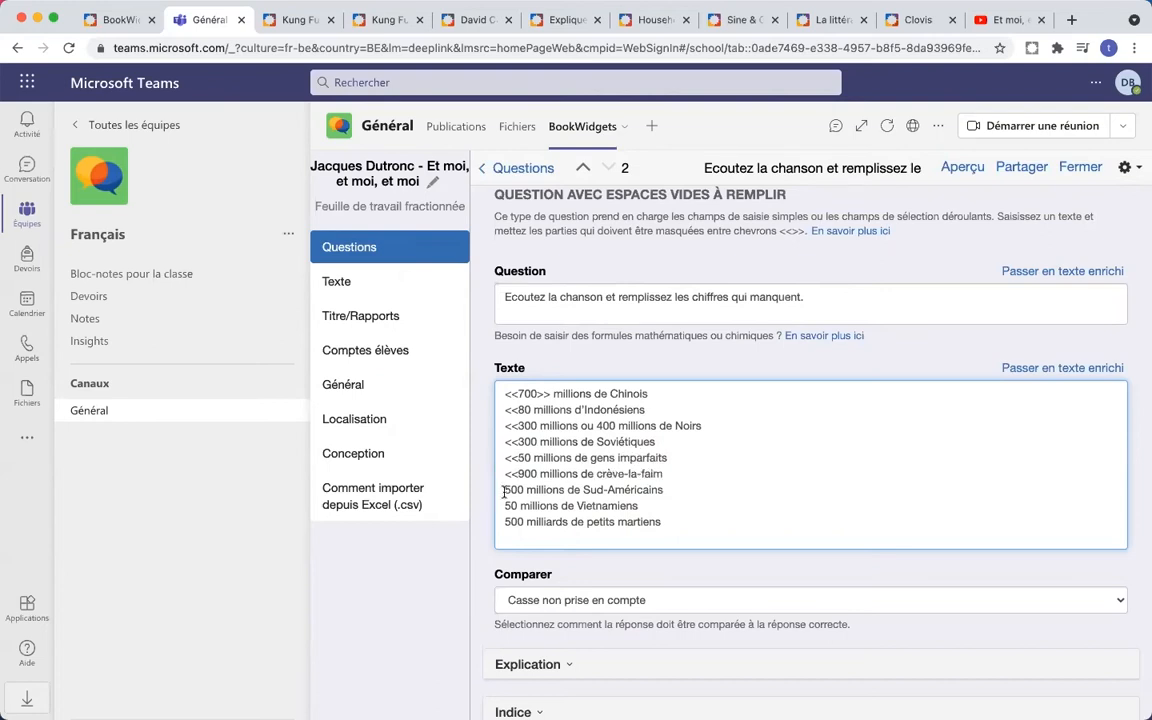
pyautogui.click(504, 490)
pyautogui.press('super+v')
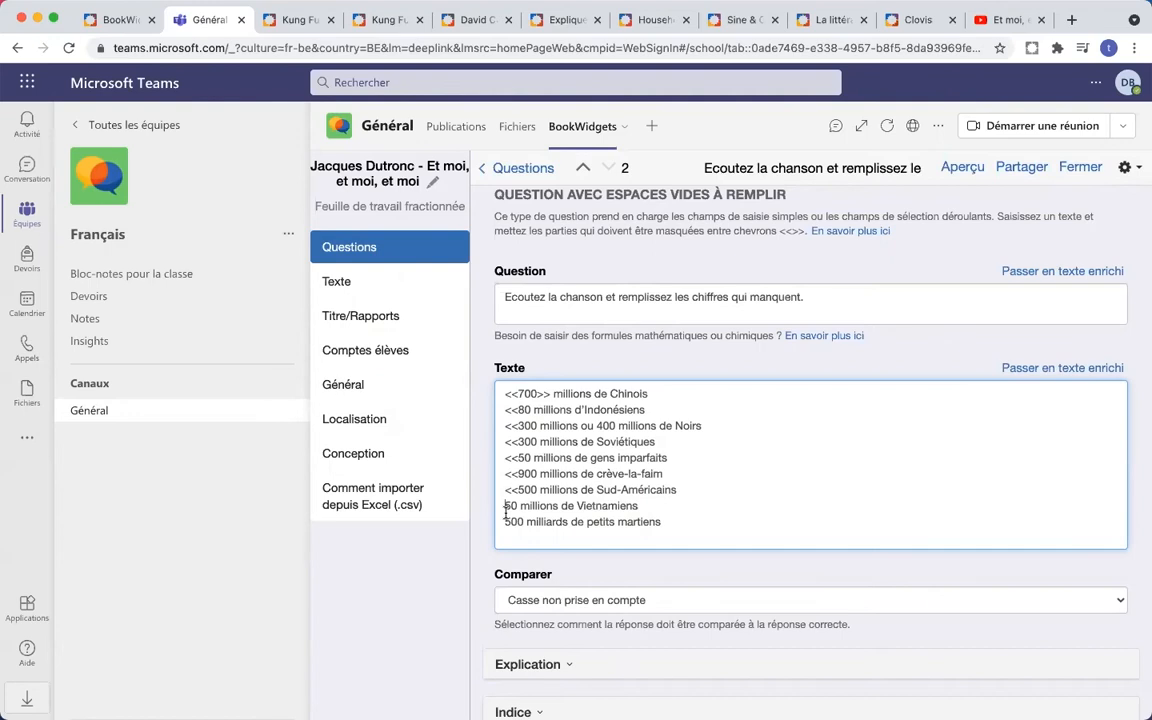
pyautogui.click(504, 506)
pyautogui.press('super+v')
pyautogui.click(504, 521)
pyautogui.press('super+v')
pyautogui.click(598, 425)
pyautogui.press('super+v')
# - Add the closing >> after 80, 300, 300, 50, 900, 500, 50 and 500
pyautogui.moveTo(552, 393); pyautogui.dragTo(541, 393)
pyautogui.press('super+c')
pyautogui.click(531, 409)
pyautogui.press('super+v')
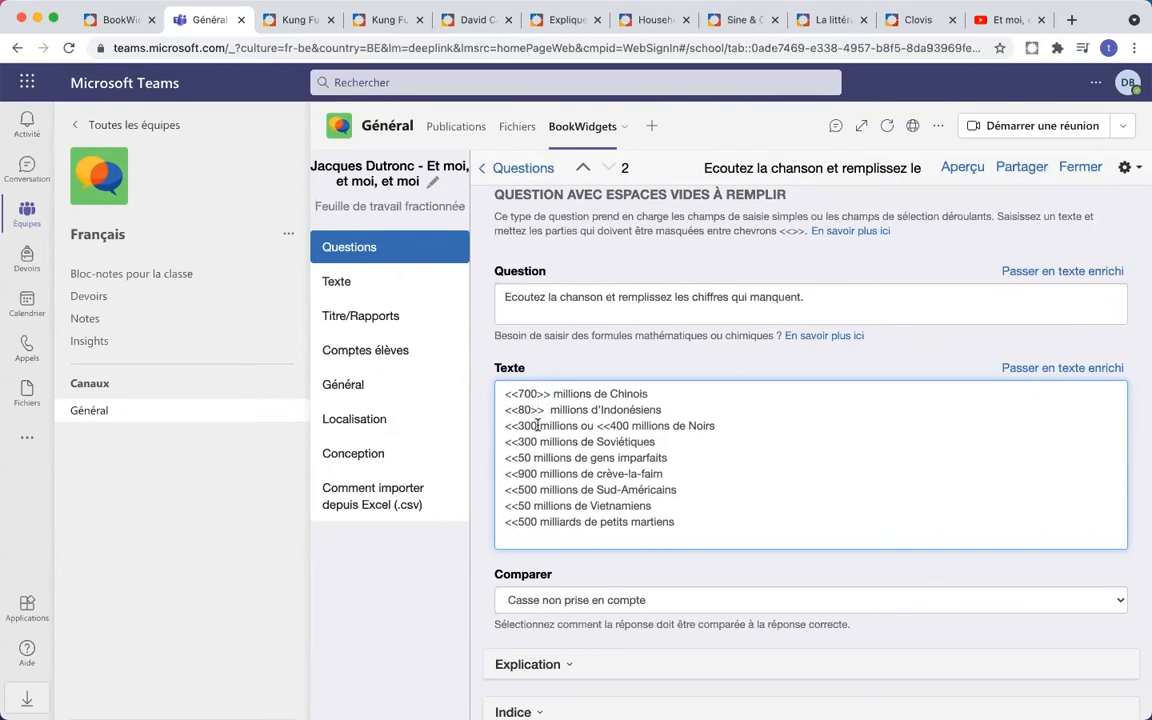
pyautogui.click(538, 426)
pyautogui.press('super+v')
pyautogui.moveTo(548, 428); pyautogui.dragTo(538, 426)
pyautogui.click(538, 442)
pyautogui.press('super+v')
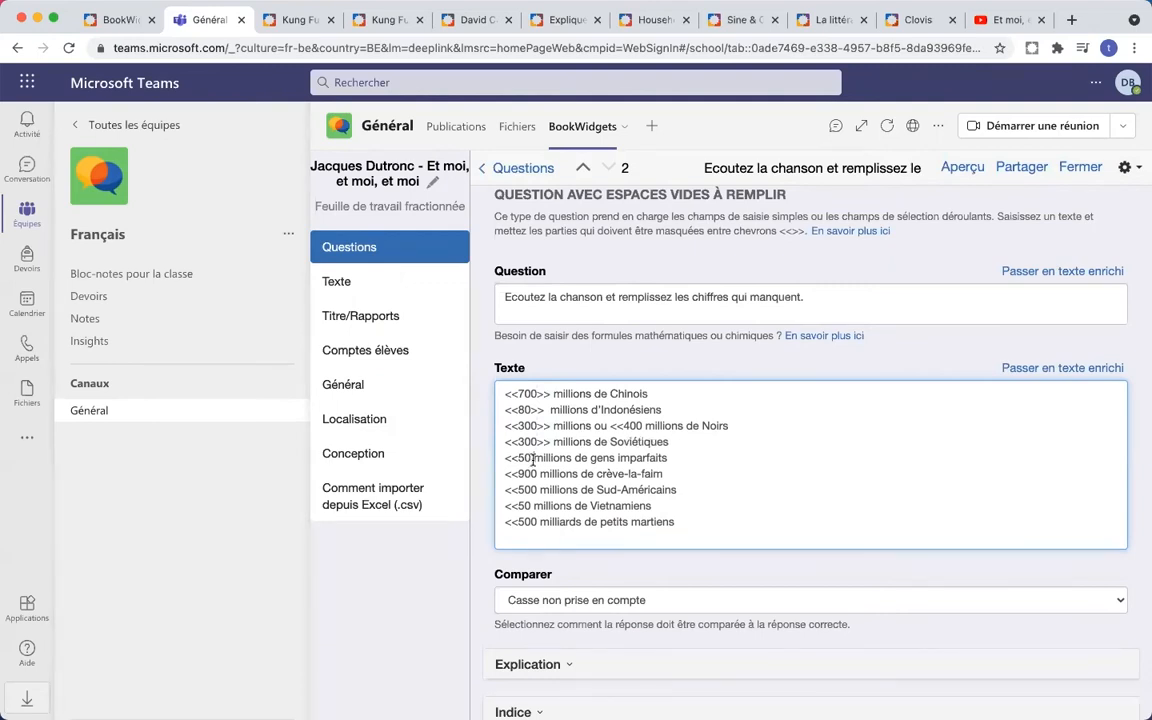
pyautogui.click(533, 458)
pyautogui.press('super+v')
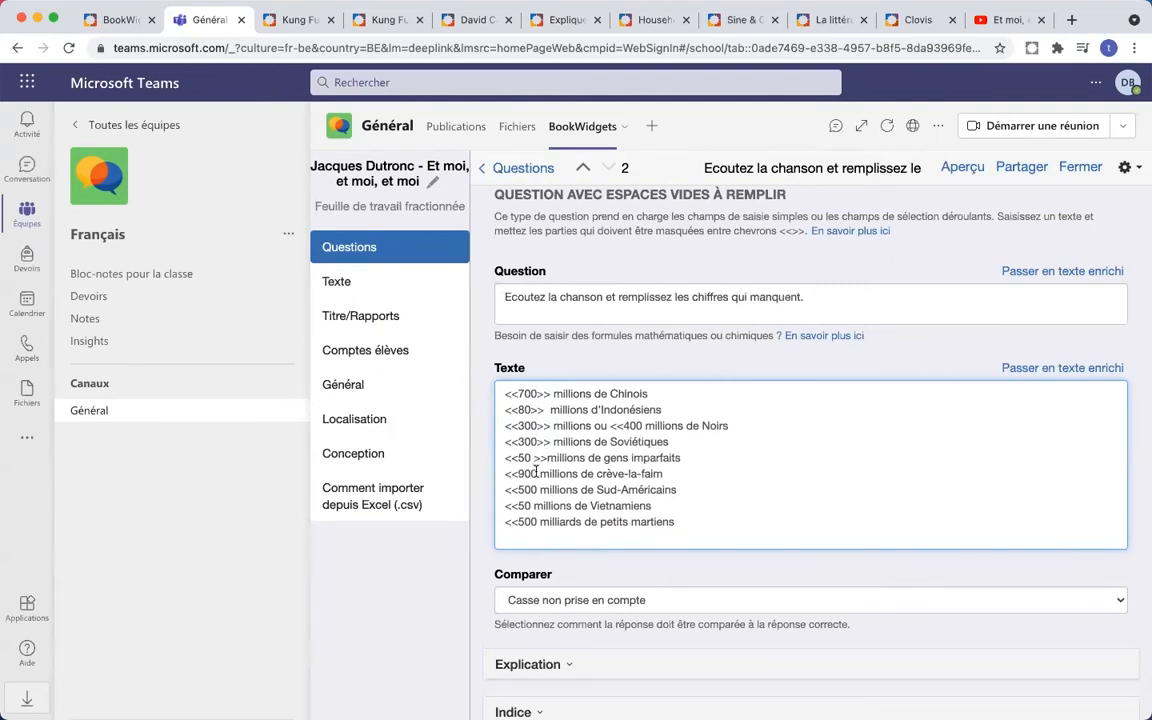
pyautogui.press('Left')
pyautogui.press('Left')
pyautogui.press('Left')
pyautogui.press('BackSpace')
pyautogui.click(537, 473)
pyautogui.press('super+v')
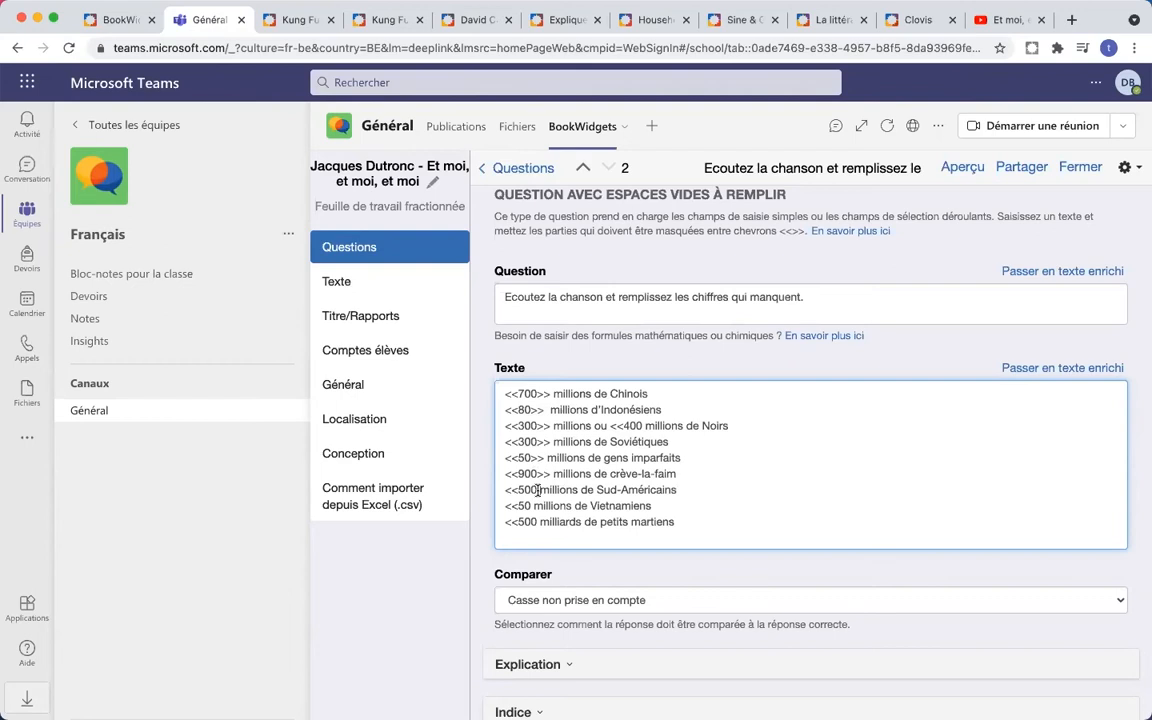
pyautogui.click(537, 490)
pyautogui.press('super+v')
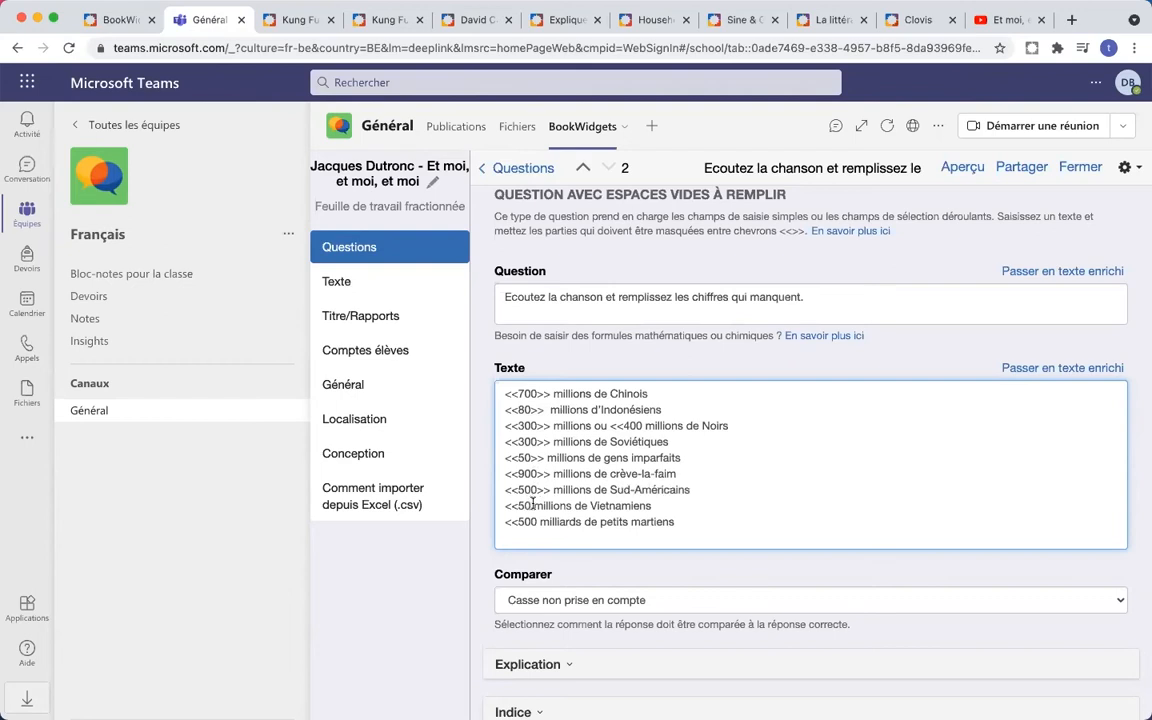
pyautogui.click(533, 505)
pyautogui.press('super+v')
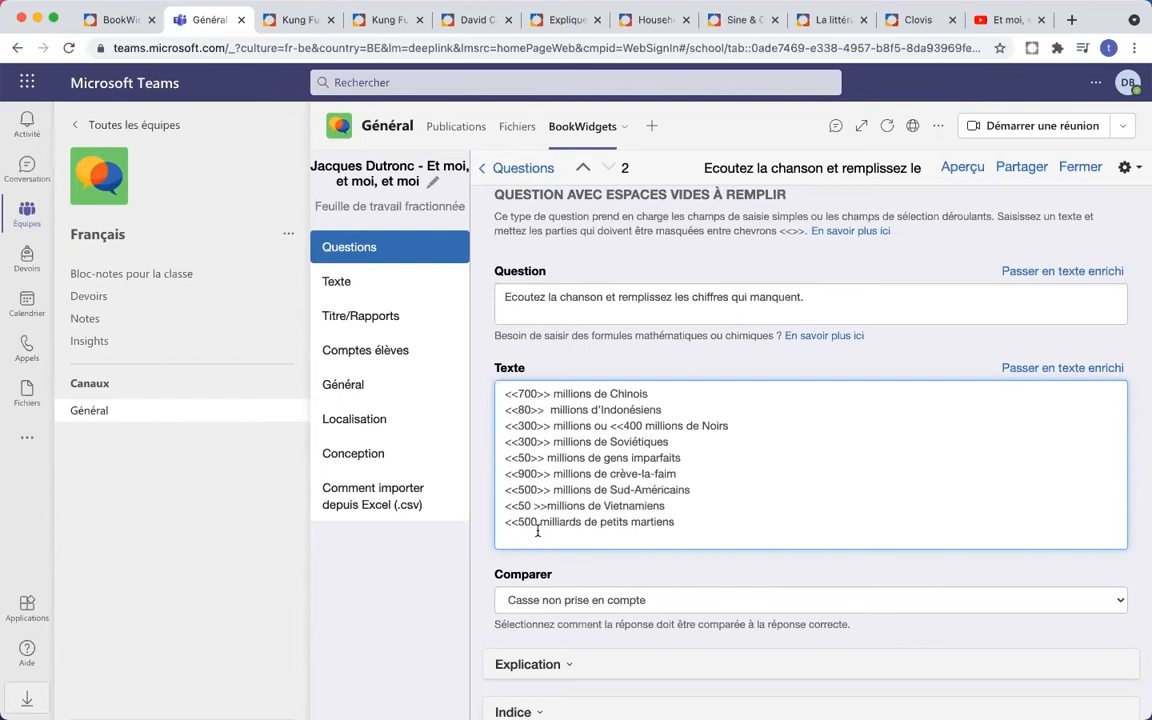
pyautogui.click(537, 522)
pyautogui.press('super+v')
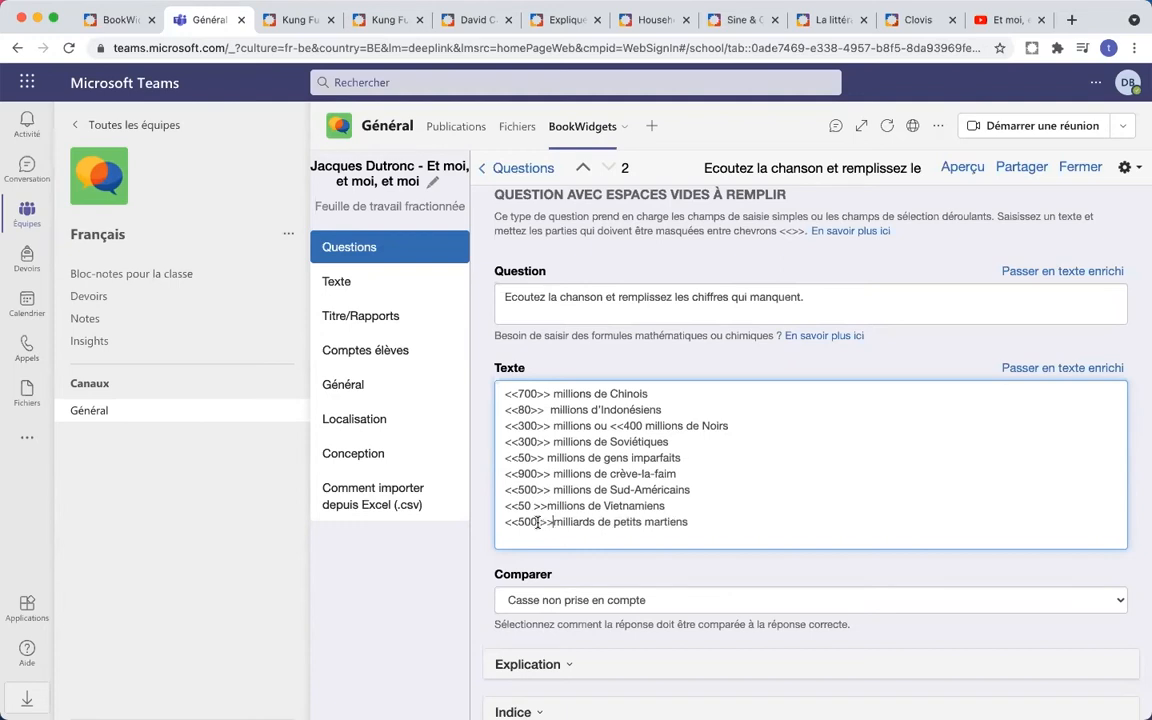
# - Remove stray spaces to form <<500>> and <<50>>, close <<400>>, and preview the question
pyautogui.click(537, 522)
pyautogui.click(547, 506)
pyautogui.click(537, 522)
pyautogui.press('BackSpace')
pyautogui.click(541, 506)
pyautogui.press('BackSpace')
pyautogui.click(640, 425)
pyautogui.write('>>')
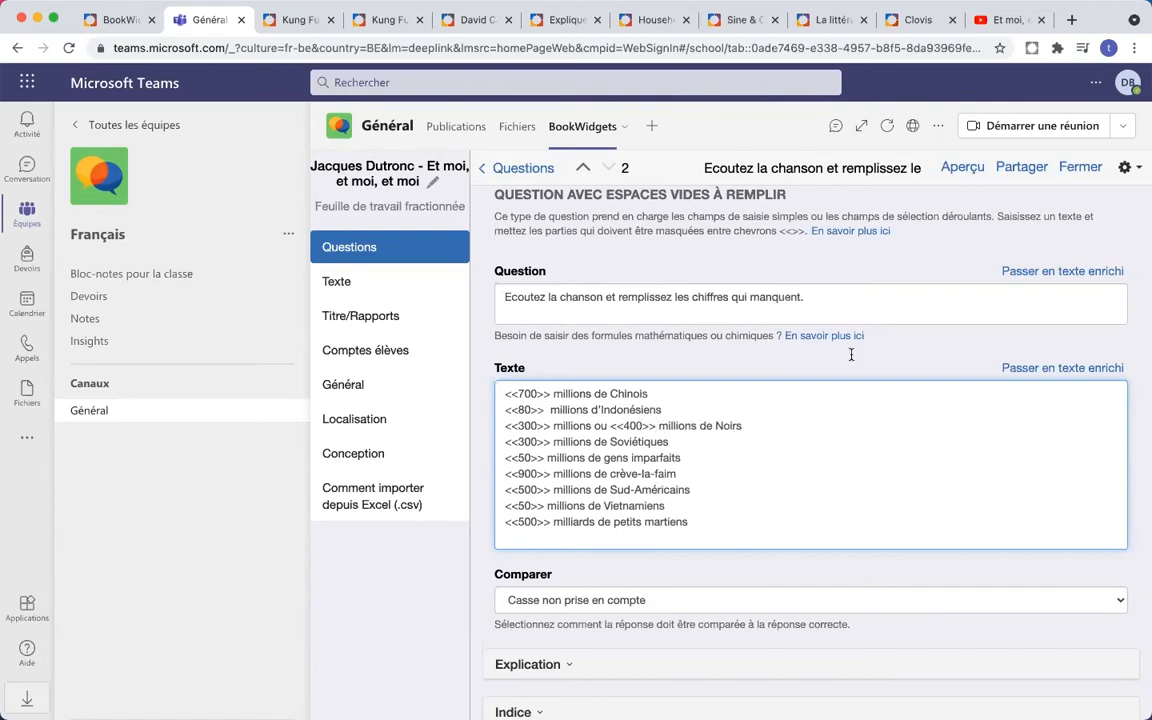
pyautogui.click(962, 167)
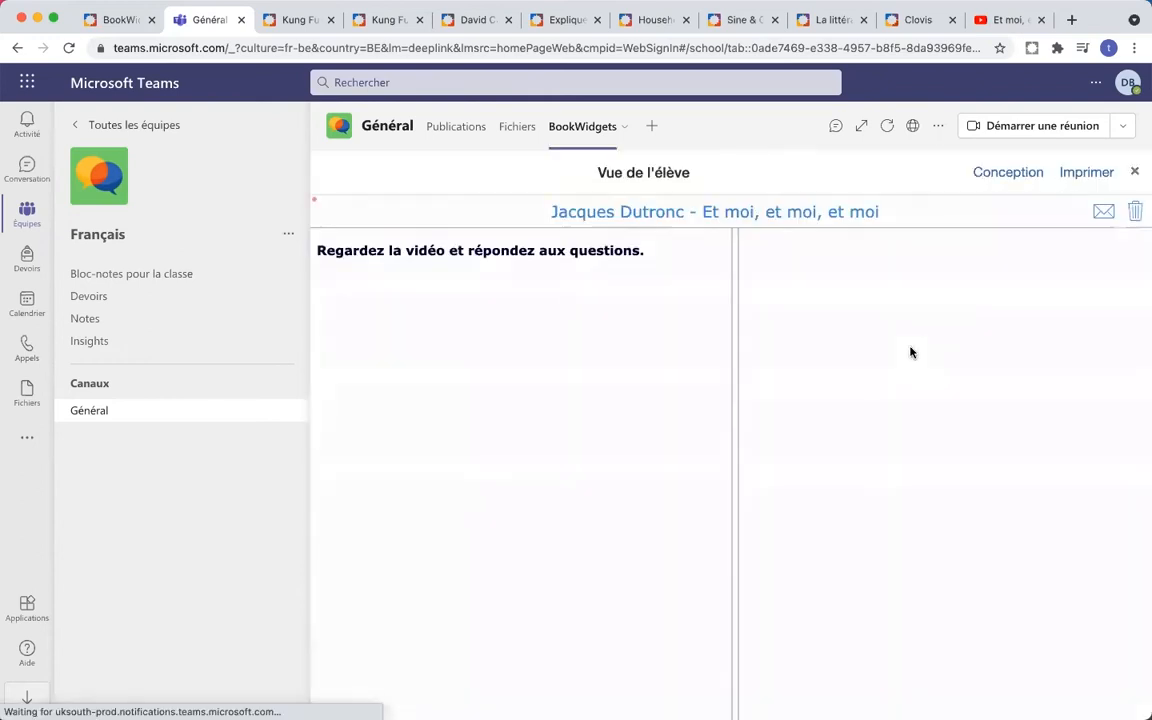
# - Check the ten number blanks in the student view, then return to the Texte box after <<80
pyautogui.scroll(-5, 895, 437)
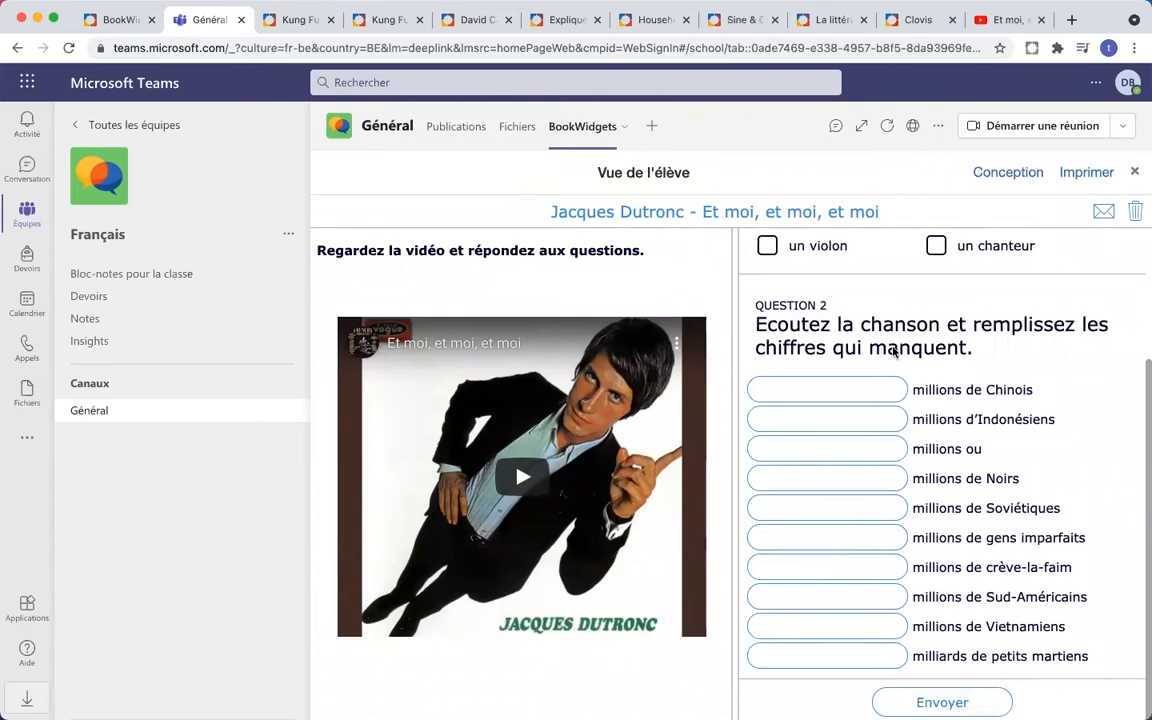
pyautogui.click(1134, 172)
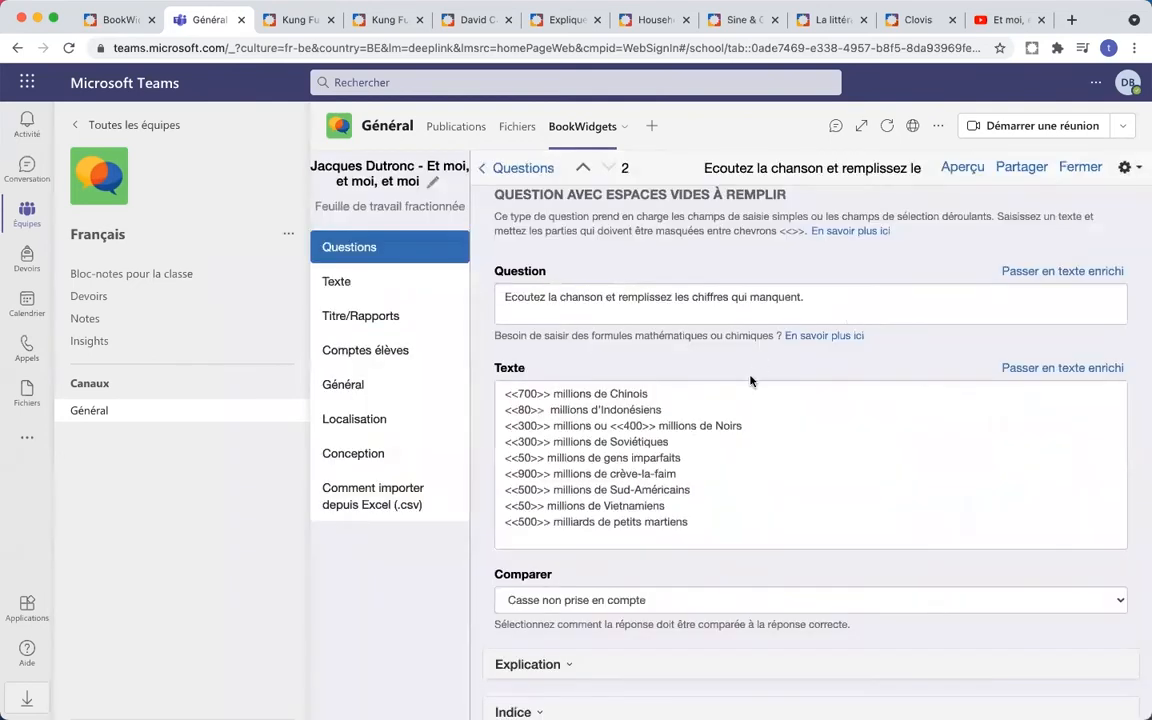
pyautogui.click(530, 409)
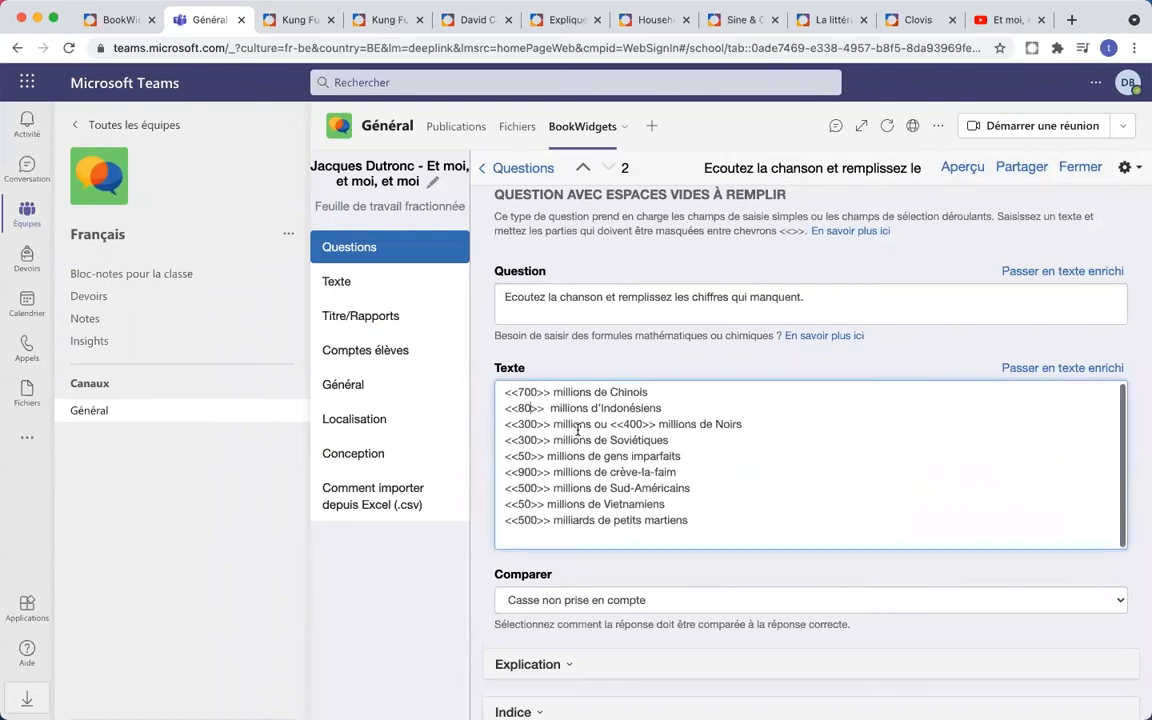
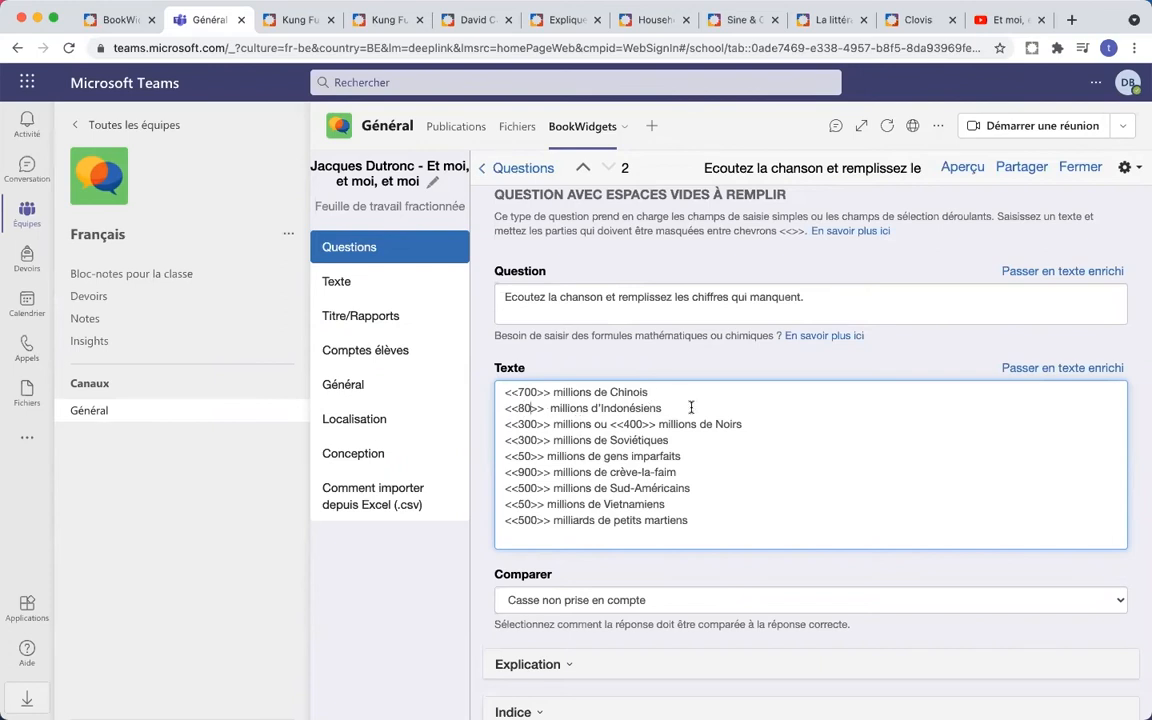
# - Scroll up to the question-type description above the Texte box and select, then deselect, it
pyautogui.scroll(1, 692, 441)
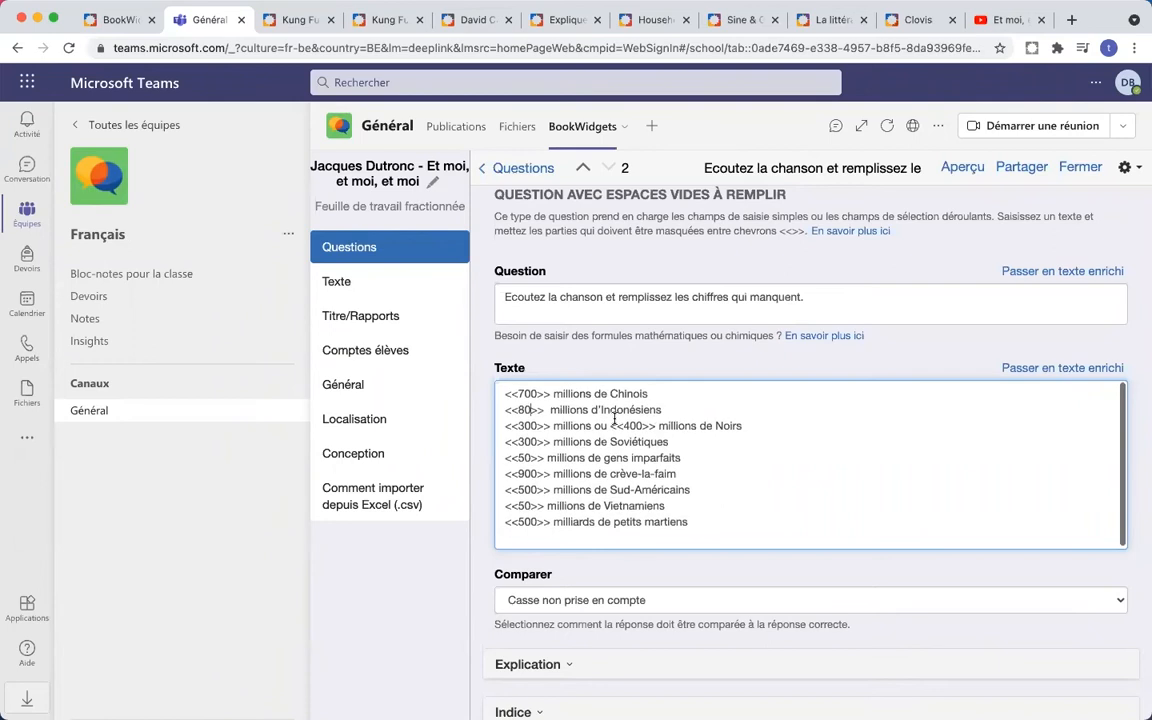
pyautogui.click(722, 267)
pyautogui.scroll(1, 722, 267)
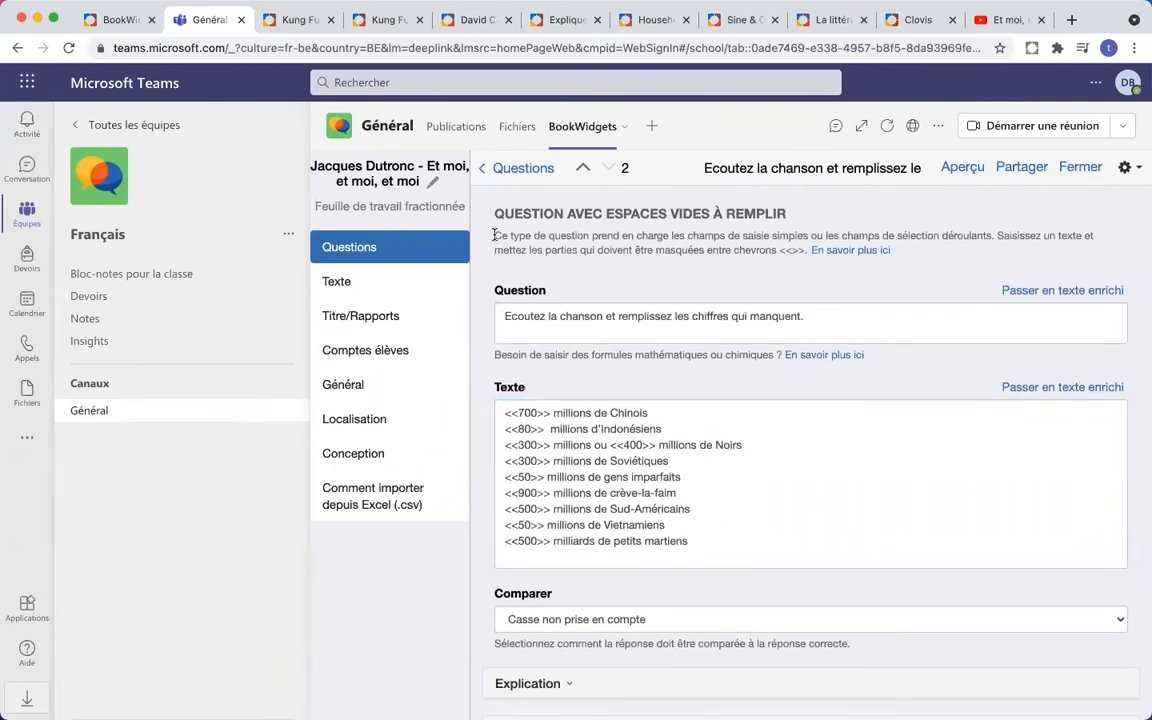
pyautogui.moveTo(494, 235); pyautogui.dragTo(805, 245)
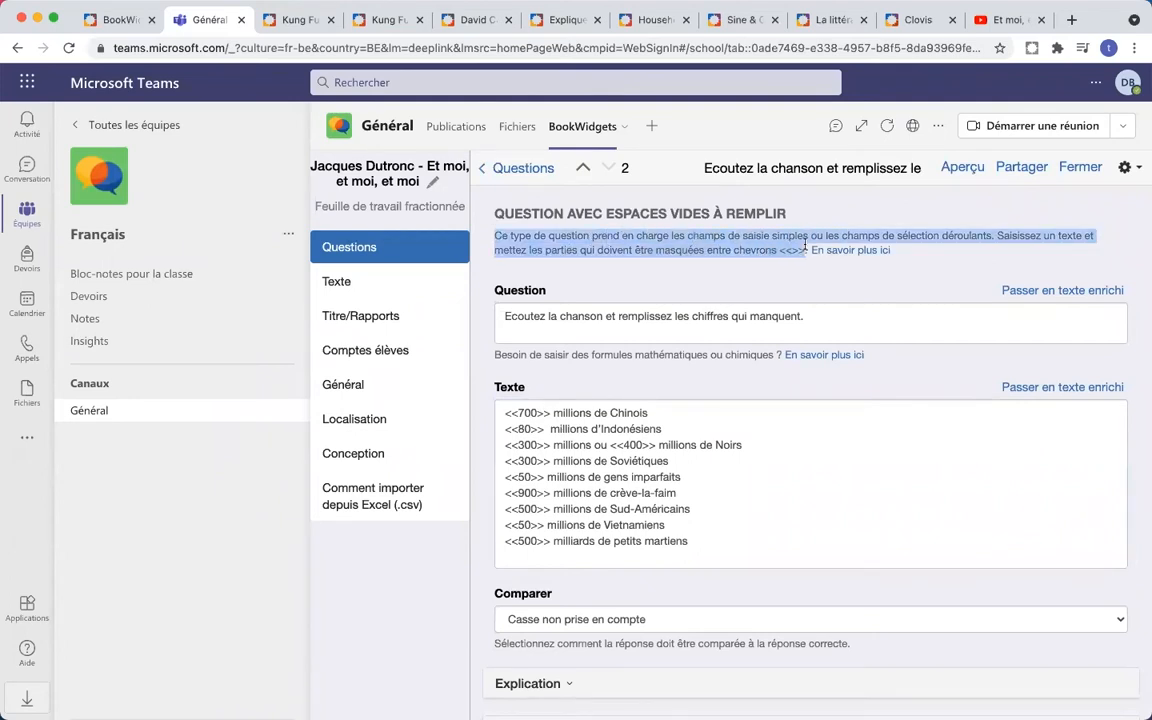
pyautogui.moveTo(805, 245); pyautogui.dragTo(808, 254)
pyautogui.click(803, 257)
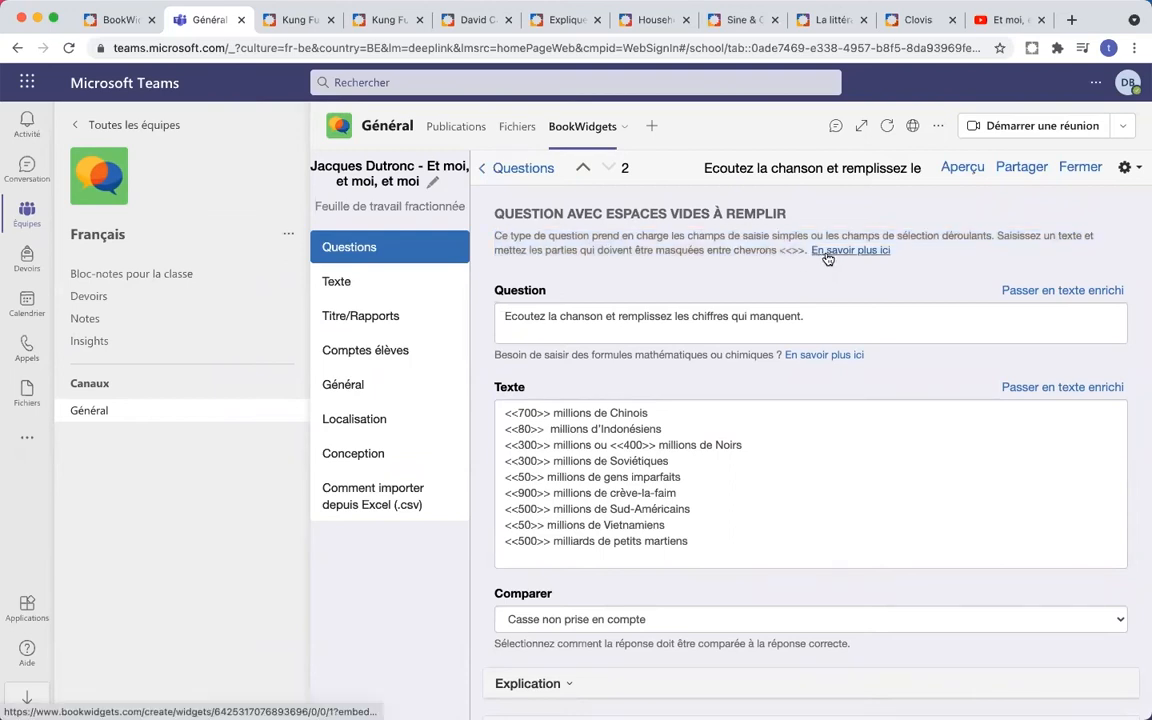
# - Open the blank-syntax help via 'En savoir plus ici' and highlight the Washington two-answer example
pyautogui.click(866, 256)
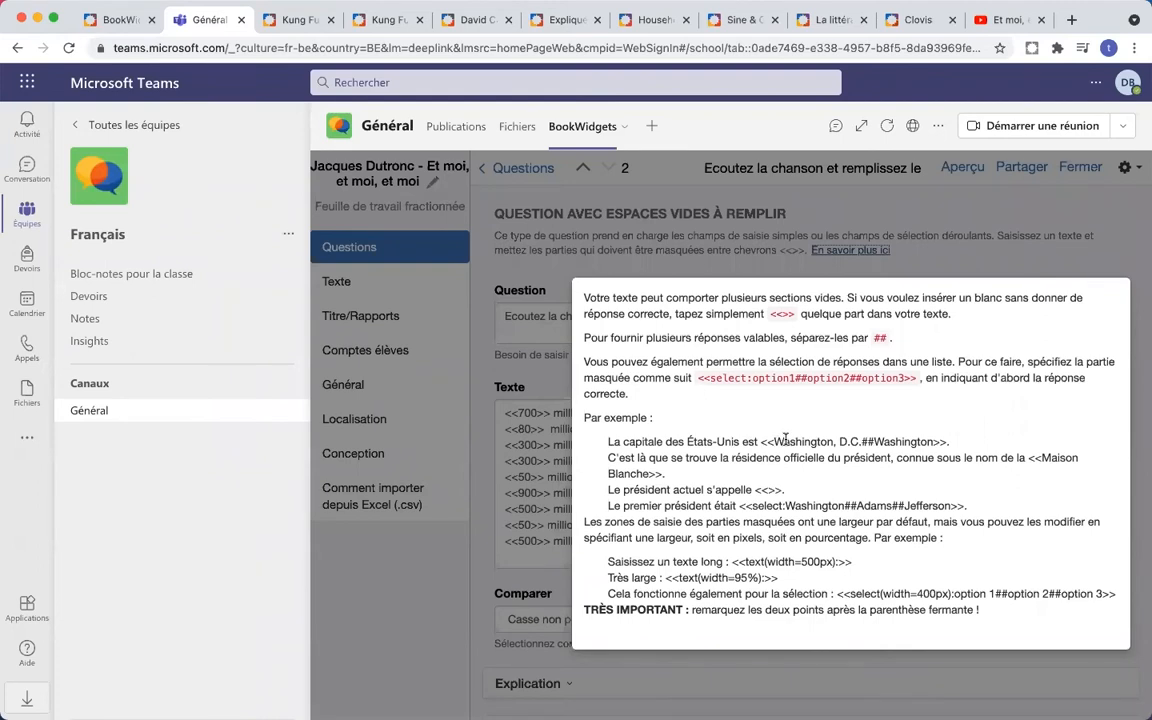
pyautogui.moveTo(763, 439); pyautogui.dragTo(946, 440)
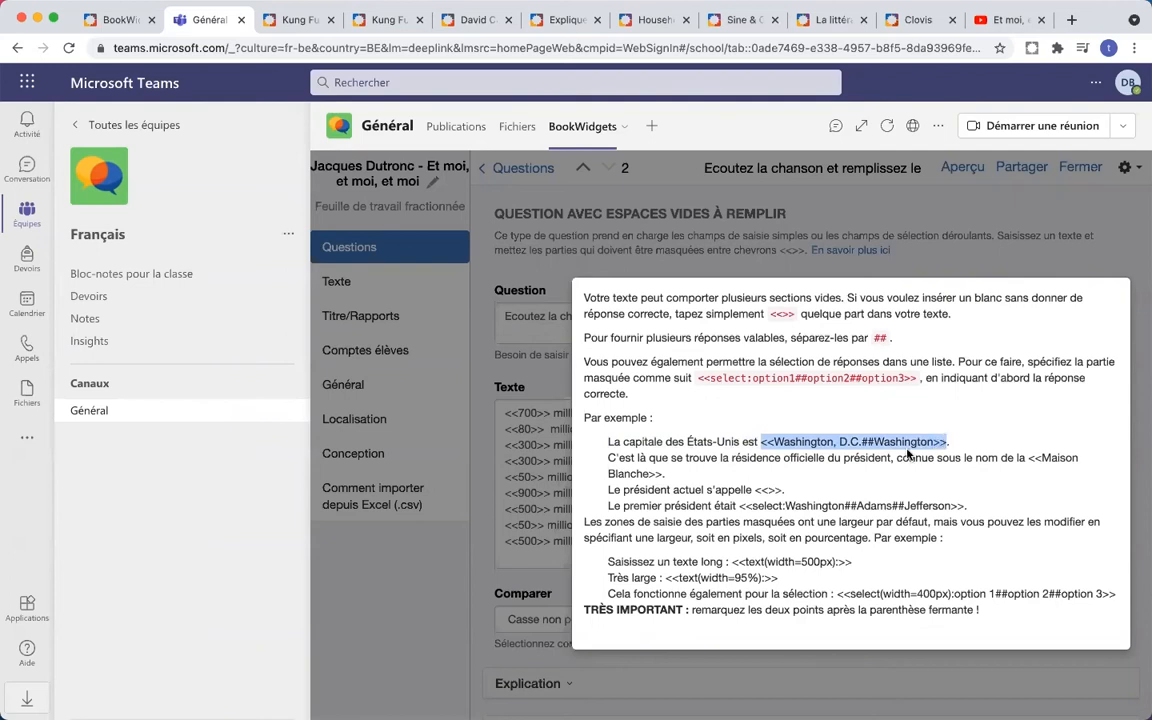
pyautogui.scroll(5, 908, 455)
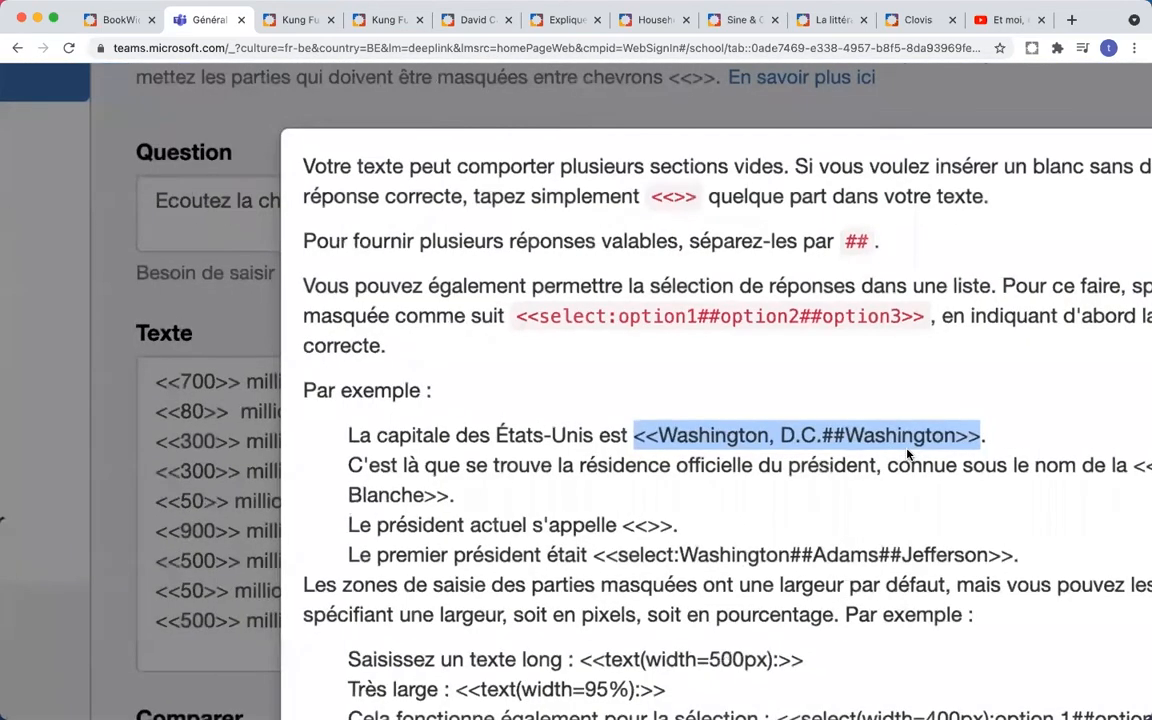
pyautogui.scroll(3, 908, 455)
pyautogui.scroll(-8, 908, 455)
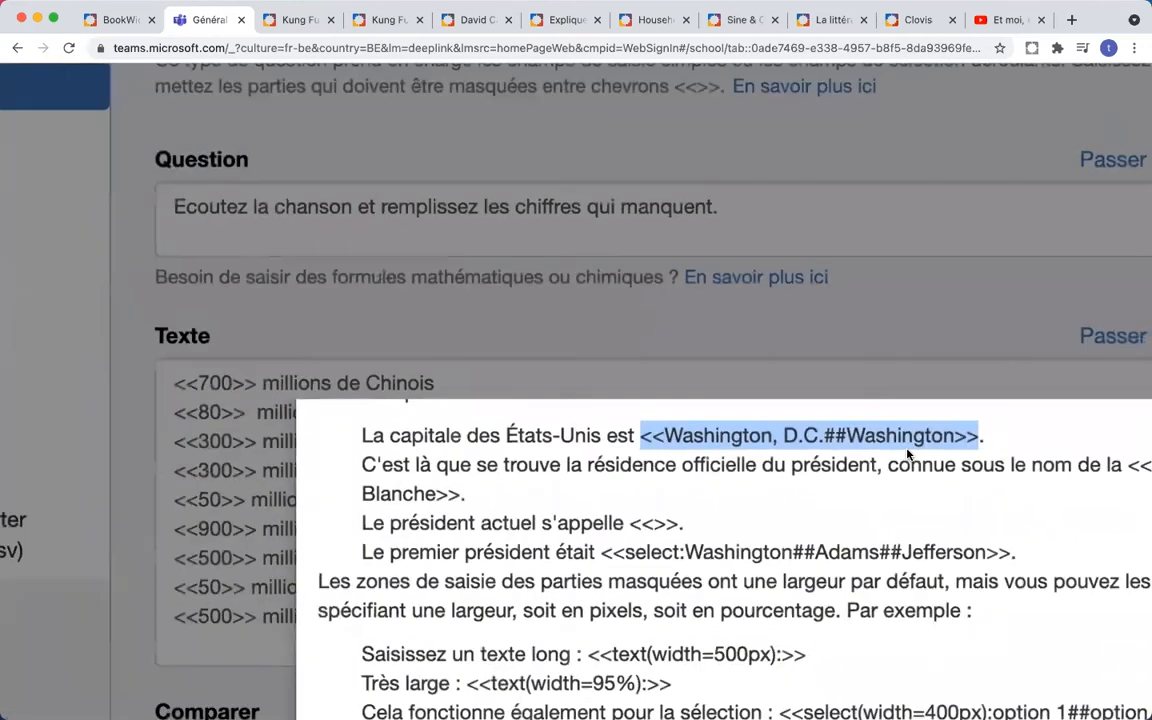
pyautogui.scroll(-5, 853, 398)
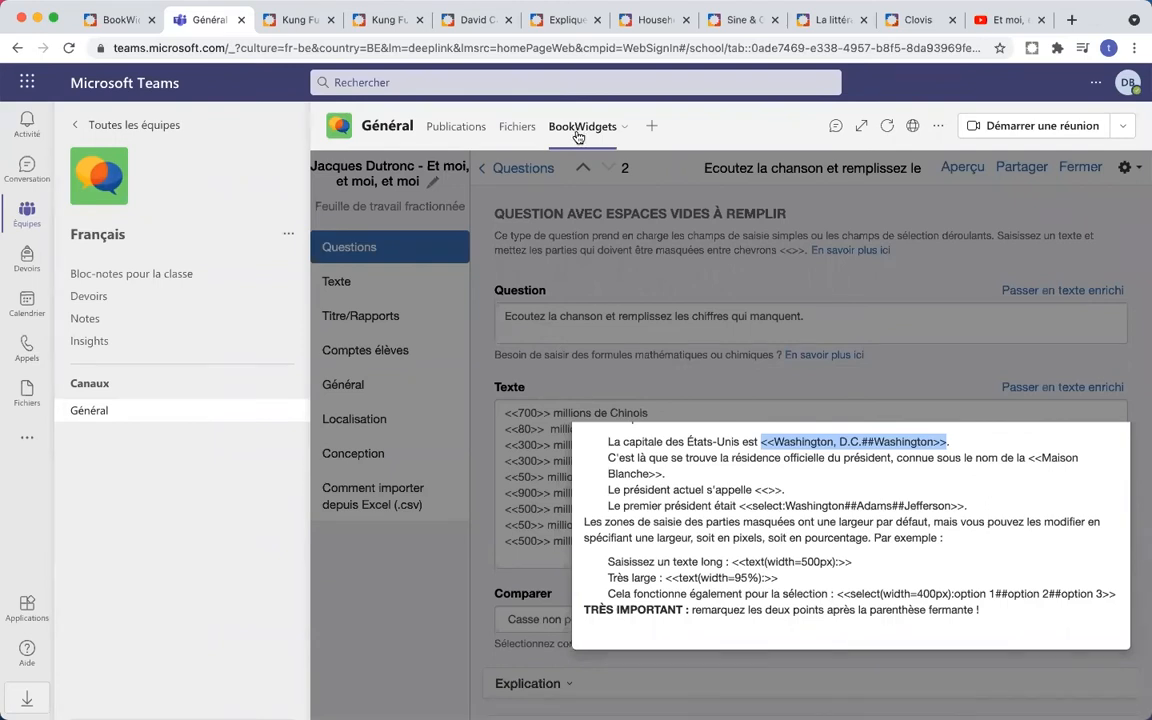
# - Reload the page and preview the Jacques Dutronc worksheet as students see it
pyautogui.click(69, 48)
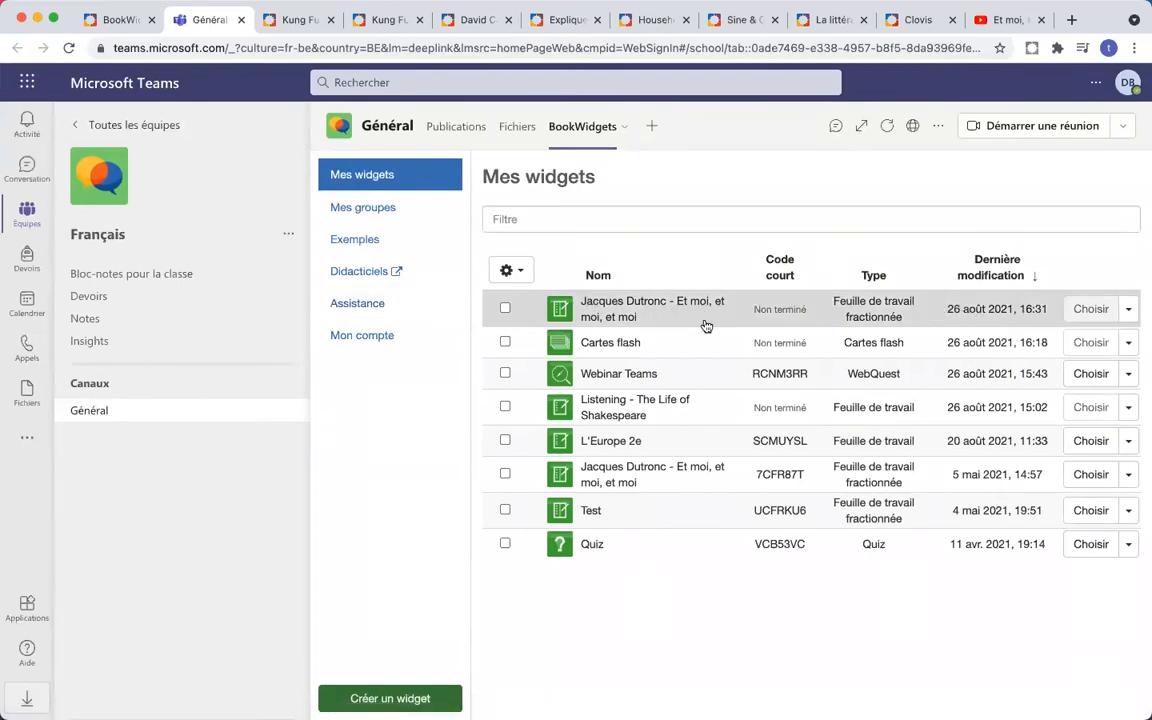
pyautogui.click(656, 304)
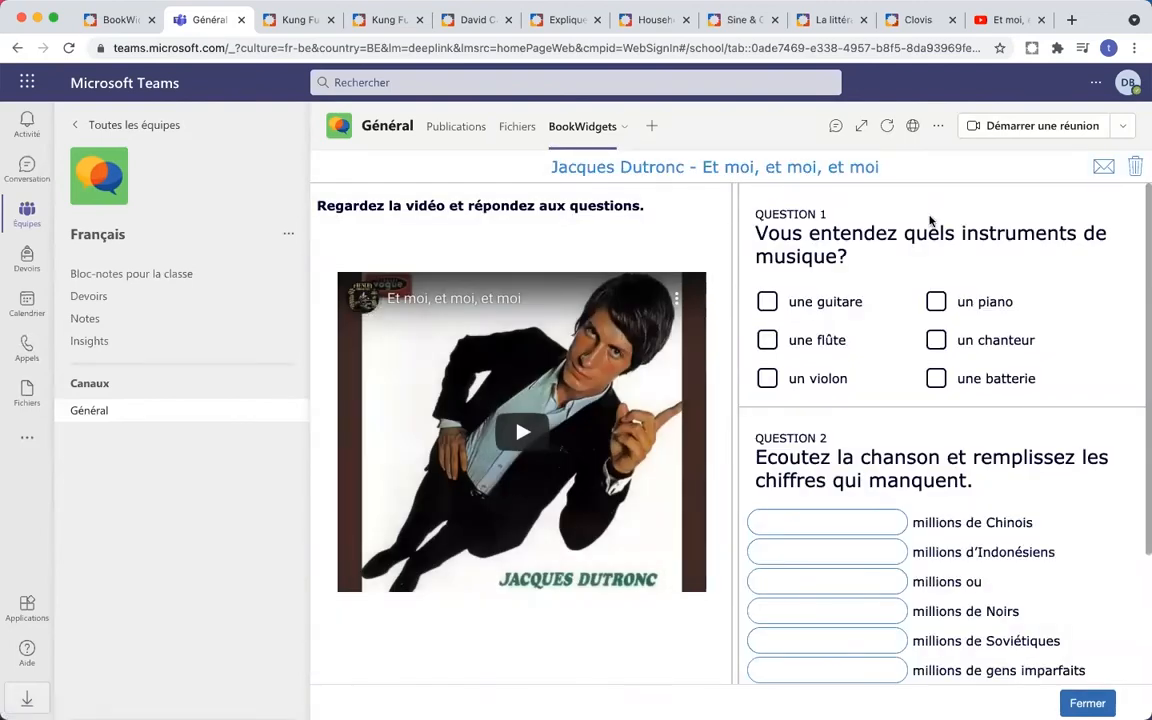
pyautogui.scroll(-2, 900, 325)
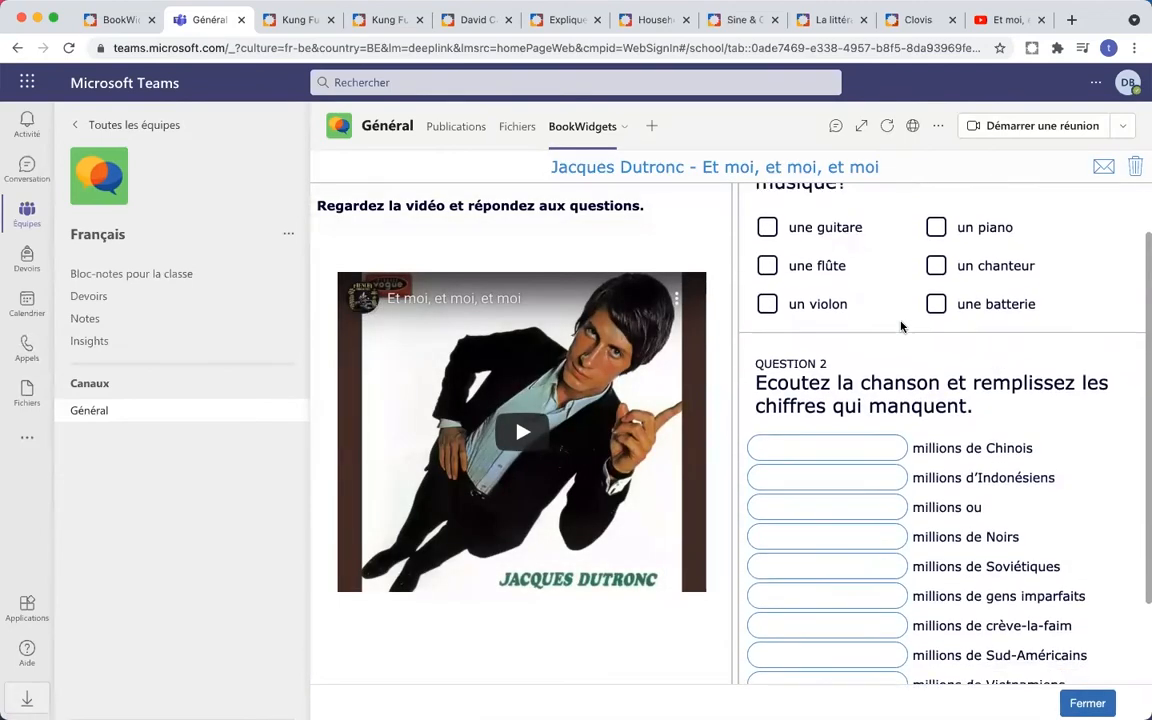
pyautogui.scroll(-3, 900, 325)
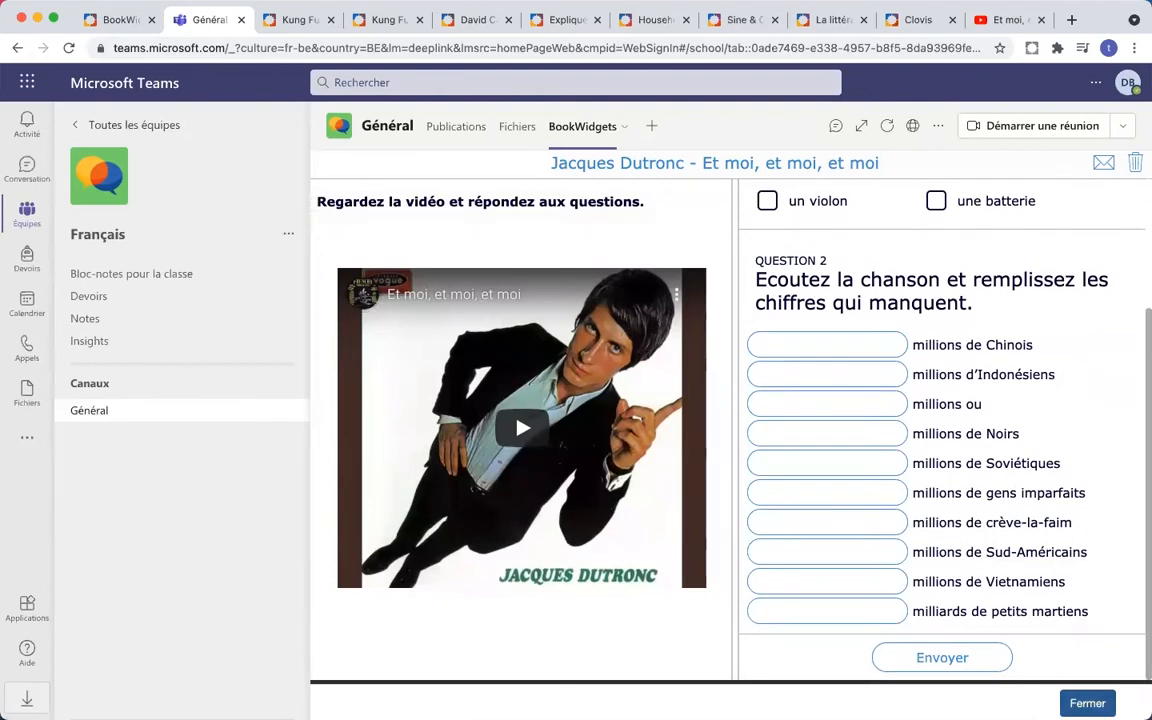
pyautogui.scroll(5, 995, 483)
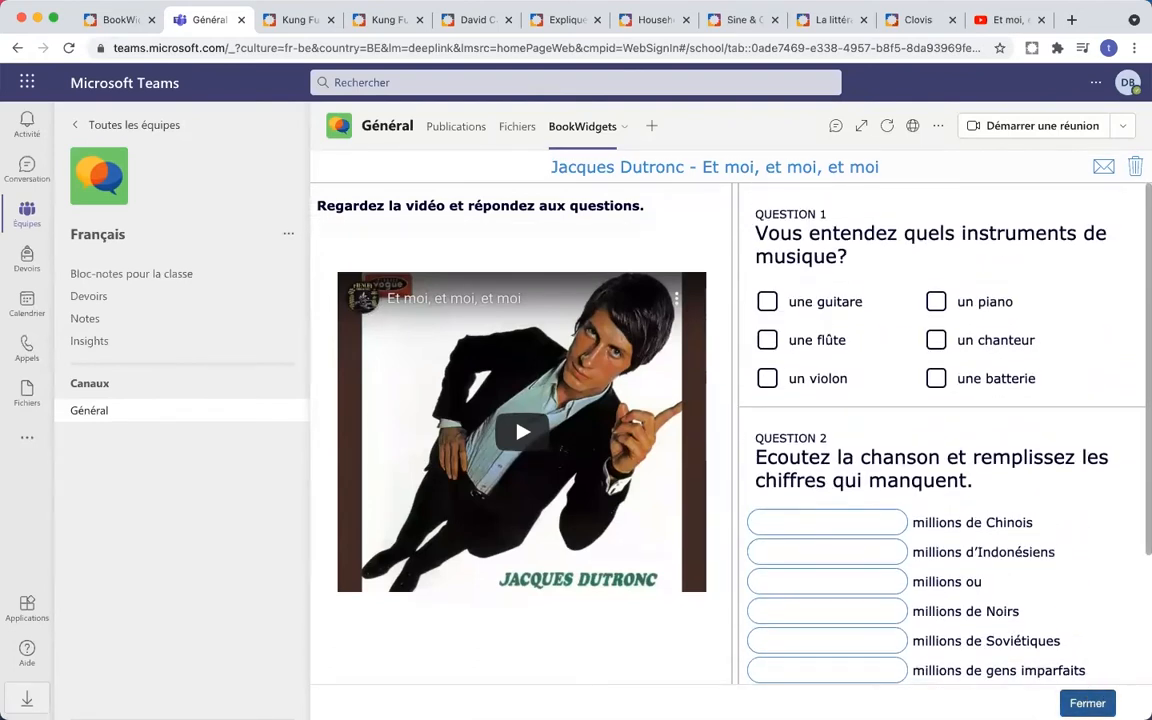
# - Close the preview and reopen the worksheet with Modifier from its row's dropdown
pyautogui.click(1087, 703)
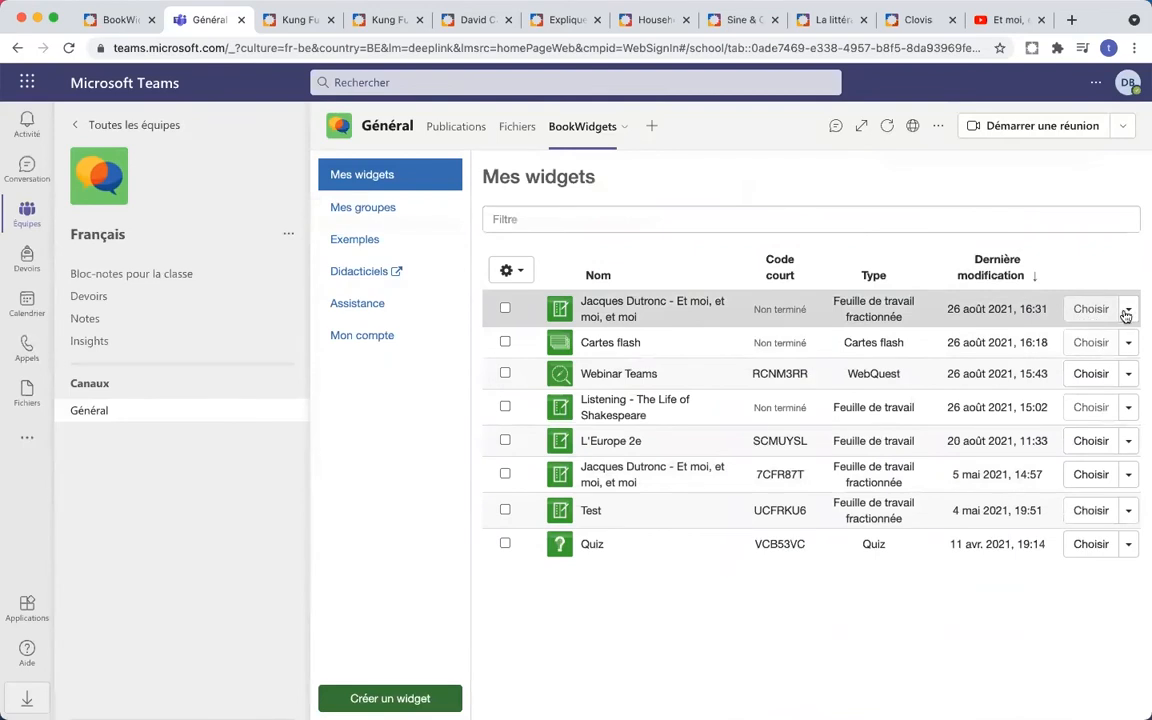
pyautogui.click(1128, 312)
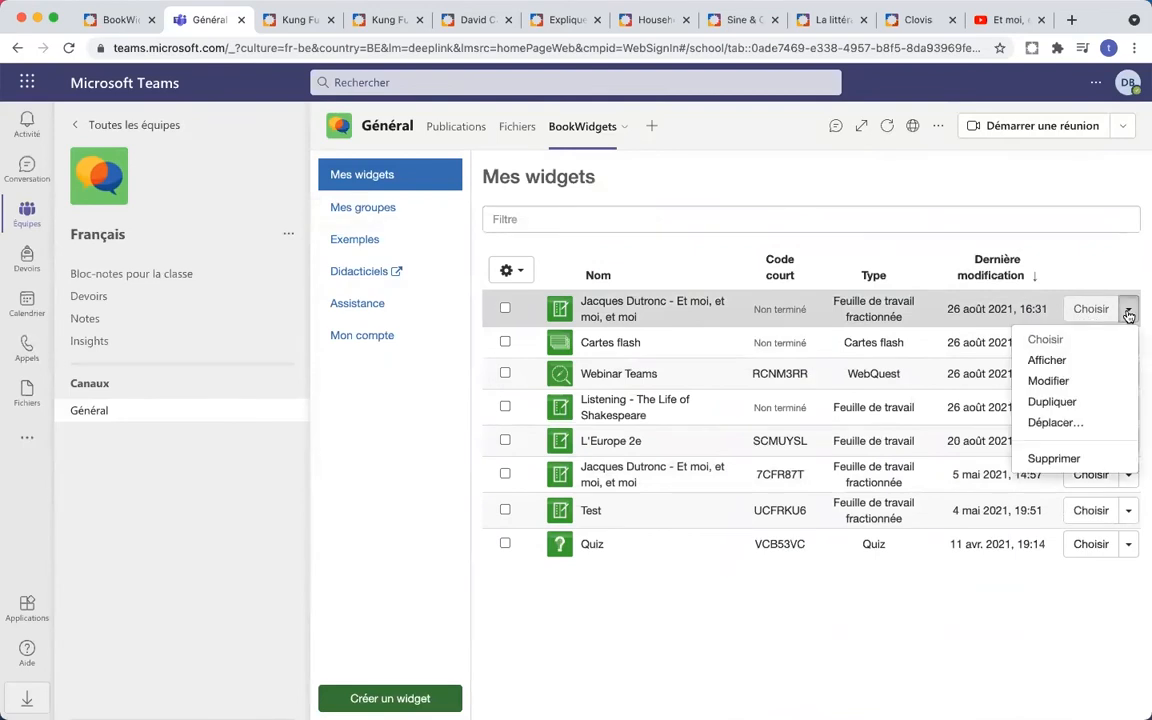
pyautogui.click(1078, 383)
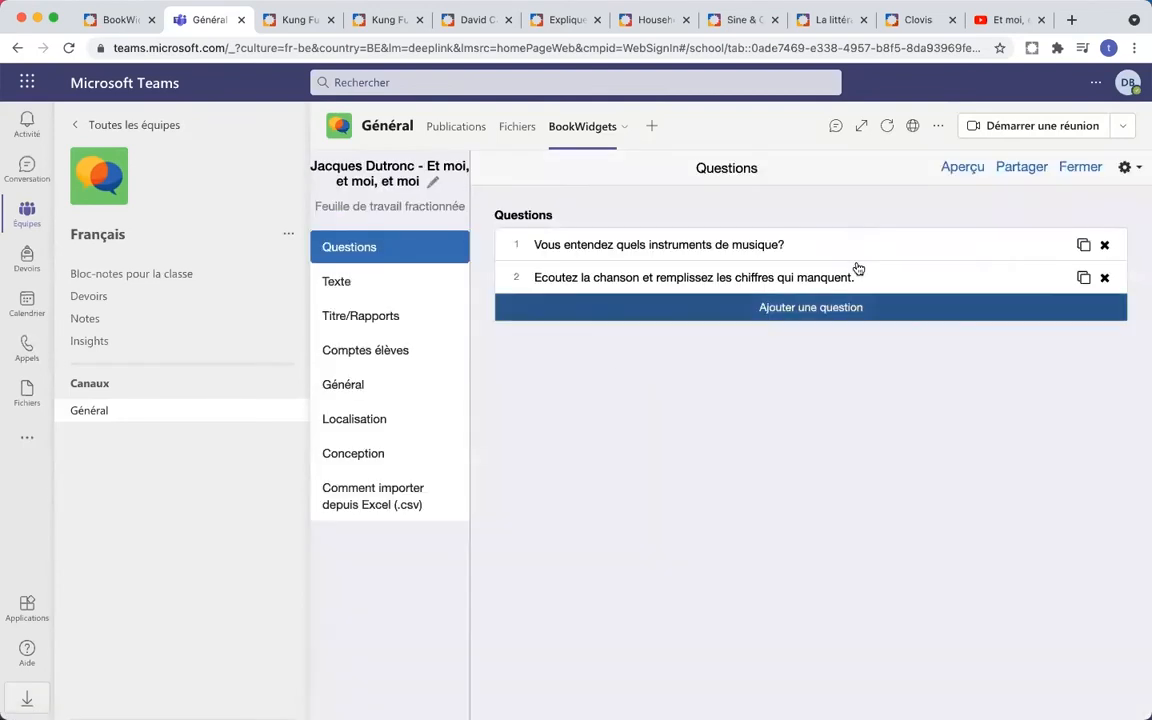
# - Open question 2 and consult the blank-syntax help's Washington, D.C.##Washington example
pyautogui.click(869, 286)
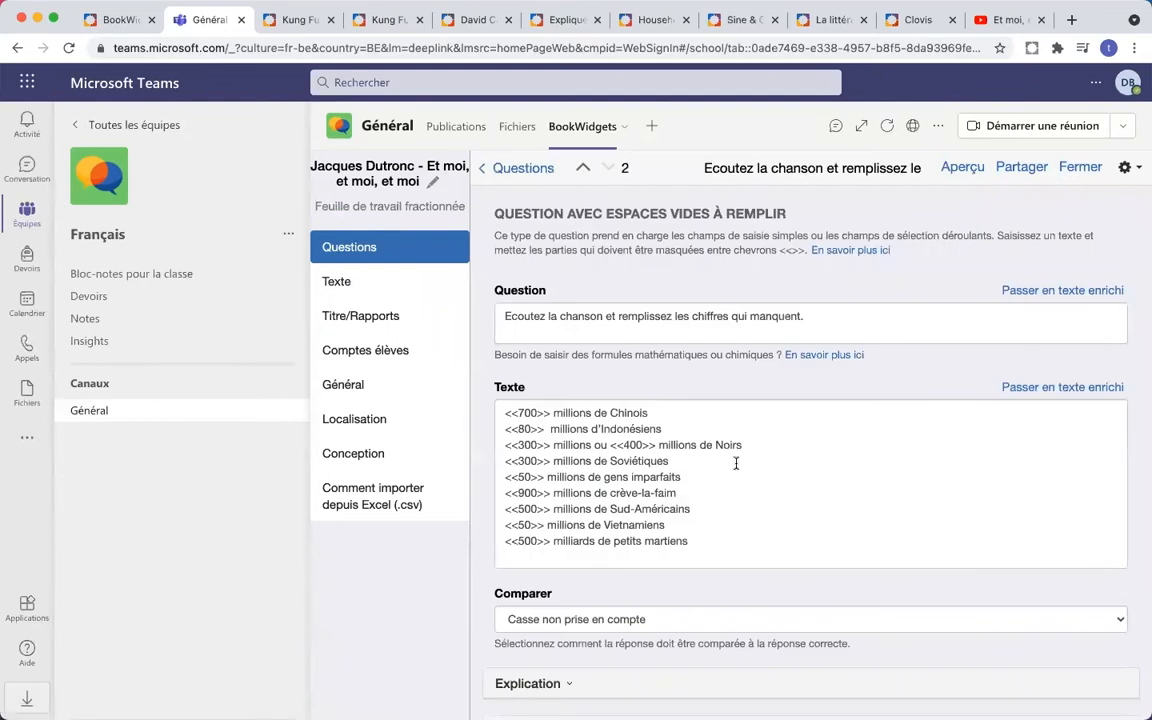
pyautogui.click(830, 252)
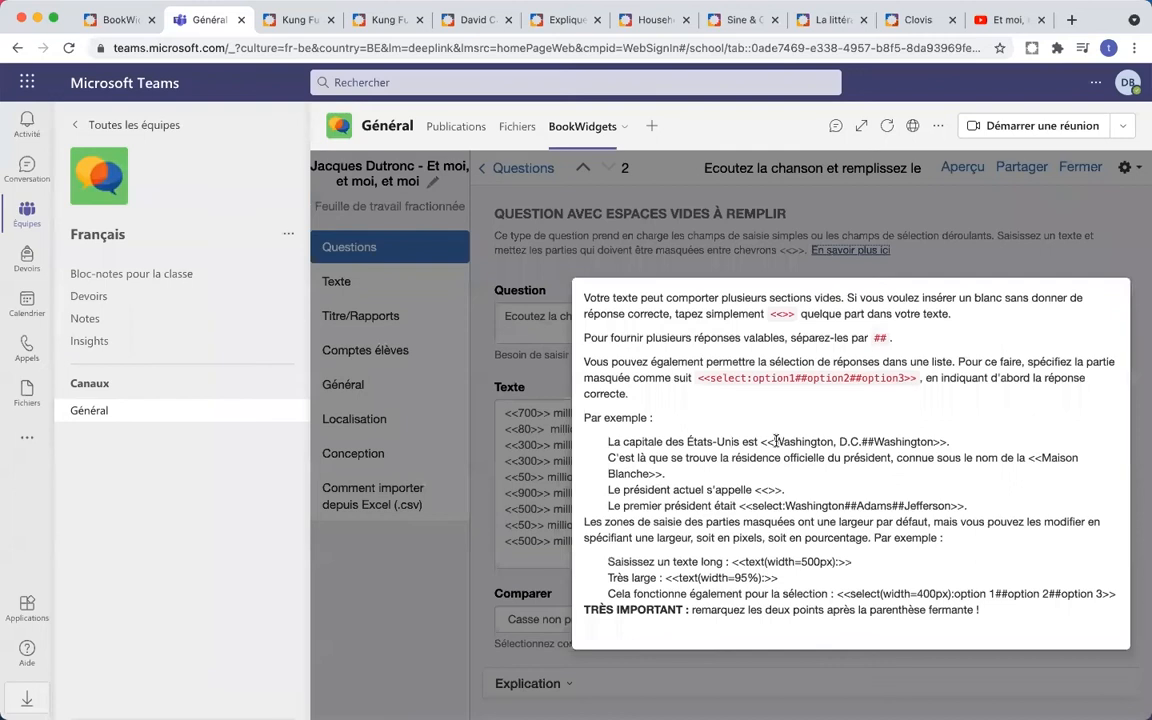
pyautogui.moveTo(776, 441); pyautogui.dragTo(919, 441)
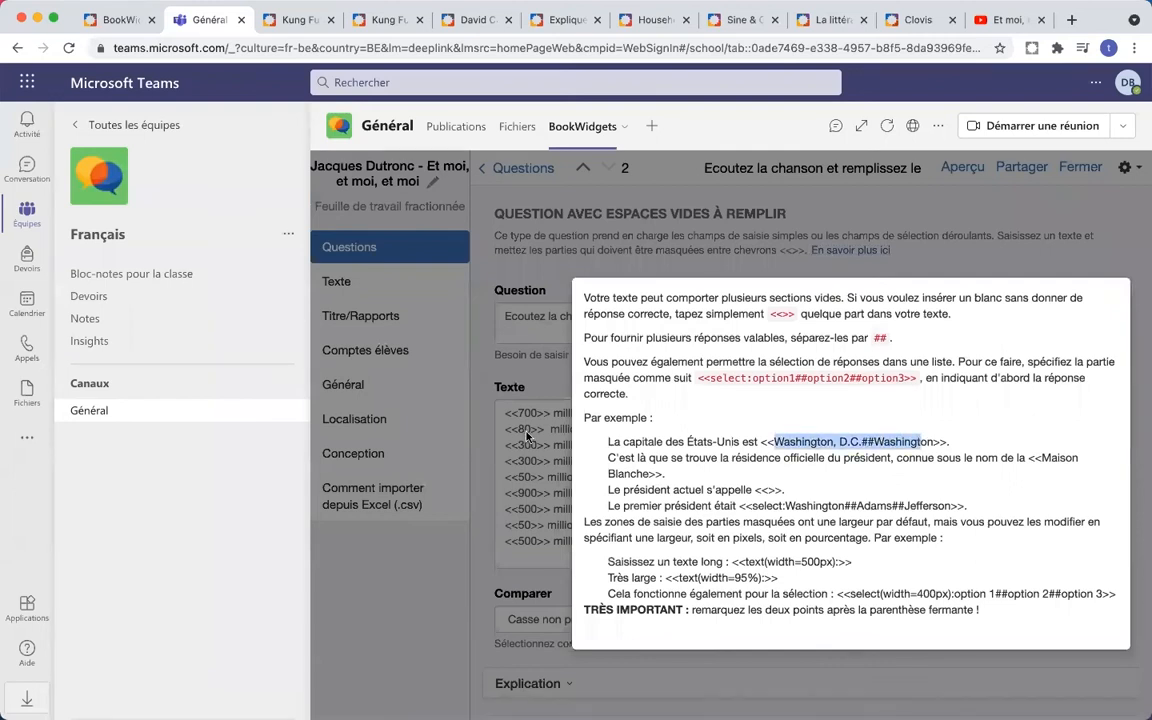
pyautogui.click(527, 436)
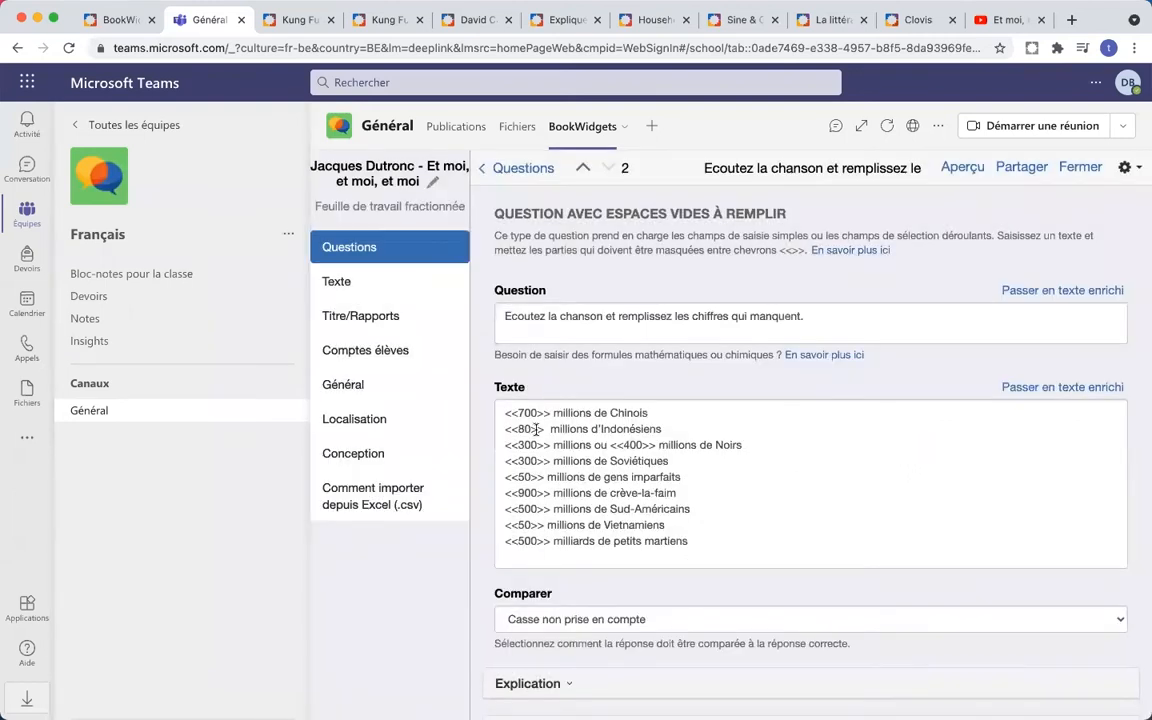
# - Append ##quatre-vingts after <<80, delete the stray space before millions, and check the Comparer options
pyautogui.click(534, 429)
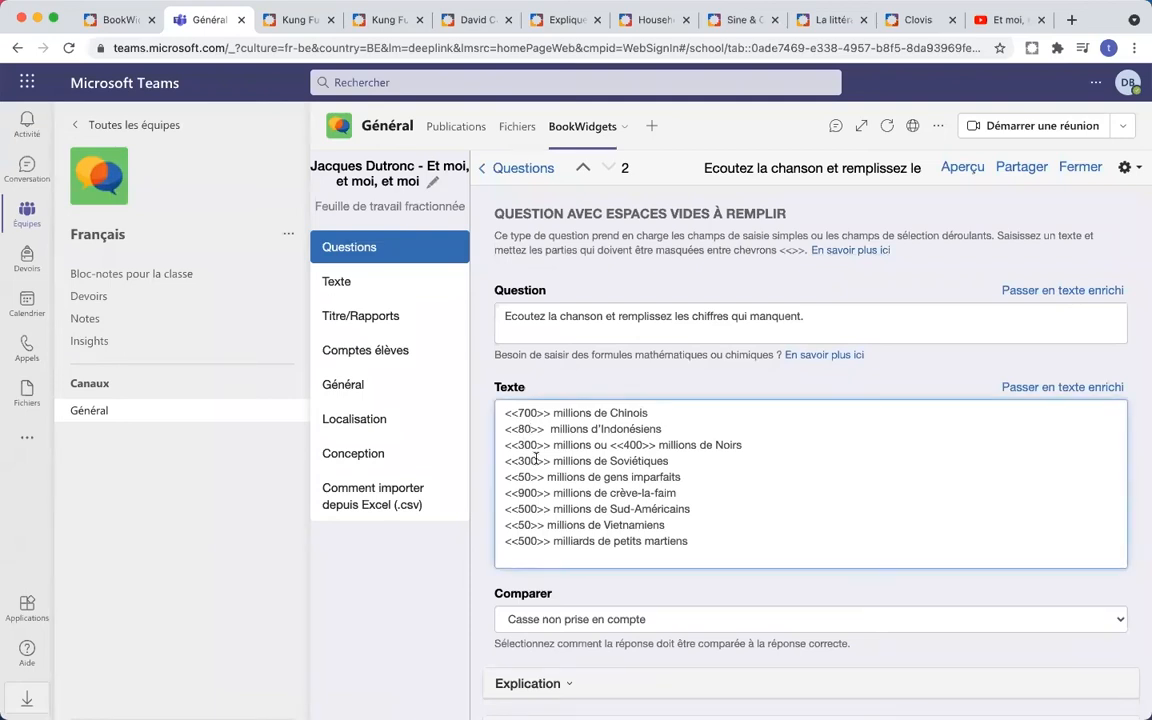
pyautogui.write('##quatre-vingts')
pyautogui.press('BackSpace')
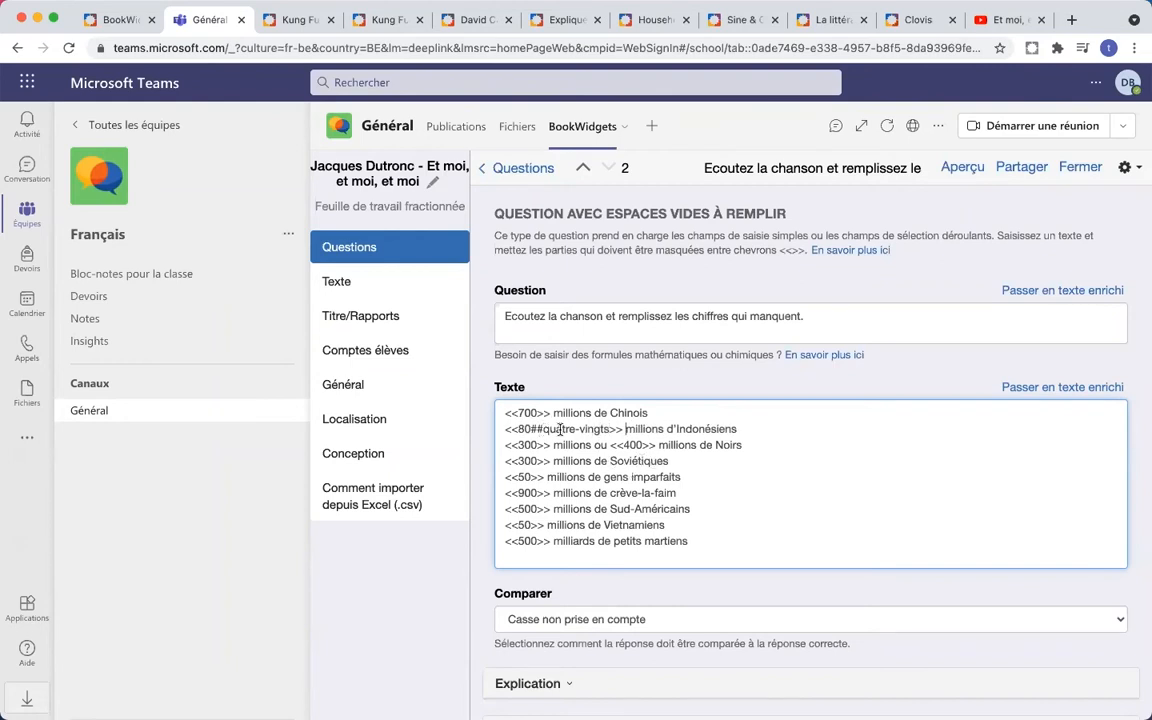
pyautogui.scroll(-1, 618, 409)
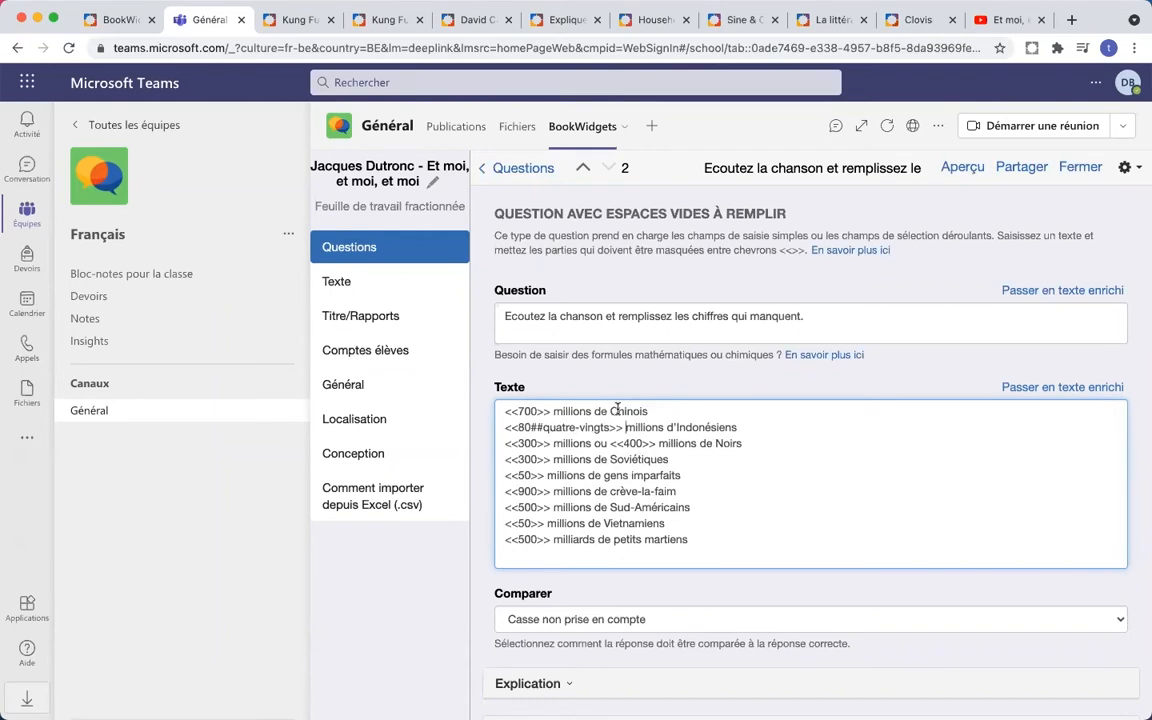
pyautogui.click(536, 443)
pyautogui.scroll(-5, 602, 496)
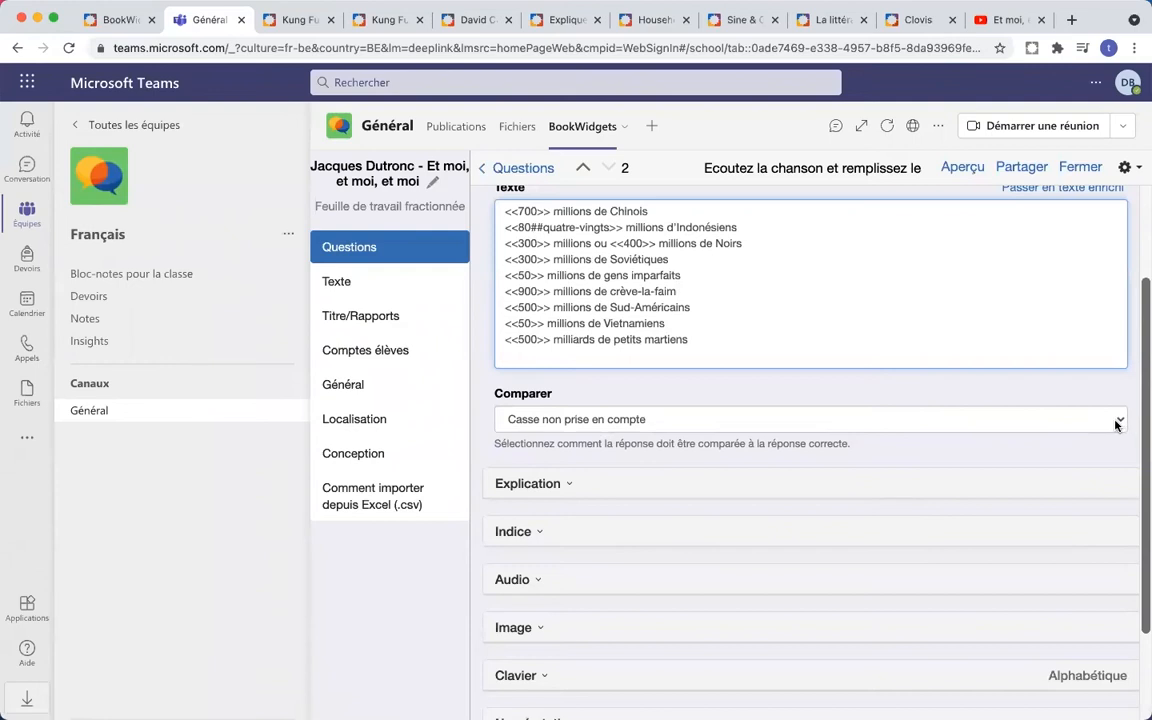
pyautogui.click(1117, 424)
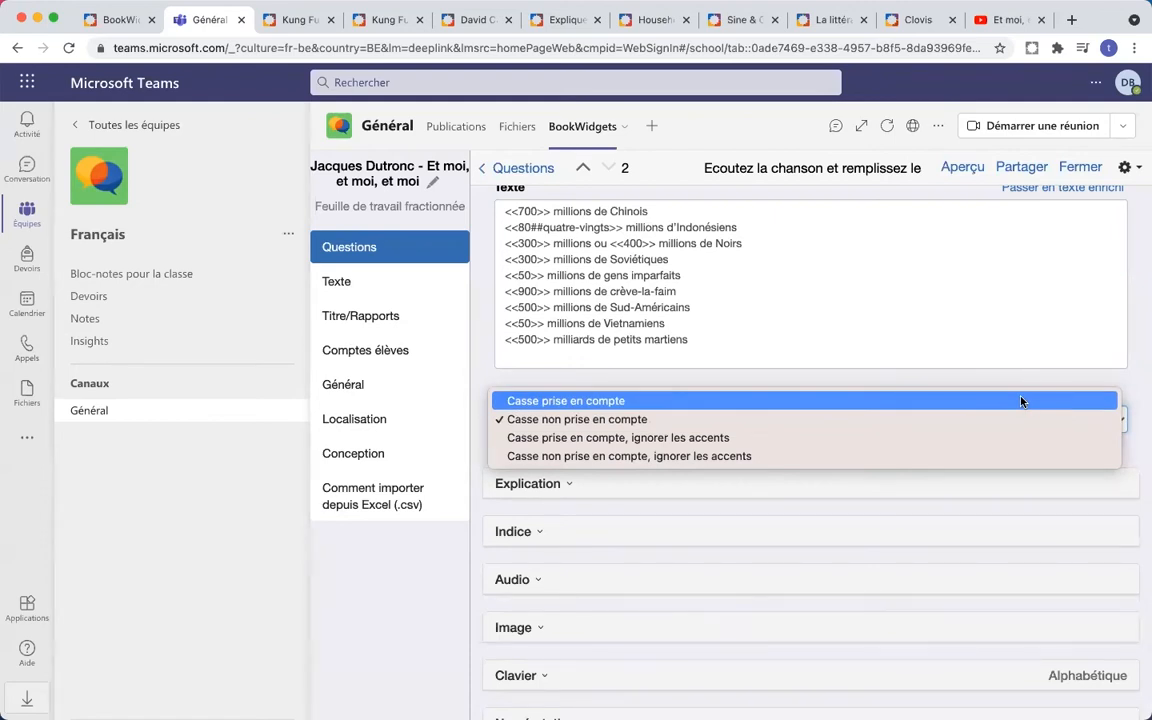
# - Keep answer comparison case-insensitive and expand Options de score to show question 2's weighting of 1
pyautogui.click(980, 427)
pyautogui.scroll(-3, 926, 388)
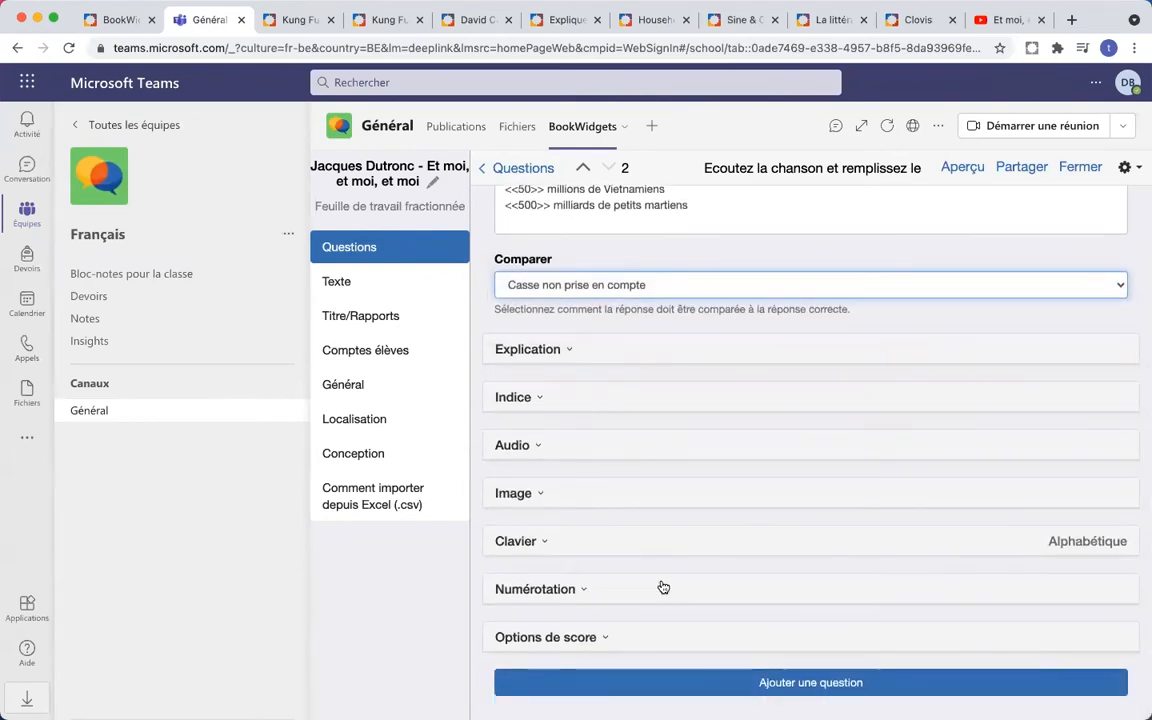
pyautogui.scroll(4, 610, 430)
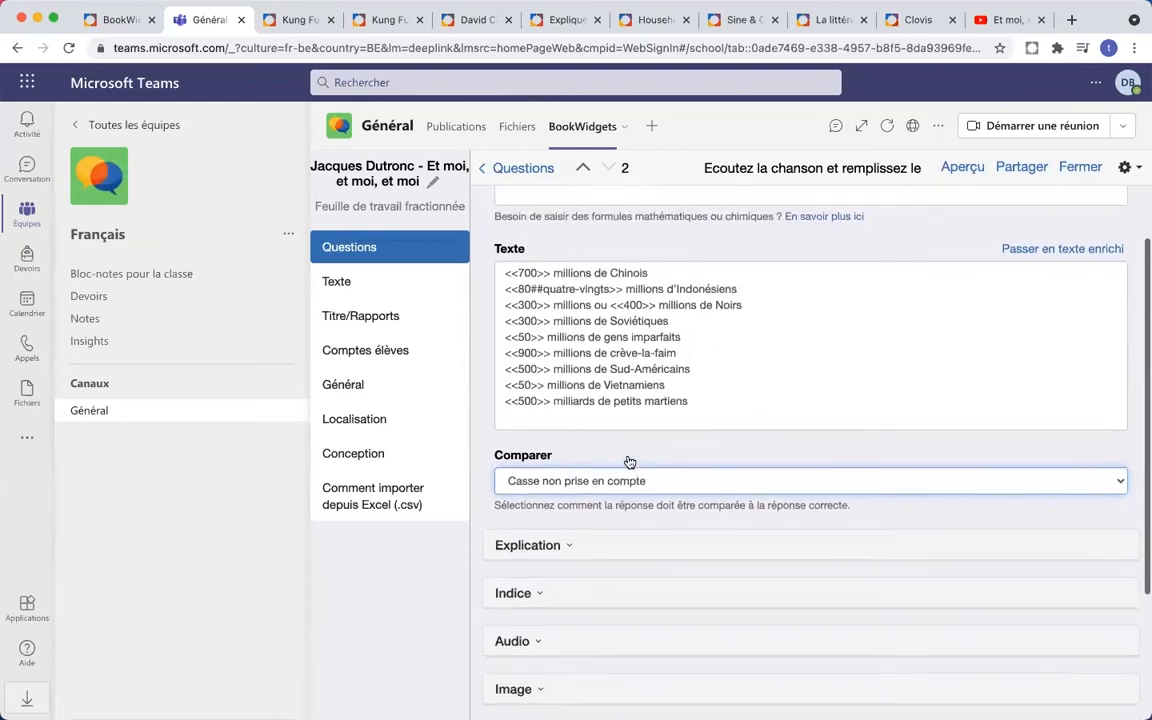
pyautogui.scroll(-4, 627, 468)
pyautogui.click(586, 641)
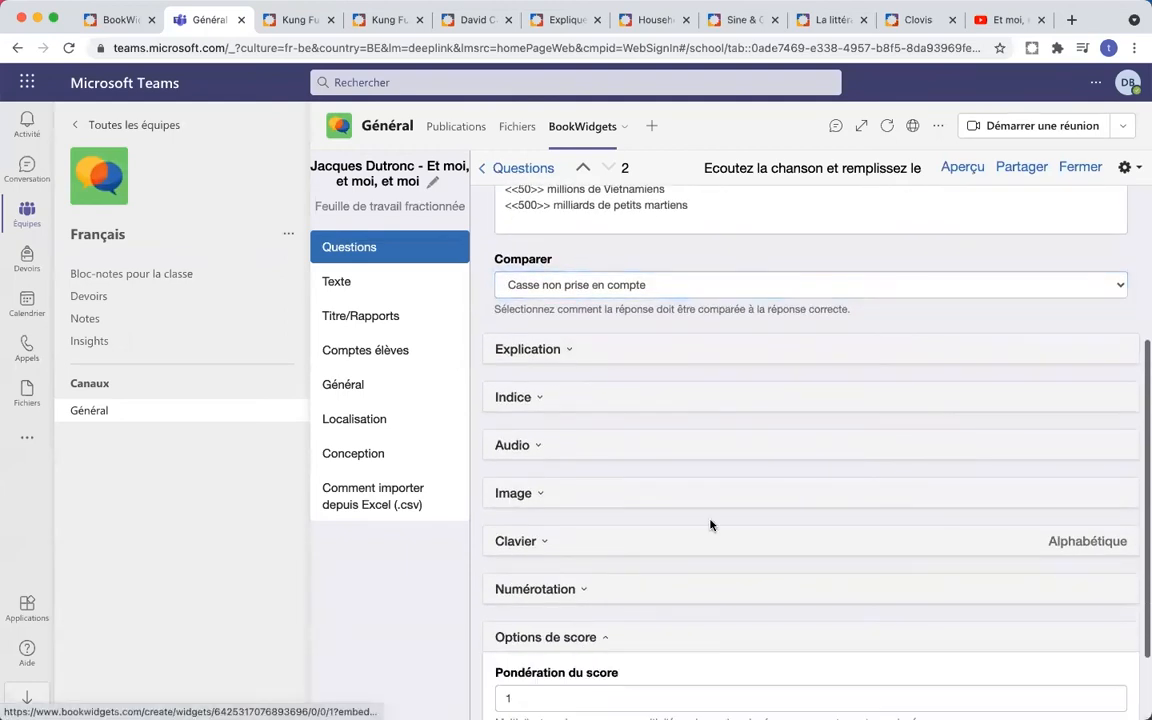
pyautogui.scroll(-2, 710, 525)
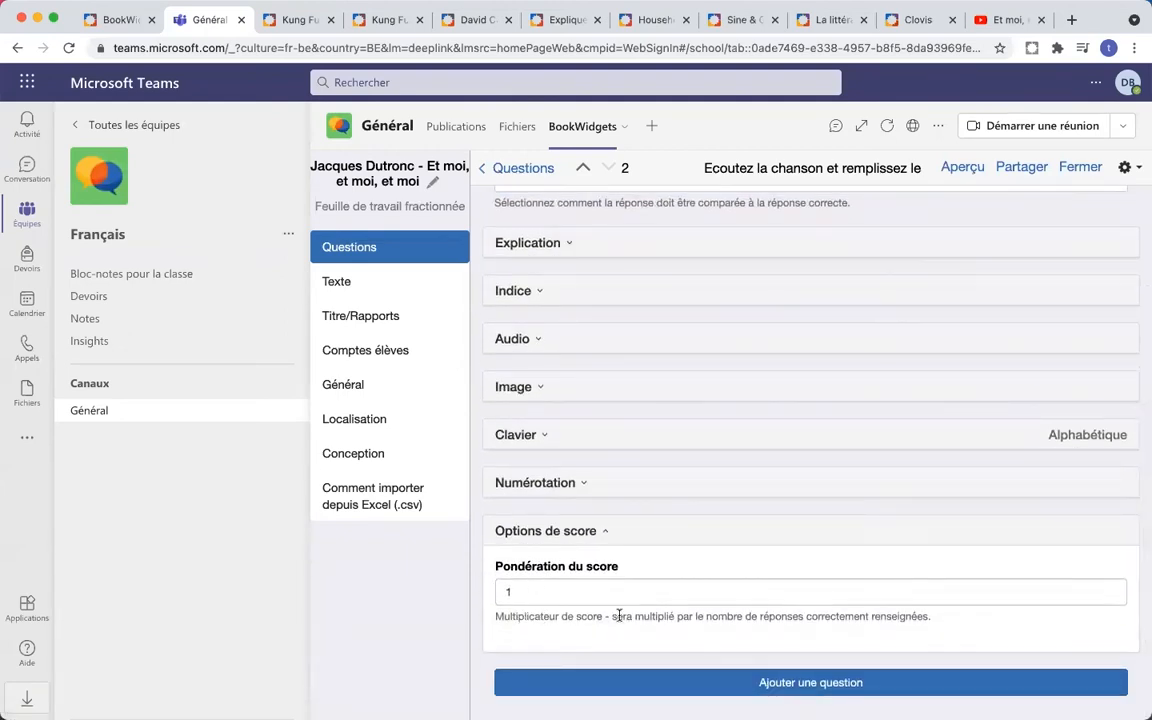
pyautogui.scroll(7, 790, 548)
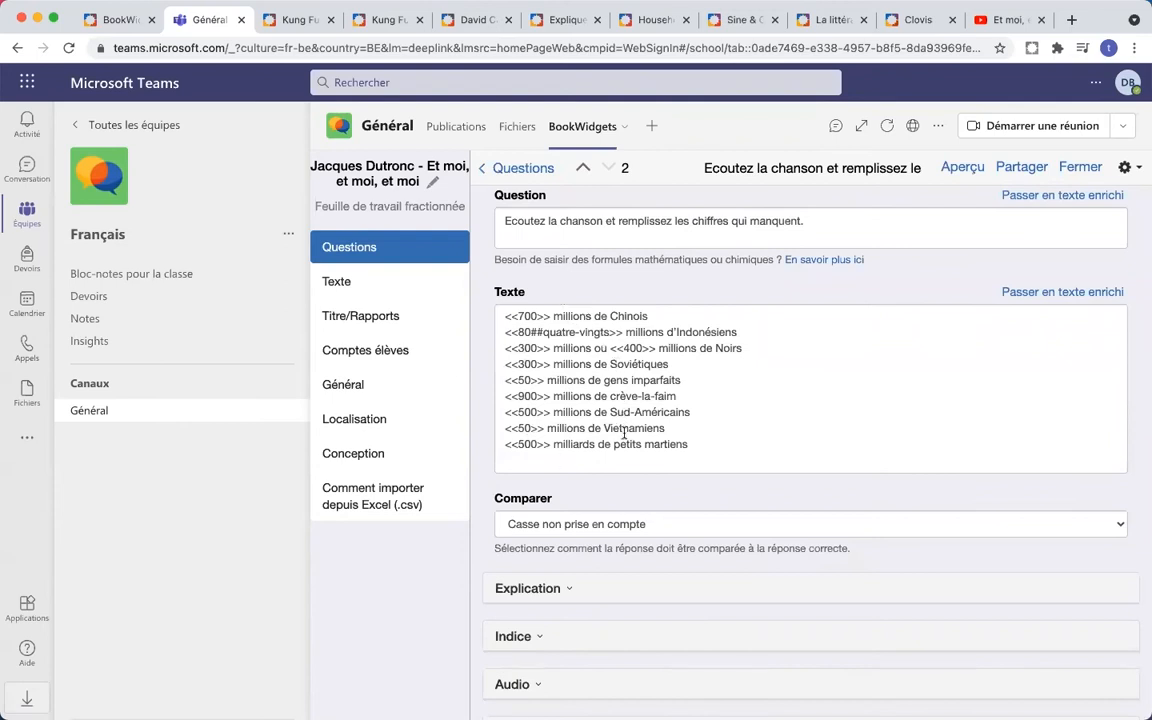
pyautogui.scroll(-7, 624, 432)
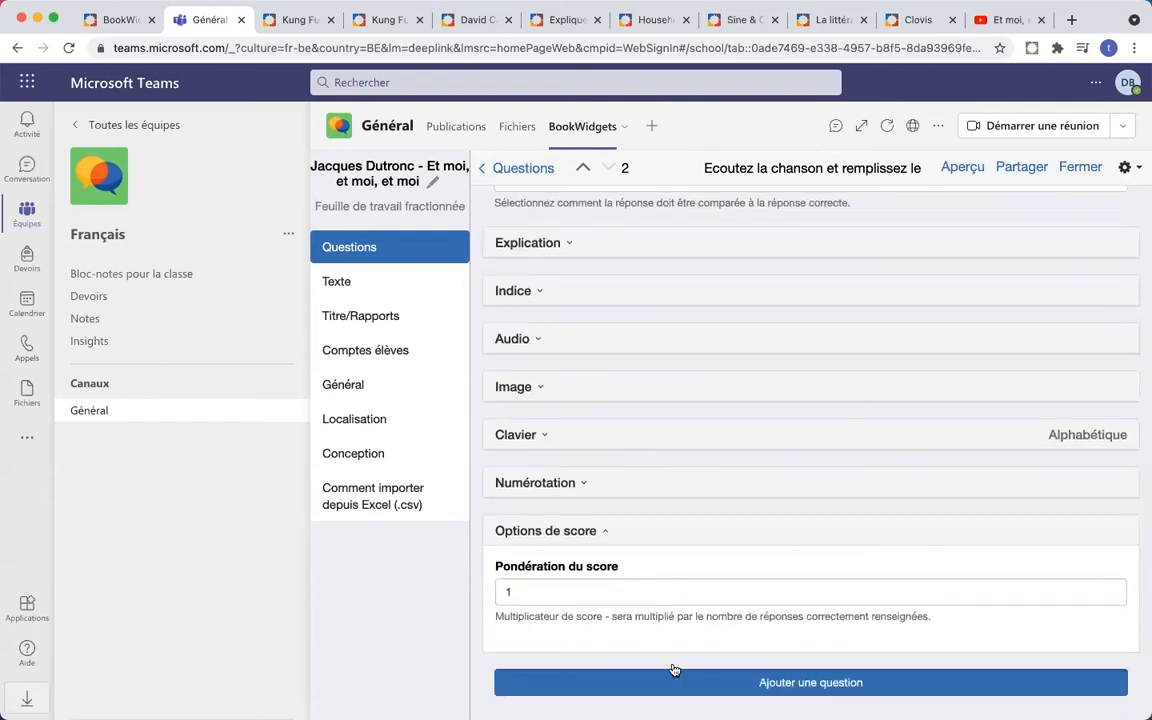
pyautogui.click(712, 688)
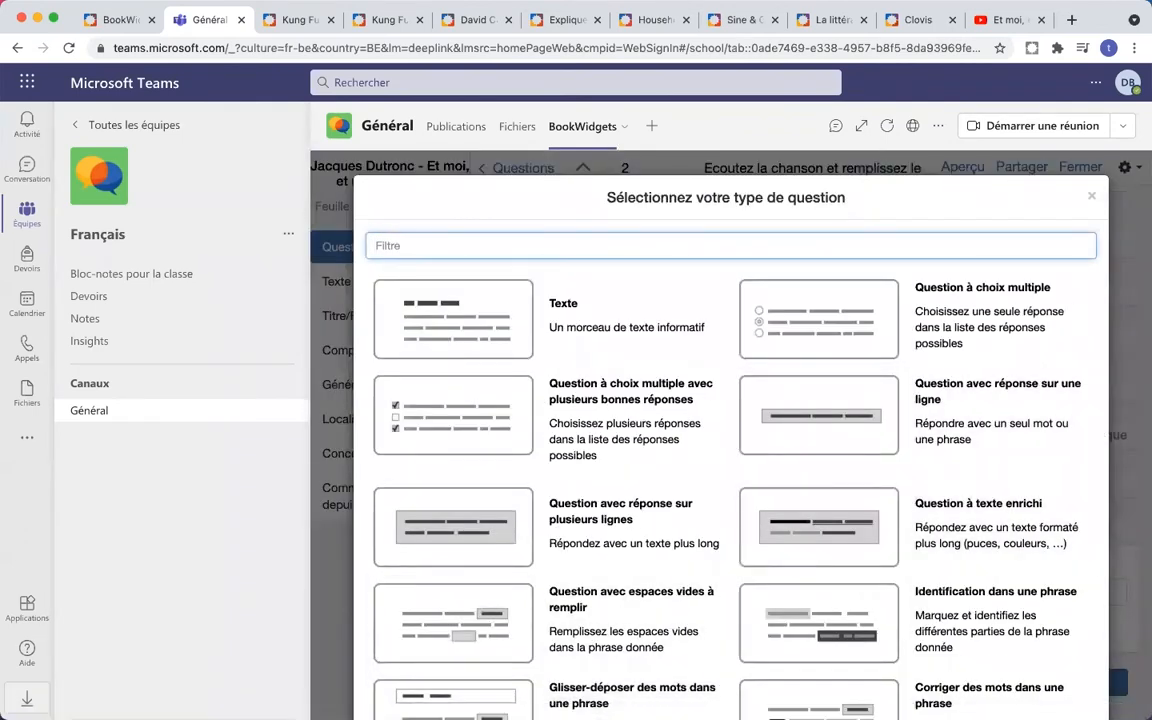
# - Scroll the question-type list and pick Image à annoter for question 3
pyautogui.scroll(-5, 650, 483)
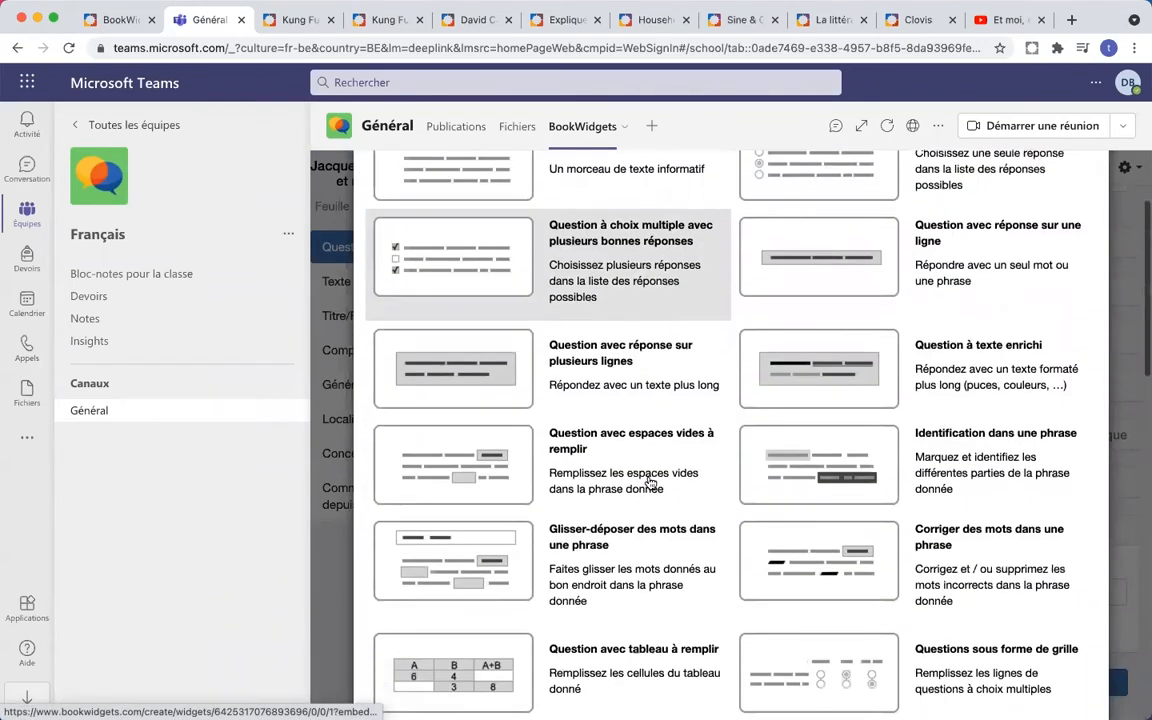
pyautogui.scroll(-3, 650, 483)
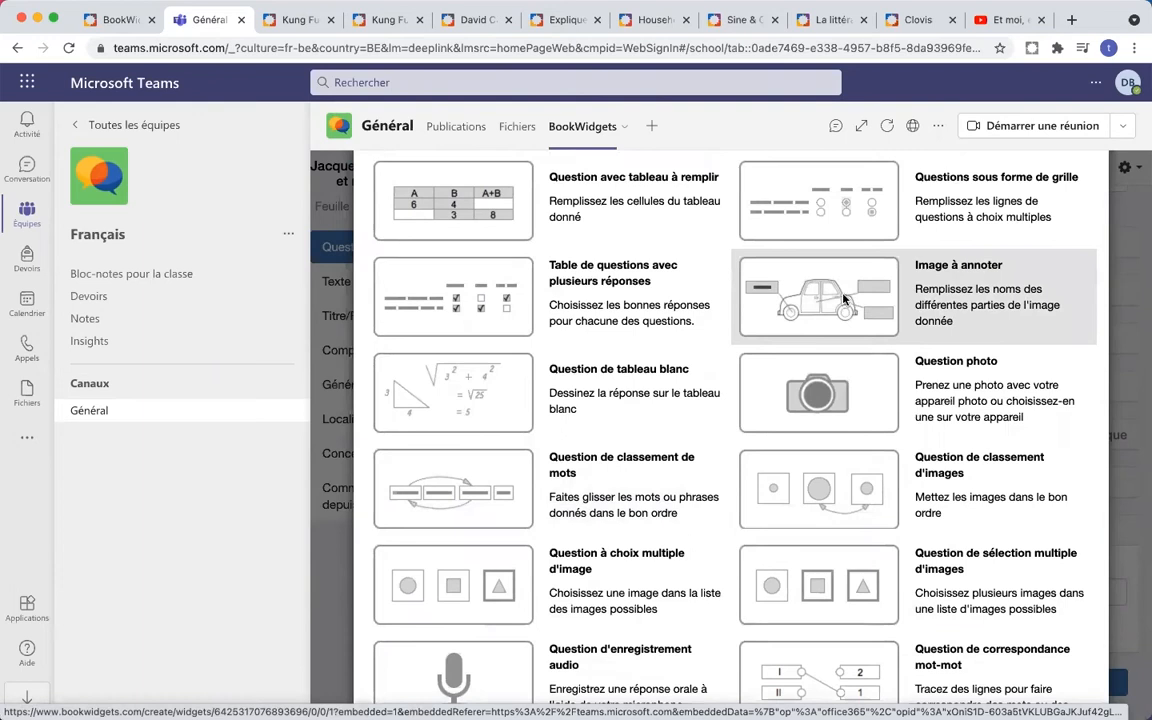
pyautogui.click(843, 298)
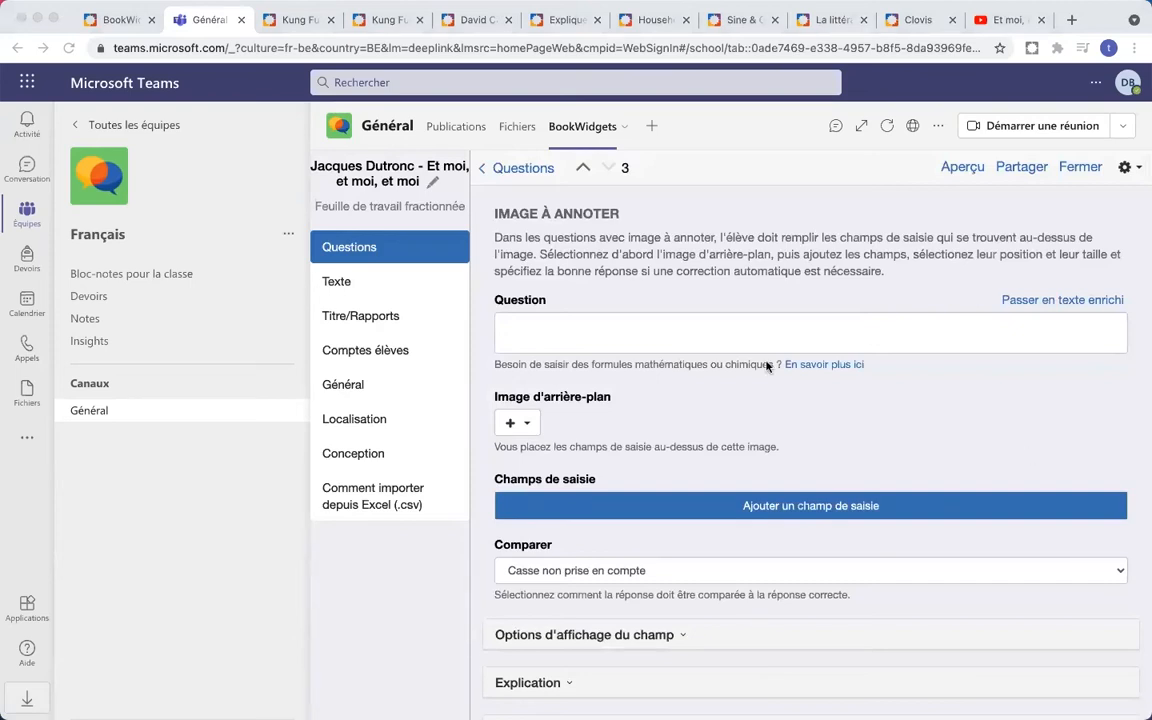
# - Paste the question prompt and load carte Asie.gif from the computer as the background map
pyautogui.click(648, 325)
pyautogui.write("Indiquer sur la carte les pays suivants: la Chine, l'Indonésie et le Vietnam")
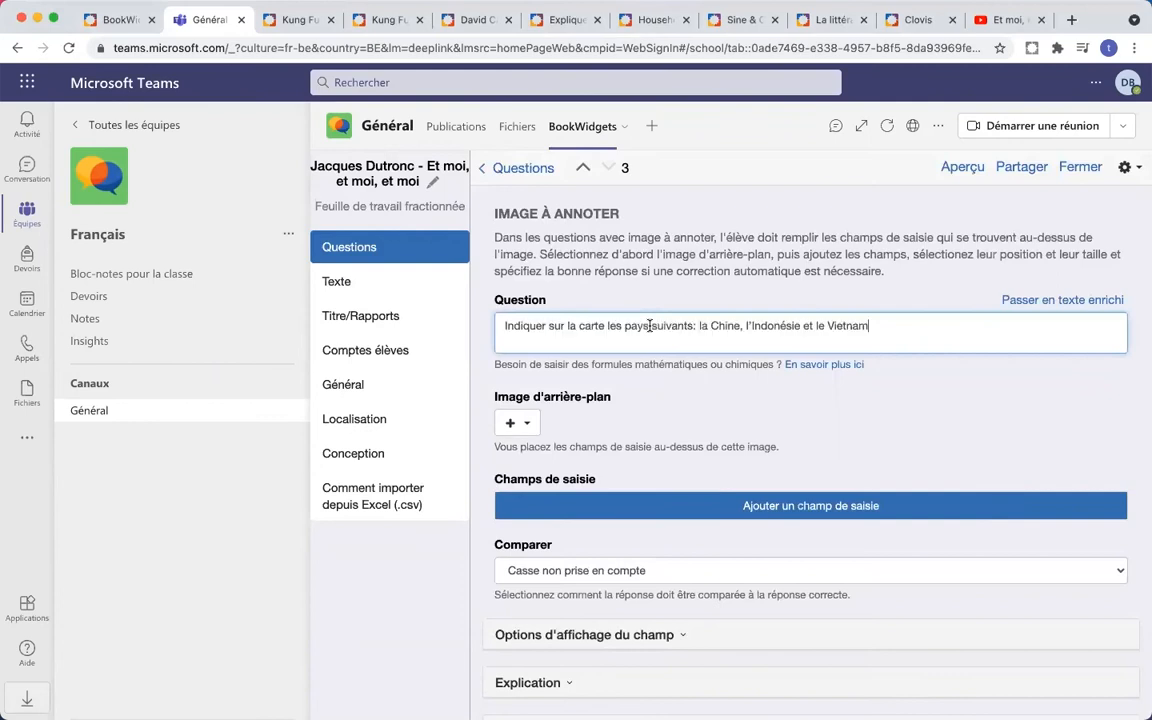
pyautogui.click(893, 411)
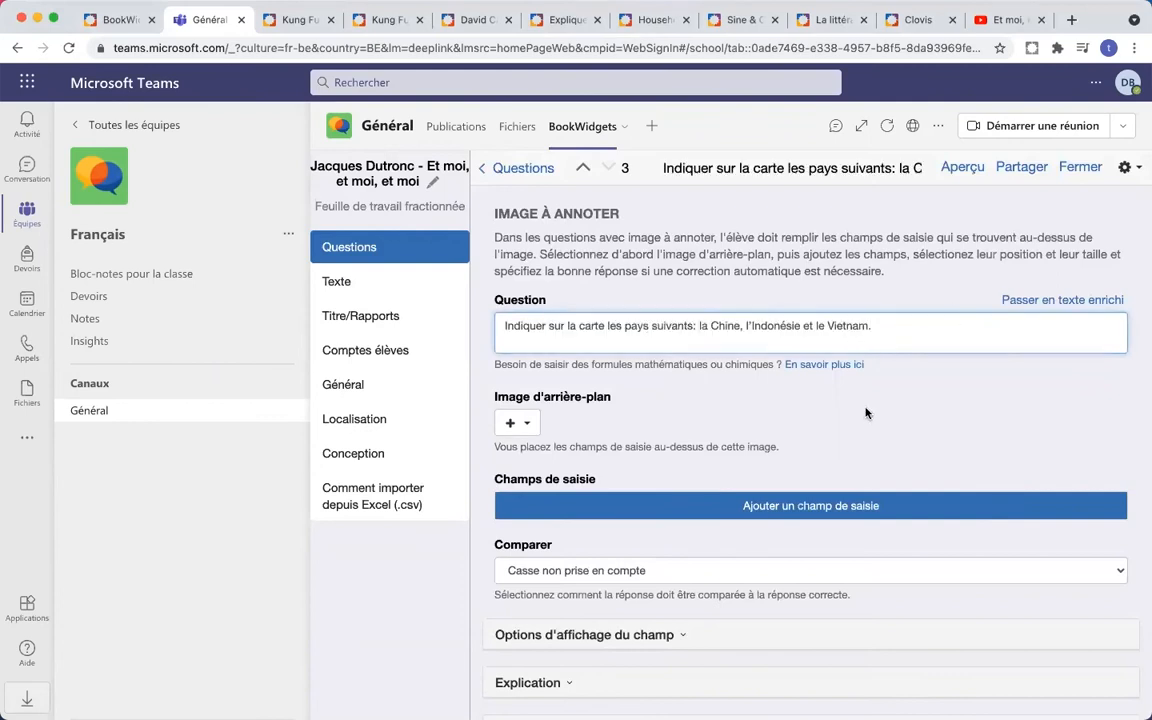
pyautogui.click(531, 428)
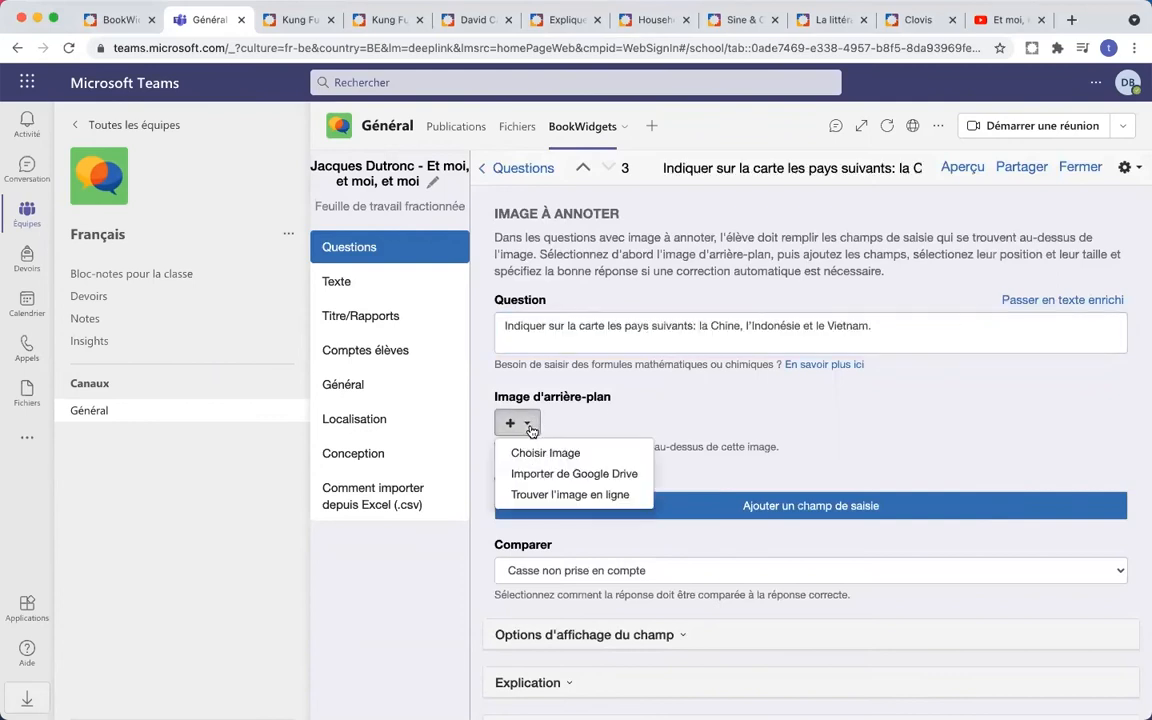
pyautogui.click(571, 459)
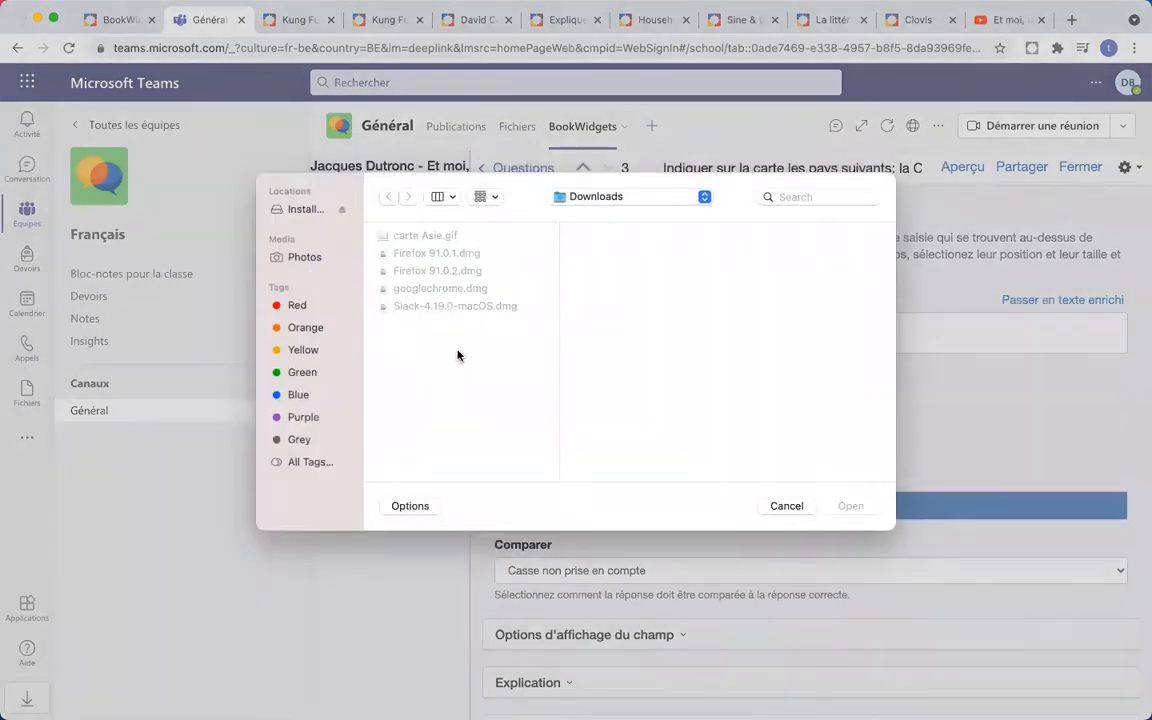
pyautogui.doubleClick(427, 246)
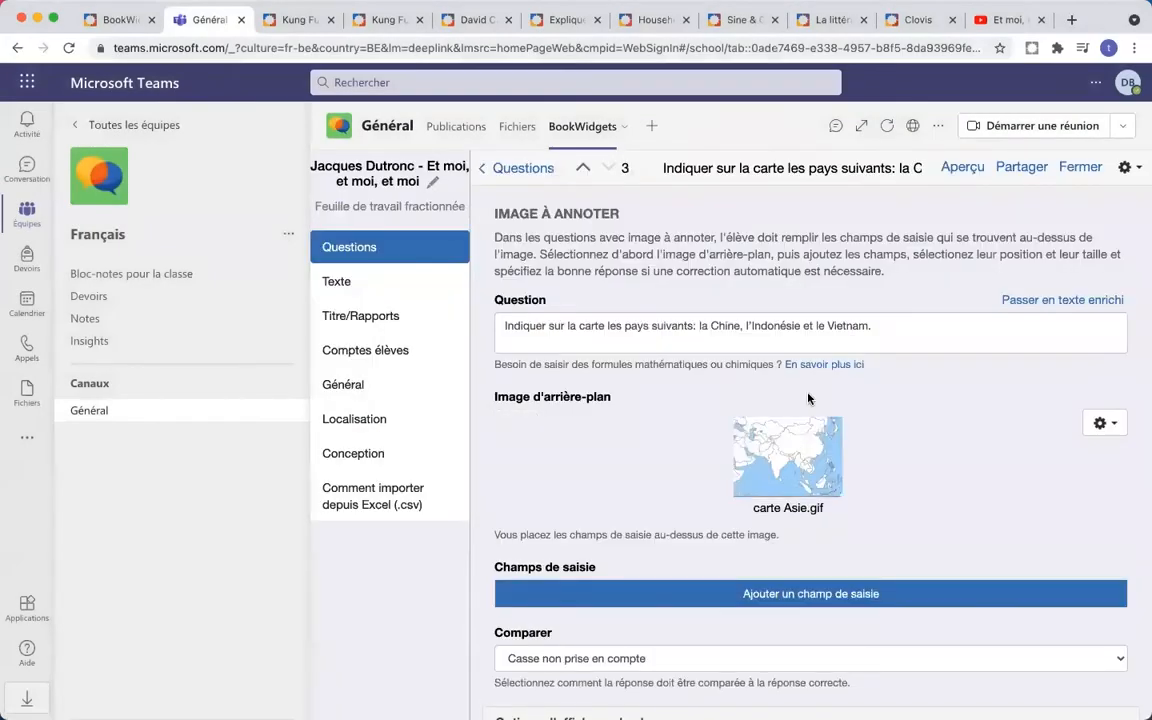
pyautogui.scroll(-2, 806, 400)
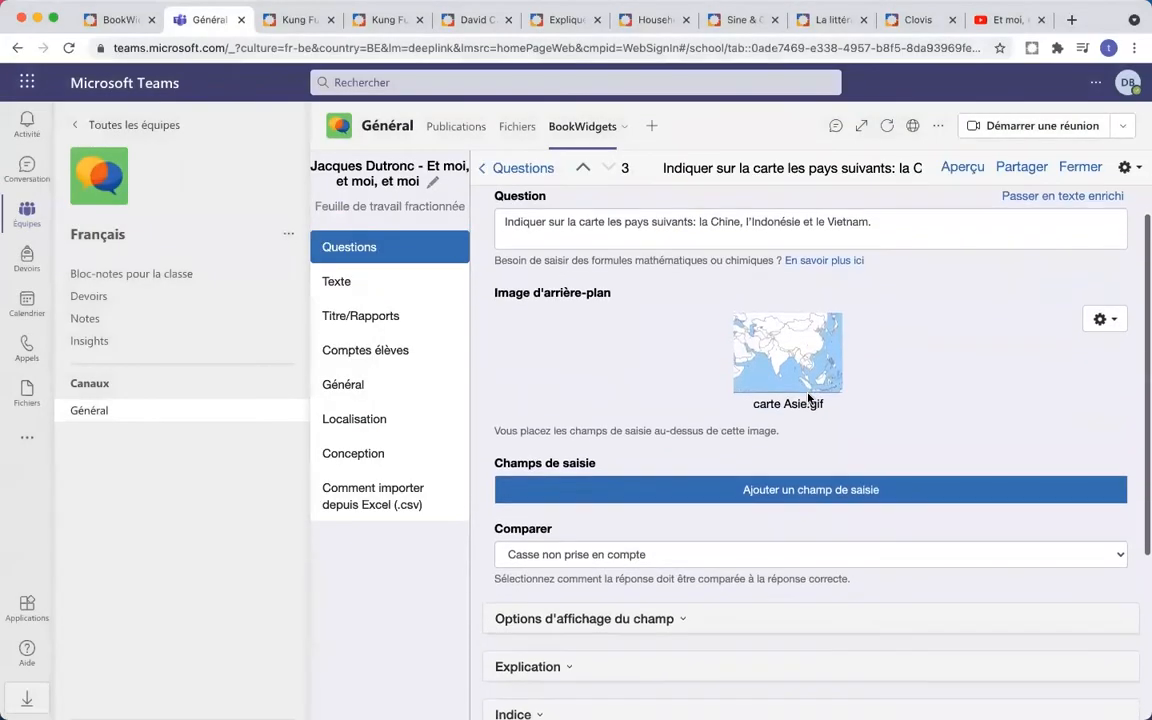
# - Add a first answer field with its marker on China and correct answer La Chine
pyautogui.click(813, 495)
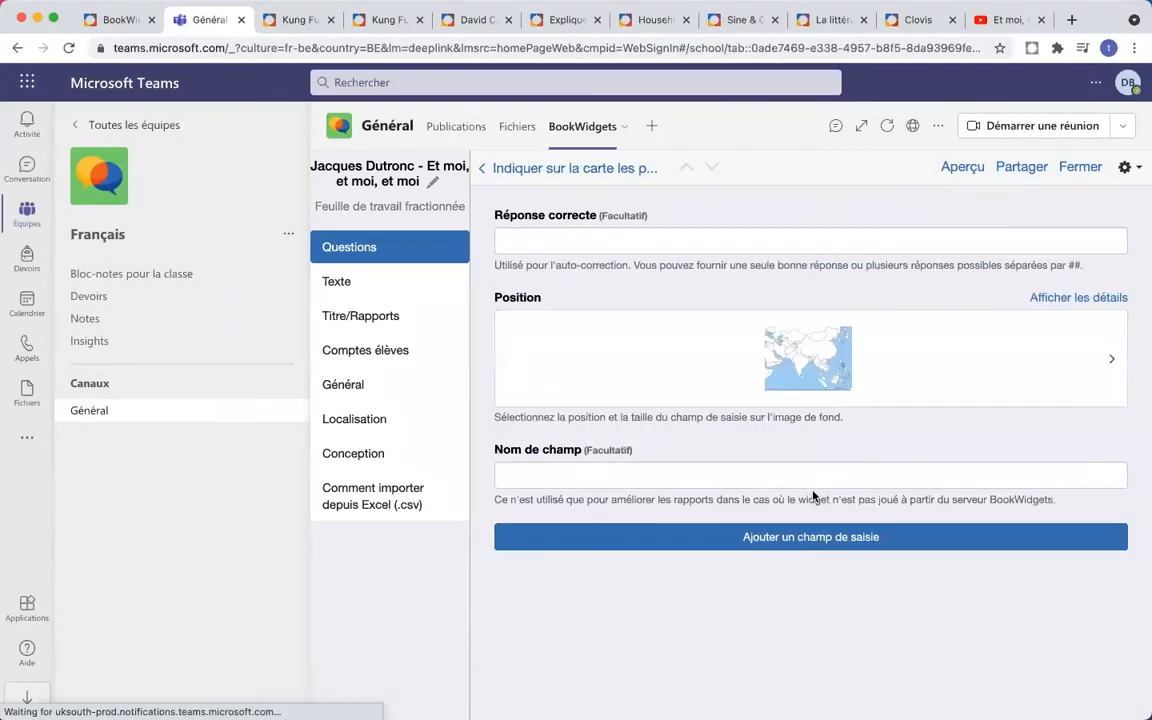
pyautogui.click(813, 368)
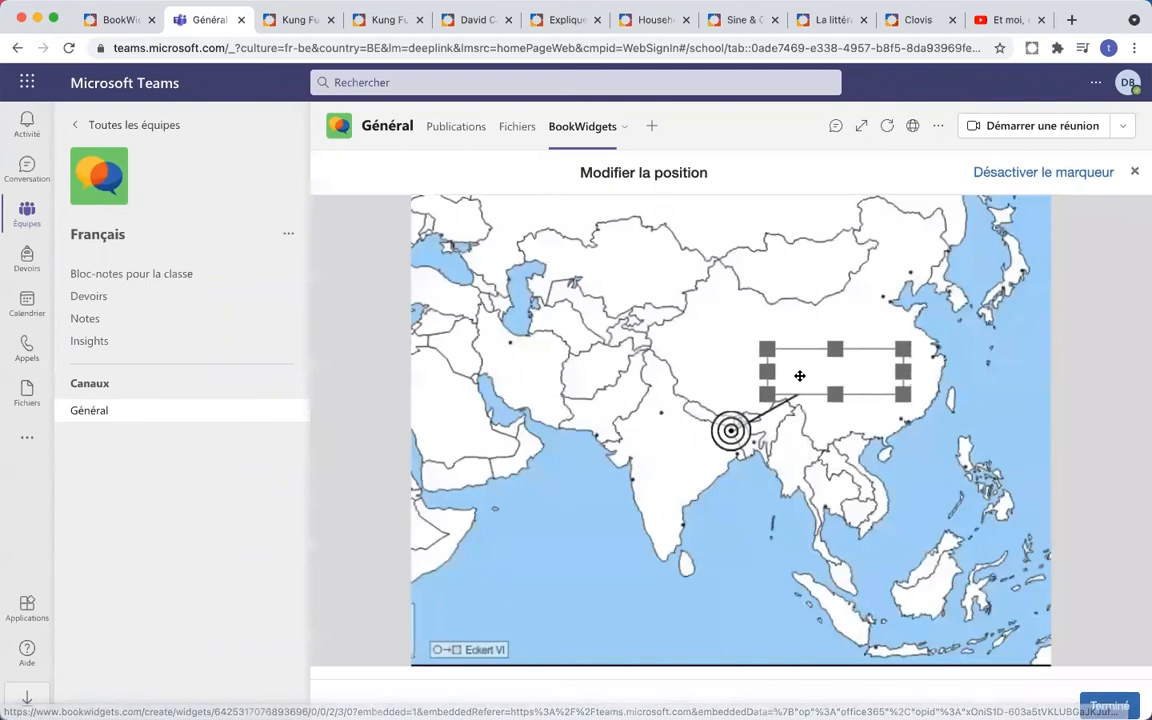
pyautogui.moveTo(793, 385); pyautogui.dragTo(738, 371)
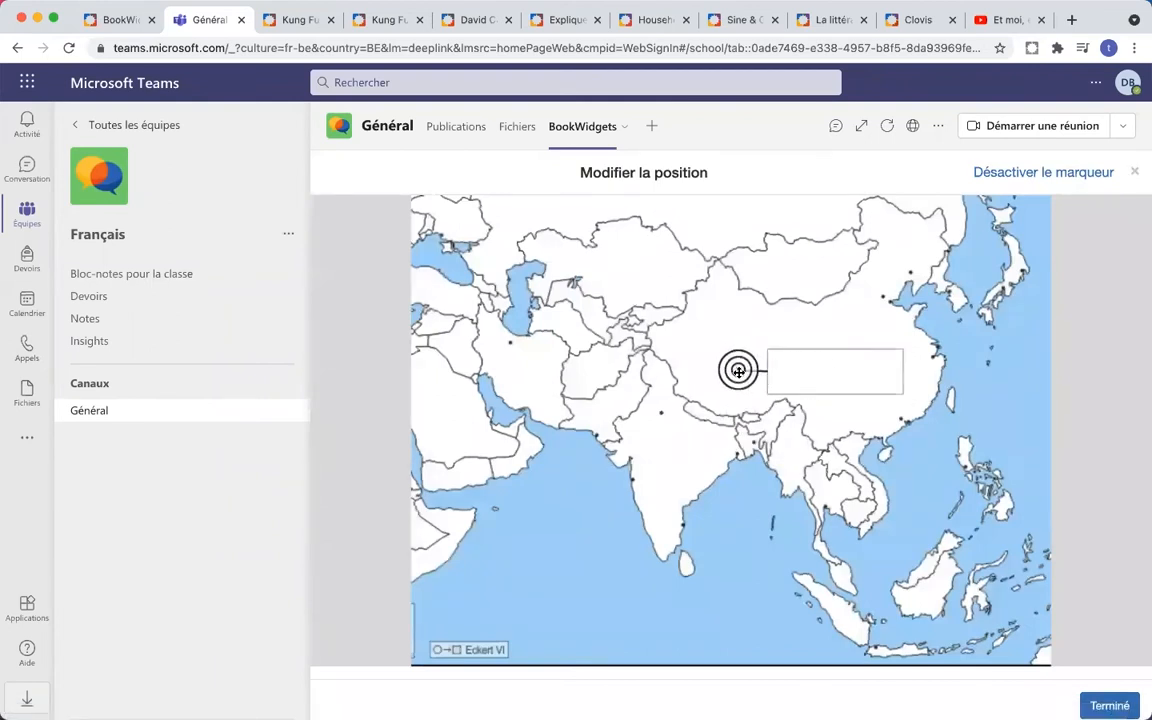
pyautogui.click(1109, 705)
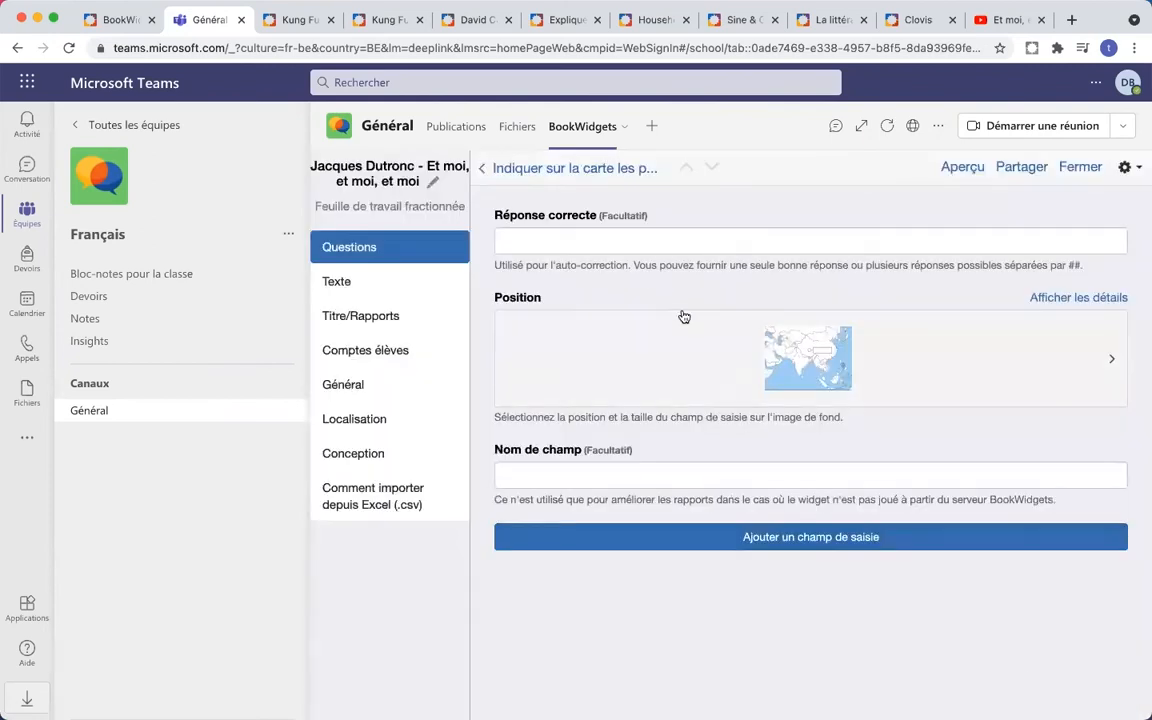
pyautogui.click(621, 241)
pyautogui.write('L')
pyautogui.press('Tab')
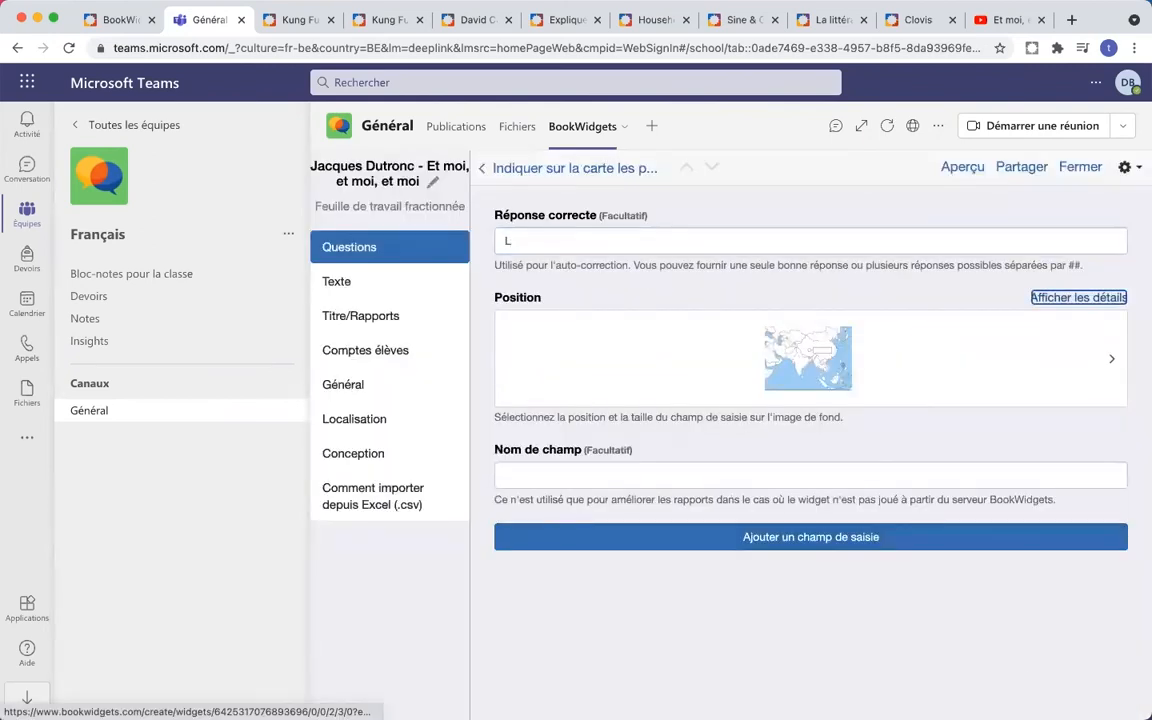
pyautogui.click(578, 238)
pyautogui.write('a Chine')
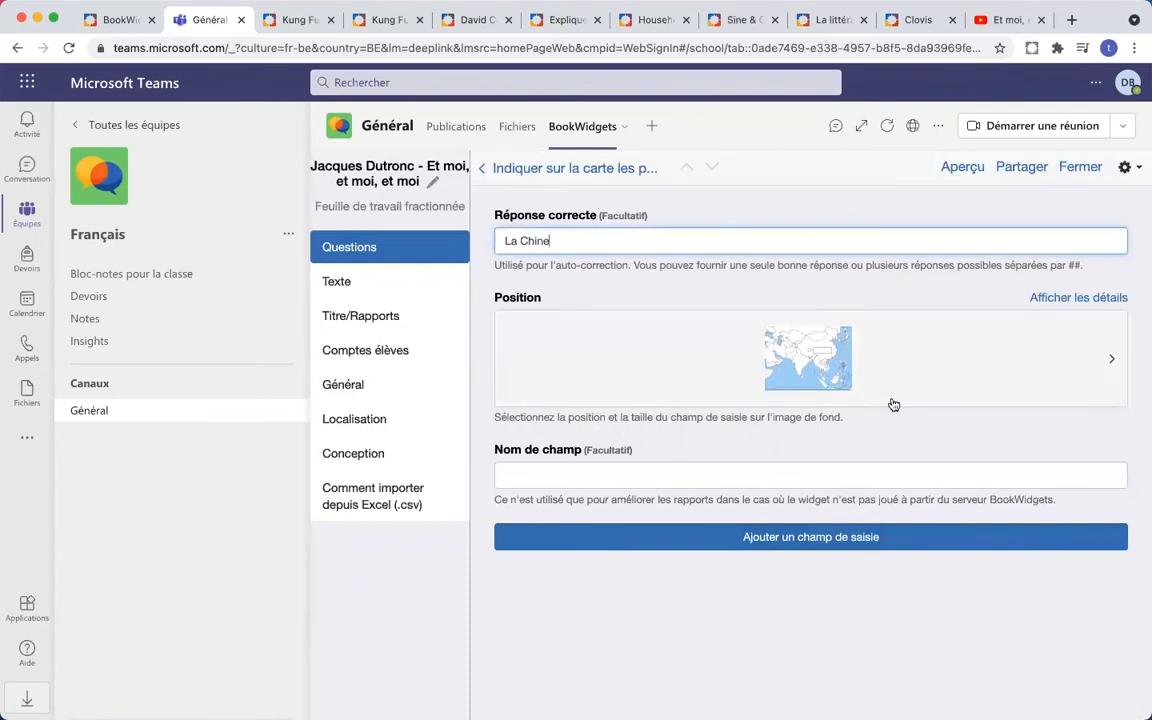
# - Add a second answer field marked on Vietnam, box over the sea, answer Le Vietnam
pyautogui.click(777, 540)
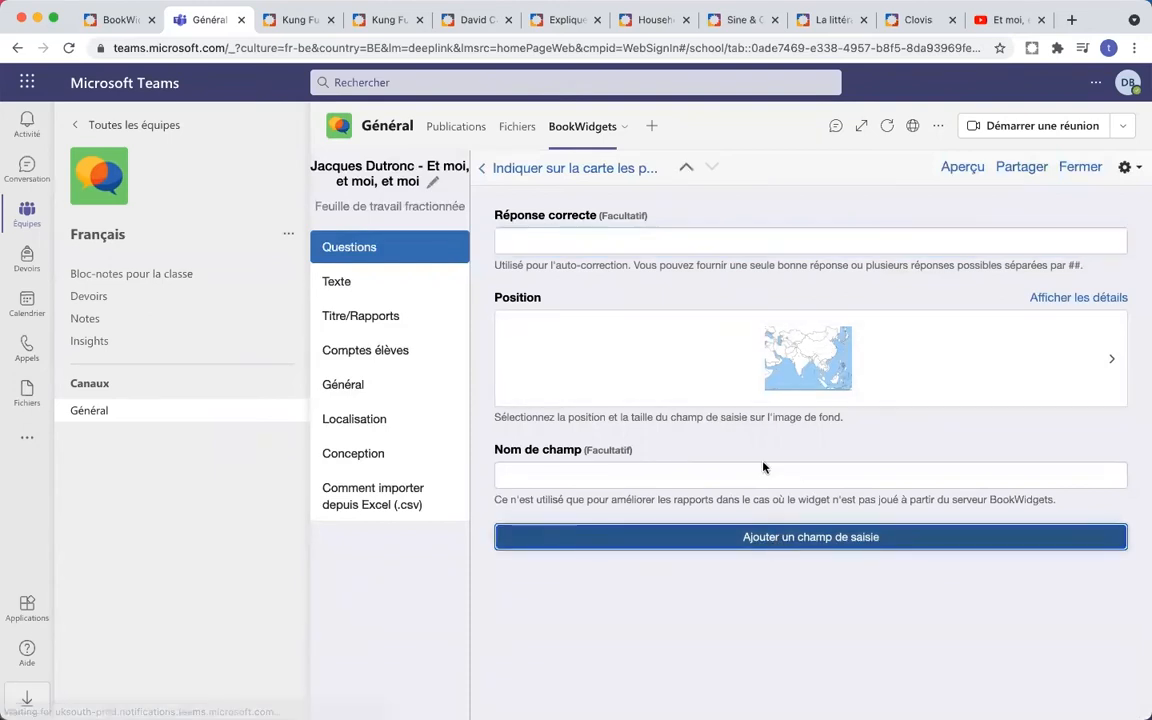
pyautogui.click(799, 369)
pyautogui.moveTo(732, 434); pyautogui.dragTo(847, 448)
pyautogui.moveTo(826, 377); pyautogui.dragTo(978, 452)
pyautogui.moveTo(863, 443)
pyautogui.mouseDown()
pyautogui.moveTo(877, 443)
pyautogui.moveTo(895, 491)
pyautogui.mouseUp()
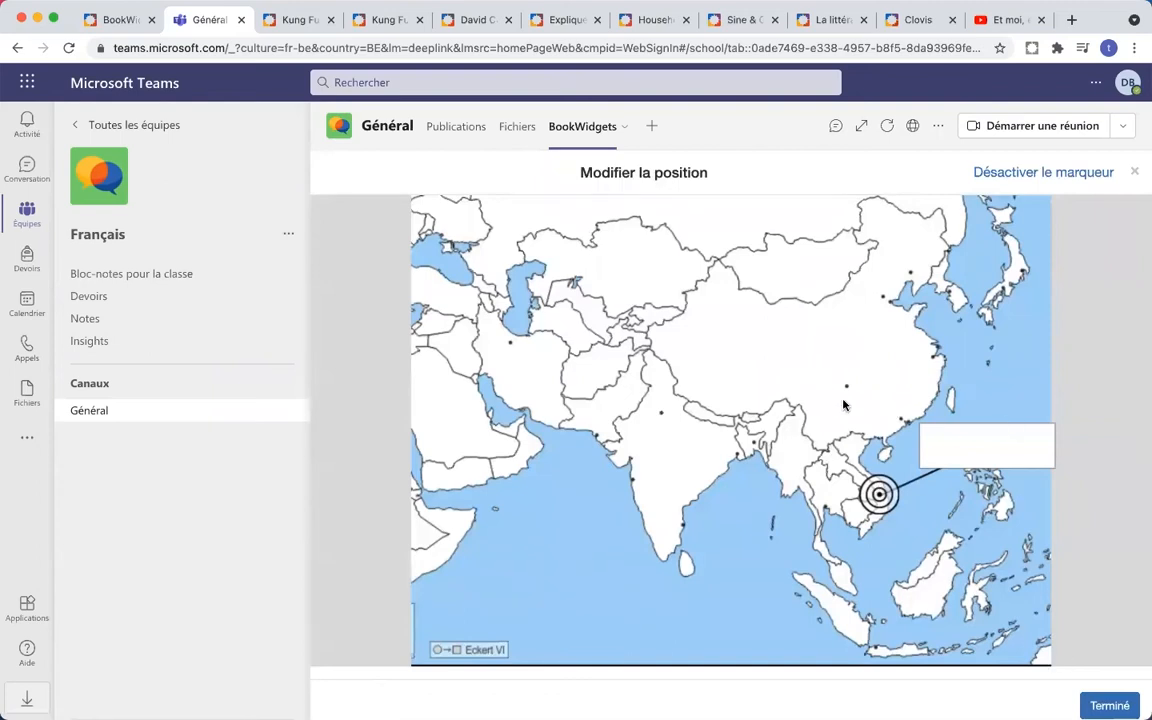
pyautogui.click(1109, 705)
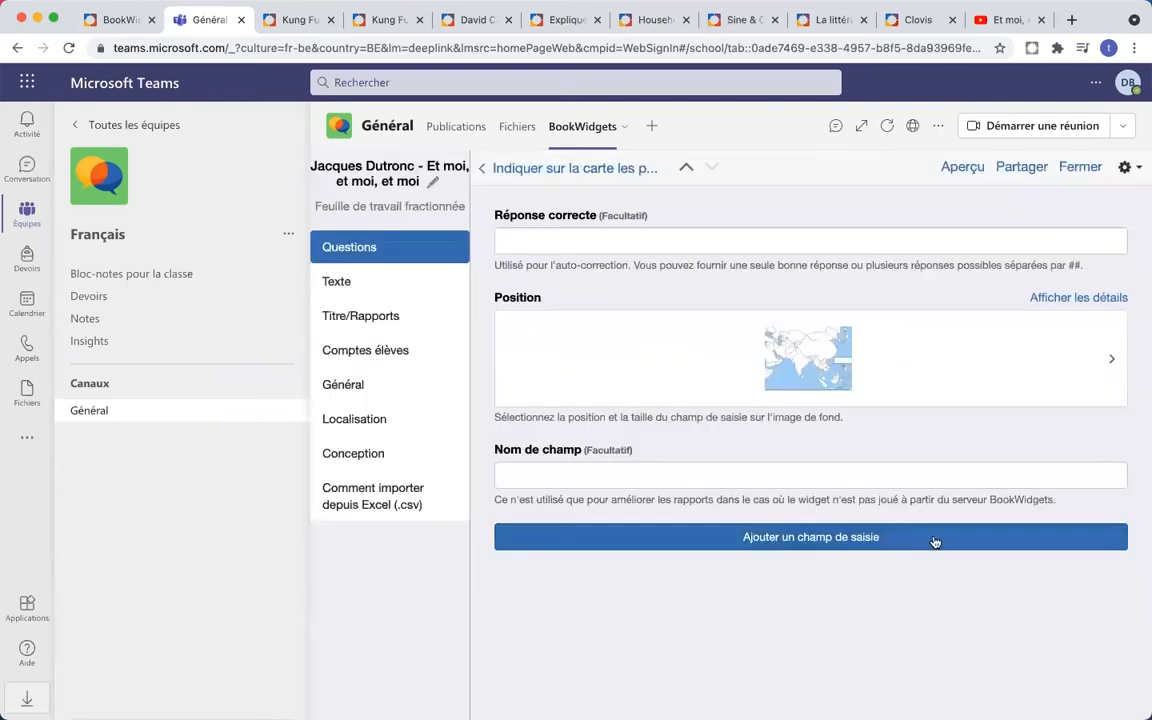
pyautogui.click(689, 242)
pyautogui.write('Le Vietnam')
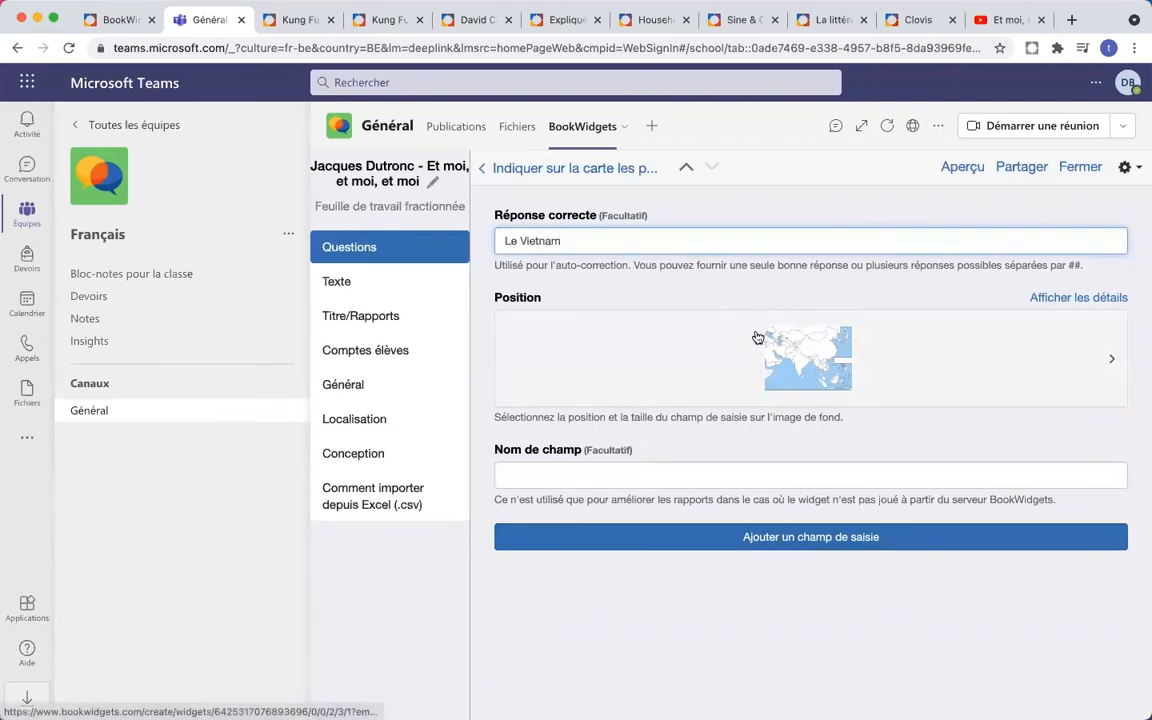
# - Add a third field marked on Indonesia with answer L'Indonésie, then return to the question overview
pyautogui.click(816, 538)
pyautogui.click(802, 358)
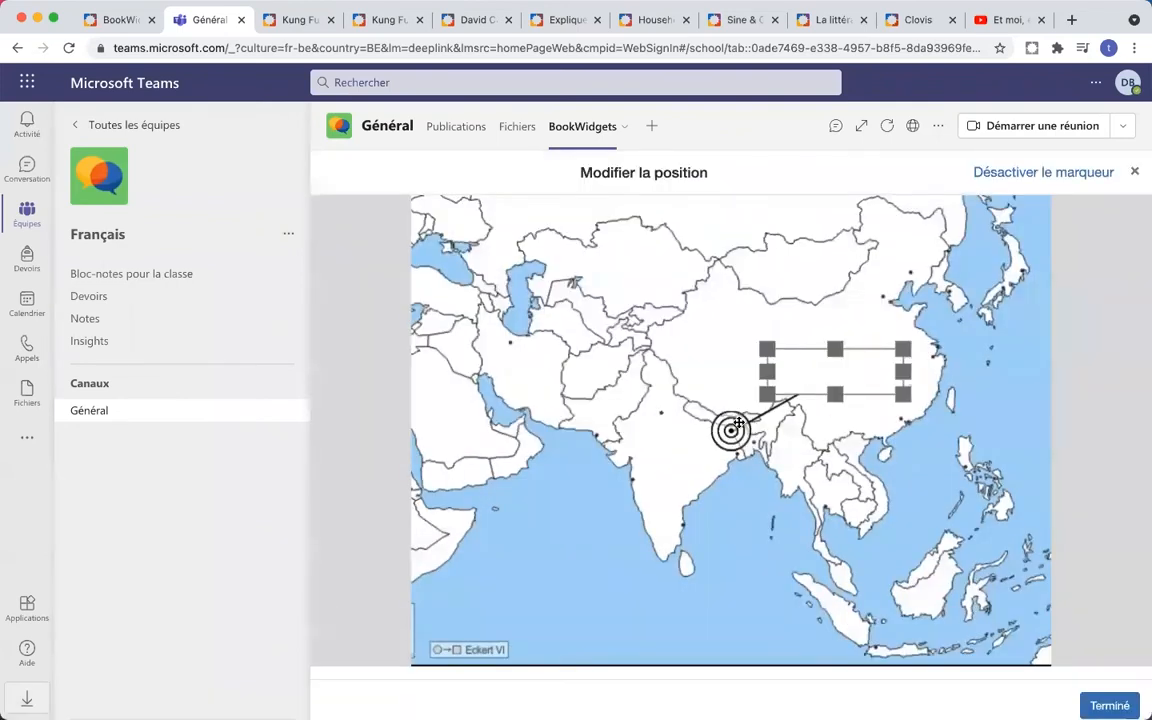
pyautogui.moveTo(731, 430); pyautogui.dragTo(845, 600)
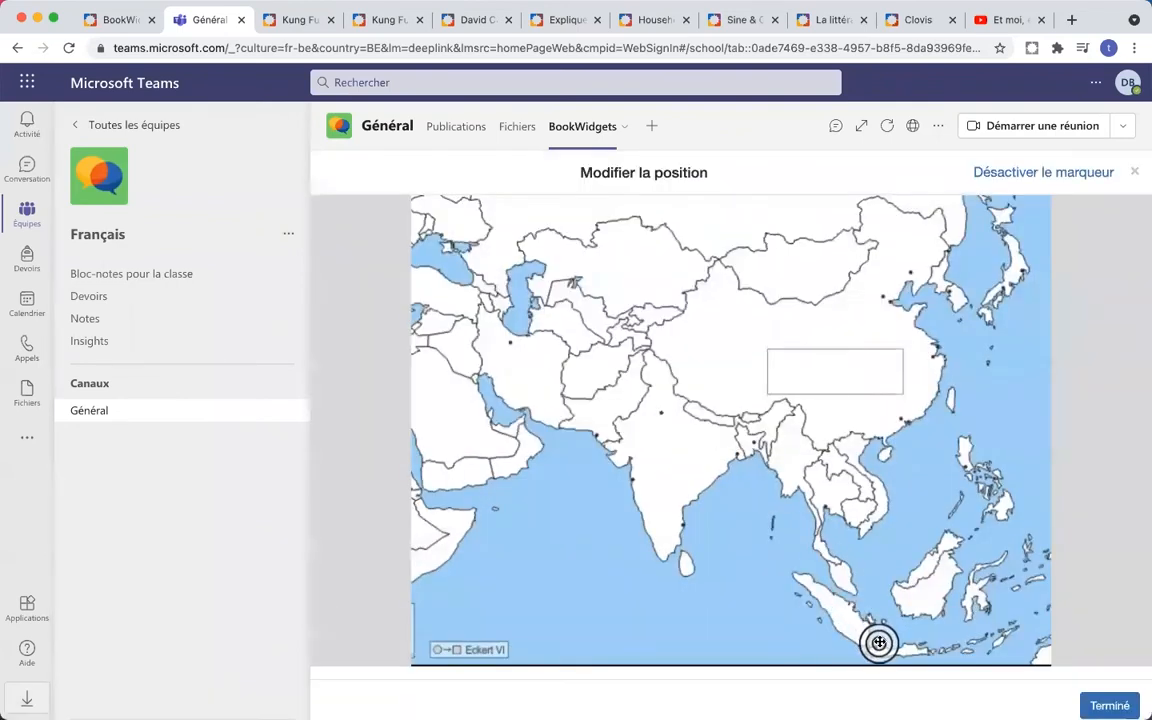
pyautogui.moveTo(818, 383)
pyautogui.mouseDown()
pyautogui.moveTo(666, 599)
pyautogui.moveTo(690, 621)
pyautogui.mouseUp()
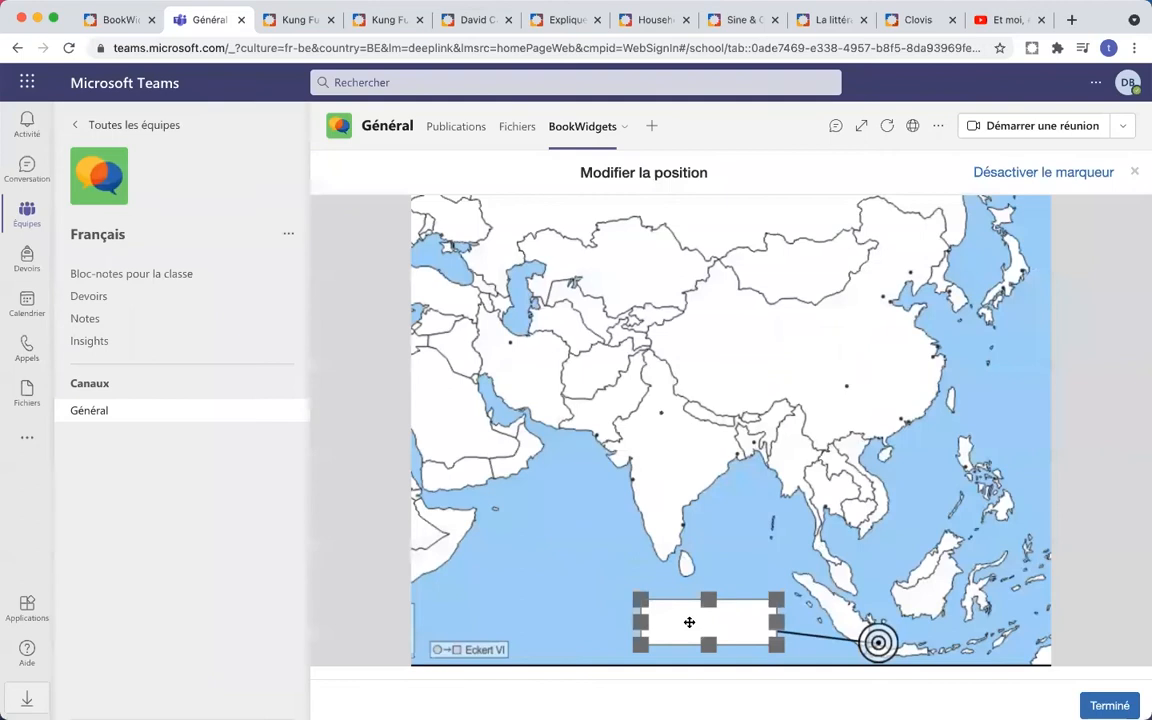
pyautogui.click(1095, 703)
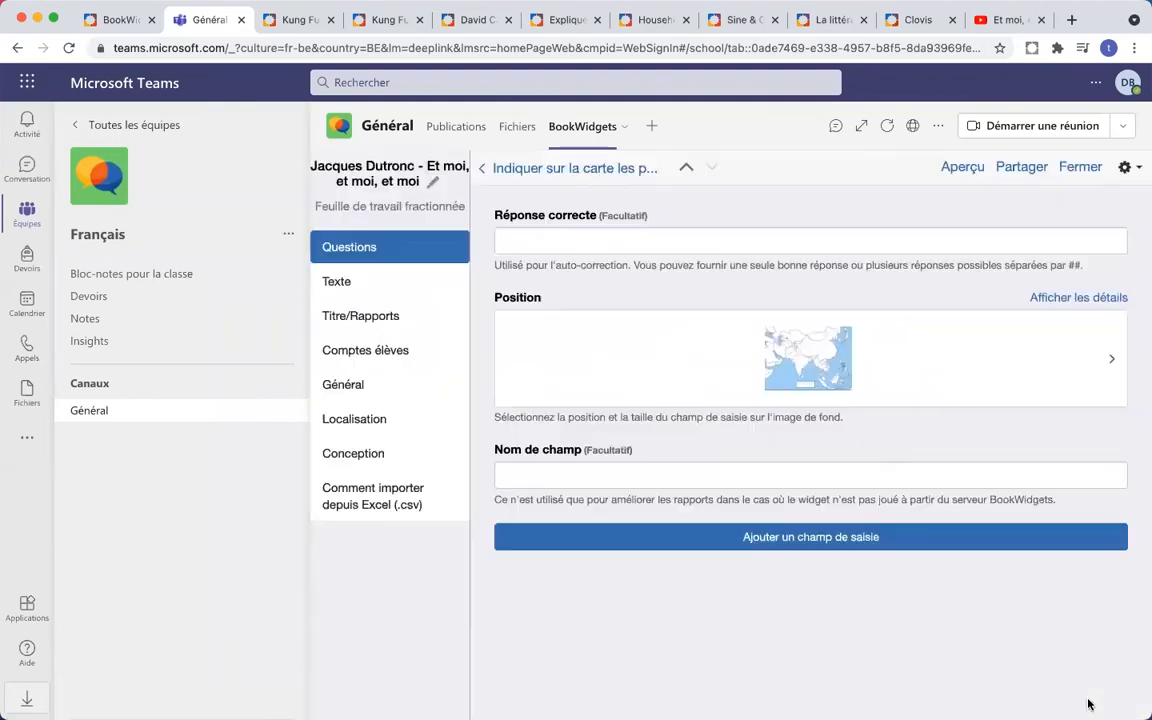
pyautogui.click(680, 245)
pyautogui.write("L'")
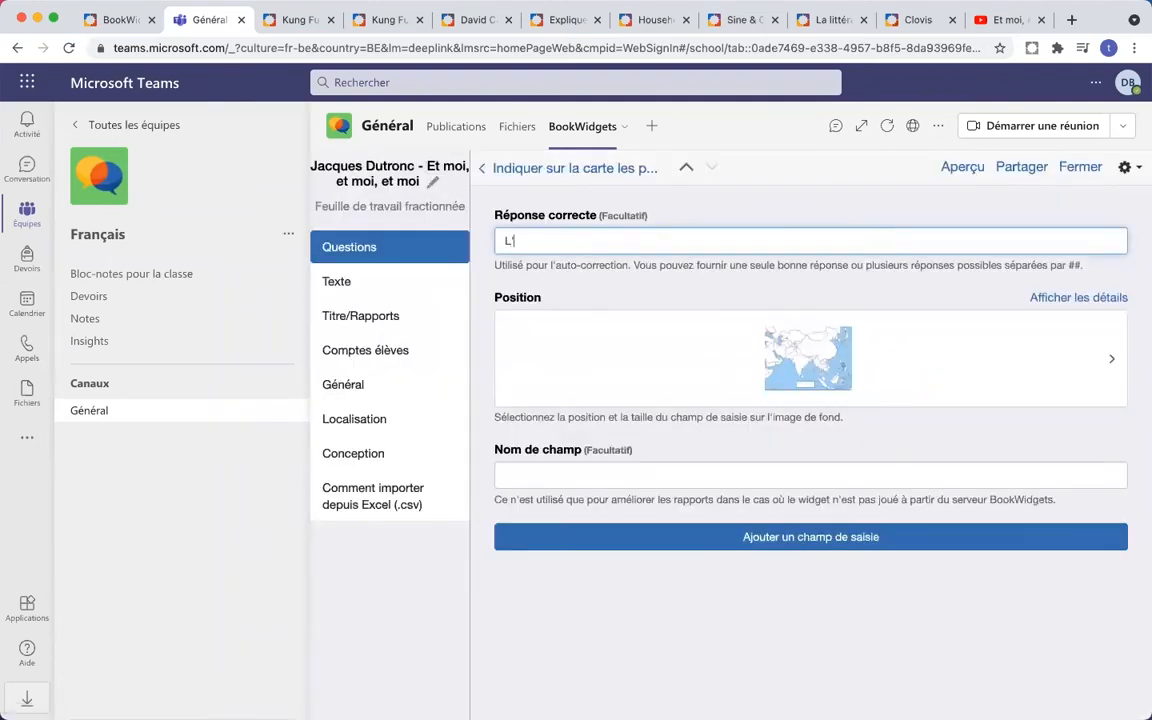
pyautogui.write('Indonésie')
pyautogui.click(613, 180)
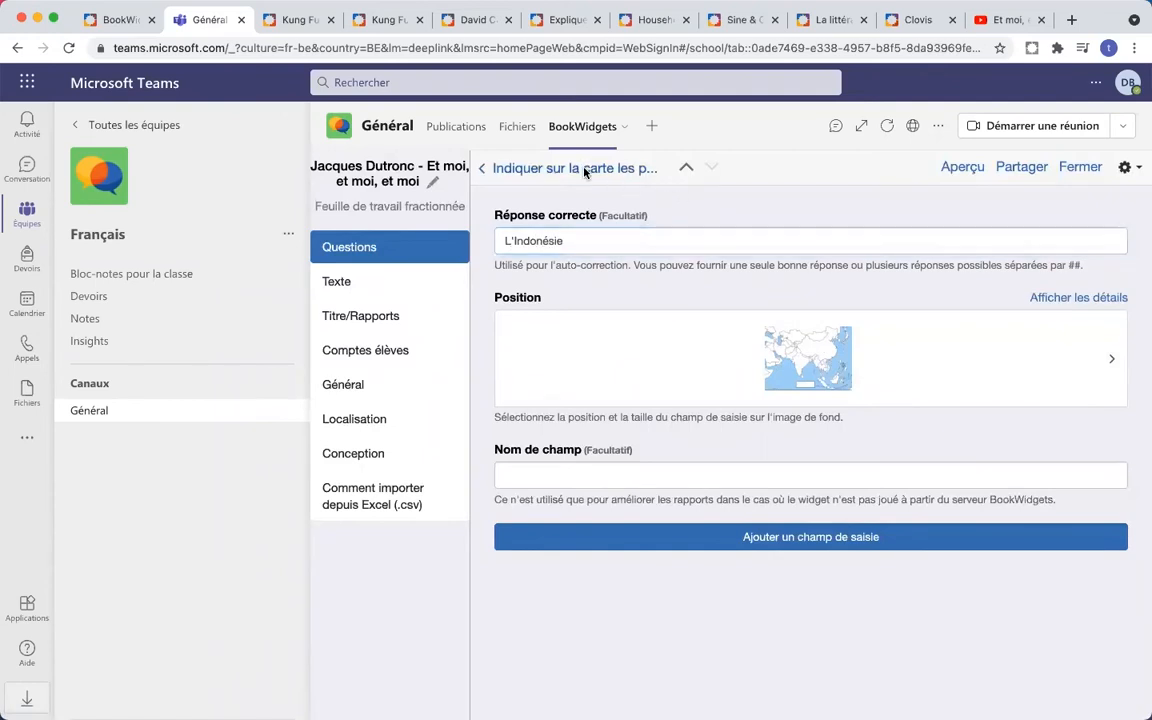
pyautogui.click(527, 168)
pyautogui.scroll(-5, 808, 232)
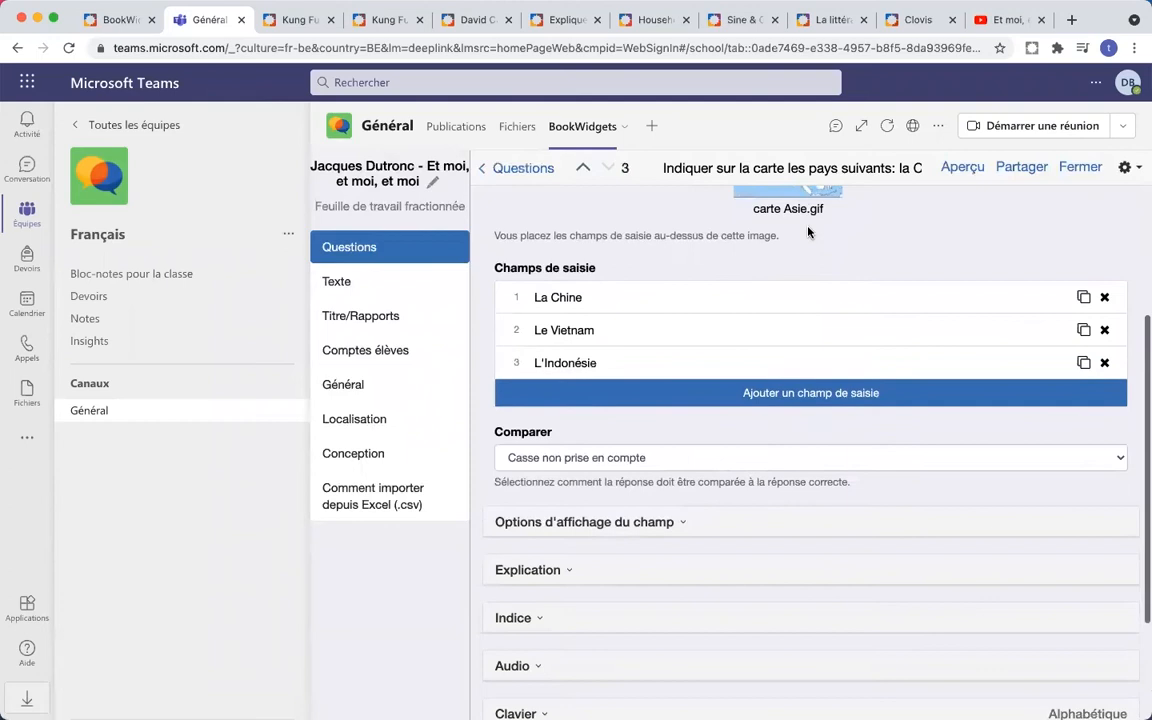
# - Preview the worksheet, scroll to question 3's Asia map with markers 1–3, and widen the question pane
pyautogui.click(962, 168)
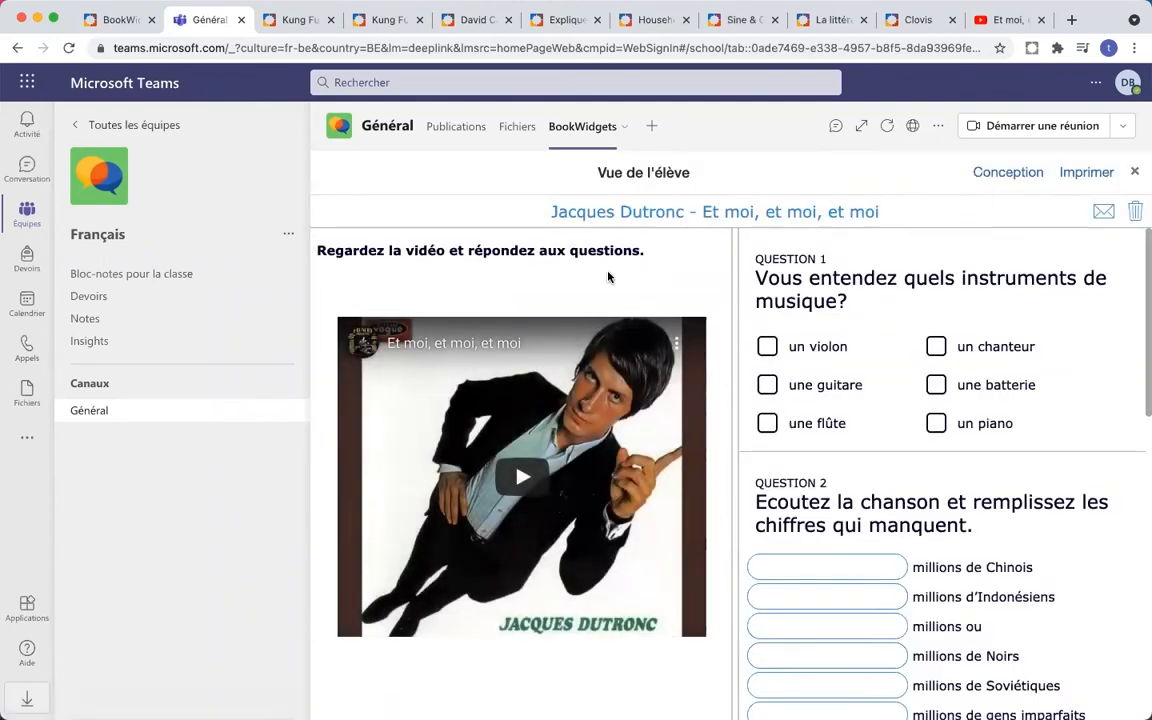
pyautogui.scroll(-1, 850, 397)
pyautogui.scroll(-15, 850, 397)
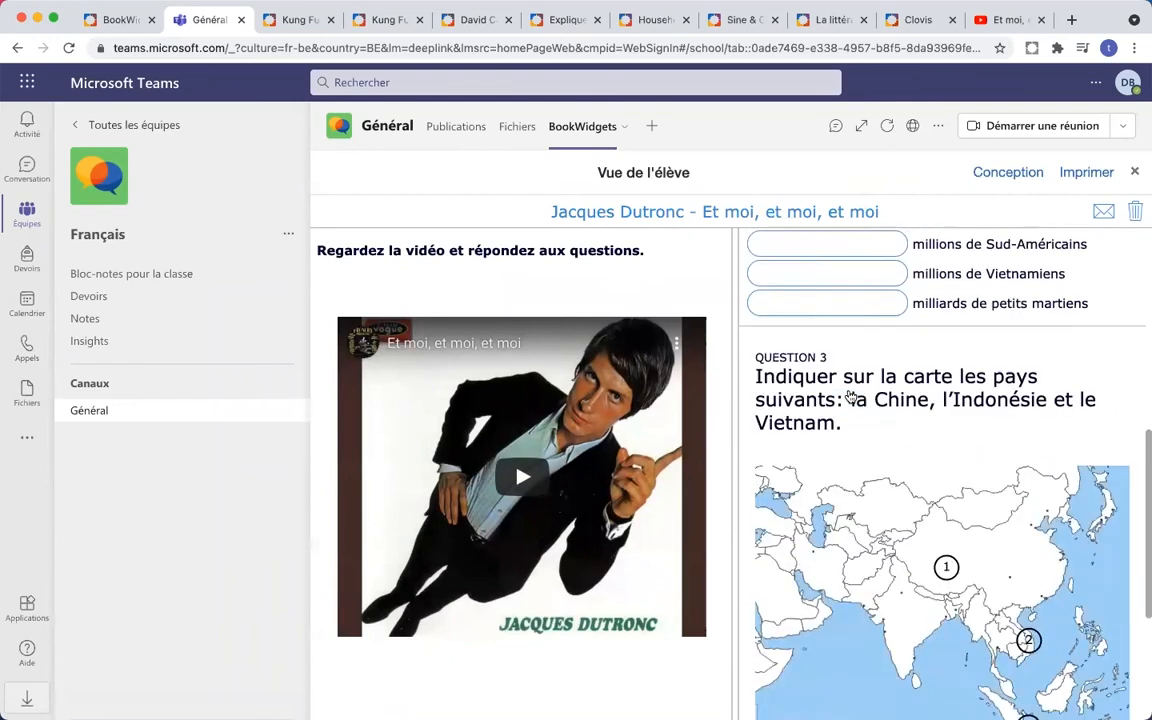
pyautogui.scroll(2, 850, 397)
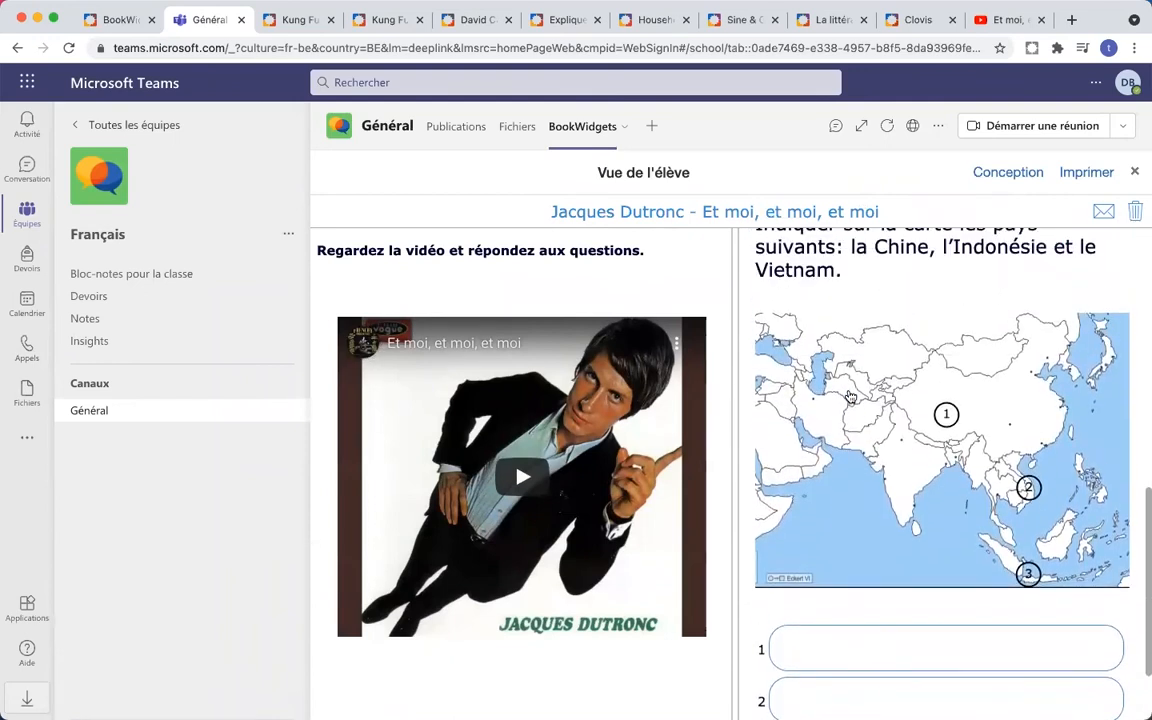
pyautogui.scroll(-1, 850, 397)
pyautogui.scroll(-1, 850, 397)
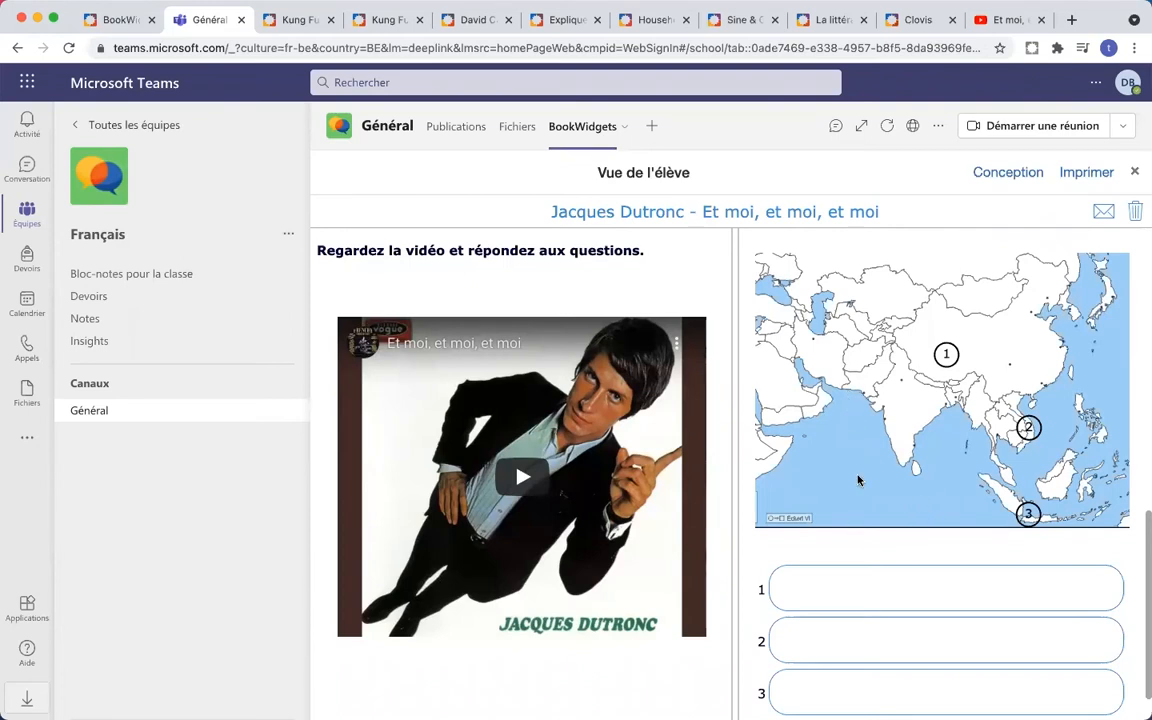
pyautogui.scroll(-3, 864, 470)
pyautogui.scroll(5, 864, 472)
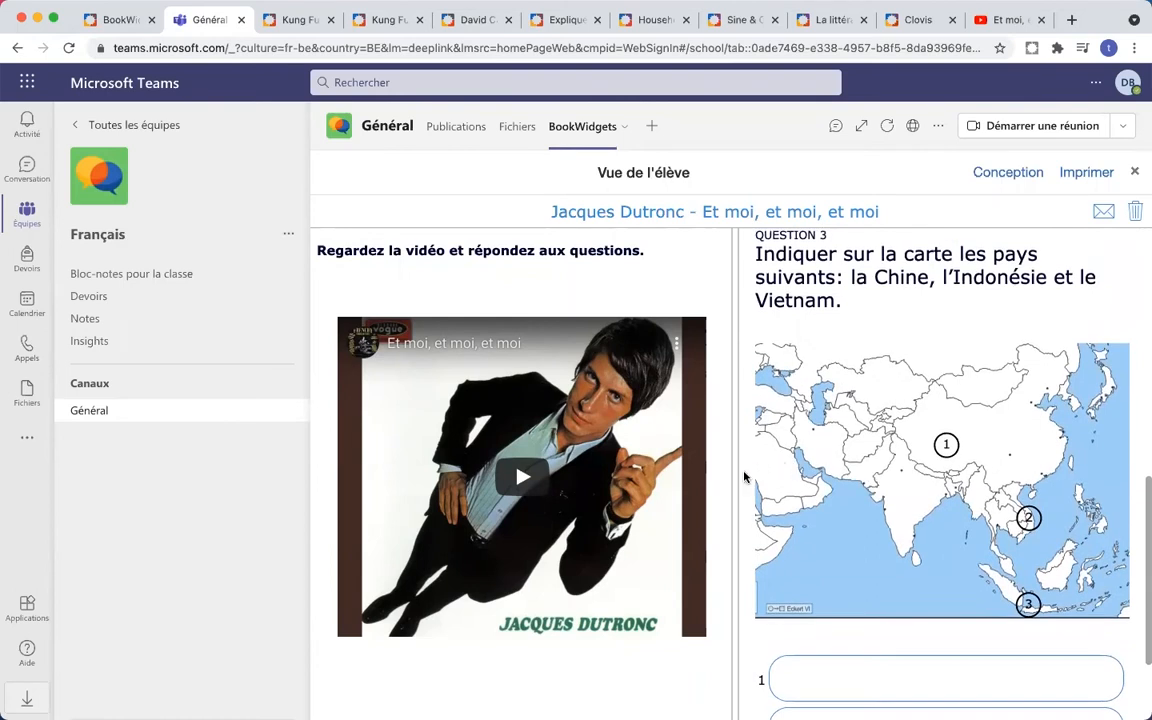
pyautogui.moveTo(732, 486)
pyautogui.mouseDown()
pyautogui.moveTo(386, 489)
pyautogui.moveTo(716, 476)
pyautogui.mouseUp()
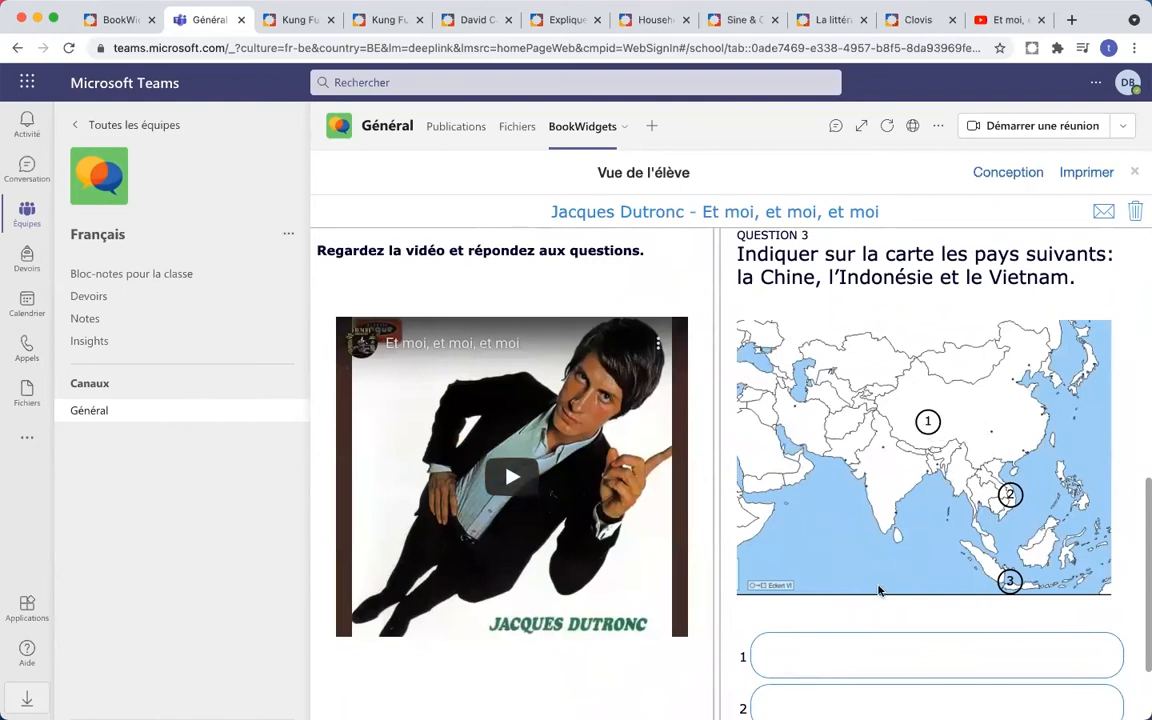
pyautogui.scroll(-2, 822, 442)
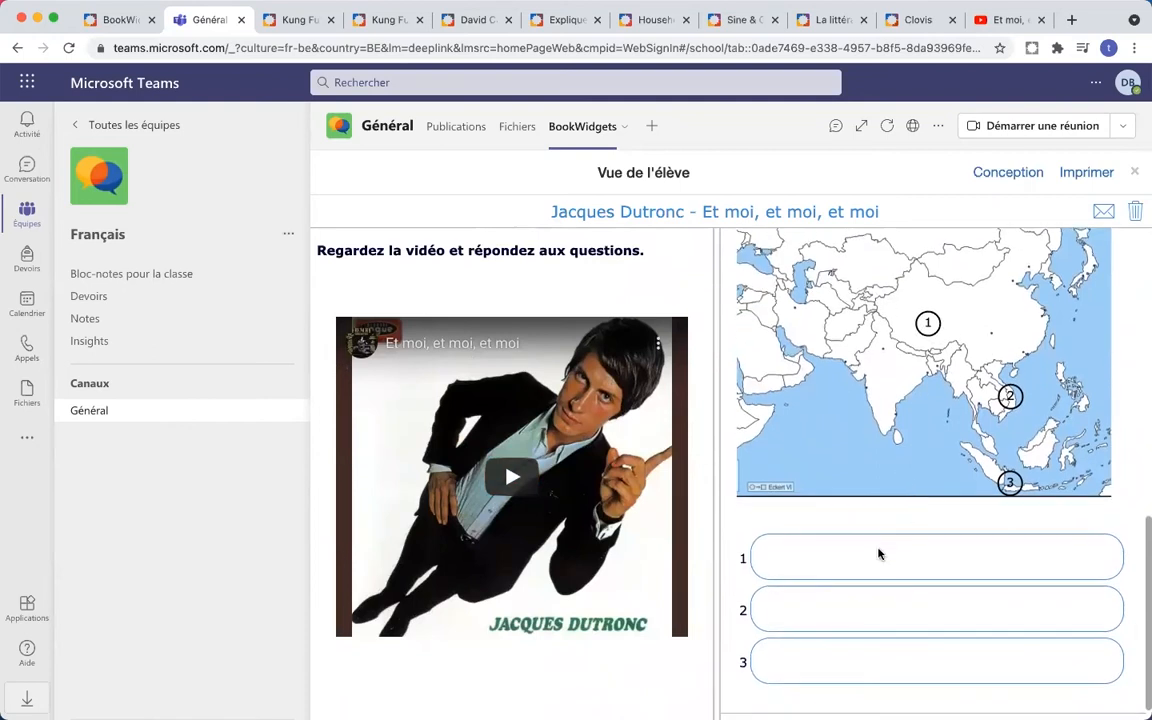
# - Close the preview and add a Question avec réponse sur plusieurs lignes as question 4
pyautogui.click(1134, 173)
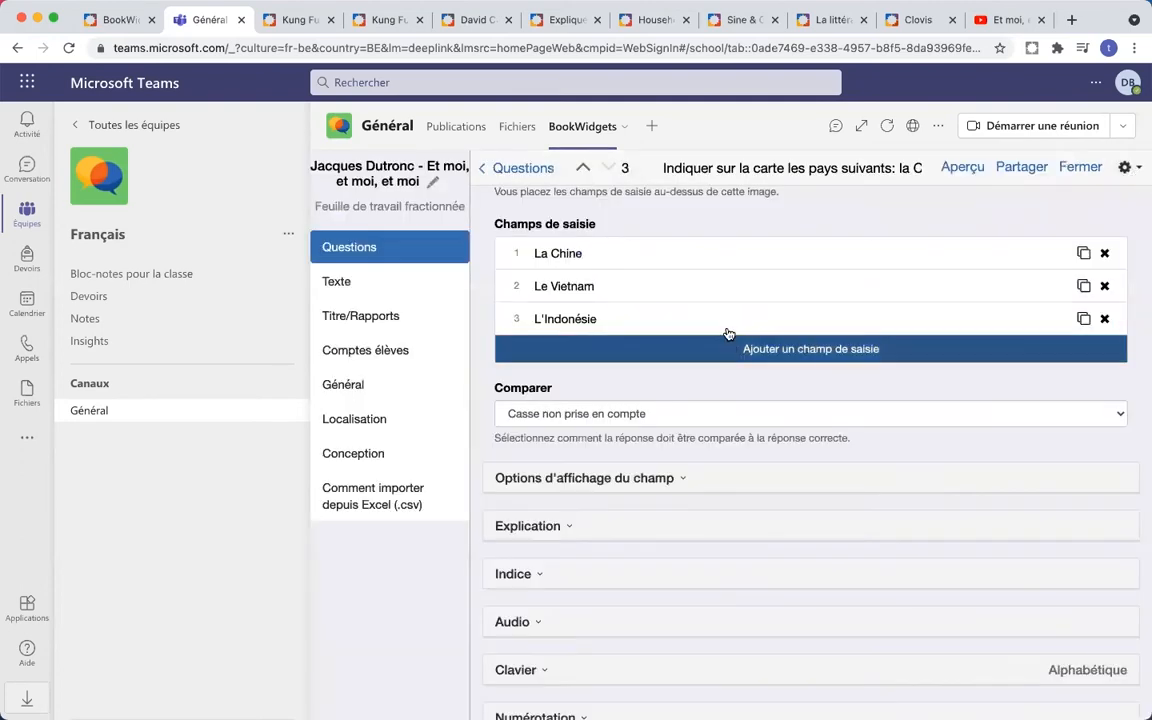
pyautogui.scroll(-2, 646, 374)
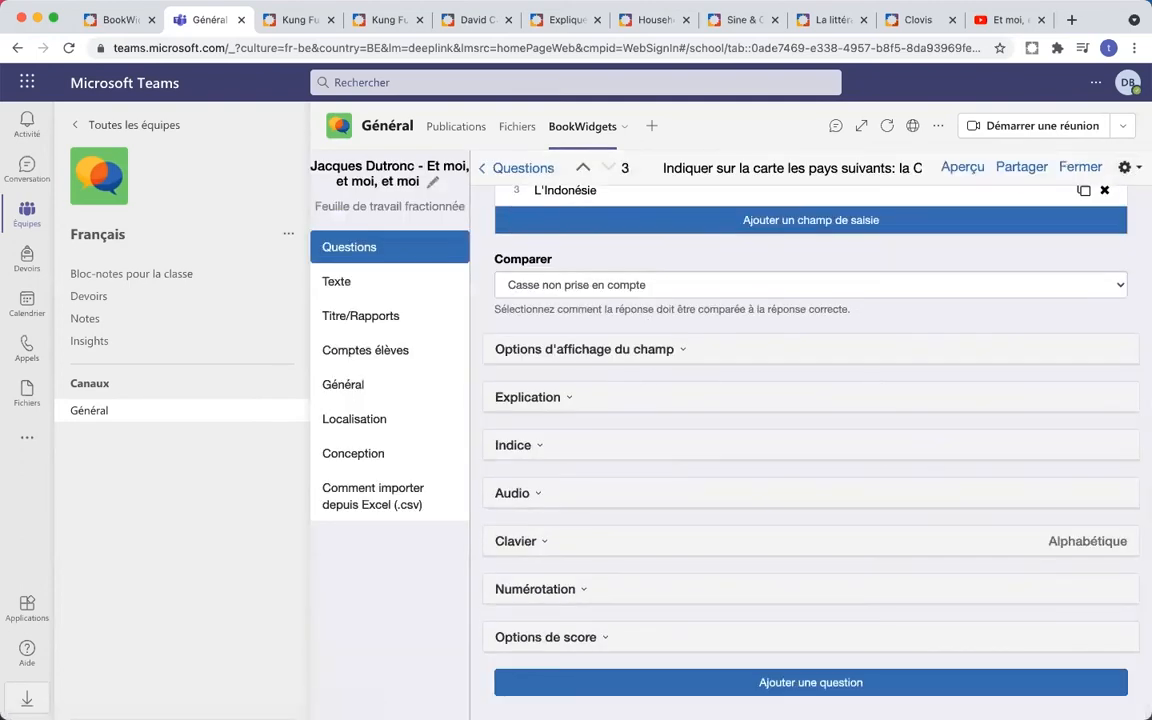
pyautogui.click(736, 679)
pyautogui.scroll(-2, 664, 398)
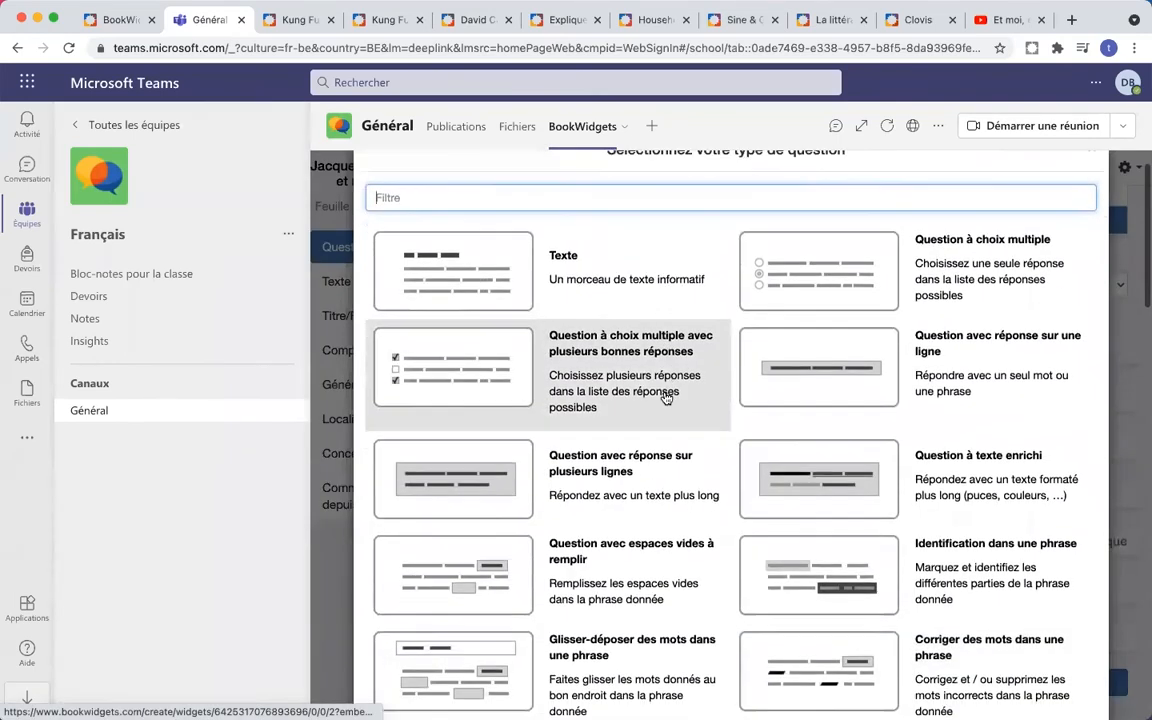
pyautogui.scroll(-1, 666, 398)
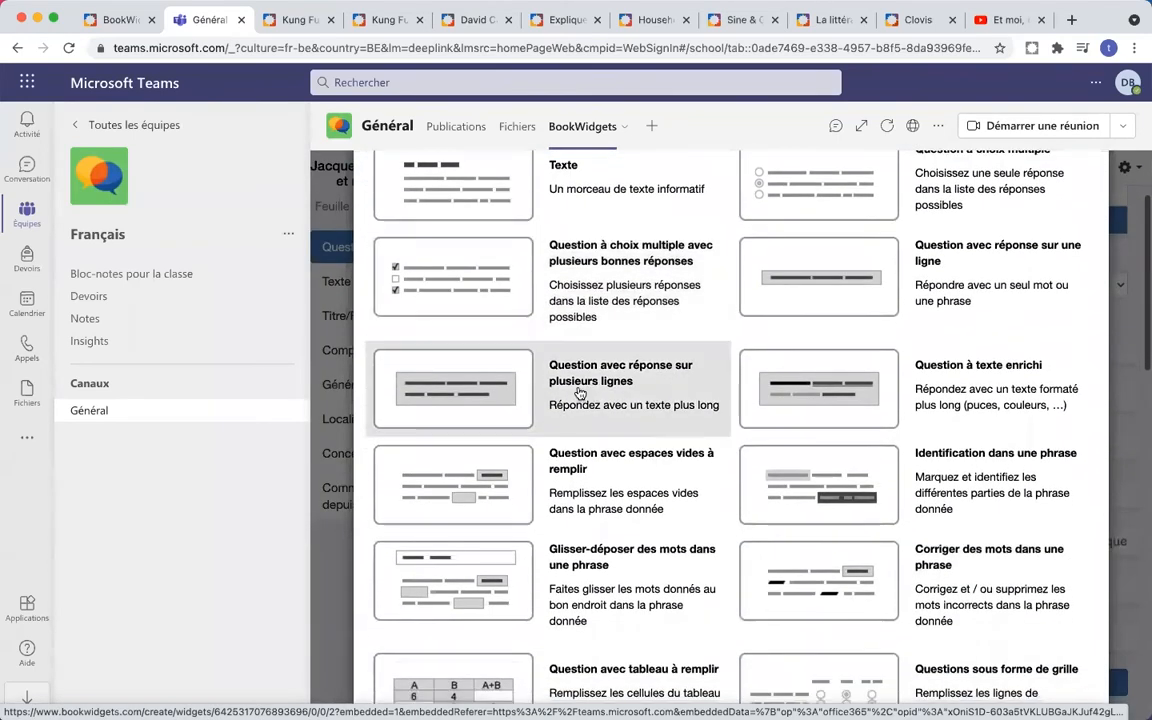
pyautogui.click(555, 349)
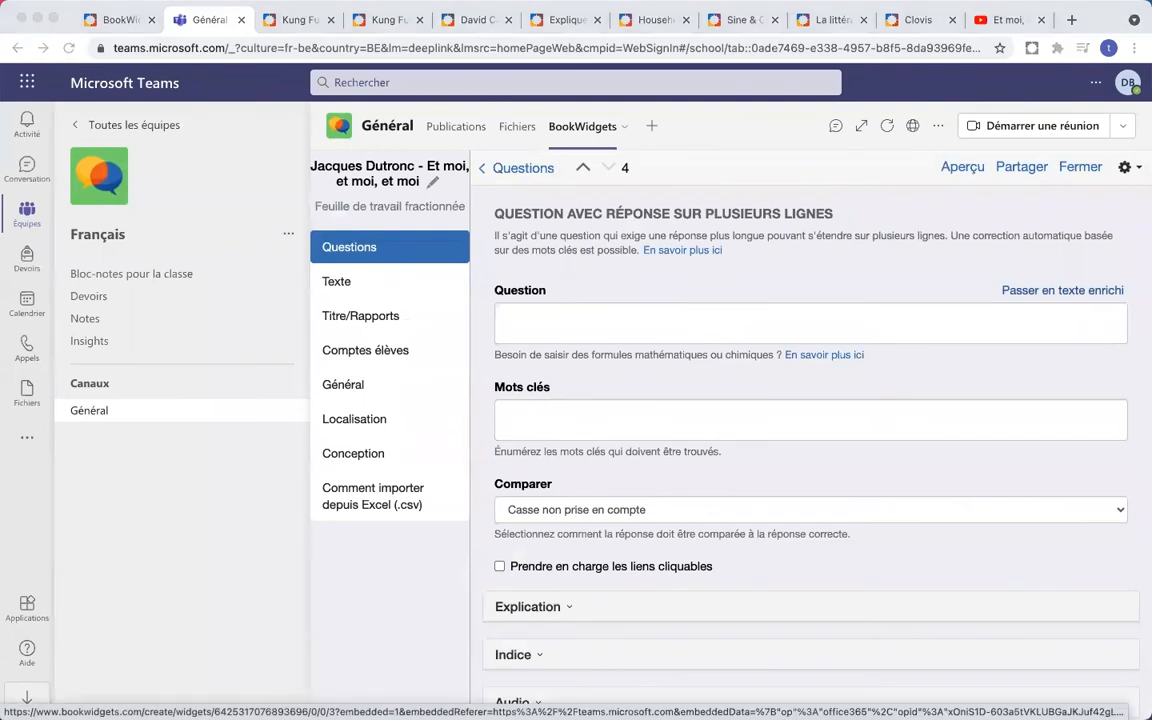
# - Paste the song-opinion question, fix 'Pourquoi (pas)' and remove trailing blank lines
pyautogui.click(689, 319)
pyautogui.write('Aimez-vous la chanson? Pourquoi (pas)? Selon vous, est-elle toujours d’actualité? Utilisez au moins trois phrases pour commenter.')
pyautogui.click(689, 319)
pyautogui.press('BackSpace')
pyautogui.press('BackSpace')
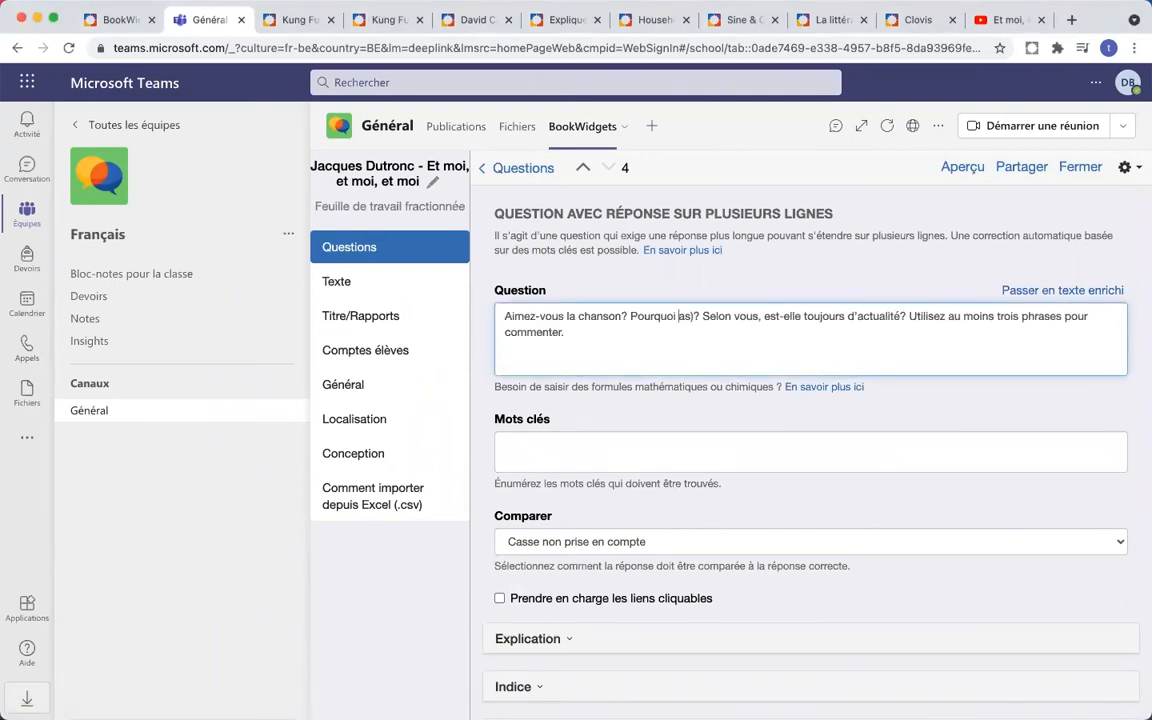
pyautogui.write('(p')
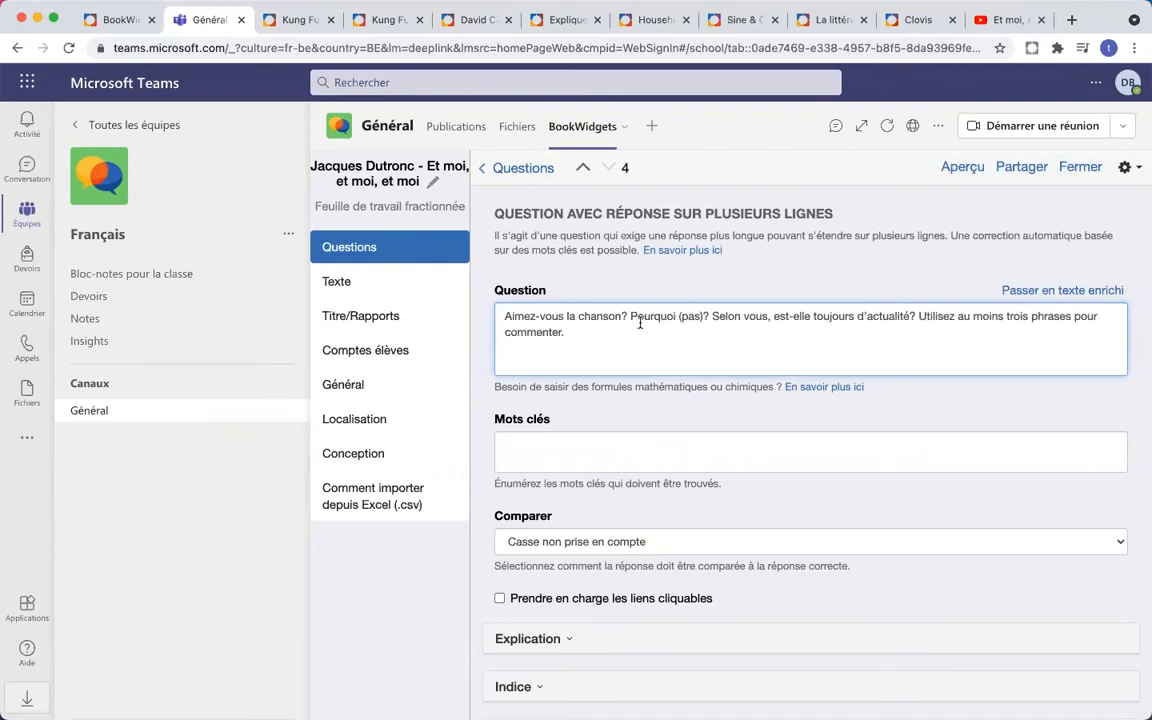
pyautogui.click(597, 361)
pyautogui.press('BackSpace')
pyautogui.press('BackSpace')
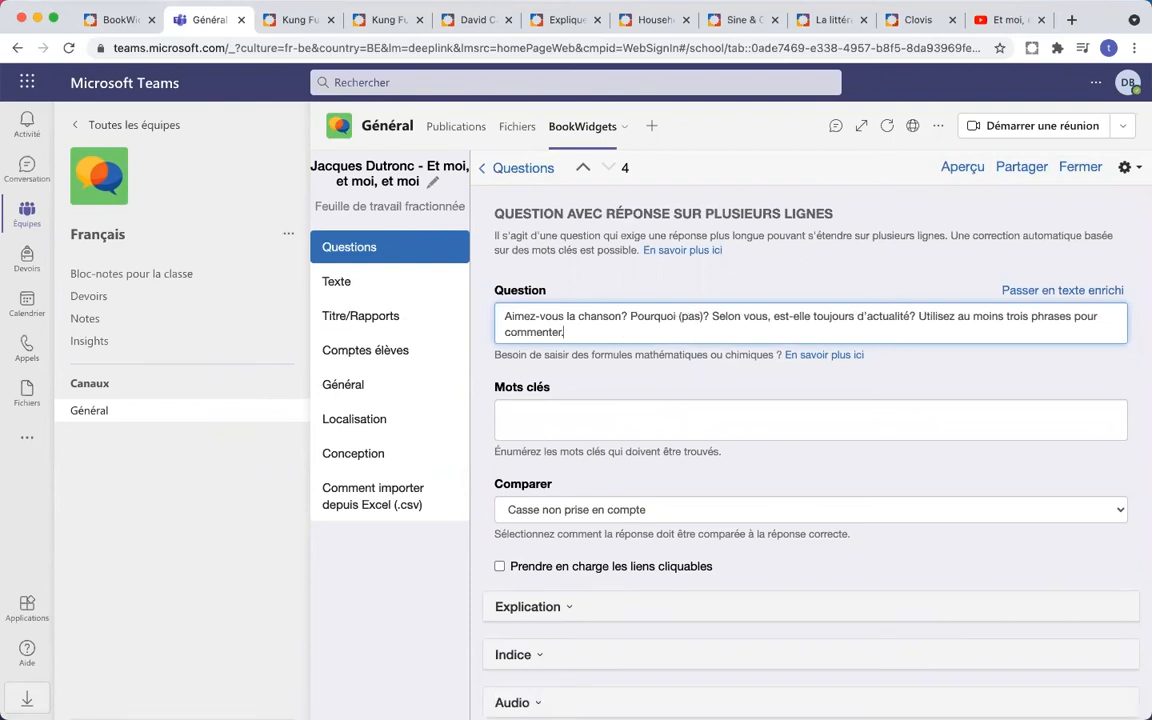
pyautogui.click(591, 416)
# - Set the question's Pondération du score to 3 and go back to the question list
pyautogui.scroll(-1, 702, 406)
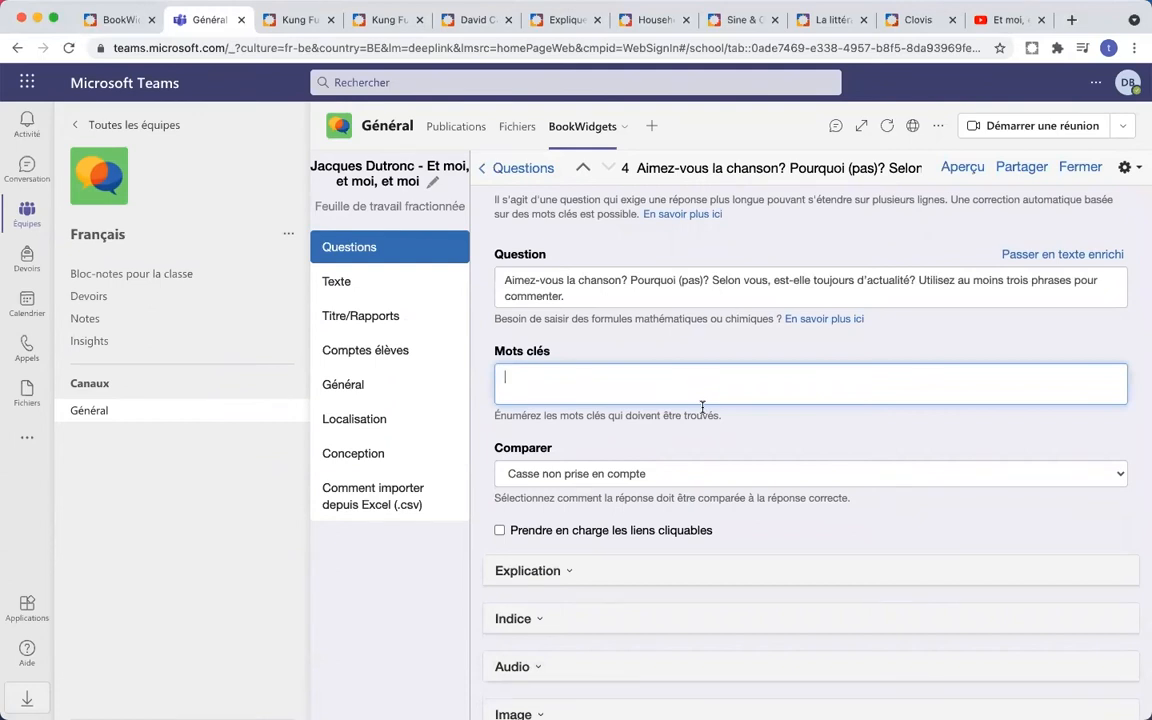
pyautogui.scroll(-4, 702, 407)
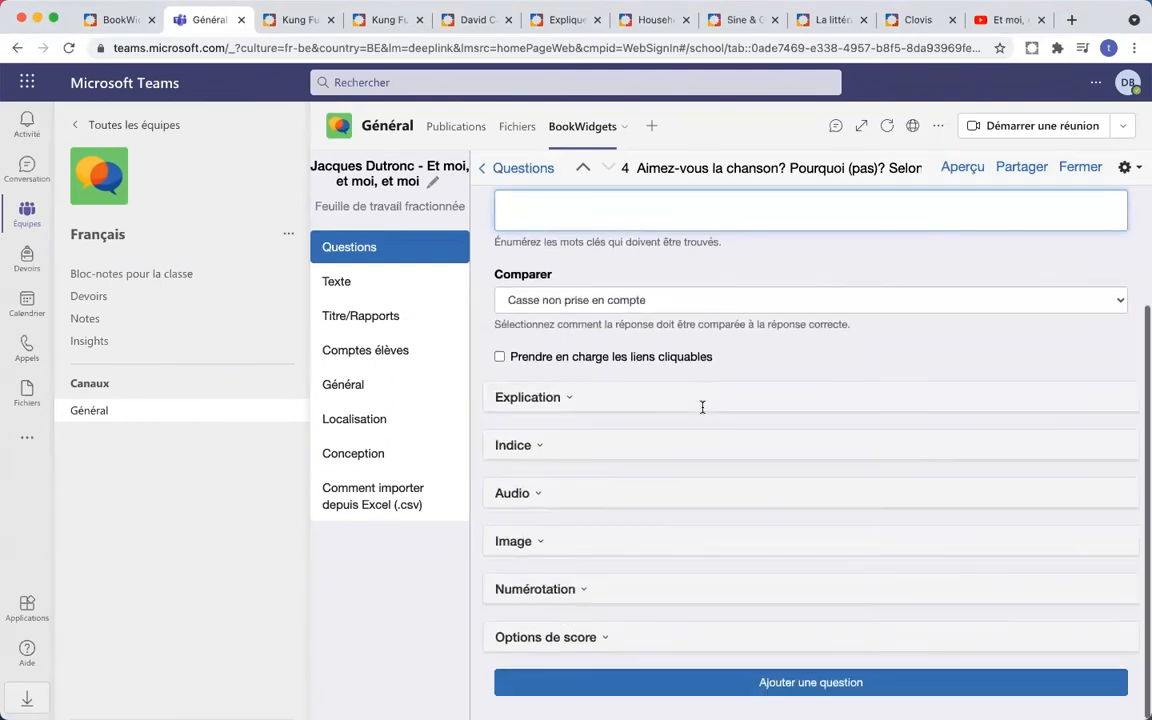
pyautogui.click(596, 640)
pyautogui.scroll(-2, 691, 535)
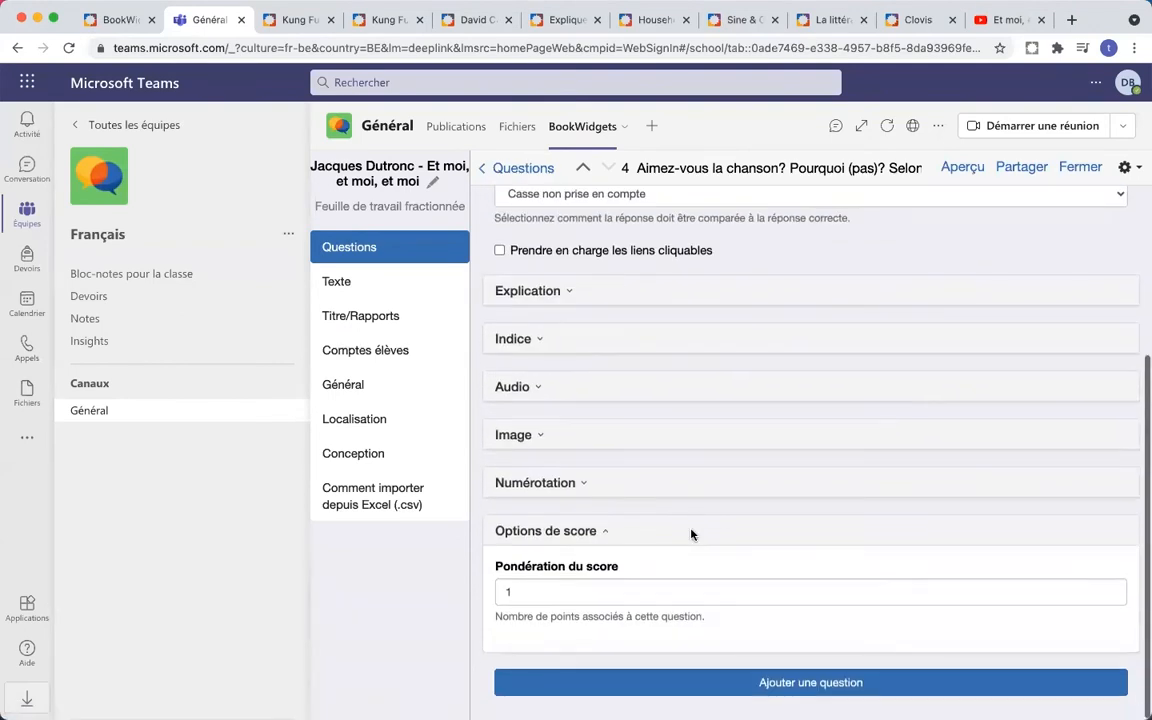
pyautogui.click(540, 586)
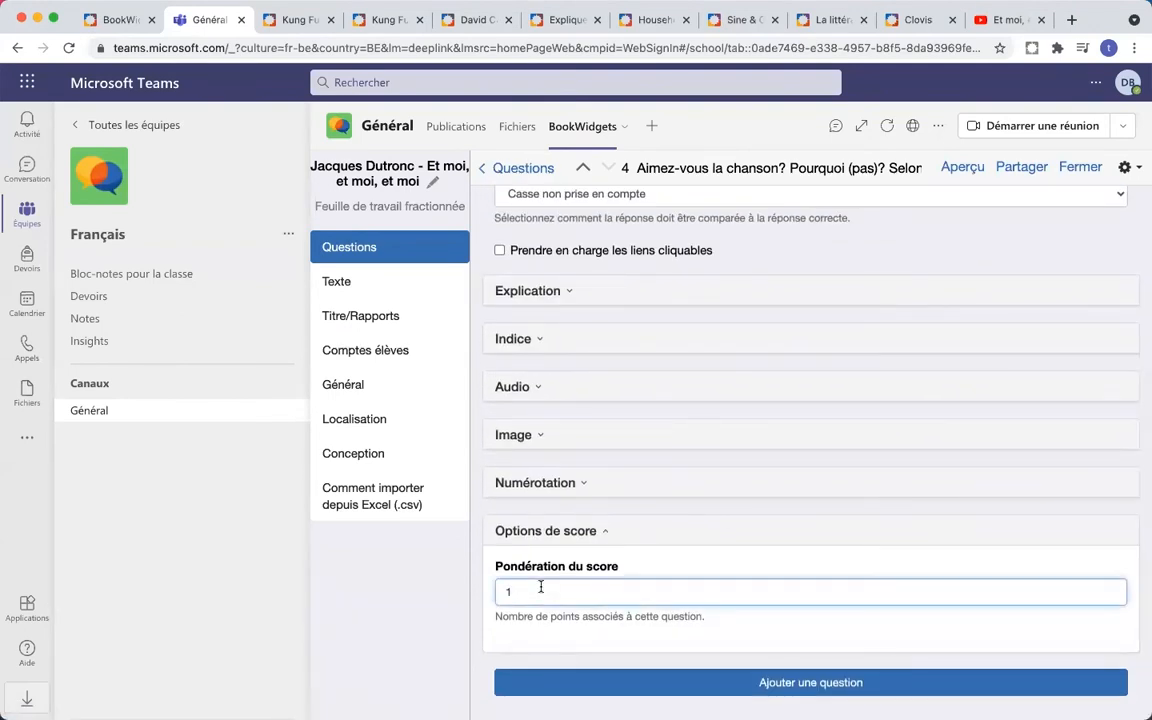
pyautogui.scroll(6, 591, 548)
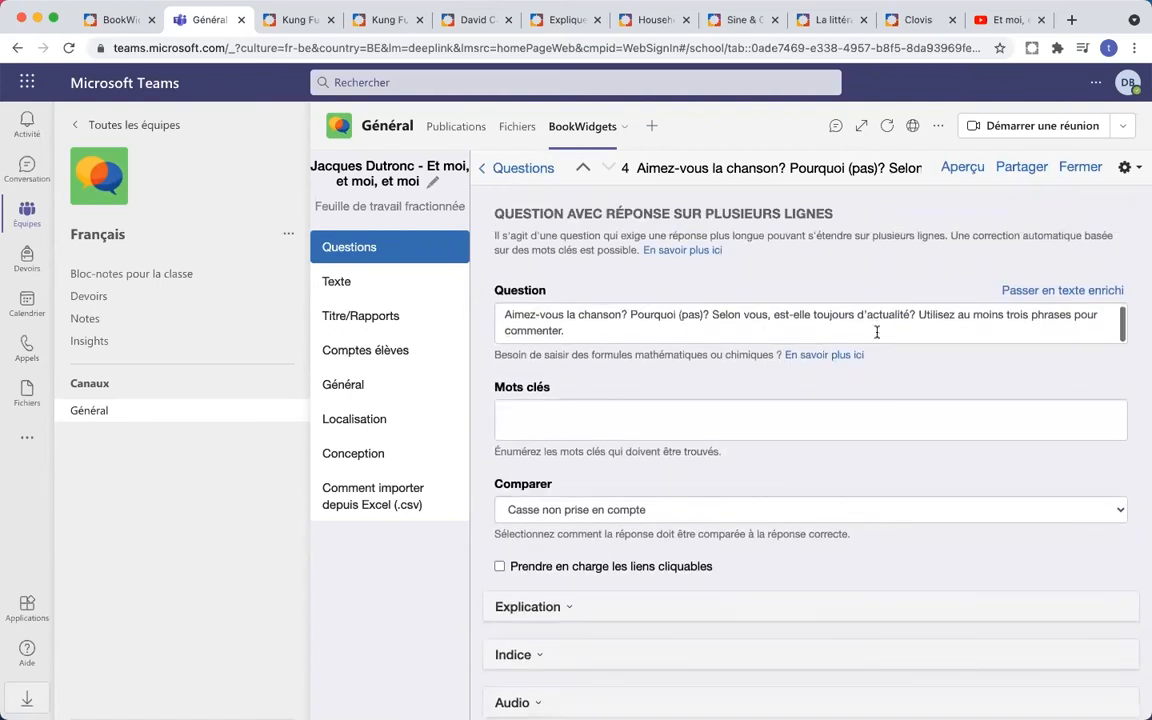
pyautogui.scroll(-1, 876, 332)
pyautogui.scroll(-5, 877, 332)
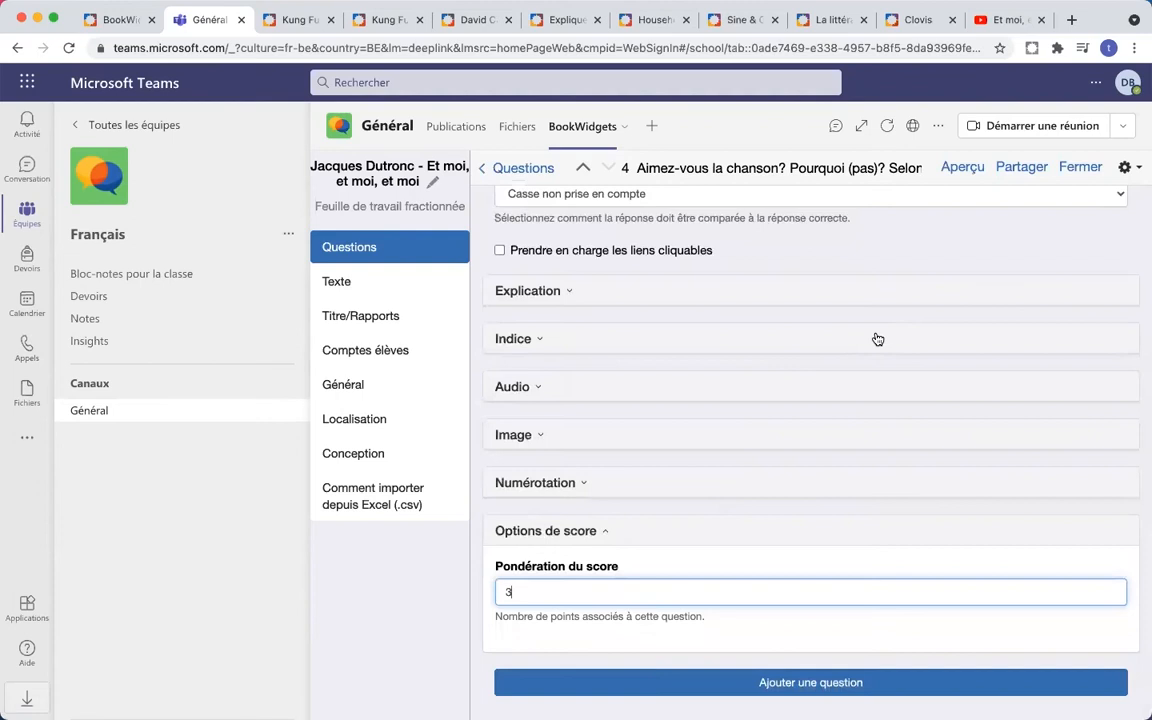
pyautogui.click(515, 168)
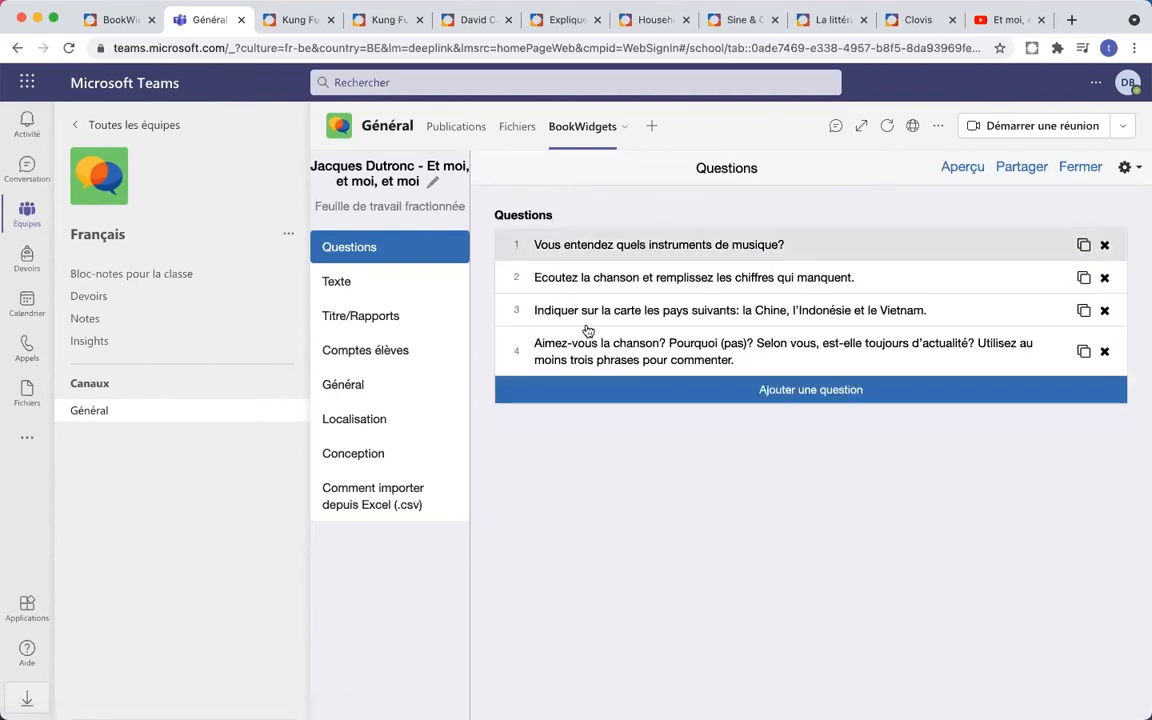
# - Preview the four-question worksheet as a student, close it, and open Titre/Rapports settings
pyautogui.click(964, 168)
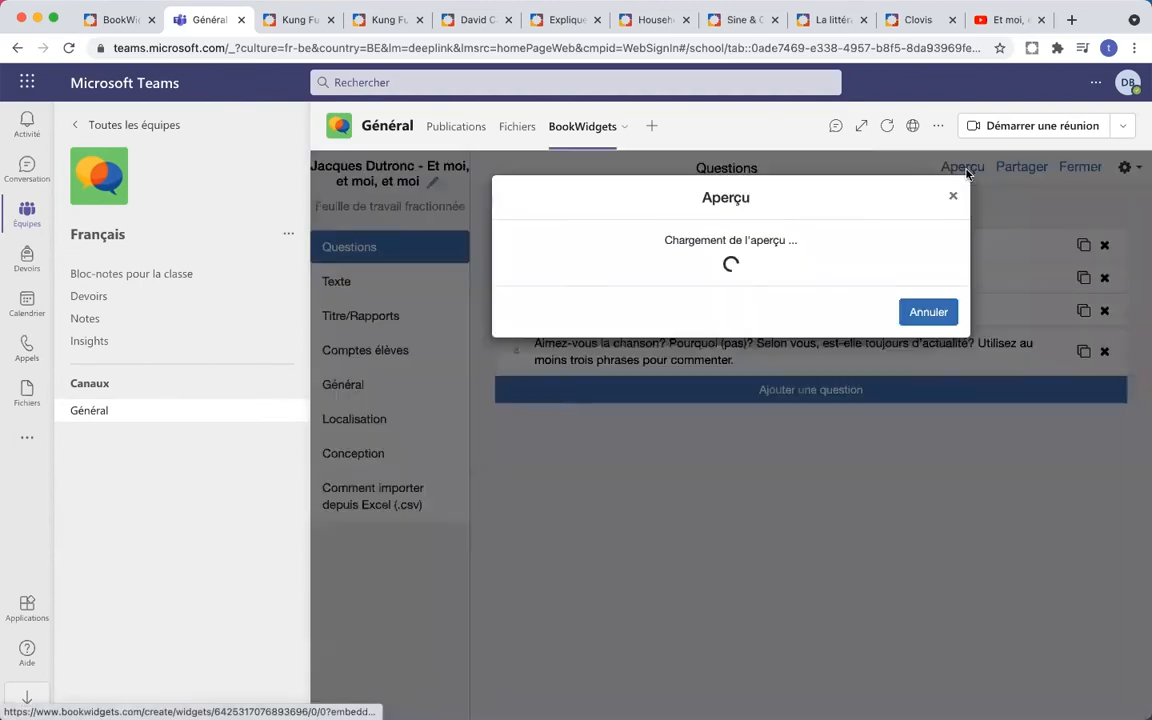
pyautogui.scroll(-5, 931, 340)
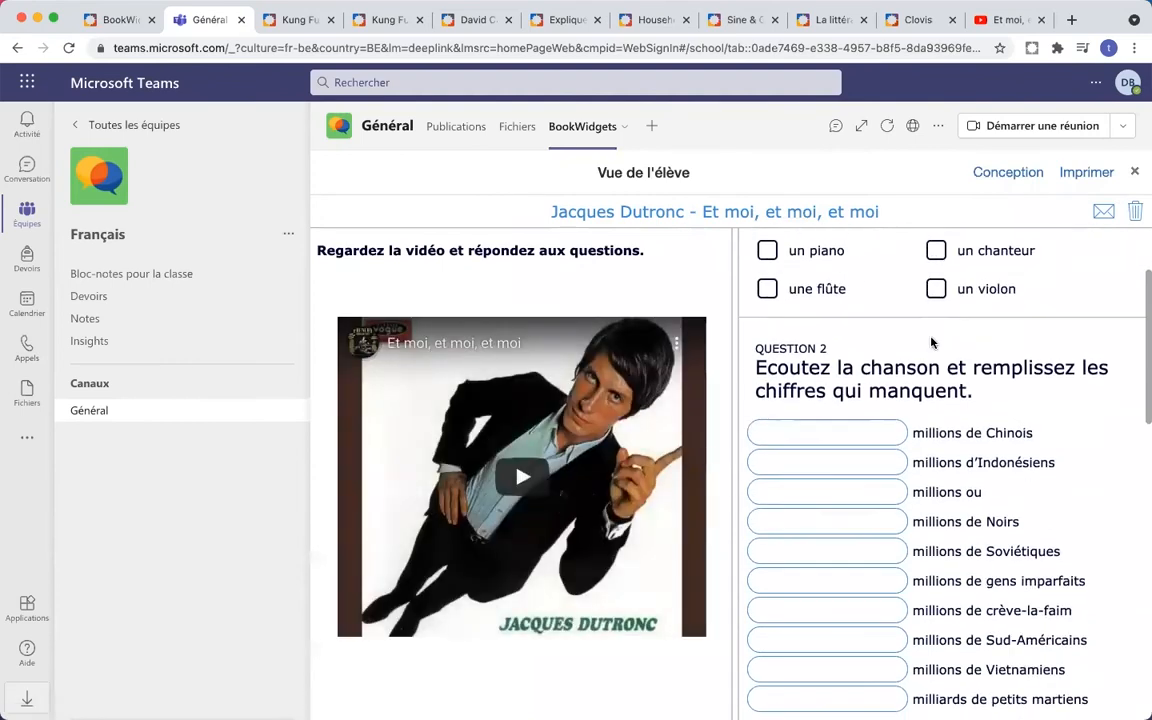
pyautogui.scroll(-10, 931, 342)
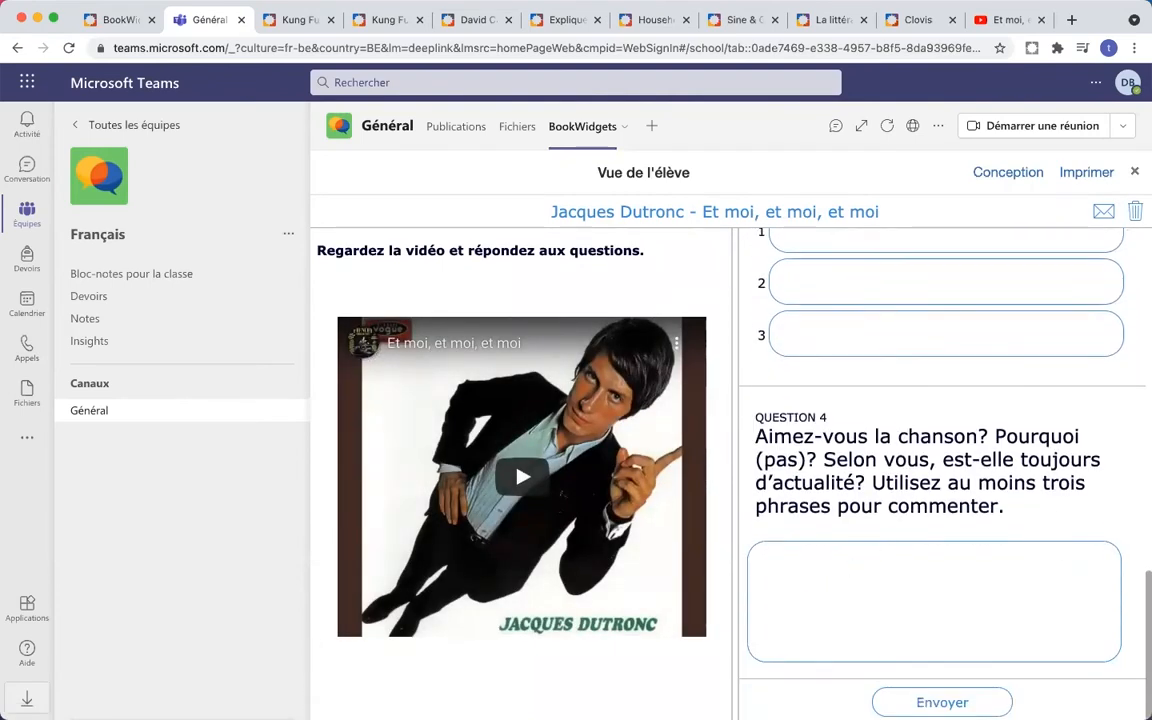
pyautogui.scroll(15, 1003, 304)
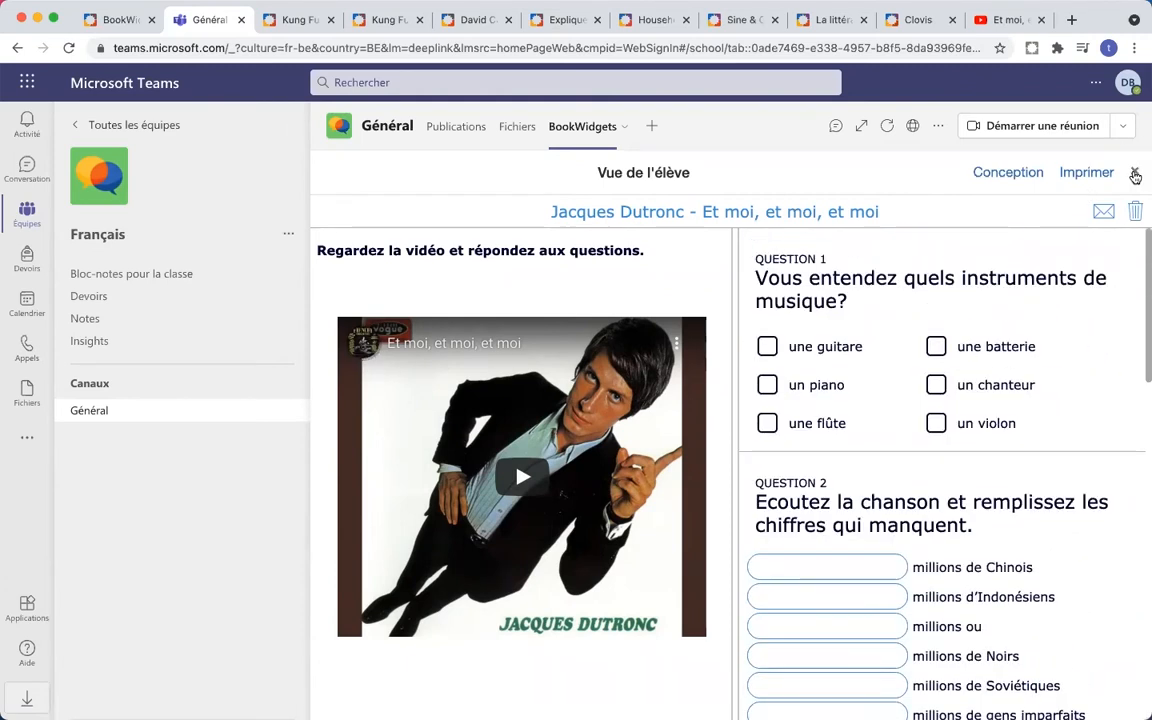
pyautogui.click(1134, 172)
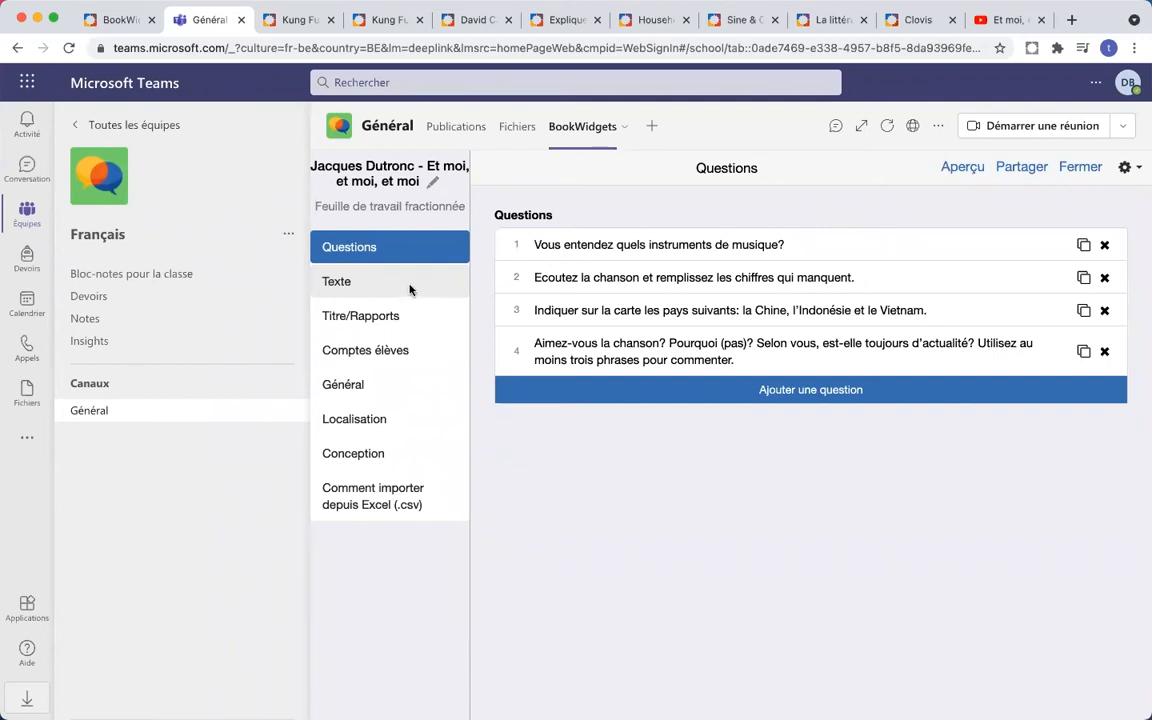
pyautogui.click(379, 318)
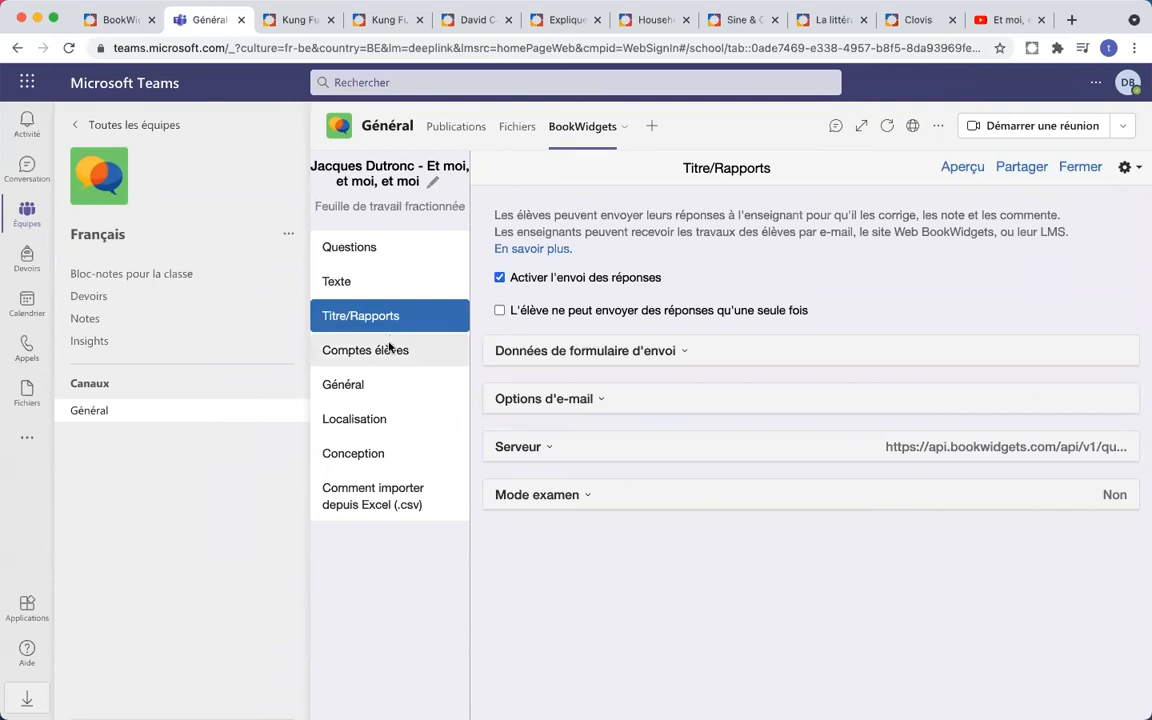
# - In Général settings, glance at Options de score and expand Options de correction
pyautogui.click(350, 384)
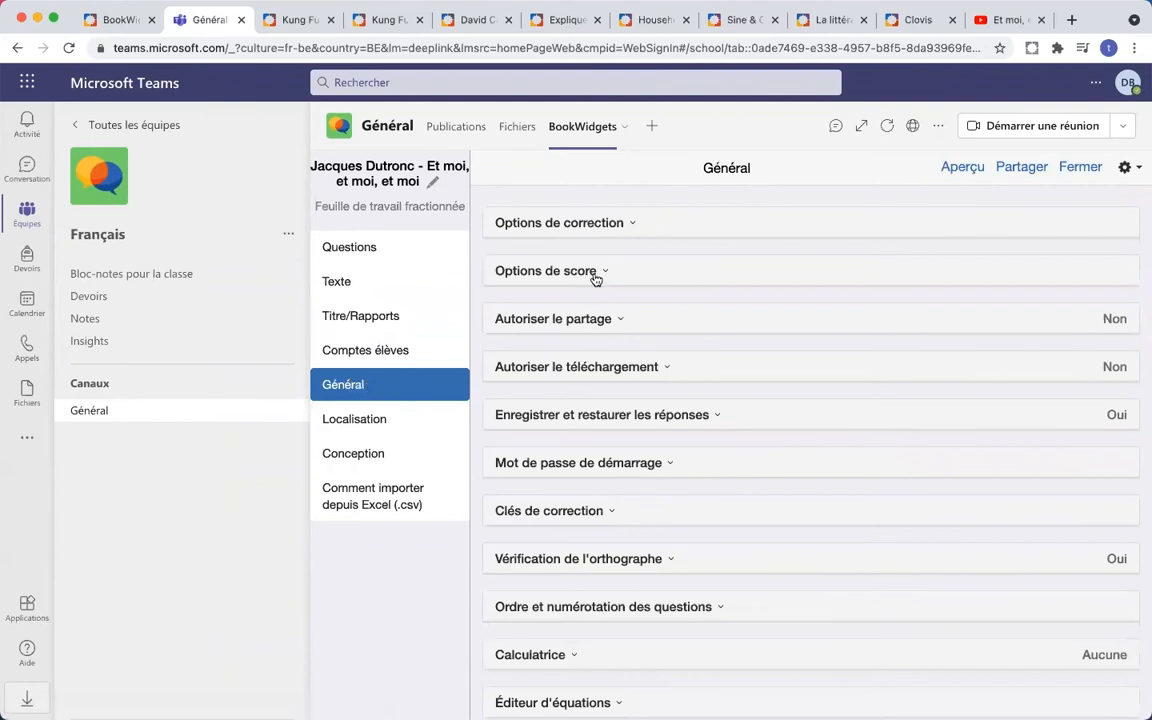
pyautogui.click(540, 268)
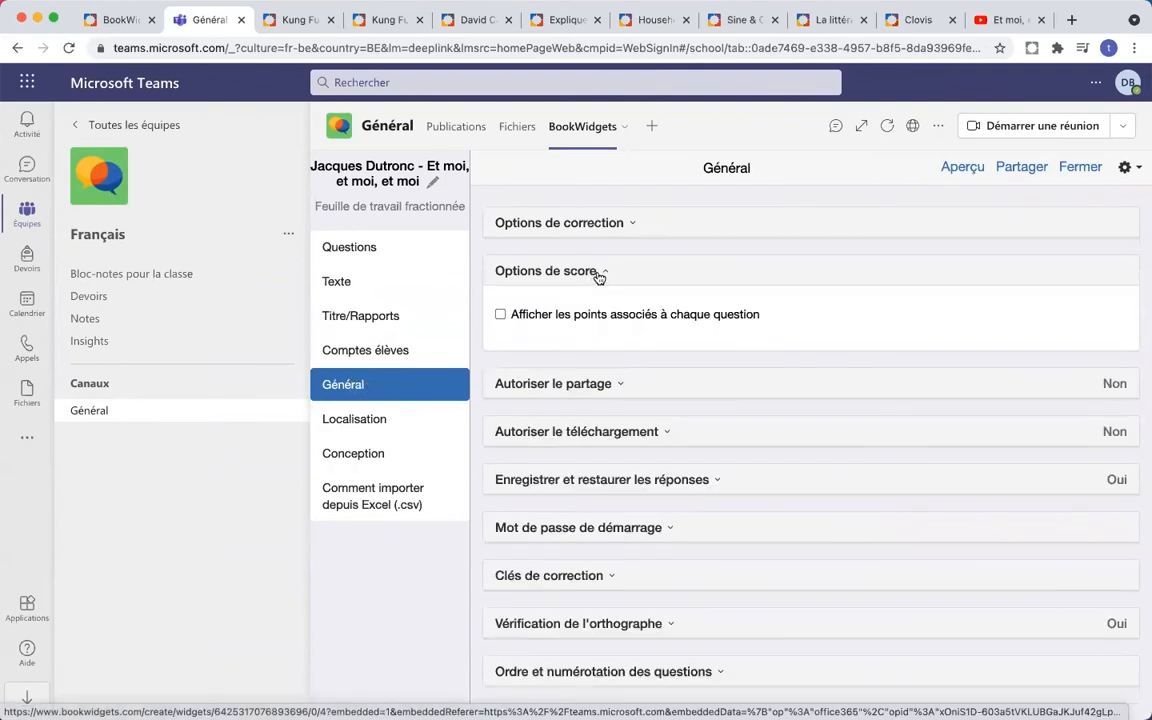
pyautogui.click(600, 274)
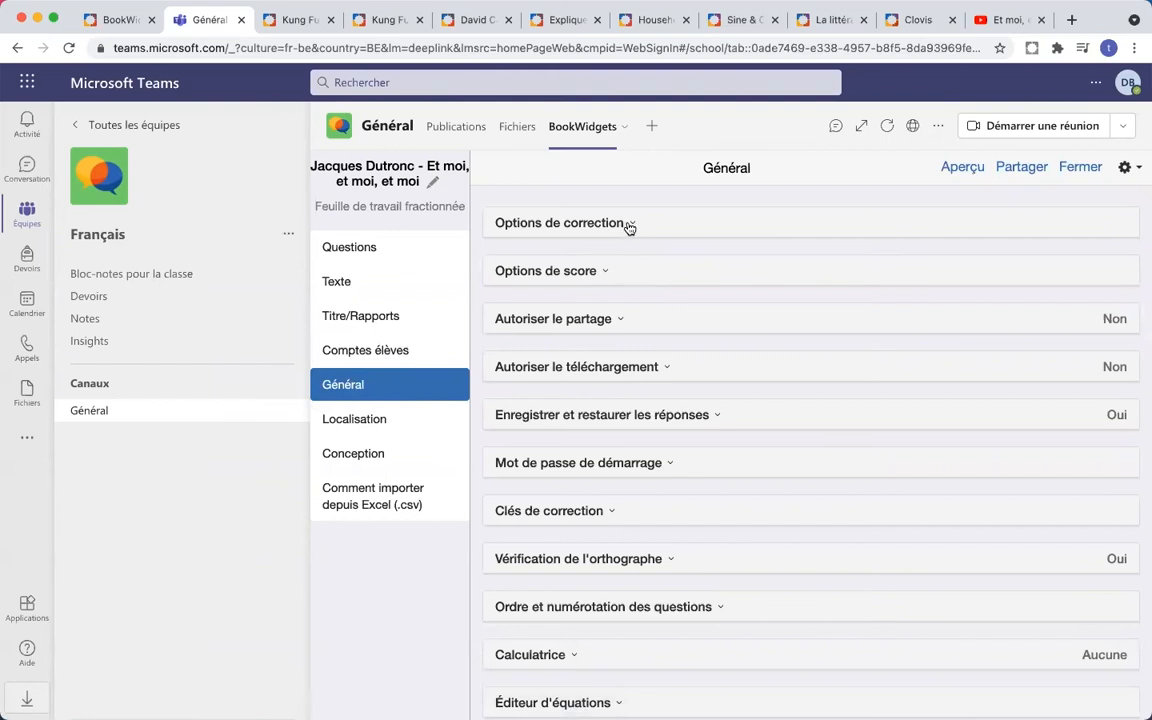
pyautogui.click(627, 226)
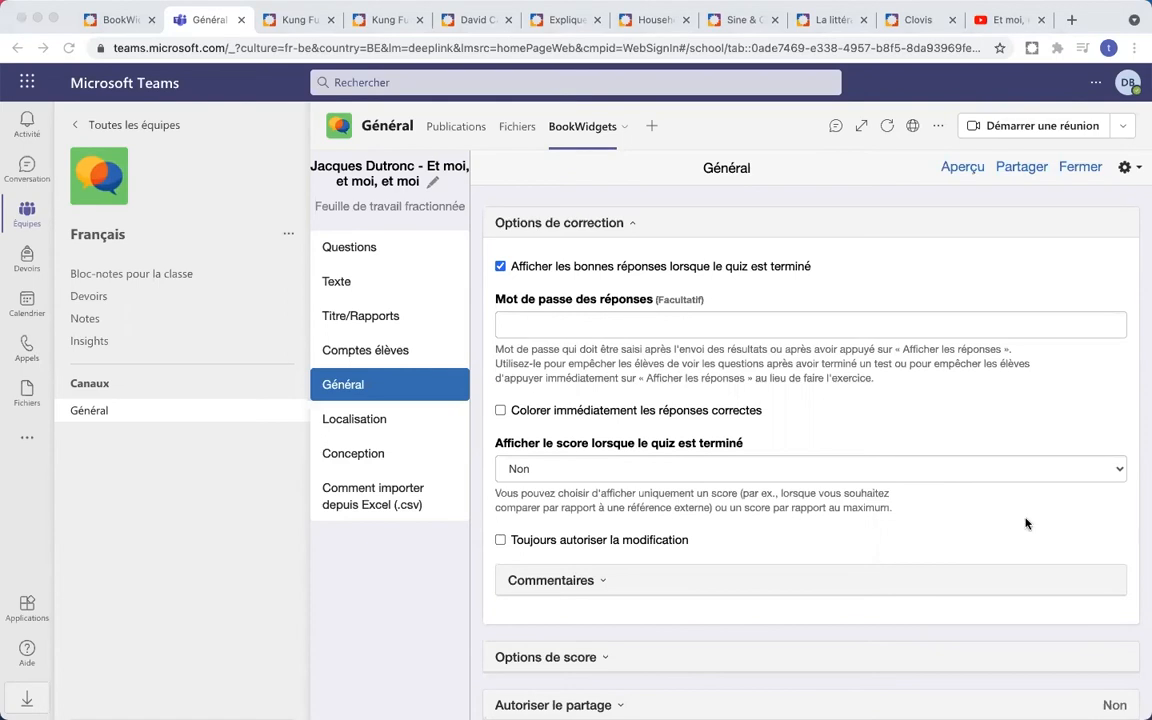
# - Switch to Localisation, then preview the worksheet as a student and close the preview
pyautogui.click(360, 420)
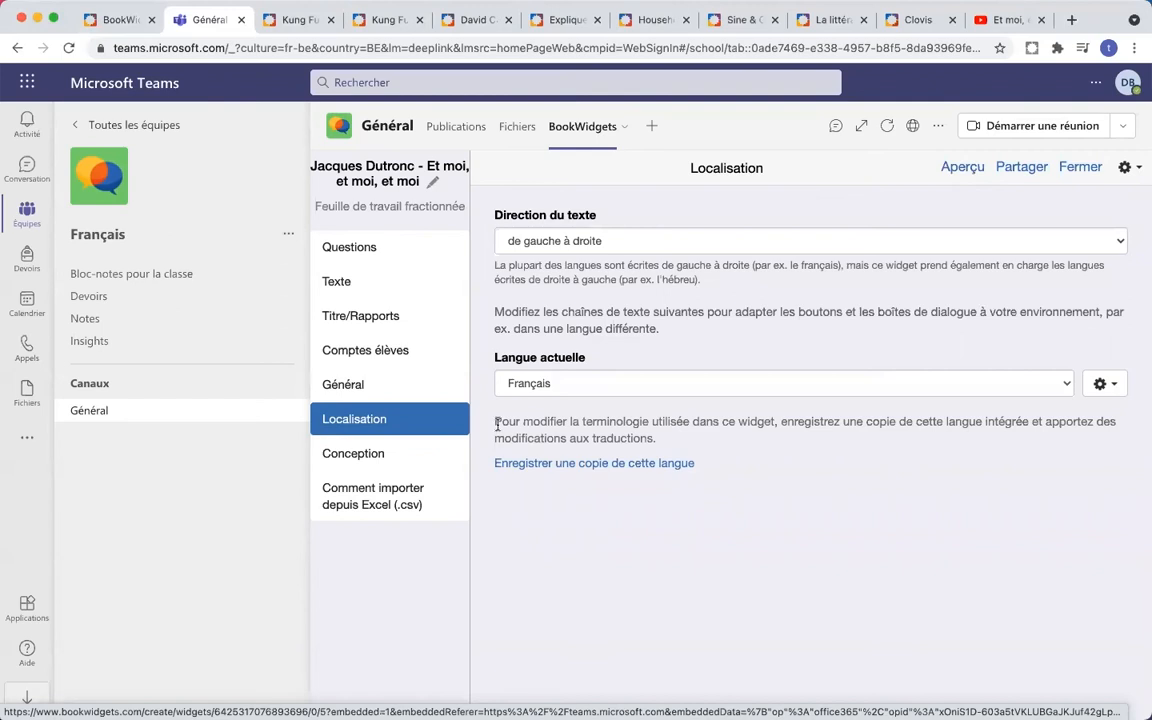
pyautogui.click(963, 169)
pyautogui.scroll(-7, 904, 284)
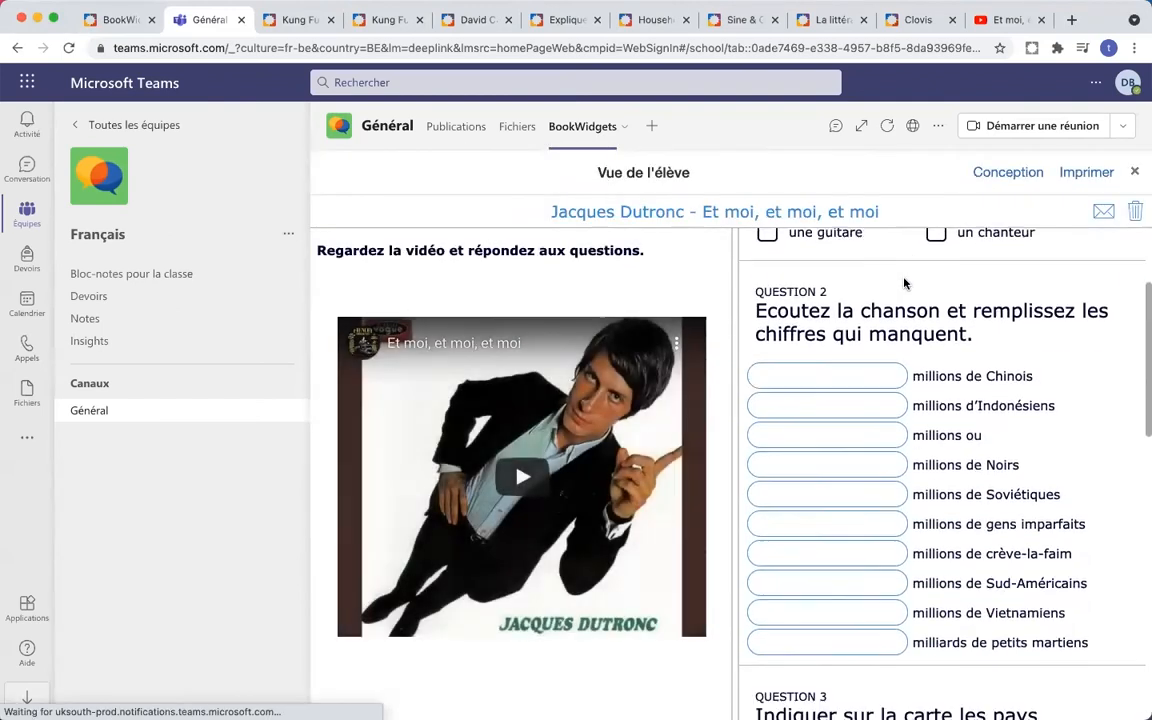
pyautogui.scroll(-5, 904, 284)
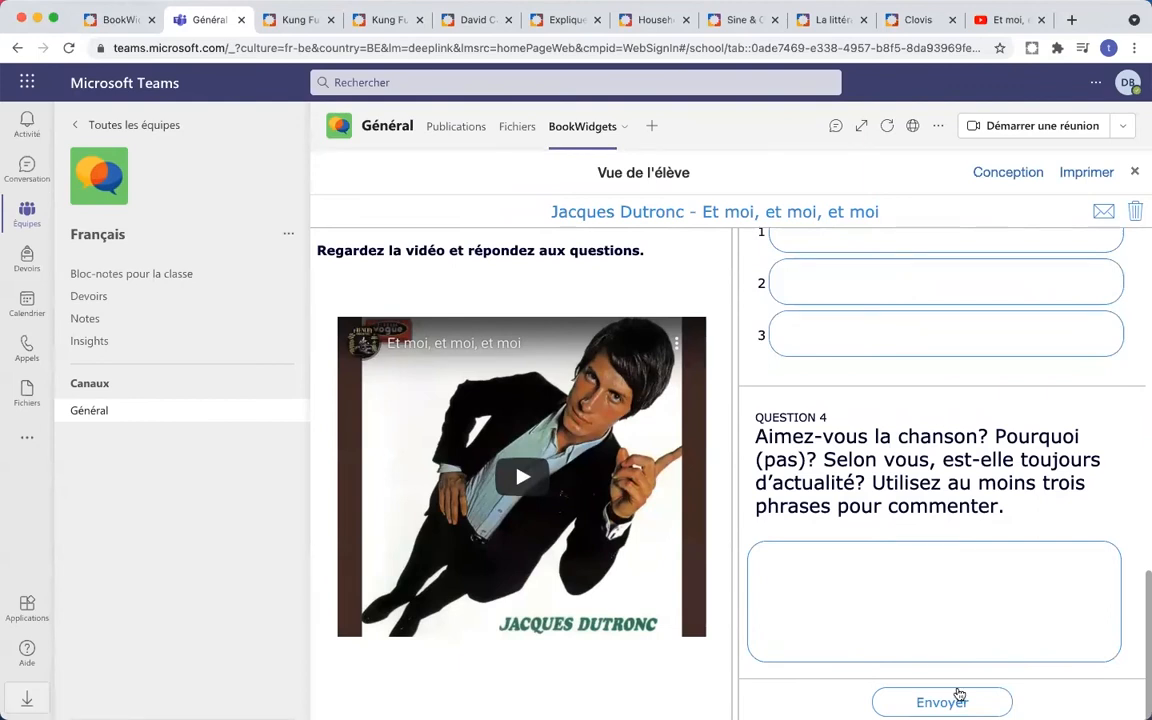
pyautogui.click(1137, 176)
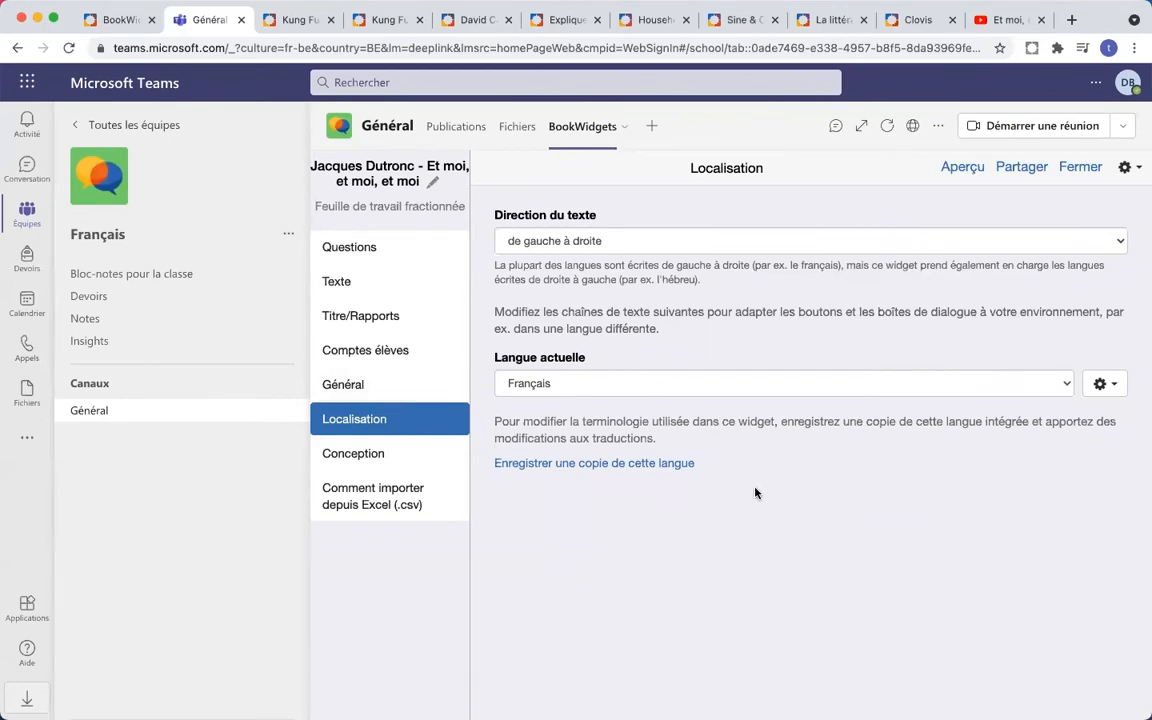
pyautogui.click(1022, 167)
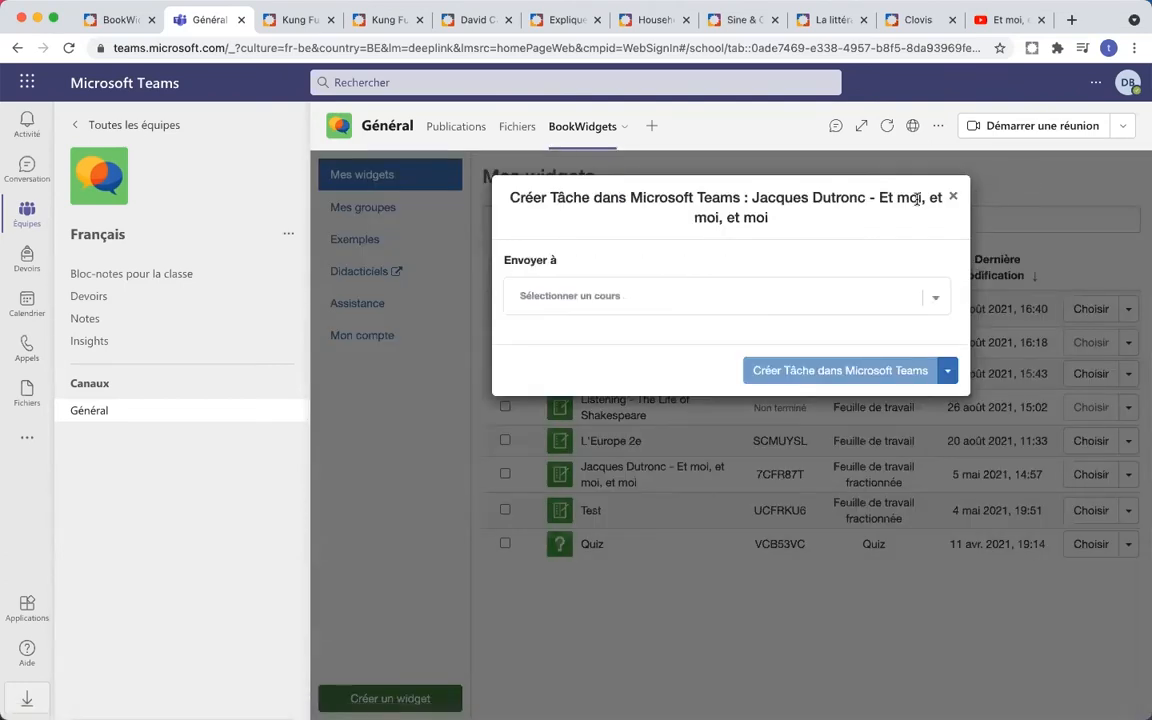
# - Select the Français class as the assignment's course
pyautogui.click(936, 303)
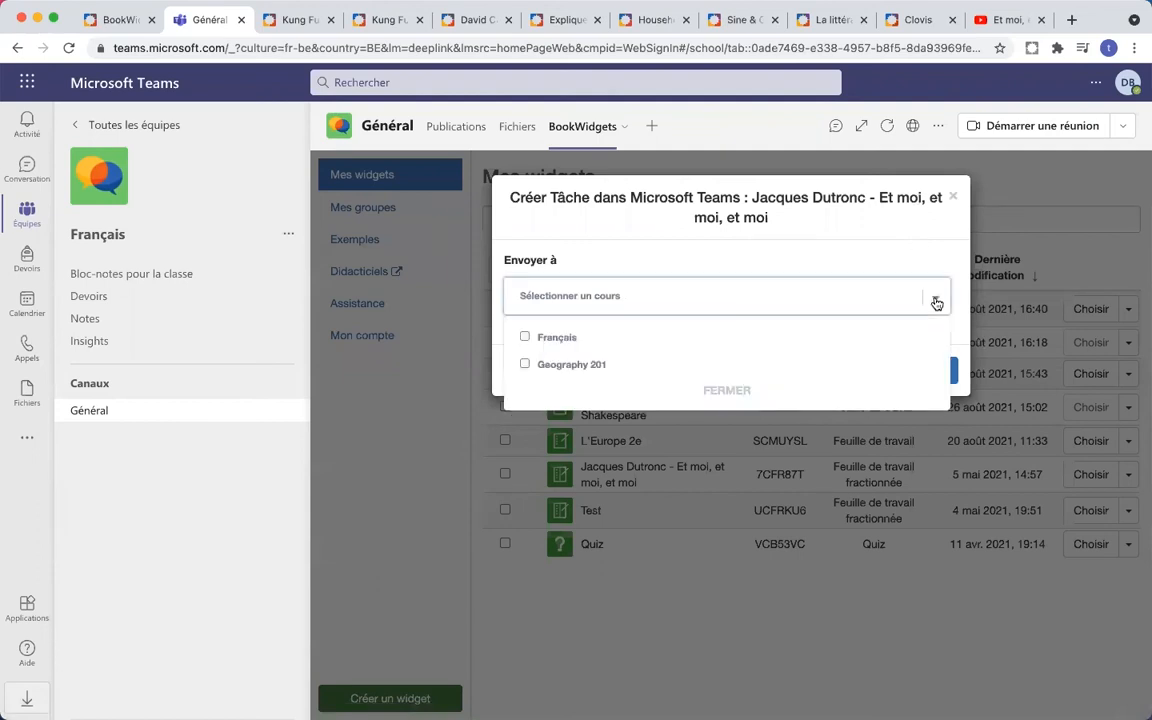
pyautogui.click(526, 339)
pyautogui.click(712, 398)
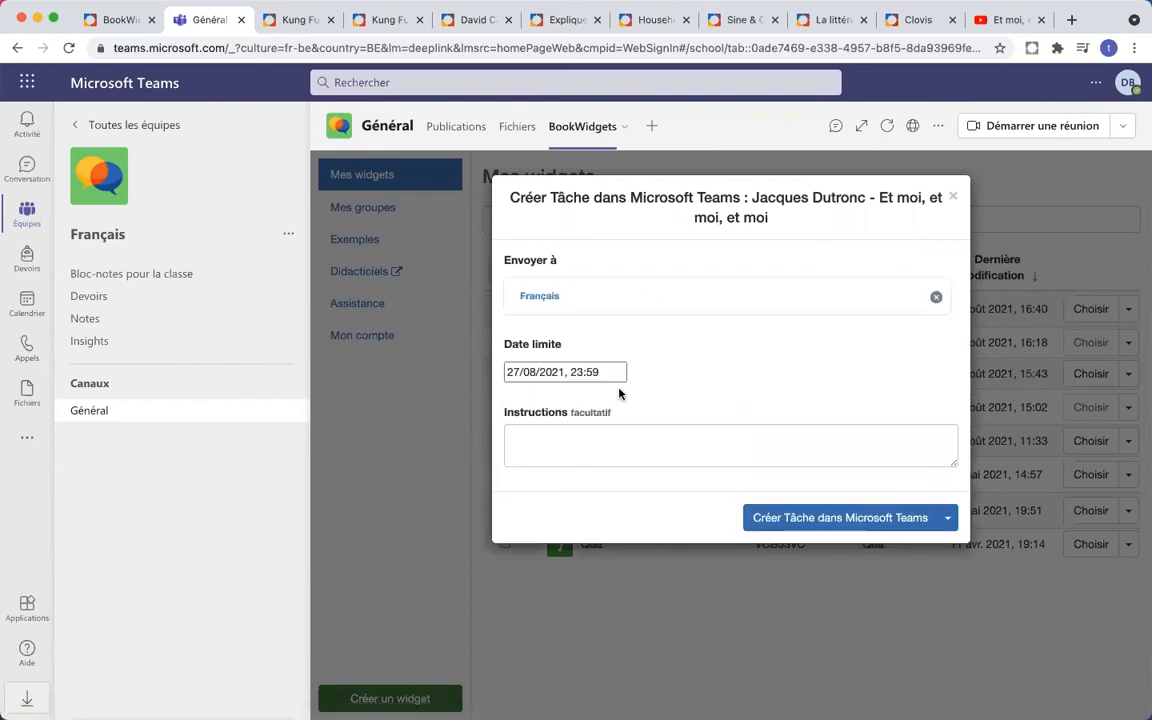
# - Set the deadline to 31 August 2021 at 16:30
pyautogui.click(560, 371)
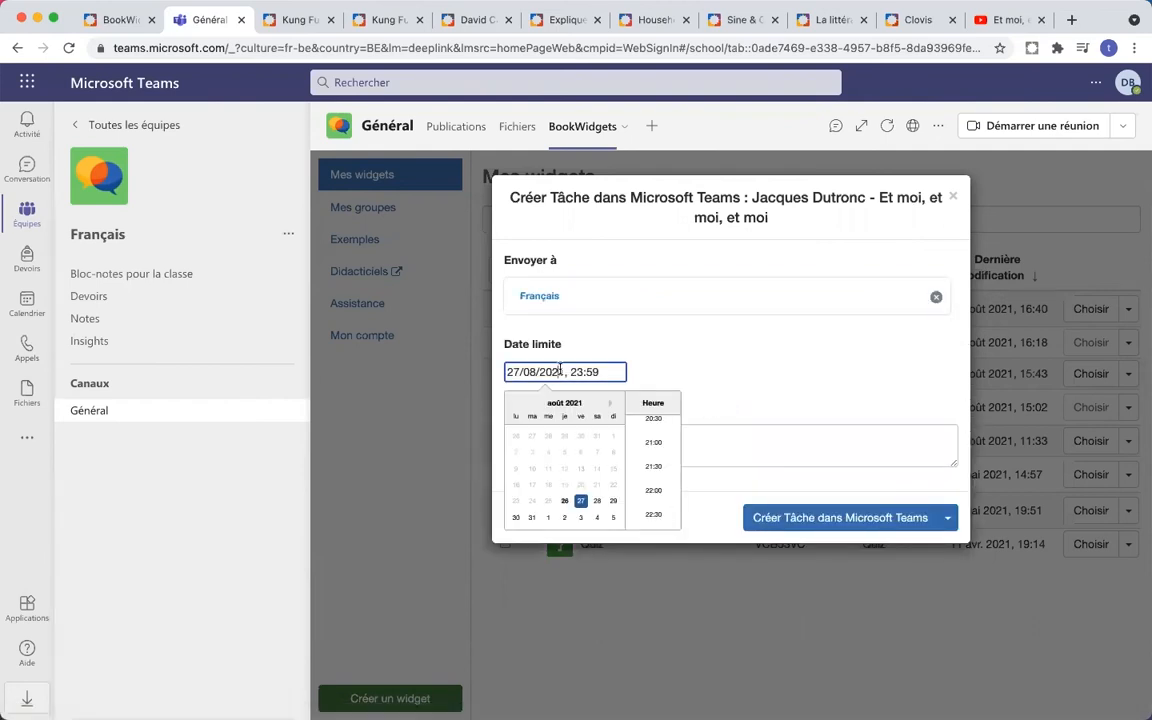
pyautogui.click(531, 518)
pyautogui.scroll(5, 655, 465)
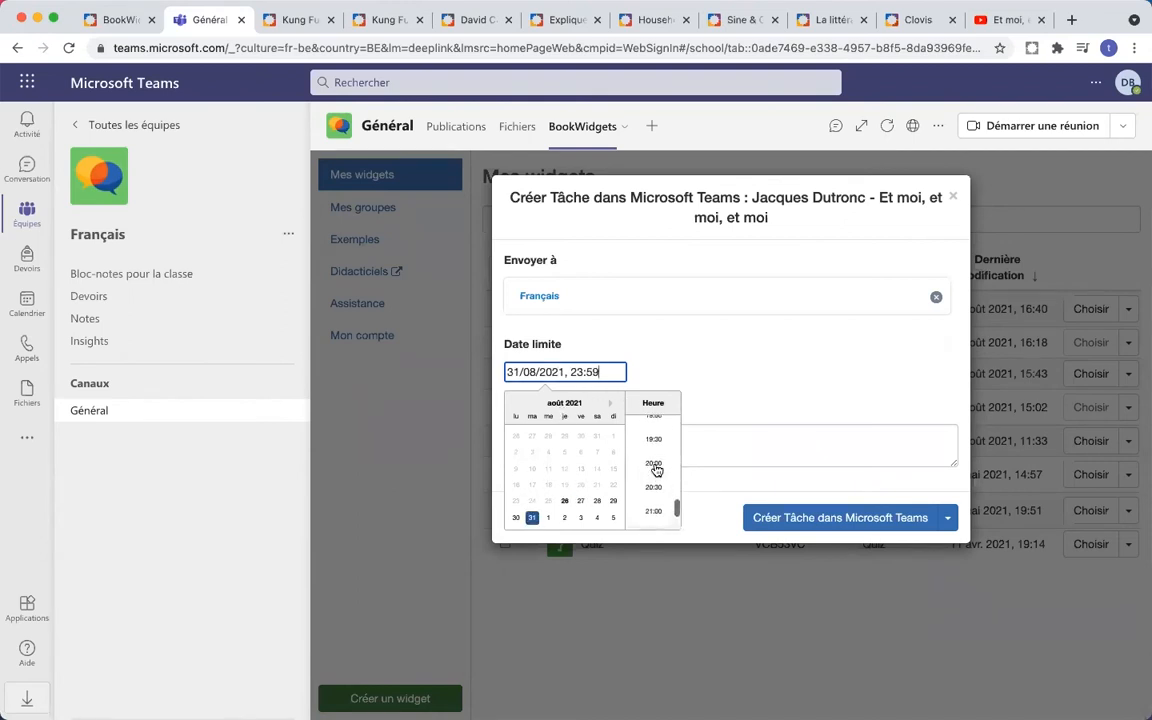
pyautogui.scroll(2, 655, 445)
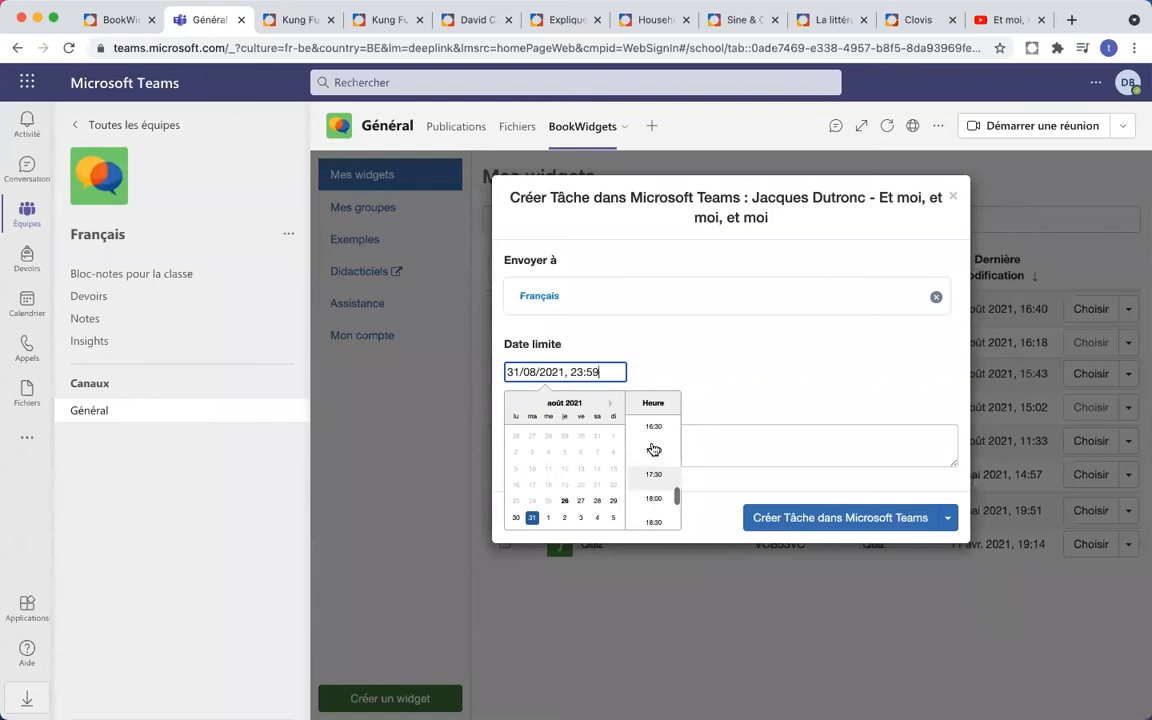
pyautogui.click(652, 434)
pyautogui.click(650, 455)
# - Enter the instructions 'Voici l'exercice sur la chanson' and create the assignment in Microsoft Teams
pyautogui.write('Voici ')
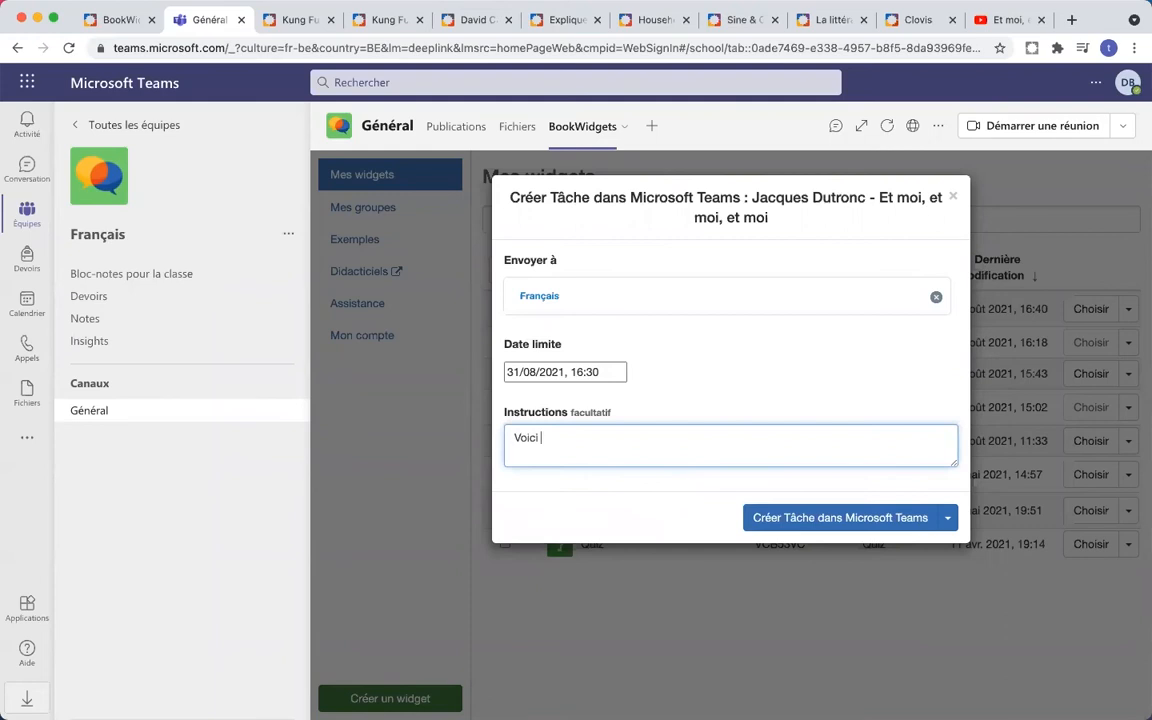
pyautogui.write("l'exercice sur la chanson")
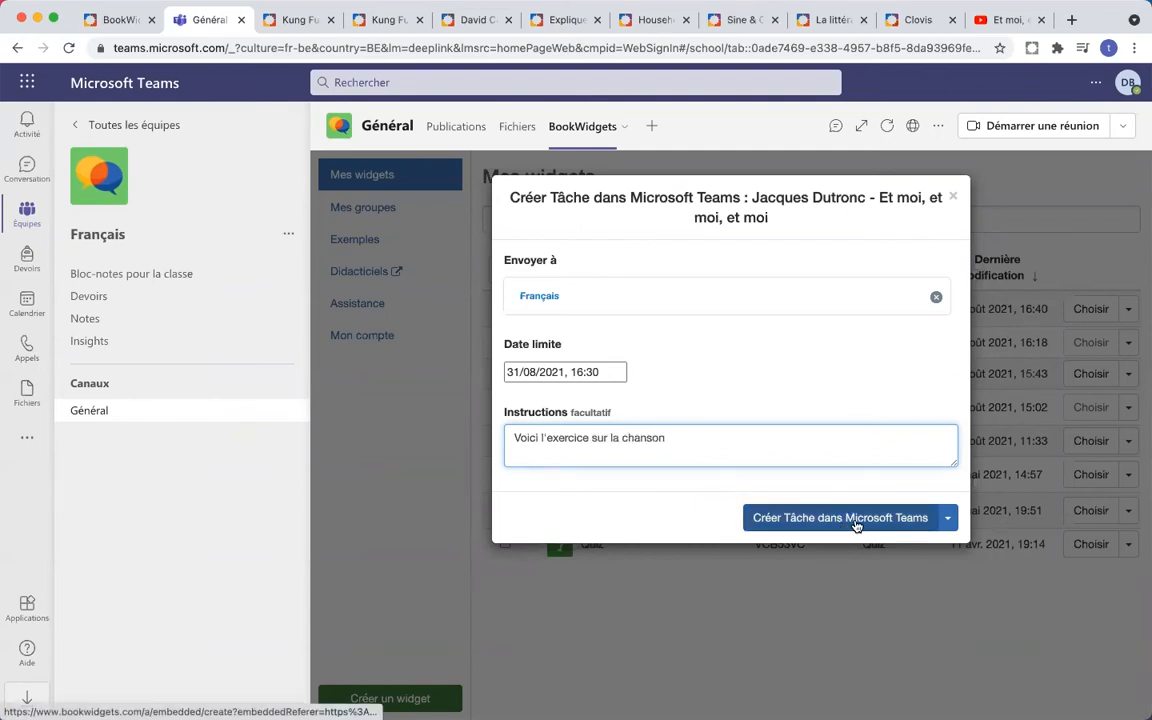
pyautogui.click(948, 518)
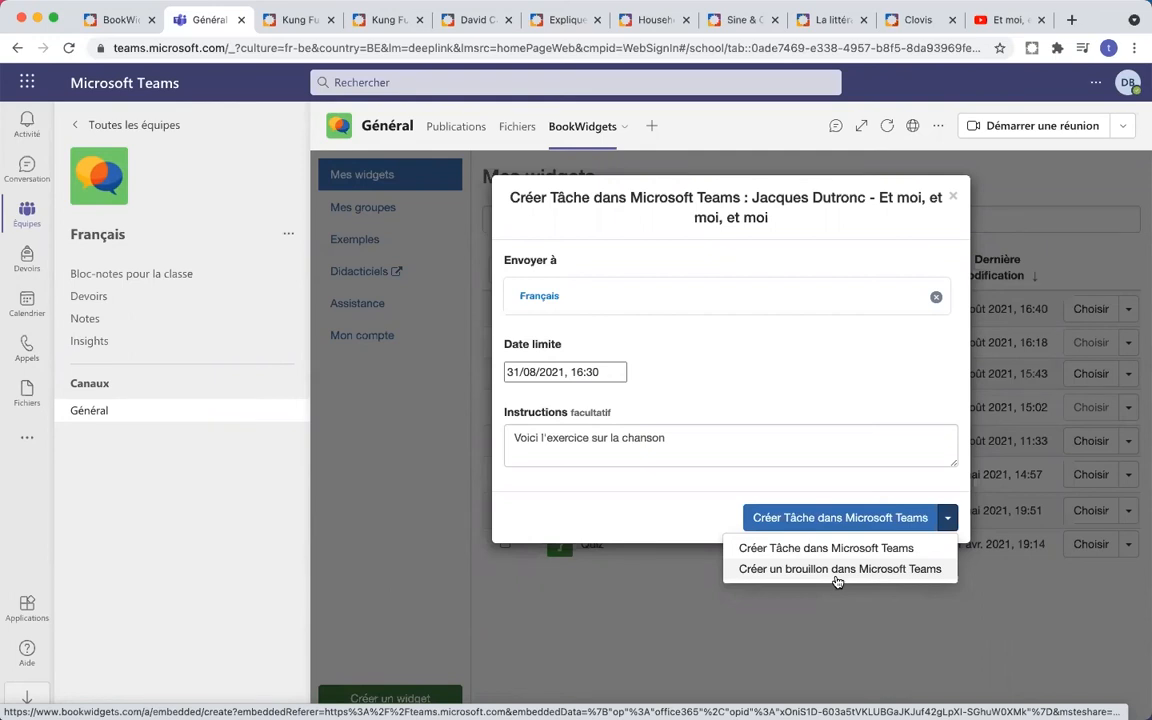
pyautogui.click(845, 528)
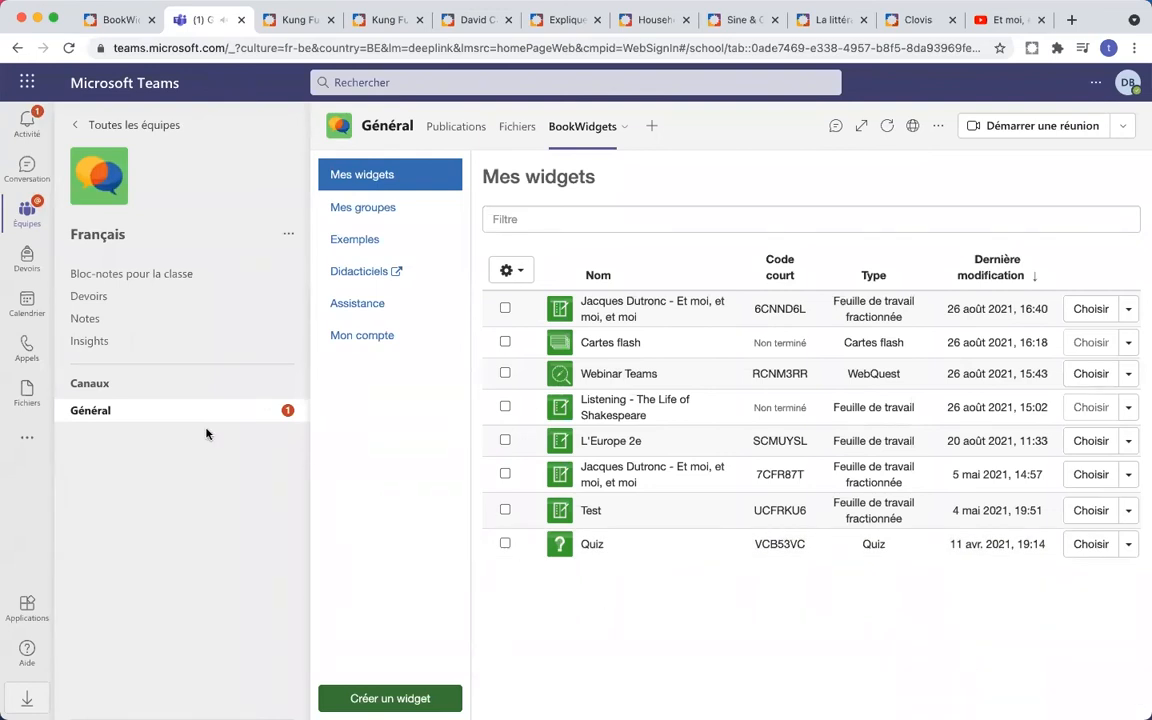
# - View the posted assignment in Français's Général channel, then open the class's Devoirs page
pyautogui.click(148, 417)
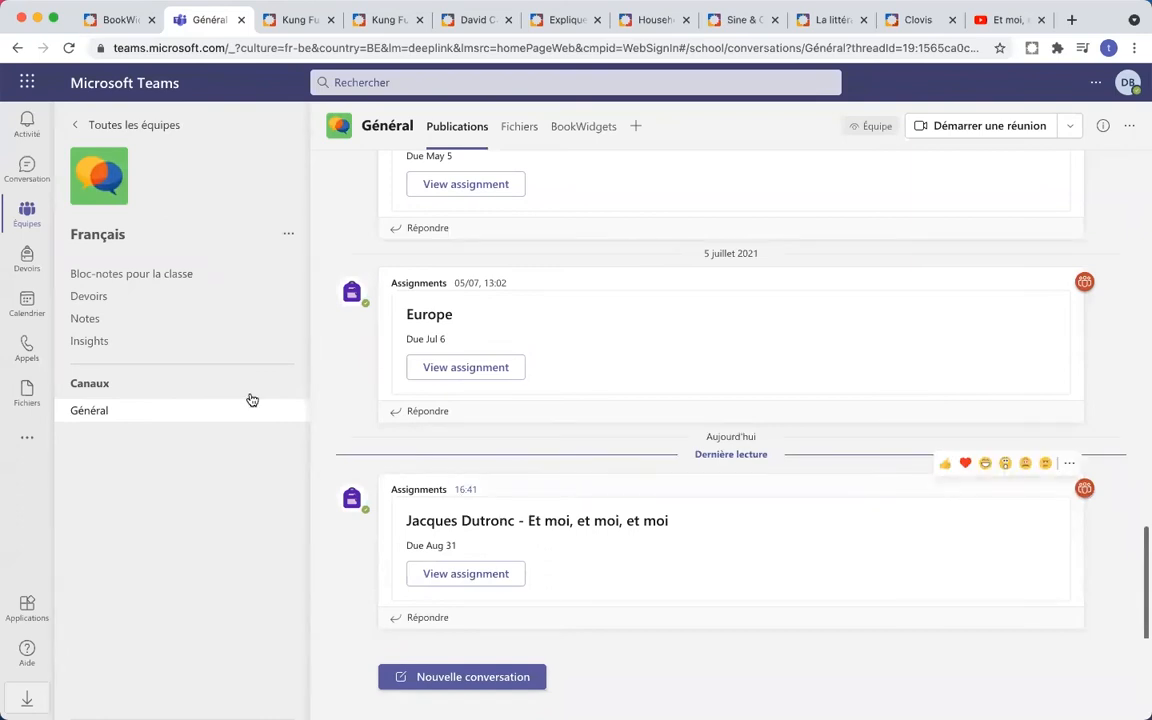
pyautogui.click(105, 297)
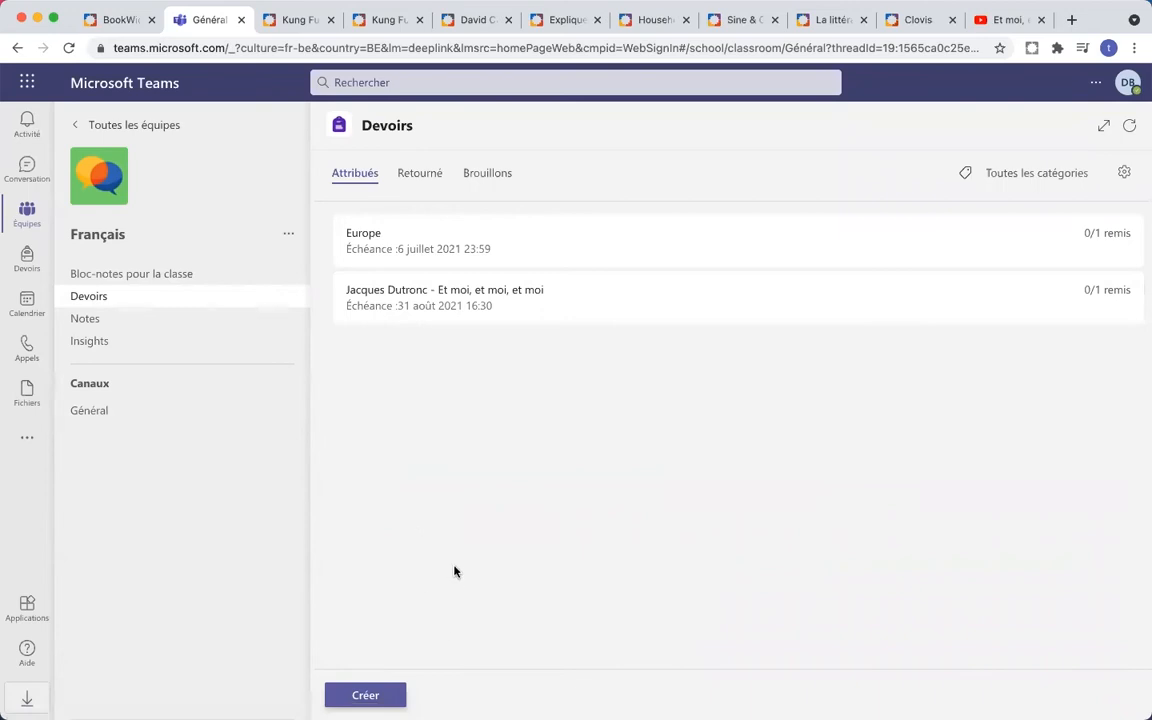
# - In the other browser window, go to the Français team's assignments page
pyautogui.moveTo(314, 700)
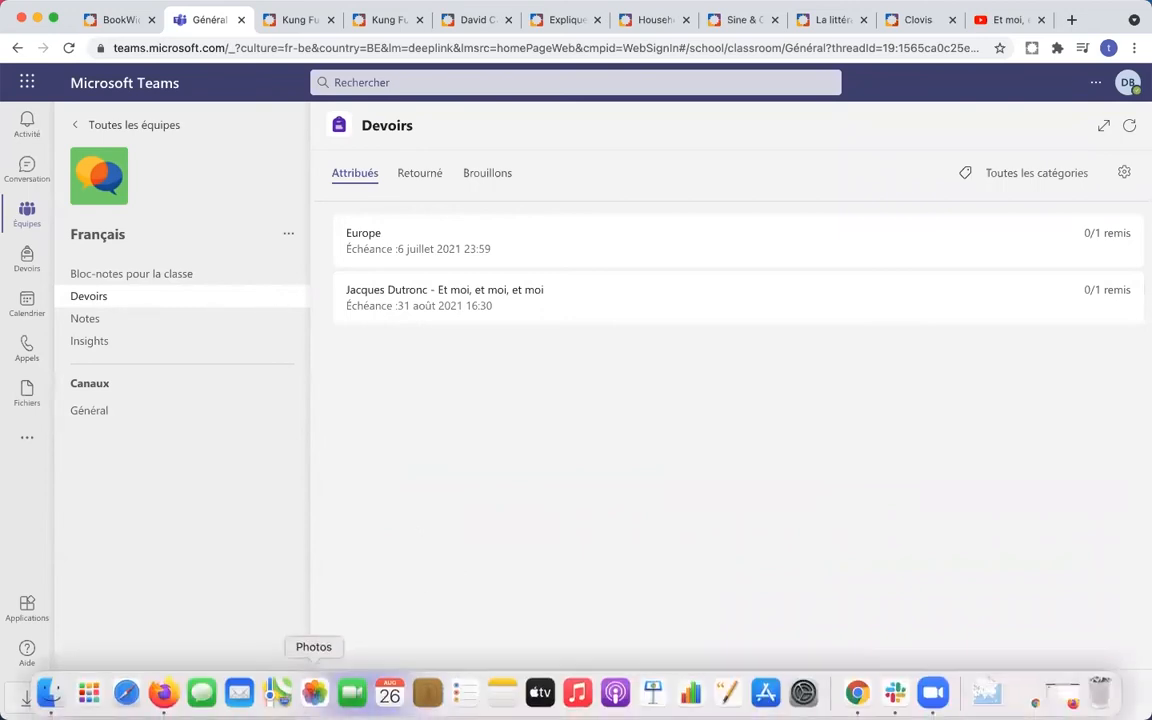
pyautogui.click(164, 697)
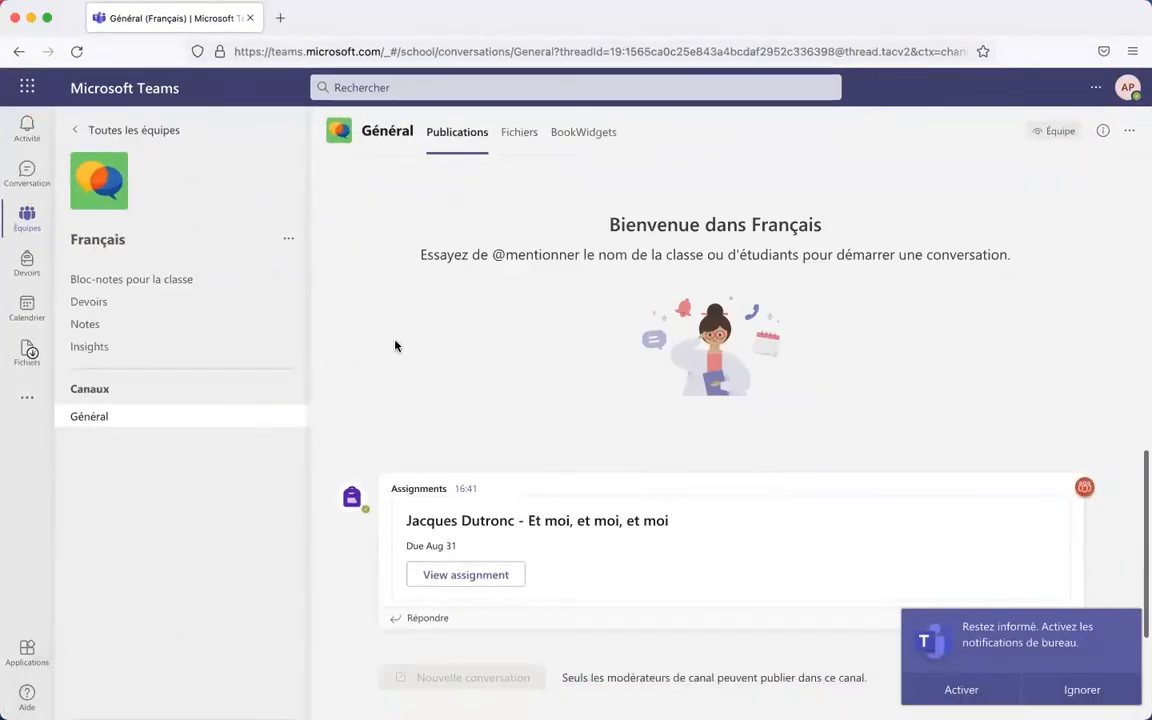
pyautogui.click(27, 216)
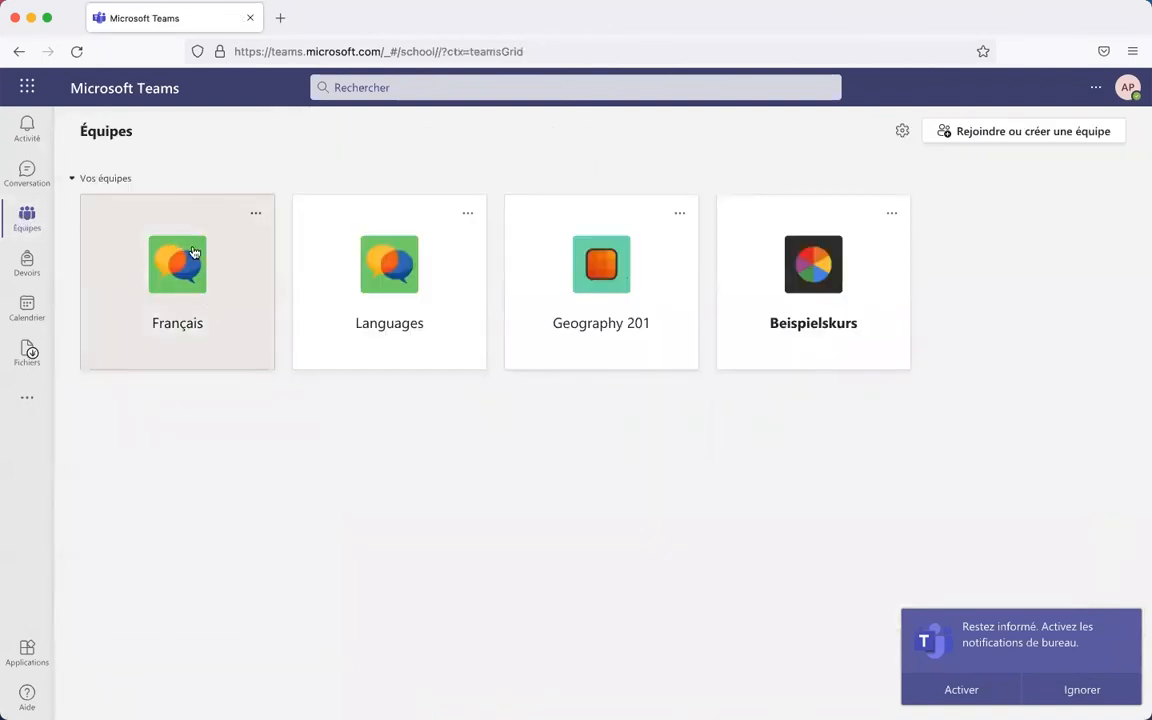
pyautogui.click(218, 296)
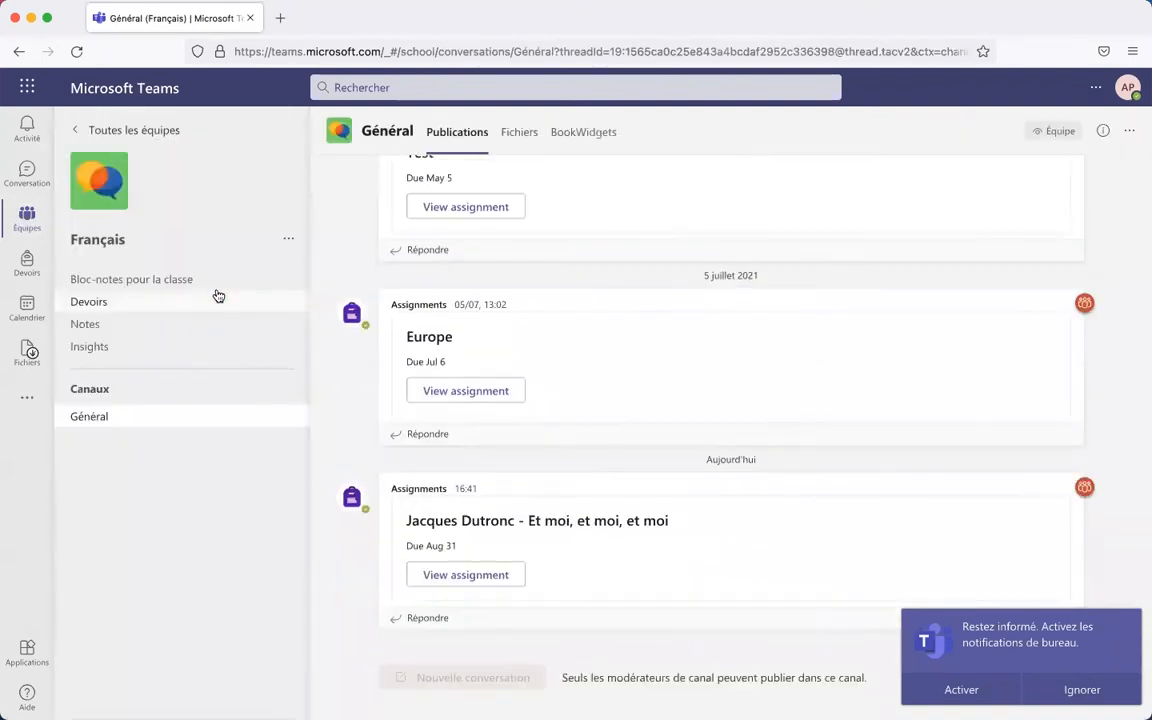
pyautogui.click(358, 306)
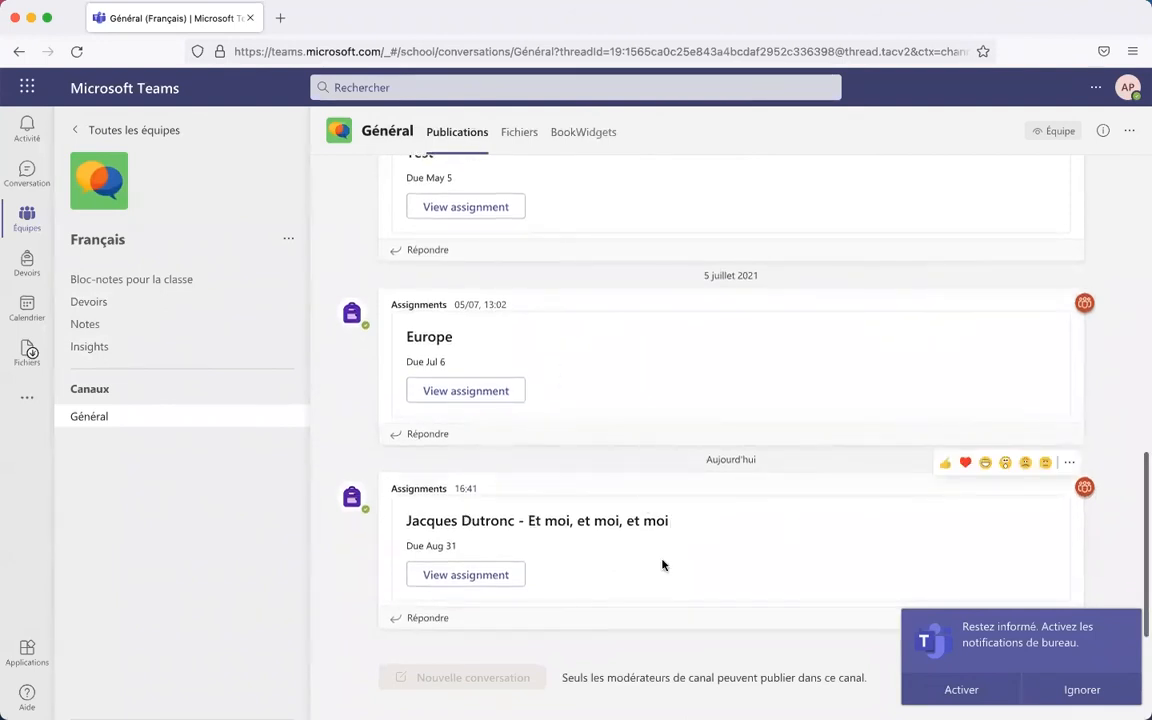
pyautogui.click(81, 305)
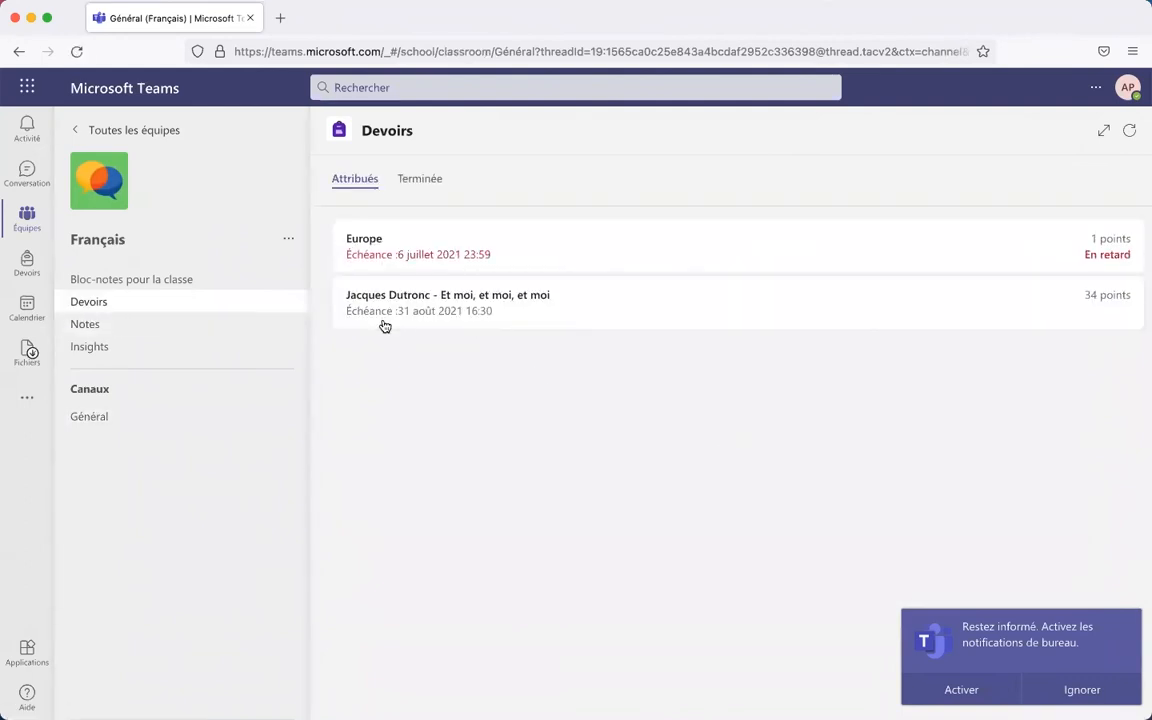
# - Open the Jacques Dutronc assignment's BookWidgets worksheet, signing in with the student account
pyautogui.click(533, 306)
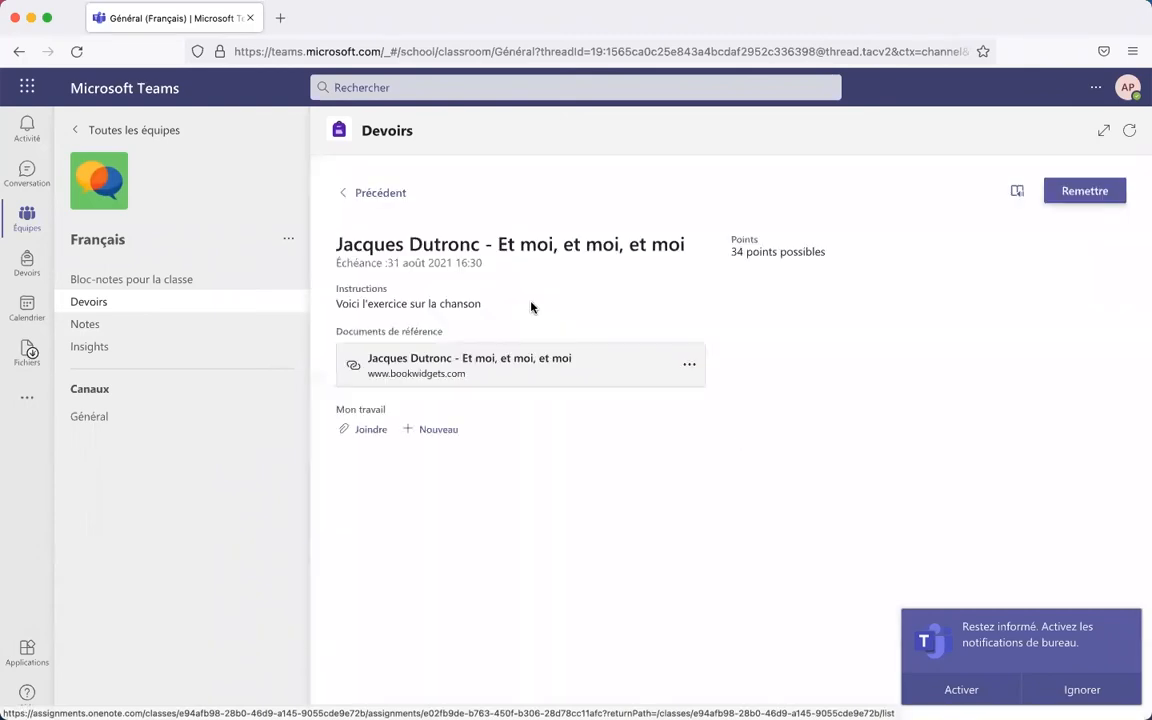
pyautogui.click(511, 367)
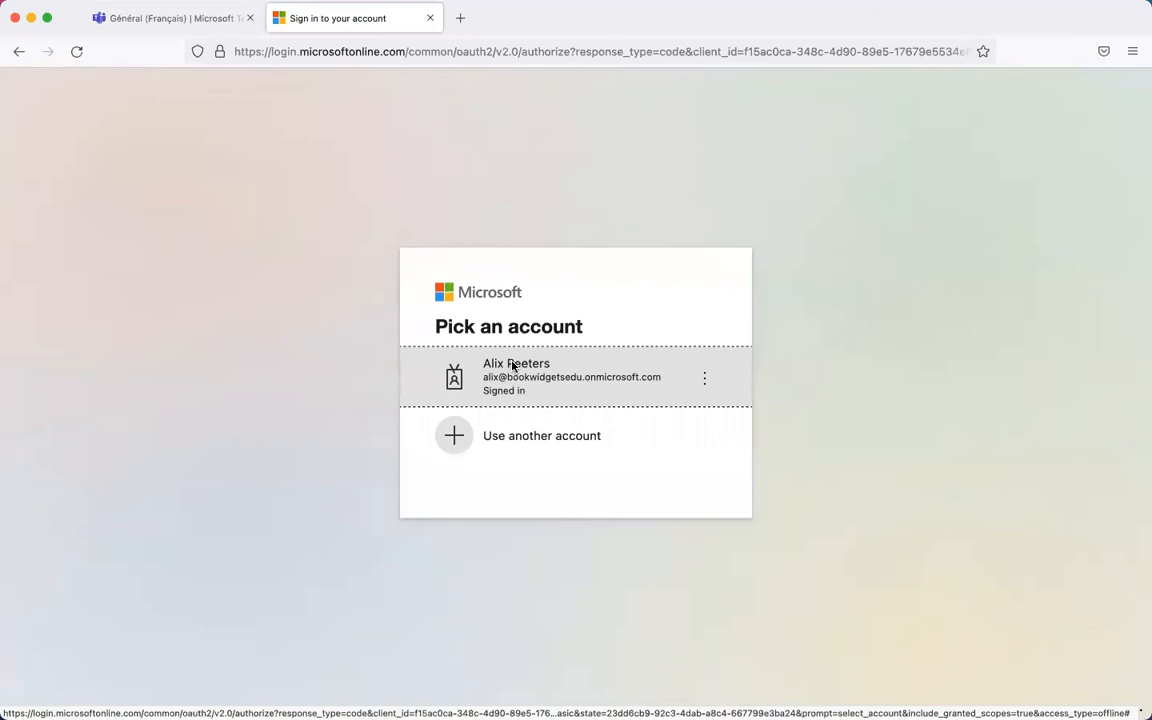
pyautogui.click(545, 383)
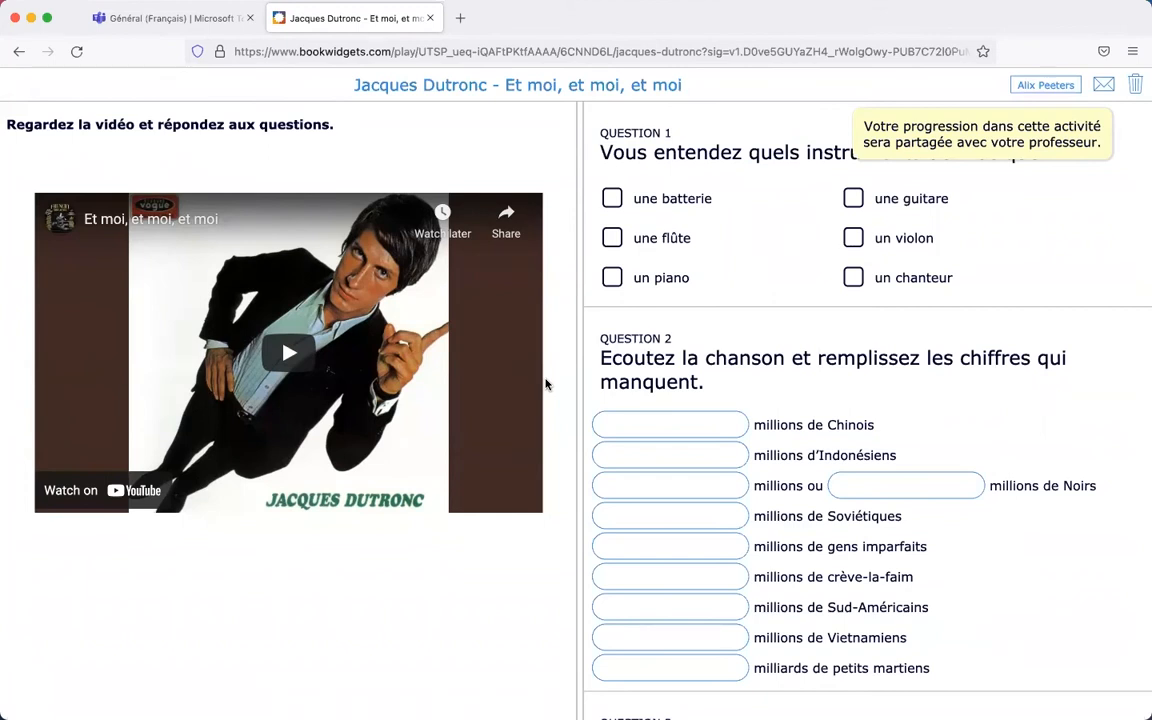
# - In Question 1, tick une batterie, une flûte and un chanteur
pyautogui.click(611, 198)
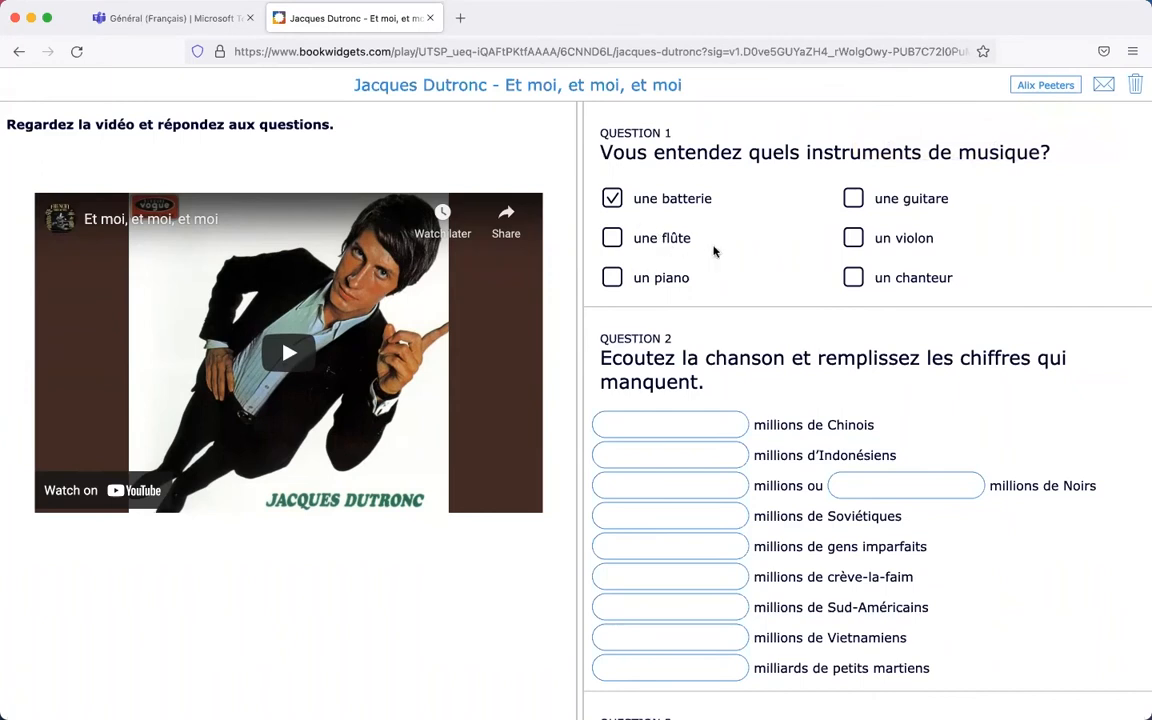
pyautogui.scroll(-2, 741, 232)
pyautogui.scroll(2, 741, 232)
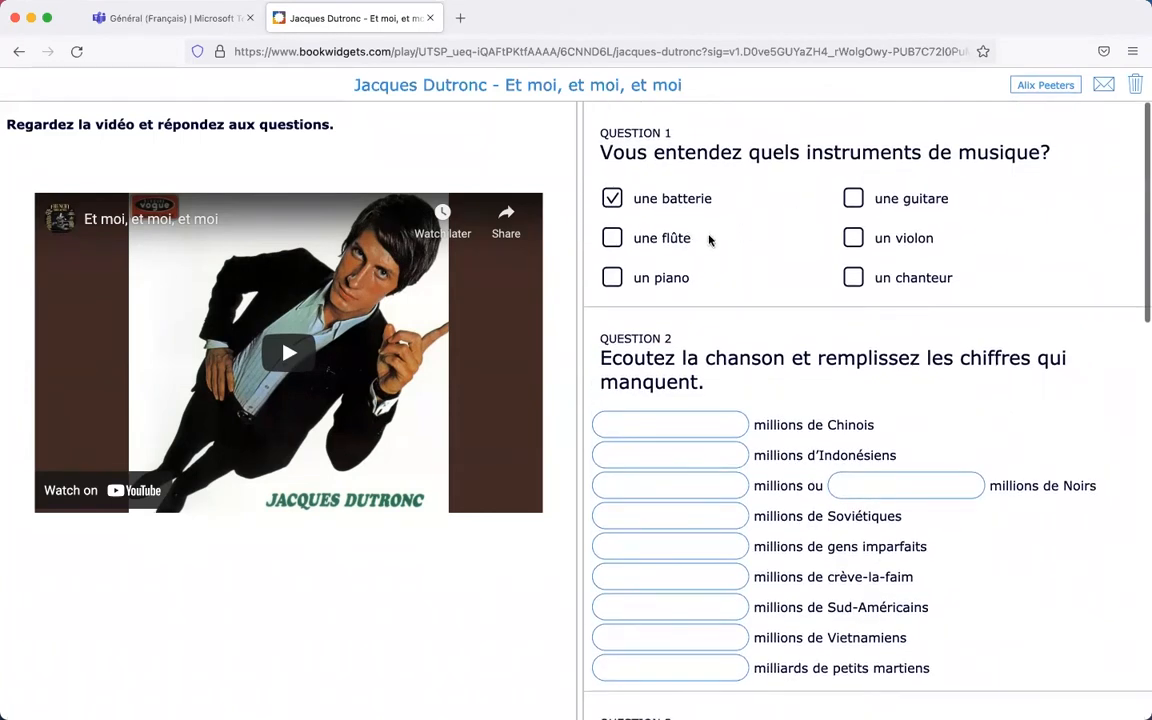
pyautogui.click(613, 240)
pyautogui.click(853, 279)
pyautogui.scroll(-5, 747, 253)
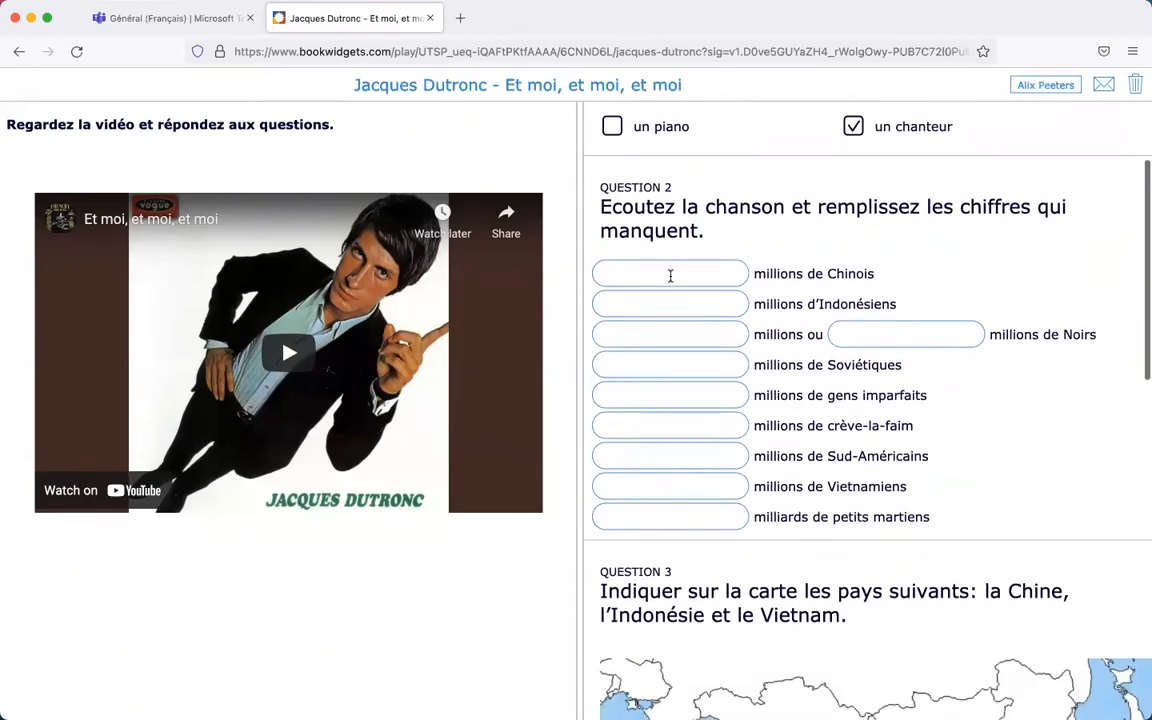
# - Fill Question 2's blanks with 700, Quatre-vingts, 300, 400, 50 and 50
pyautogui.click(704, 274)
pyautogui.write('700')
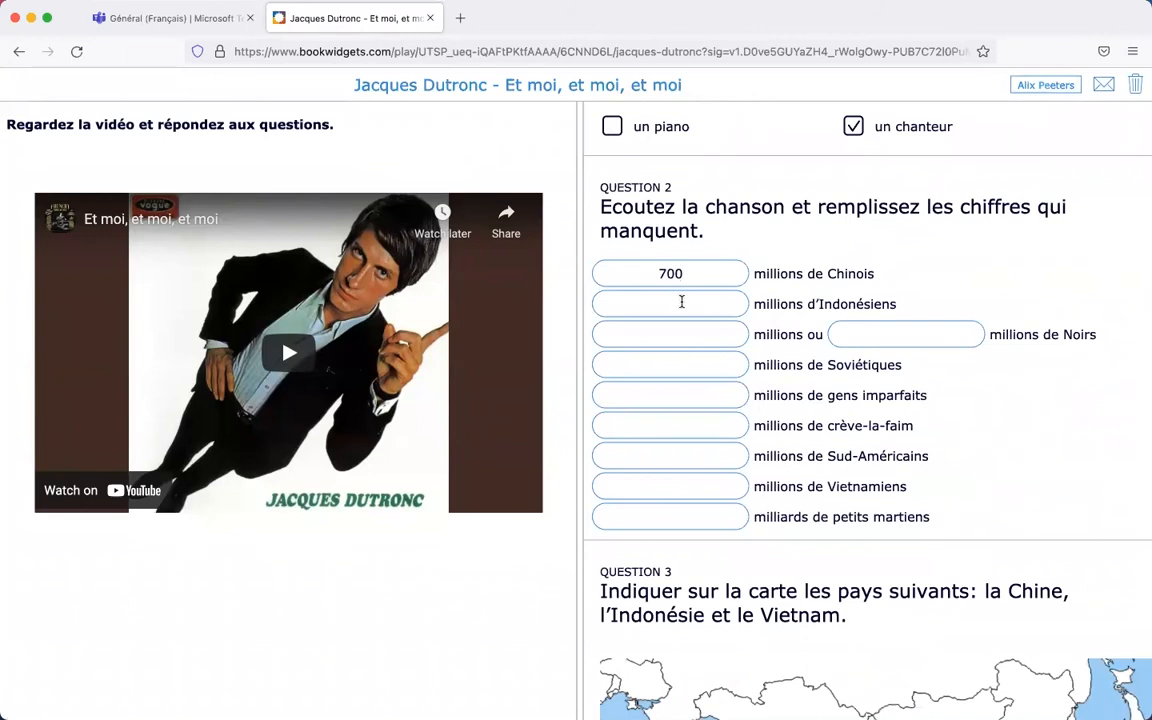
pyautogui.press('Tab')
pyautogui.write('Quatre-vingt')
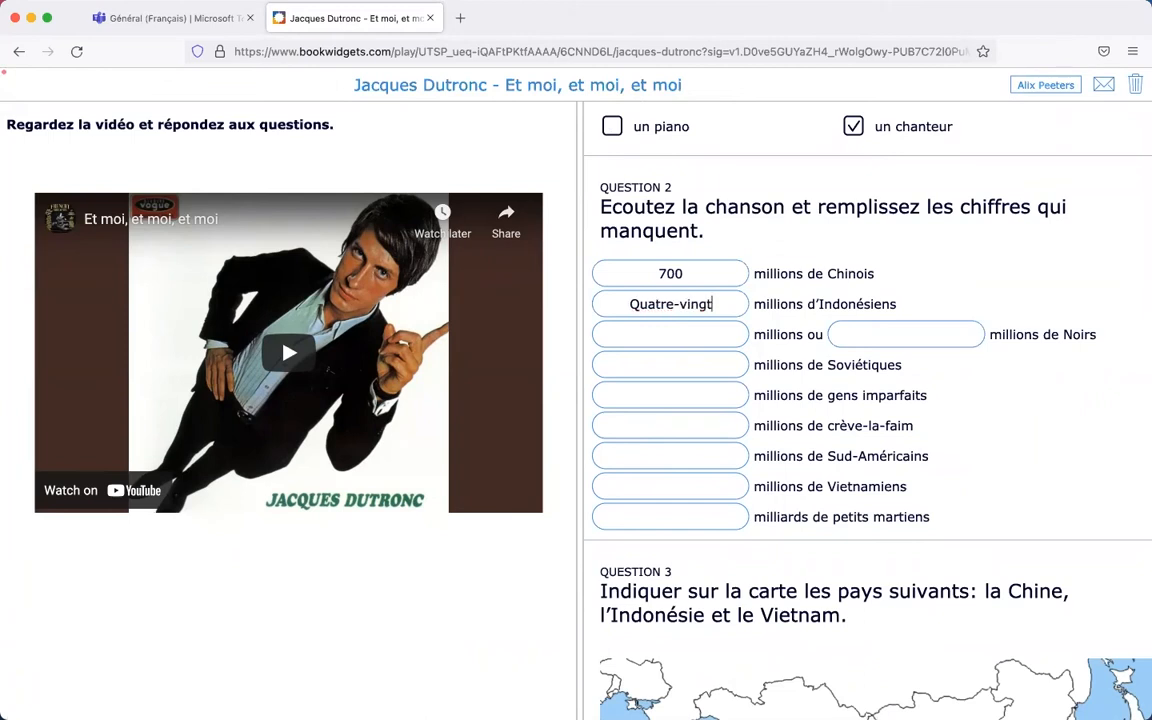
pyautogui.write('s')
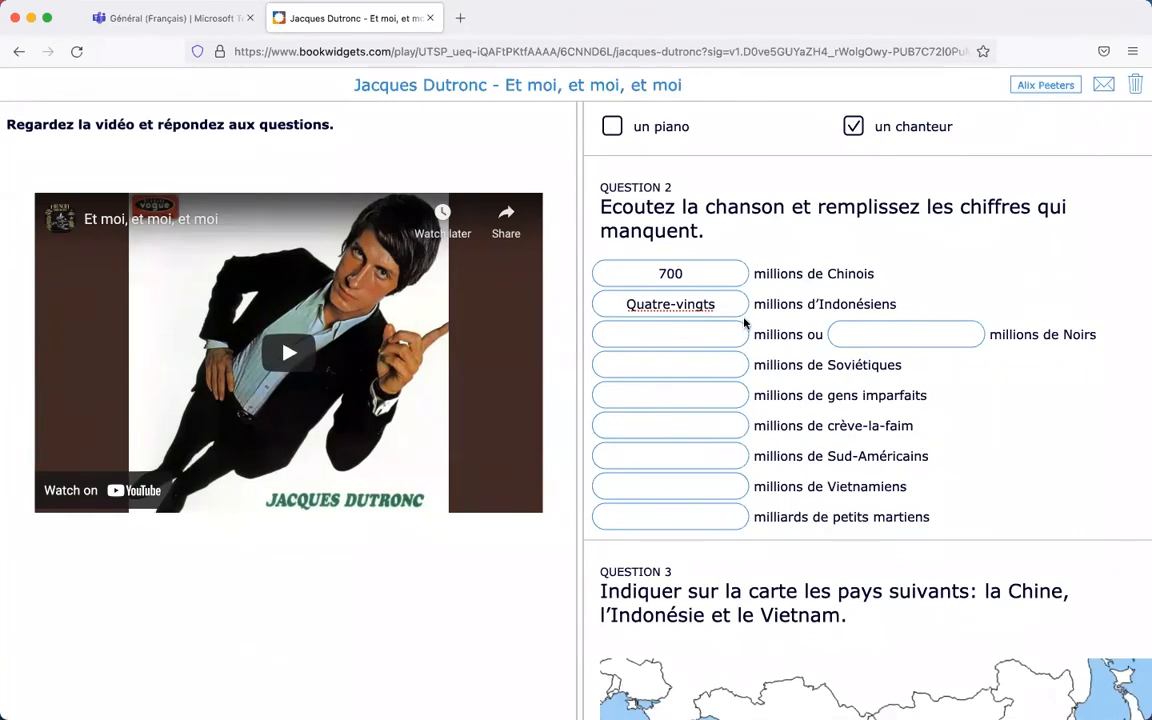
pyautogui.write('300')
pyautogui.press('Tab')
pyautogui.write('400')
pyautogui.press('Tab')
pyautogui.write('50')
pyautogui.press('Tab')
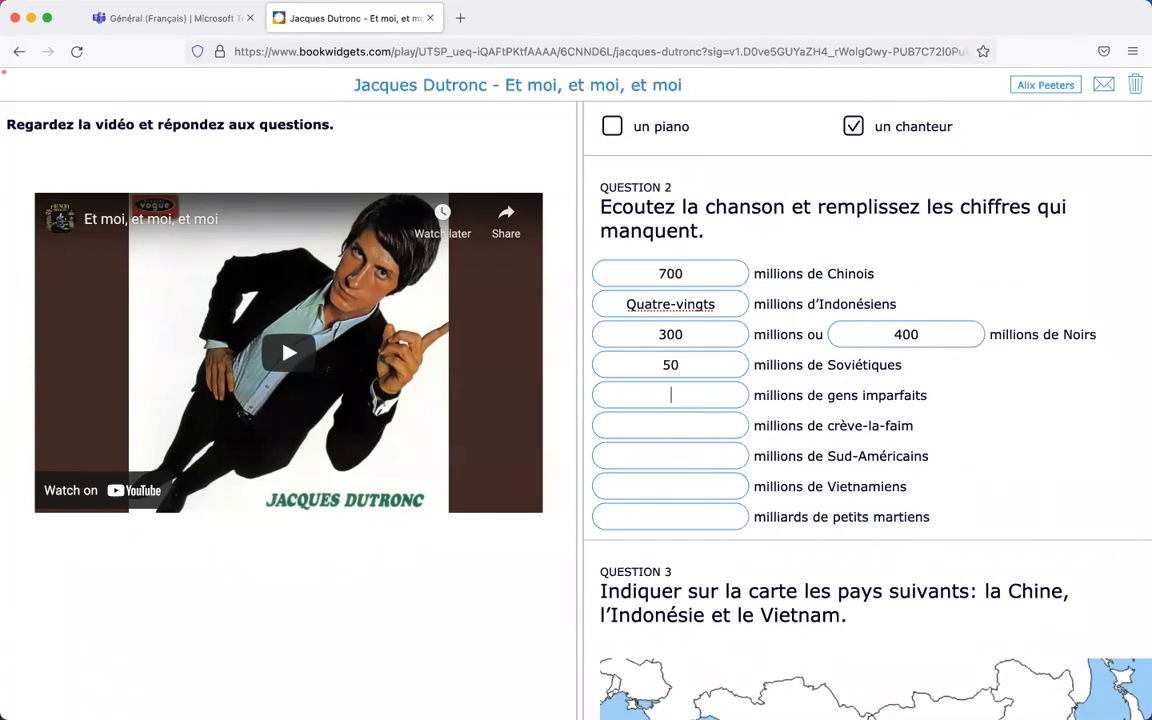
pyautogui.write('5à')
pyautogui.press('BackSpace')
pyautogui.write('050')
# - Type Chine, Vietnam and Indonésie into the Question 3 map boxes 1–3
pyautogui.scroll(-5, 921, 350)
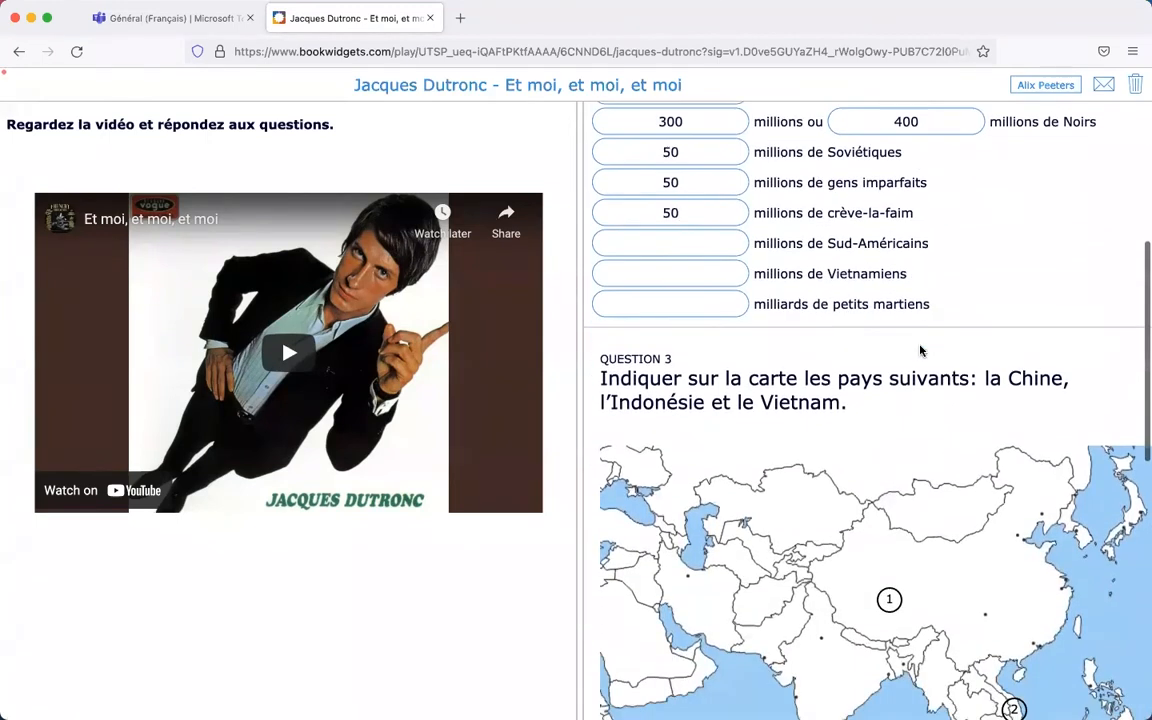
pyautogui.scroll(-9, 921, 350)
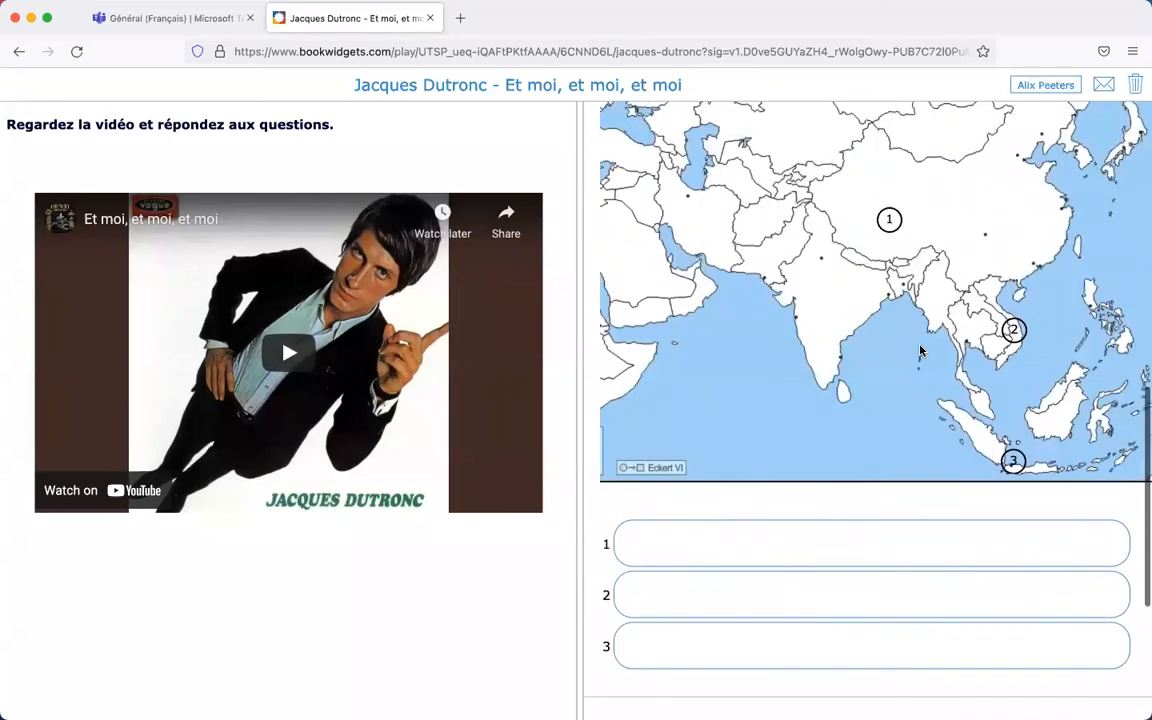
pyautogui.scroll(9, 921, 350)
pyautogui.scroll(-2, 921, 350)
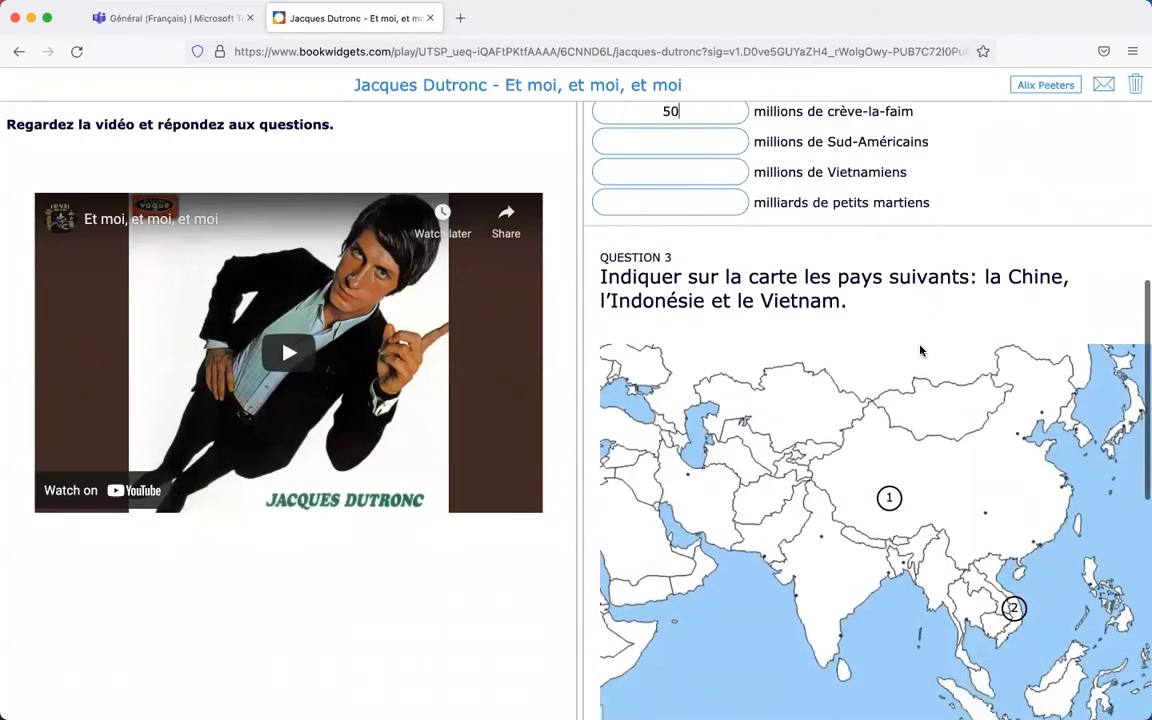
pyautogui.scroll(-5, 921, 350)
pyautogui.scroll(-3, 921, 350)
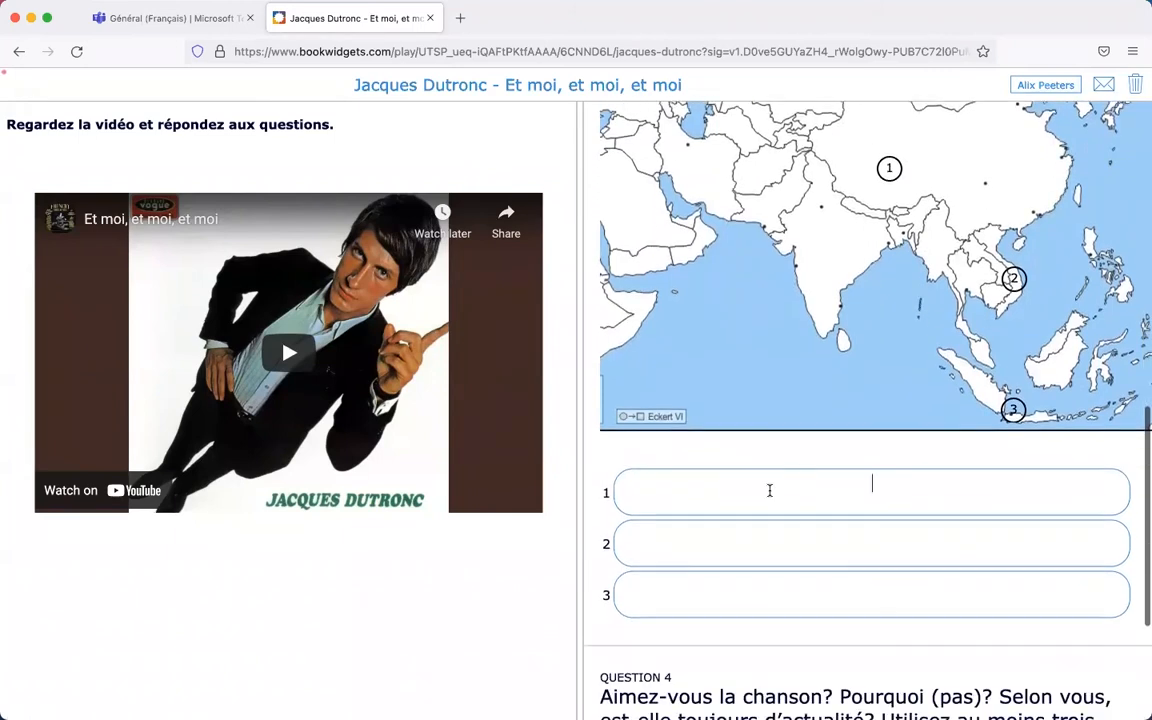
pyautogui.write('Chine')
pyautogui.press('Tab')
pyautogui.write('Vietnam')
pyautogui.press('Tab')
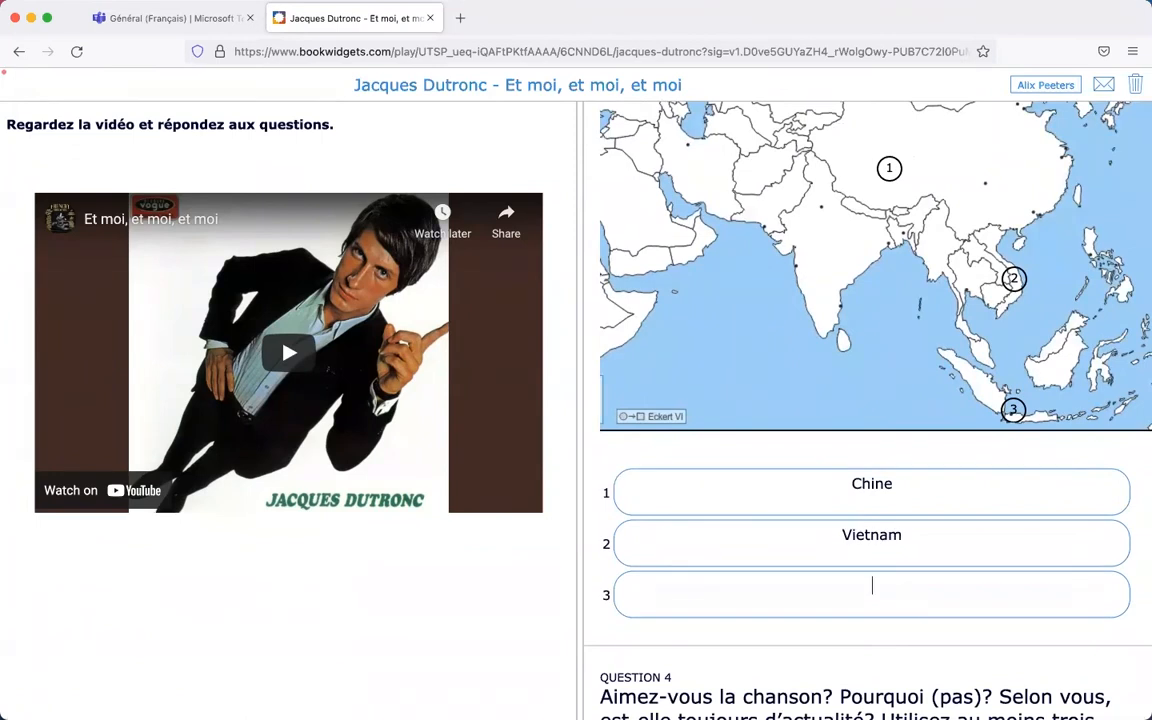
pyautogui.write('Indonésie')
pyautogui.scroll(-3, 864, 401)
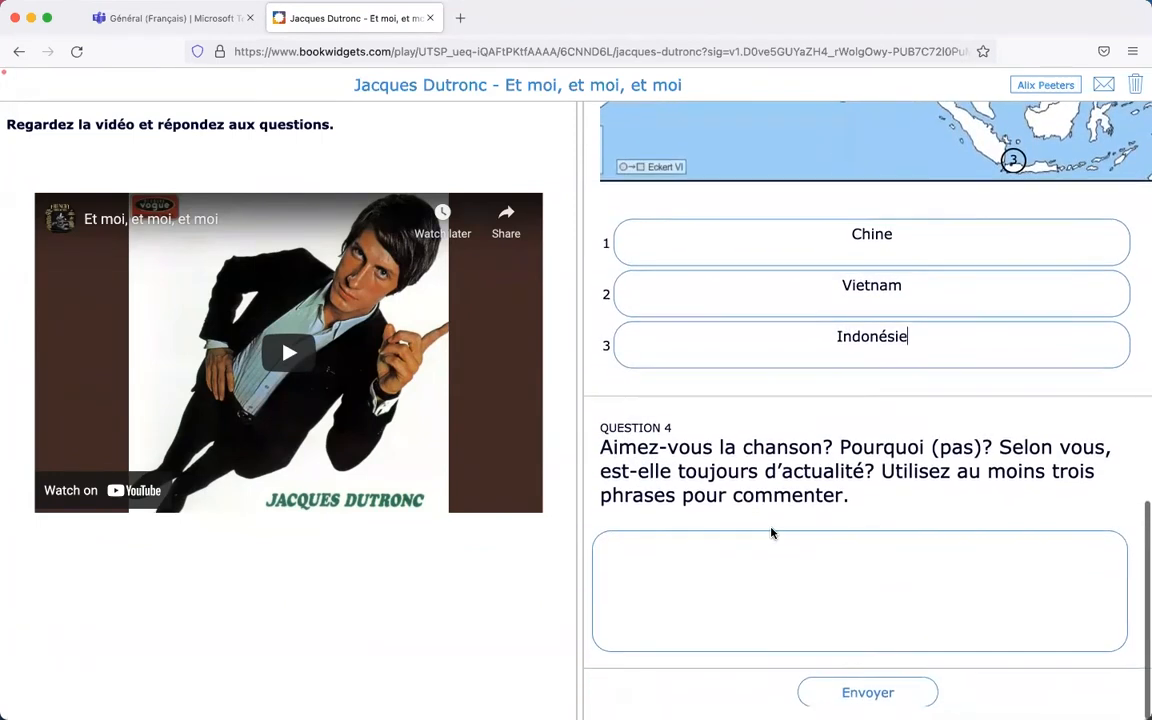
pyautogui.click(702, 580)
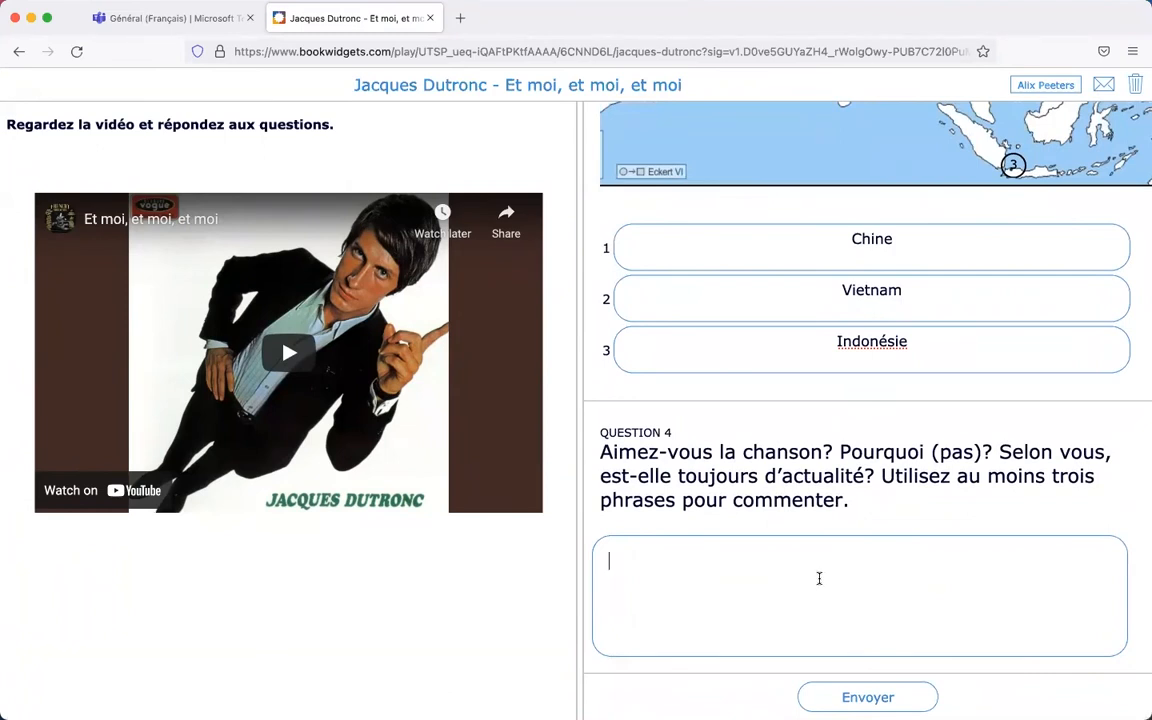
# - Answer Question 4 that the song is still relevant in 2021, then send the worksheet
pyautogui.write("Oui, j'aimes la chanson")
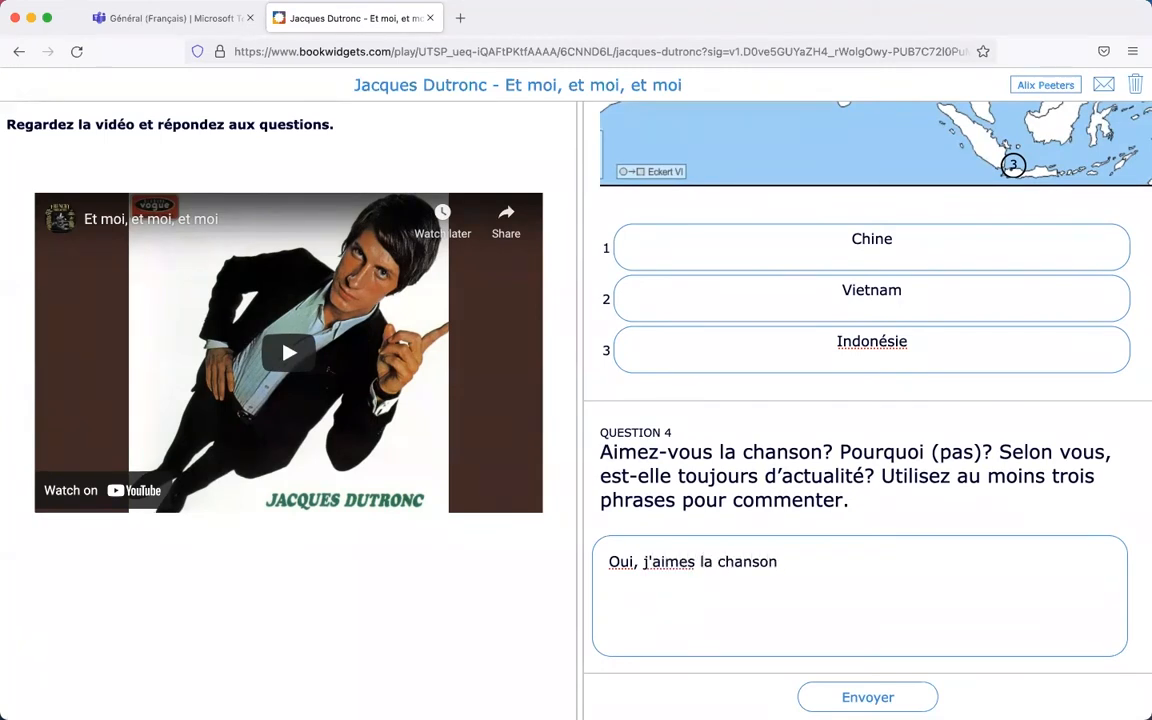
pyautogui.write(". Je pense qu'elle ")
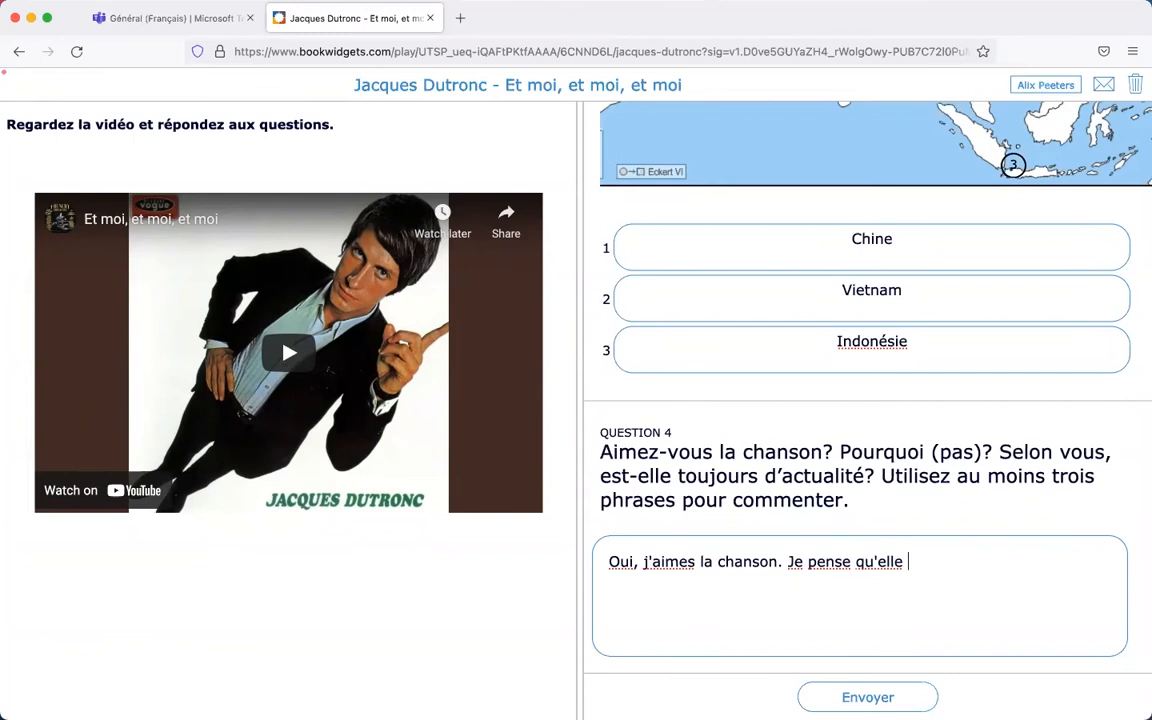
pyautogui.write('est toujours ')
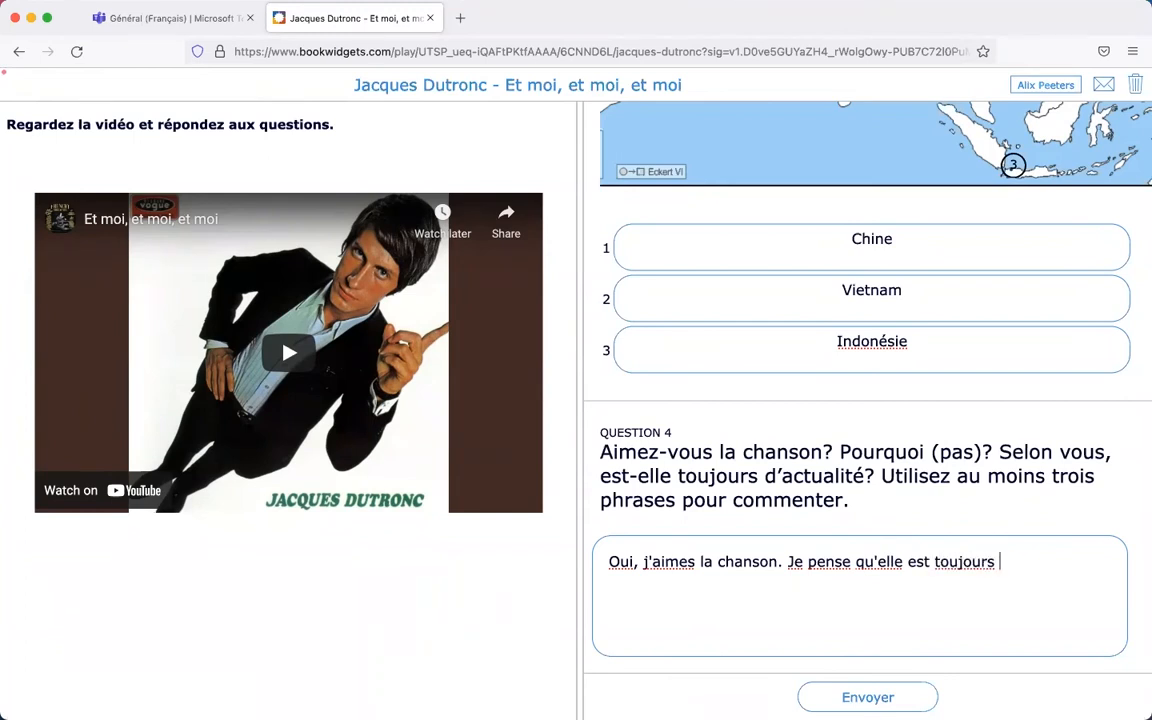
pyautogui.write("d'actualité parce qu")
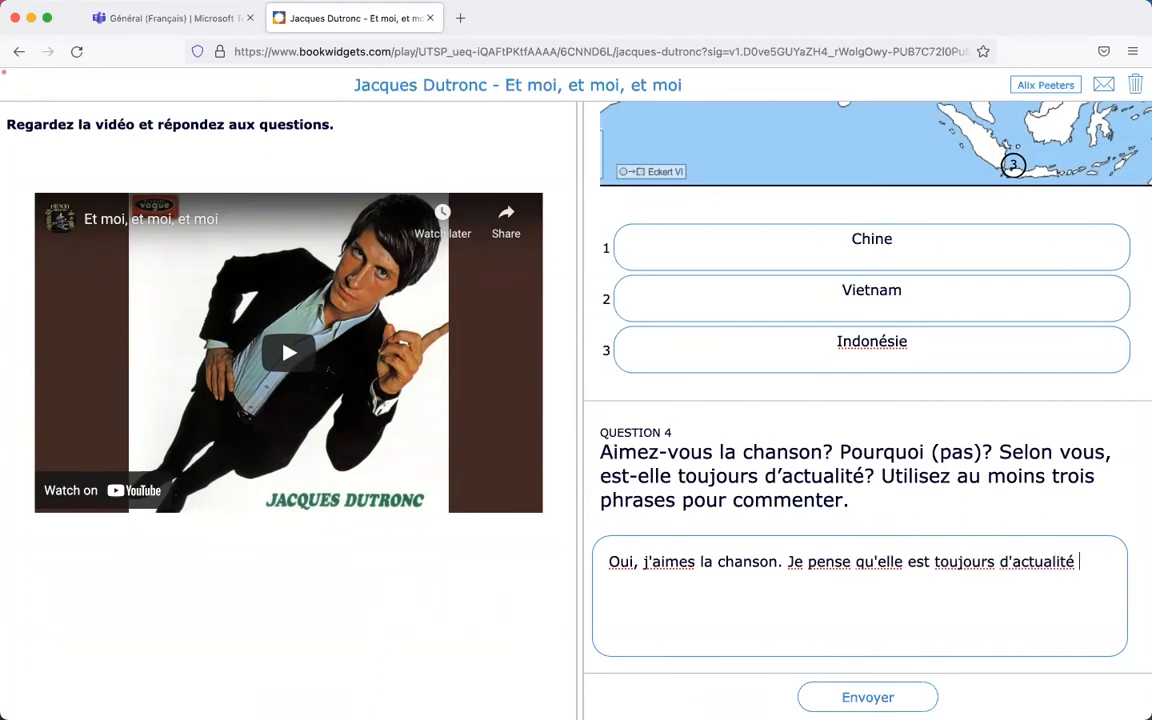
pyautogui.press('BackSpace')
pyautogui.press('BackSpace')
pyautogui.press('BackSpace')
pyautogui.write('ue même')
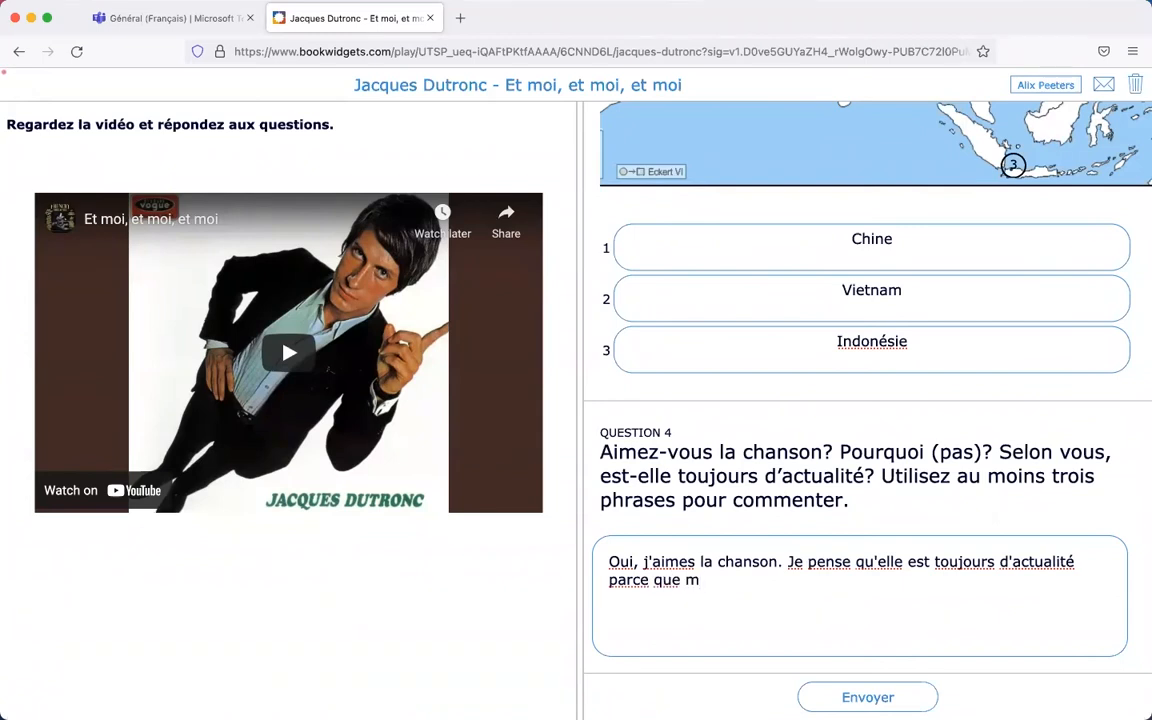
pyautogui.press('BackSpace')
pyautogui.press('BackSpace')
pyautogui.write('ême en 2021, il y a bcp de problemes dans le monde.')
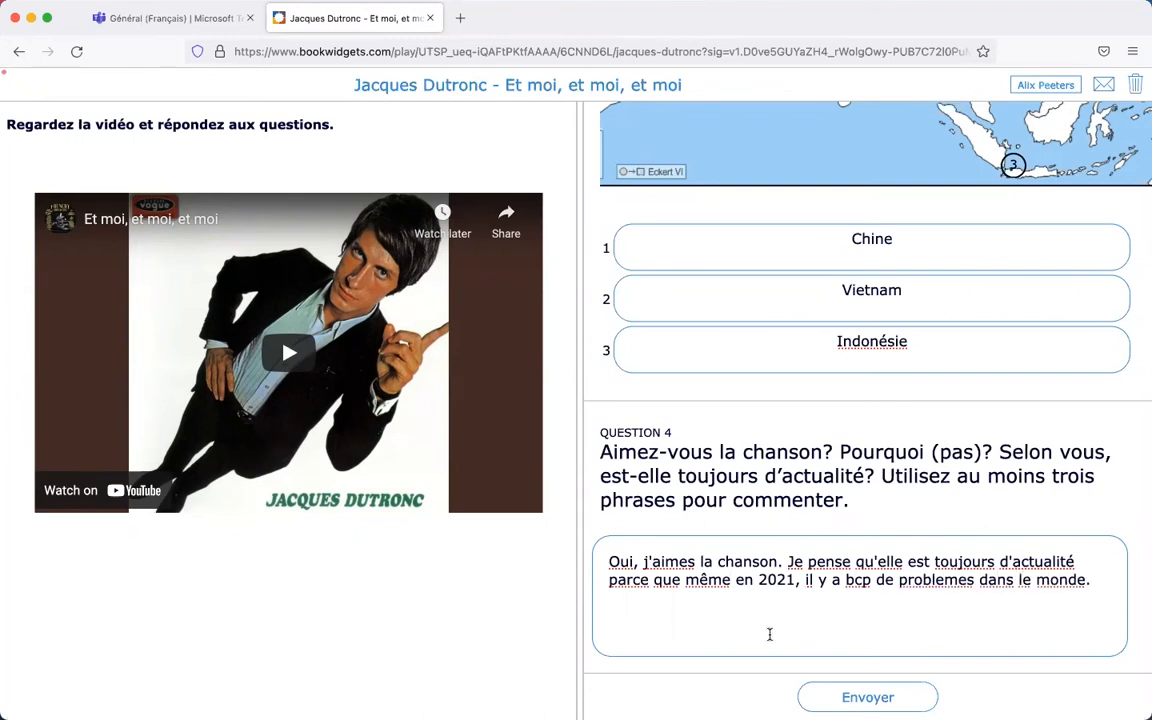
pyautogui.click(852, 699)
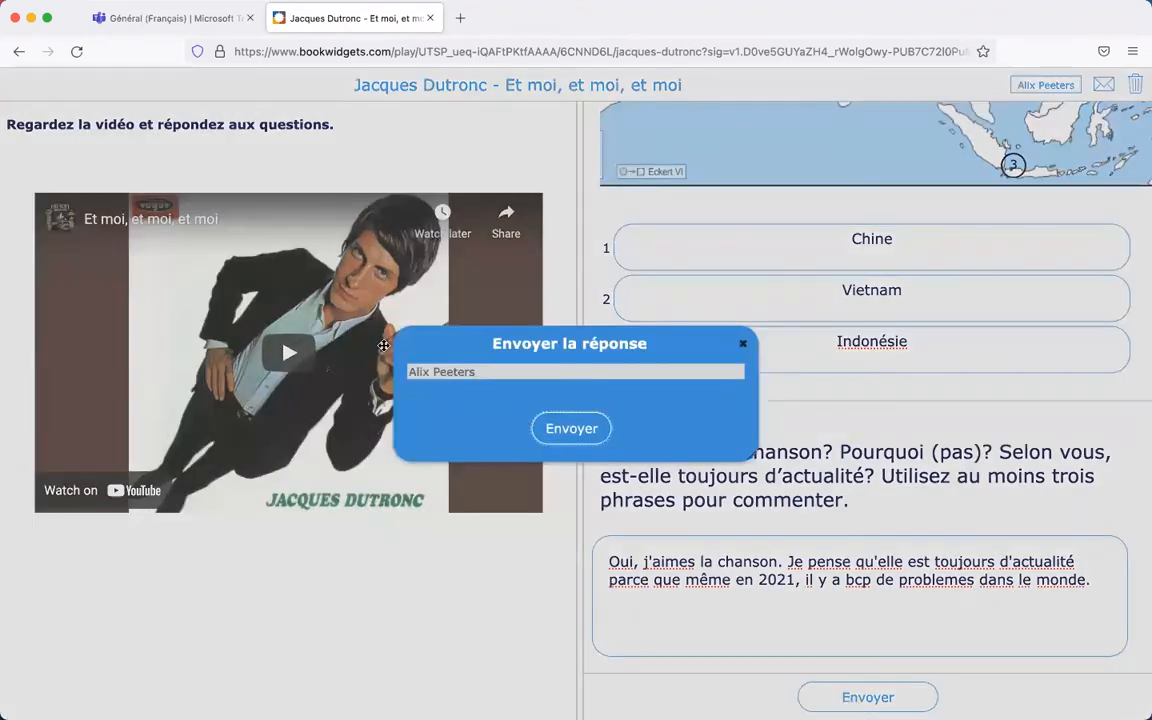
pyautogui.click(571, 430)
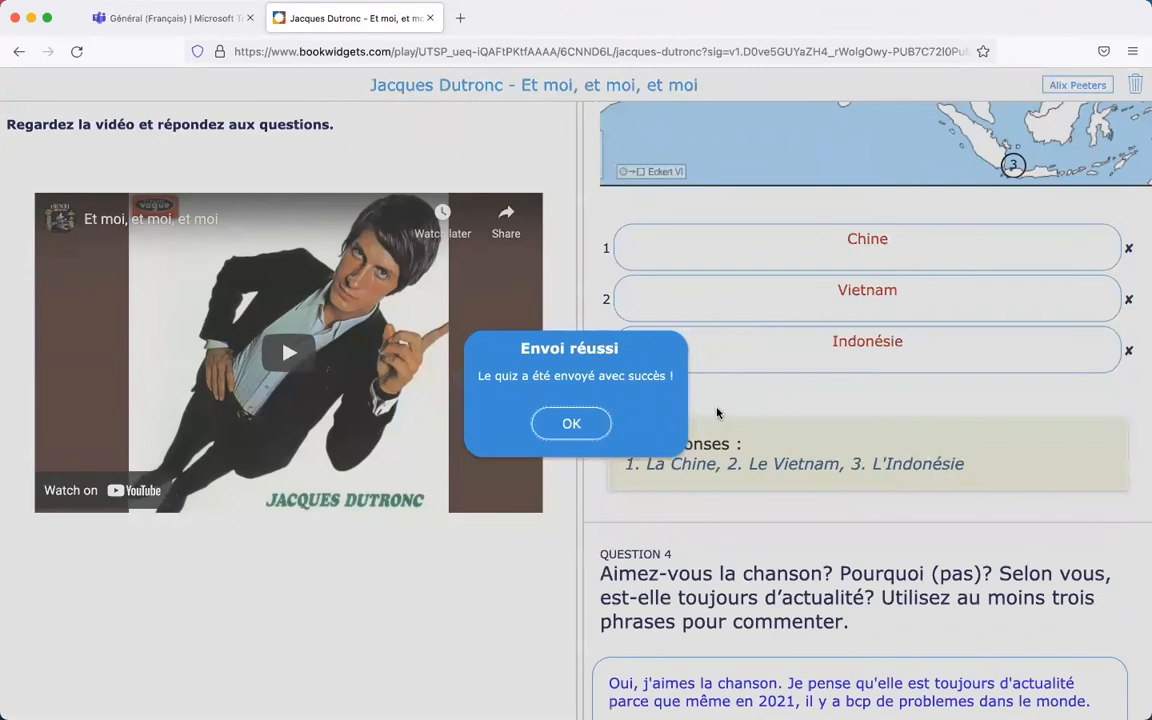
# - Dismiss the sent message, look over the marked answers, and switch to the Teams assignments window
pyautogui.click(571, 423)
pyautogui.hscroll(-2, 728, 412)
pyautogui.scroll(10, 728, 412)
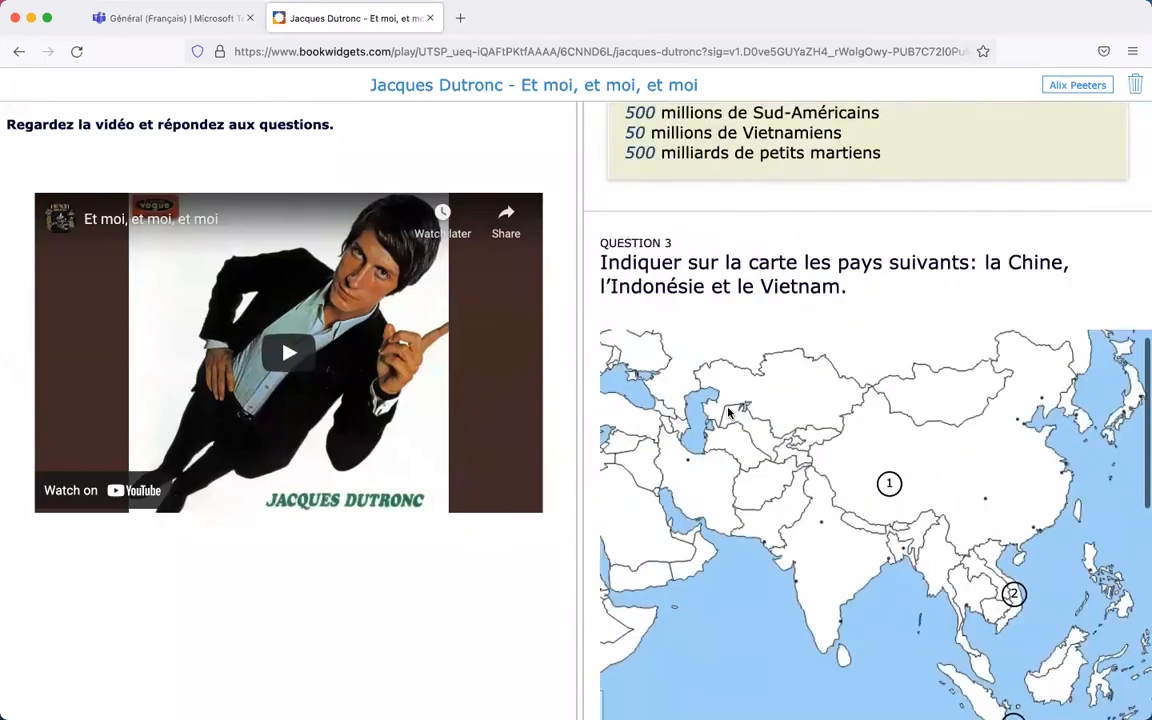
pyautogui.scroll(10, 728, 412)
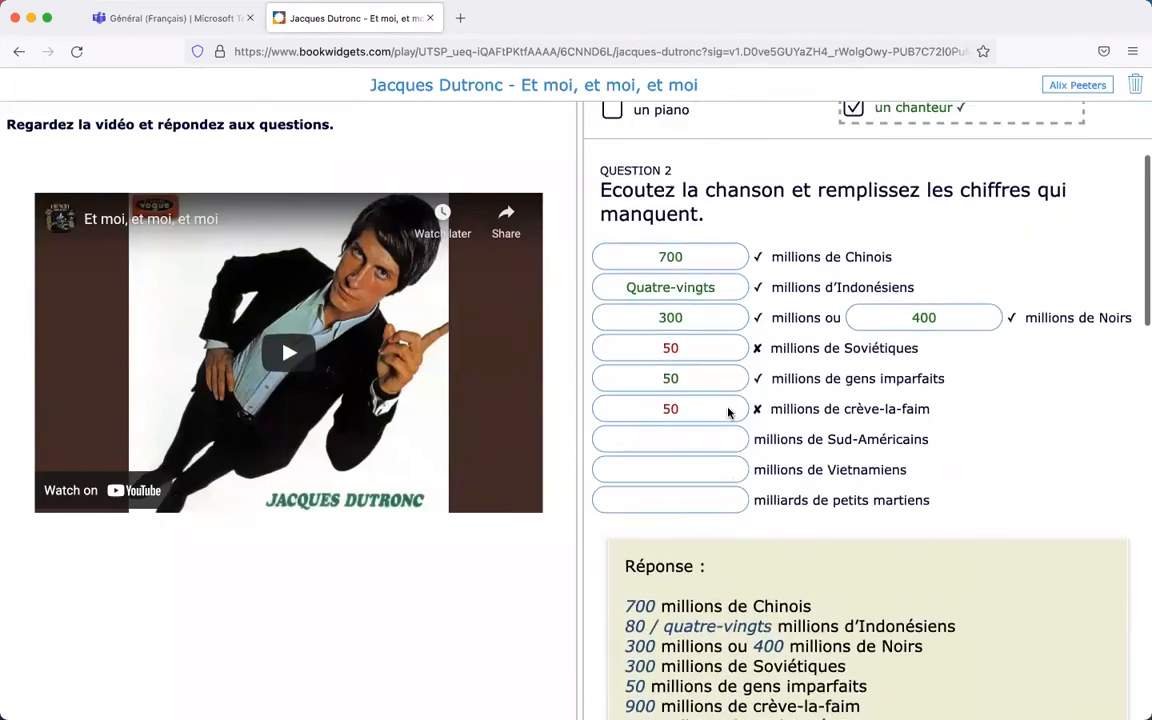
pyautogui.scroll(2, 728, 412)
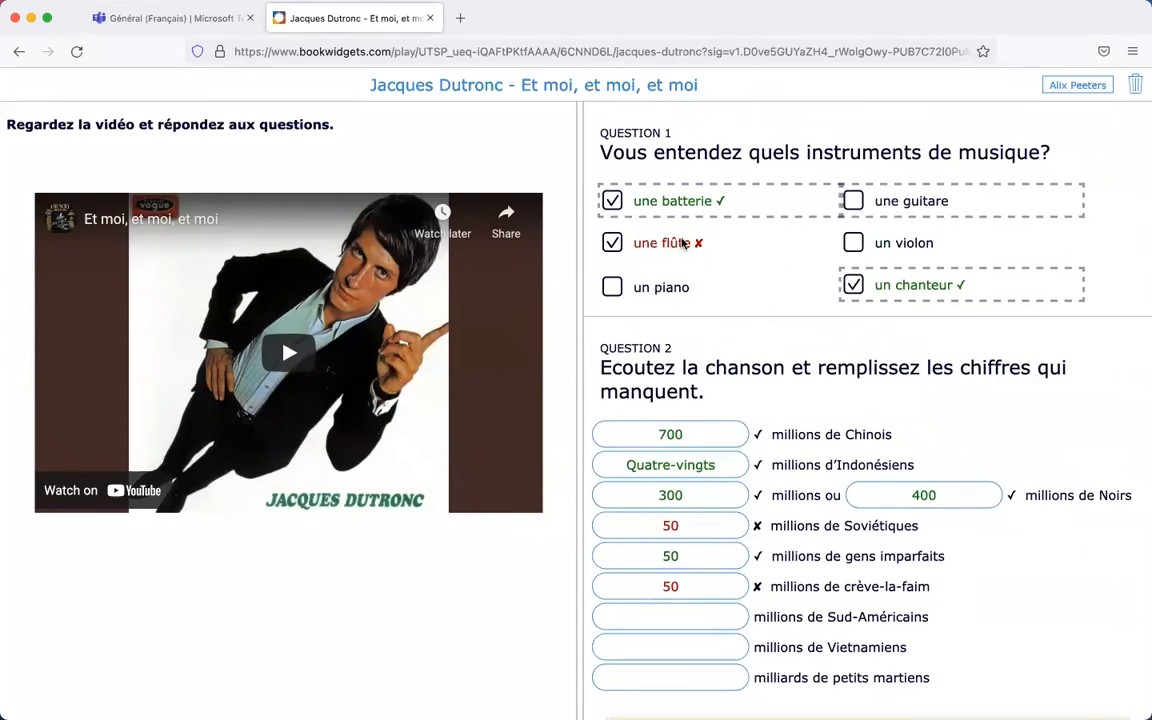
pyautogui.scroll(-3, 724, 260)
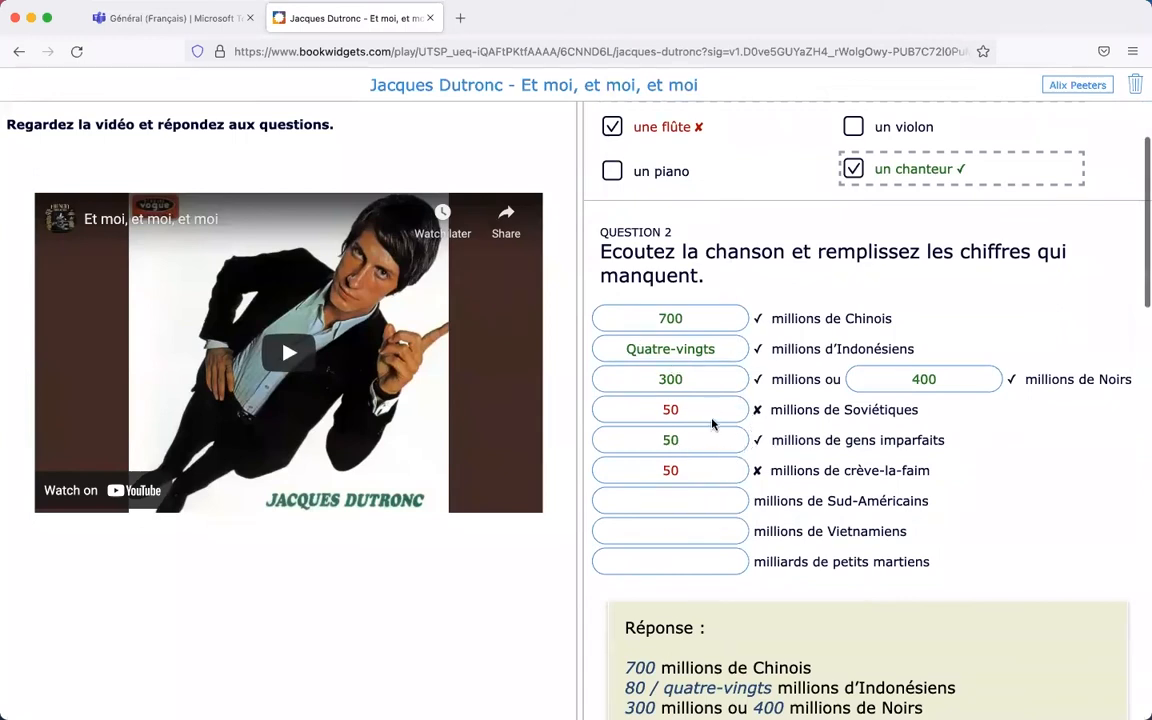
pyautogui.scroll(-3, 754, 396)
pyautogui.scroll(-2, 754, 396)
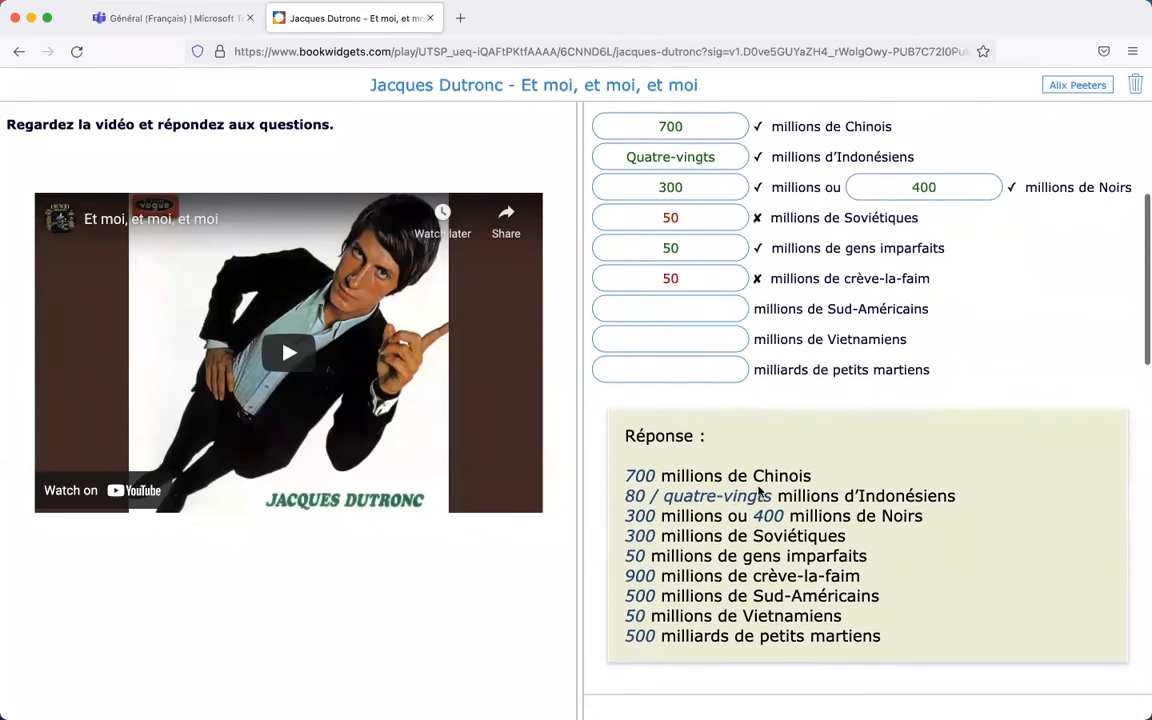
pyautogui.scroll(-2, 797, 385)
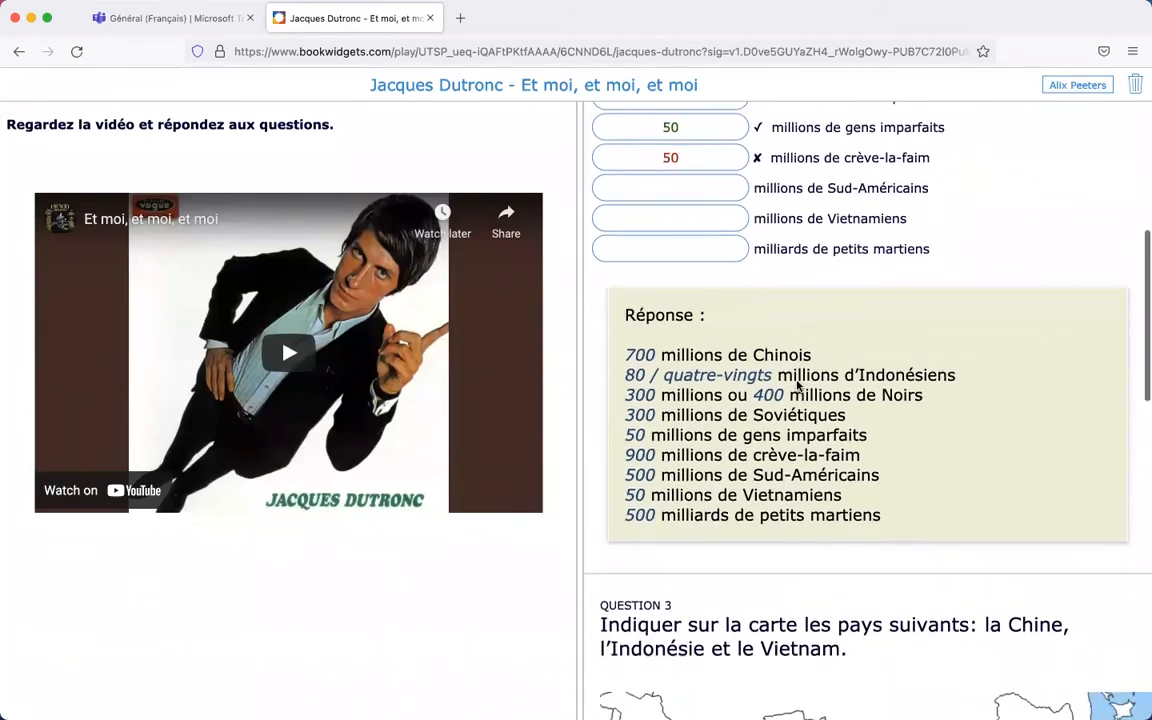
pyautogui.scroll(3, 797, 385)
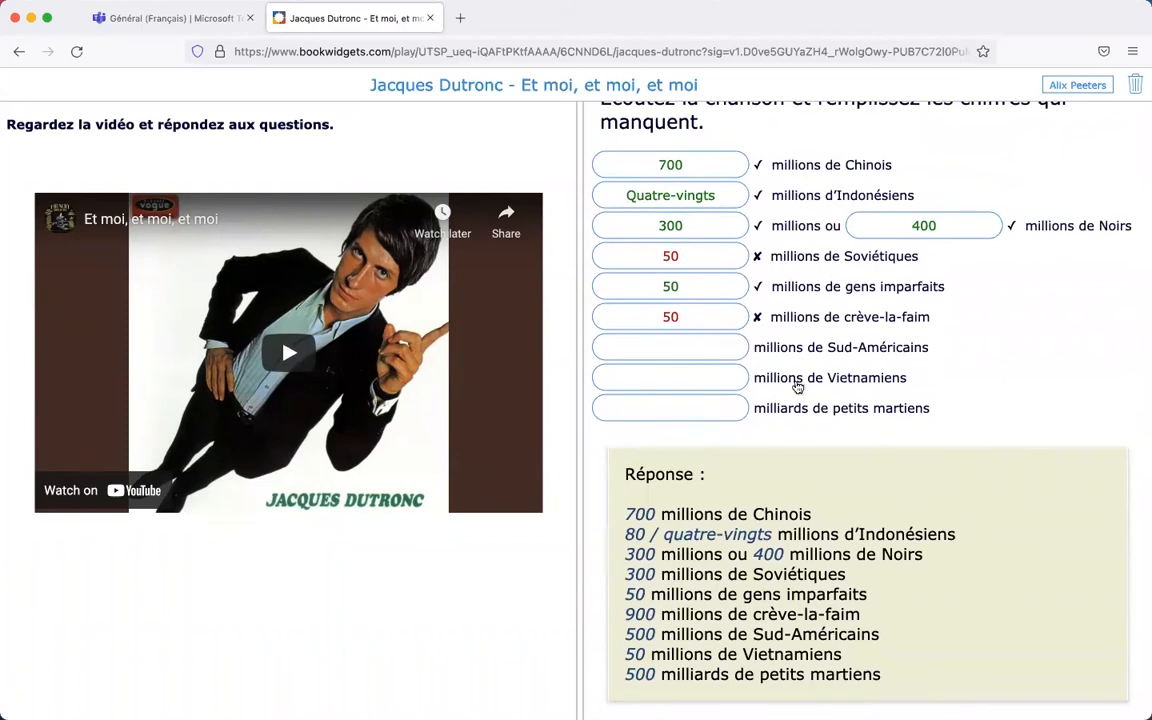
pyautogui.press('super+Tab')
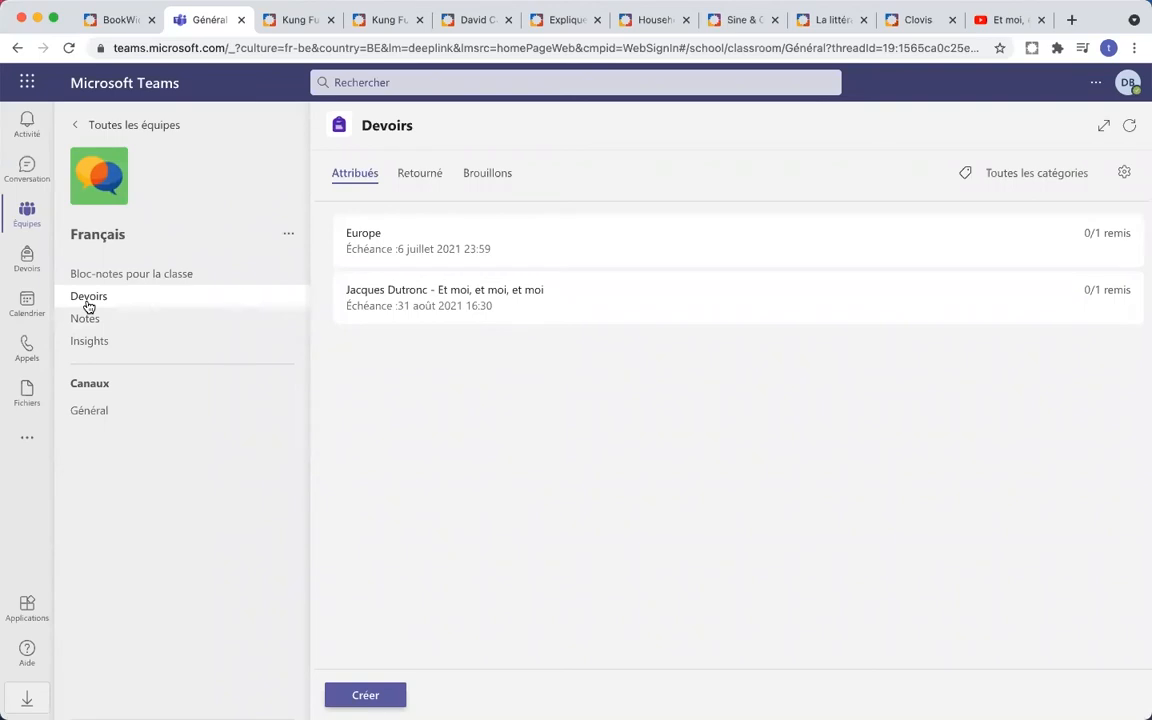
# - Reload Devoirs and open the student's Jacques Dutronc submission, scored 17 / 34
pyautogui.click(66, 47)
pyautogui.click(400, 297)
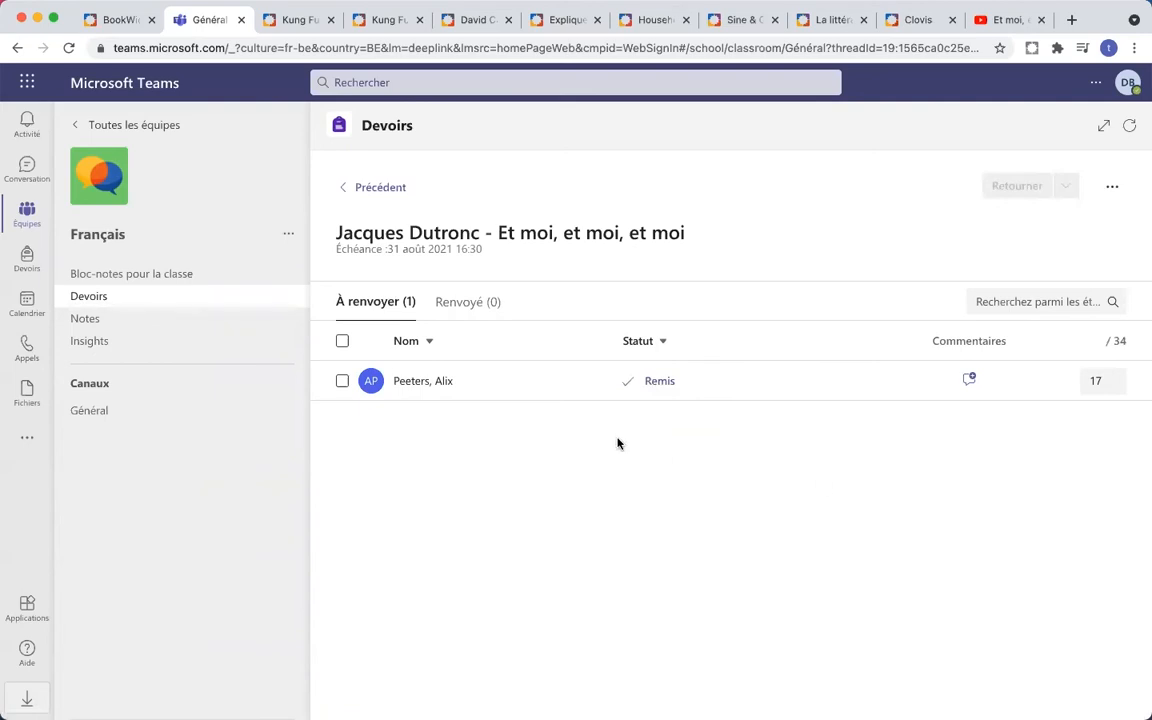
pyautogui.click(418, 388)
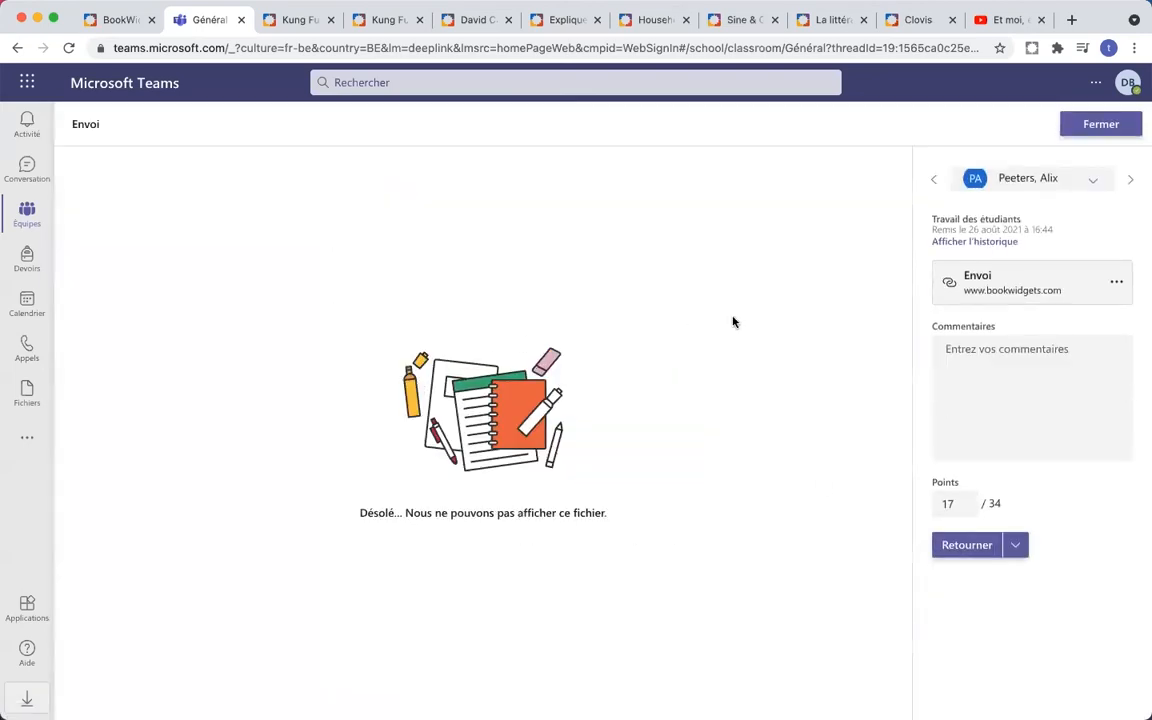
# - Open the student's BookWidgets results and scroll through them, with question 2 at 5 / 10 and the map at 0 / 3
pyautogui.click(1008, 293)
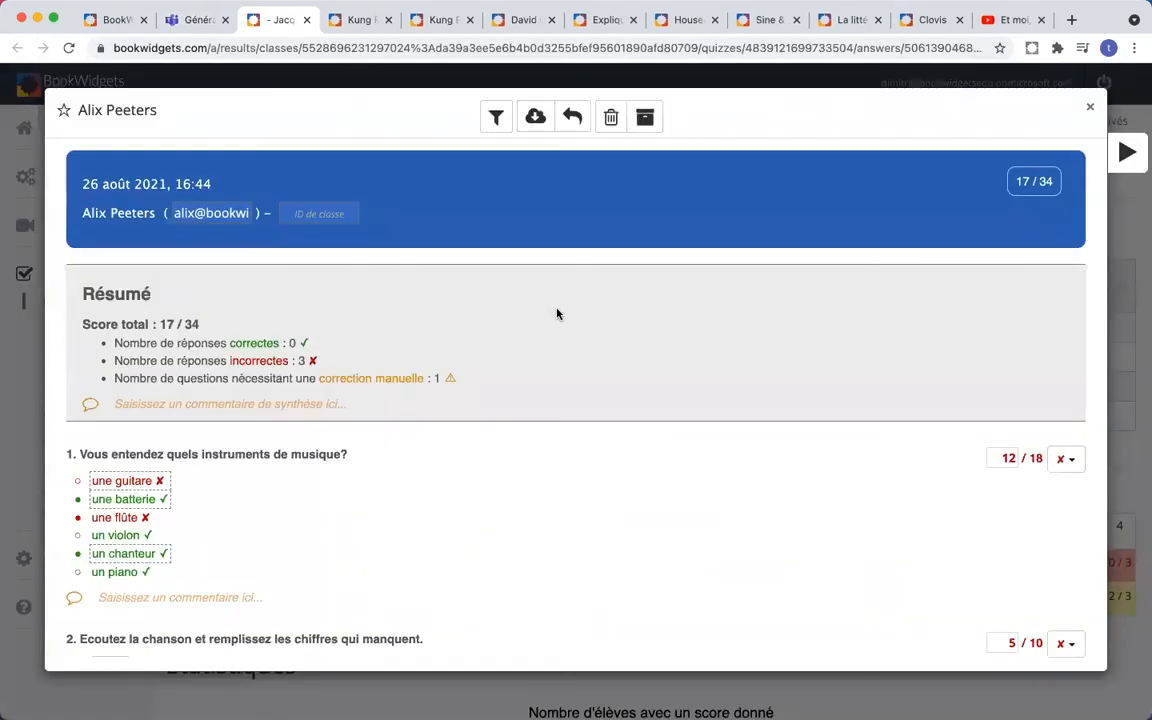
pyautogui.scroll(-2, 557, 314)
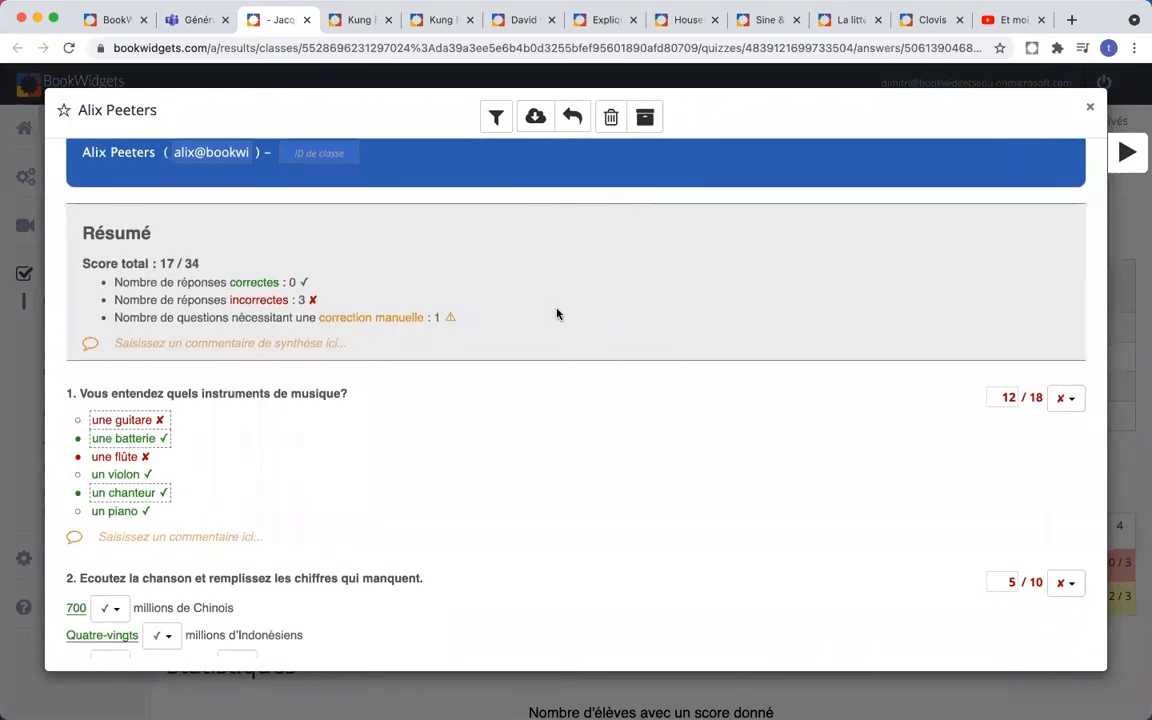
pyautogui.scroll(-2, 557, 314)
pyautogui.scroll(1, 557, 314)
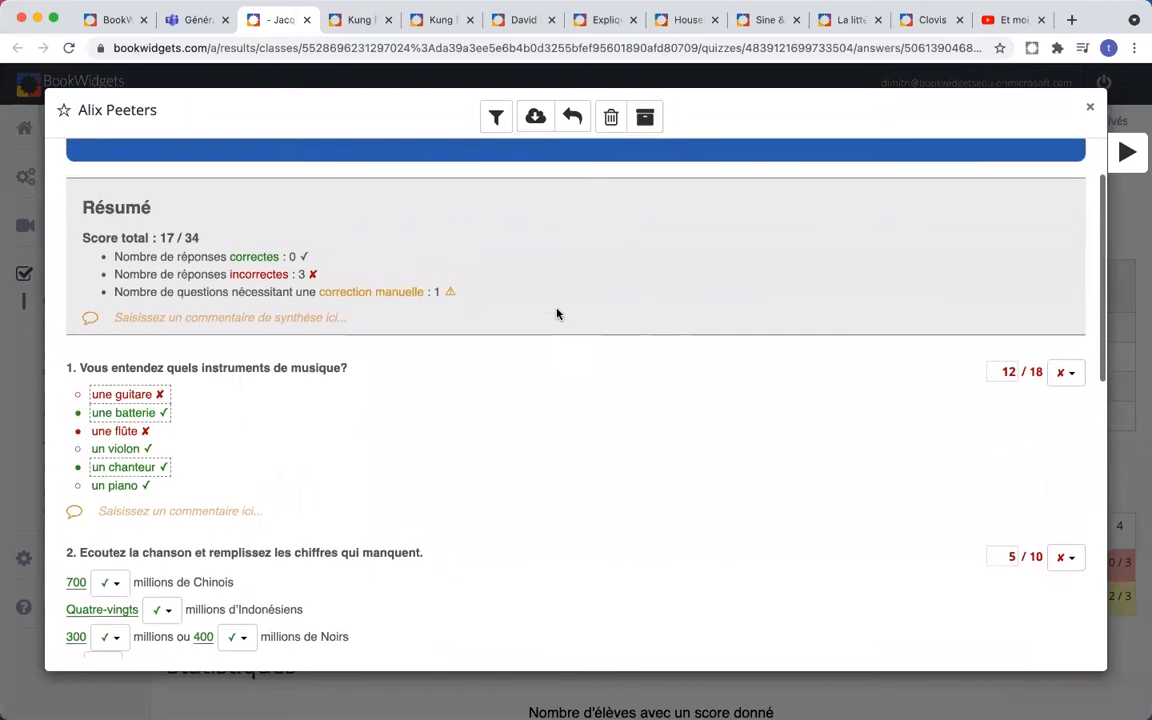
pyautogui.scroll(1, 557, 314)
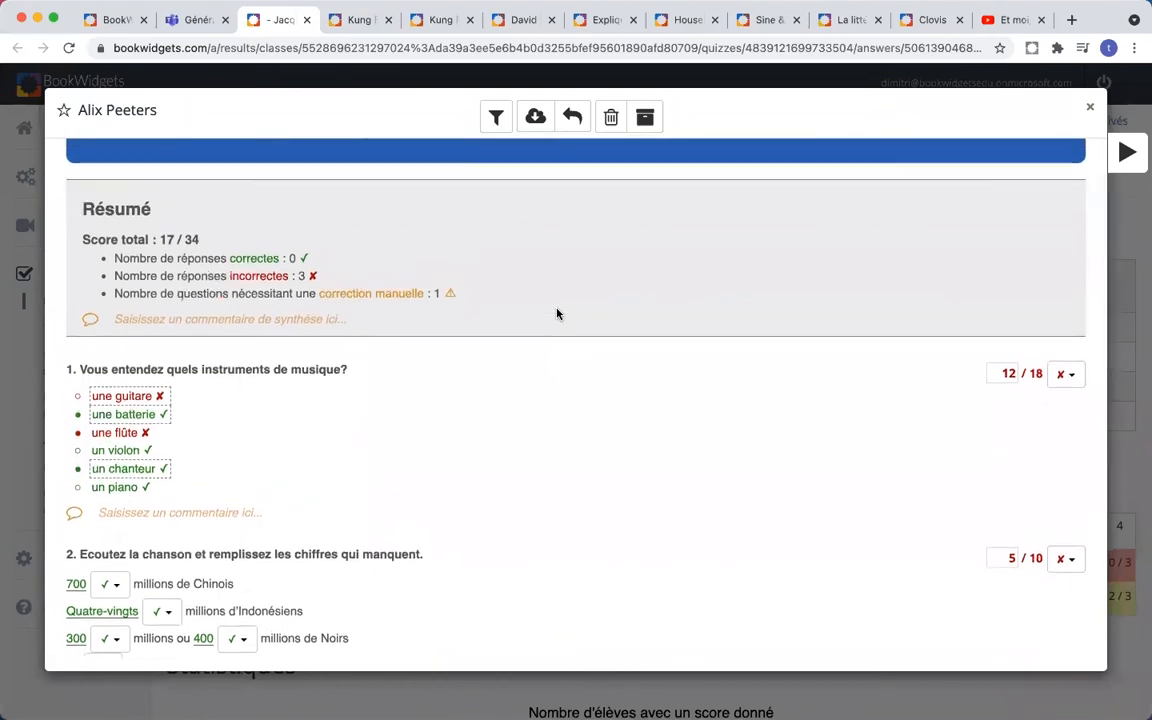
pyautogui.scroll(-2, 557, 314)
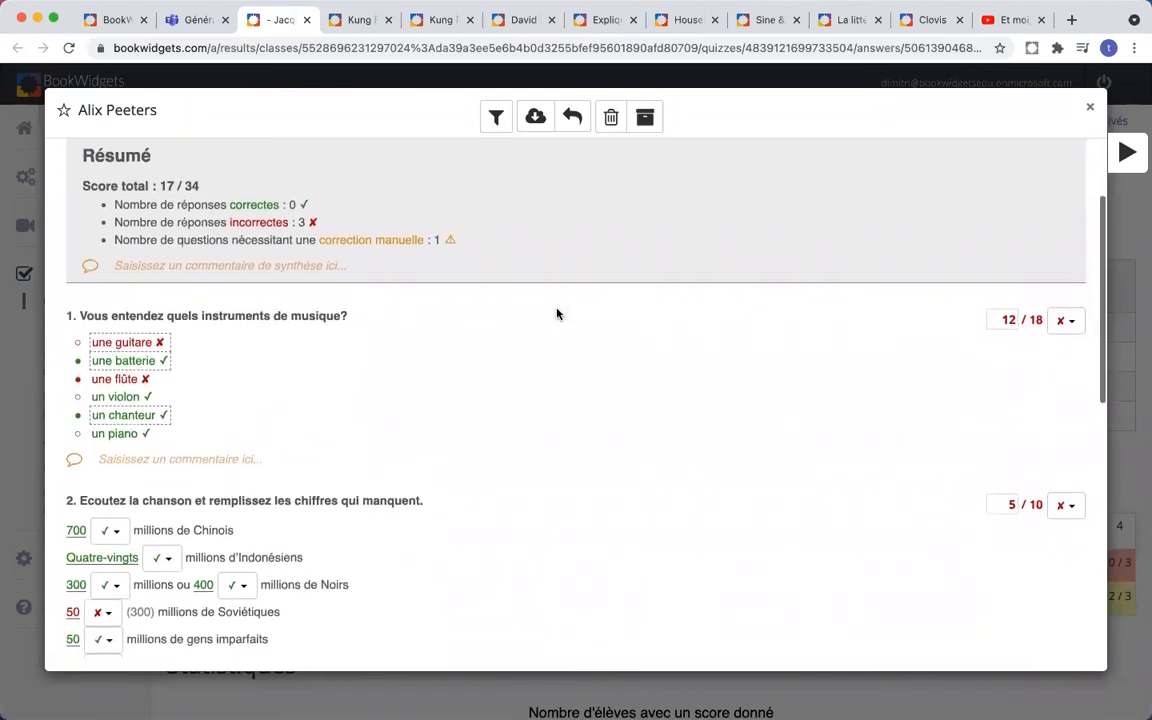
pyautogui.scroll(-1, 557, 314)
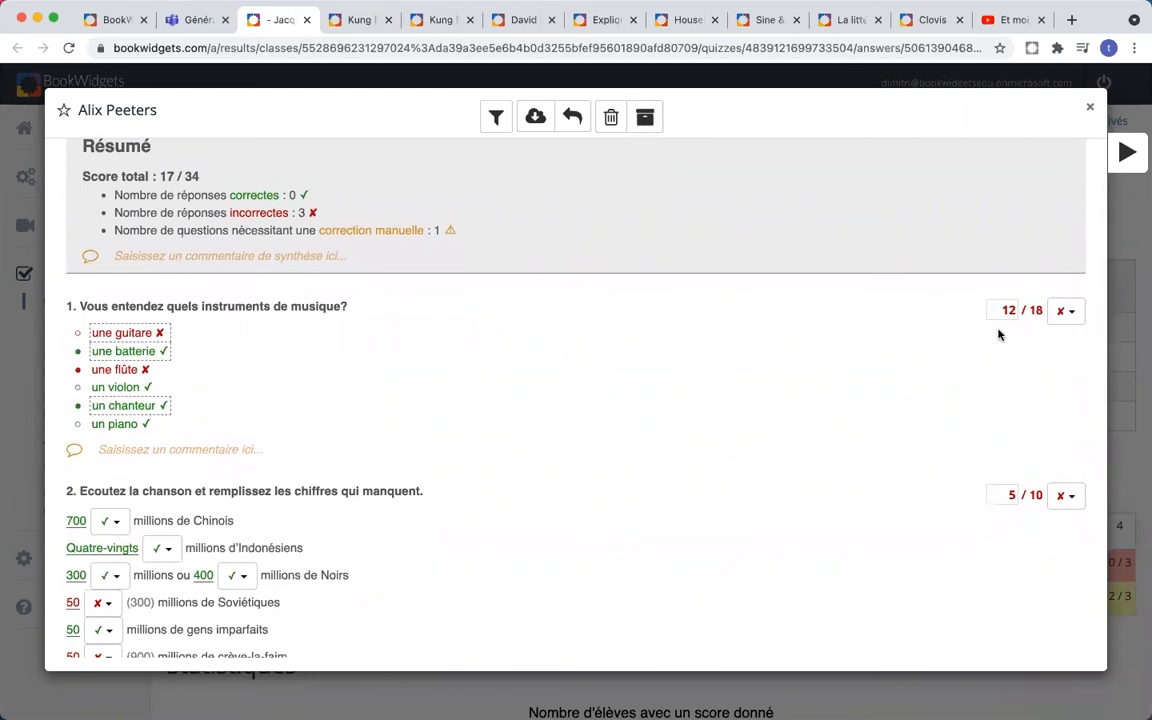
pyautogui.keyDown('ctrl'); pyautogui.scroll(5, 1003, 331); pyautogui.keyUp('ctrl')
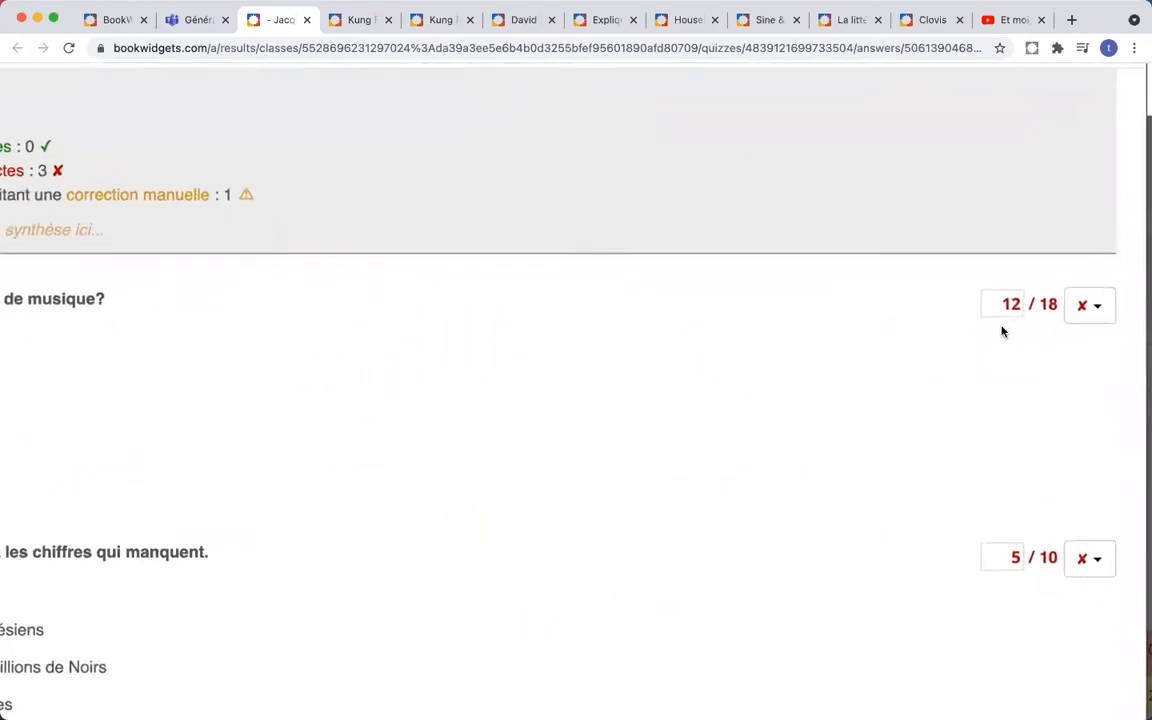
pyautogui.hscroll(2, 1005, 332)
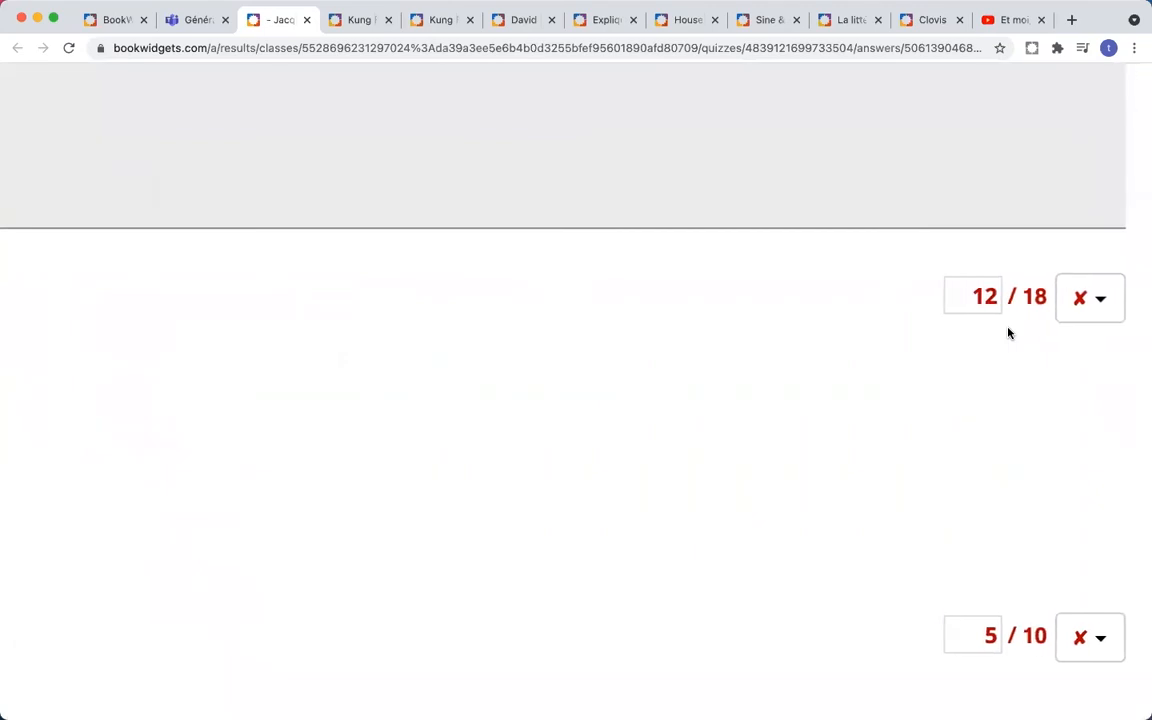
pyautogui.keyDown('ctrl'); pyautogui.scroll(-5, 1008, 333); pyautogui.keyUp('ctrl')
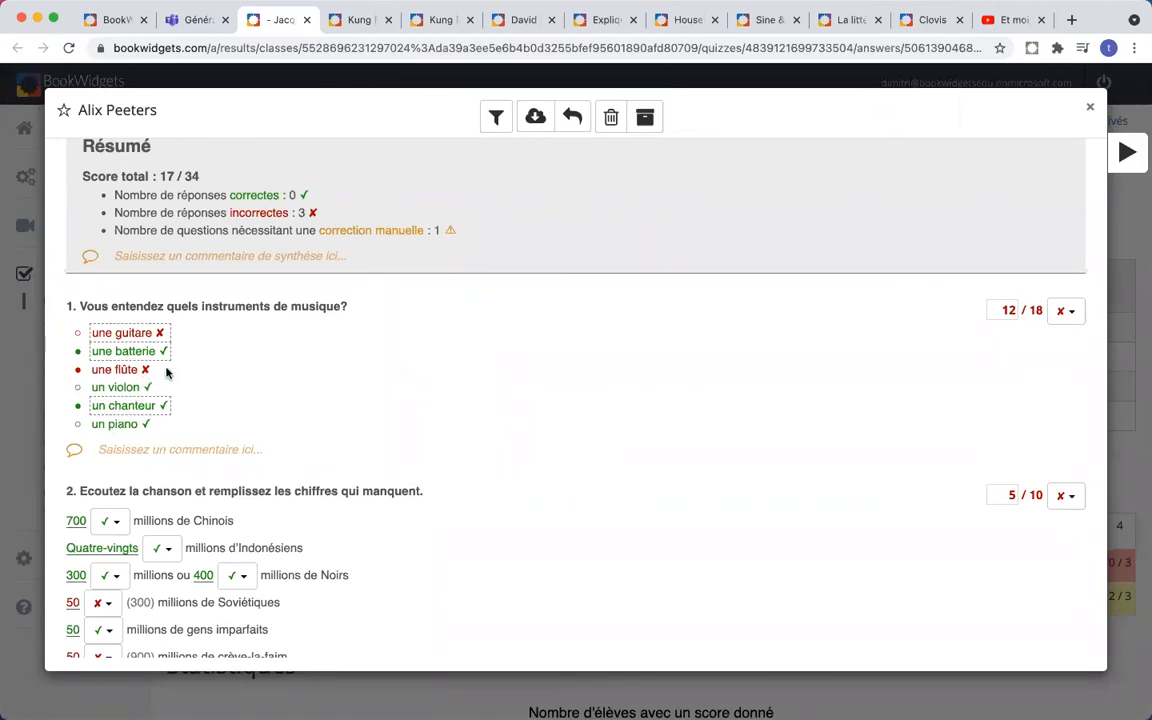
pyautogui.scroll(-2, 226, 380)
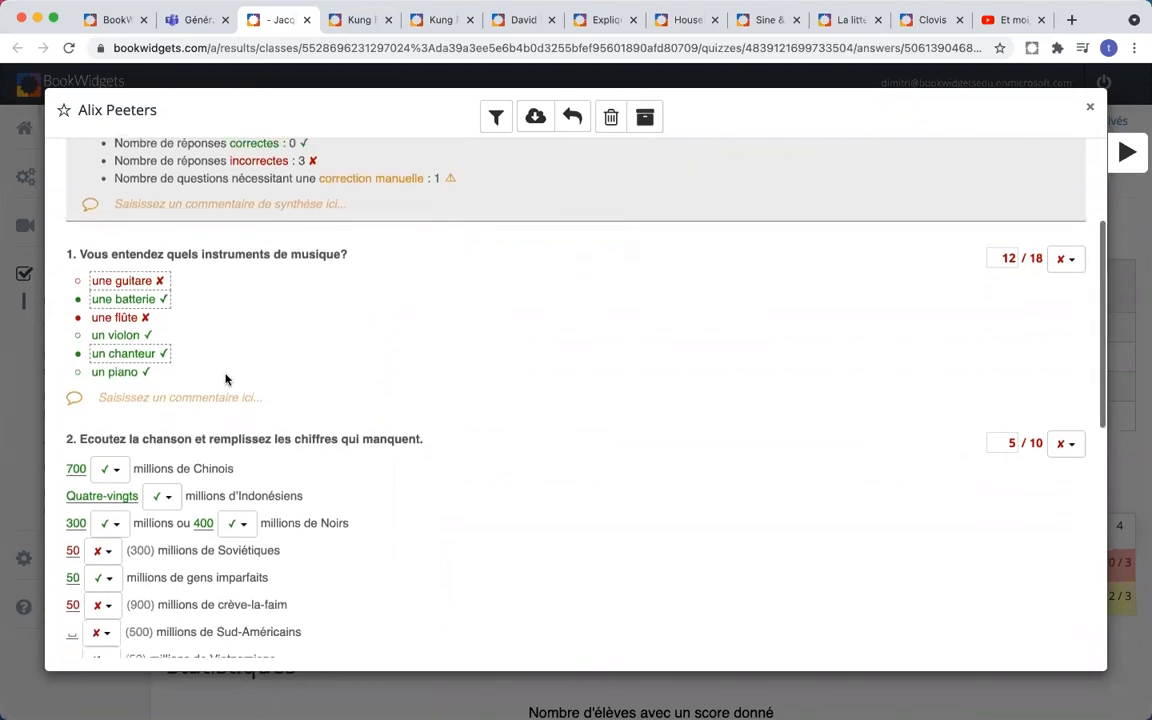
pyautogui.scroll(3, 226, 379)
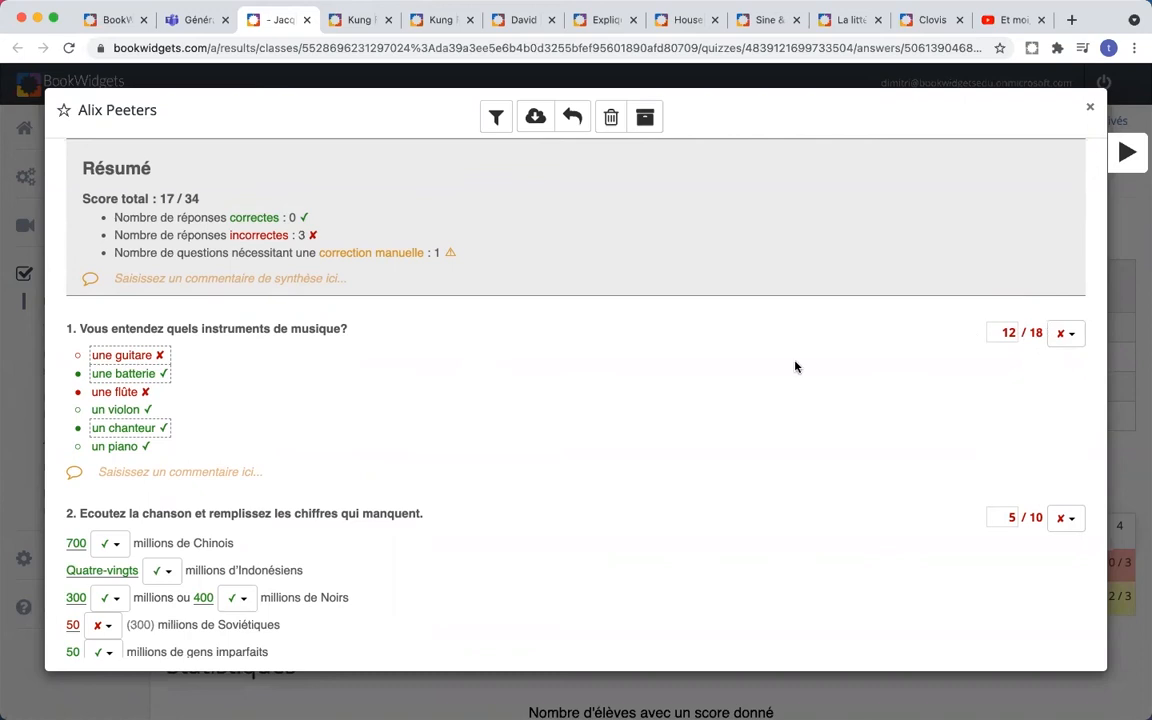
pyautogui.scroll(-1, 585, 350)
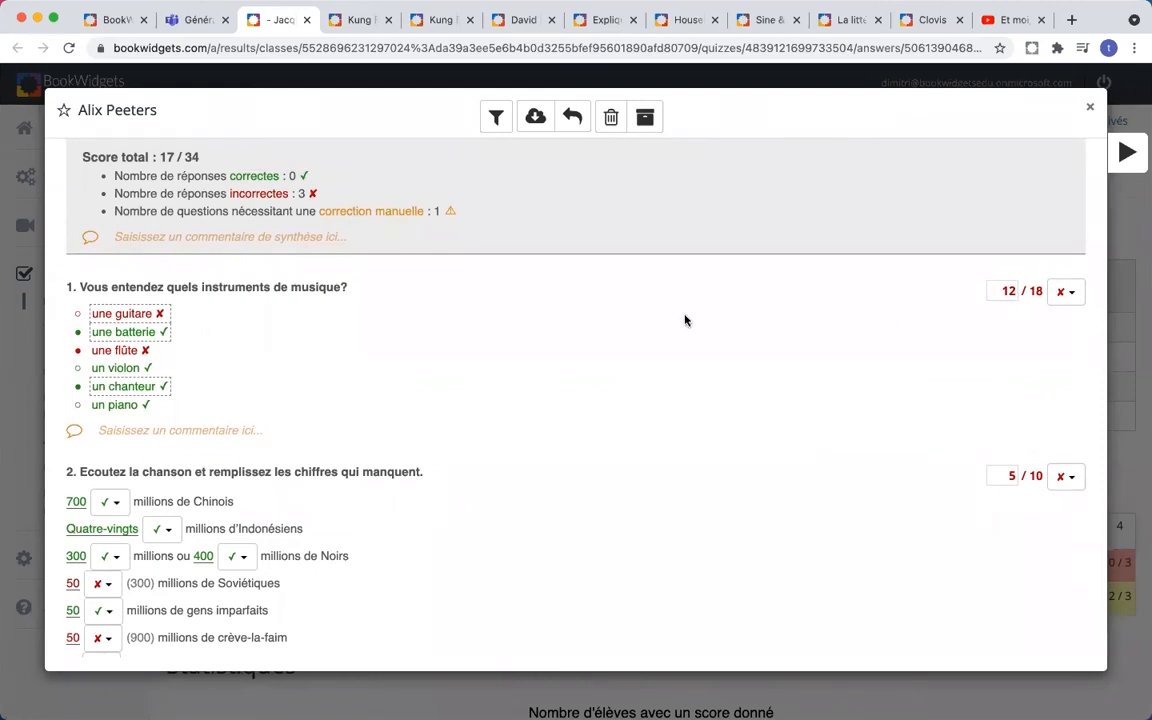
pyautogui.scroll(-5, 684, 320)
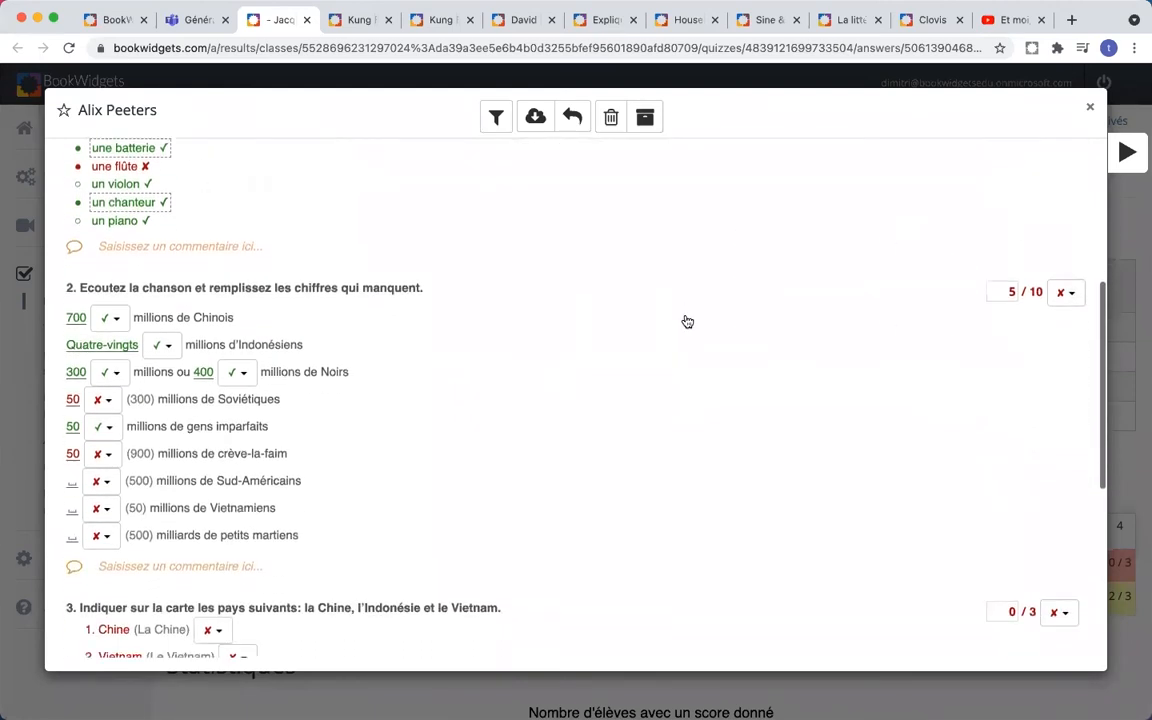
pyautogui.scroll(1, 686, 320)
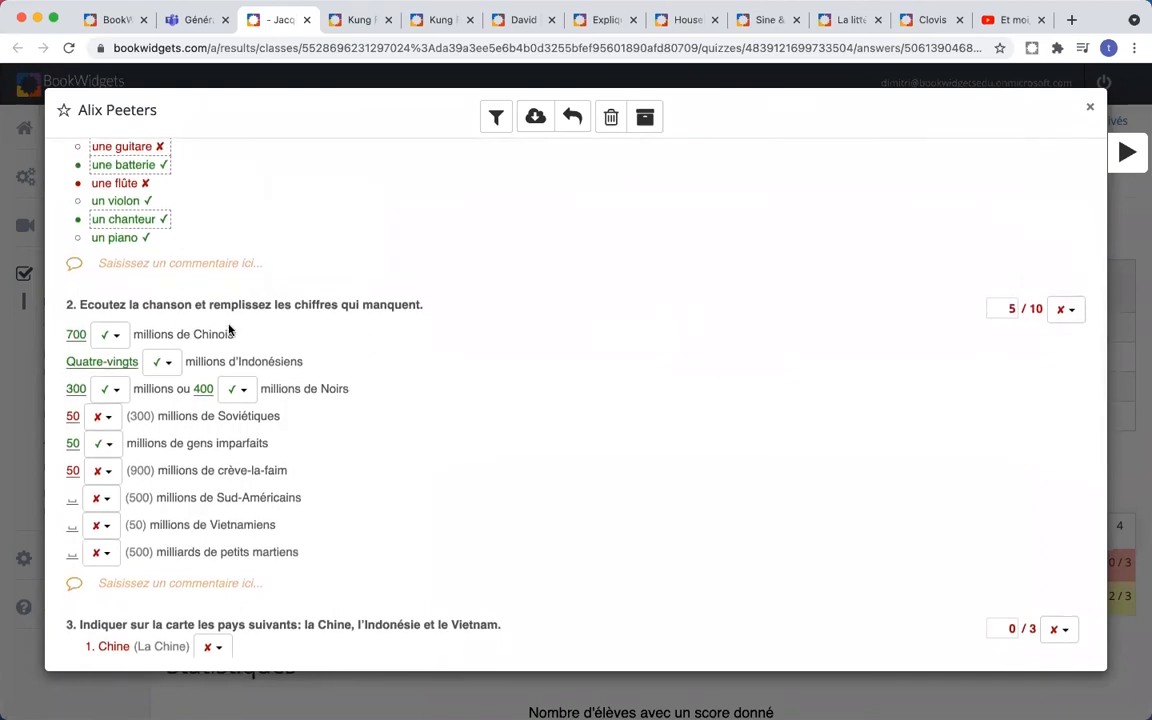
pyautogui.scroll(-1, 229, 330)
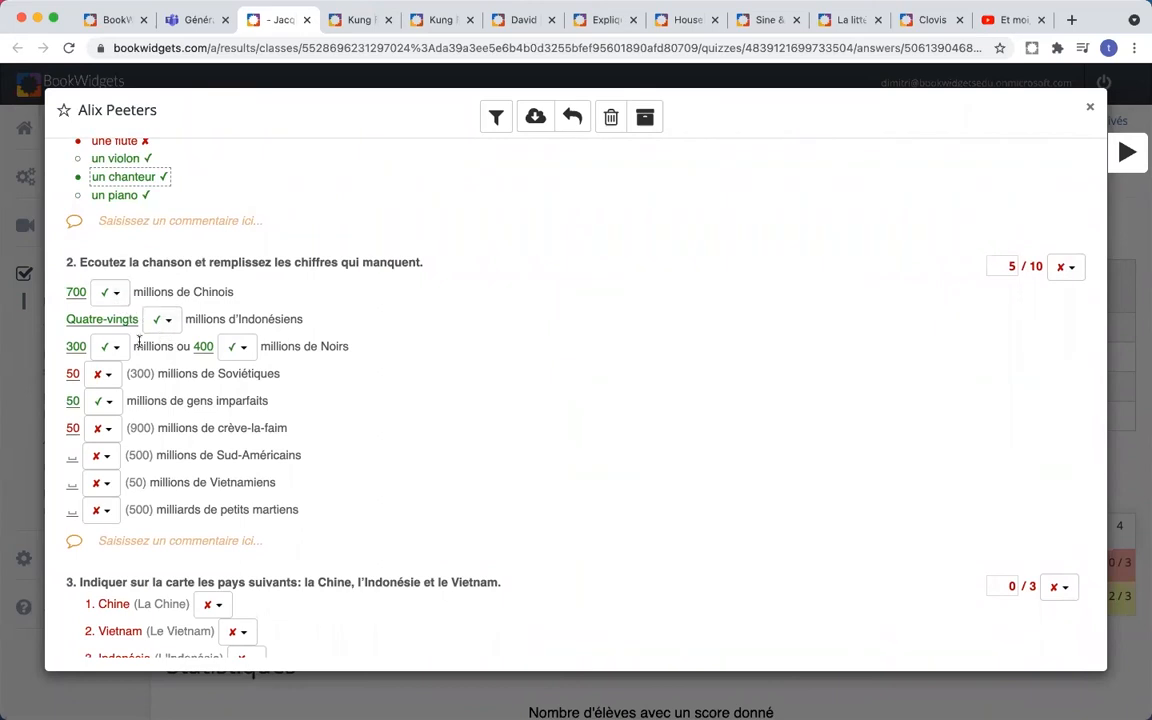
pyautogui.scroll(-1, 234, 340)
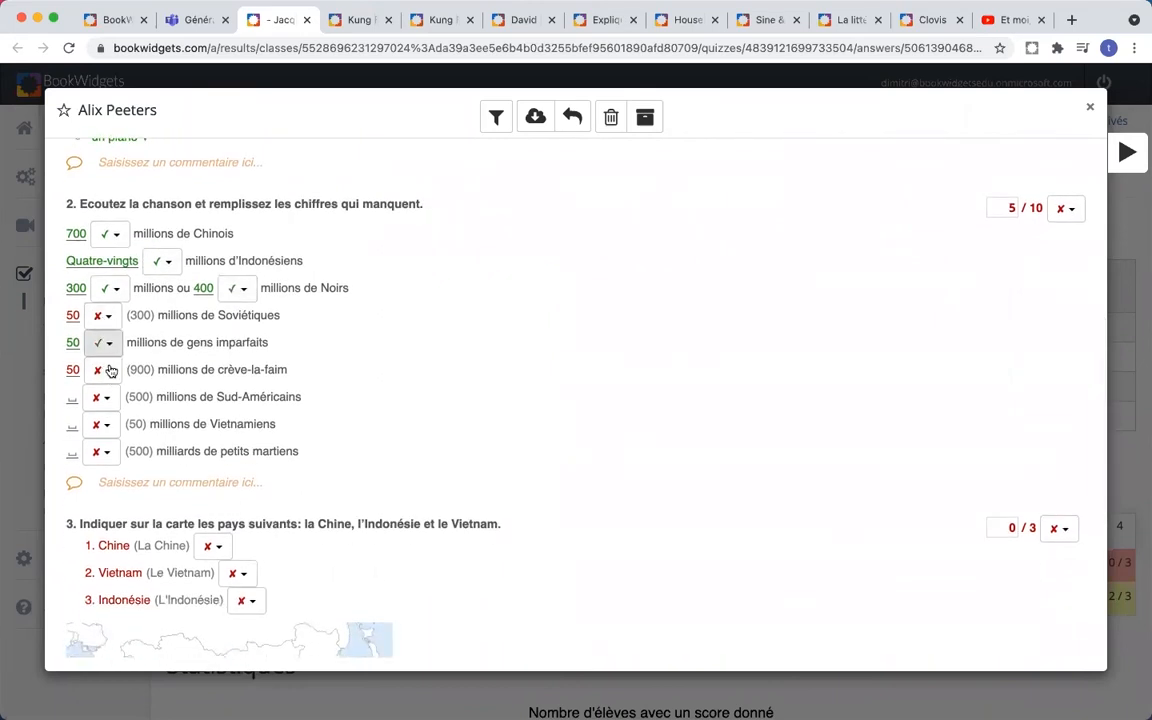
pyautogui.scroll(-1, 202, 369)
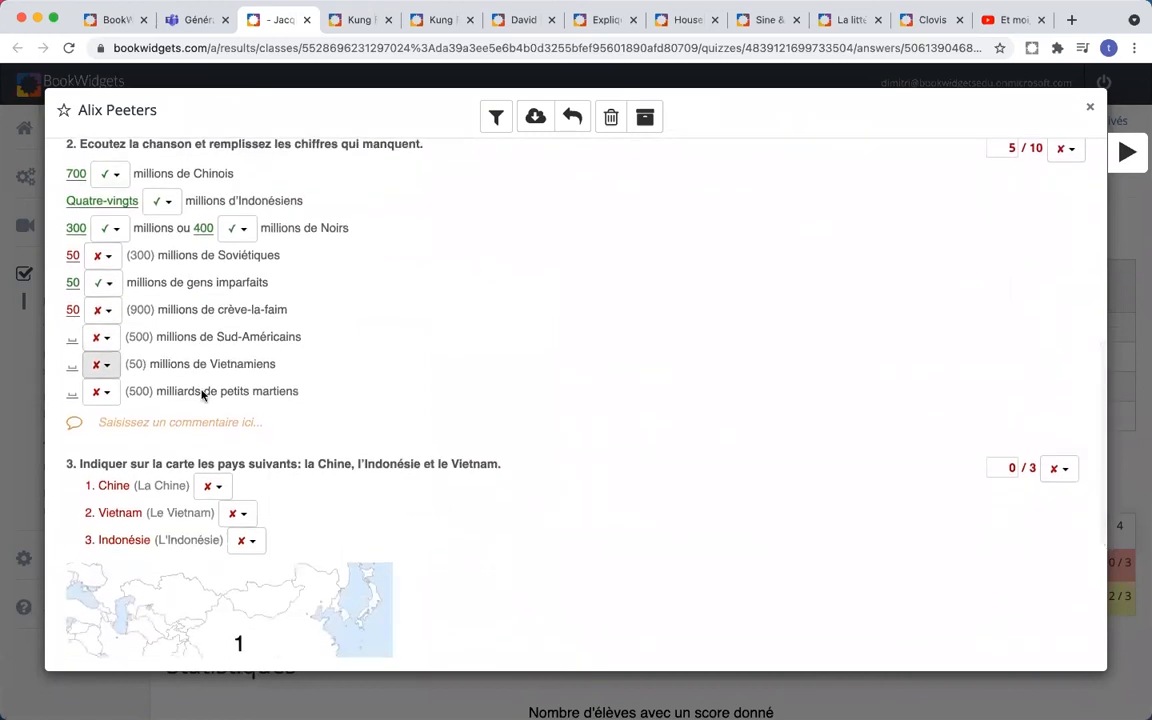
pyautogui.scroll(1, 200, 391)
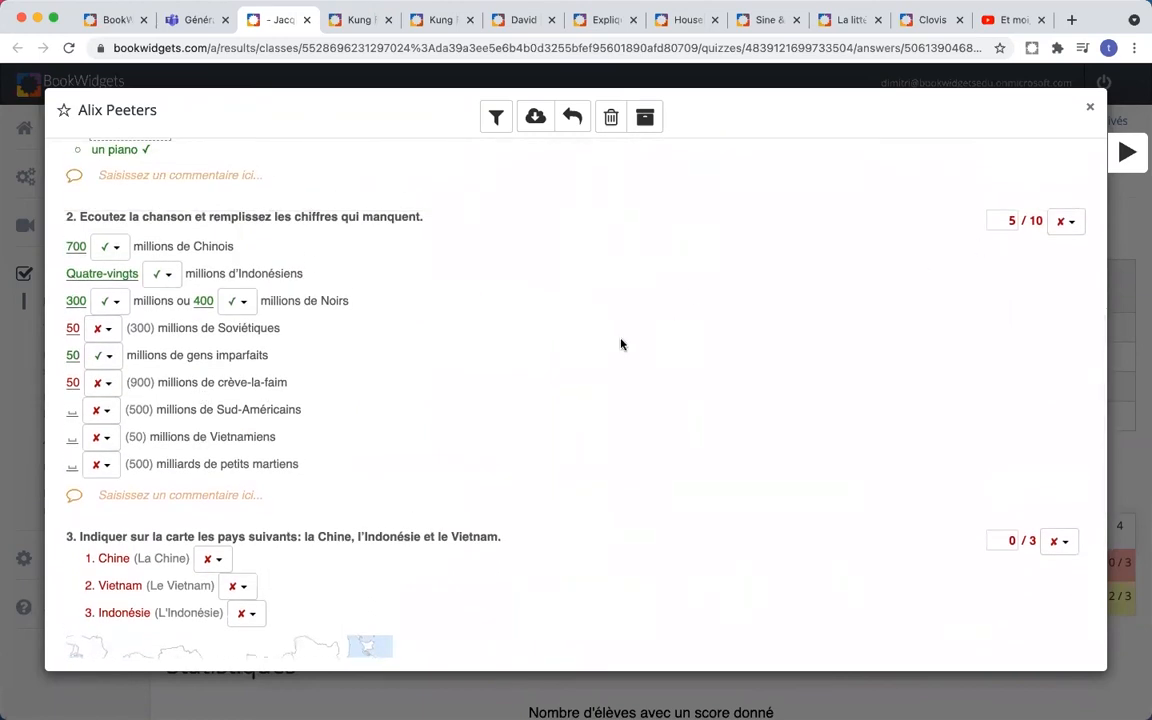
pyautogui.scroll(-2, 620, 344)
pyautogui.scroll(3, 620, 344)
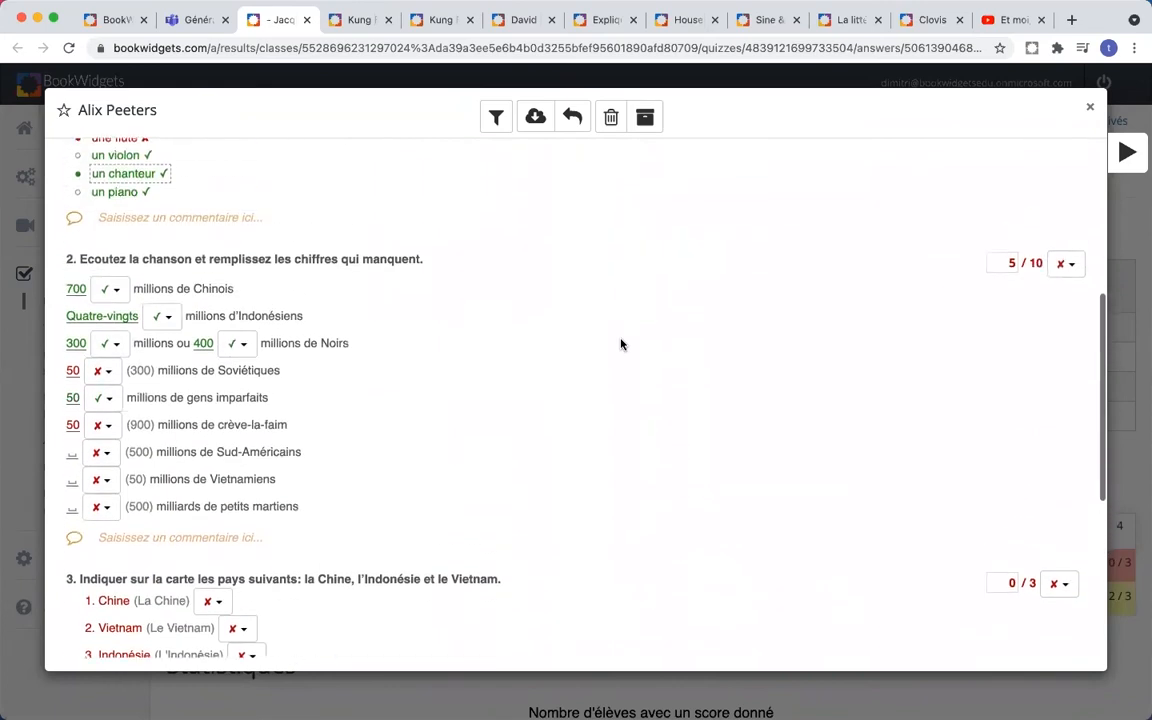
# - Comment under question 2's answers: "Tu n'a pas rempli les trois derniers!"
pyautogui.click(211, 540)
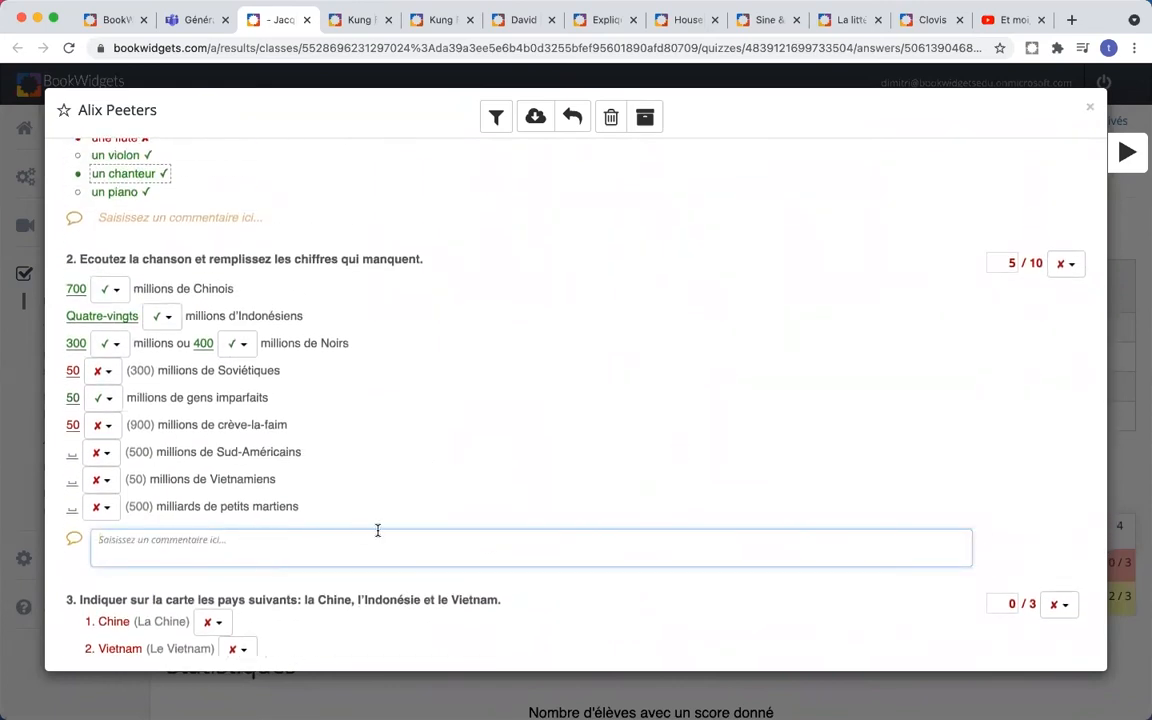
pyautogui.scroll(5, 396, 531)
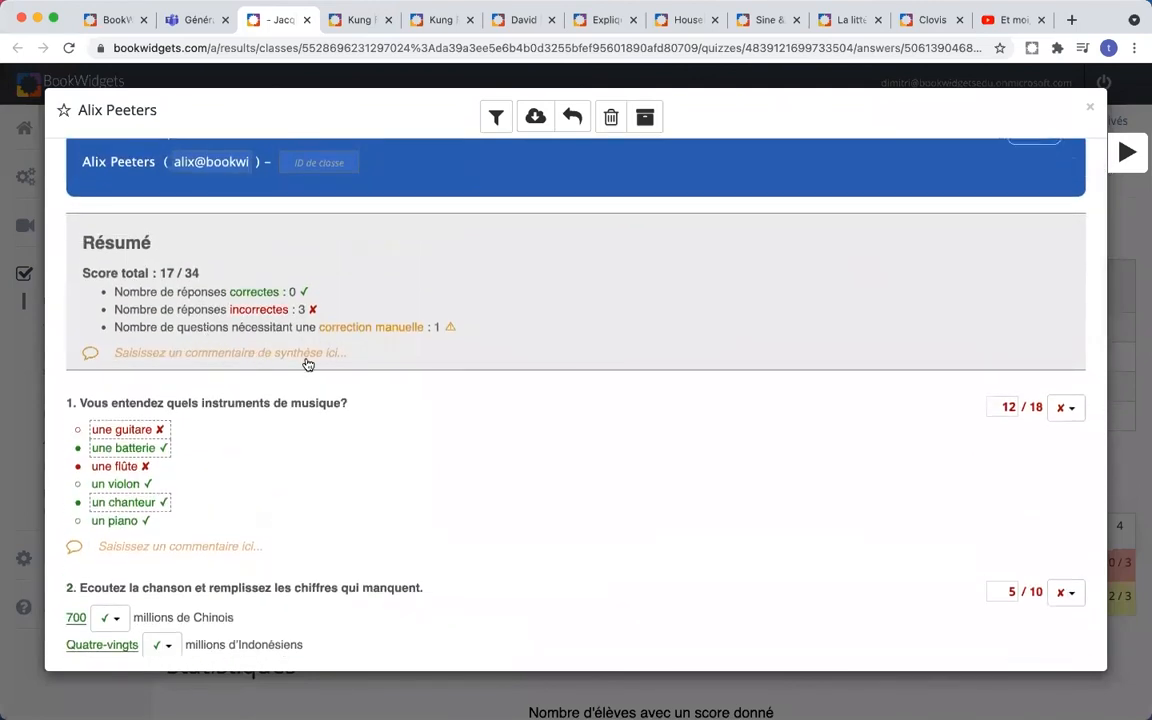
pyautogui.scroll(-5, 308, 365)
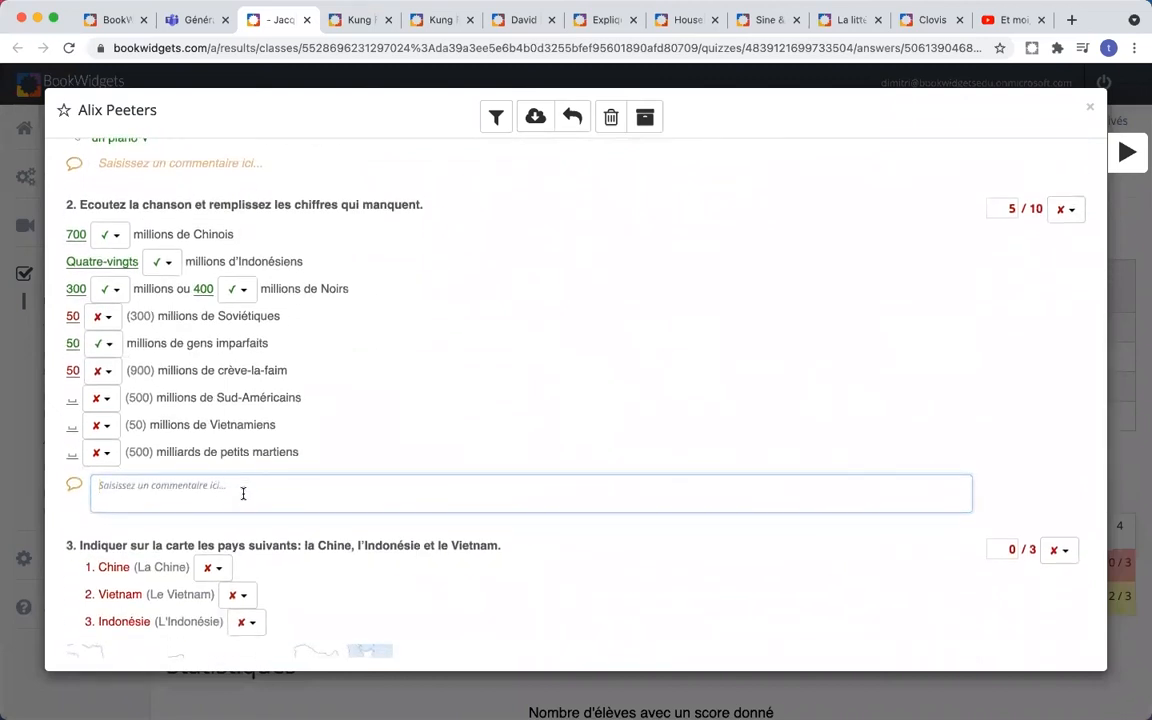
pyautogui.write('Tu')
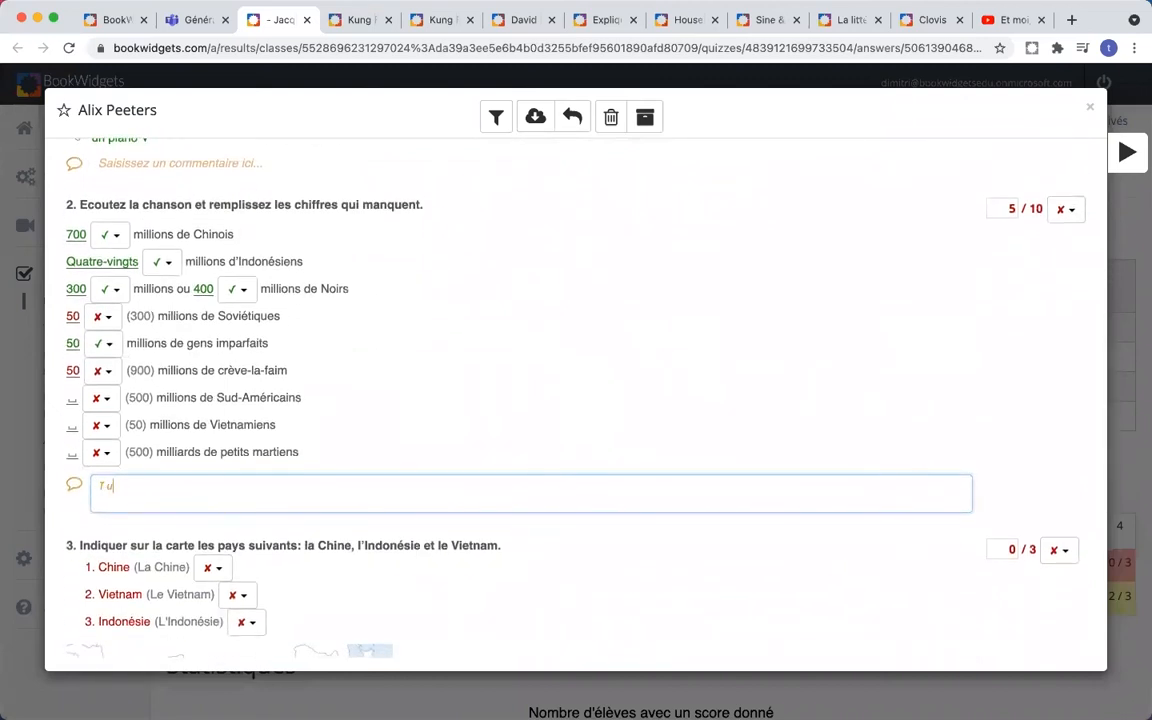
pyautogui.write(" n'a pas répondu")
pyautogui.write('empli les trois derni')
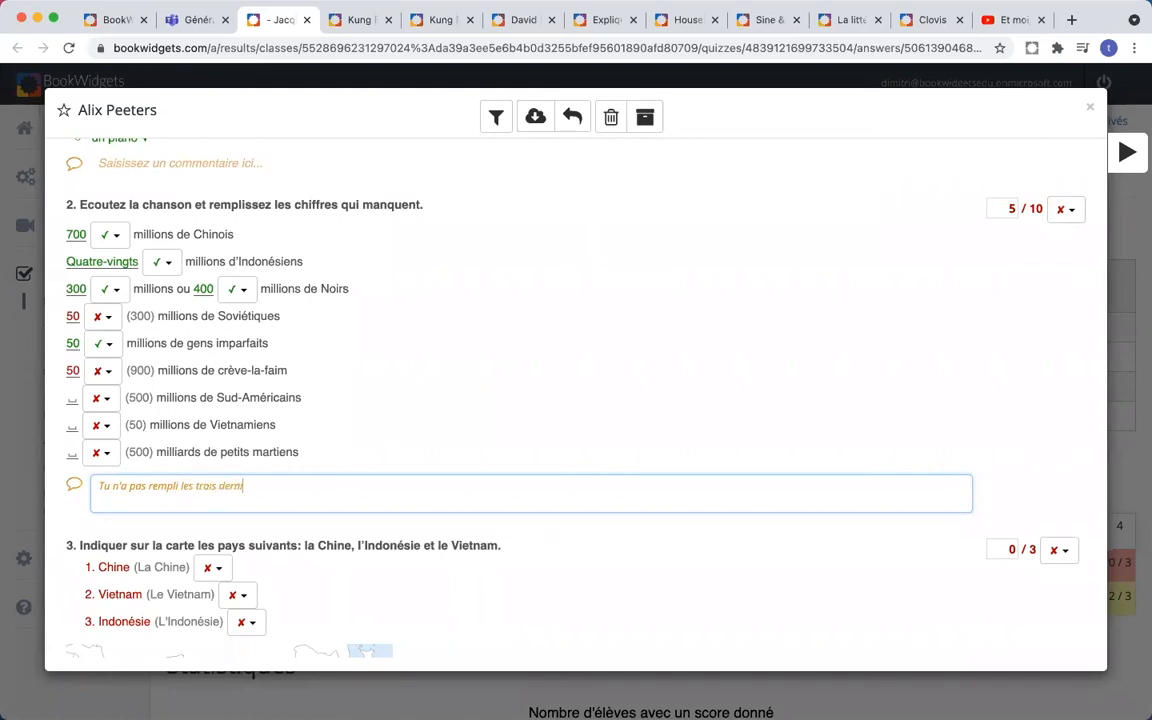
pyautogui.write('ers!')
pyautogui.click(376, 388)
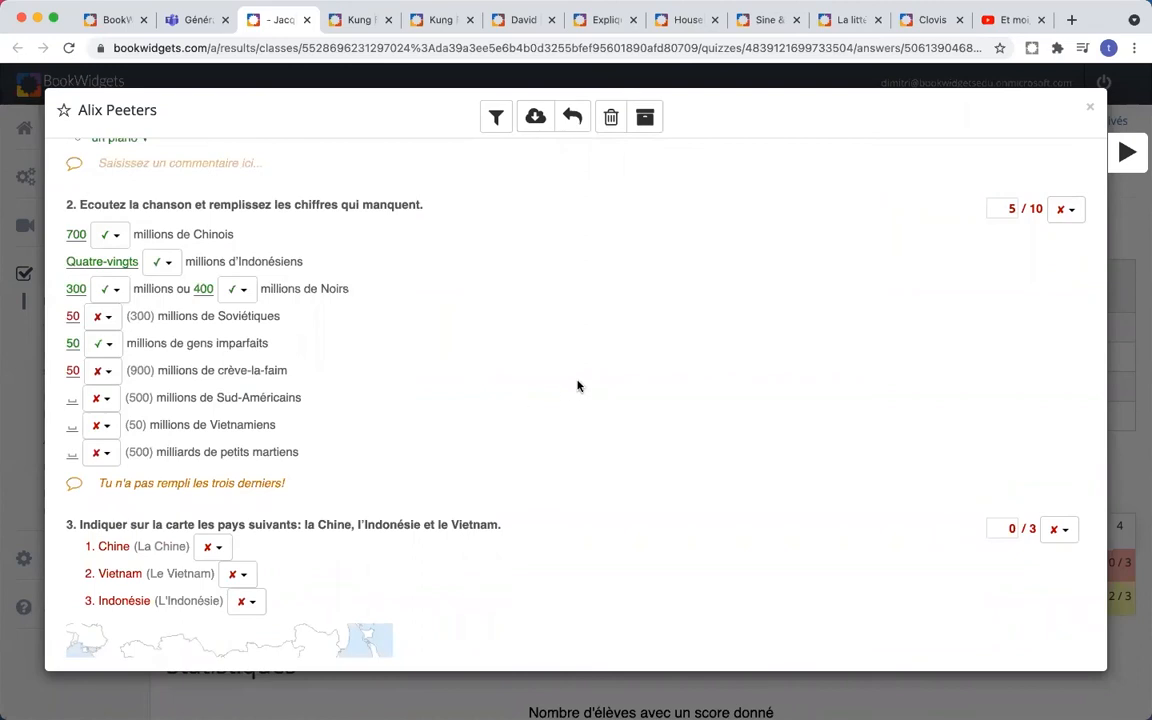
# - Mark the Chine, Vietnam and Indonésie answers on the map question correct for 3/3
pyautogui.scroll(-4, 577, 386)
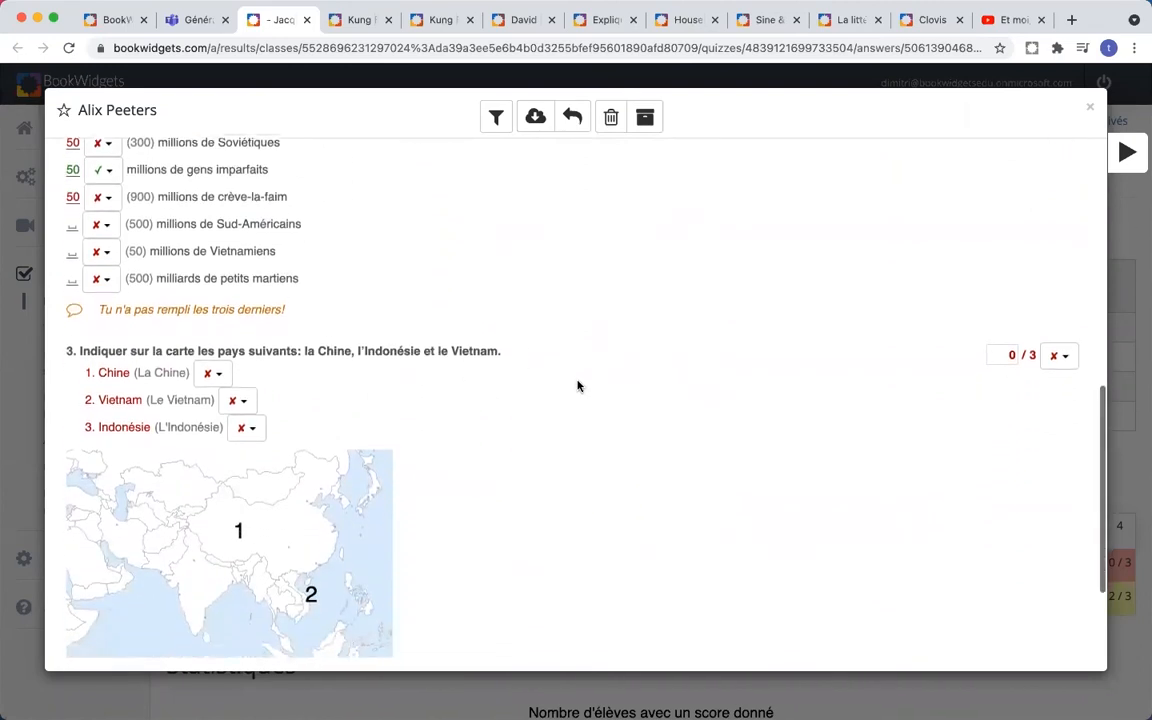
pyautogui.scroll(-2, 577, 386)
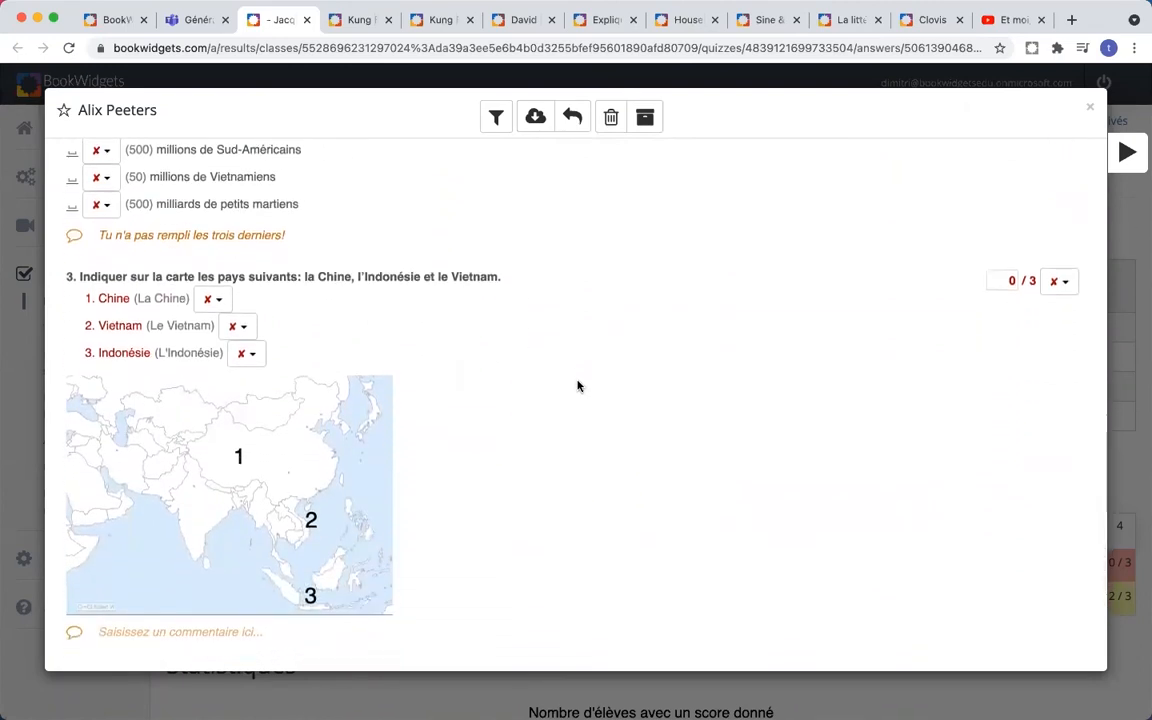
pyautogui.scroll(-1, 577, 386)
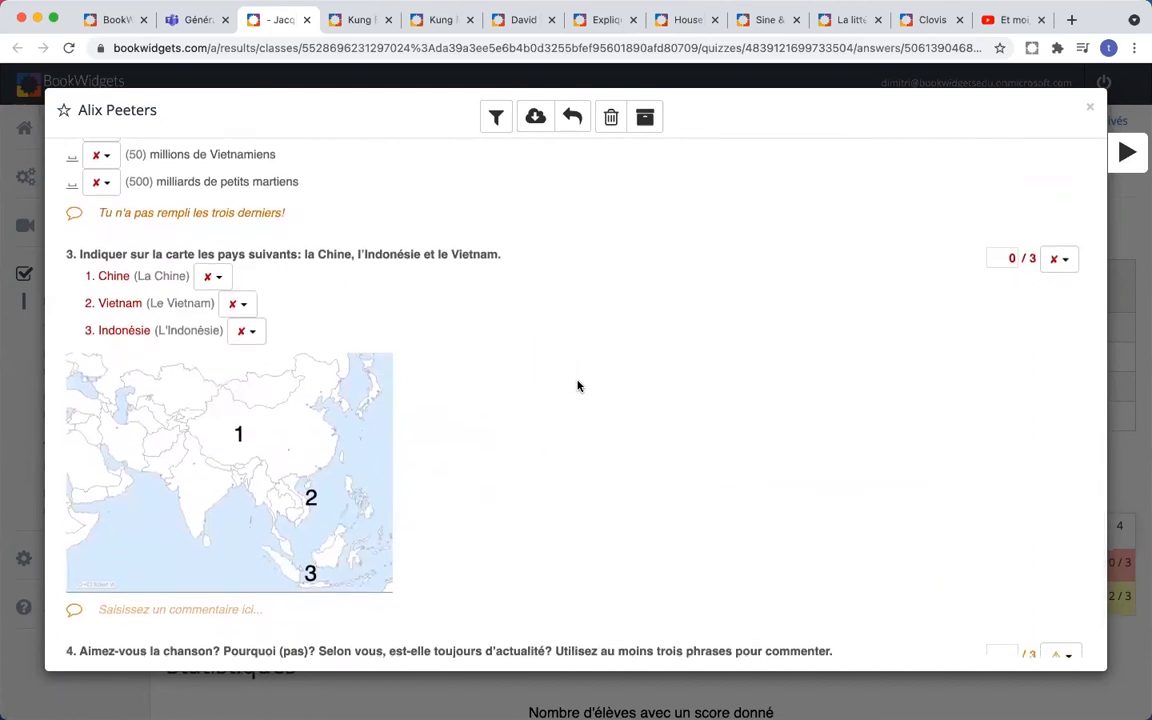
pyautogui.scroll(-1, 540, 380)
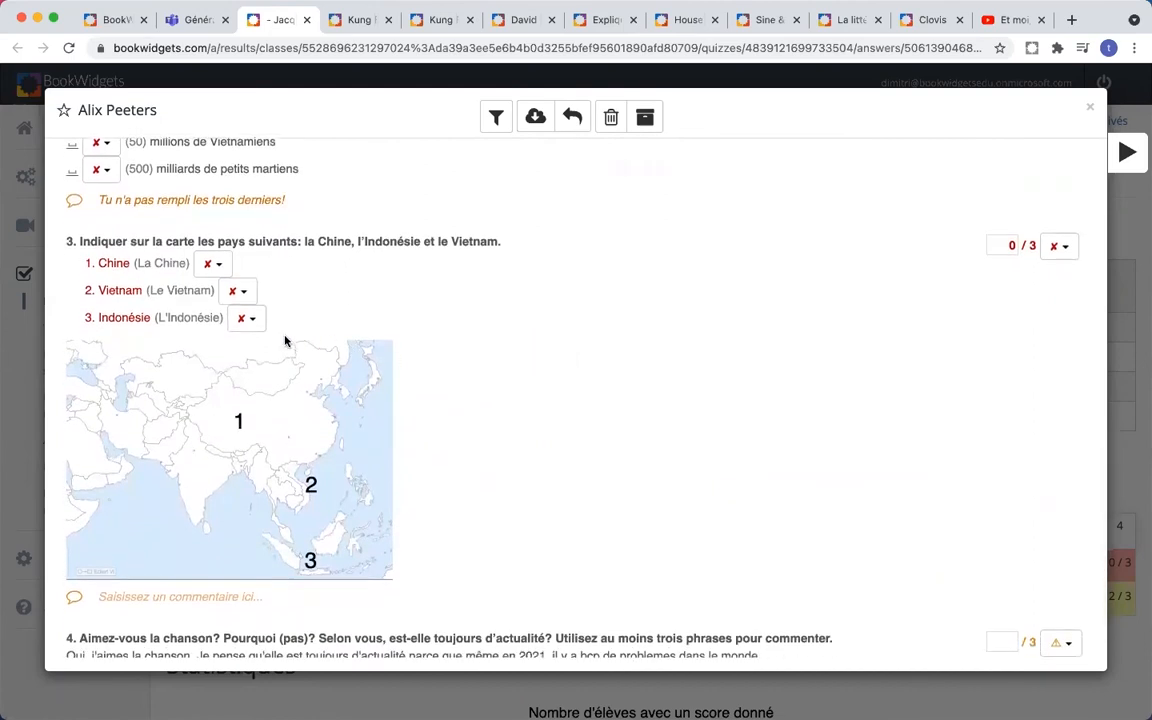
pyautogui.scroll(-1, 285, 341)
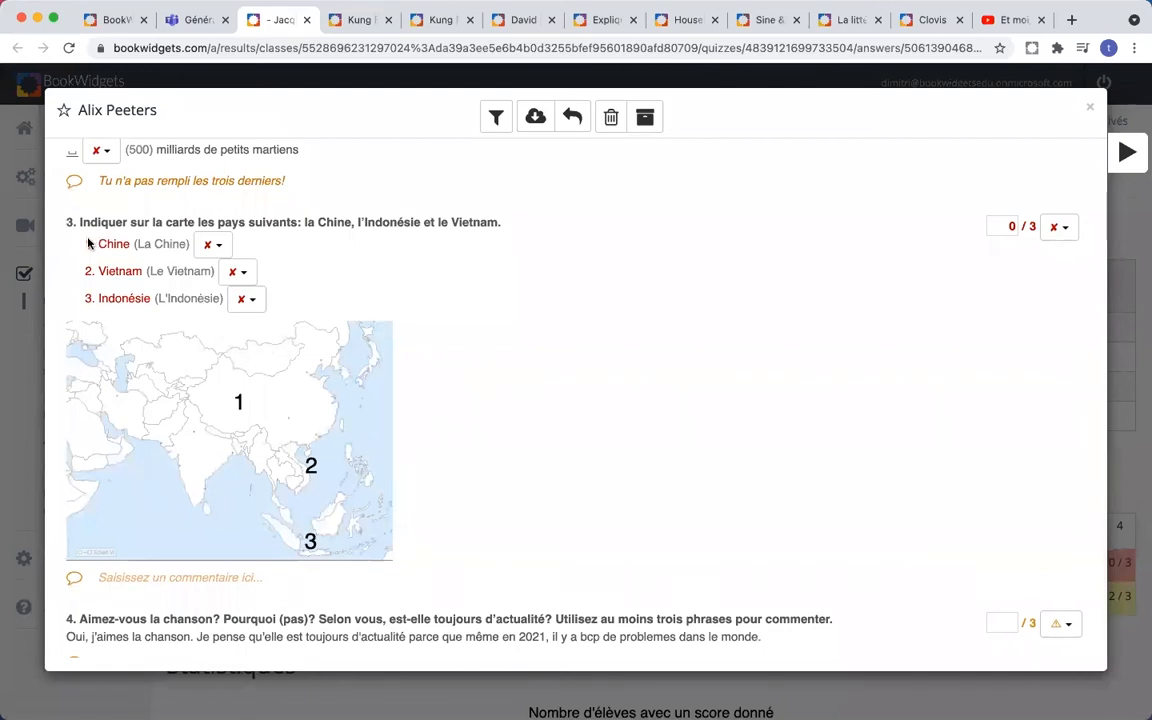
pyautogui.click(219, 250)
pyautogui.click(238, 246)
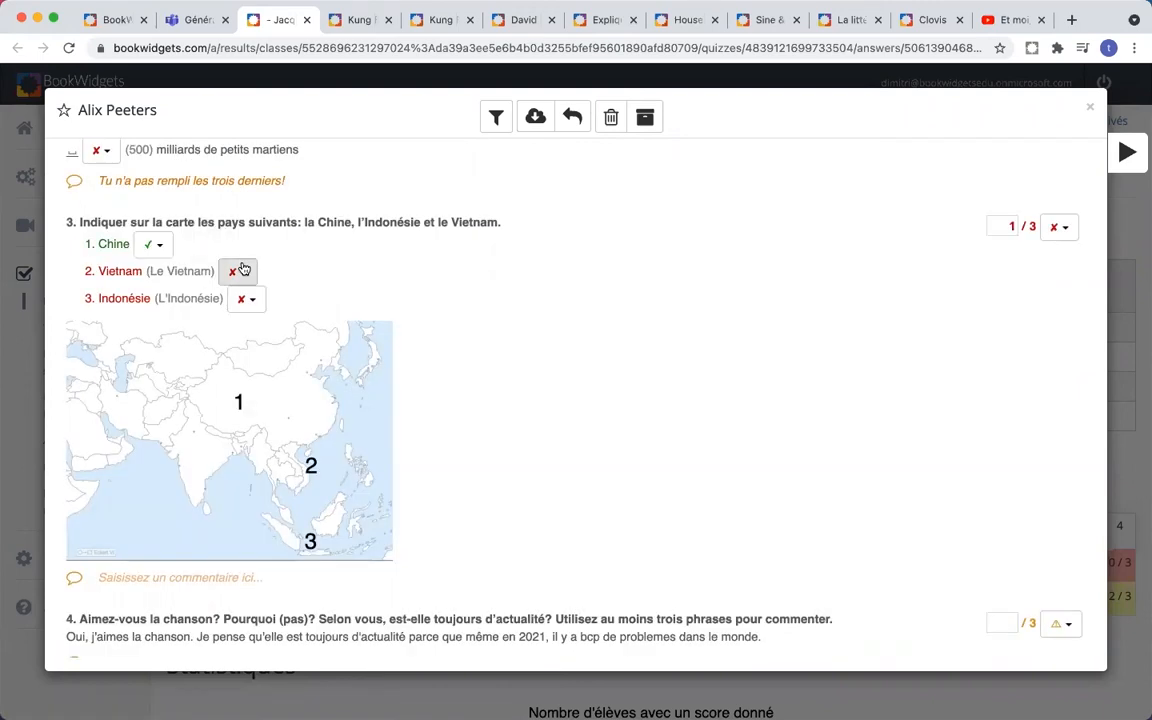
pyautogui.click(243, 270)
pyautogui.click(256, 280)
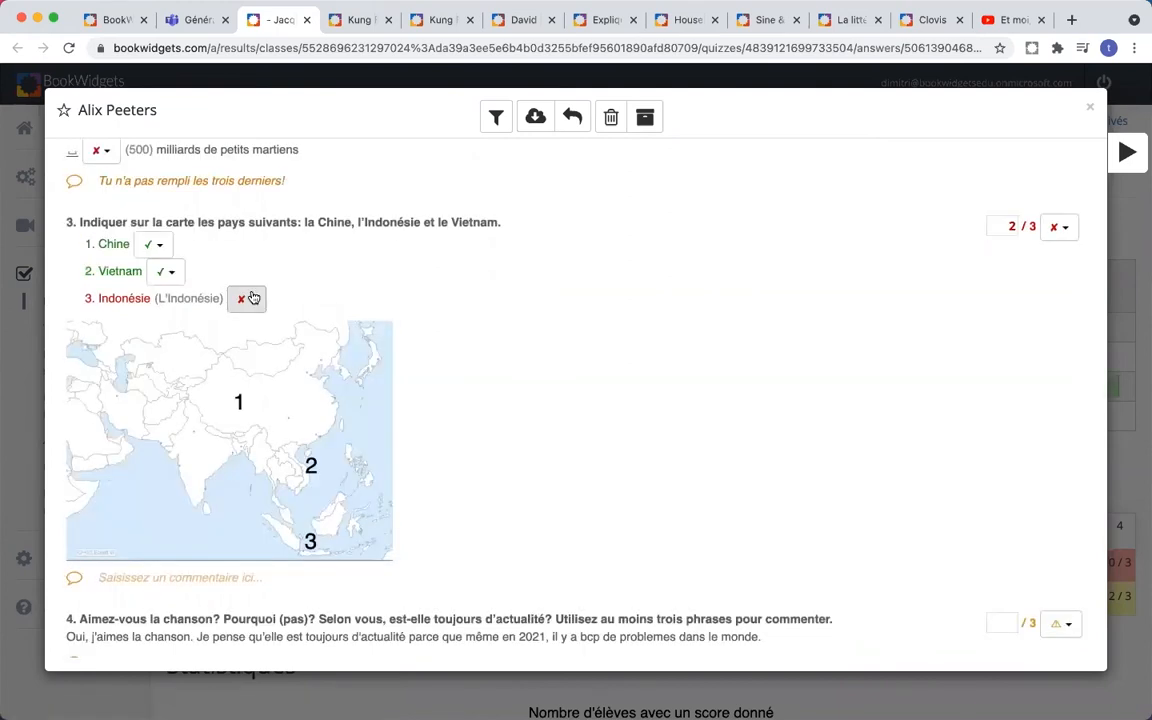
pyautogui.click(253, 298)
pyautogui.click(263, 305)
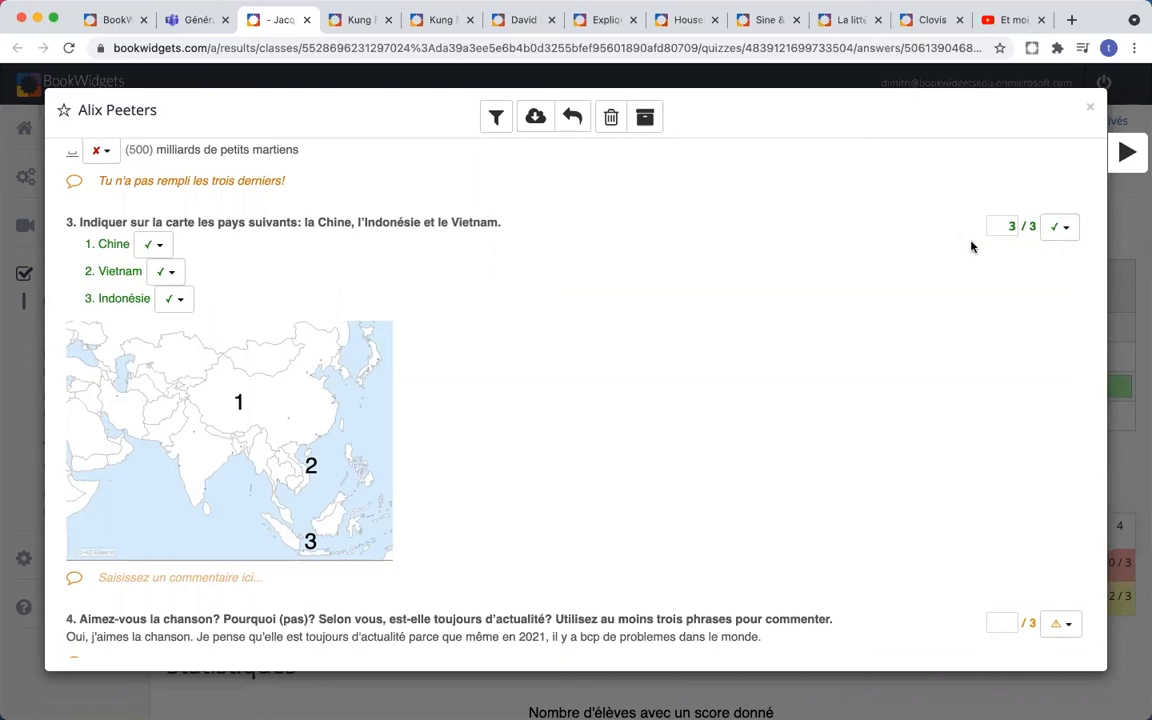
# - Change question 2's score from 5 to 6 out of 10
pyautogui.scroll(5, 971, 245)
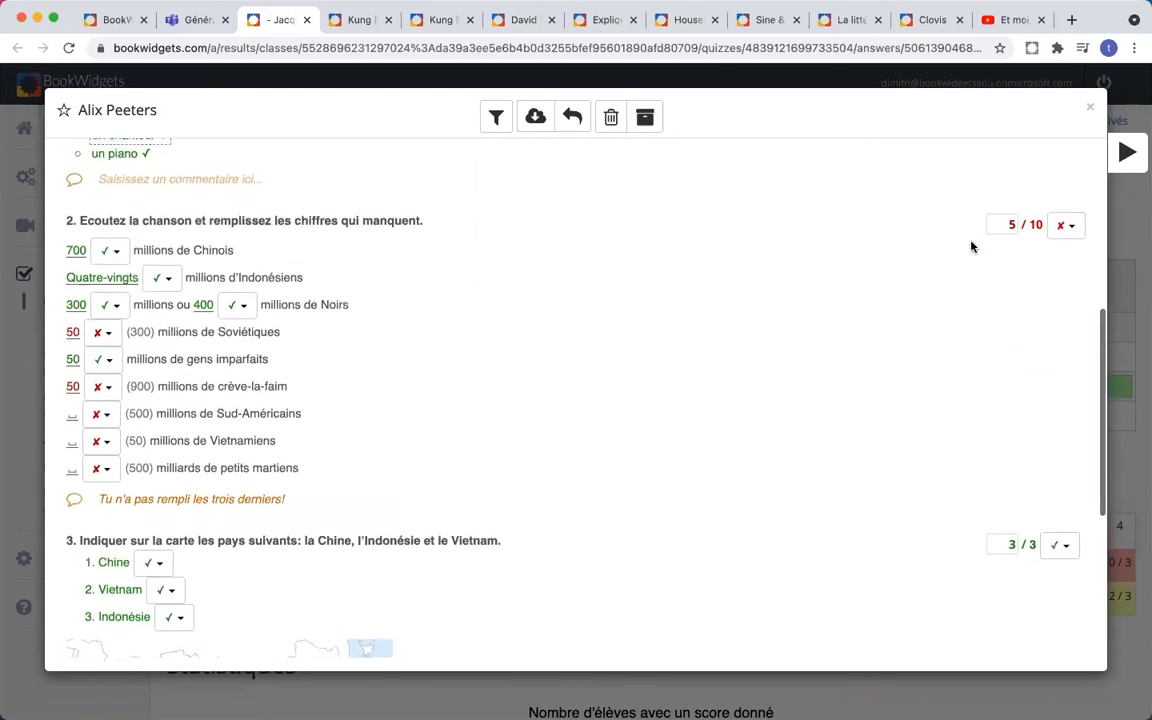
pyautogui.scroll(1, 971, 245)
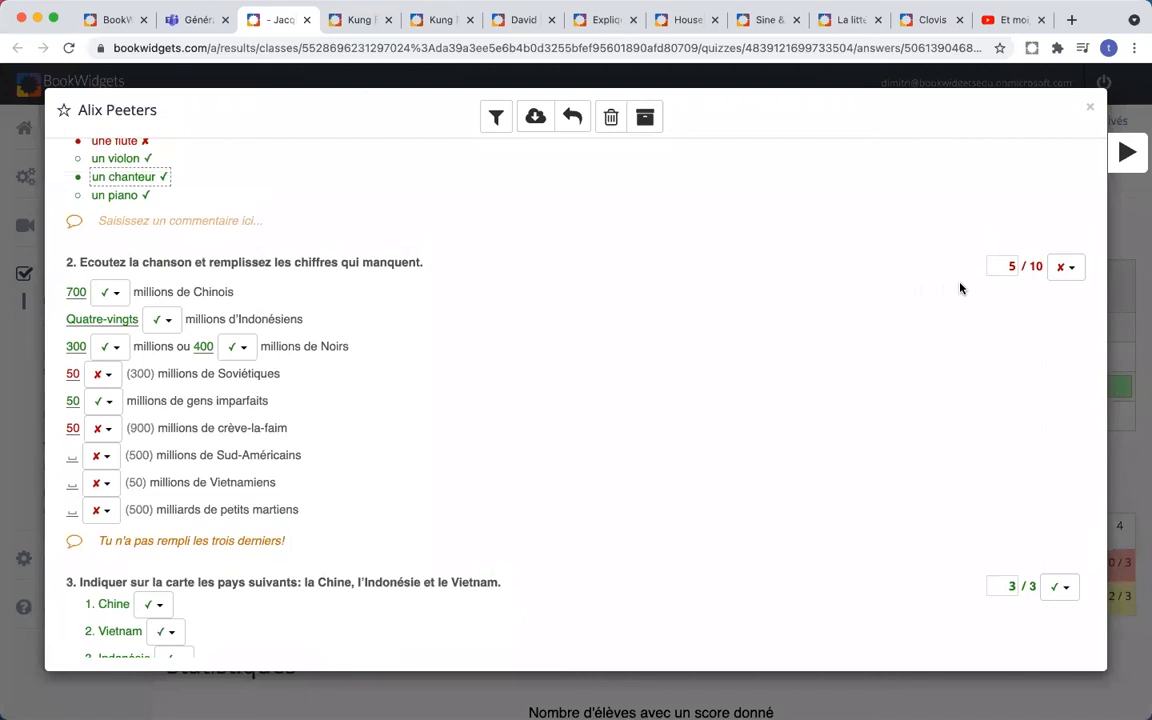
pyautogui.moveTo(1007, 265); pyautogui.dragTo(1016, 266)
pyautogui.write('6')
pyautogui.scroll(-5, 888, 302)
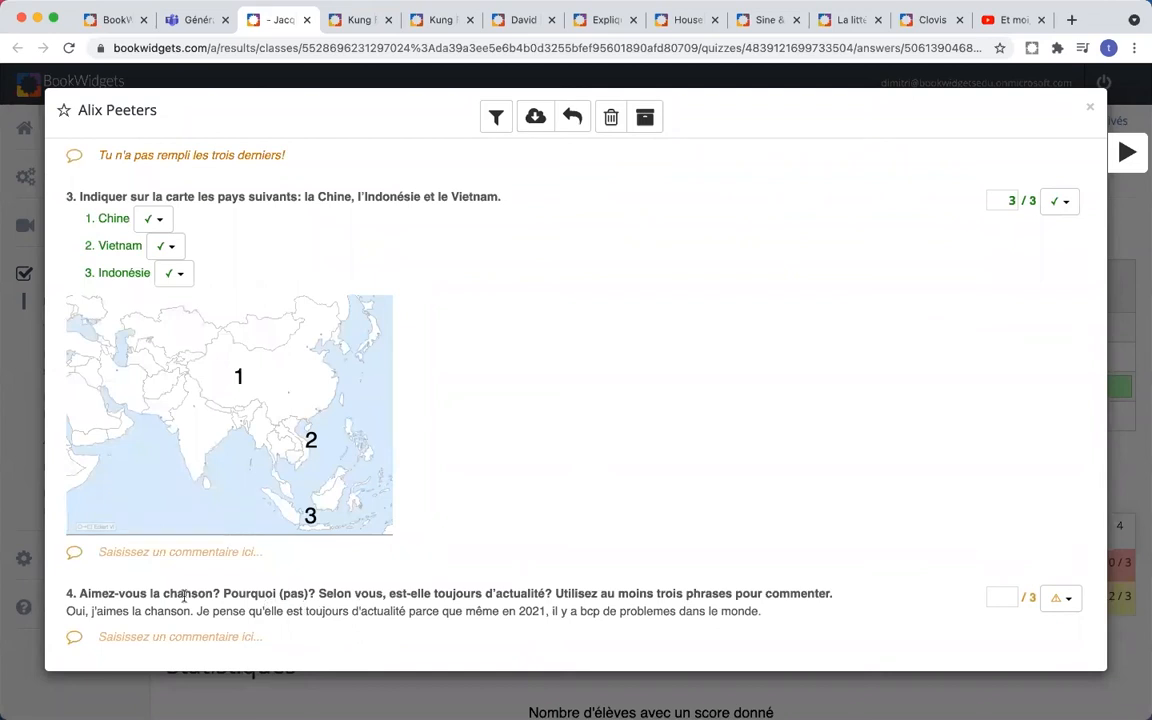
# - Attach corrections aime and beaucoup to the words aimes and bcp in question 4's answer
pyautogui.doubleClick(110, 611)
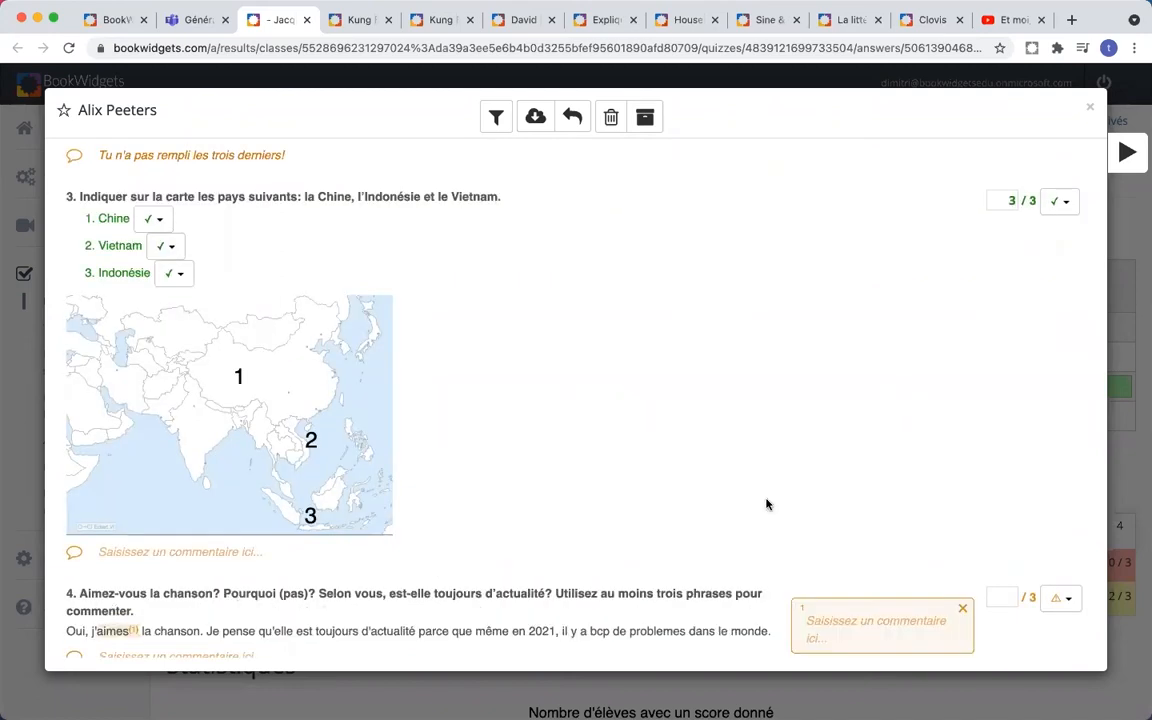
pyautogui.scroll(-1, 828, 488)
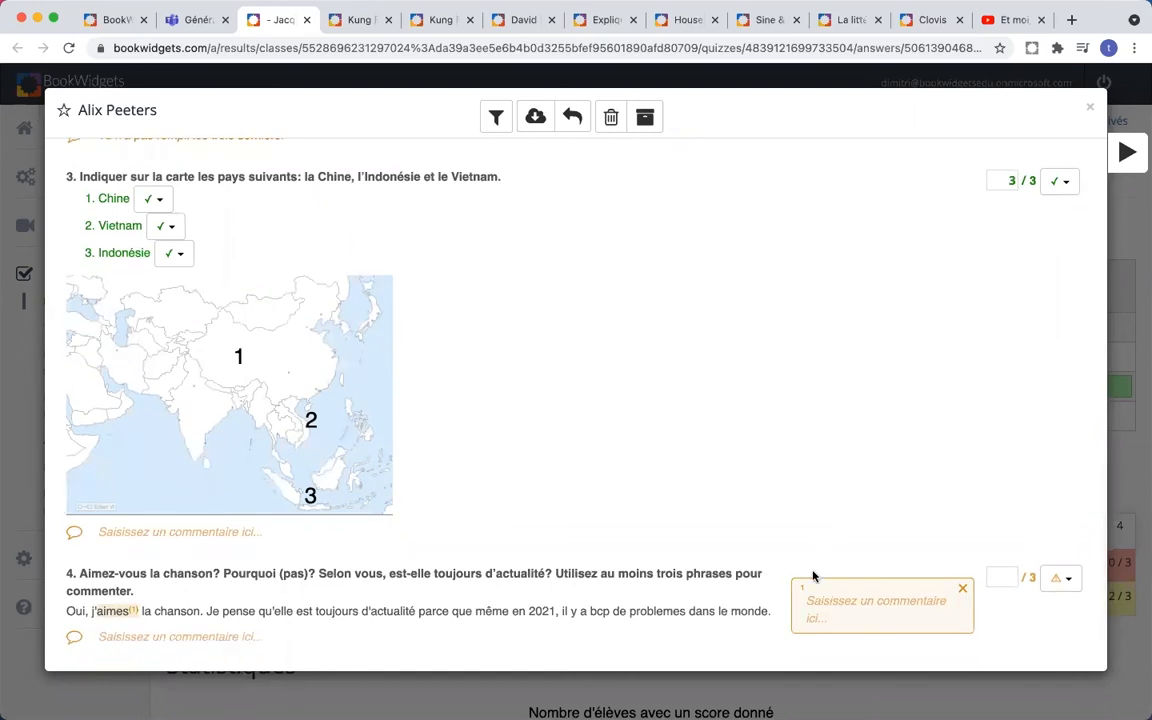
pyautogui.click(826, 605)
pyautogui.write('aime')
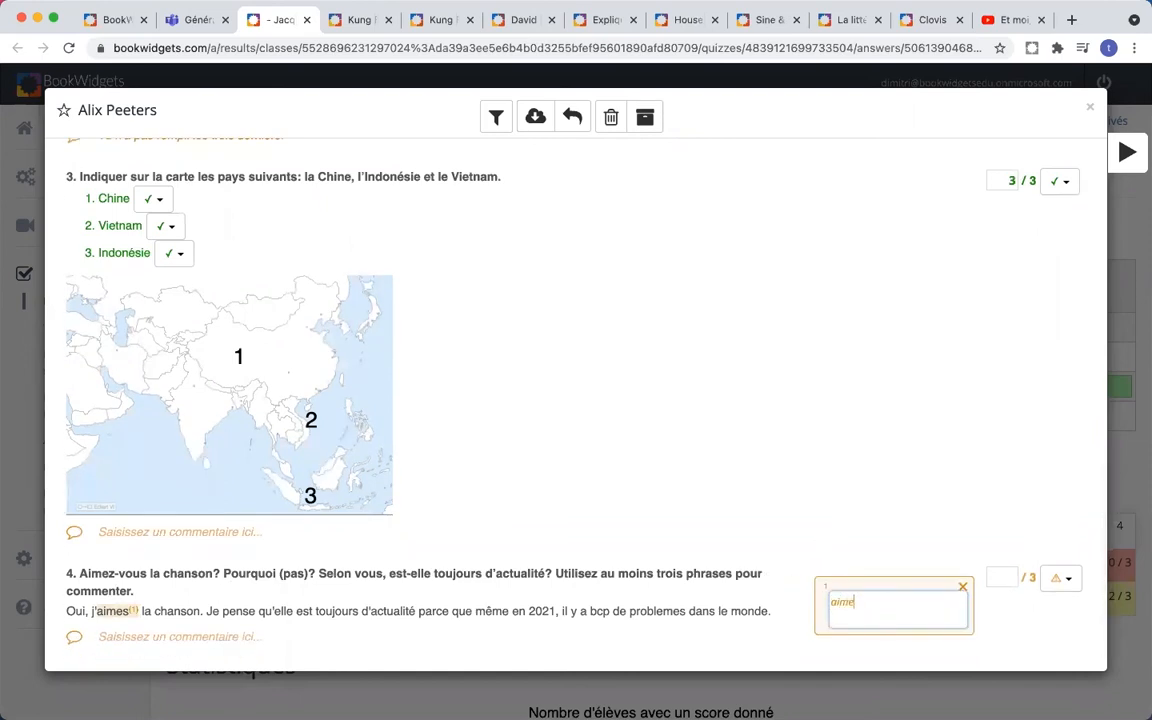
pyautogui.click(886, 525)
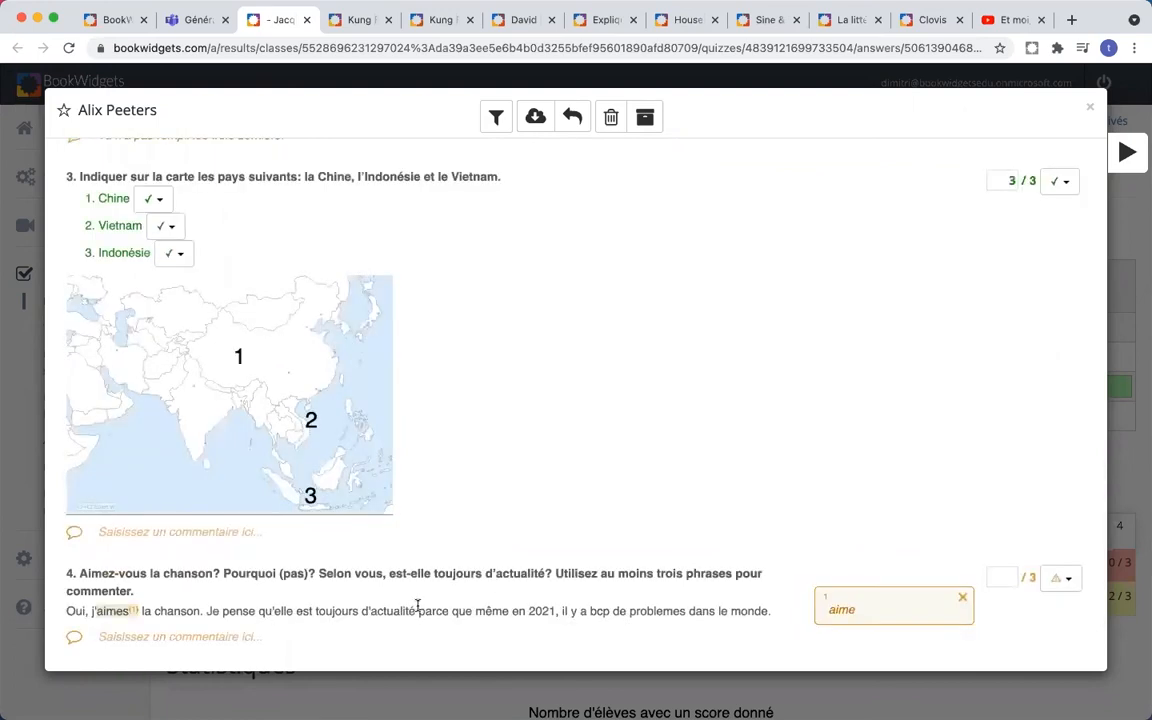
pyautogui.click(597, 611)
pyautogui.scroll(-1, 815, 465)
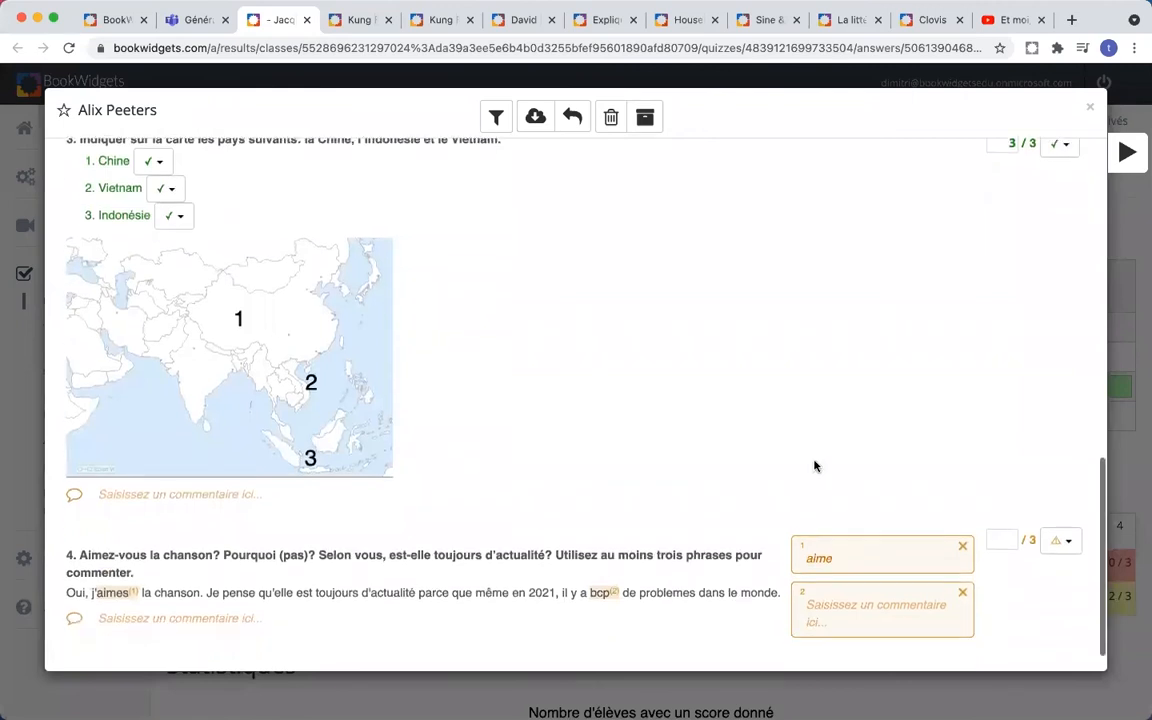
pyautogui.click(822, 606)
pyautogui.write('beaucoup')
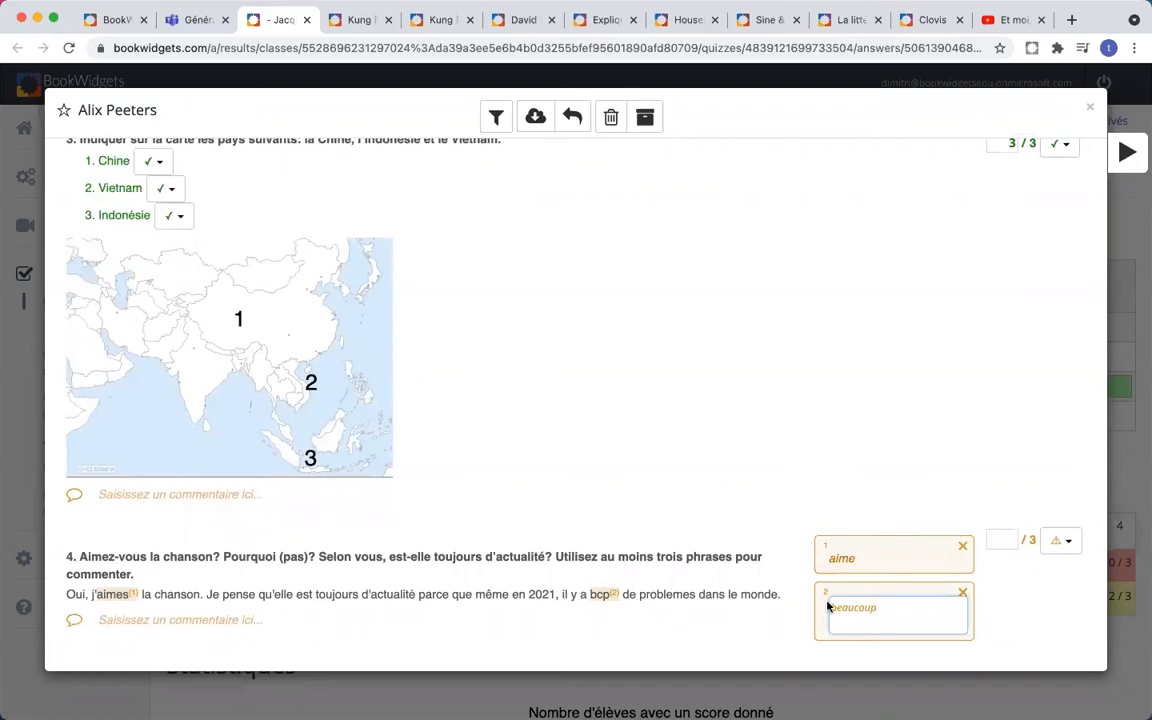
pyautogui.click(948, 472)
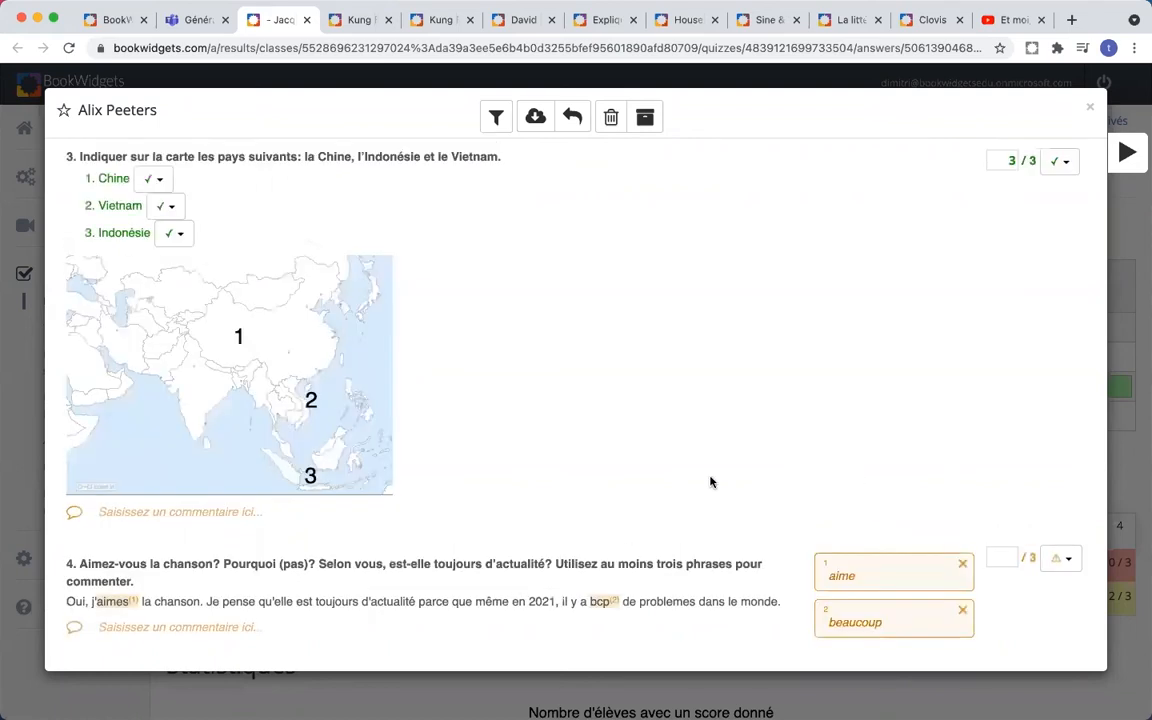
# - Attach the correction comment accent! to the word problemes
pyautogui.doubleClick(662, 603)
pyautogui.scroll(-1, 840, 620)
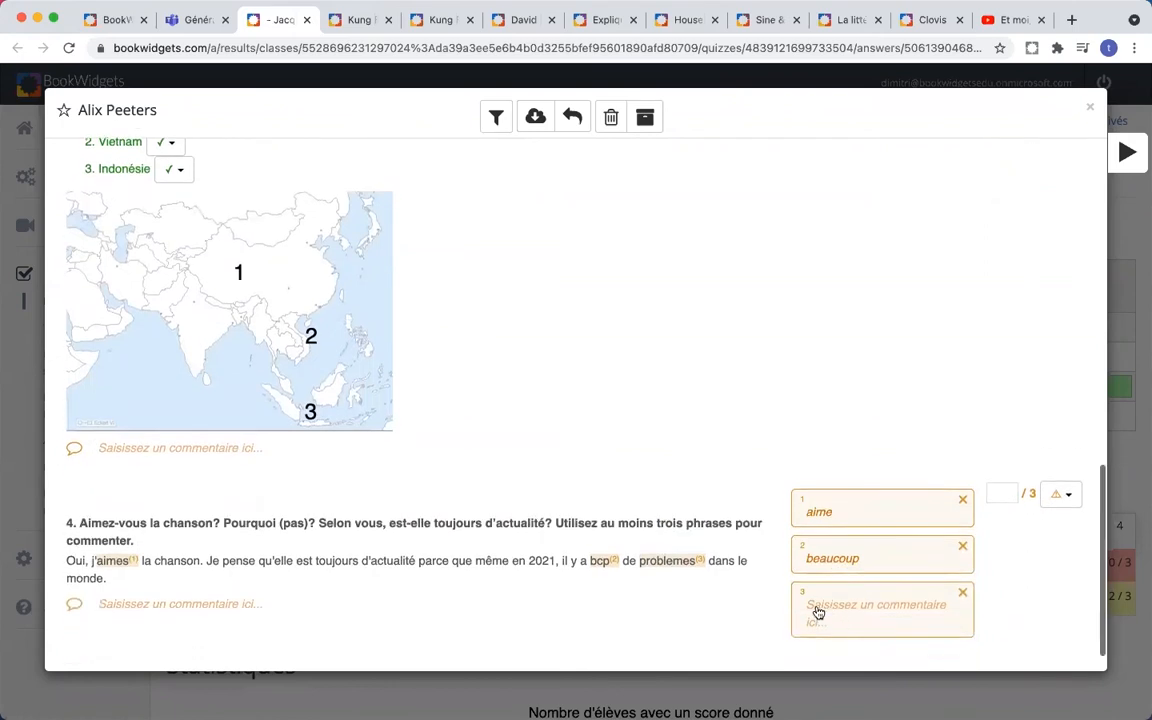
pyautogui.click(818, 607)
pyautogui.write('accent!')
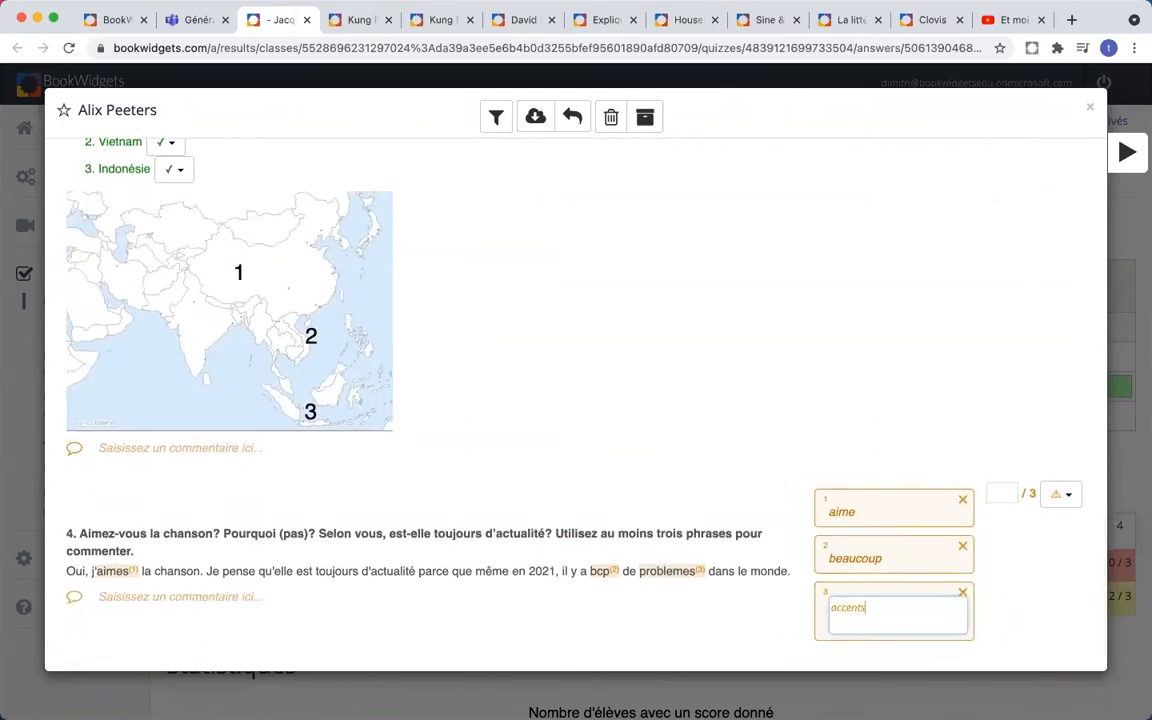
pyautogui.click(815, 424)
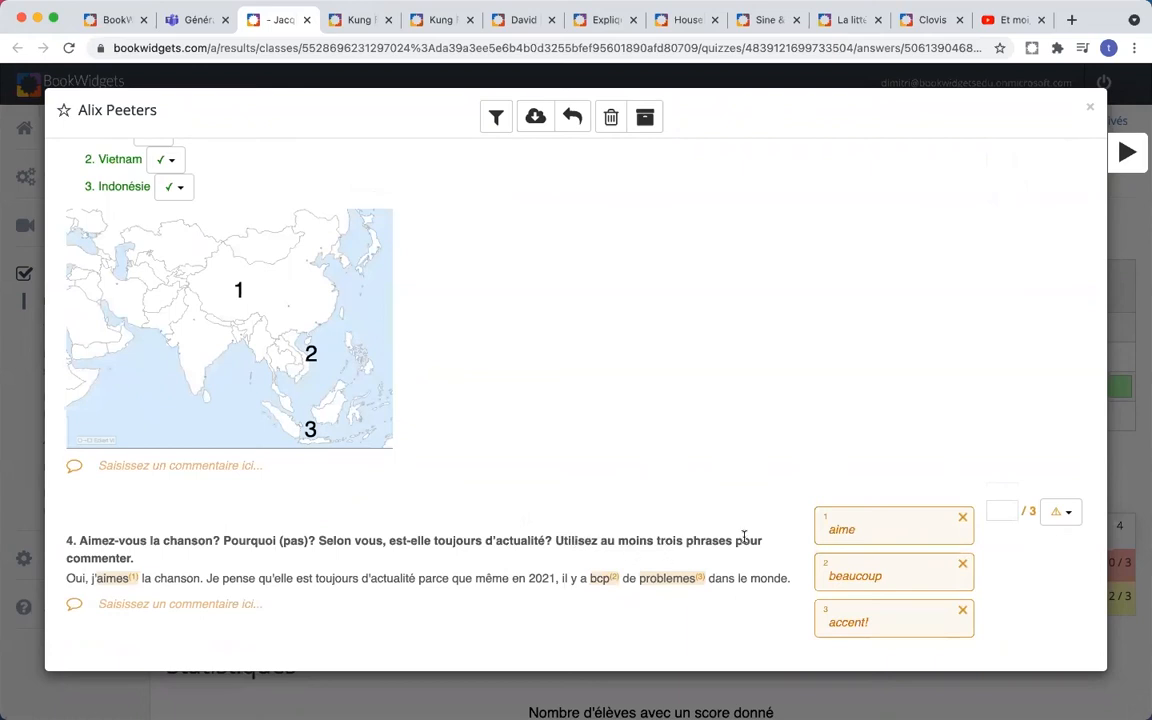
# - Set question 4's score to 1.5 out of 3
pyautogui.click(1005, 512)
pyautogui.write('1.5')
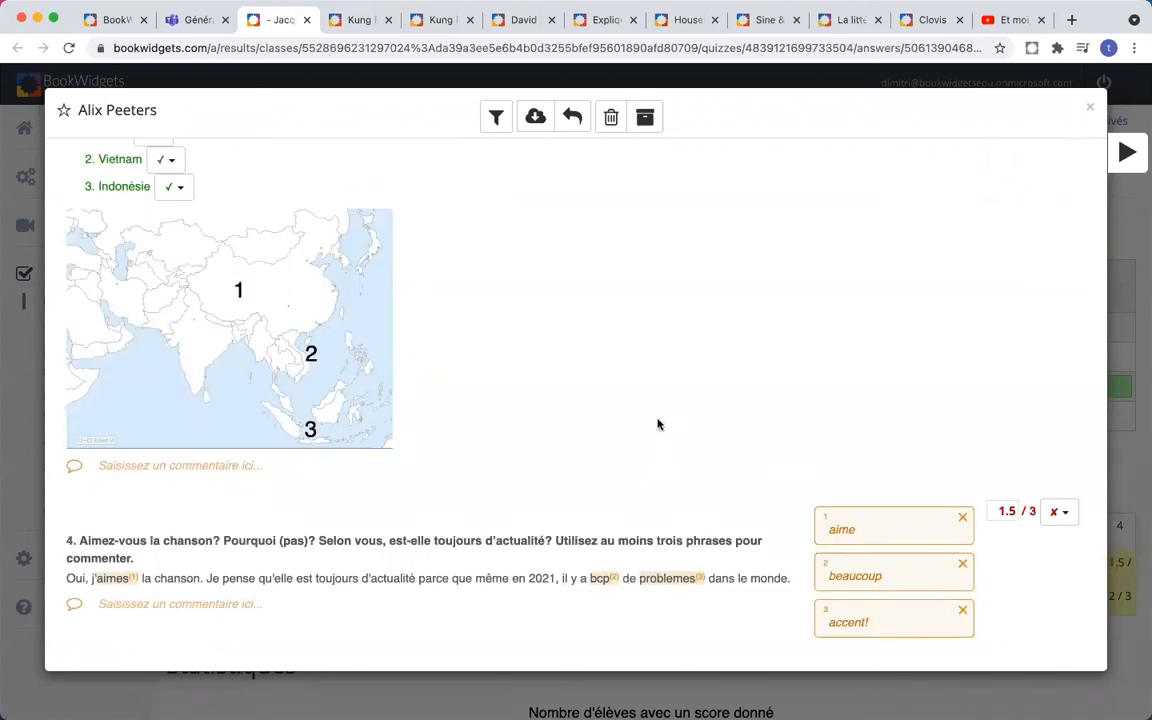
pyautogui.scroll(20, 658, 424)
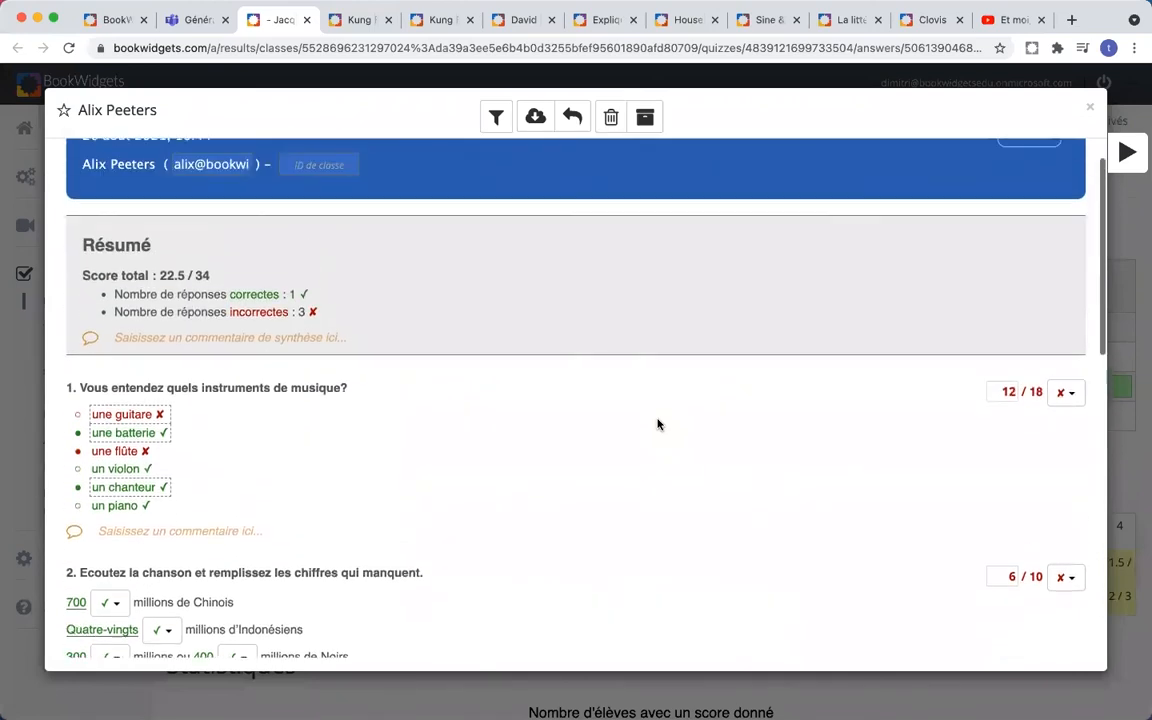
# - Close the graded answer sheet and open L'Europe 2e results under (Pas de cours) › (Pas de classe)
pyautogui.scroll(1, 658, 424)
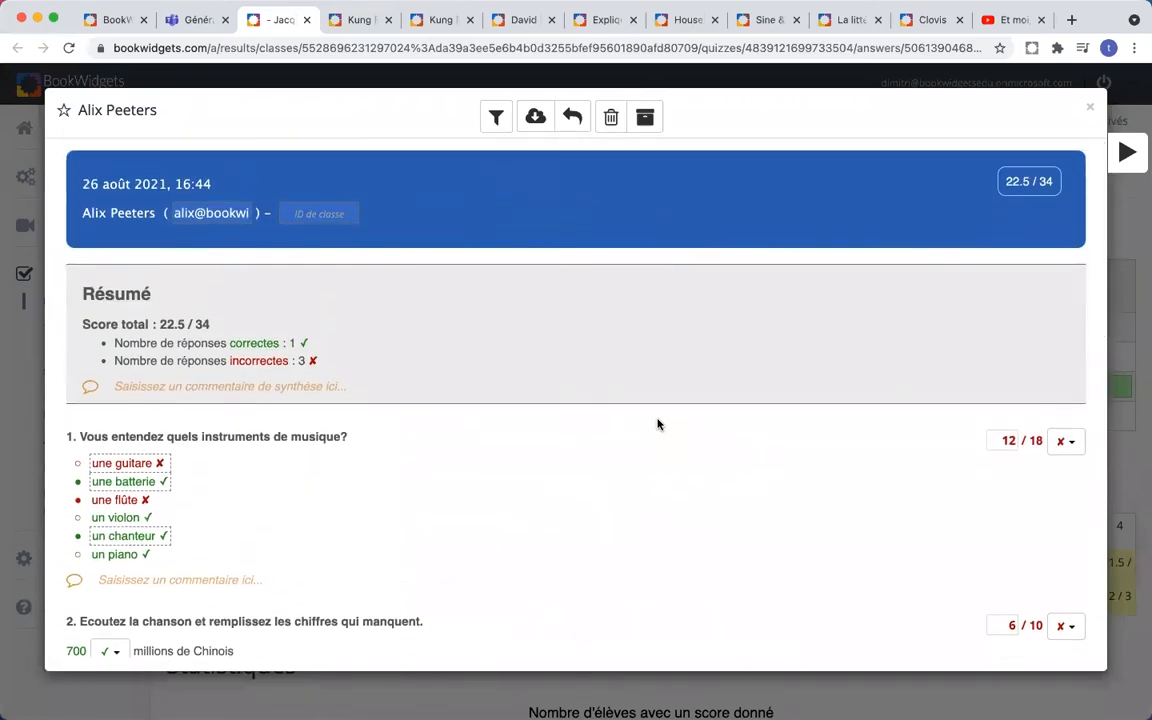
pyautogui.click(1090, 110)
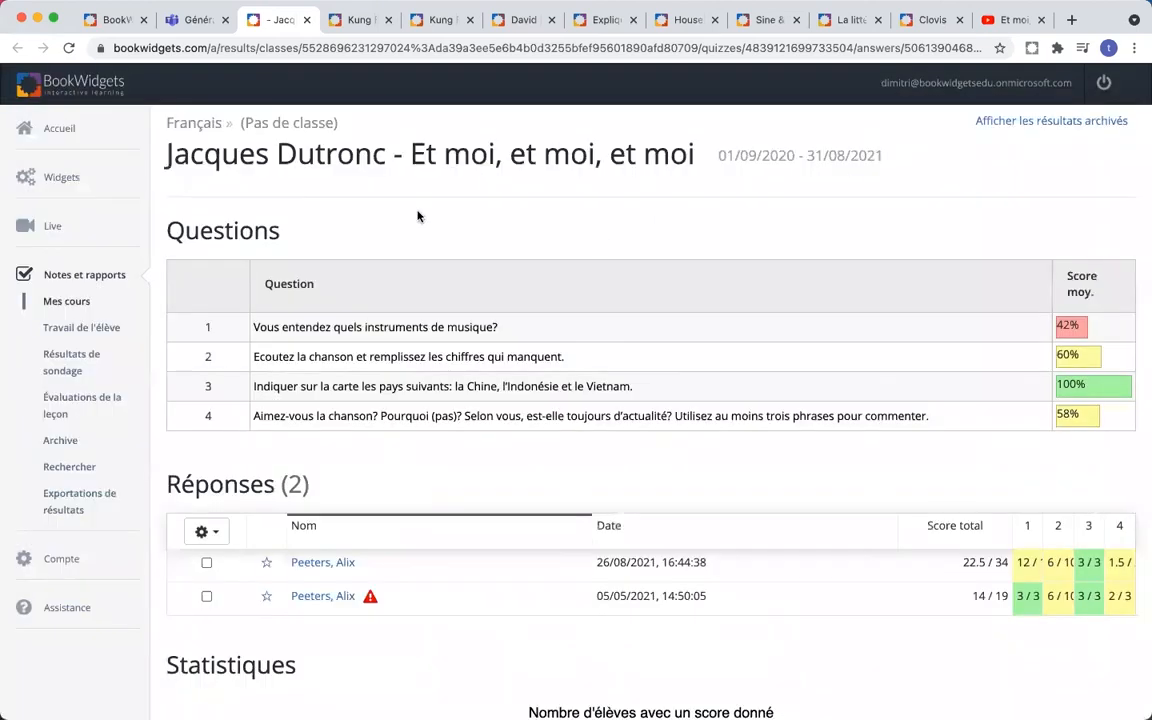
pyautogui.click(90, 284)
pyautogui.click(247, 243)
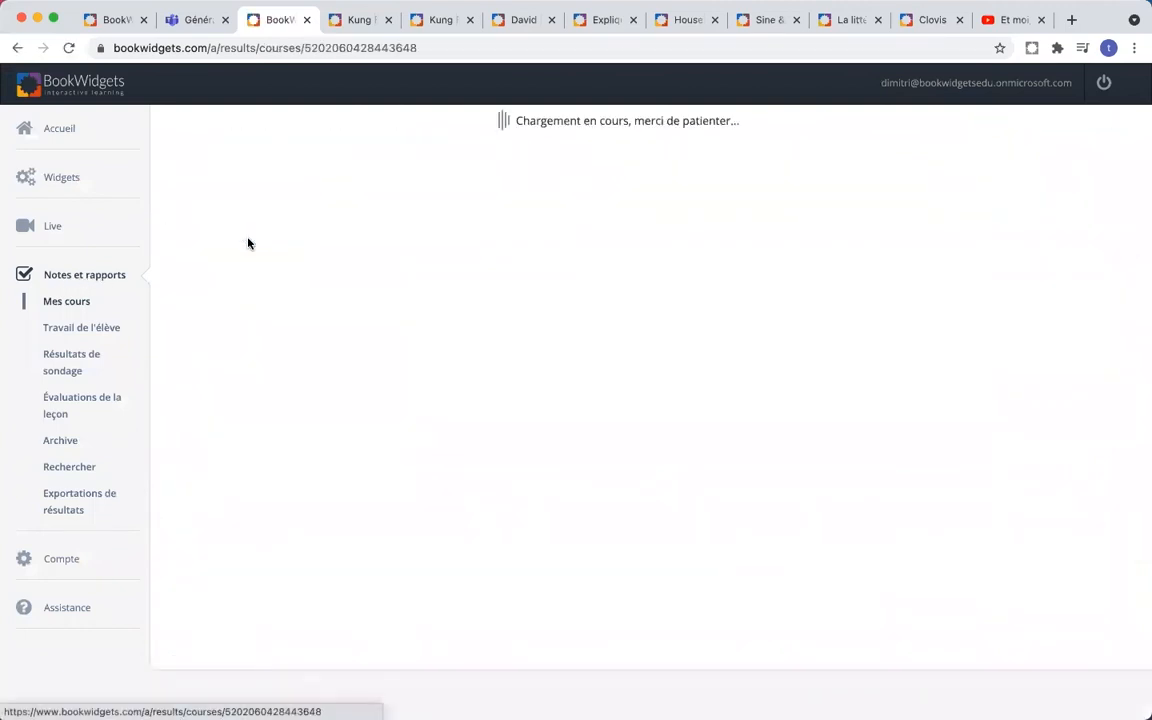
pyautogui.click(289, 266)
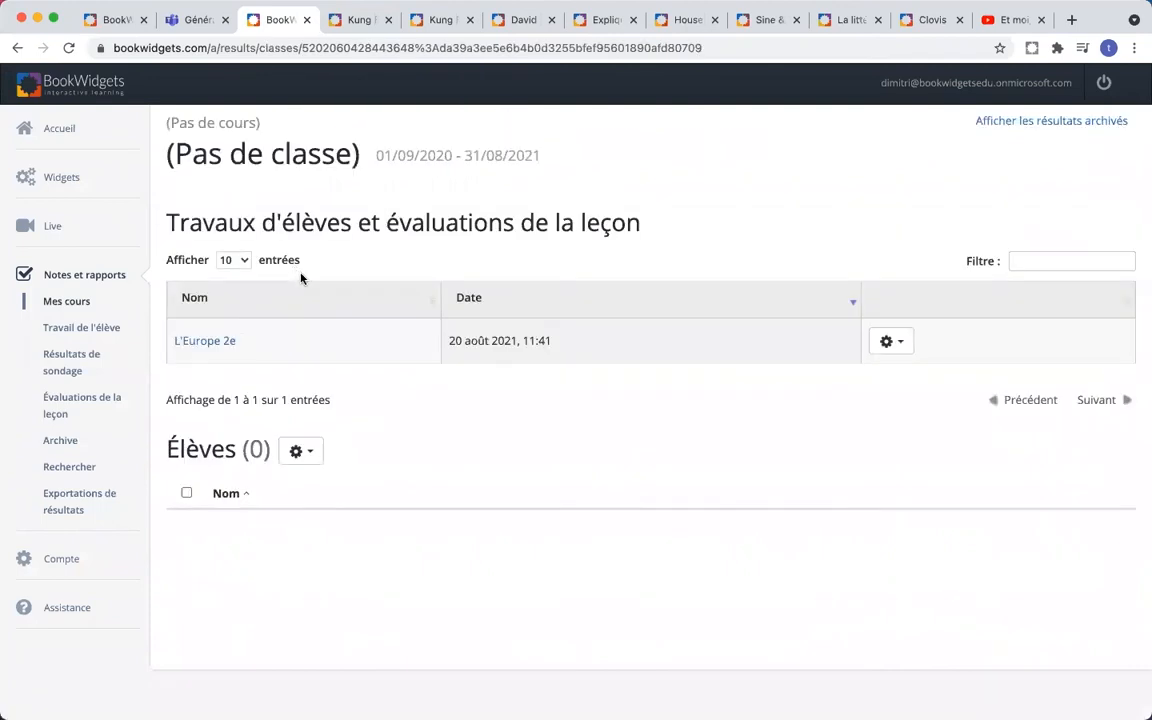
pyautogui.click(205, 341)
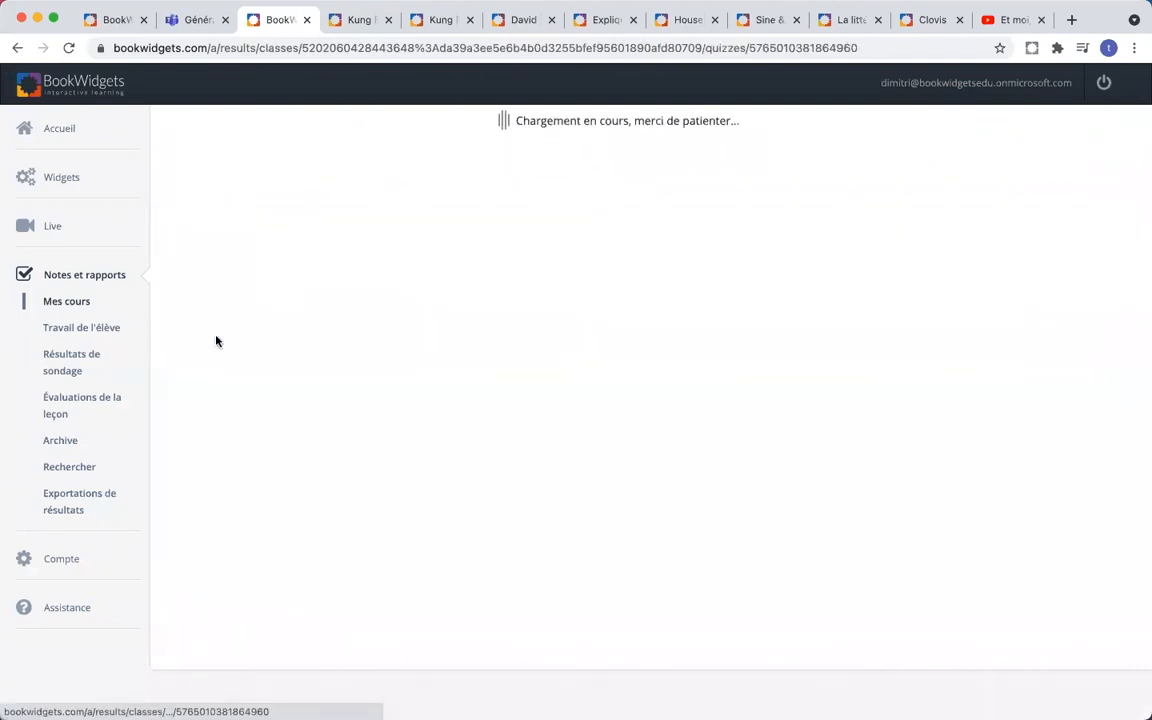
pyautogui.scroll(-2, 618, 272)
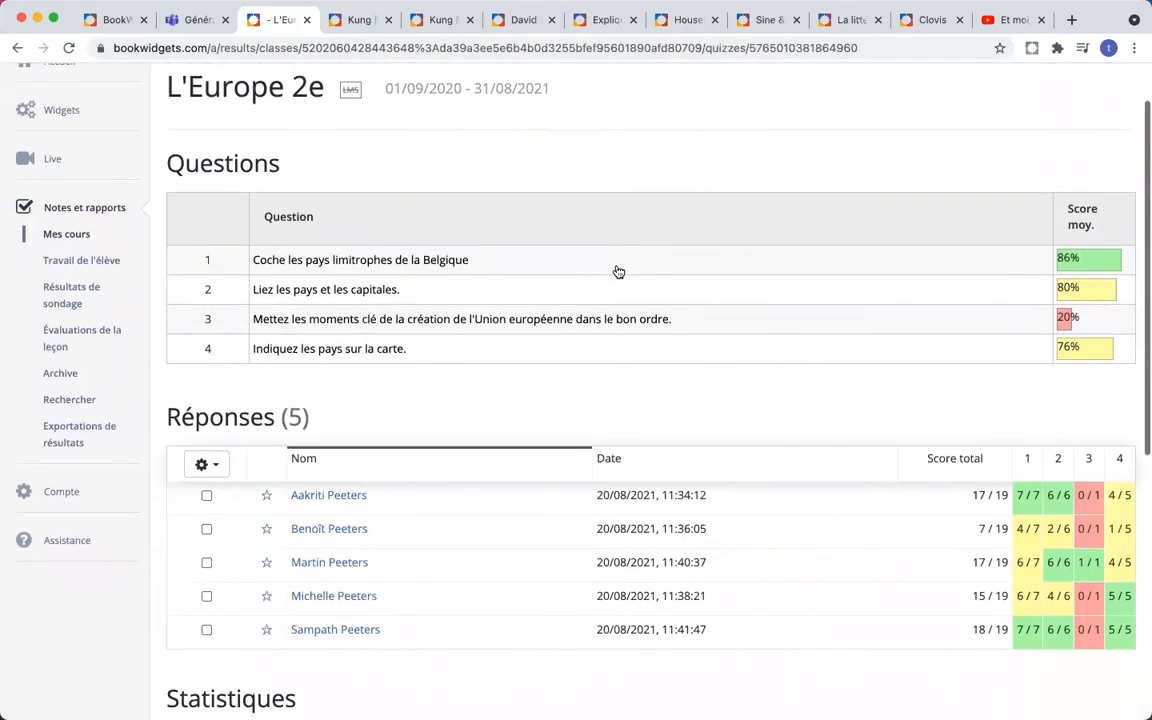
pyautogui.scroll(-1, 618, 272)
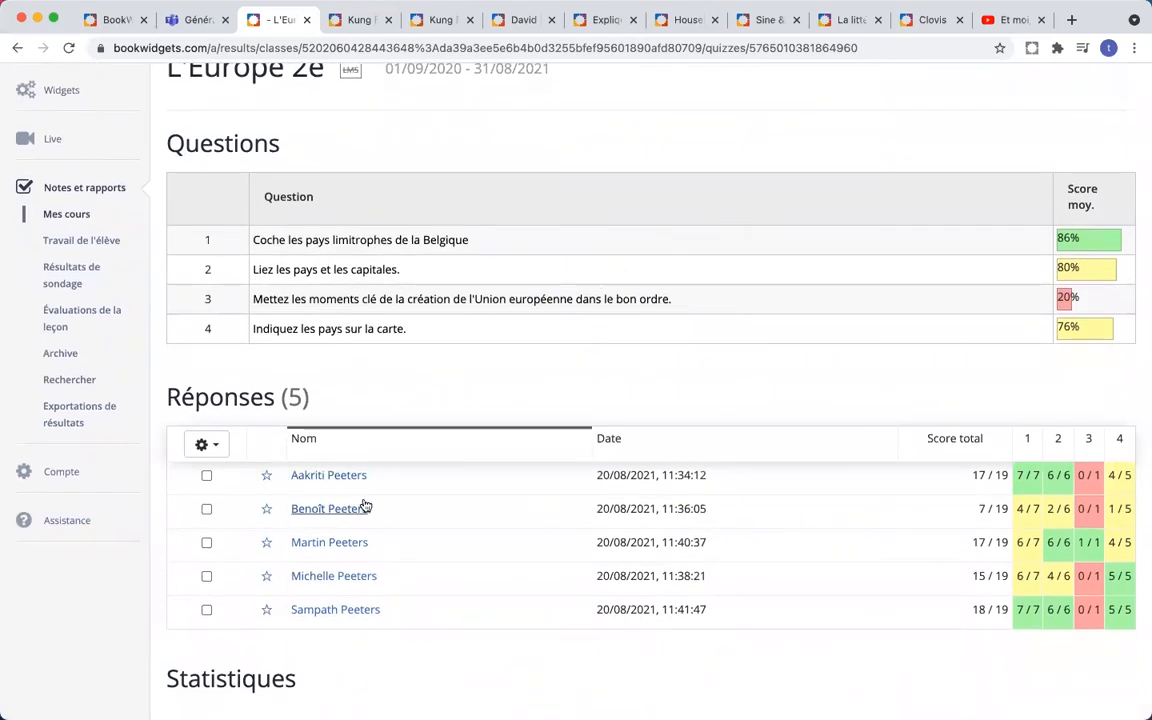
pyautogui.scroll(3, 440, 381)
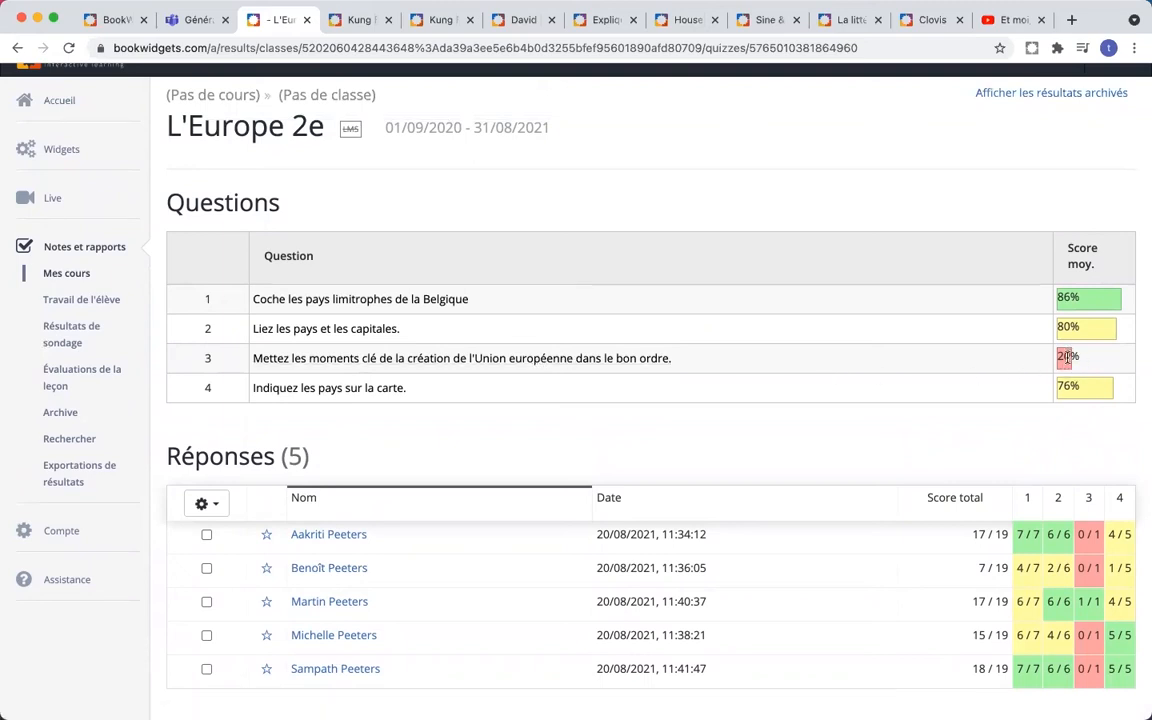
pyautogui.scroll(5, 1068, 357)
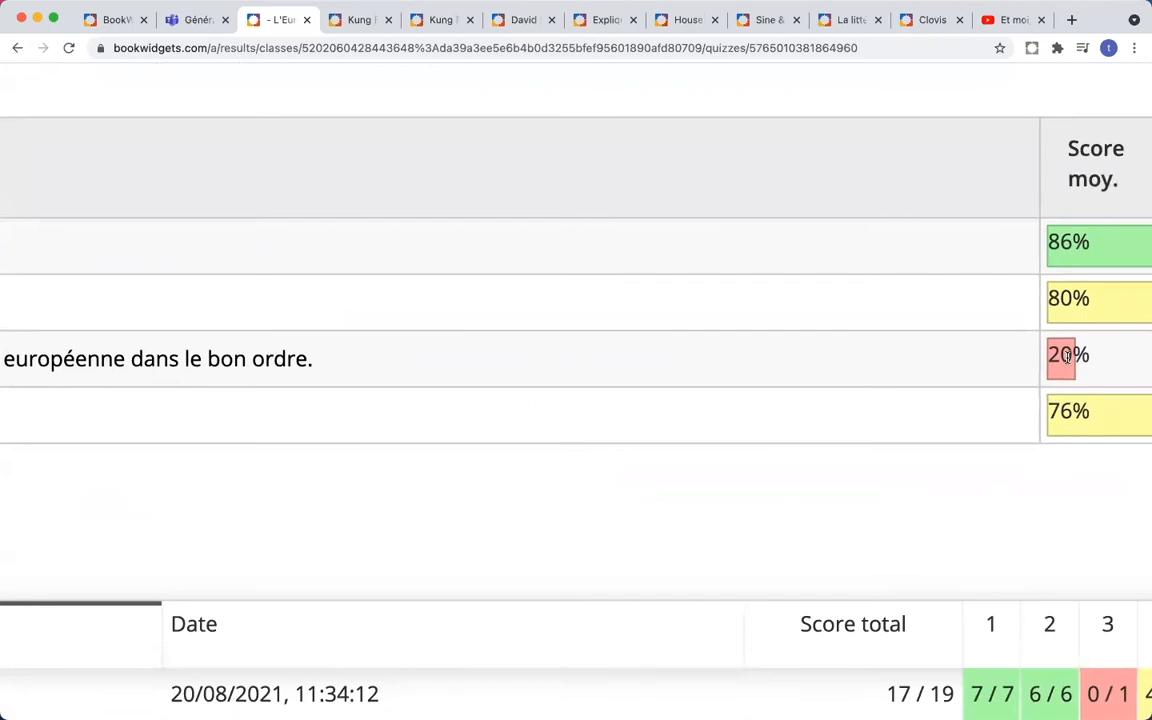
pyautogui.scroll(-5, 1068, 357)
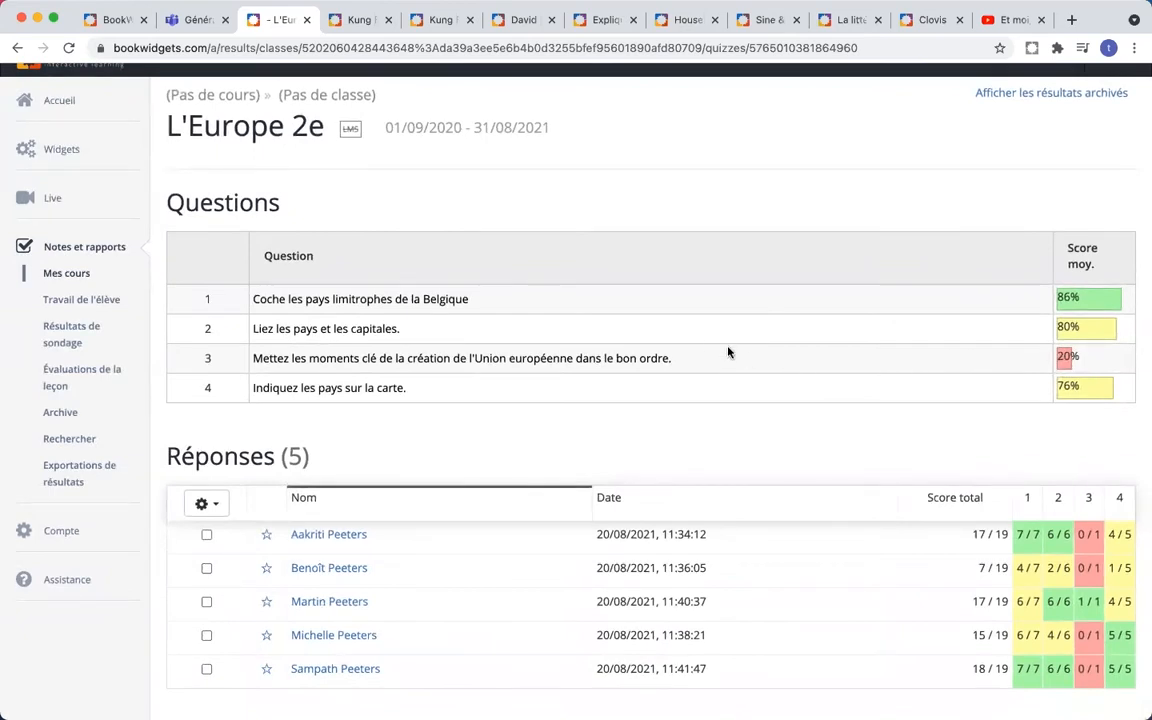
pyautogui.scroll(-2, 717, 347)
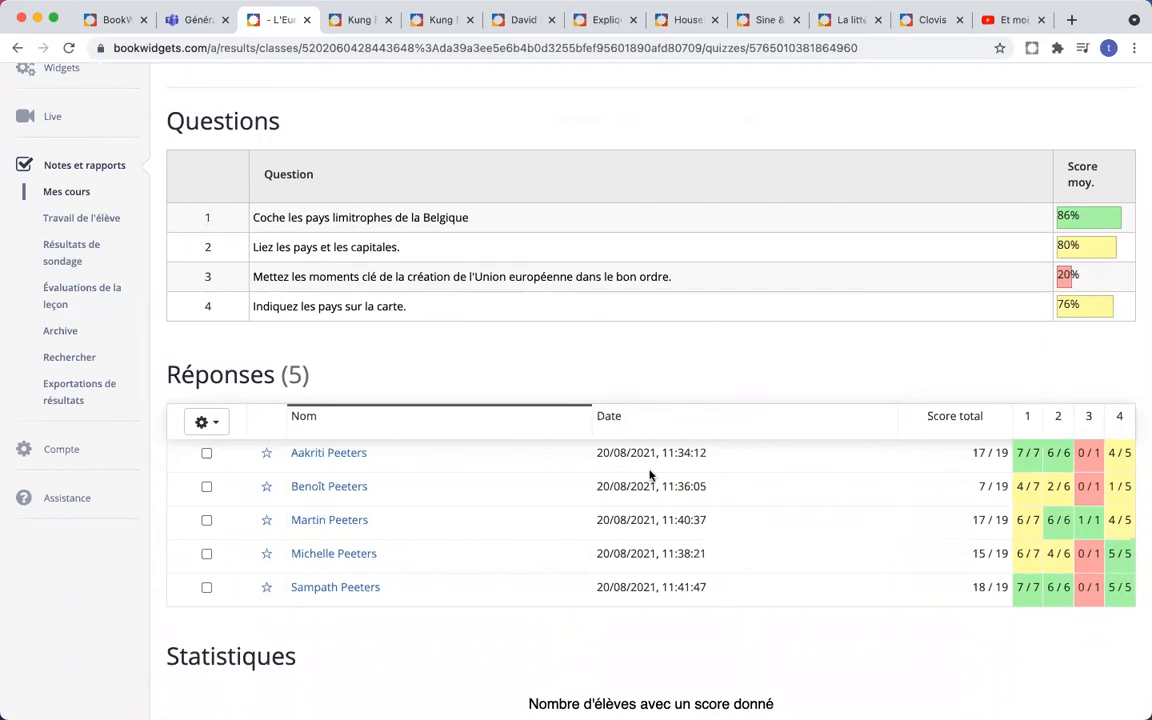
pyautogui.scroll(-1, 745, 440)
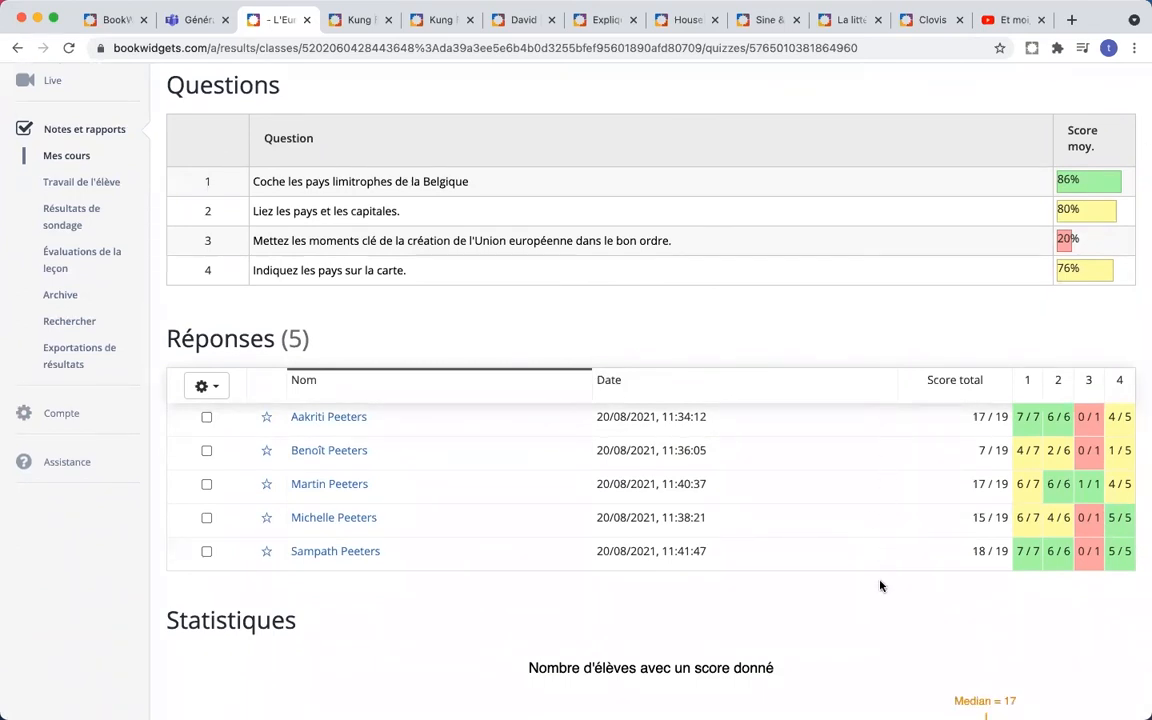
pyautogui.click(324, 452)
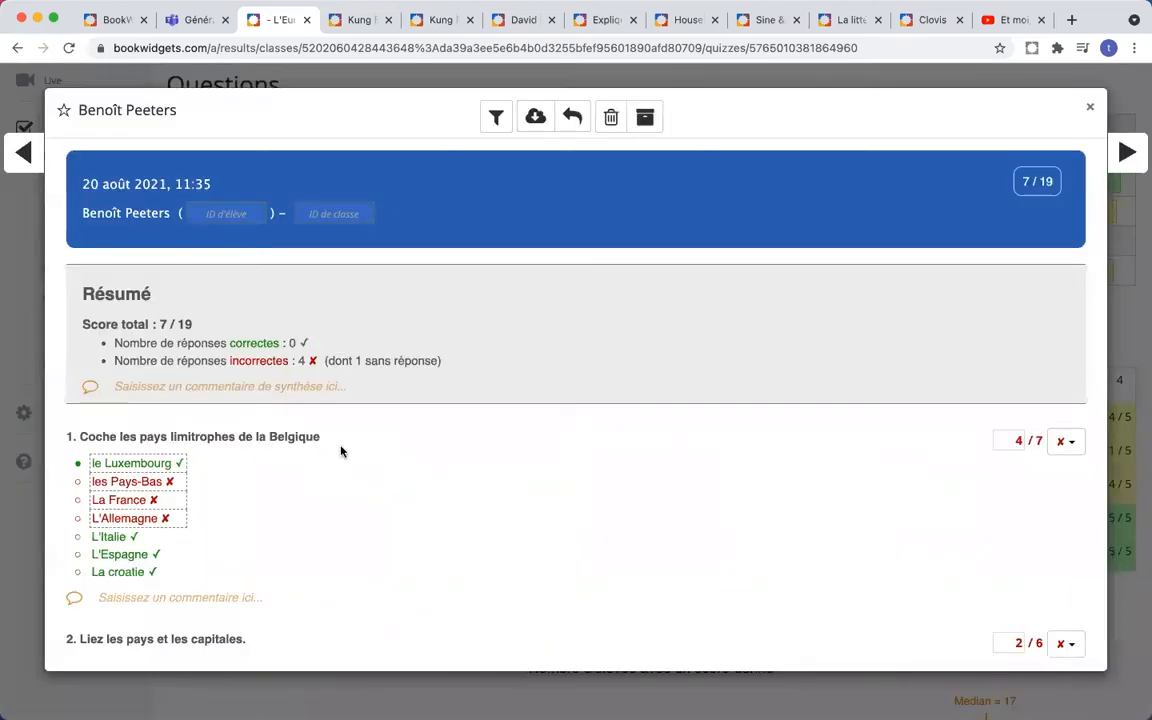
pyautogui.scroll(-9, 537, 375)
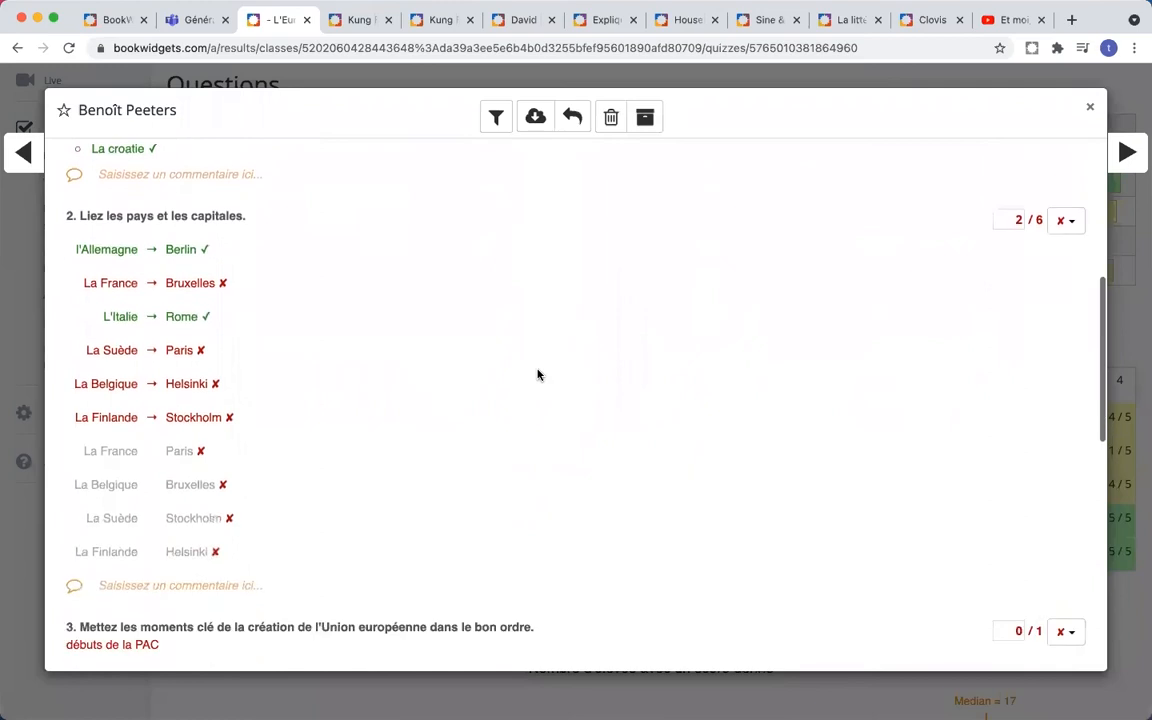
pyautogui.scroll(-2, 537, 375)
pyautogui.scroll(12, 537, 375)
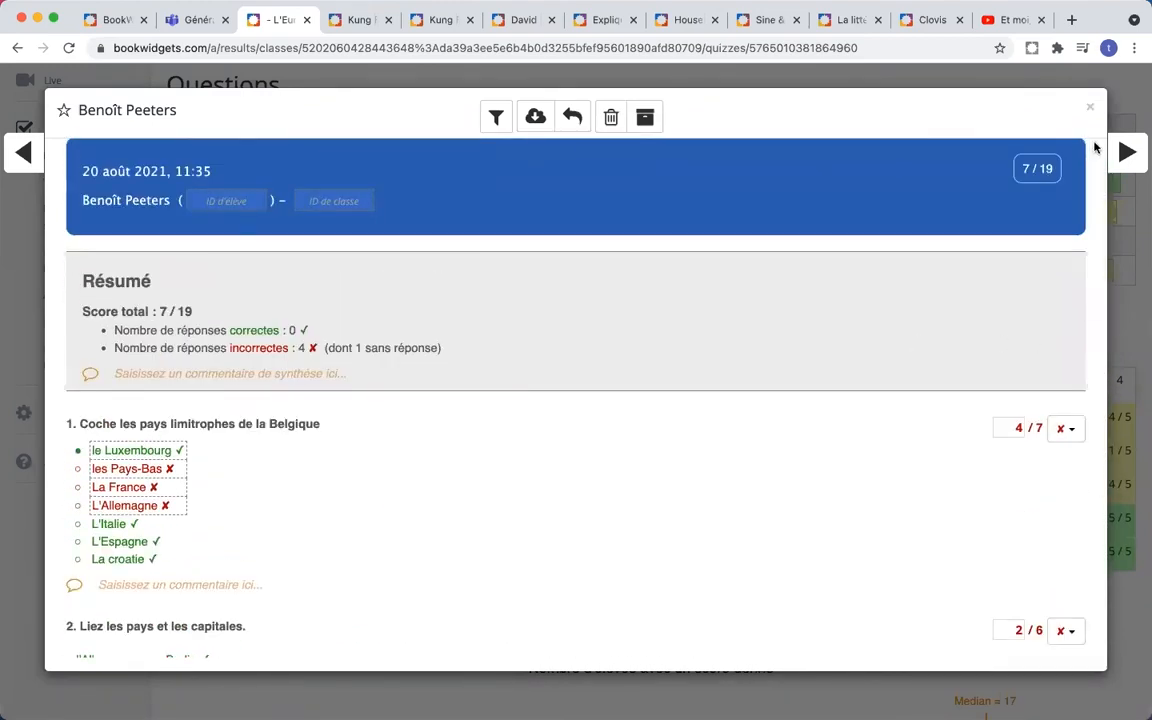
pyautogui.click(1090, 108)
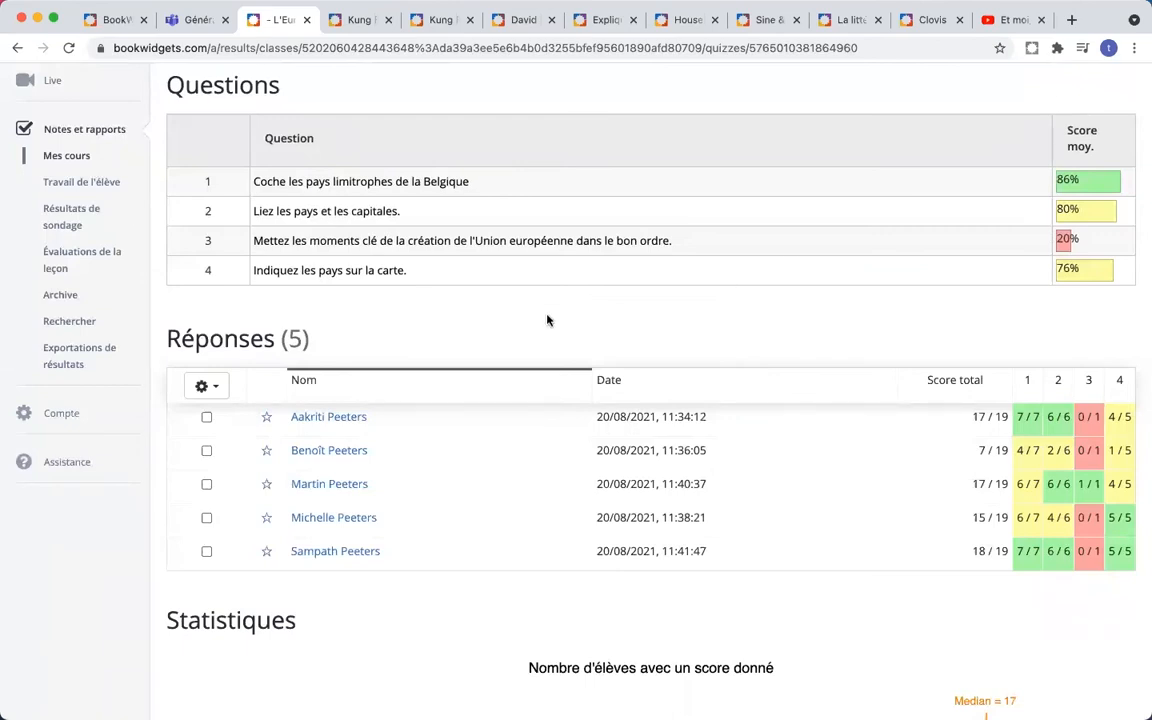
pyautogui.scroll(1, 503, 323)
pyautogui.scroll(3, 503, 323)
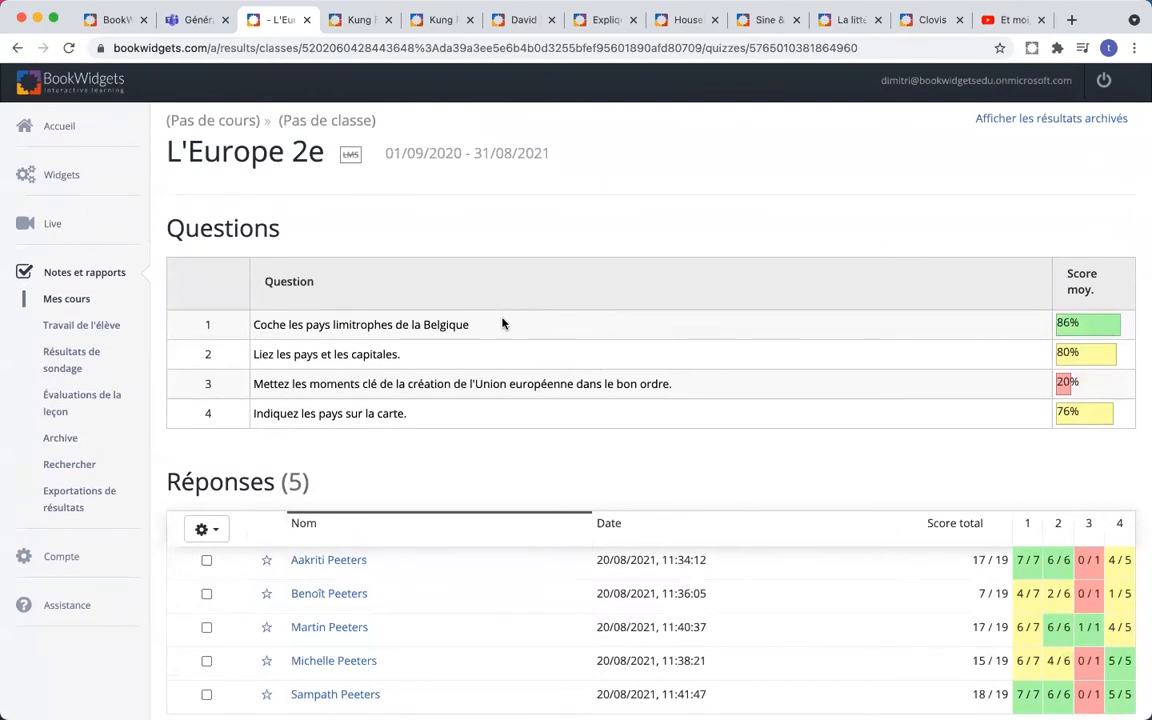
# - Browse every student's answers to question 1, Coche les pays limitrophes de la Belgique
pyautogui.click(416, 326)
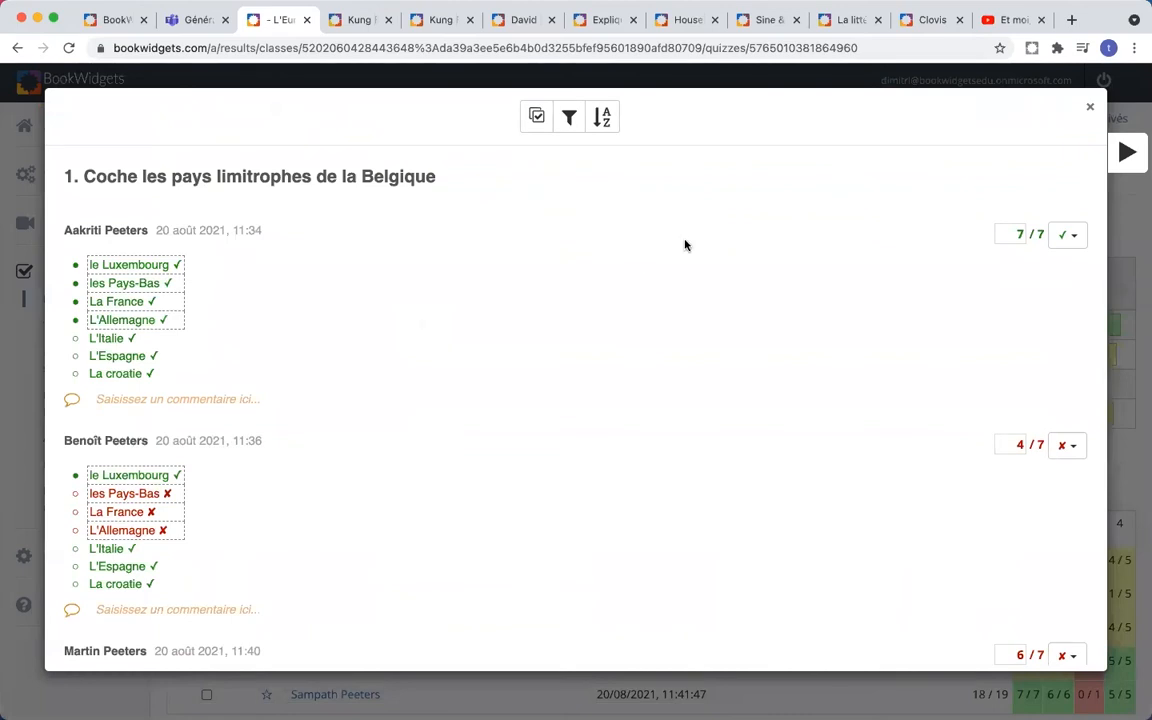
pyautogui.click(1090, 108)
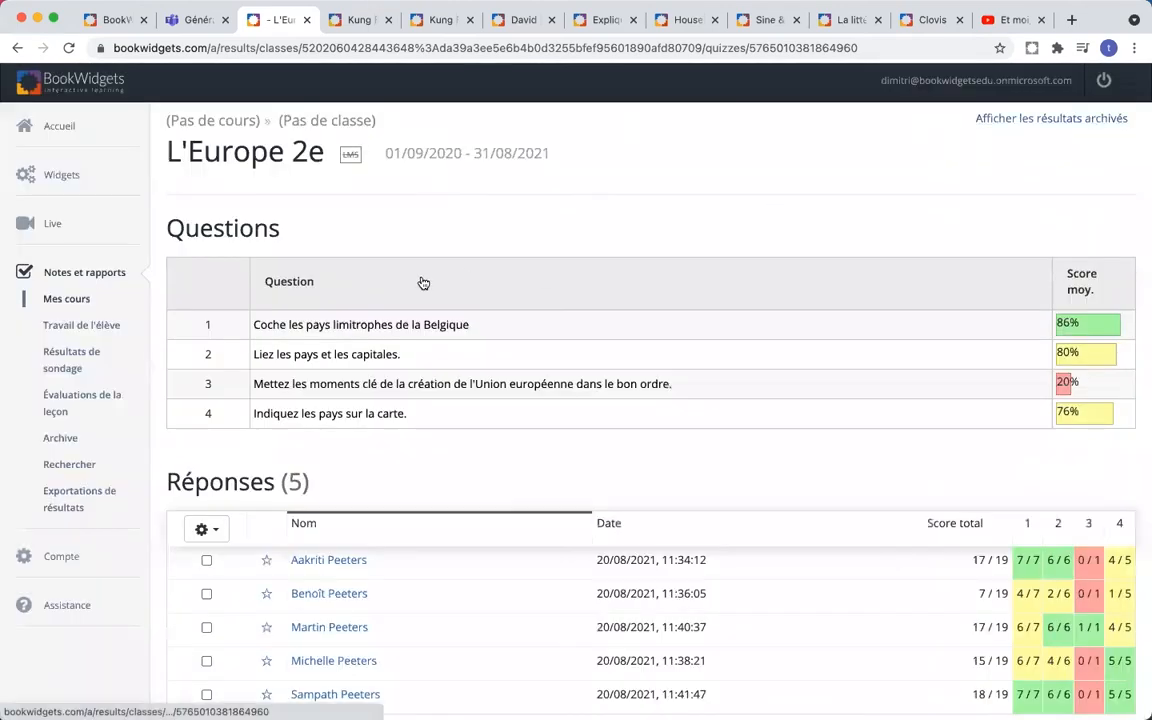
pyautogui.click(384, 327)
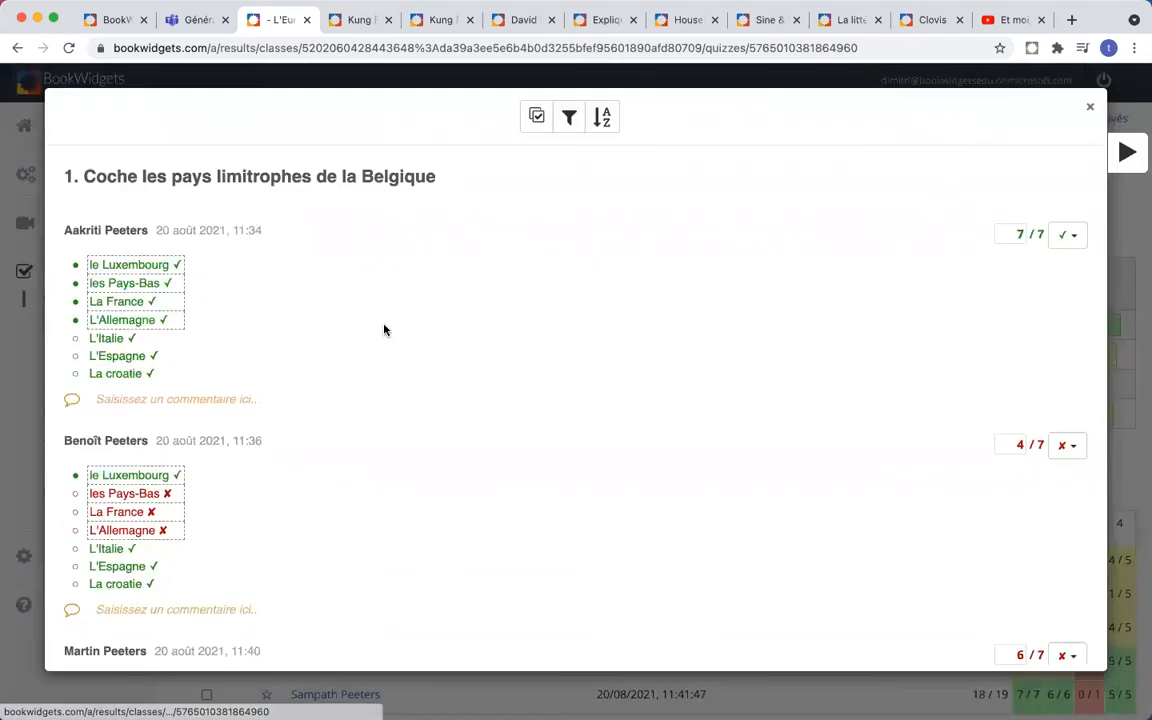
pyautogui.scroll(-8, 463, 287)
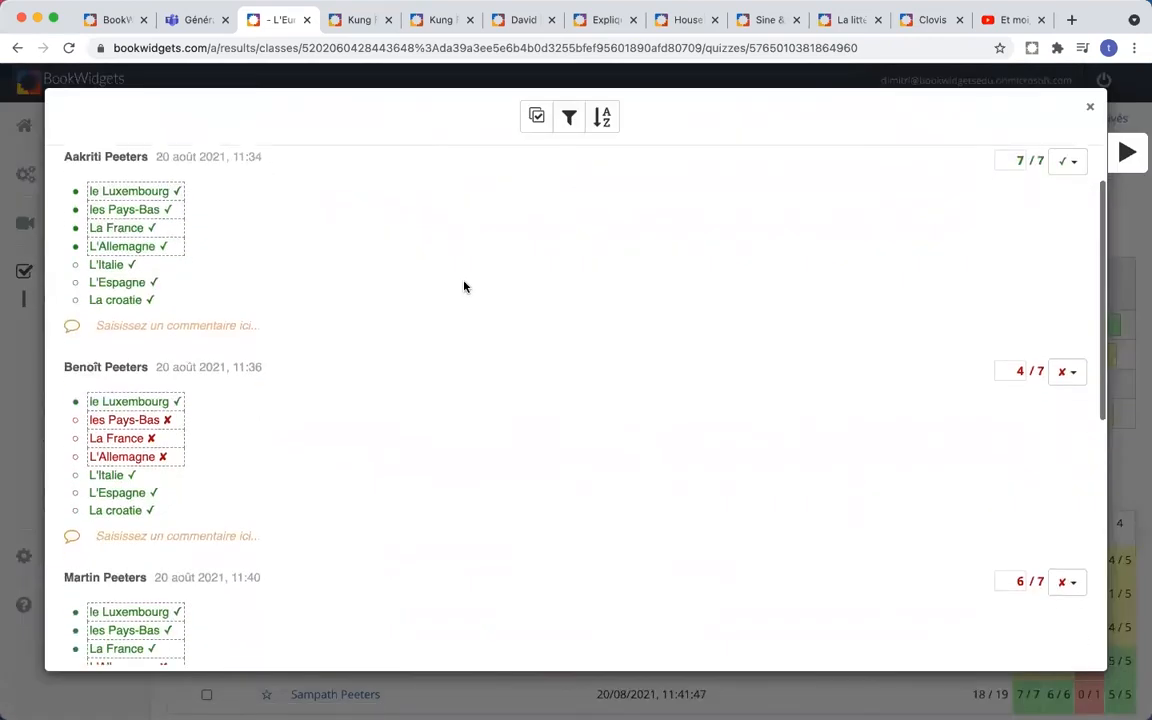
pyautogui.scroll(-4, 463, 287)
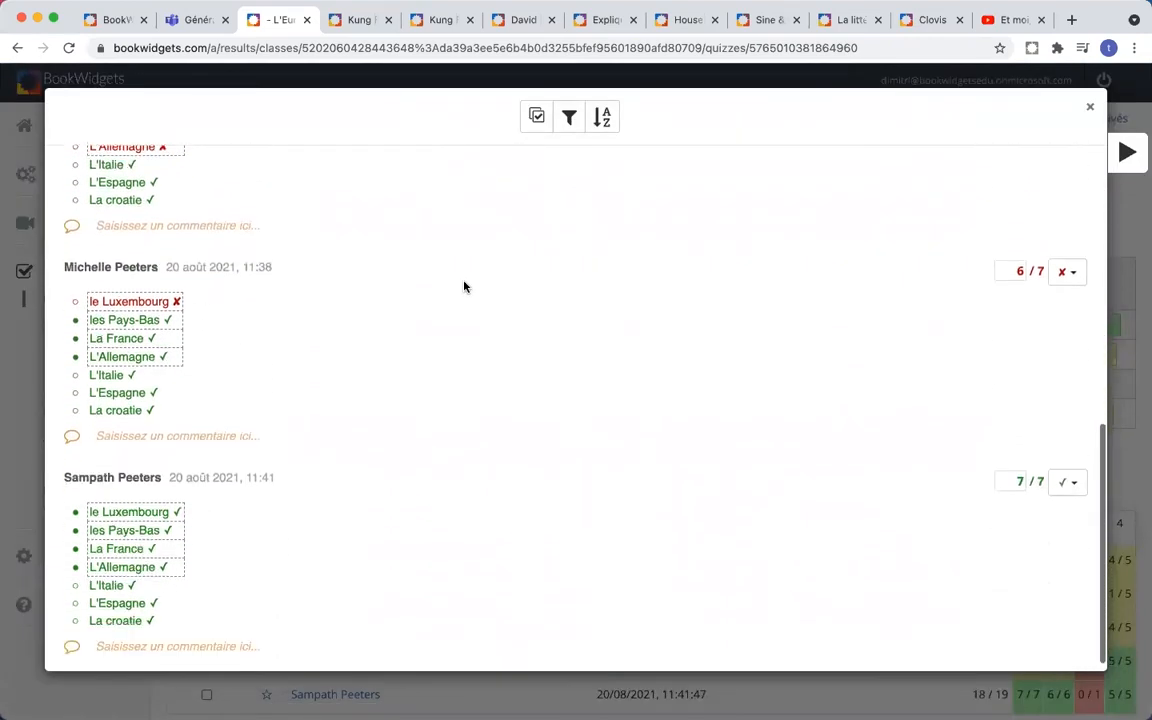
pyautogui.scroll(12, 463, 287)
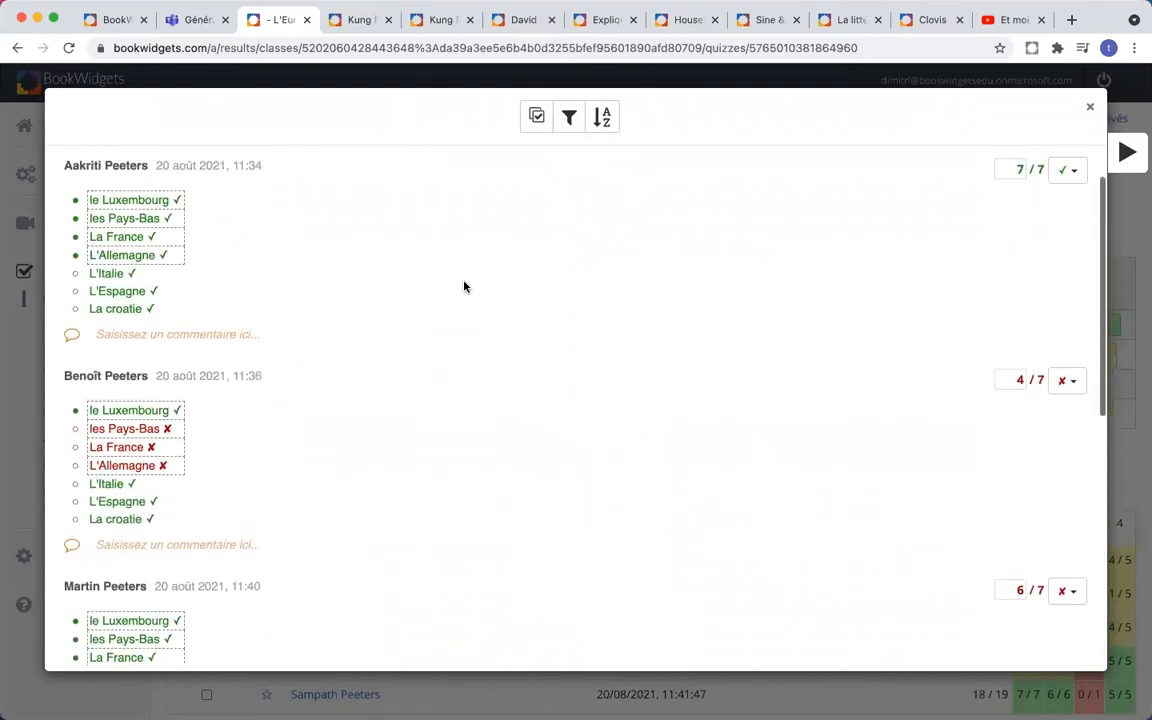
# - Hide fully correct answers and group identical answers together
pyautogui.click(570, 119)
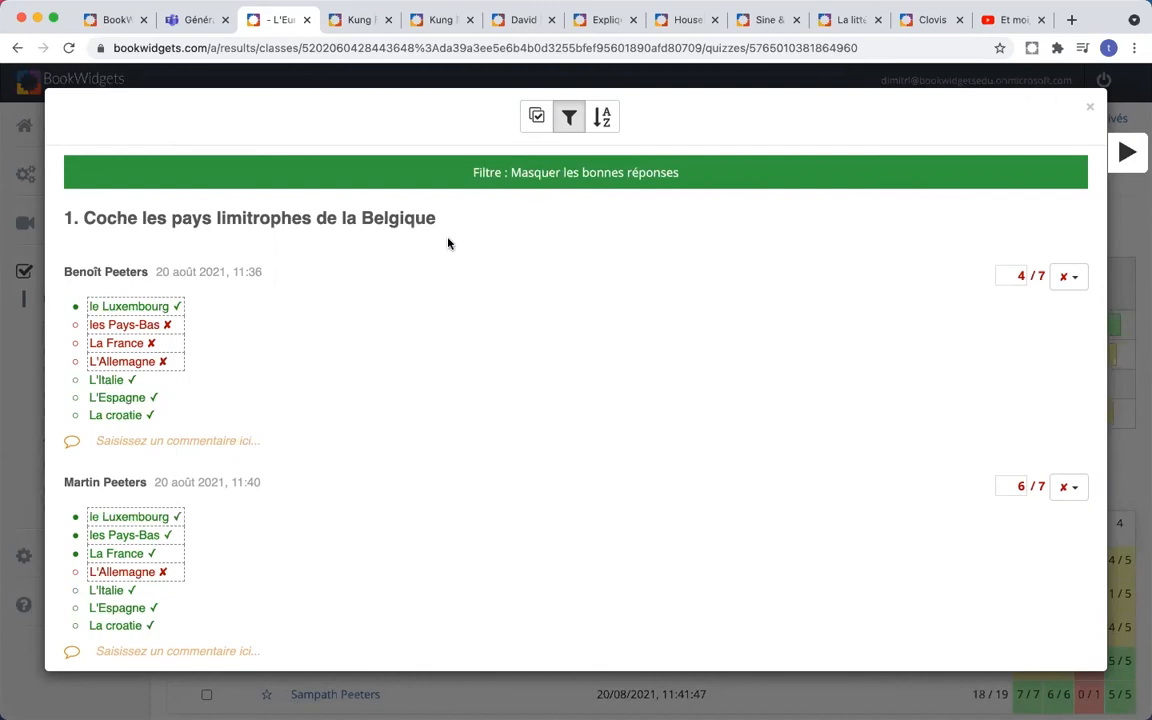
pyautogui.scroll(-5, 448, 243)
pyautogui.scroll(5, 448, 243)
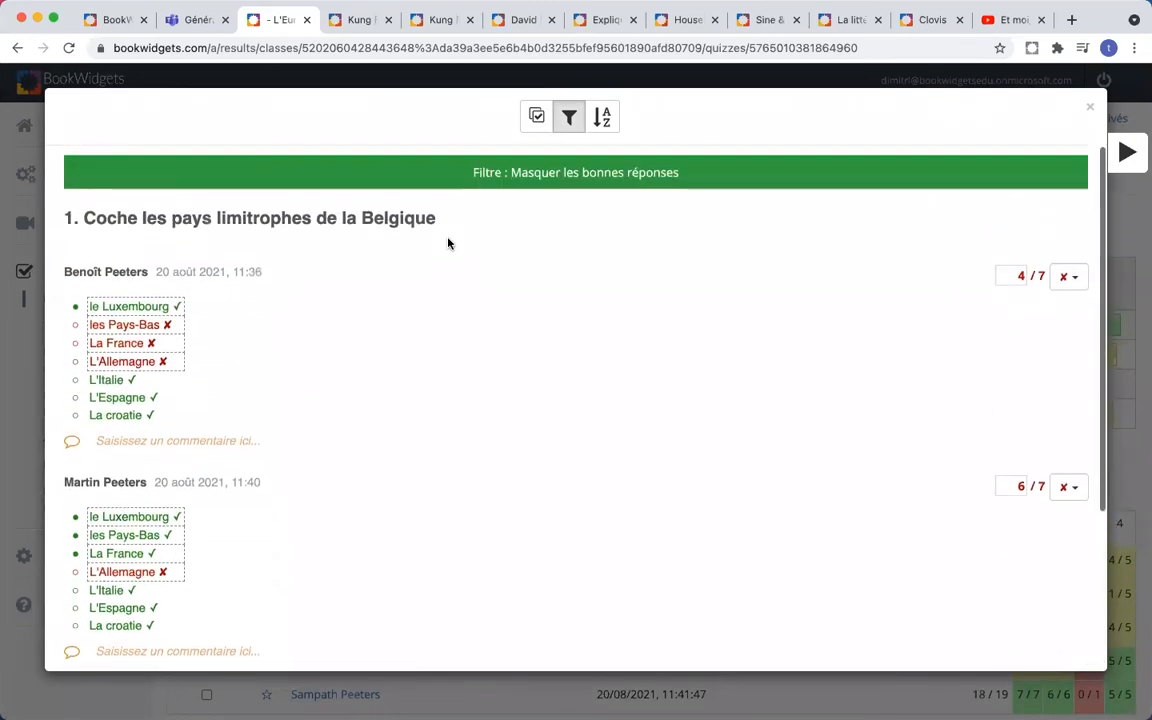
pyautogui.click(536, 119)
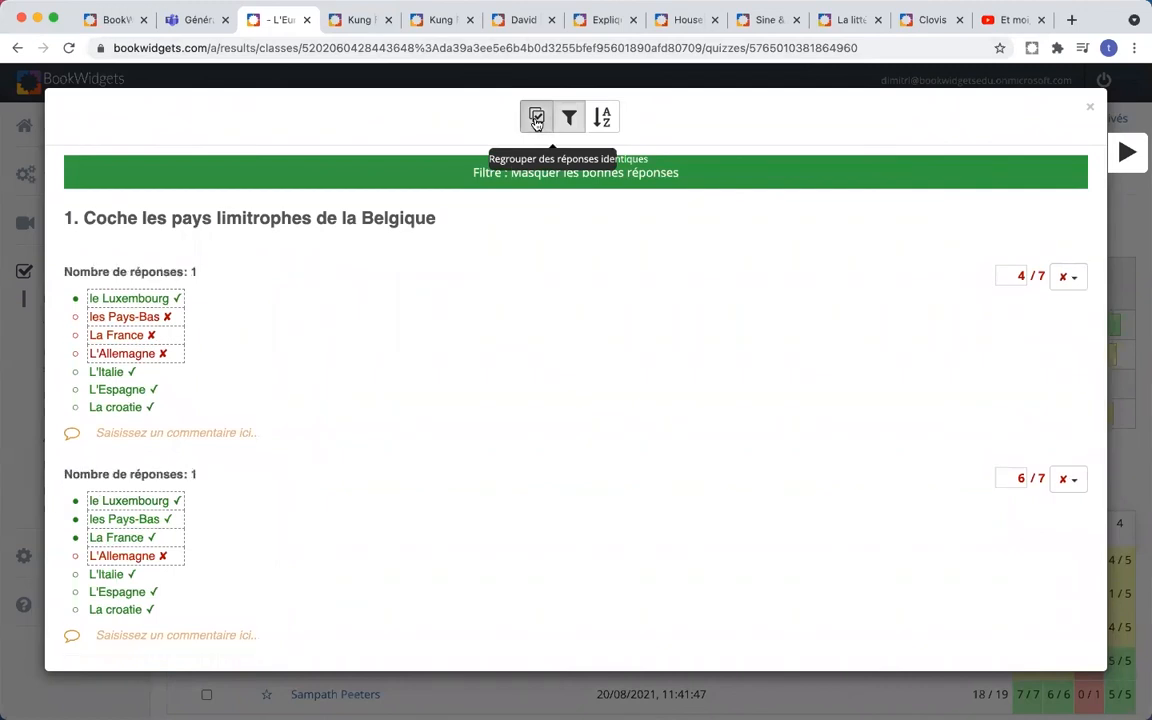
pyautogui.scroll(-4, 396, 333)
pyautogui.scroll(5, 396, 333)
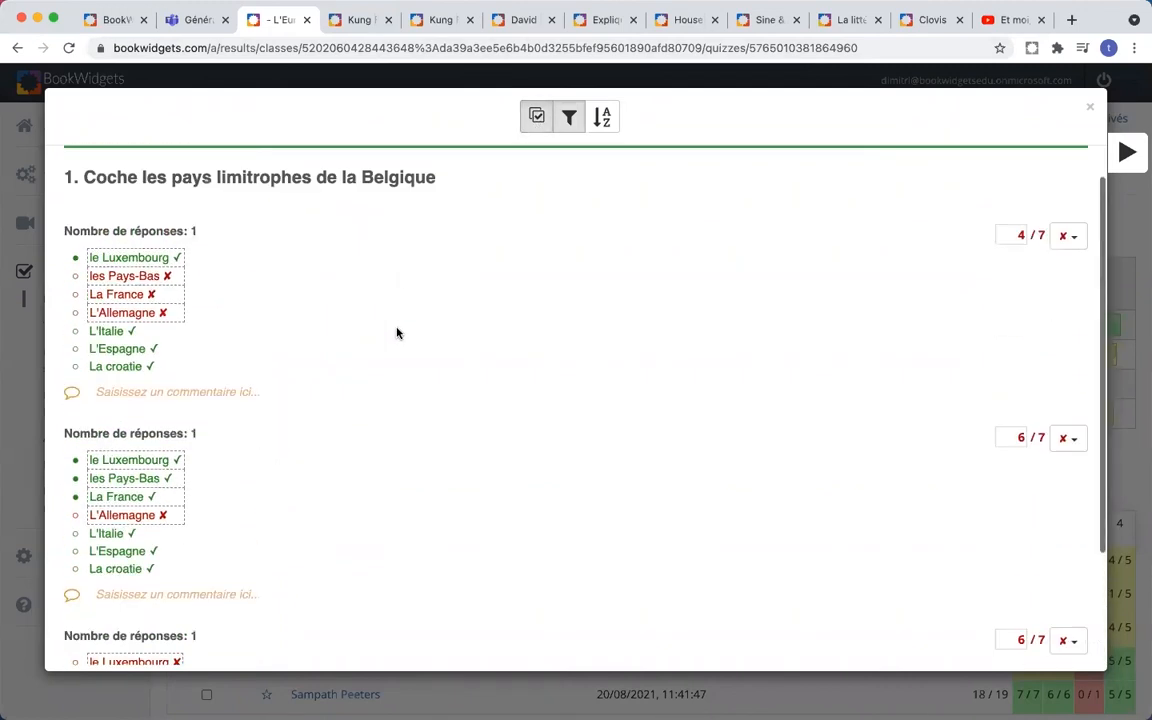
# - Advance to question 3 and show which students gave the shared wrong ordering
pyautogui.click(1125, 152)
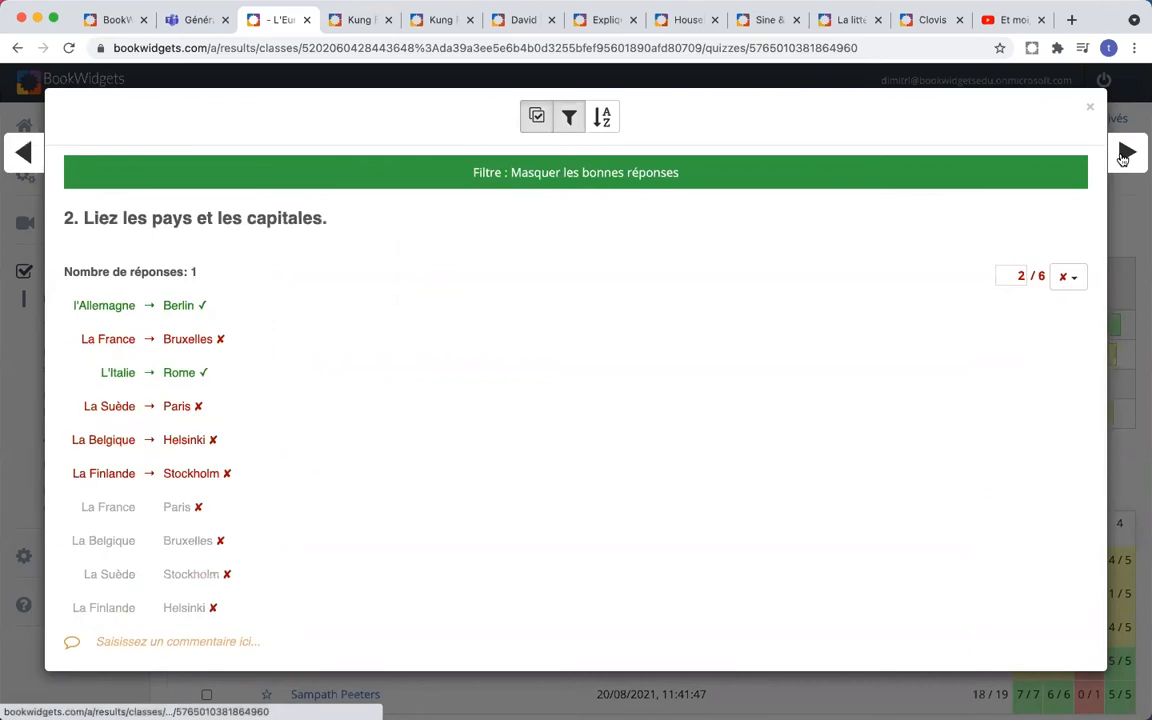
pyautogui.scroll(-4, 733, 370)
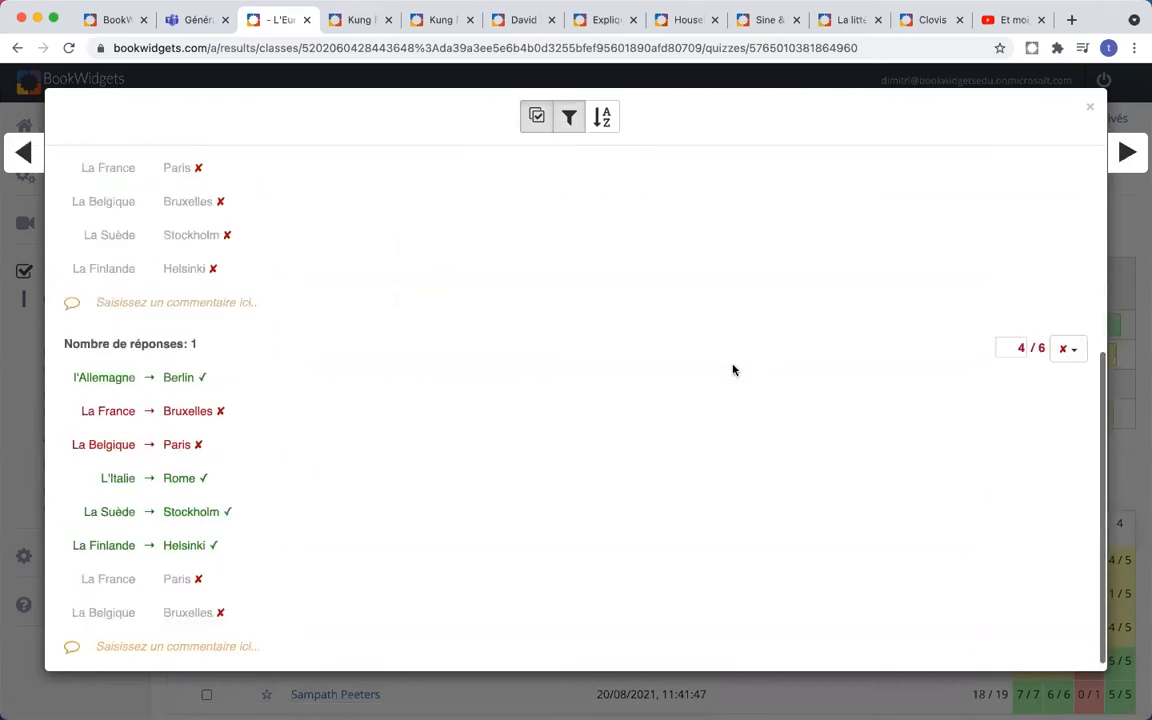
pyautogui.scroll(4, 733, 370)
pyautogui.click(1137, 164)
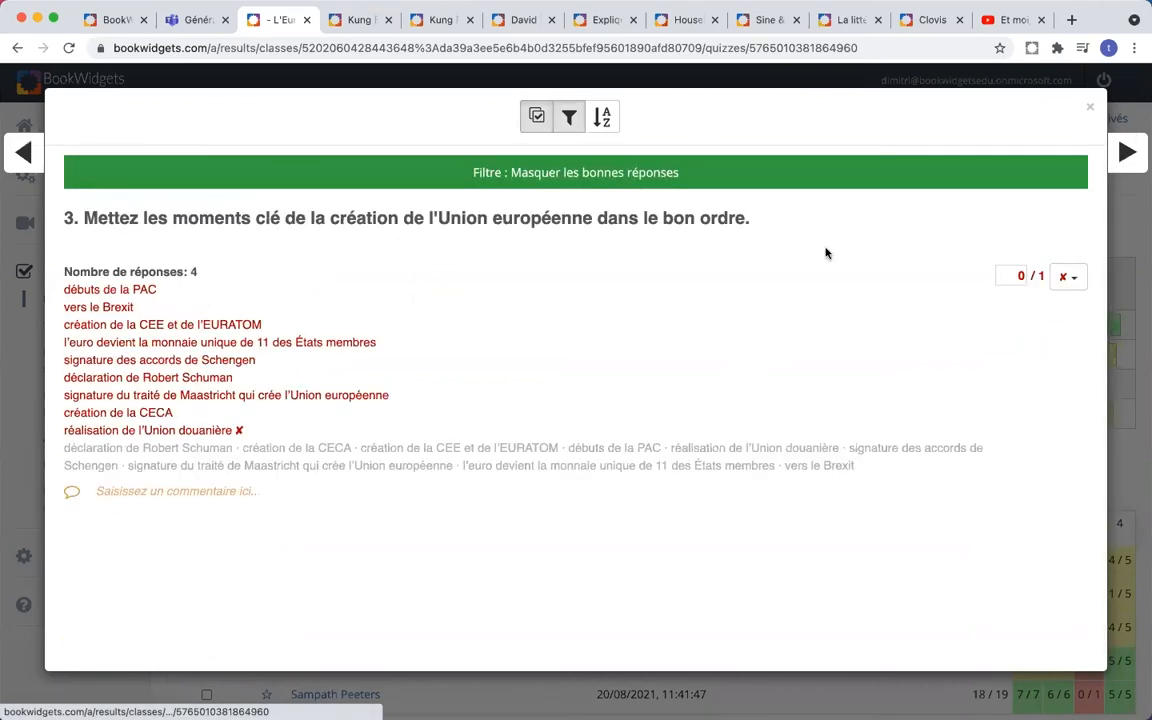
pyautogui.click(164, 280)
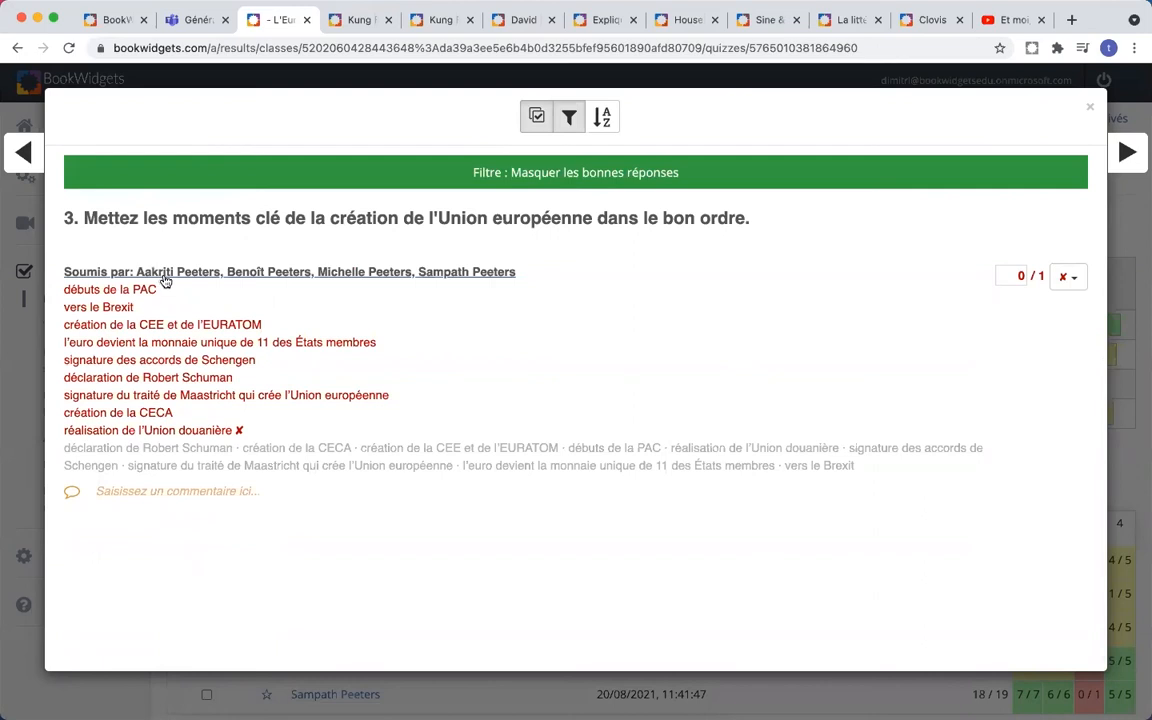
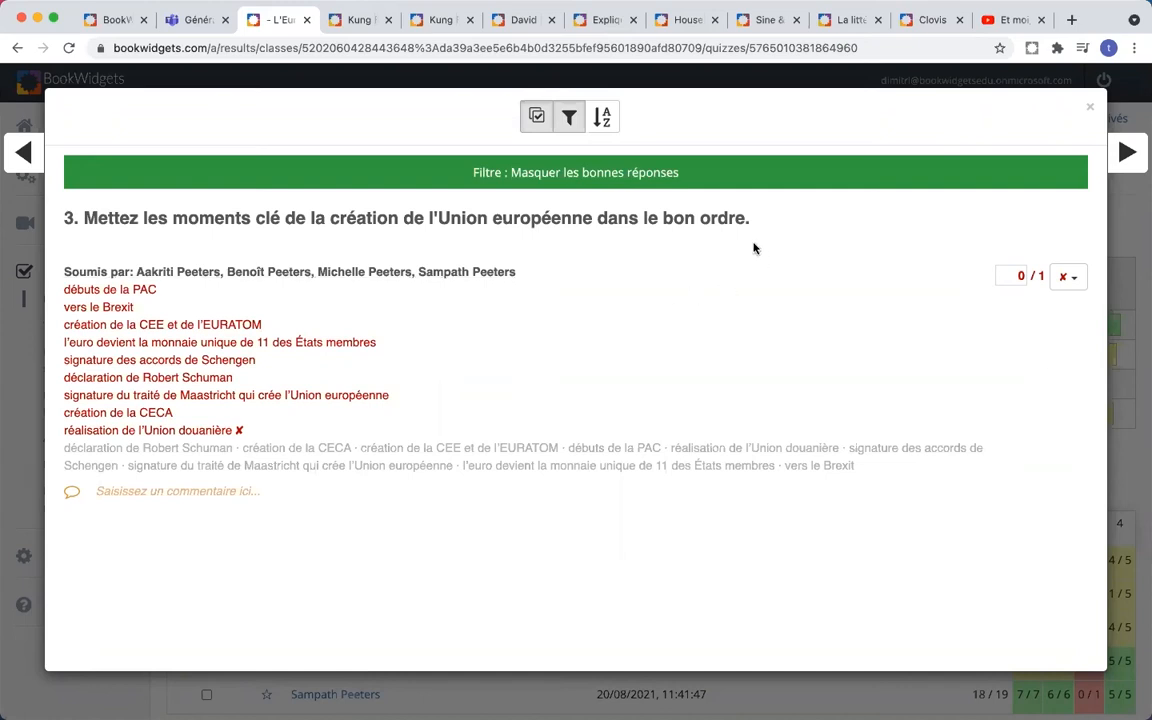
# - Close the question 3 answer details and scroll through the L'Europe 2e results overview
pyautogui.click(1090, 113)
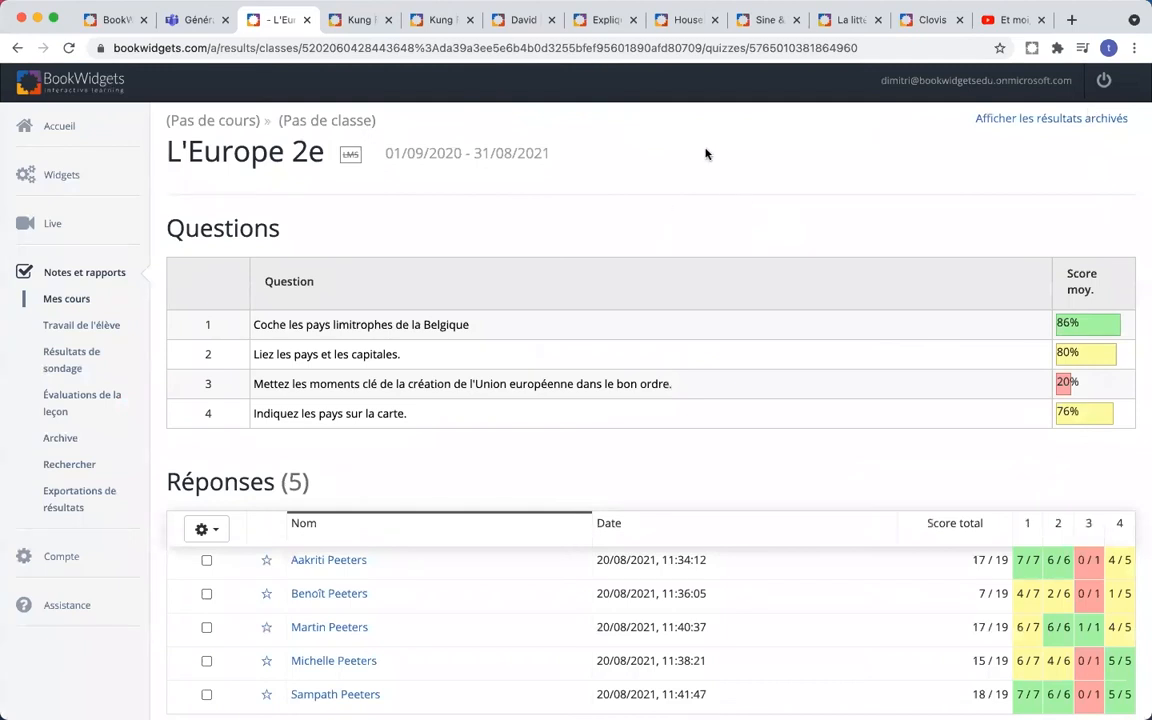
pyautogui.scroll(-1, 709, 154)
pyautogui.scroll(-5, 709, 154)
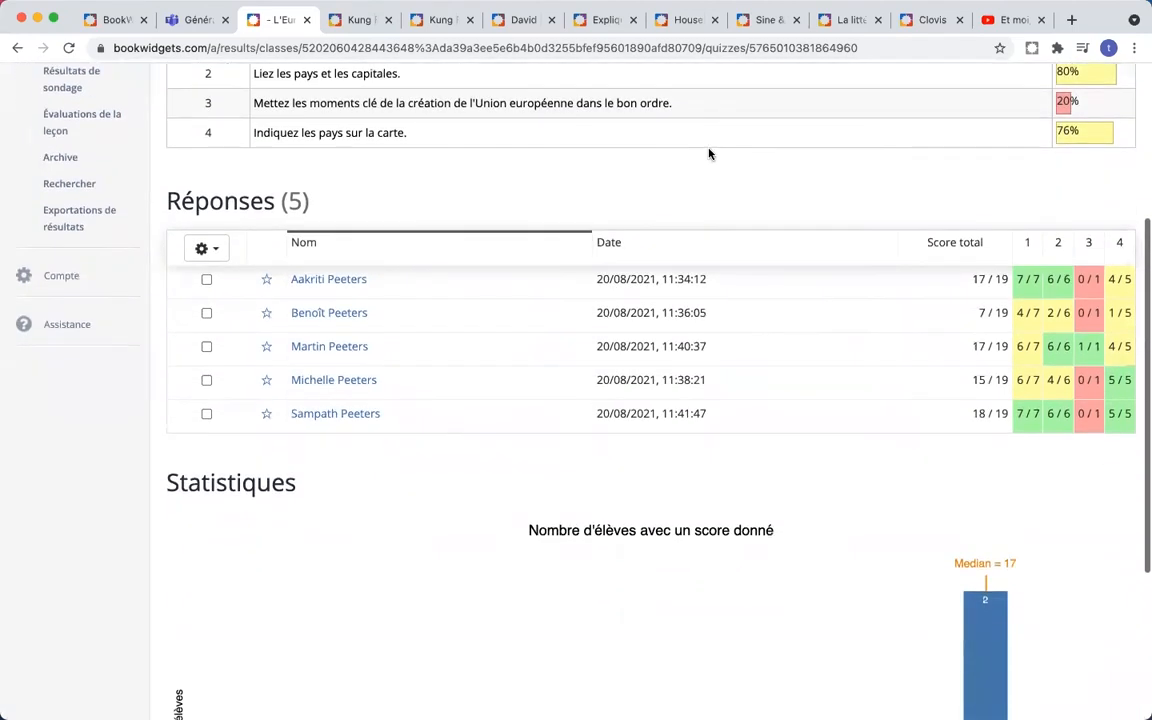
pyautogui.scroll(6, 709, 154)
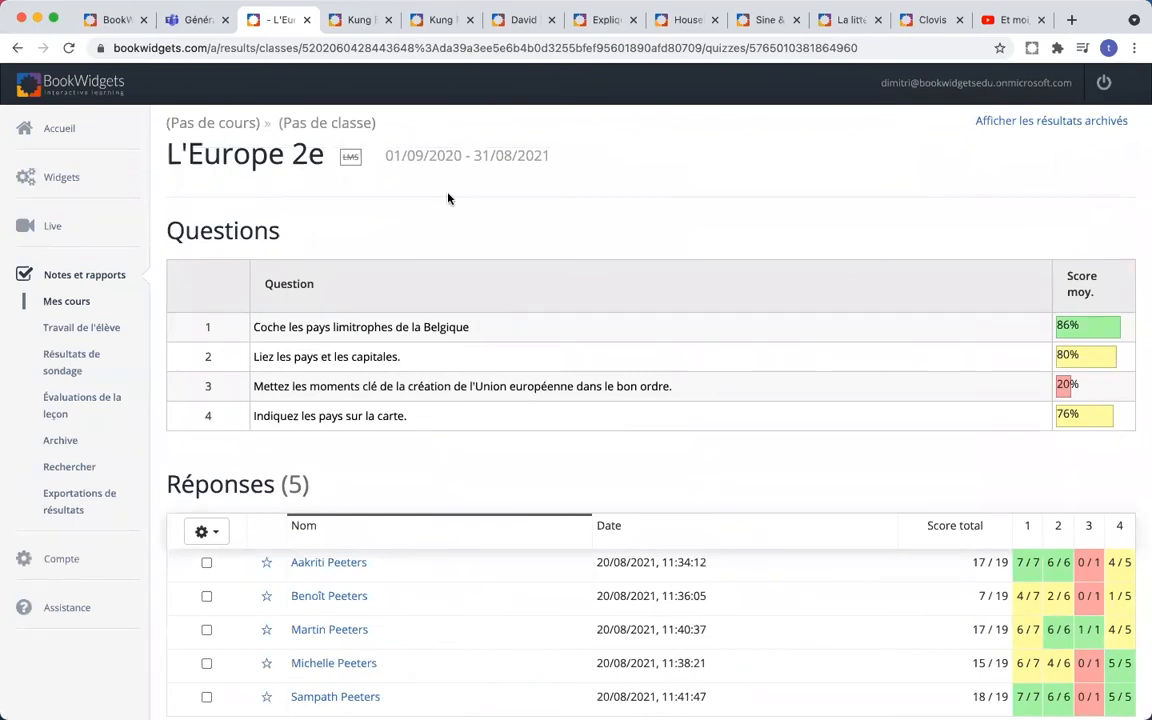
# - In Teams, open the Jacques Dutronc assignment under the Français team's Devoirs
pyautogui.click(193, 21)
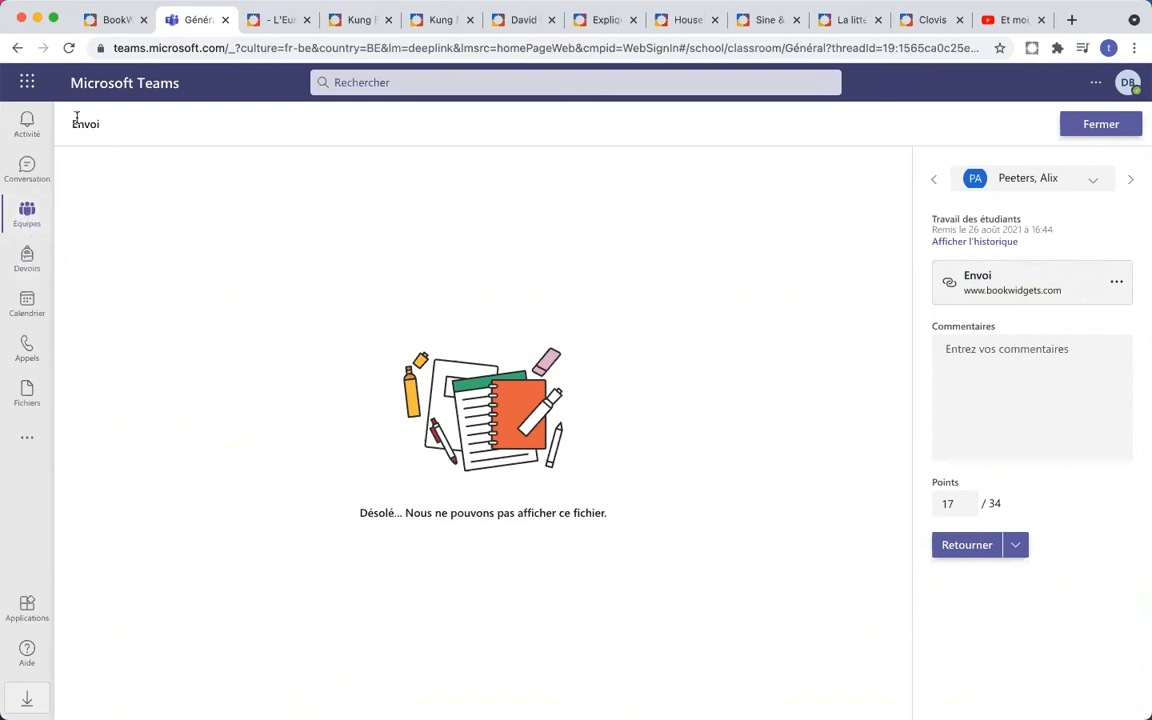
pyautogui.click(27, 212)
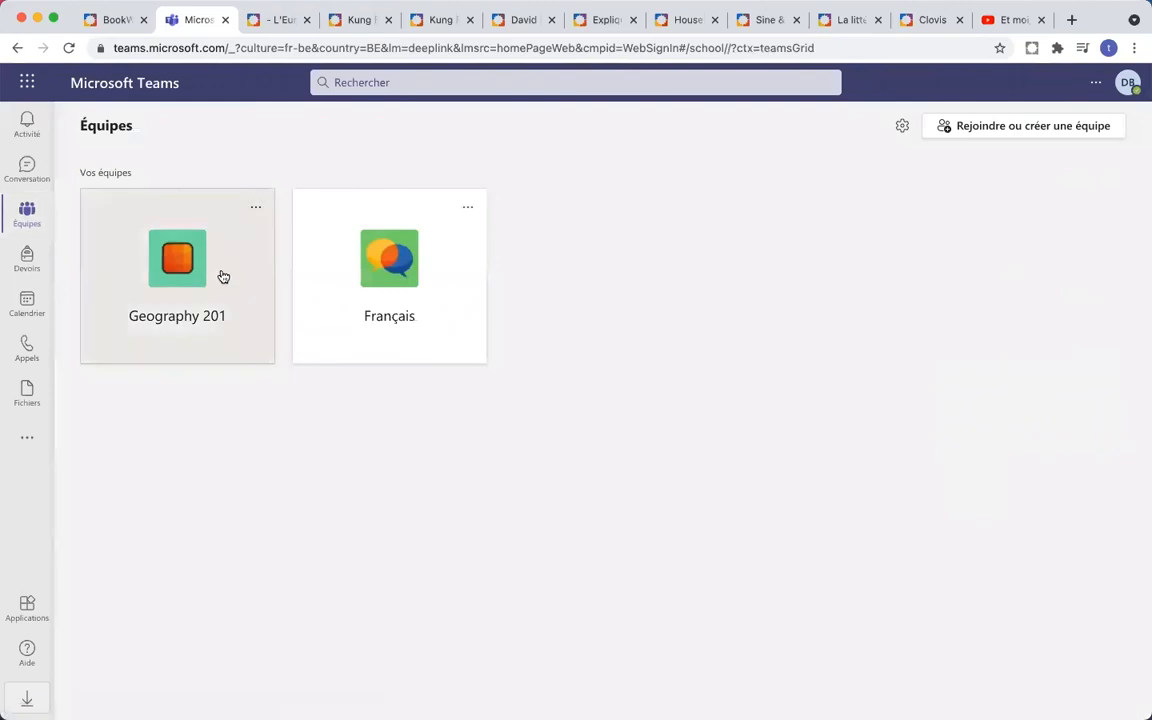
pyautogui.click(368, 283)
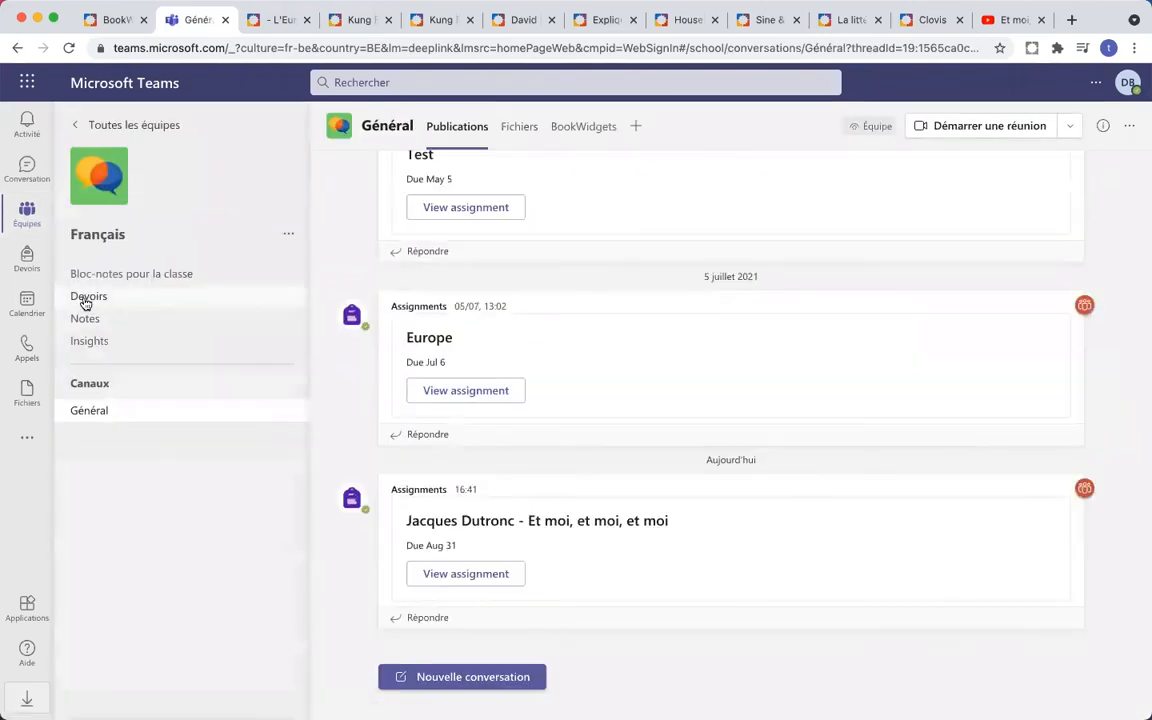
pyautogui.click(87, 300)
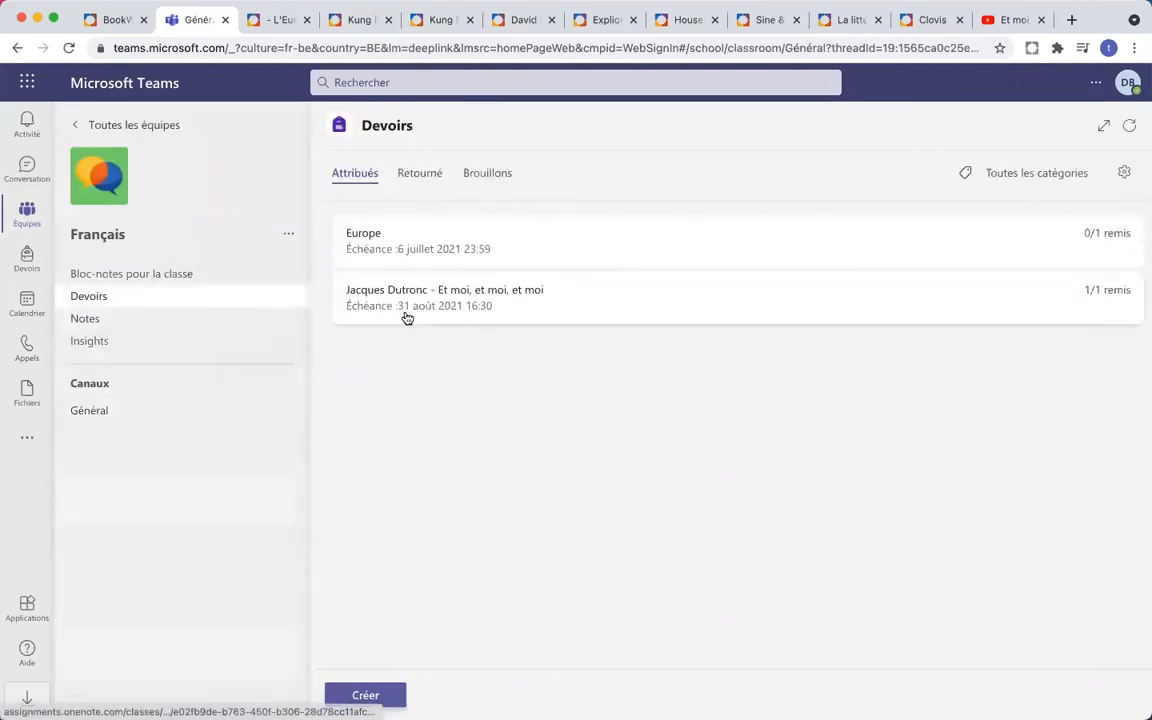
pyautogui.click(511, 298)
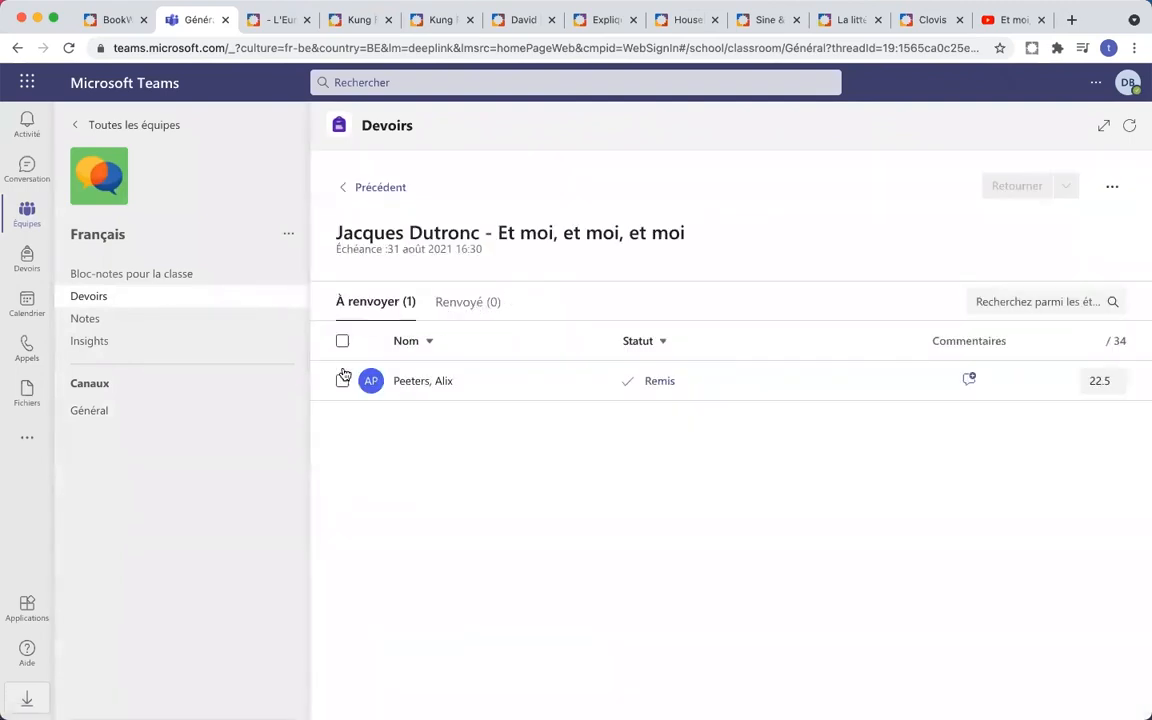
# - Return the student's graded 22.5/34 submission
pyautogui.click(342, 381)
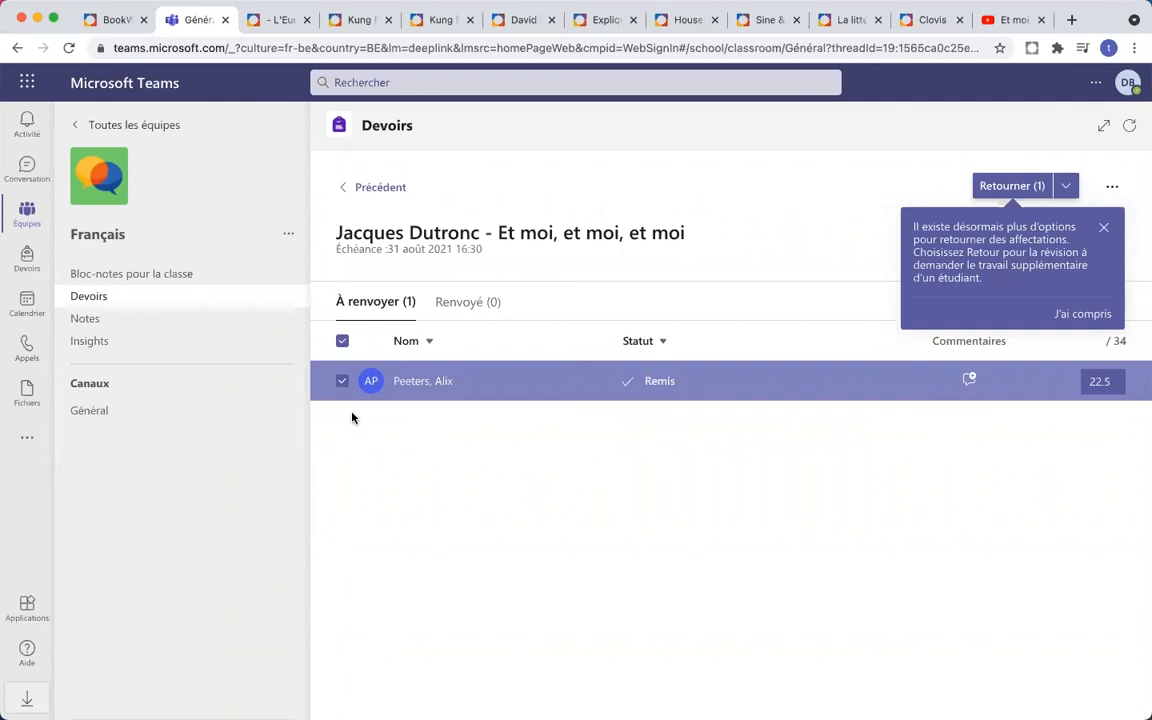
pyautogui.click(998, 190)
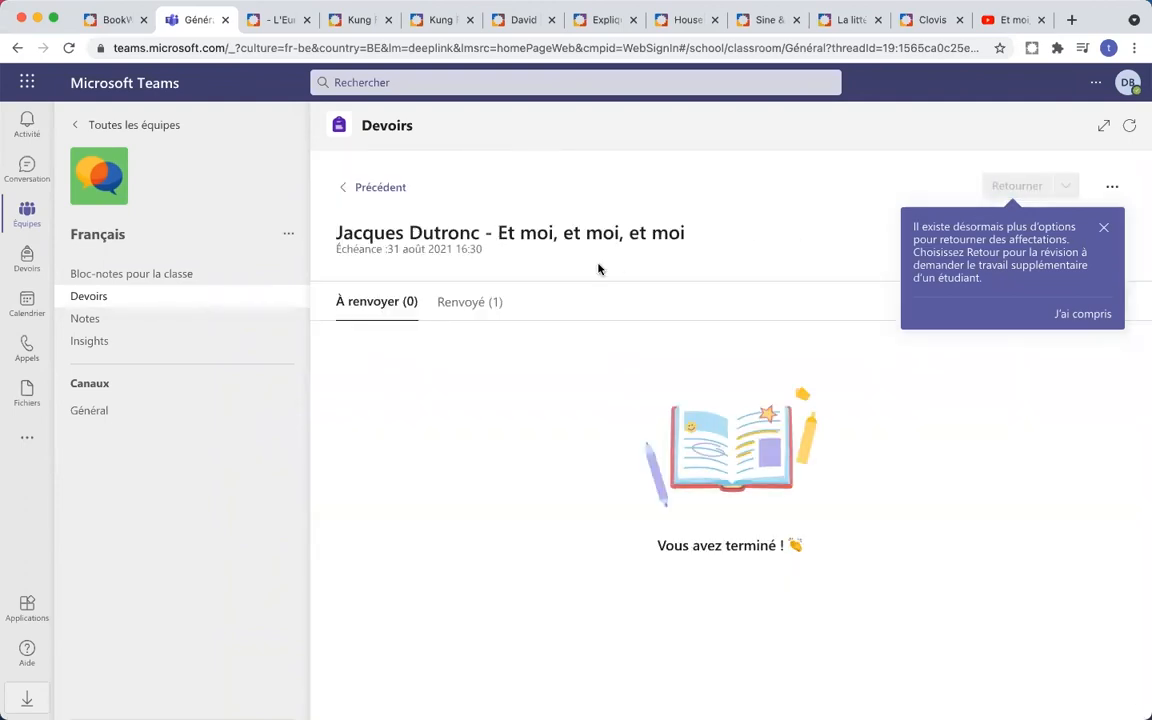
pyautogui.press('super+Tab')
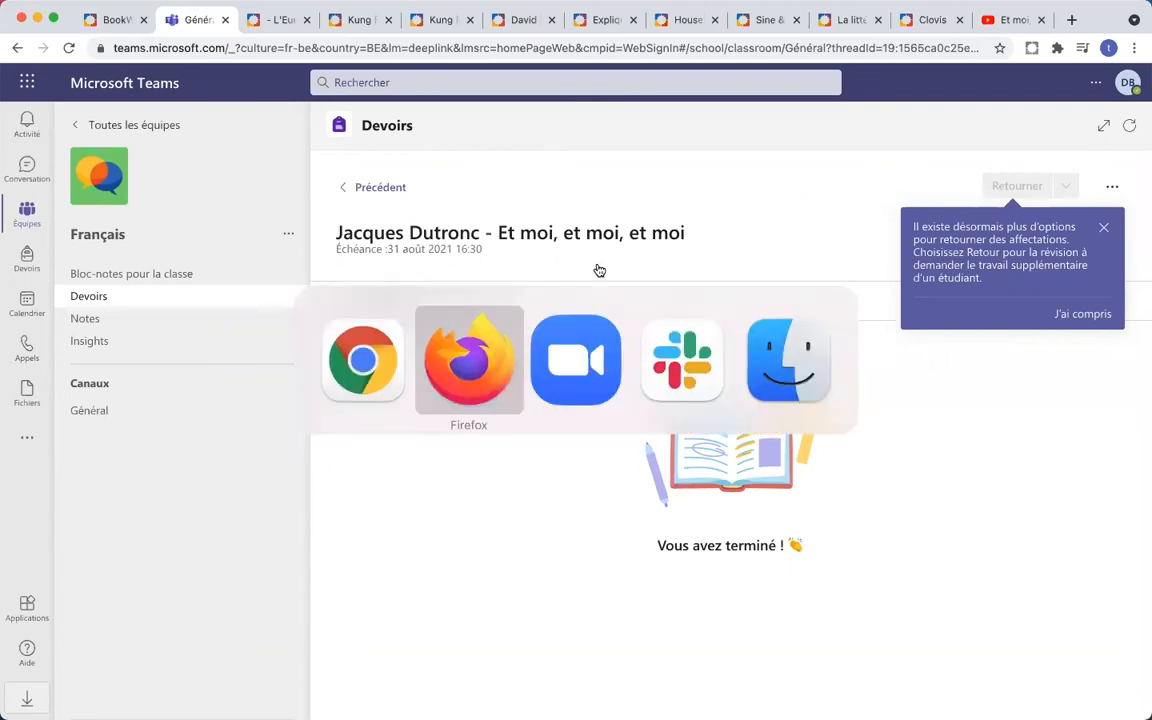
# - As the student, reload Teams and open the returned Jacques Dutronc assignment from the Assignments chat
pyautogui.click(160, 20)
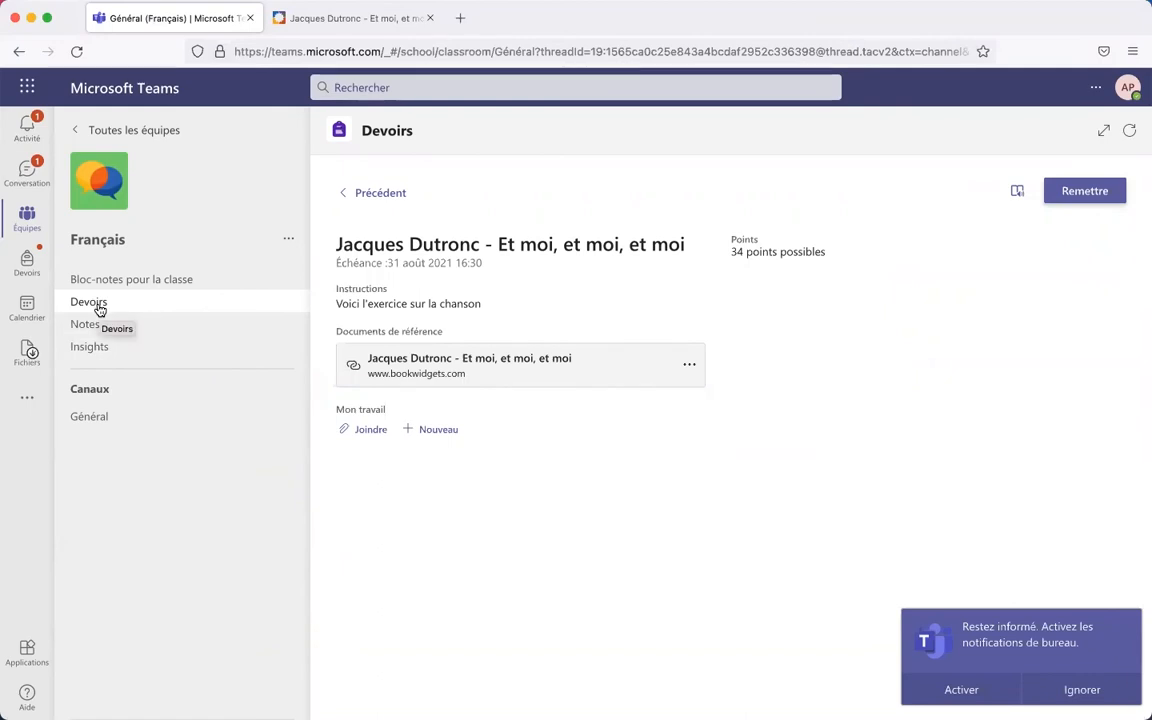
pyautogui.click(79, 55)
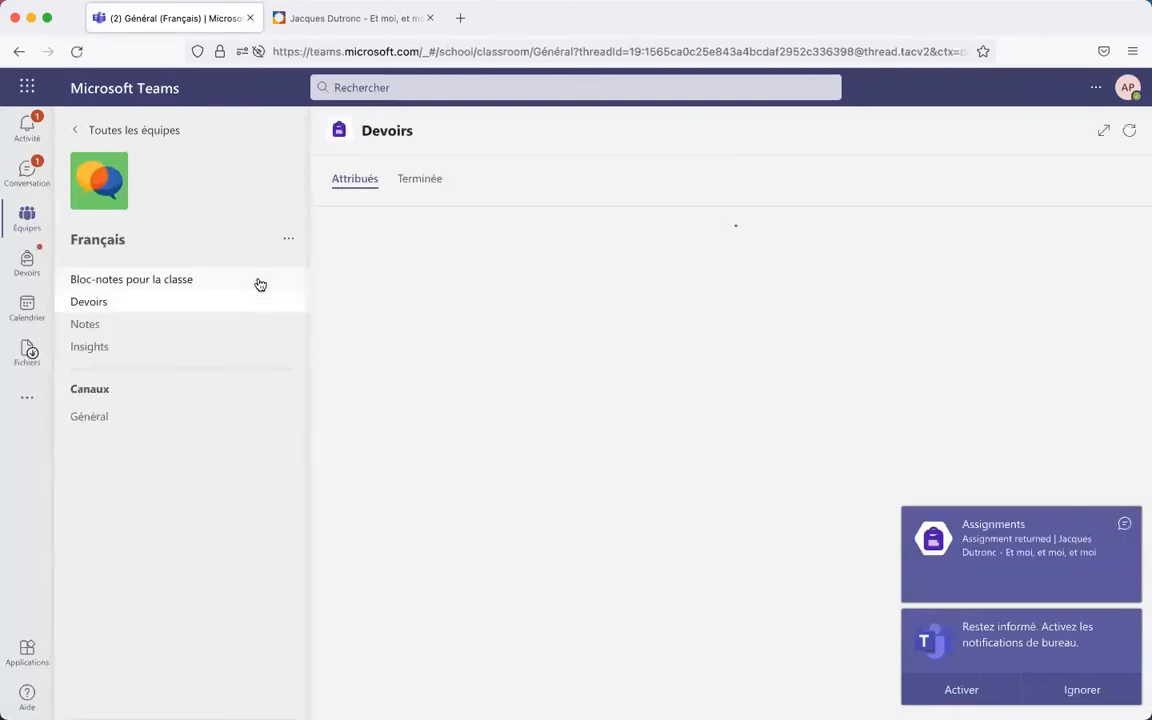
pyautogui.click(423, 185)
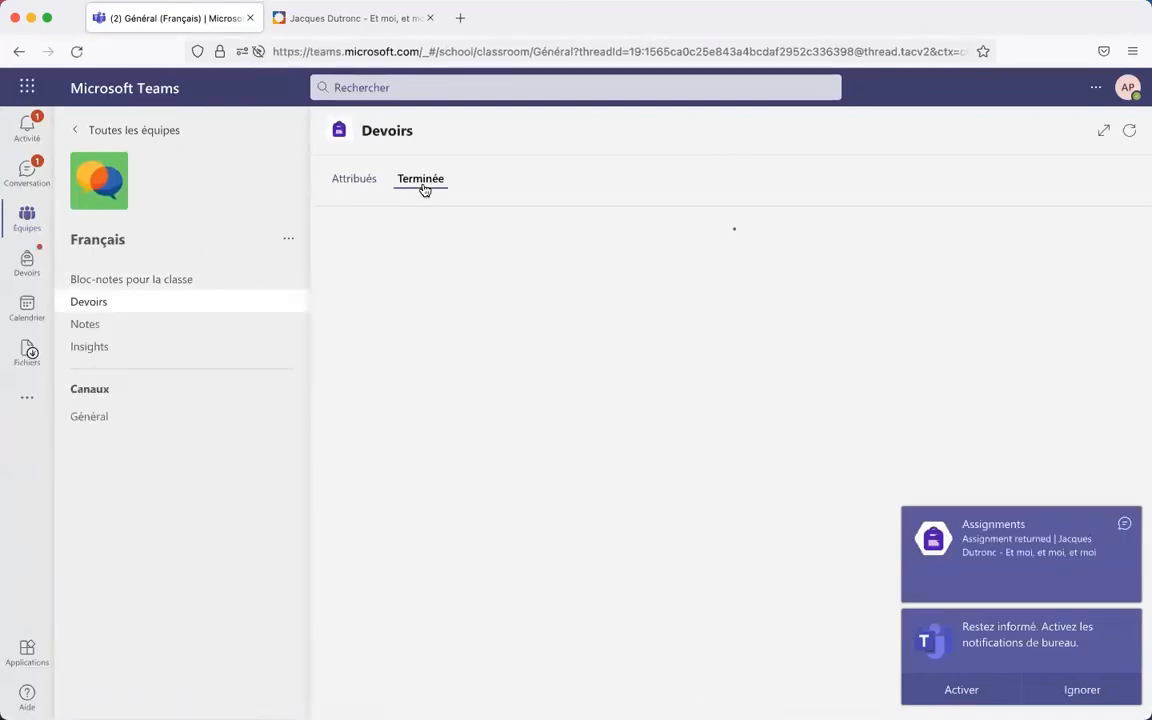
pyautogui.scroll(-10, 540, 403)
pyautogui.scroll(10, 540, 403)
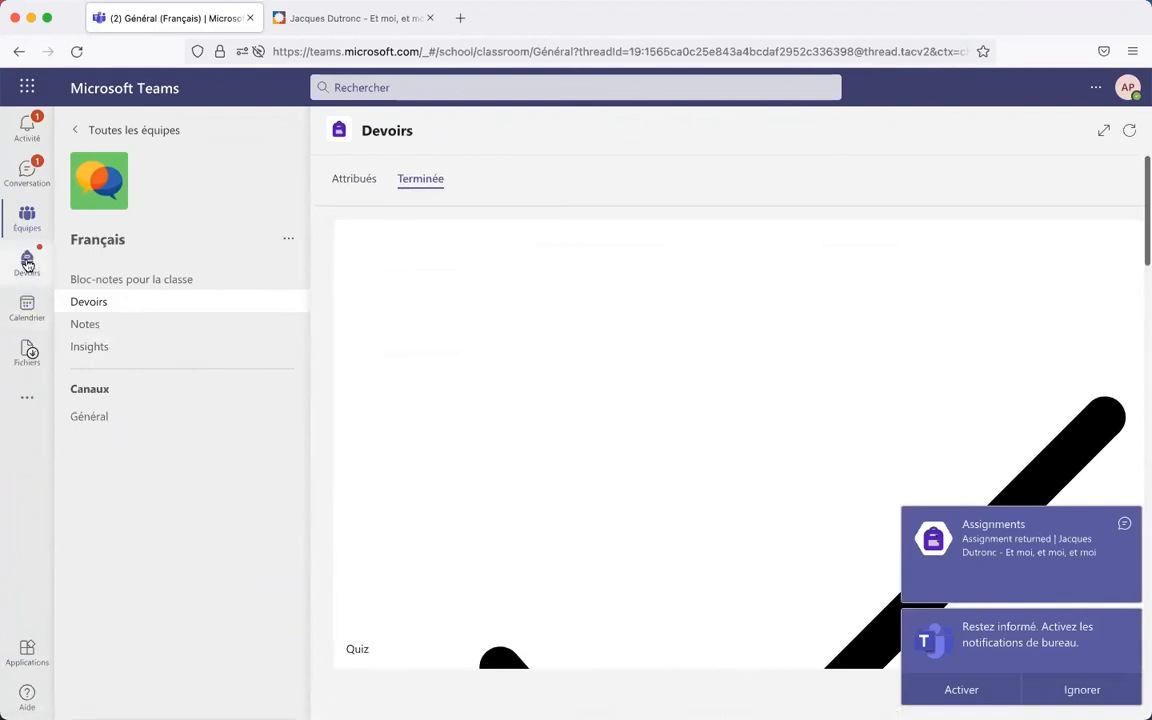
pyautogui.click(27, 262)
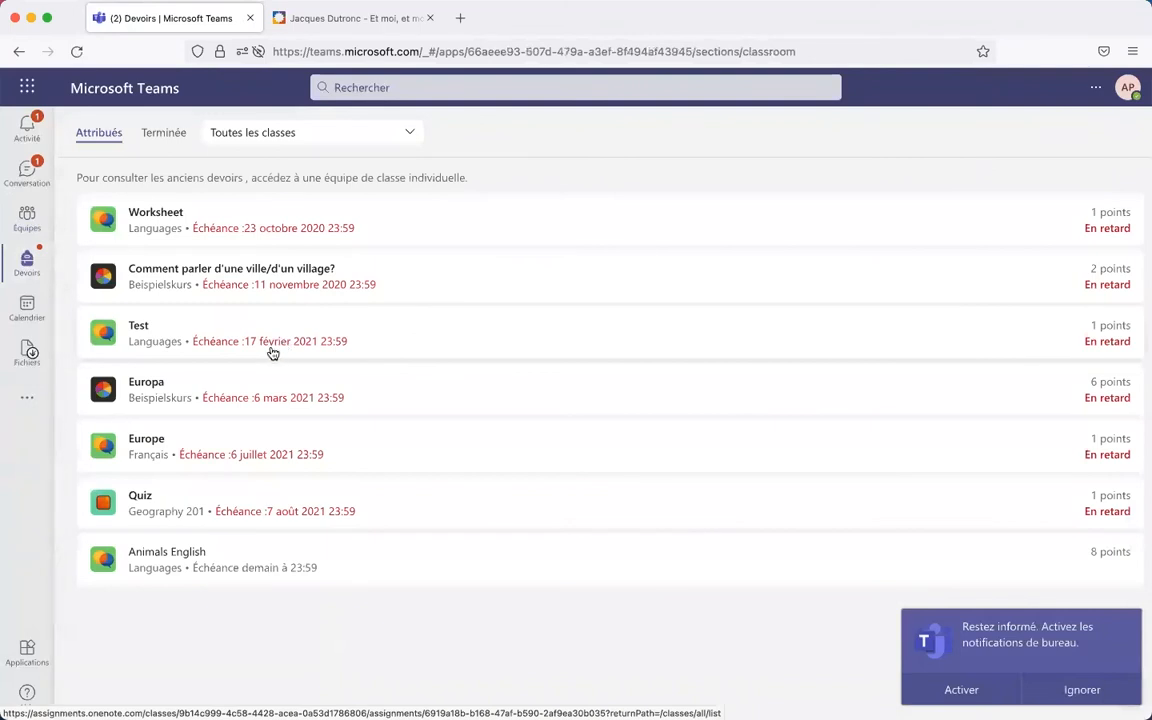
pyautogui.click(26, 181)
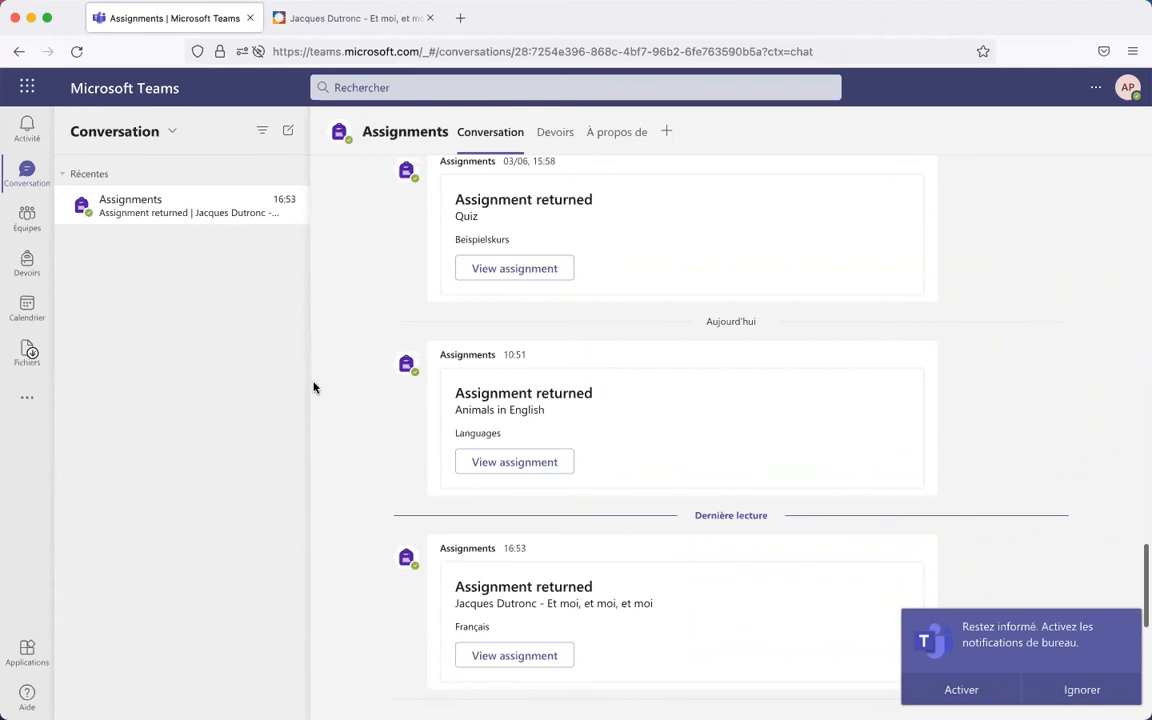
pyautogui.click(537, 656)
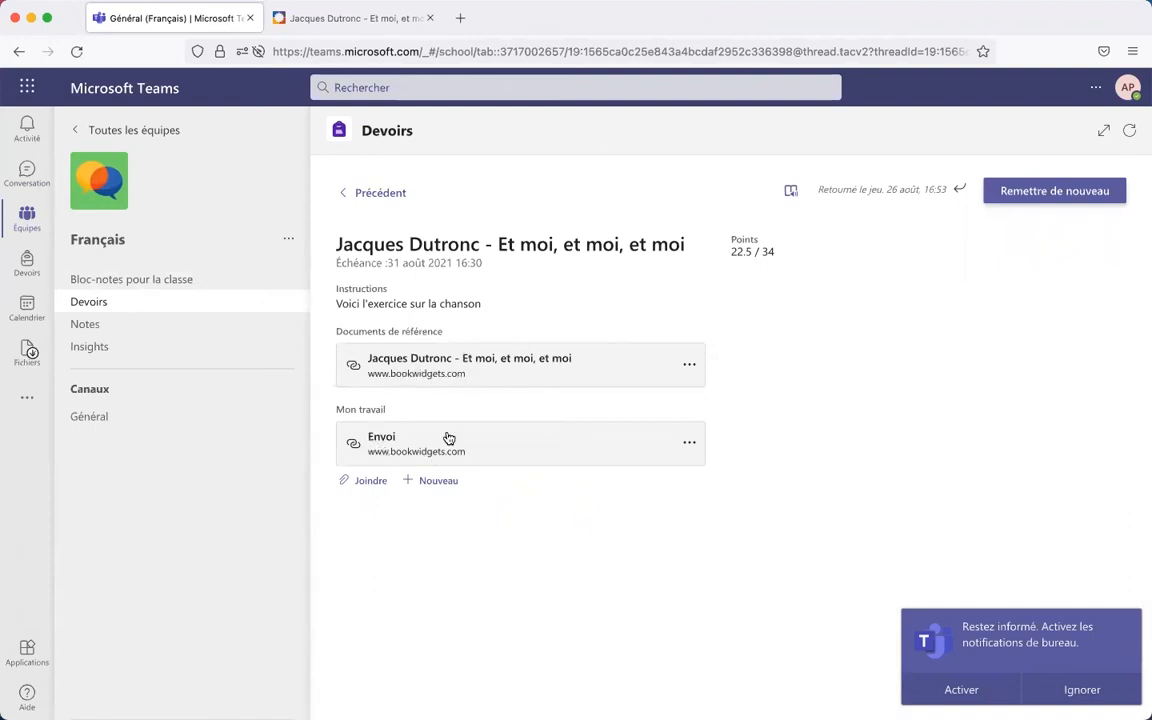
pyautogui.click(397, 444)
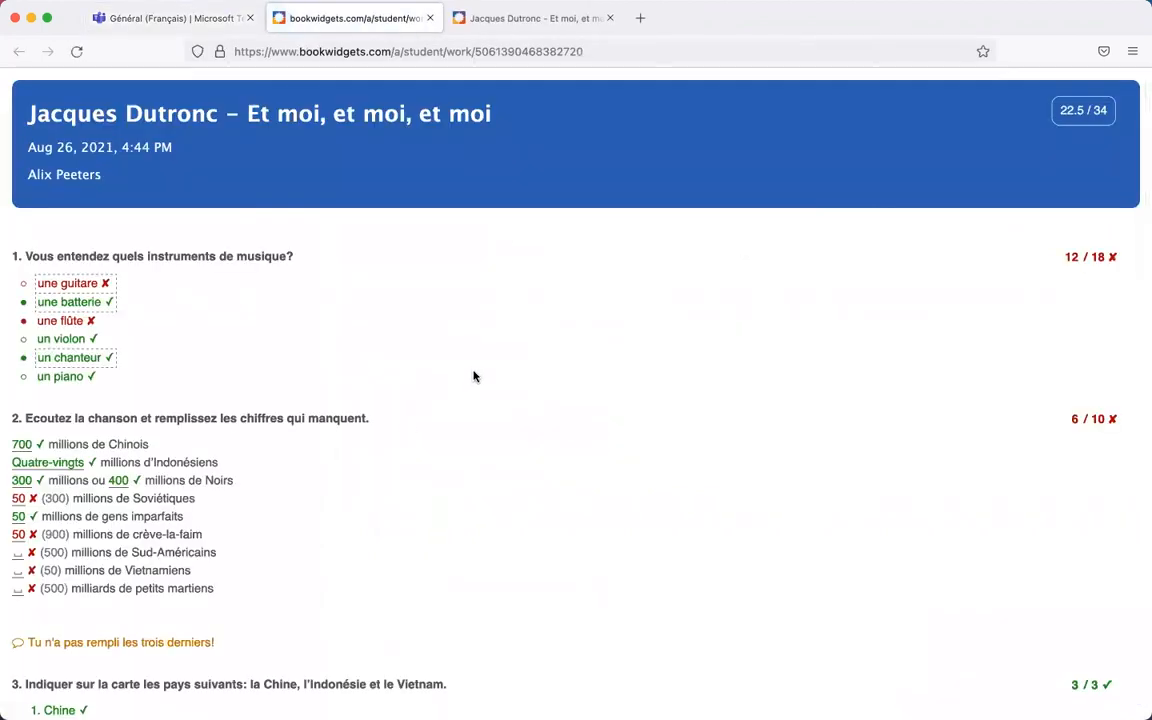
pyautogui.scroll(-2, 474, 376)
pyautogui.scroll(-4, 474, 376)
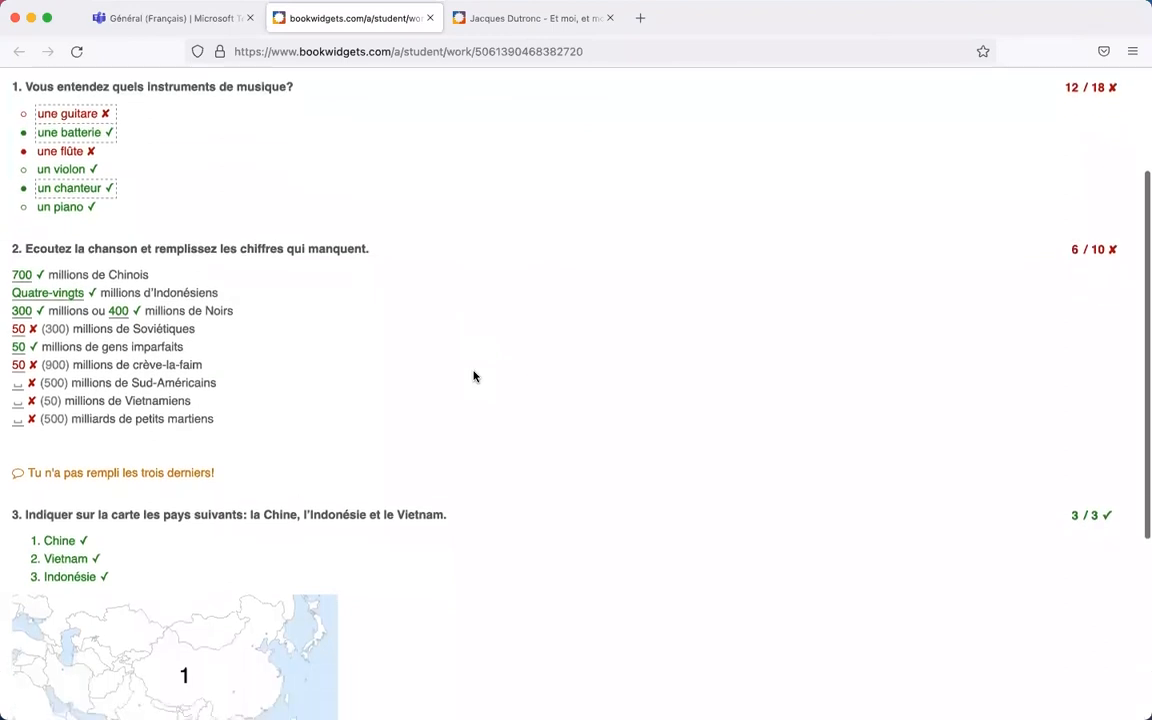
pyautogui.tripleClick(86, 408)
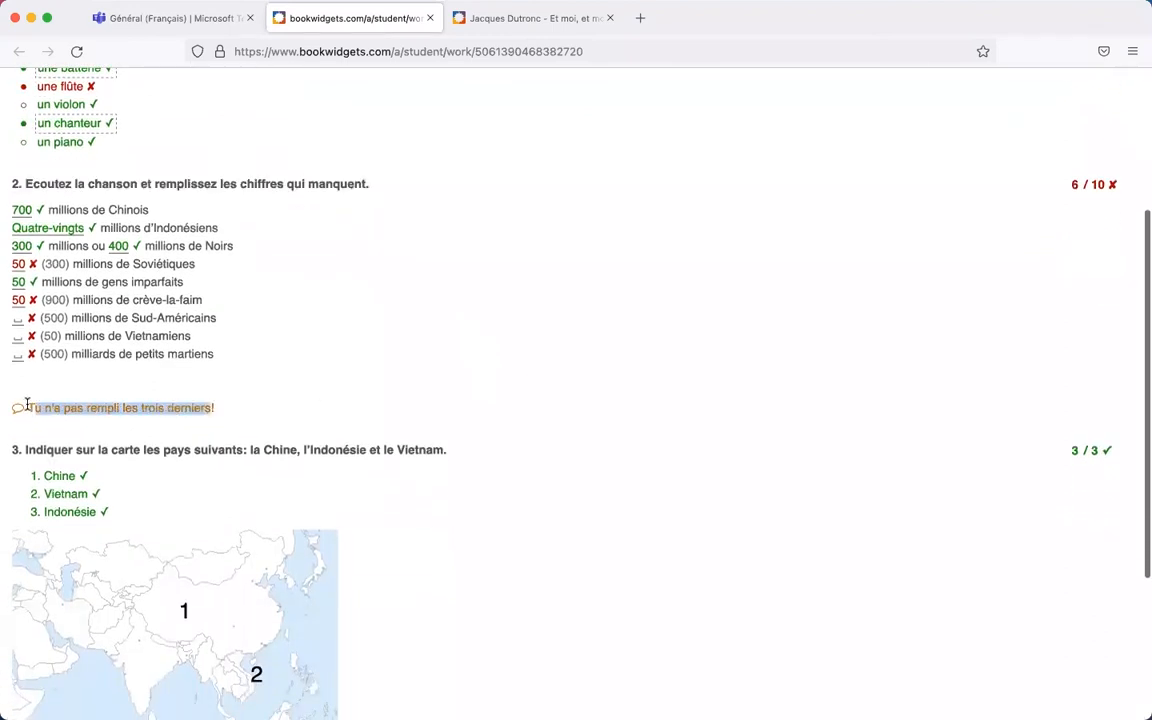
pyautogui.scroll(6, 293, 420)
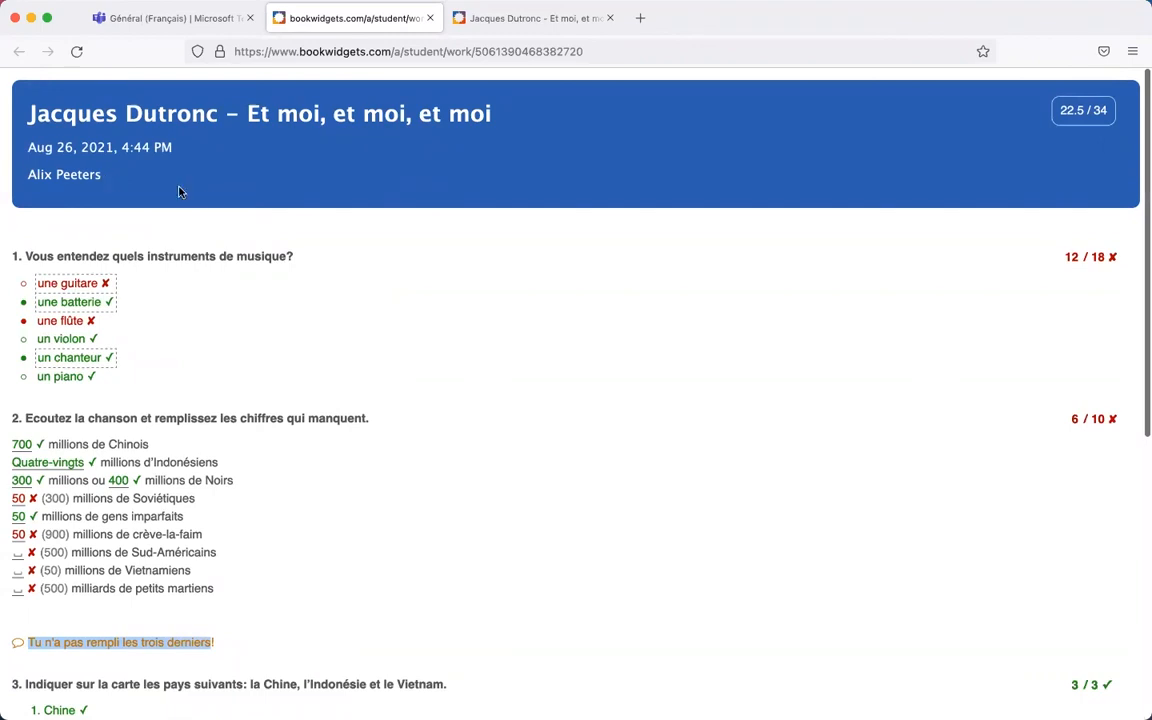
pyautogui.scroll(-10, 296, 214)
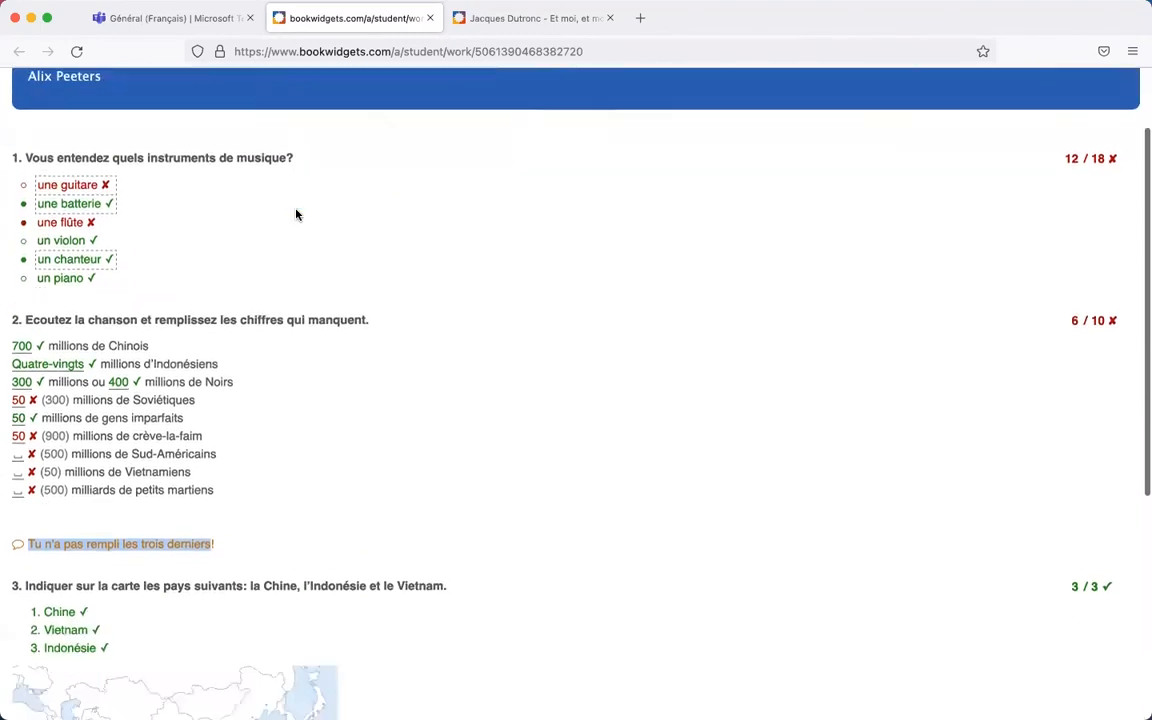
pyautogui.scroll(10, 296, 212)
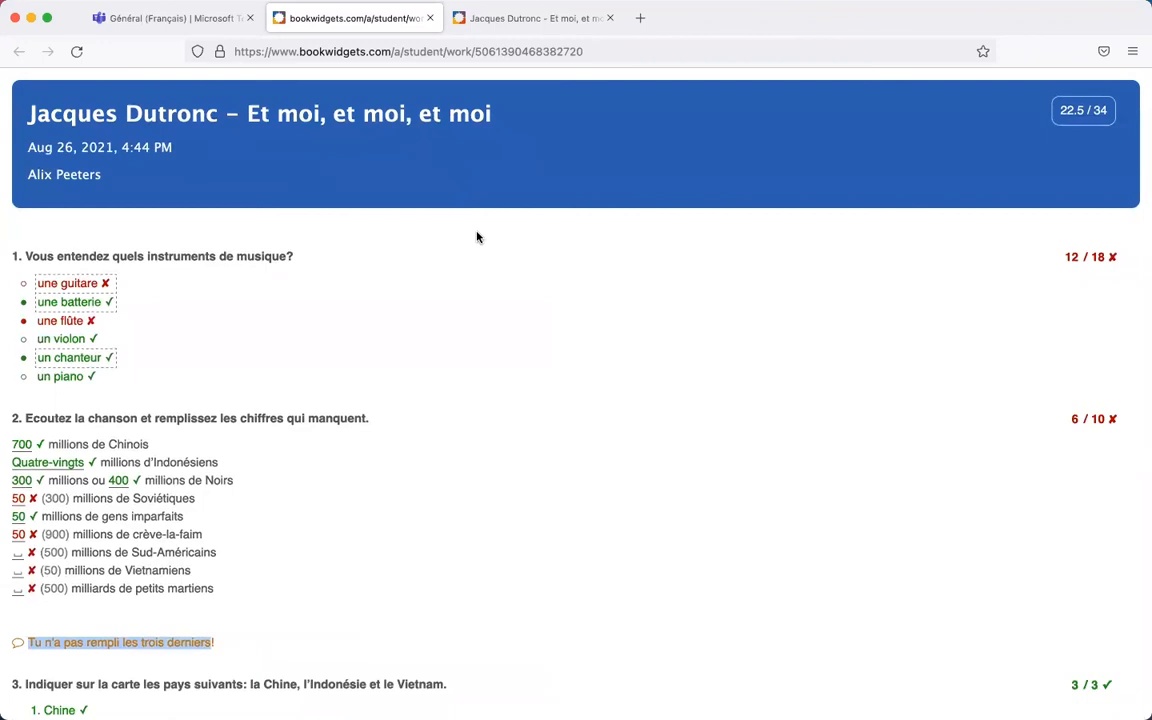
pyautogui.click(430, 18)
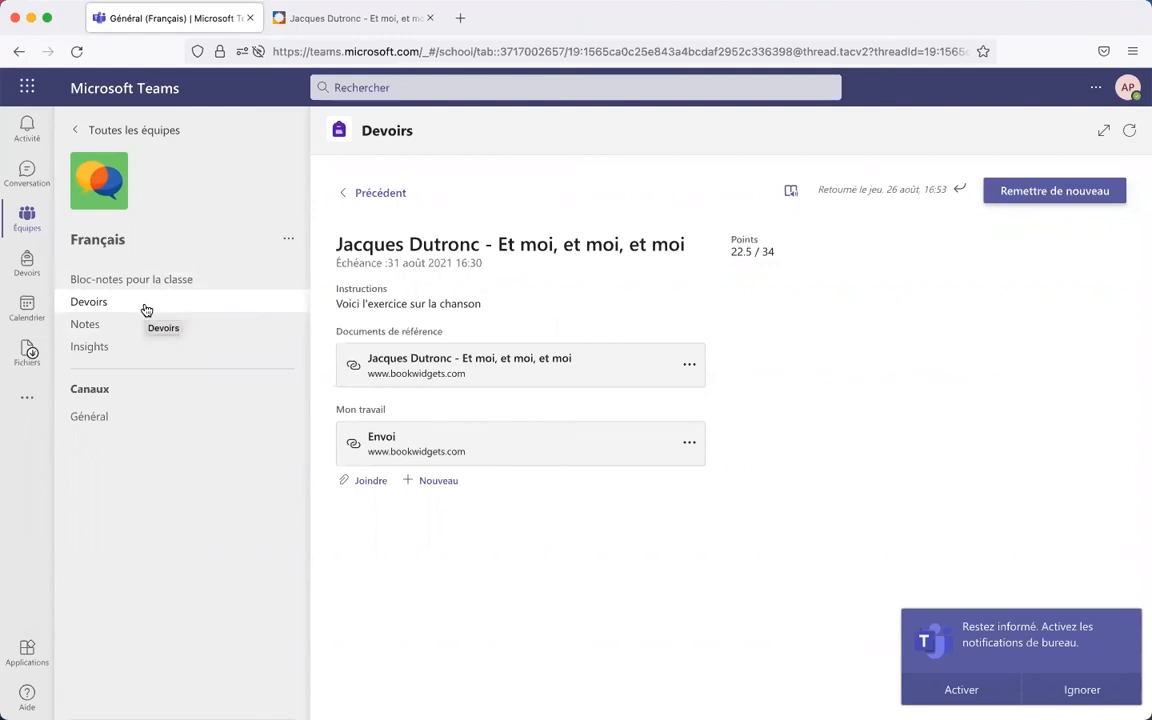
pyautogui.press('super+Tab')
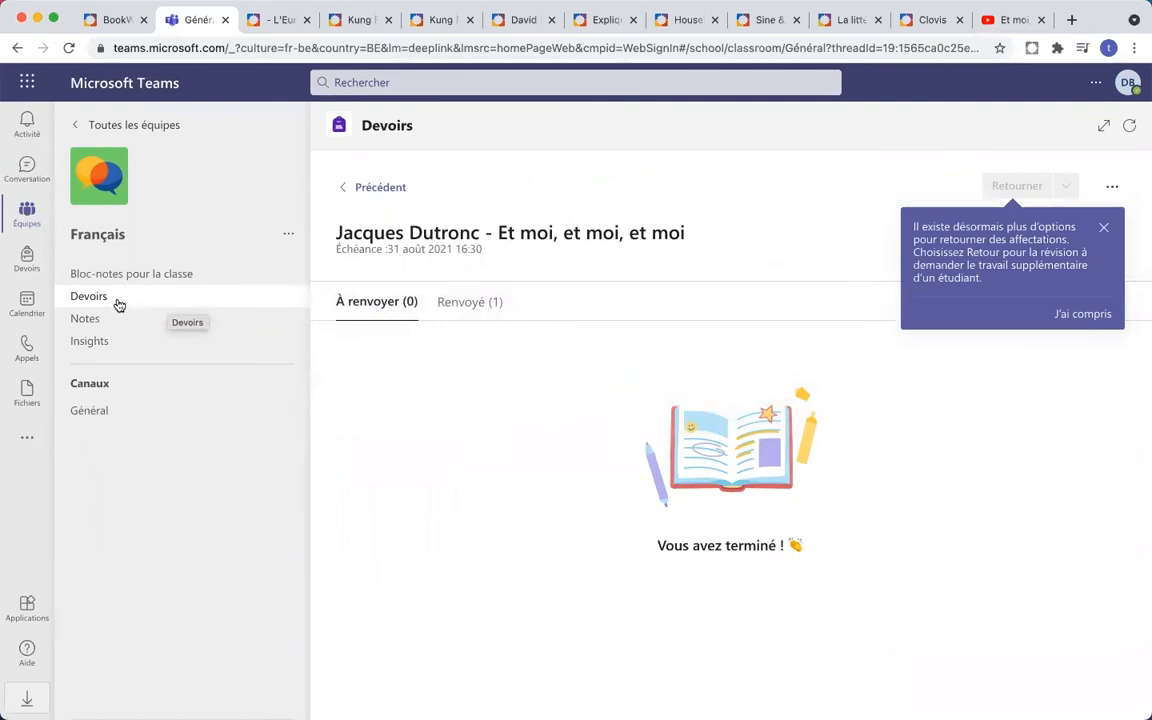
pyautogui.click(92, 409)
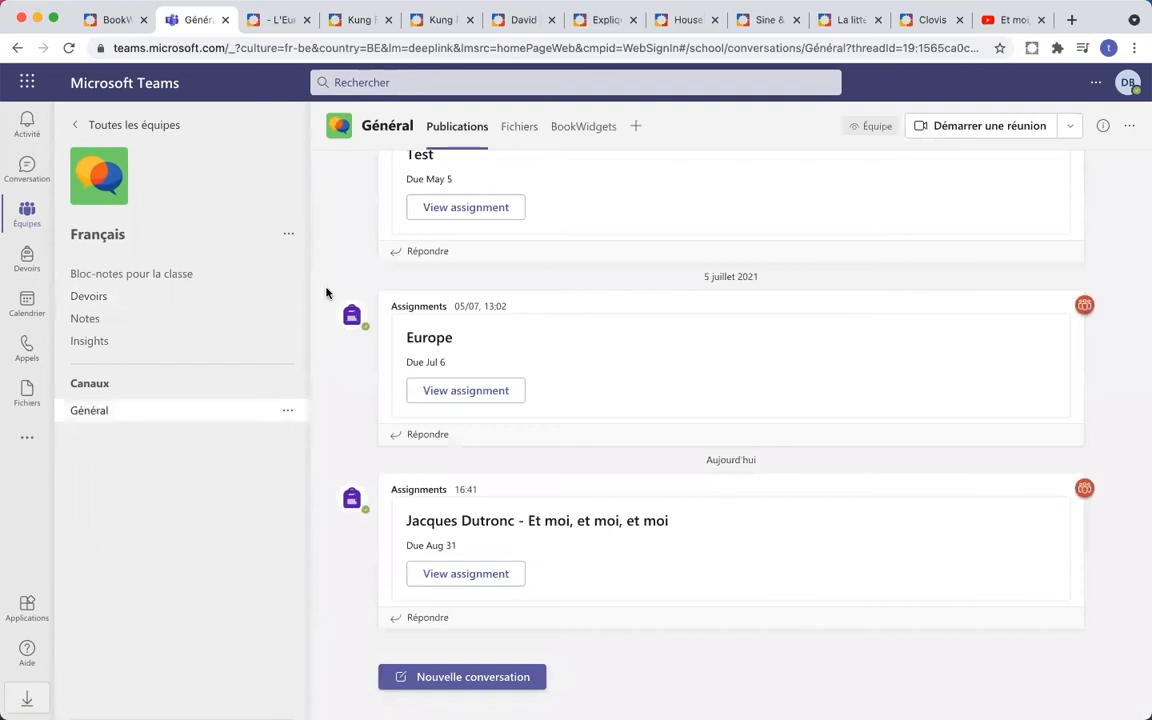
pyautogui.click(581, 128)
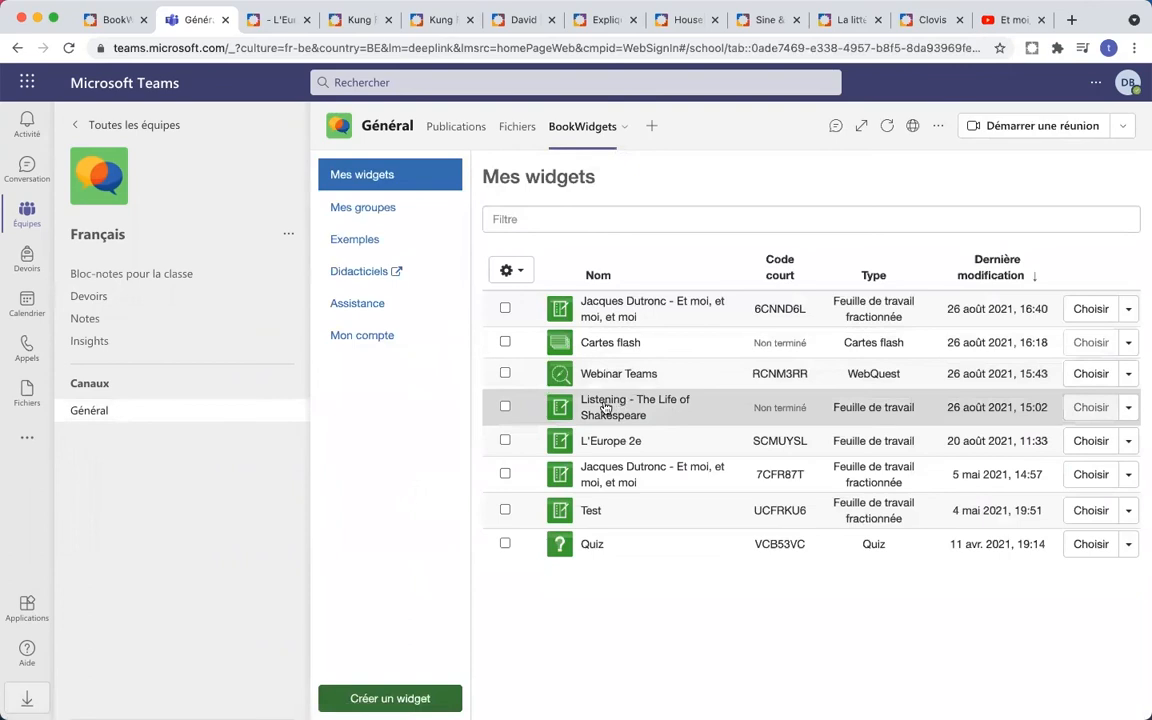
pyautogui.click(1127, 410)
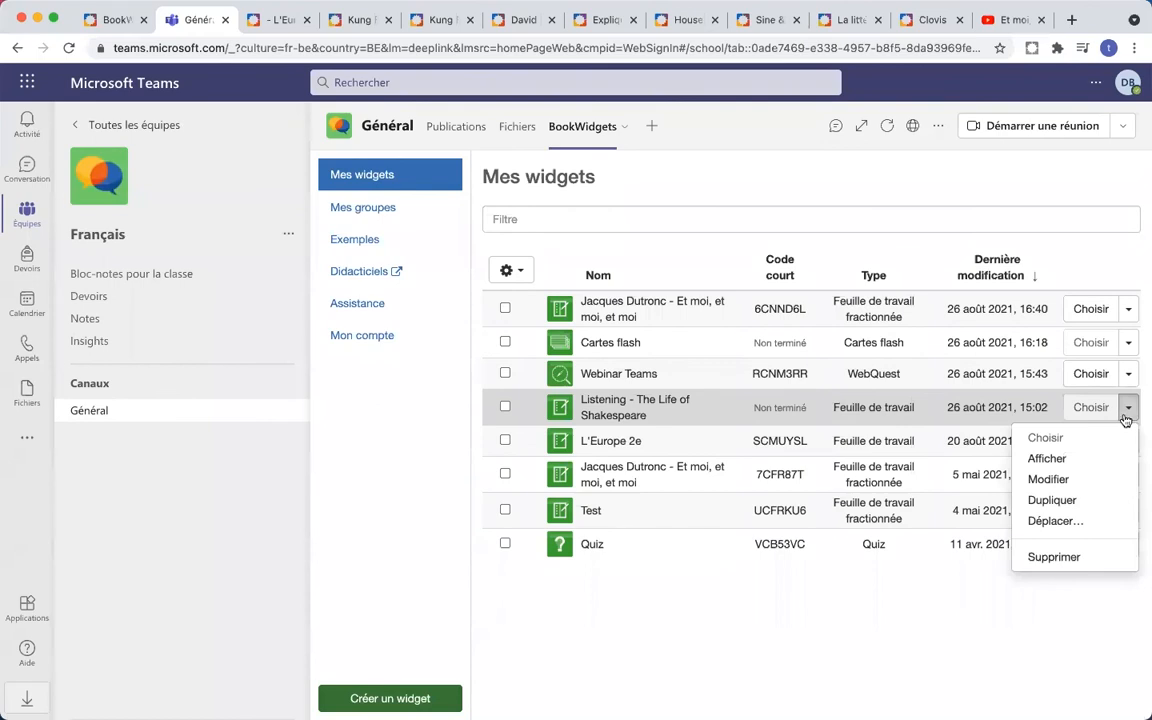
pyautogui.click(1078, 462)
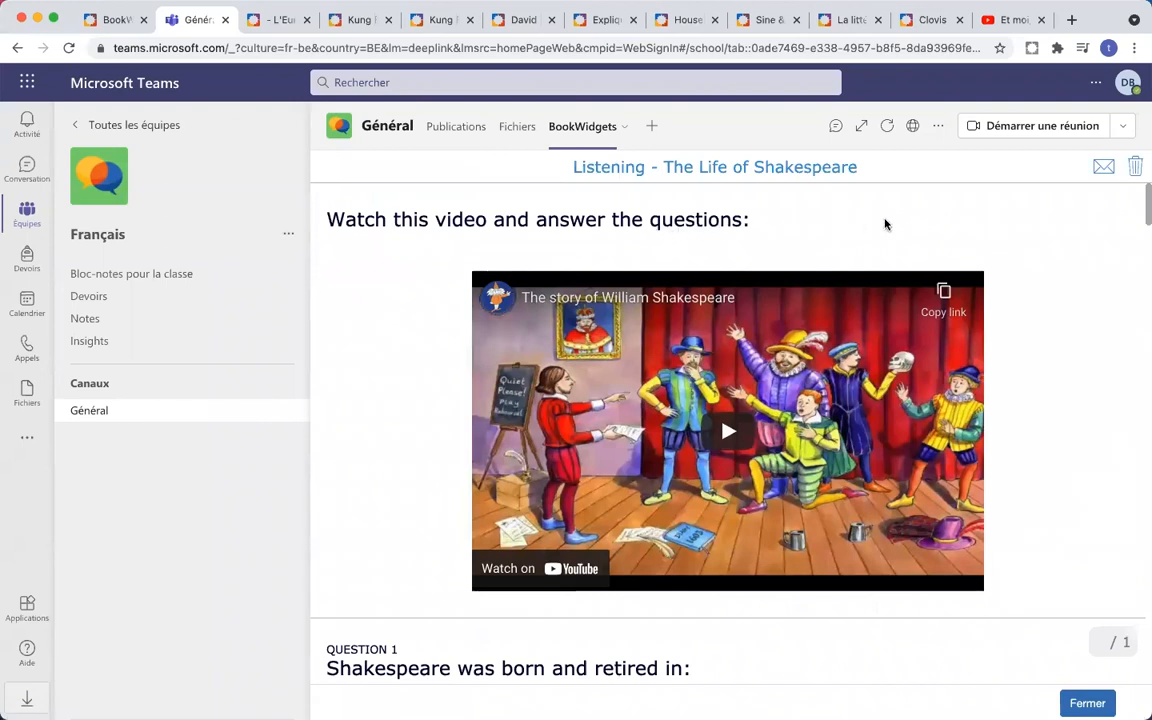
pyautogui.scroll(-5, 1065, 259)
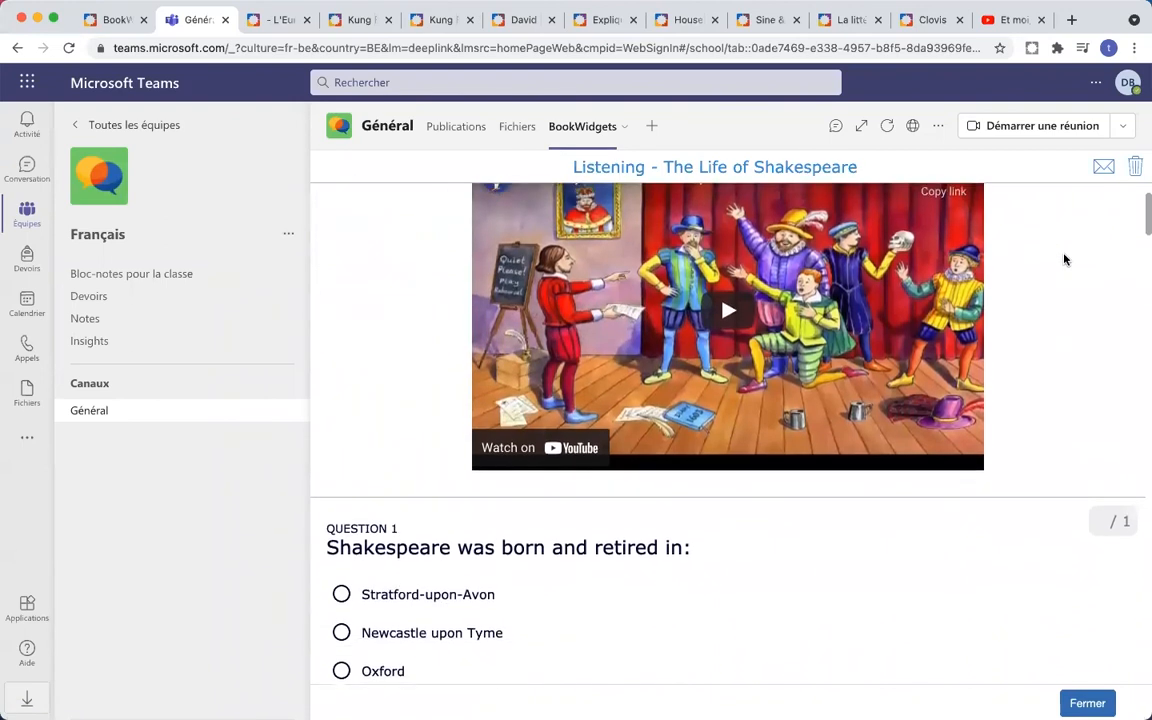
pyautogui.scroll(-3, 1064, 259)
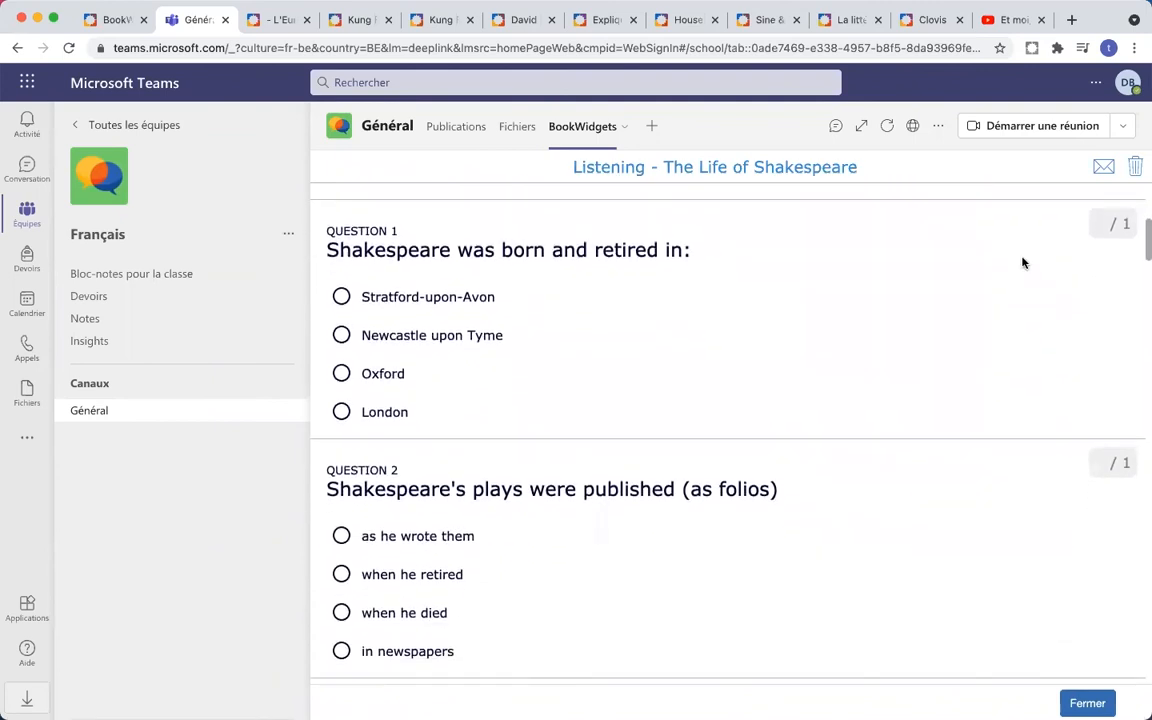
pyautogui.scroll(-2, 998, 267)
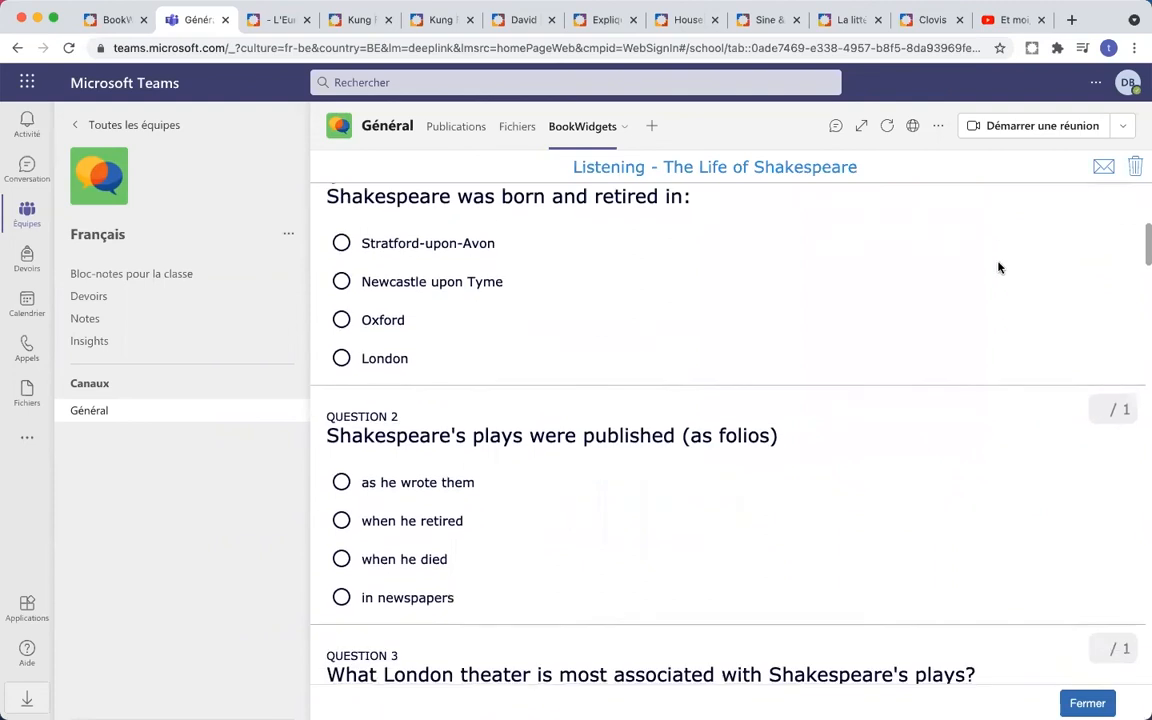
pyautogui.scroll(-3, 998, 267)
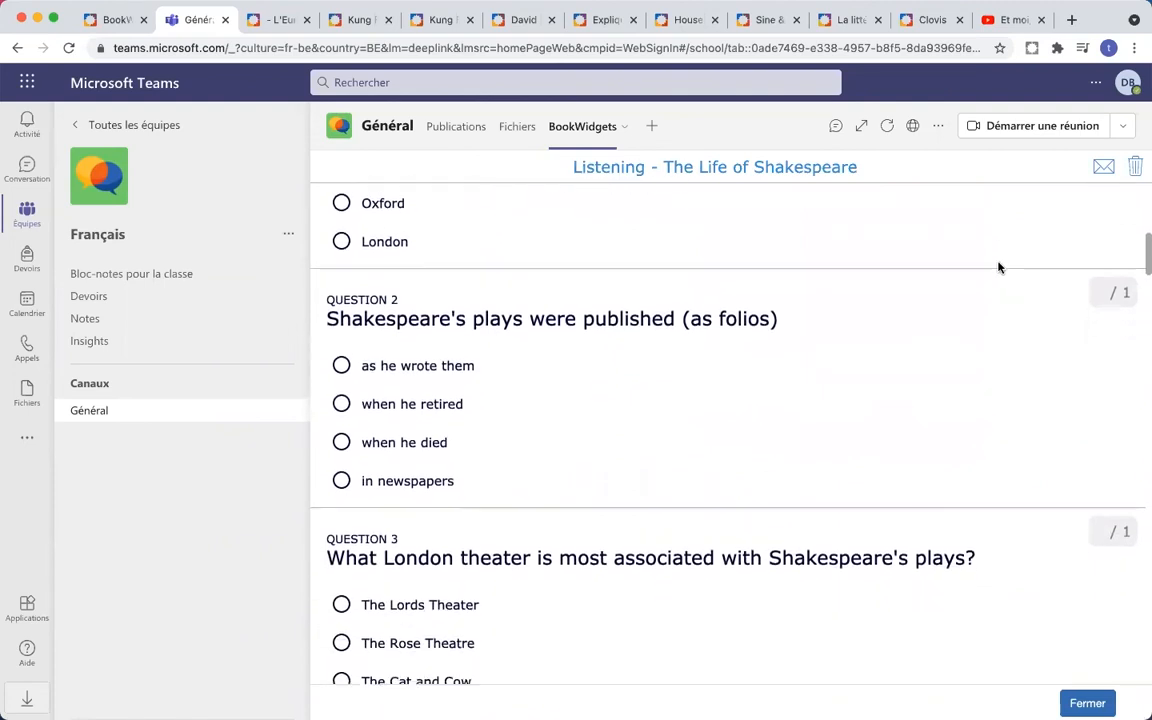
pyautogui.scroll(-1, 998, 267)
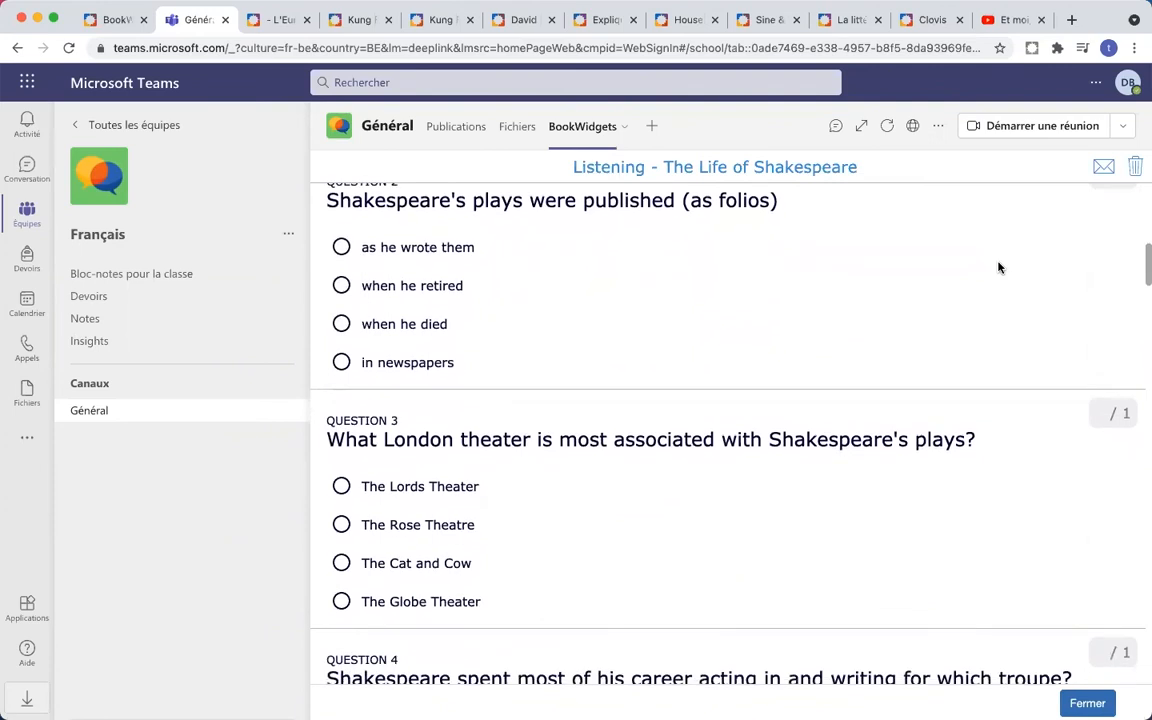
pyautogui.scroll(5, 998, 267)
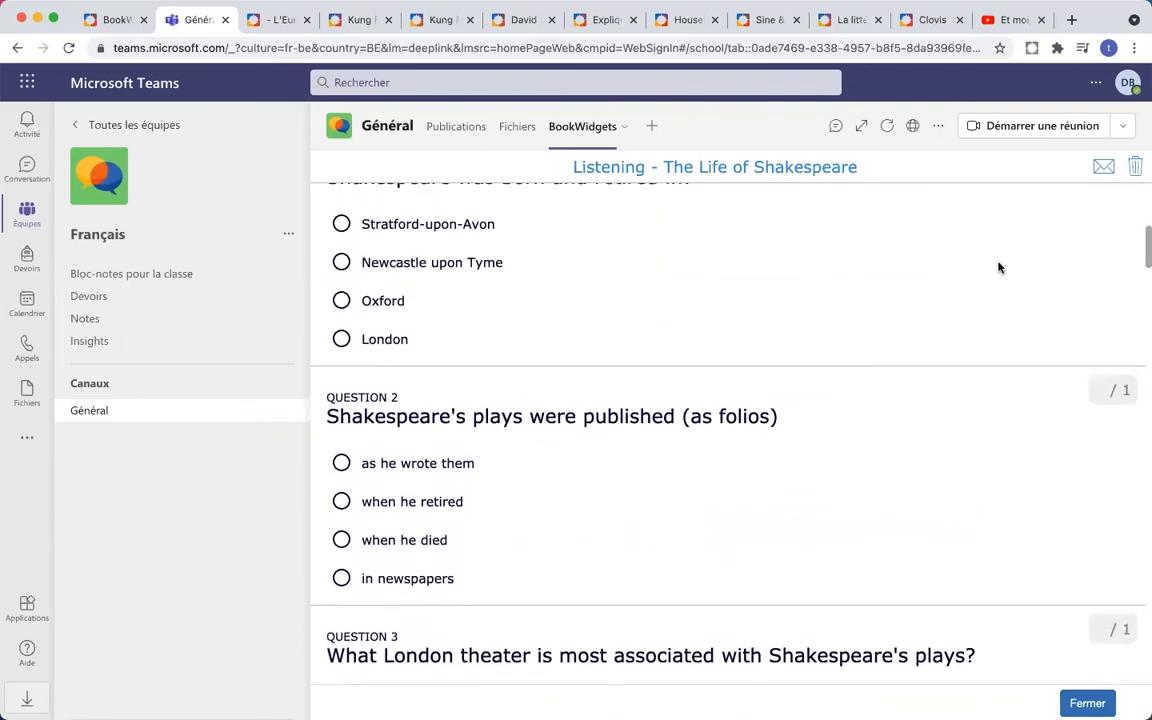
pyautogui.scroll(6, 998, 267)
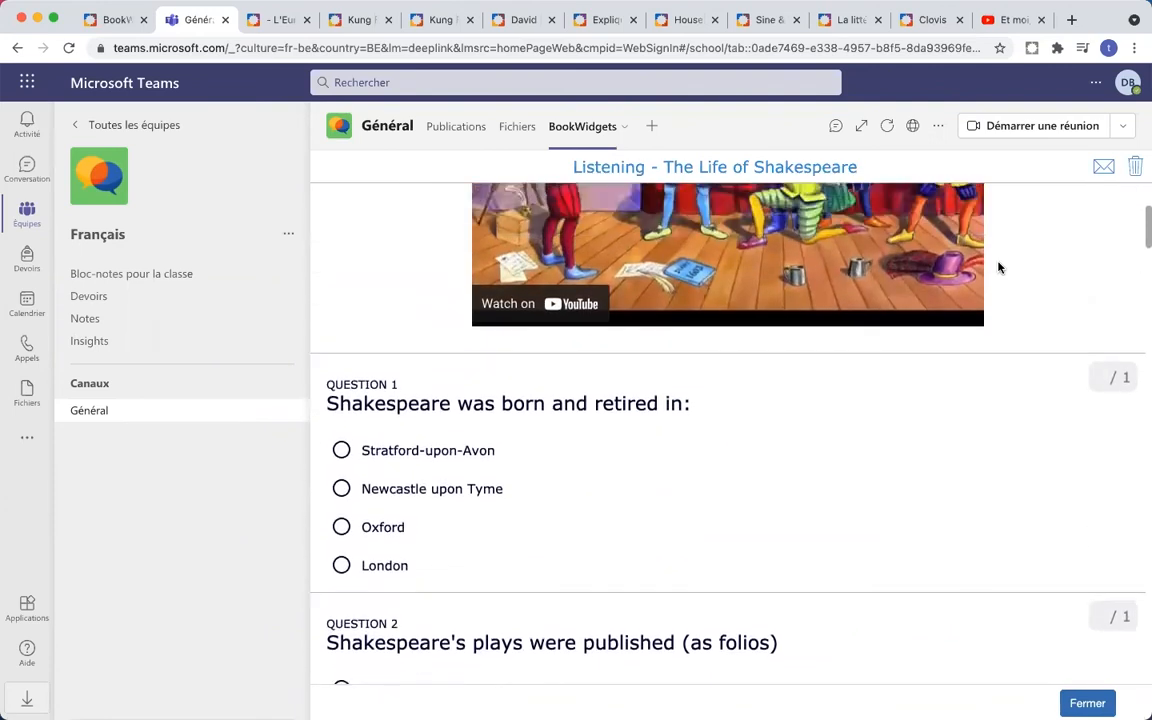
pyautogui.scroll(3, 998, 267)
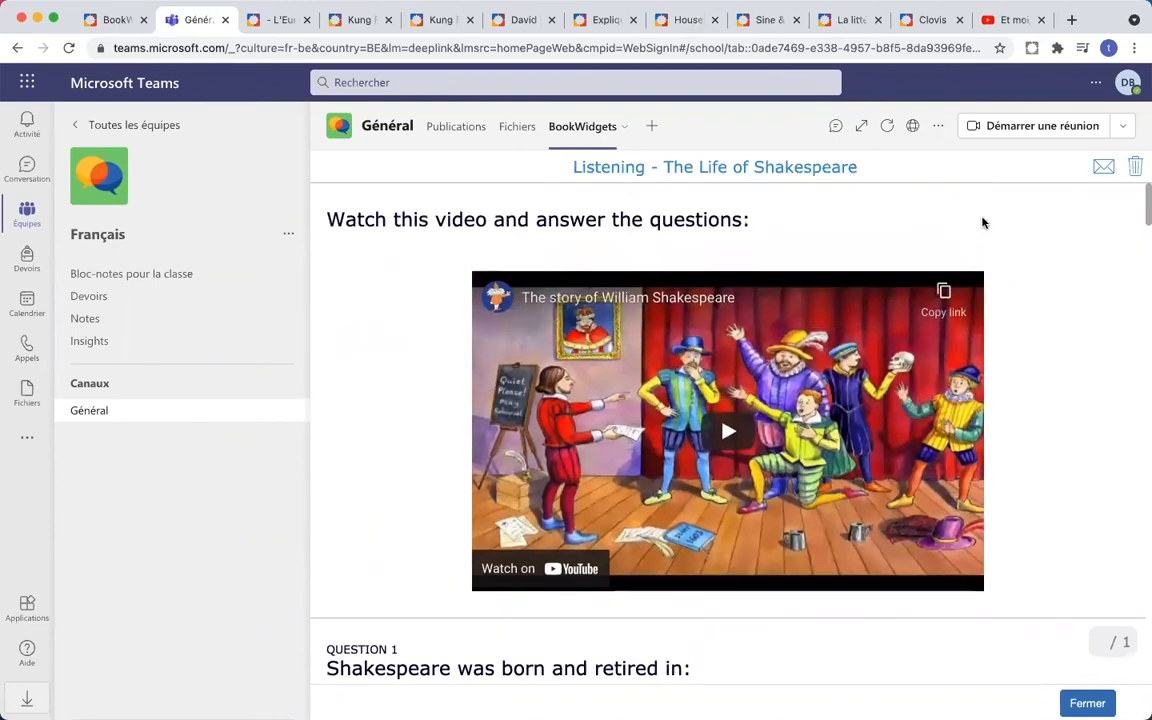
pyautogui.scroll(-10, 1031, 232)
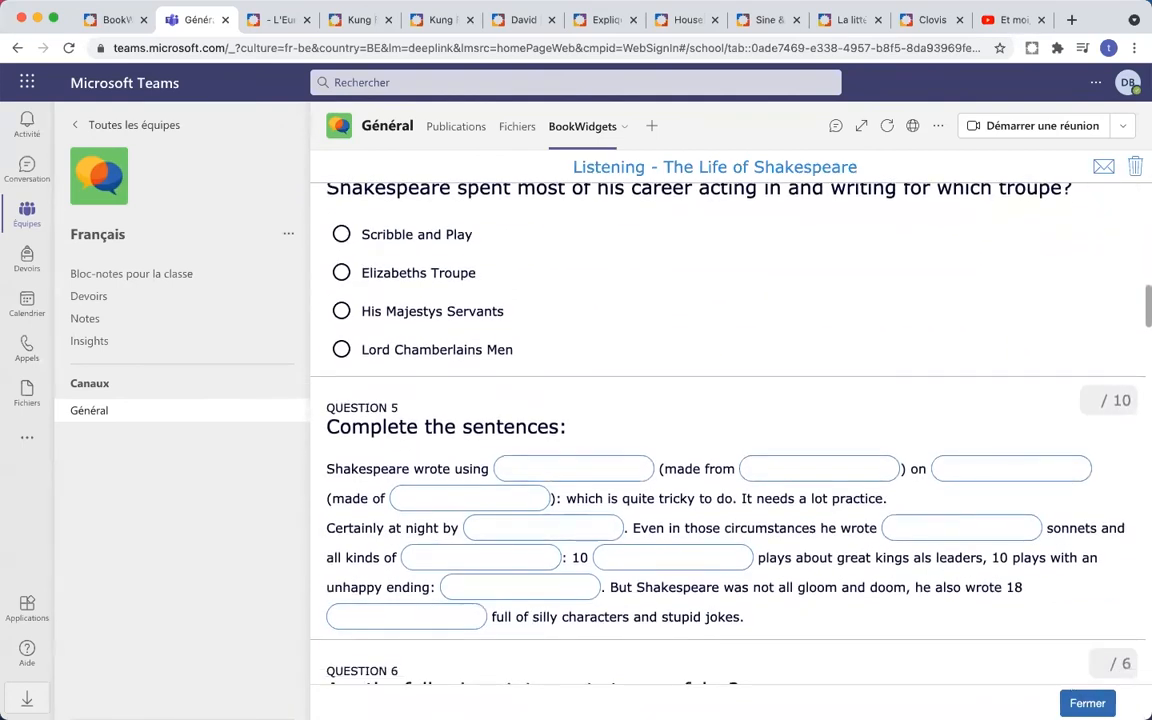
pyautogui.click(1078, 701)
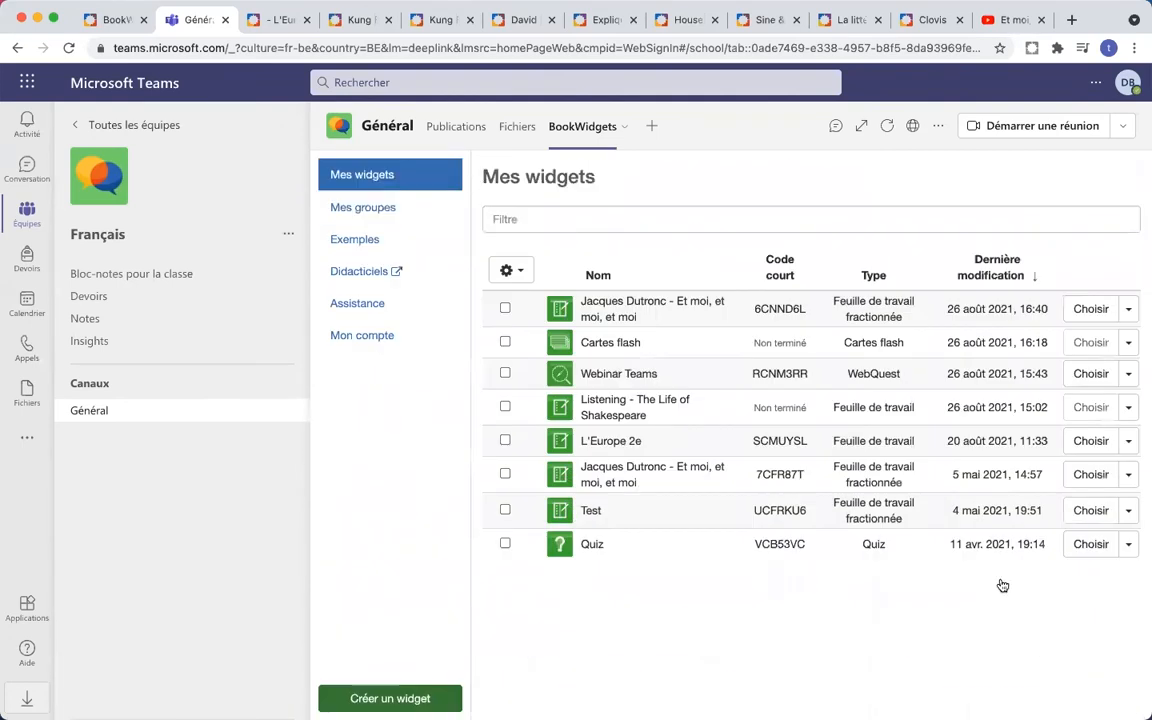
# - Open the Listening - The Life of Shakespeare worksheet for editing and start sharing it
pyautogui.click(1128, 409)
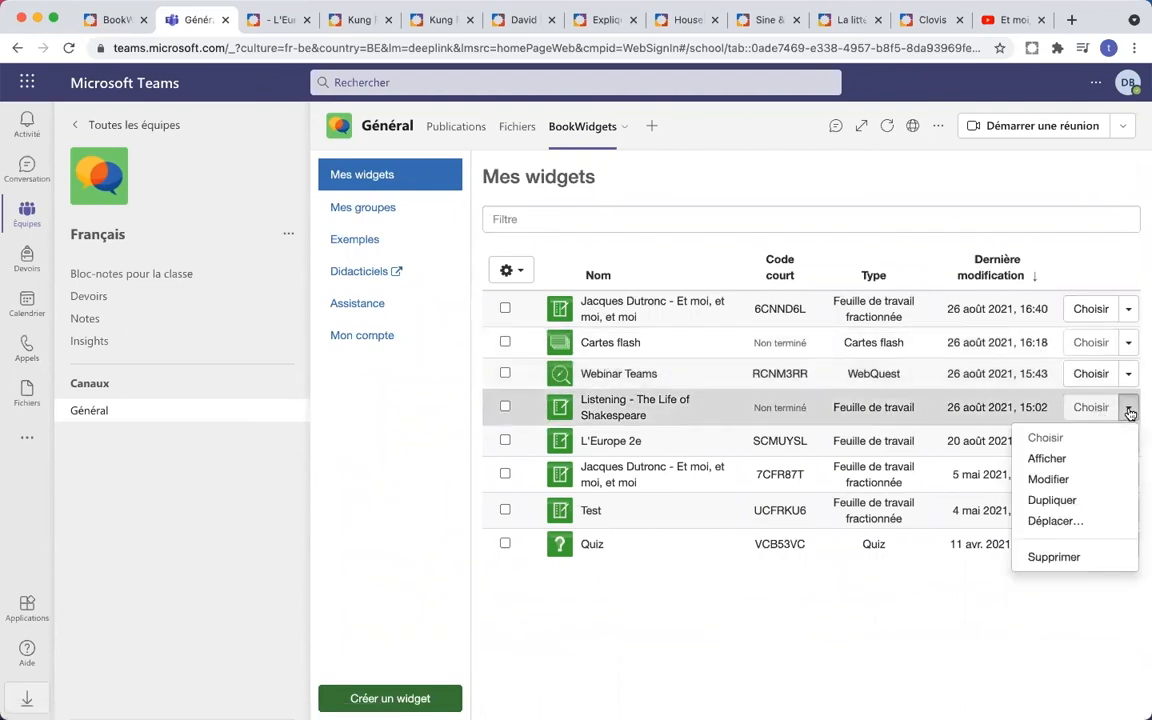
pyautogui.click(1070, 482)
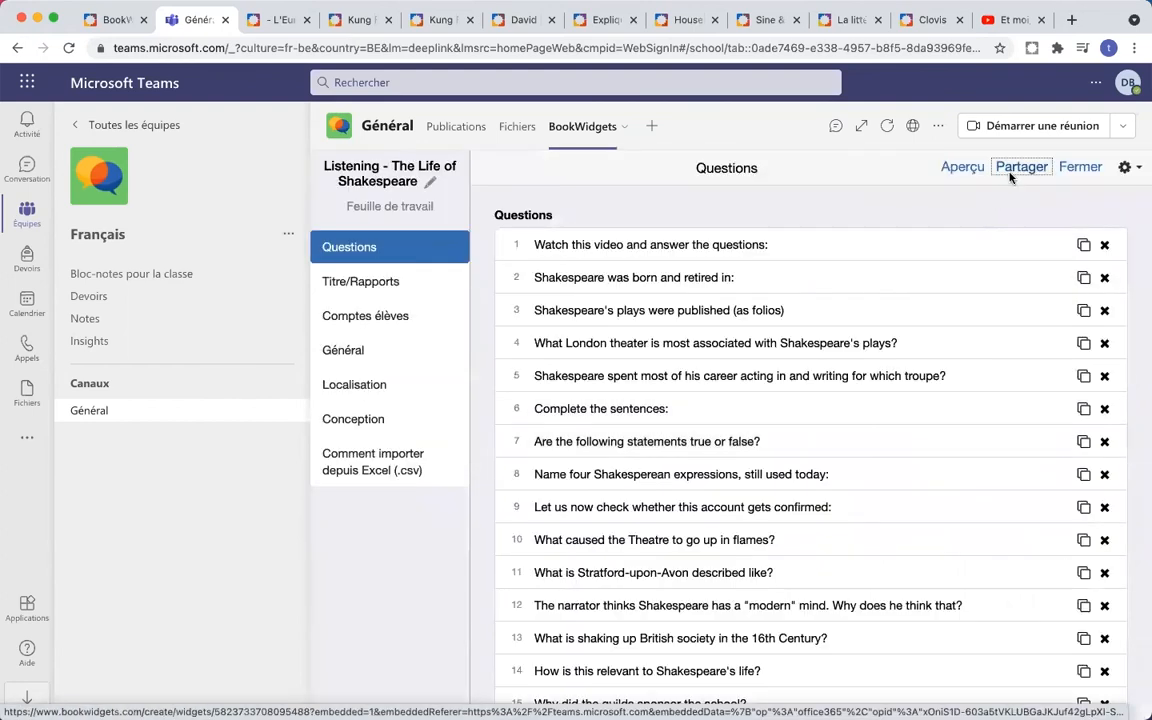
pyautogui.click(1021, 167)
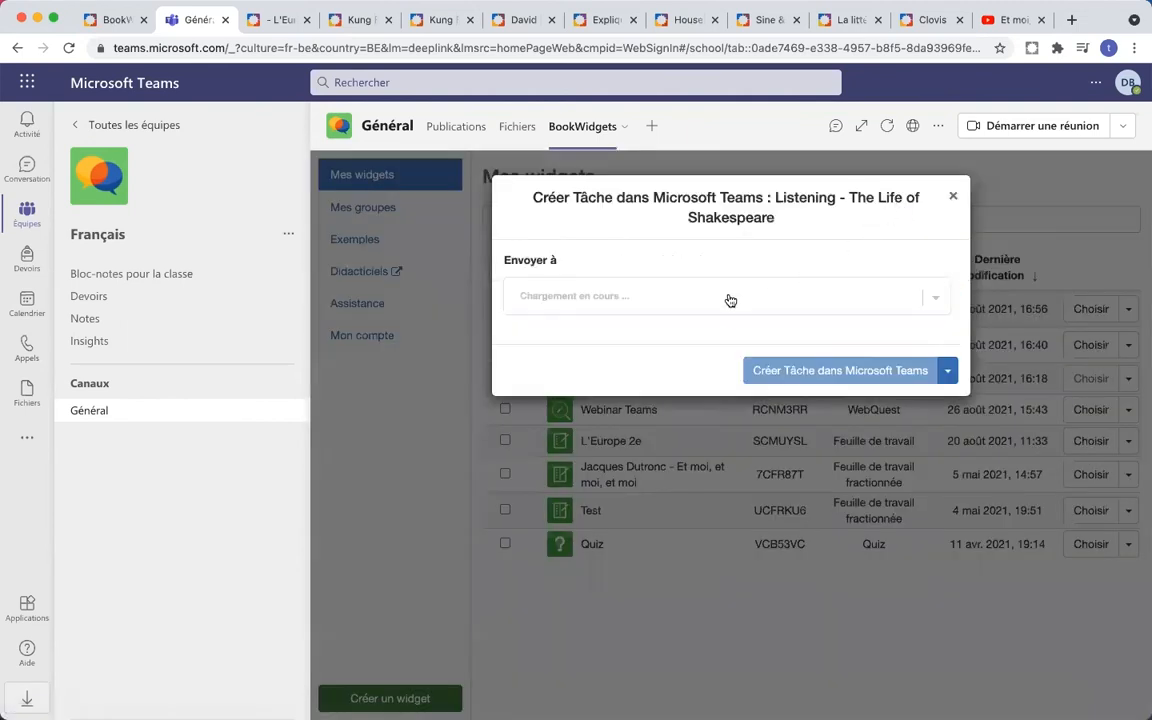
# - Send it to the Français class as a Teams task due 29/08/2021 23:59
pyautogui.click(938, 297)
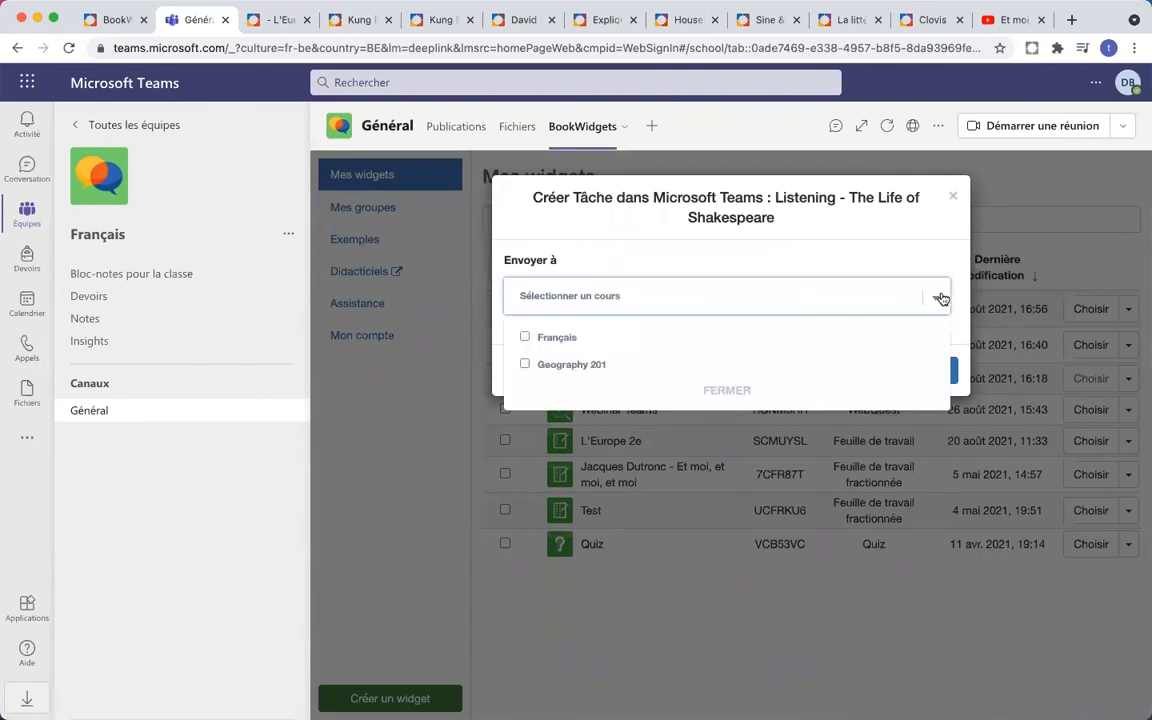
pyautogui.click(526, 339)
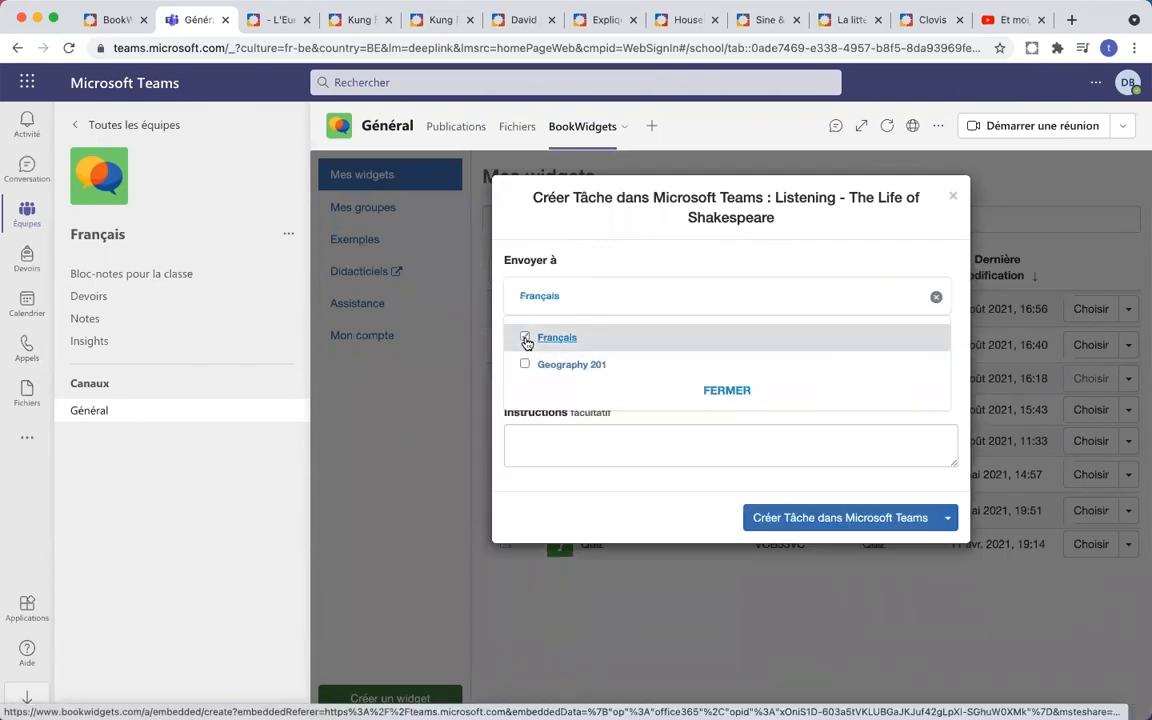
pyautogui.click(712, 391)
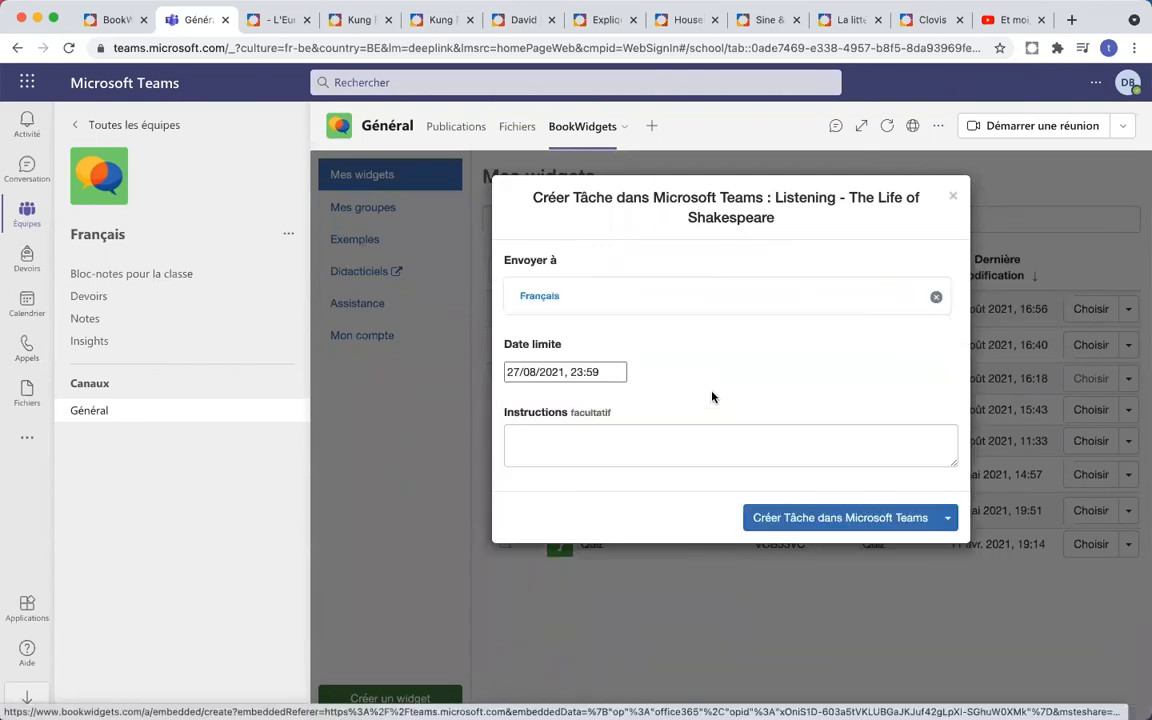
pyautogui.click(576, 376)
pyautogui.click(613, 500)
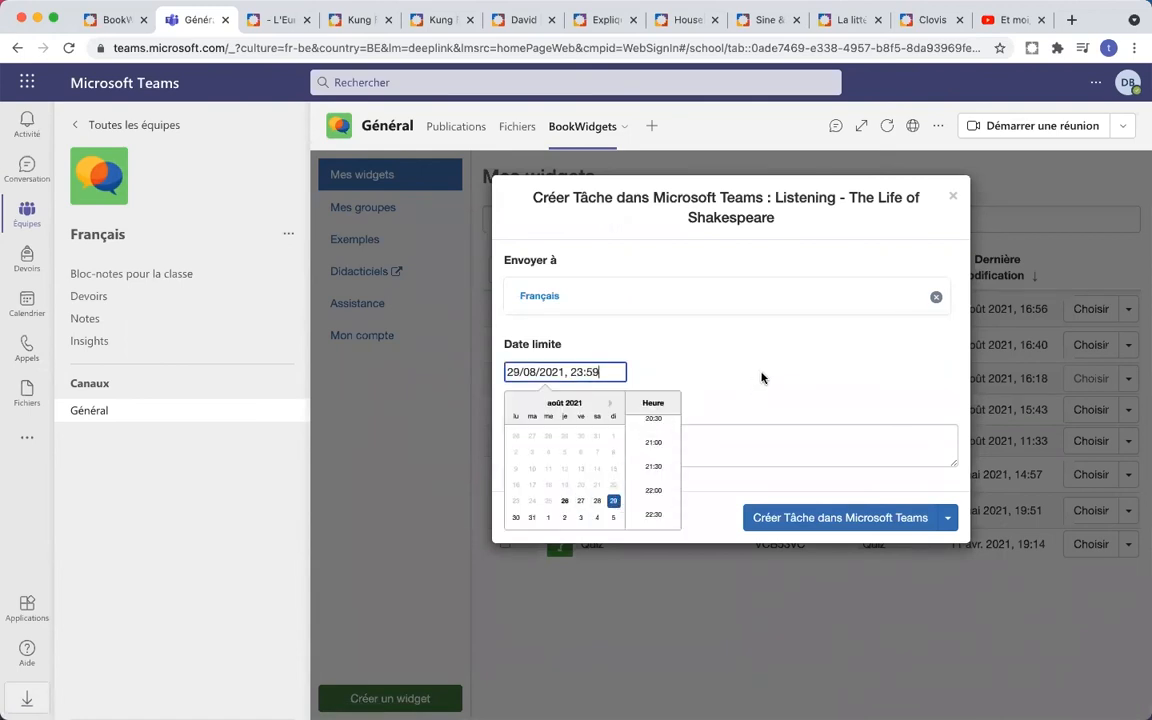
pyautogui.click(761, 377)
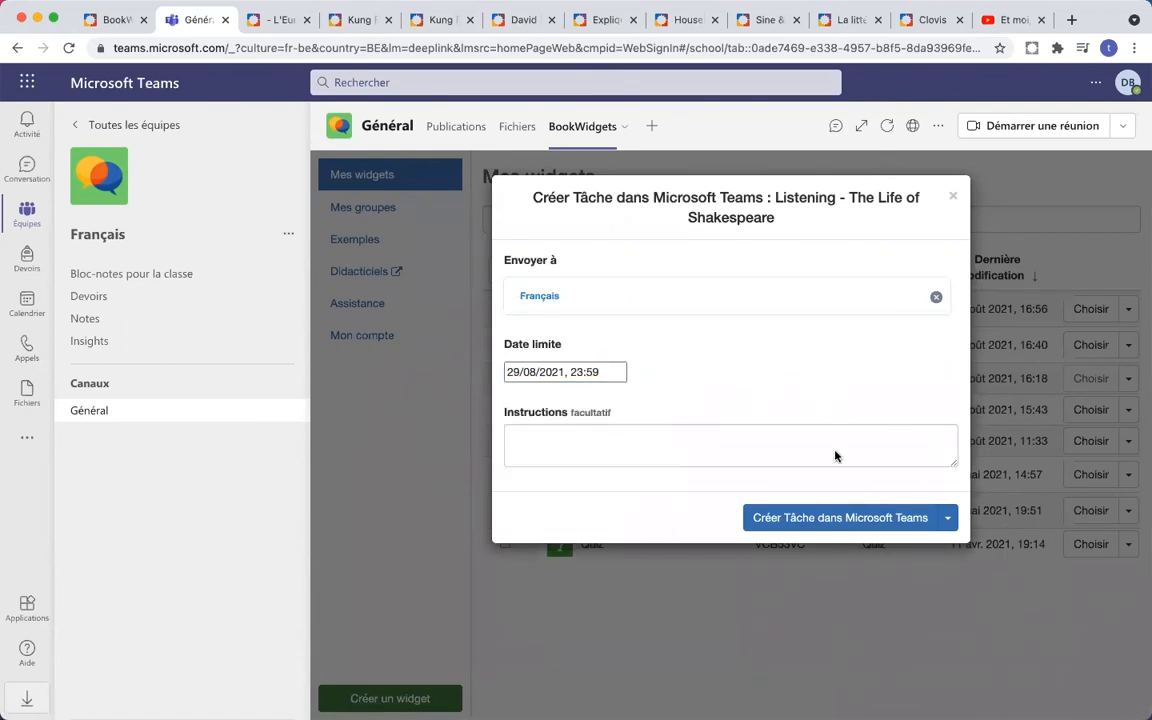
pyautogui.click(852, 520)
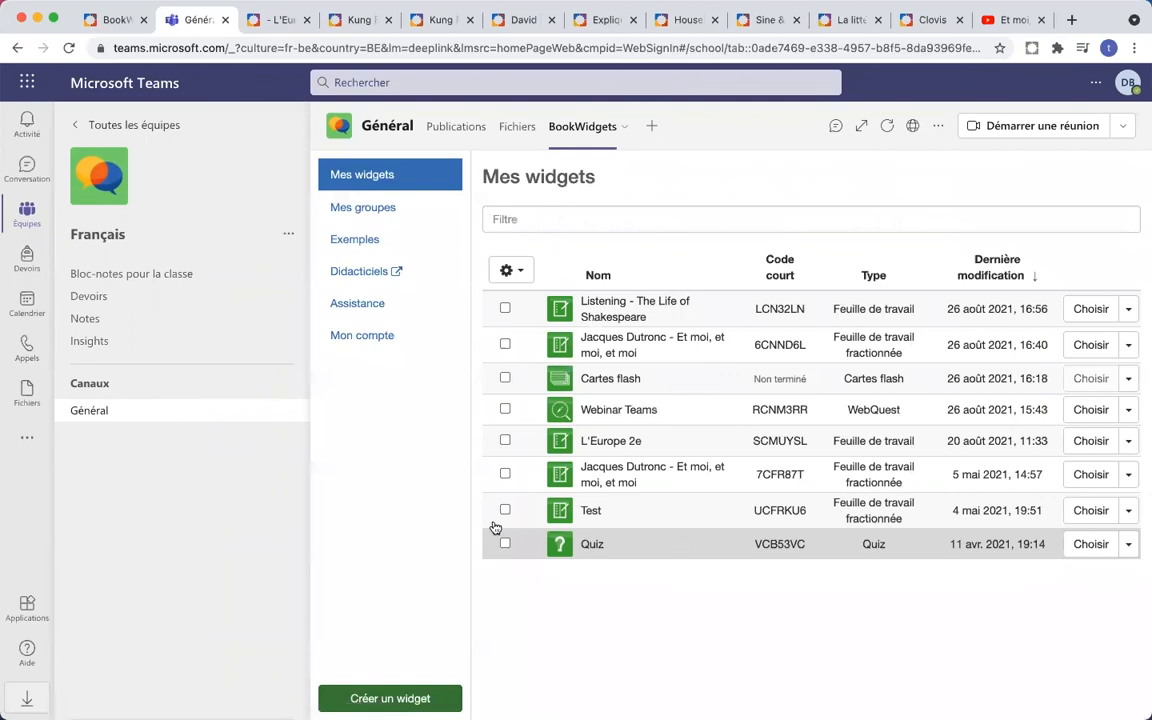
# - Arrange the teacher's Chrome window and the student's Firefox Teams window side by side
pyautogui.moveTo(8, 366); pyautogui.dragTo(443, 370)
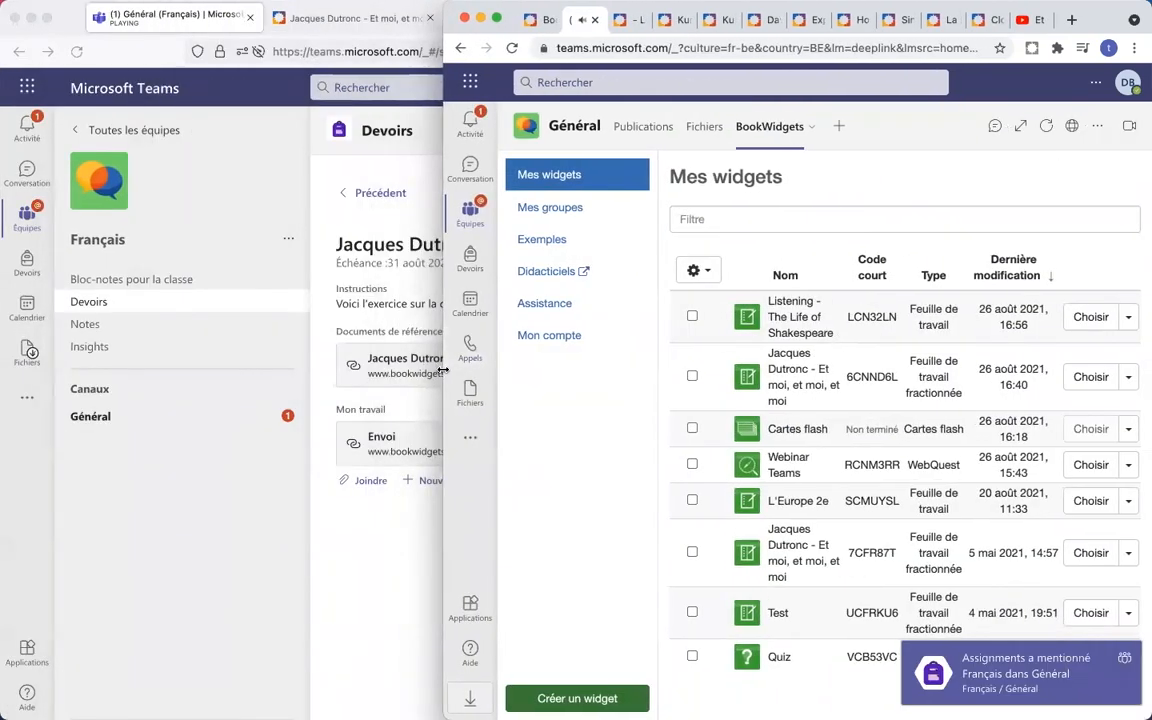
pyautogui.click(274, 487)
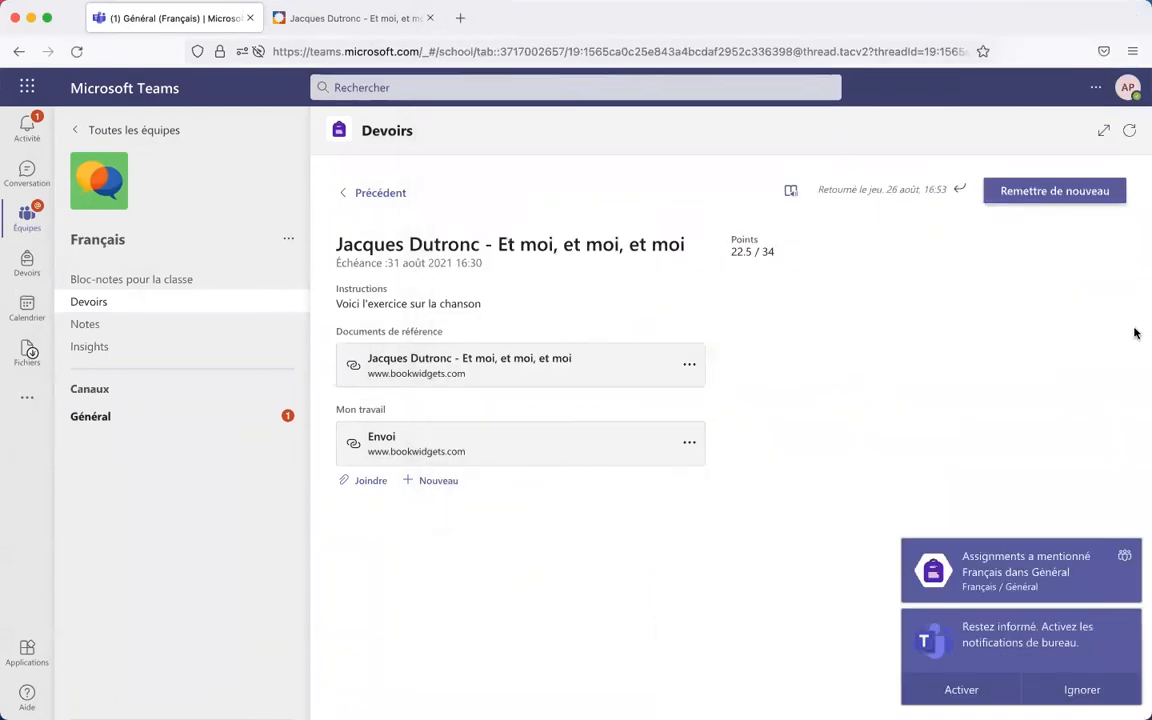
pyautogui.moveTo(1143, 331); pyautogui.dragTo(428, 367)
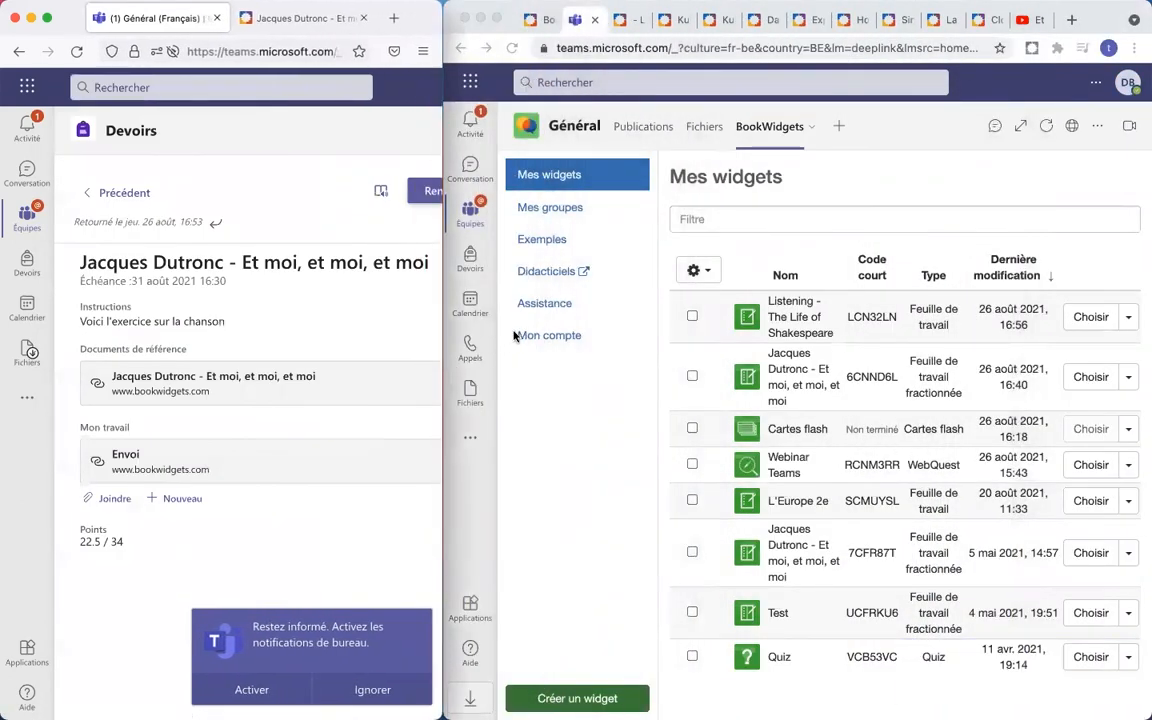
pyautogui.click(597, 50)
# - In the teacher window, go to the BookWidgets dashboard and open Live widgets
pyautogui.write('book')
pyautogui.press('Return')
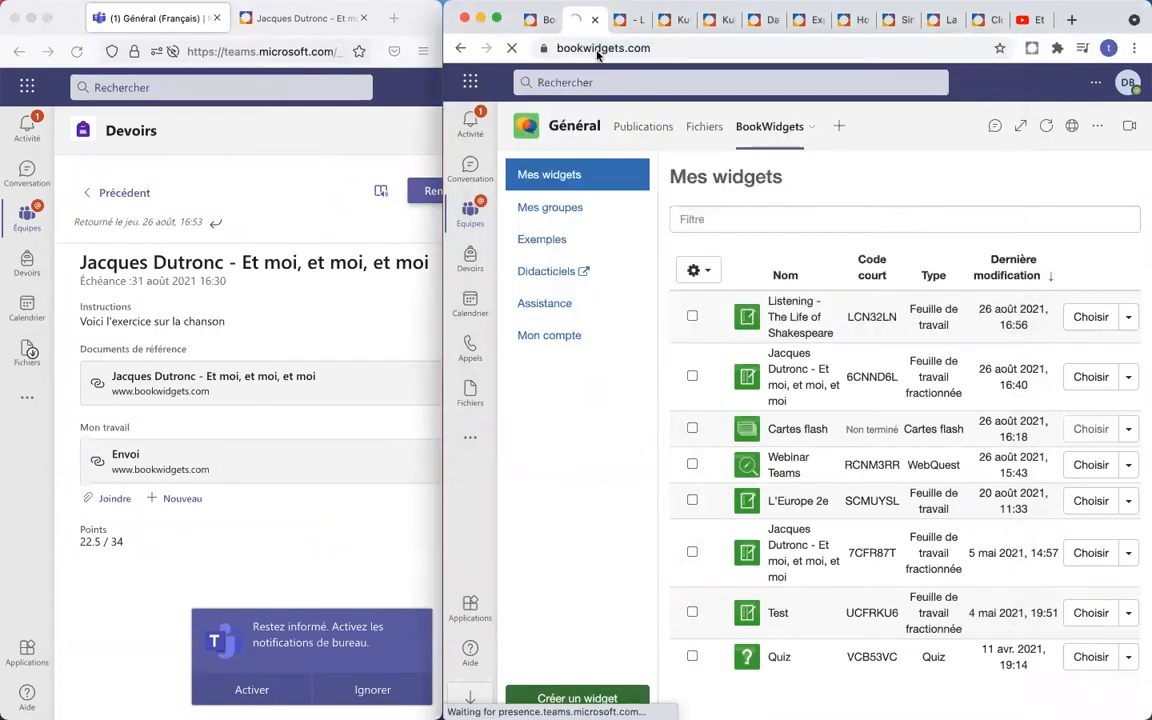
pyautogui.click(1074, 88)
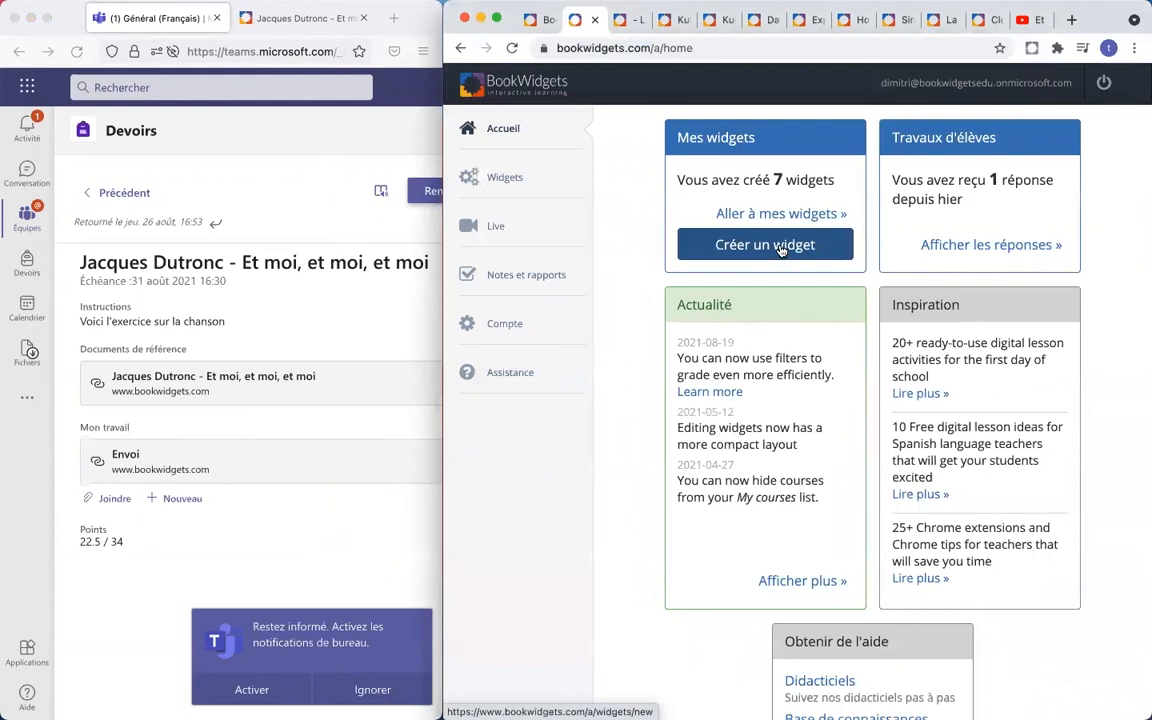
pyautogui.click(497, 229)
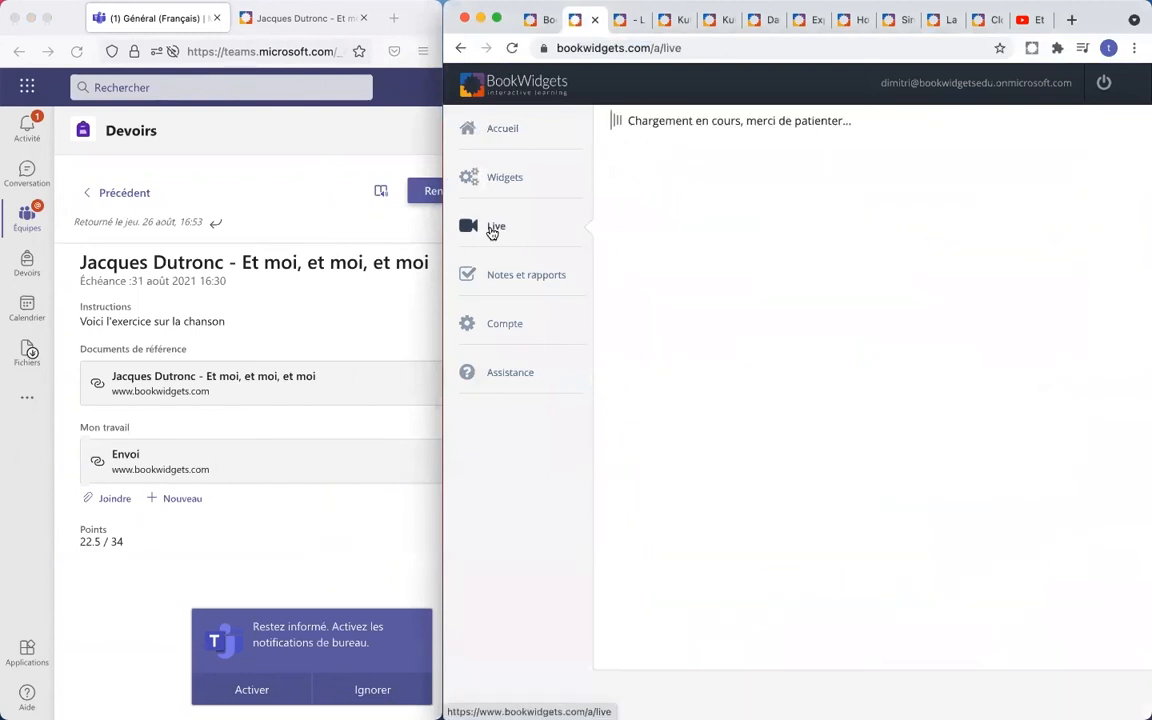
# - As the student, open the Listening Shakespeare assignment's worksheet and sign in with the student account
pyautogui.click(27, 264)
pyautogui.click(27, 264)
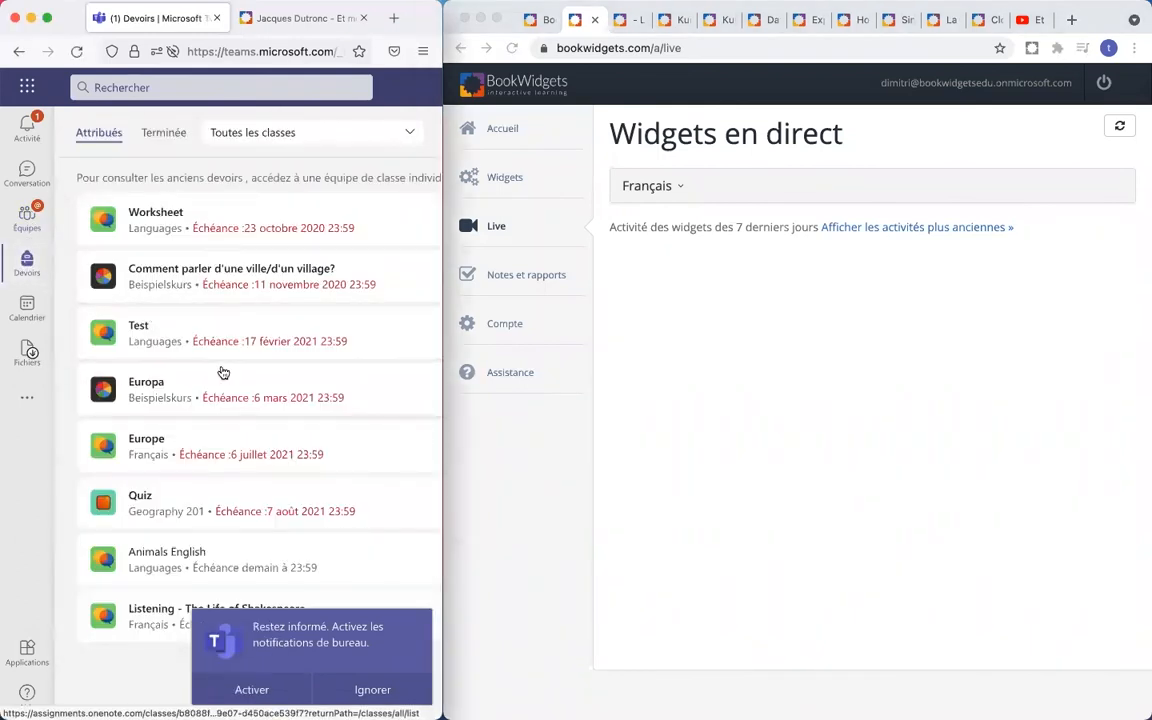
pyautogui.click(372, 689)
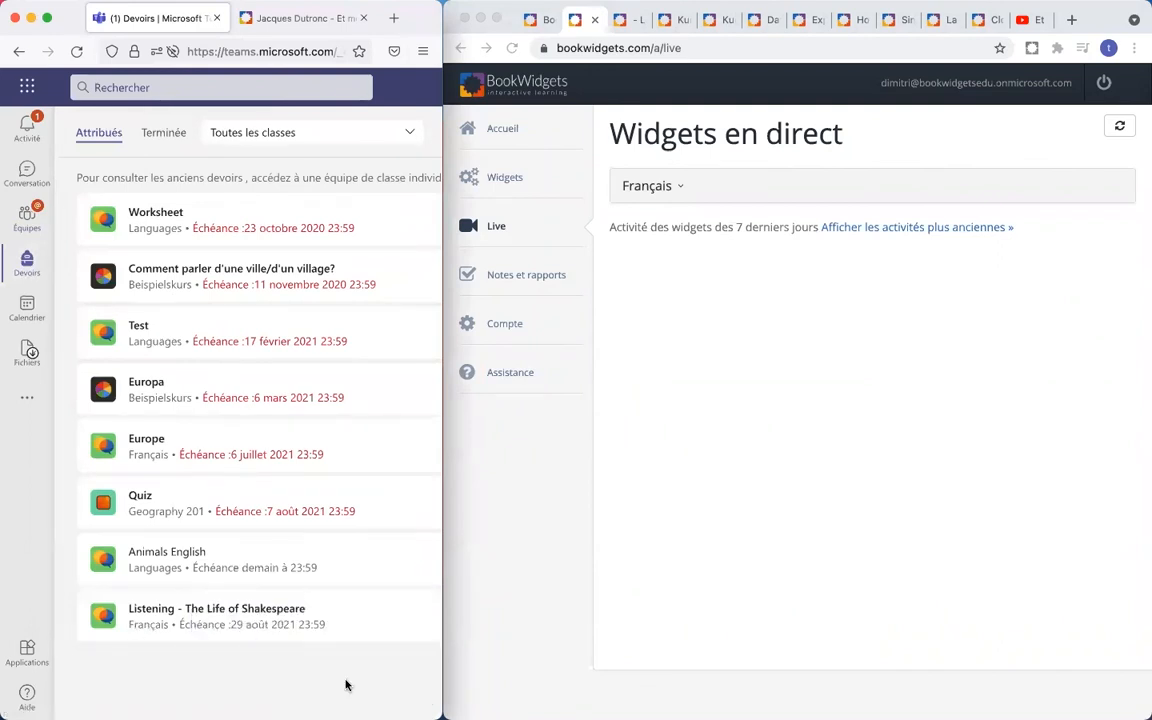
pyautogui.click(230, 615)
pyautogui.click(195, 320)
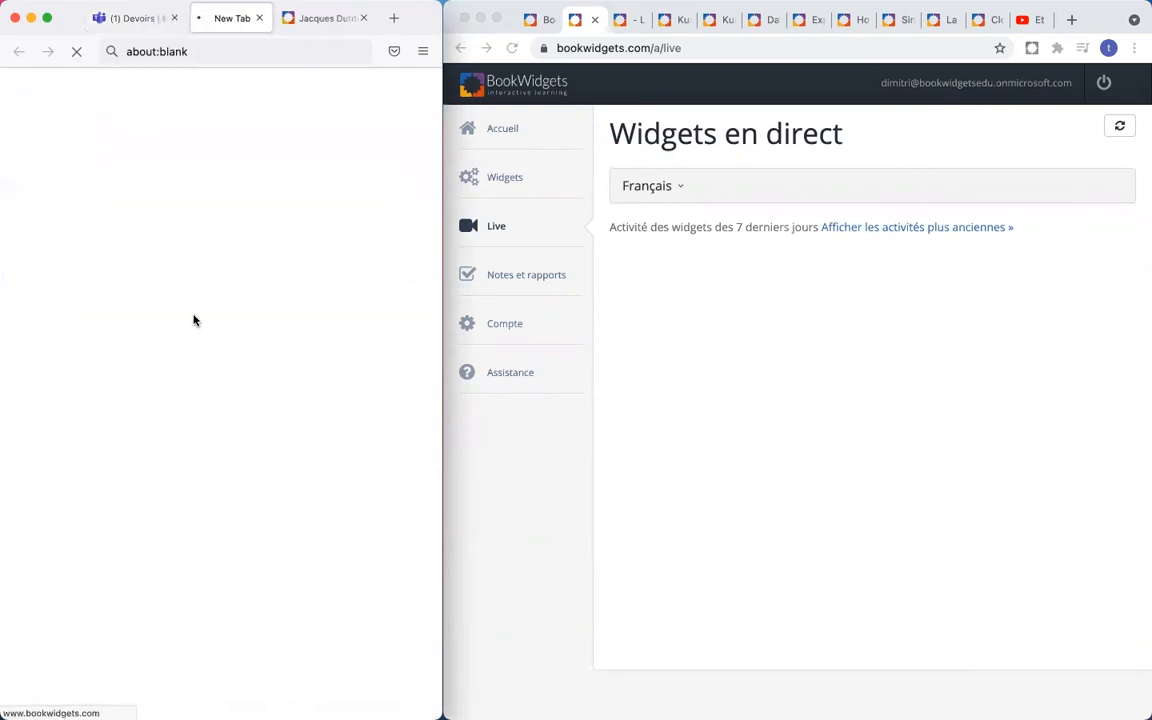
pyautogui.click(297, 170)
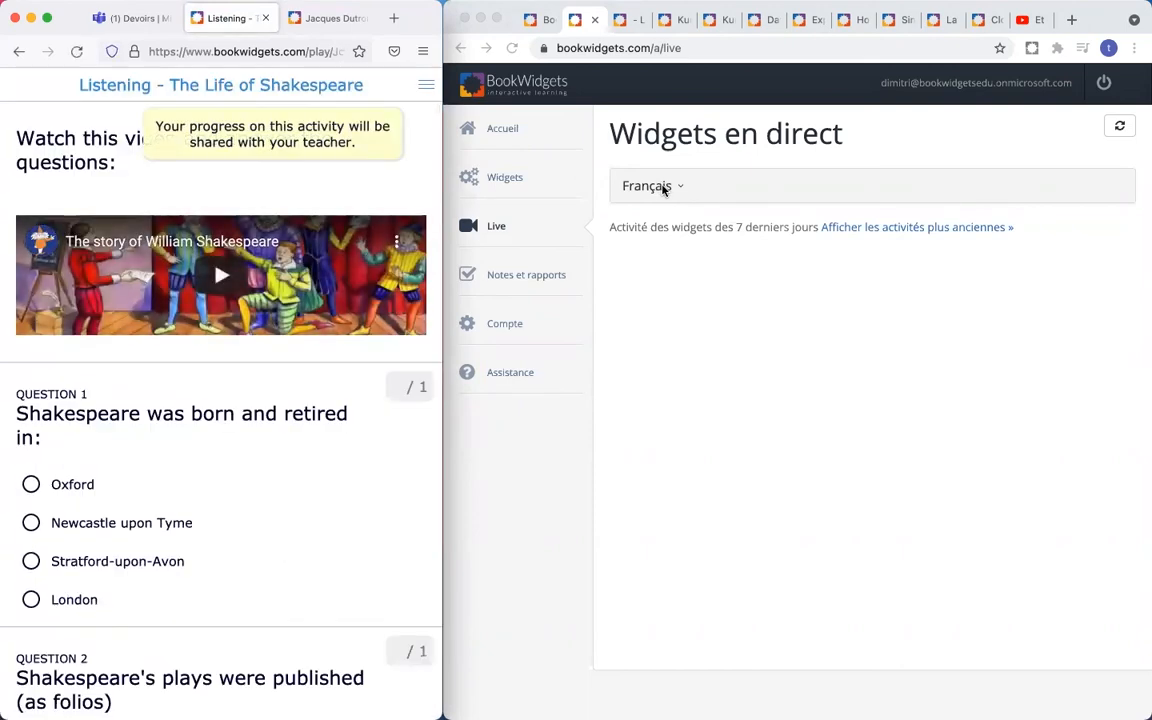
# - Open Français live results for the Listening widget and answer question 1 with Stratford-upon-Avon
pyautogui.click(665, 188)
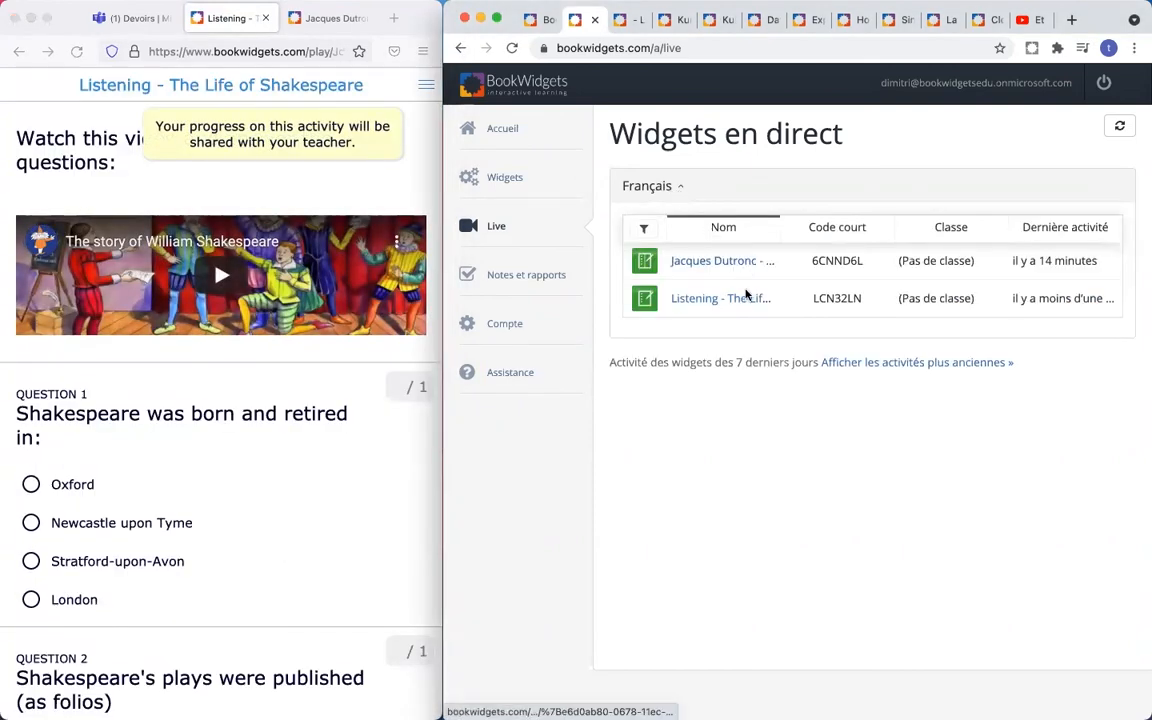
pyautogui.click(714, 299)
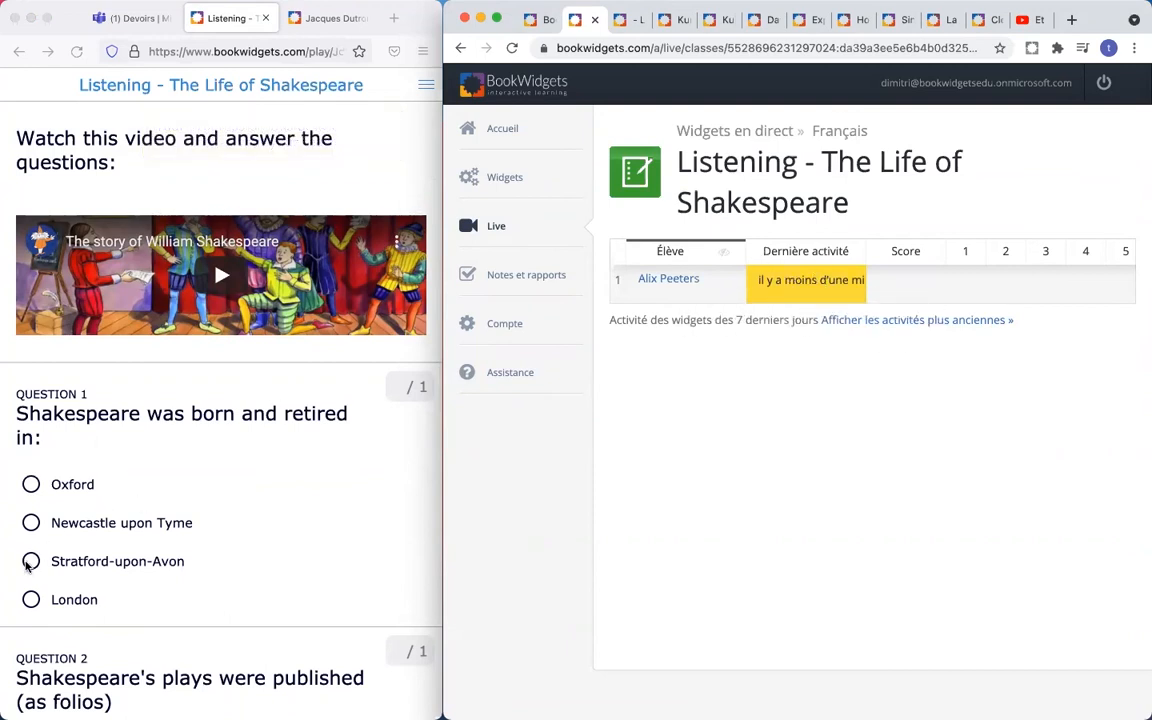
pyautogui.click(29, 565)
pyautogui.click(31, 562)
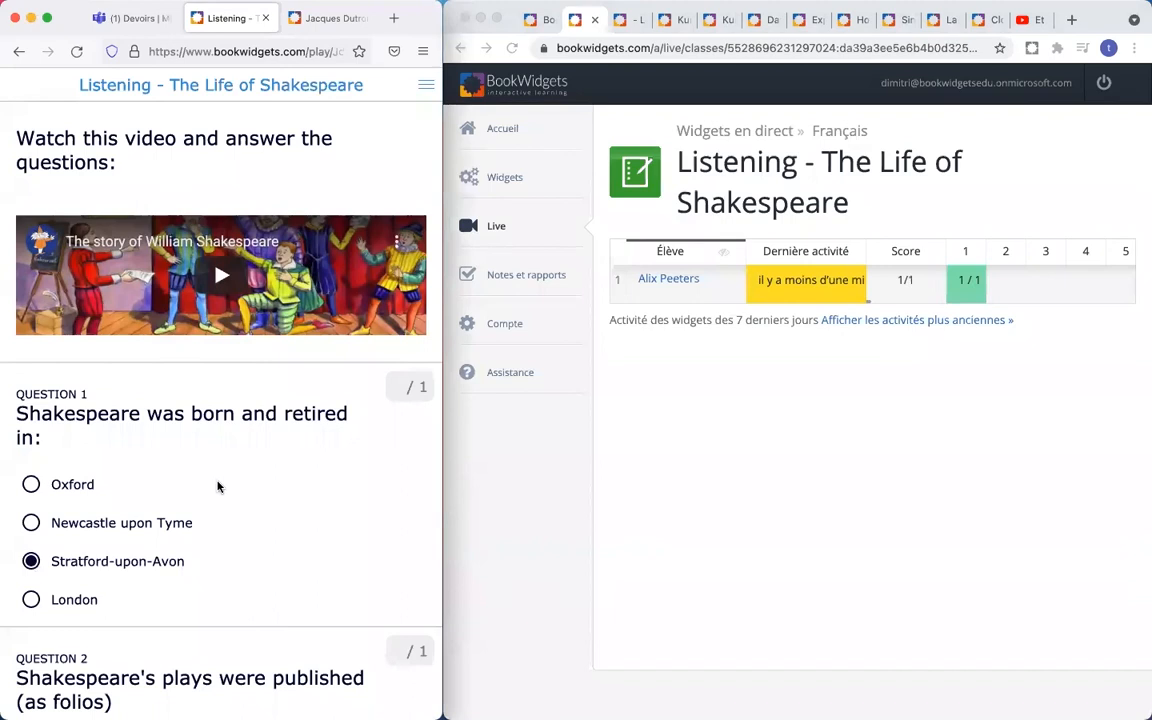
pyautogui.scroll(-3, 218, 486)
pyautogui.scroll(-2, 218, 486)
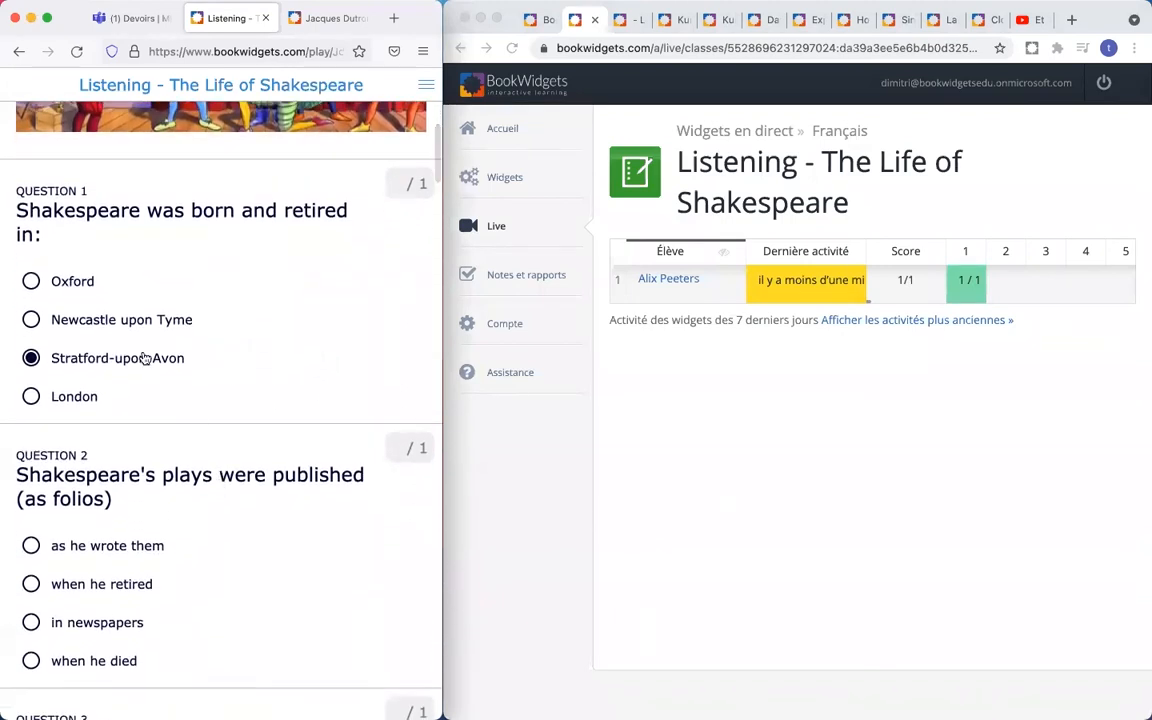
pyautogui.scroll(-2, 110, 357)
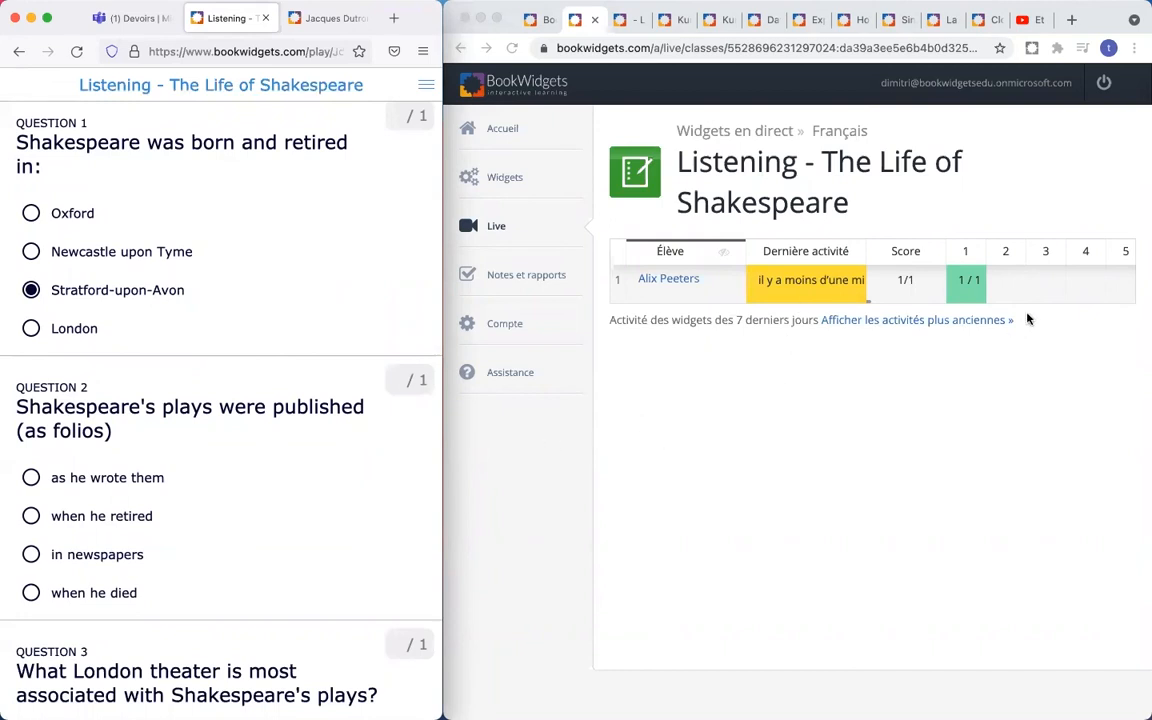
pyautogui.scroll(-2, 208, 439)
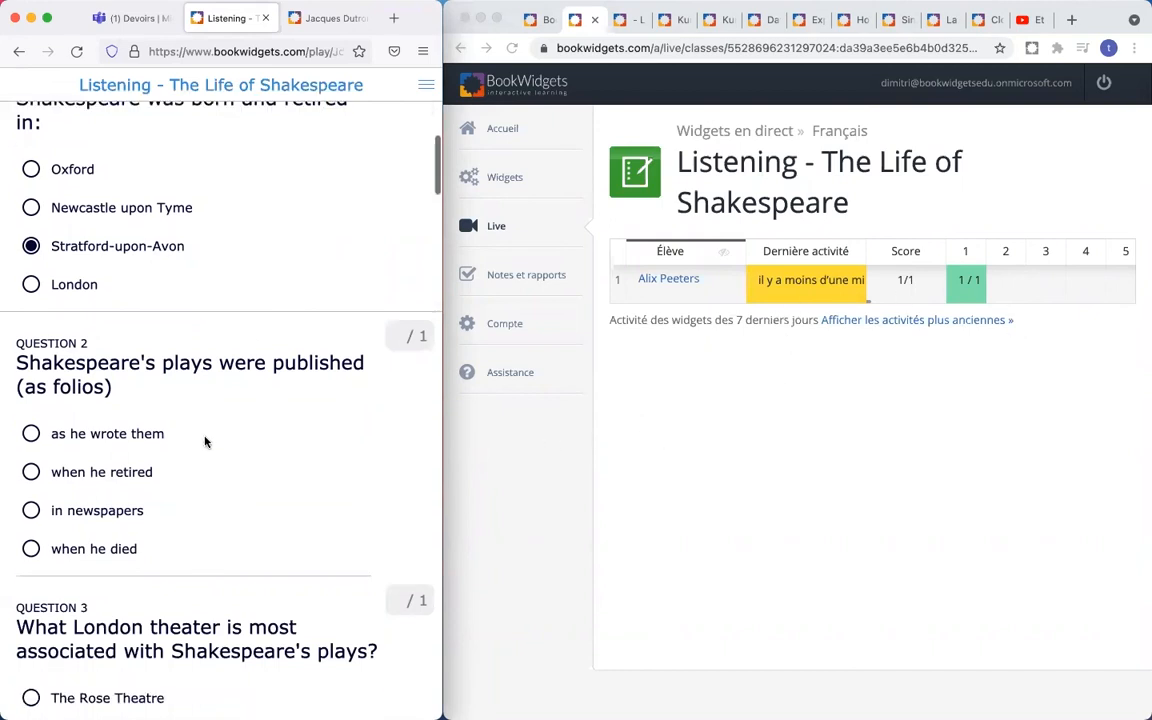
# - Answer question 2 'as he wrote them', question 3 The Rose Theatre, question 4 Elizabeths Troupe
pyautogui.click(31, 429)
pyautogui.scroll(-5, 150, 420)
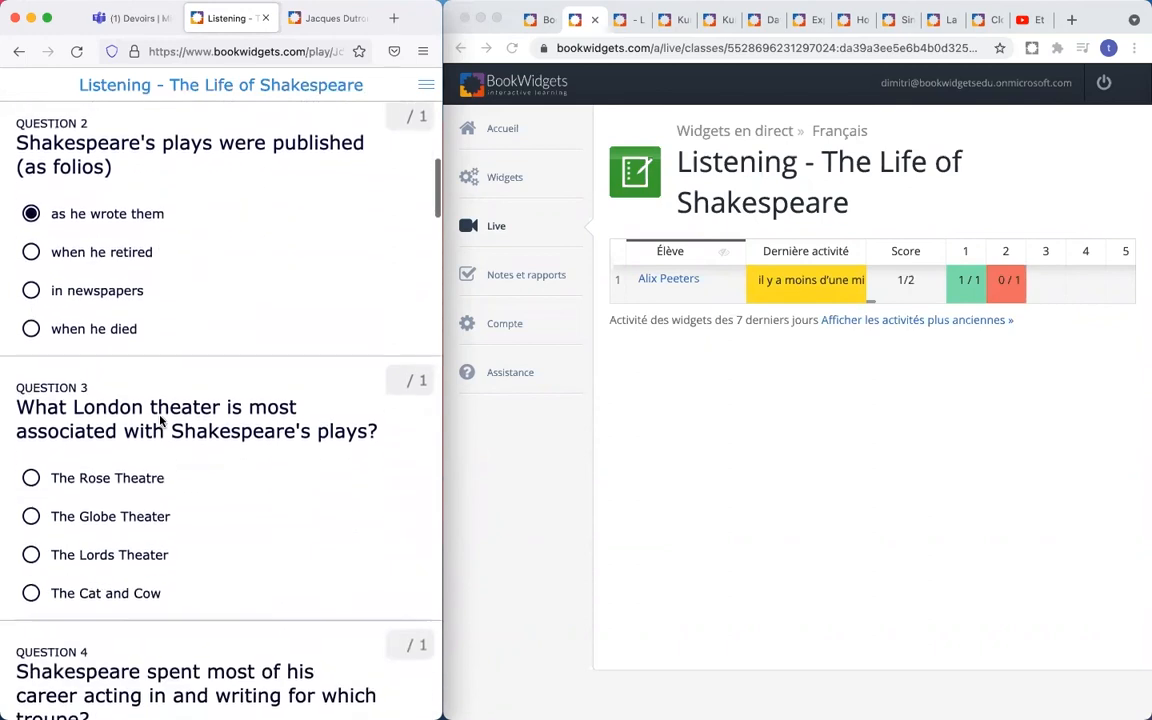
pyautogui.click(40, 465)
pyautogui.scroll(-4, 149, 452)
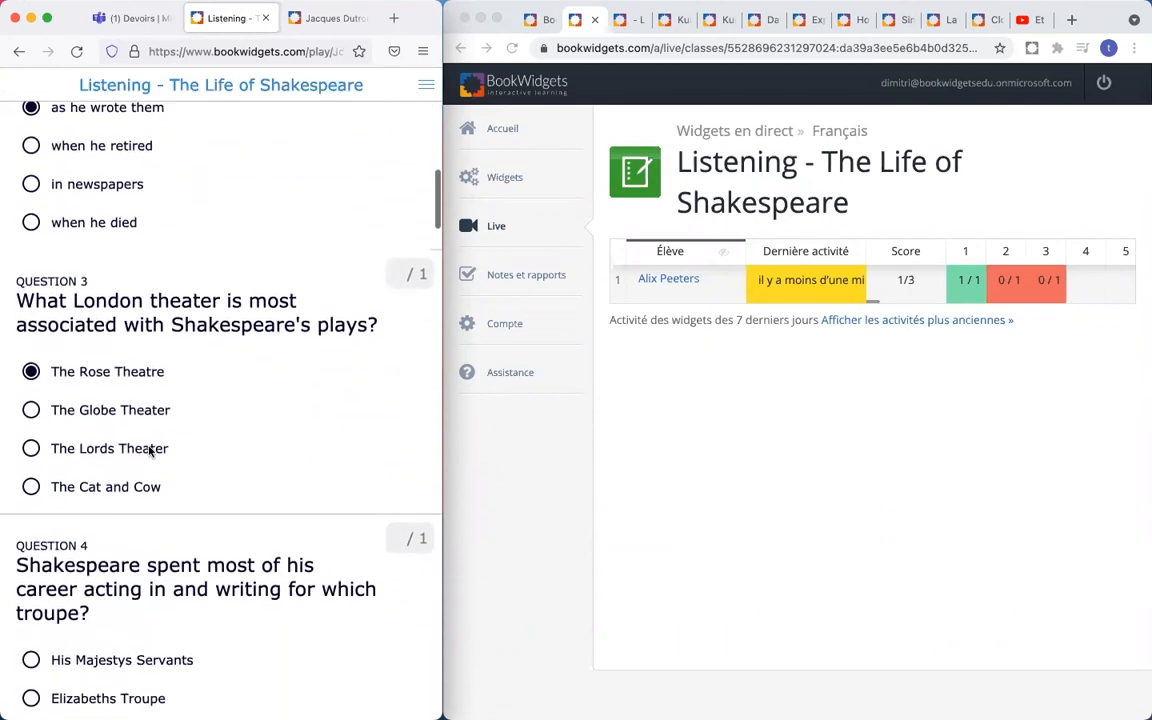
pyautogui.scroll(-3, 149, 452)
pyautogui.click(54, 473)
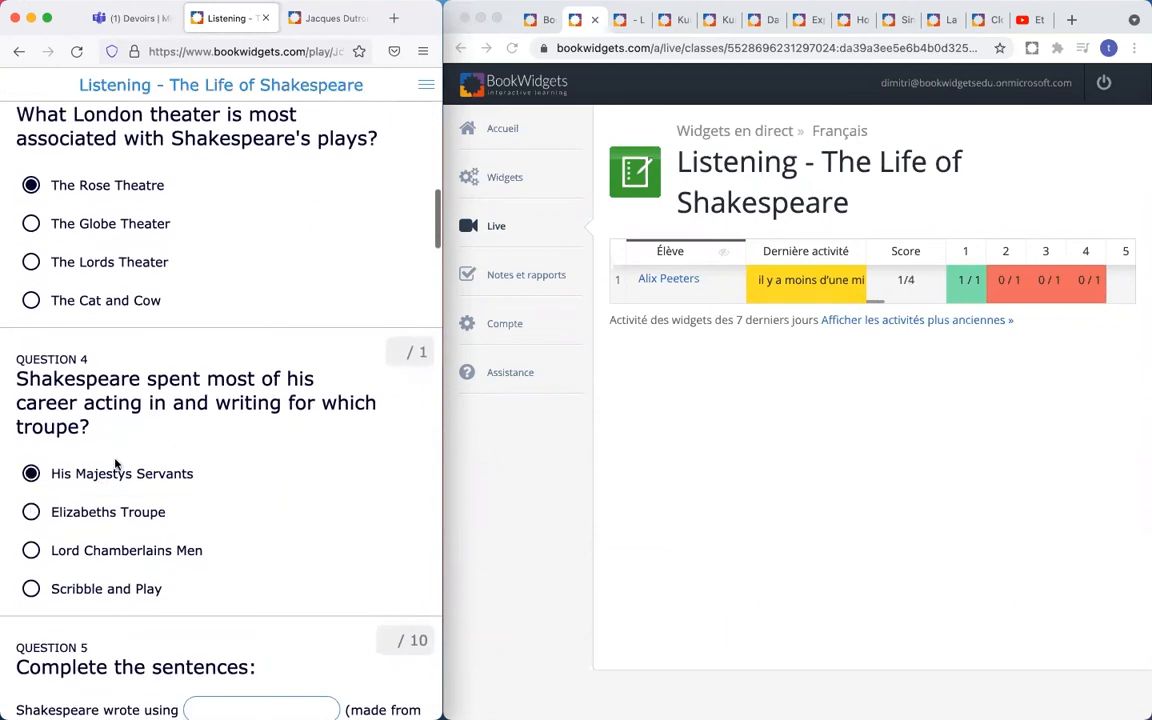
pyautogui.scroll(-3, 176, 451)
pyautogui.click(31, 401)
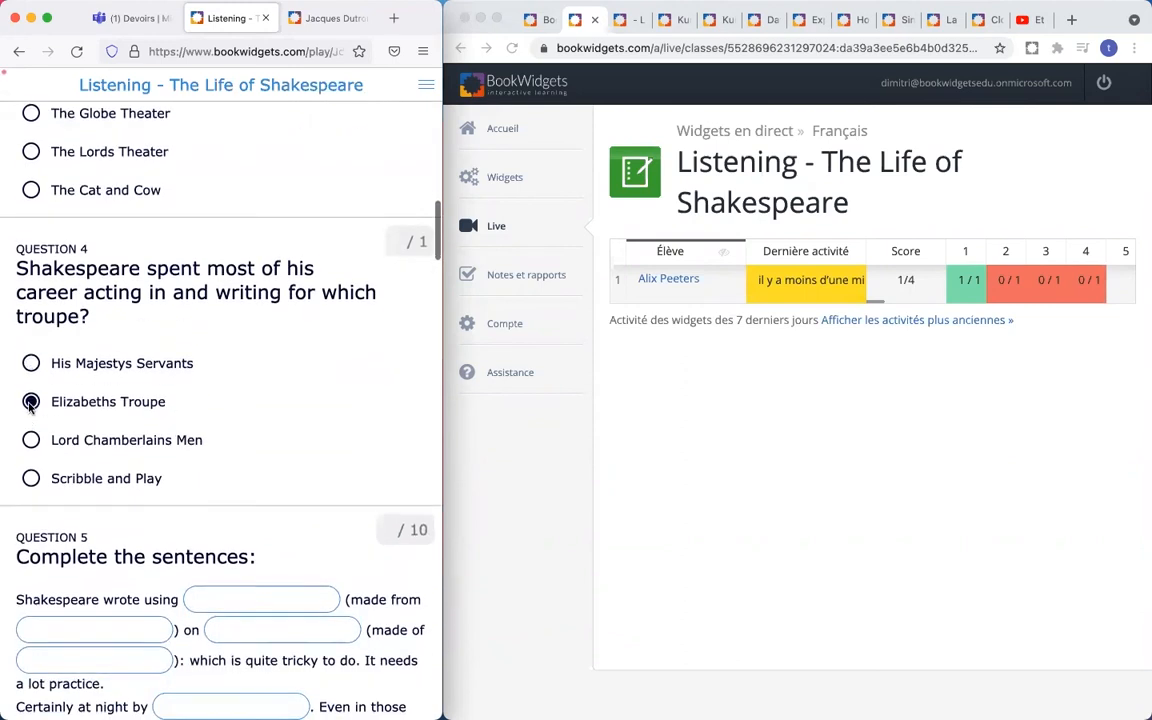
pyautogui.scroll(-5, 194, 400)
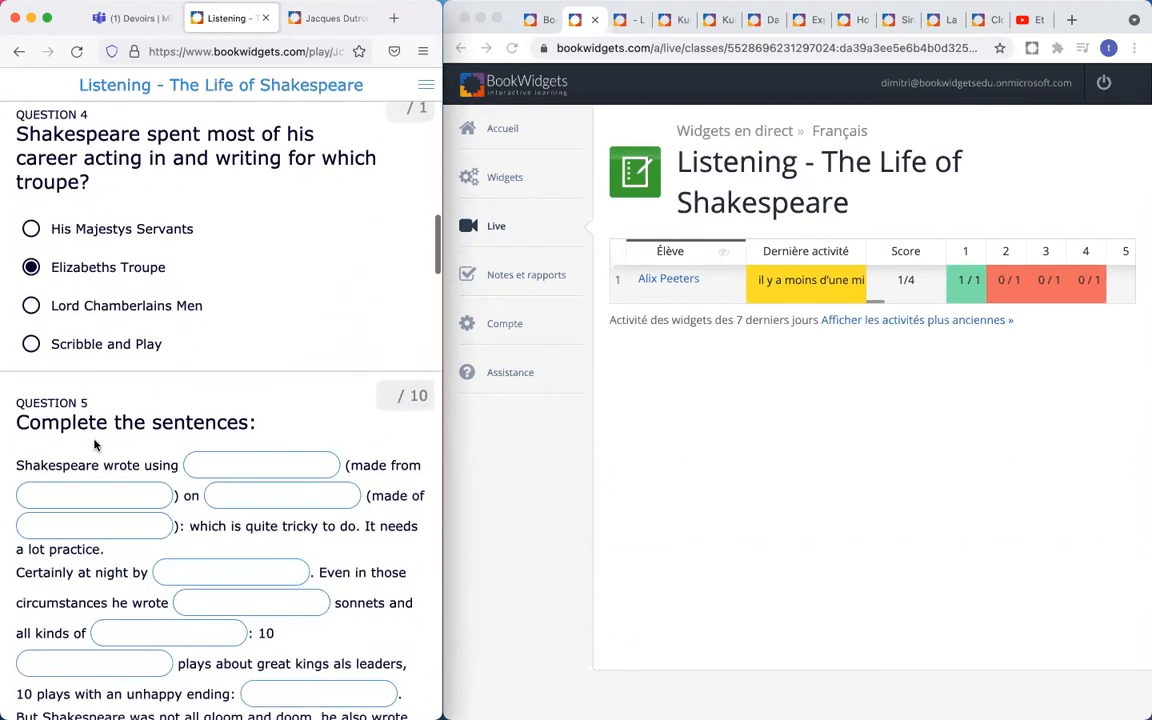
pyautogui.scroll(-2, 251, 319)
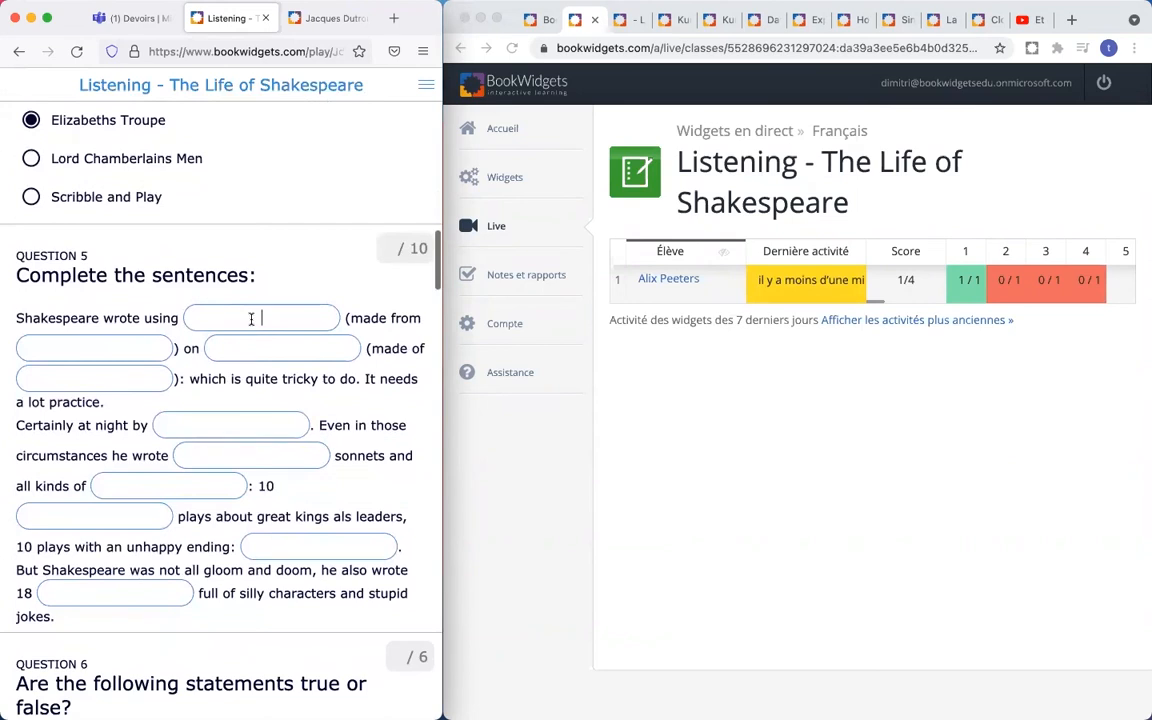
# - Type 'dd' into three question 5 blanks, then open the student's detailed answers in the live view
pyautogui.write('dd')
pyautogui.click(283, 347)
pyautogui.write('dd')
pyautogui.click(112, 348)
pyautogui.write('dd')
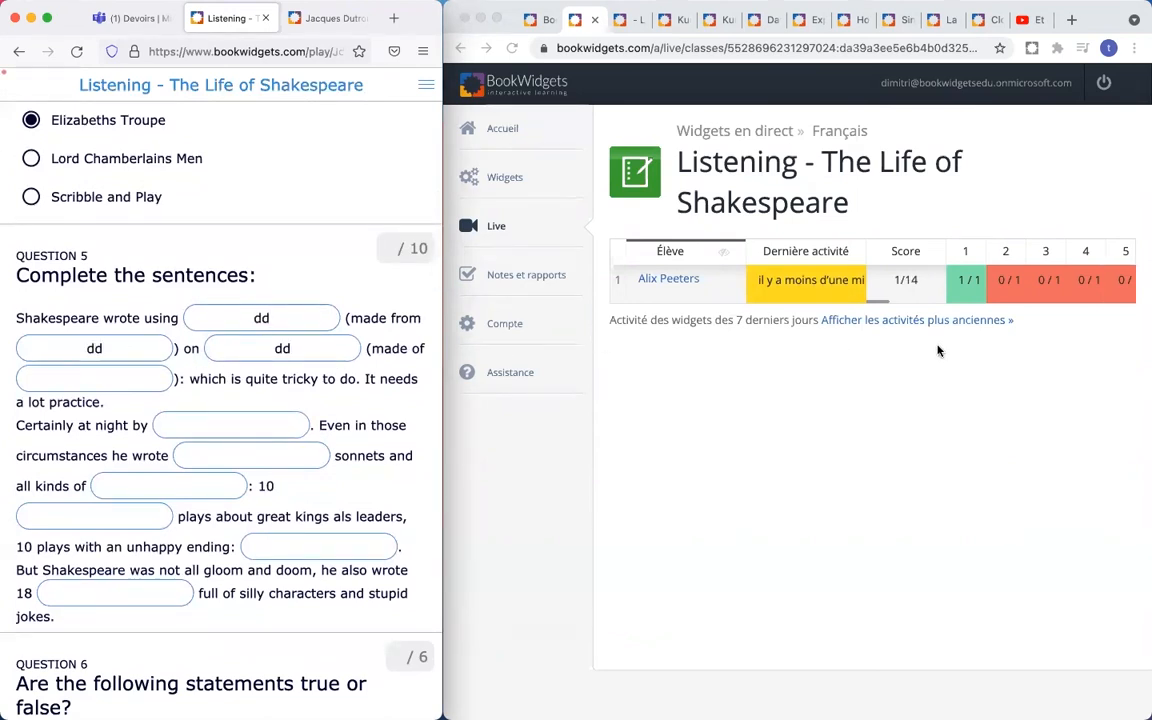
pyautogui.click(900, 306)
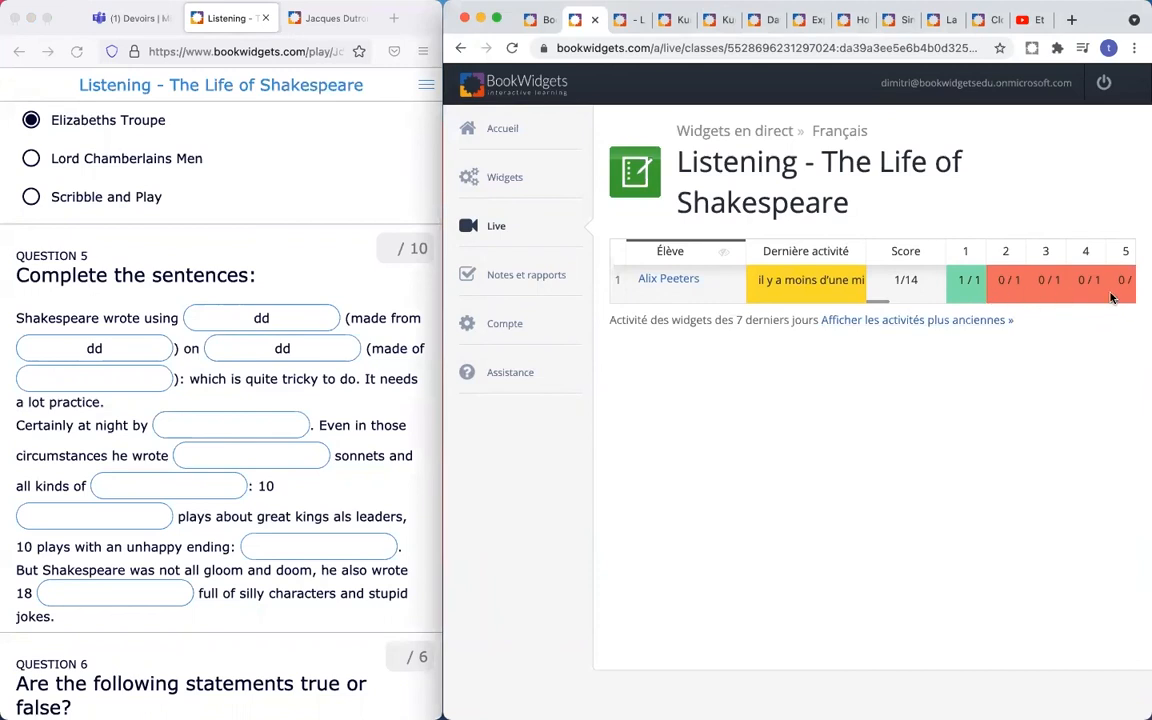
pyautogui.click(667, 283)
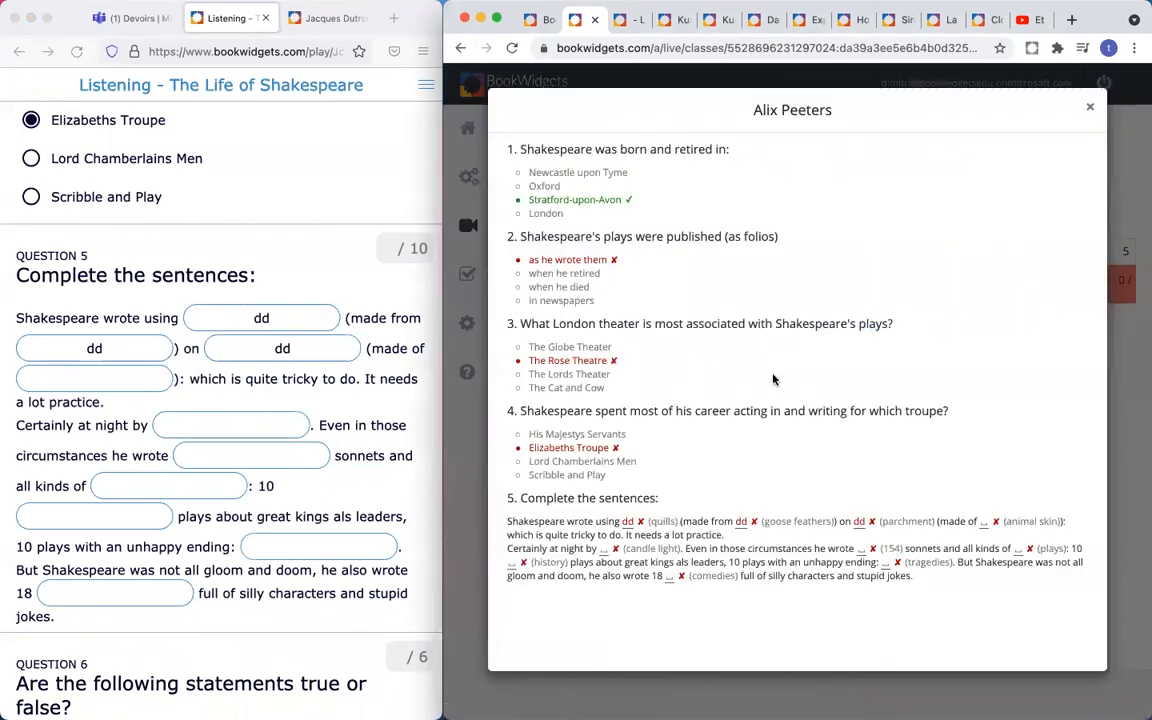
# - Fill the remaining question 5 blanks, including 'Certainly at night by' and 'unhappy ending', with 'ee'
pyautogui.click(108, 377)
pyautogui.write('ee')
pyautogui.click(241, 427)
pyautogui.write('eeee')
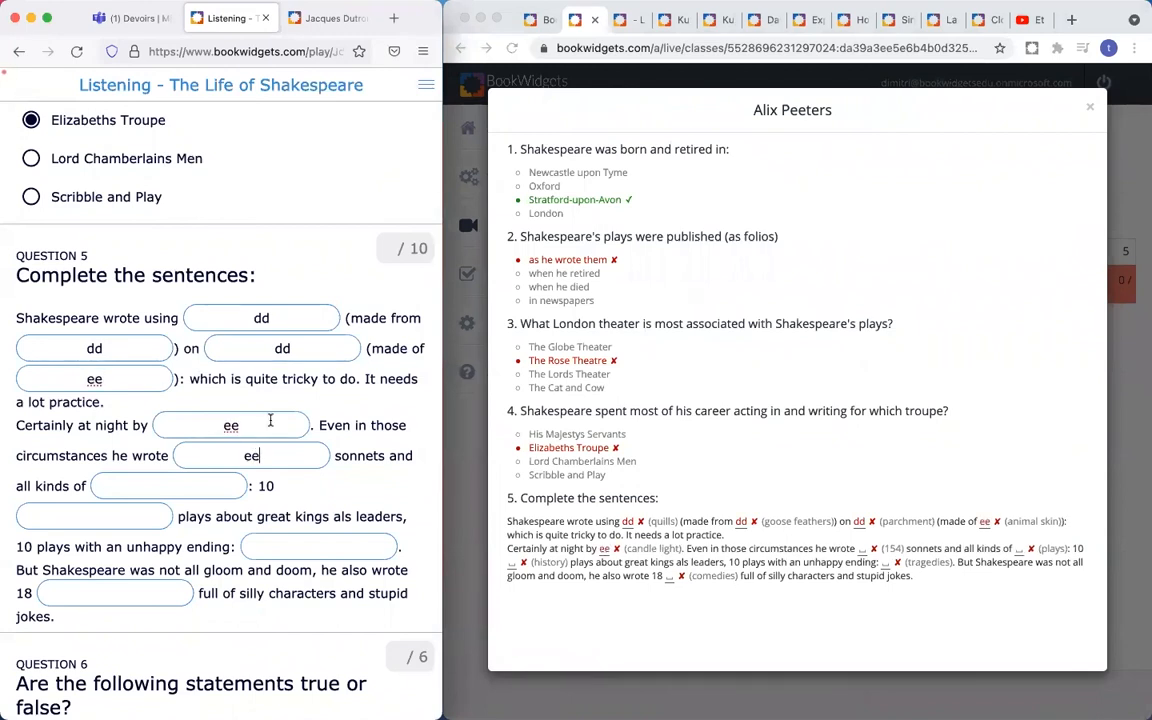
pyautogui.scroll(-1, 157, 412)
pyautogui.write('ee')
pyautogui.scroll(-1, 131, 388)
pyautogui.click(98, 393)
pyautogui.write('ee')
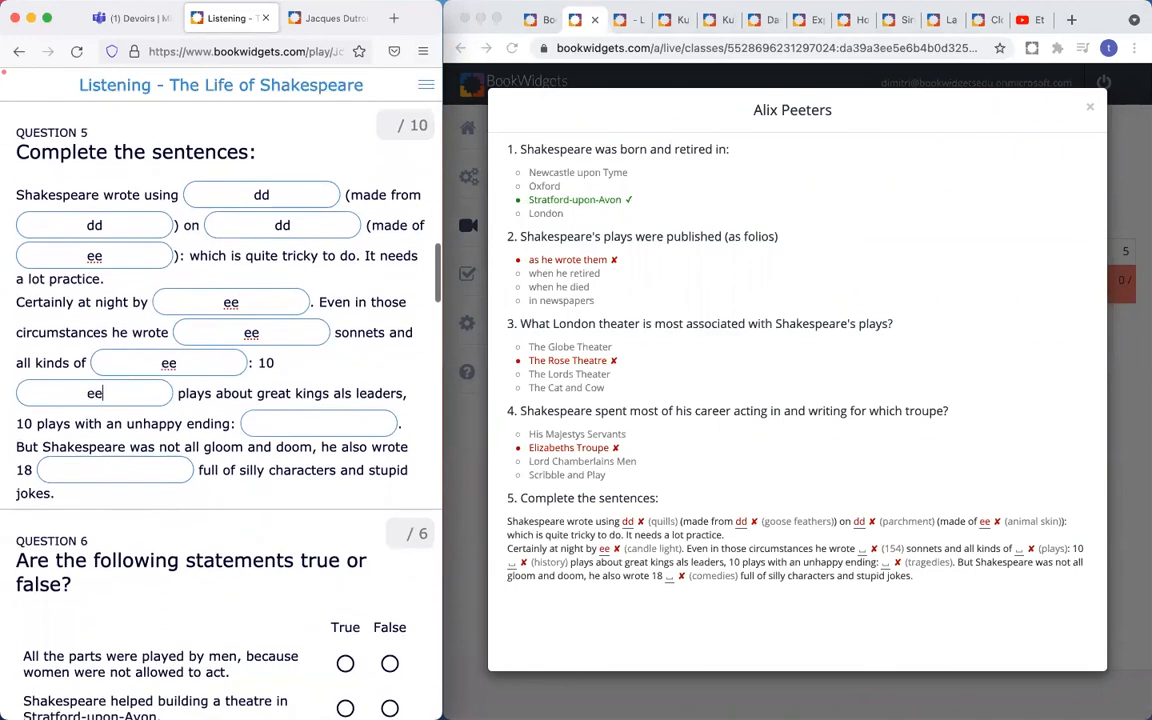
pyautogui.click(313, 424)
pyautogui.write('ee')
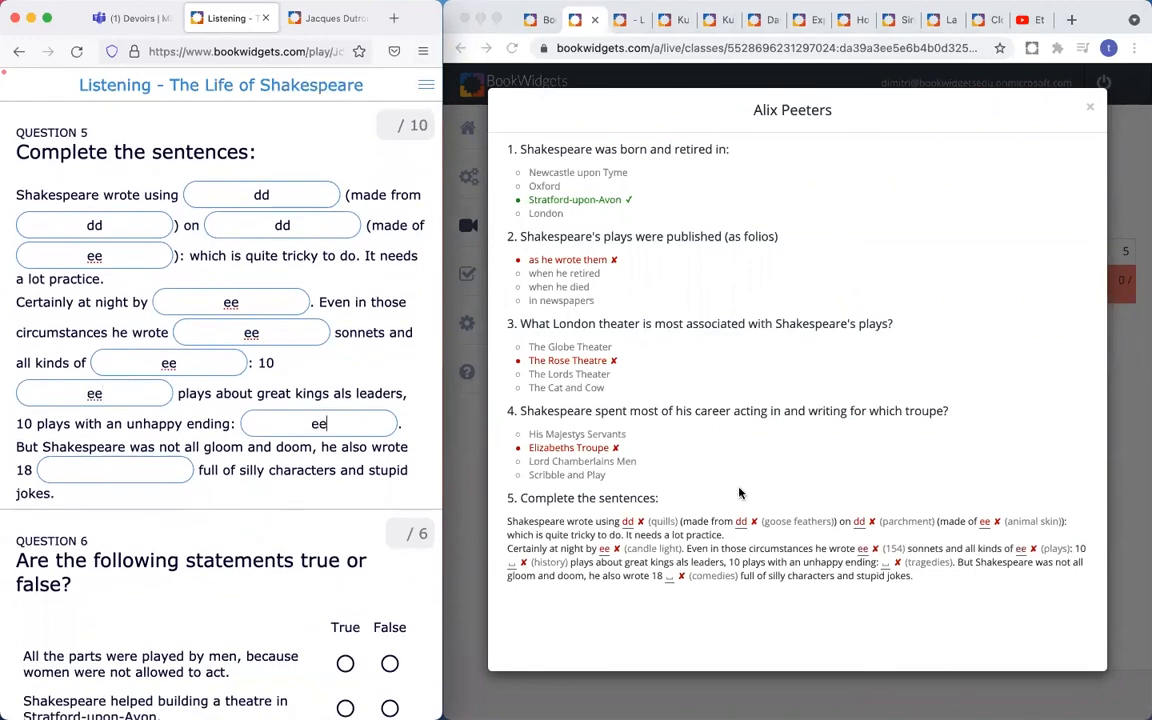
# - Review the student's marked answers in the teacher's live view
pyautogui.click(847, 544)
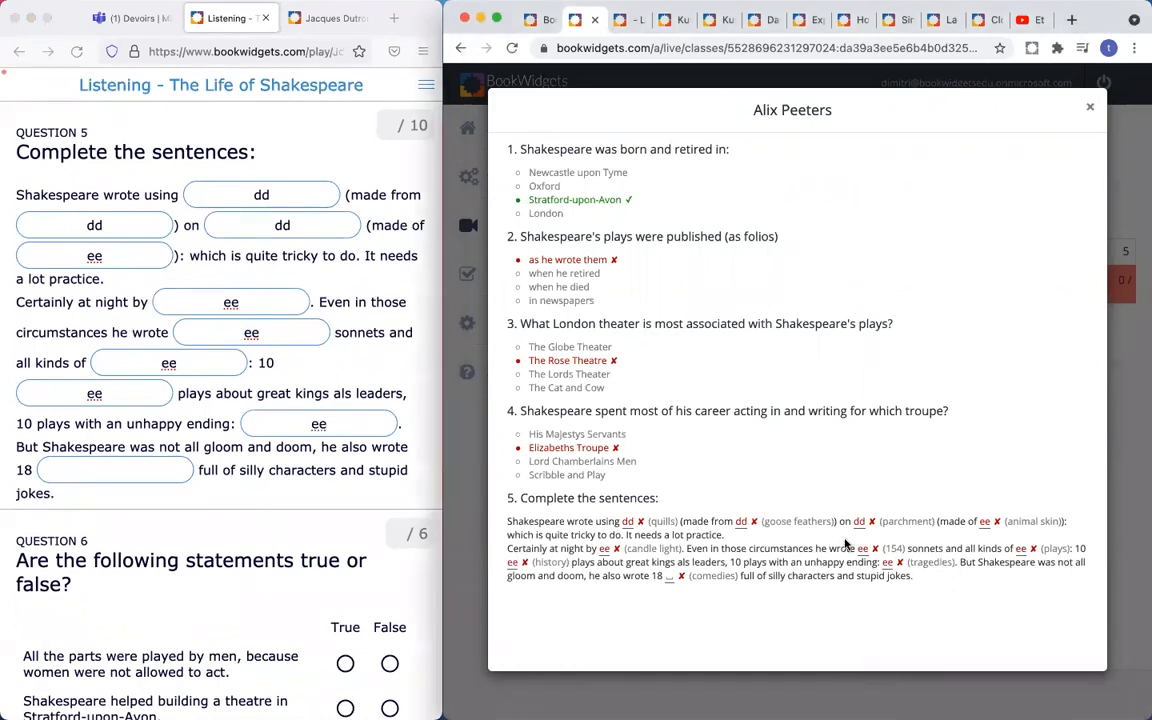
pyautogui.keyDown('ctrl'); pyautogui.scroll(3, 845, 544); pyautogui.keyUp('ctrl')
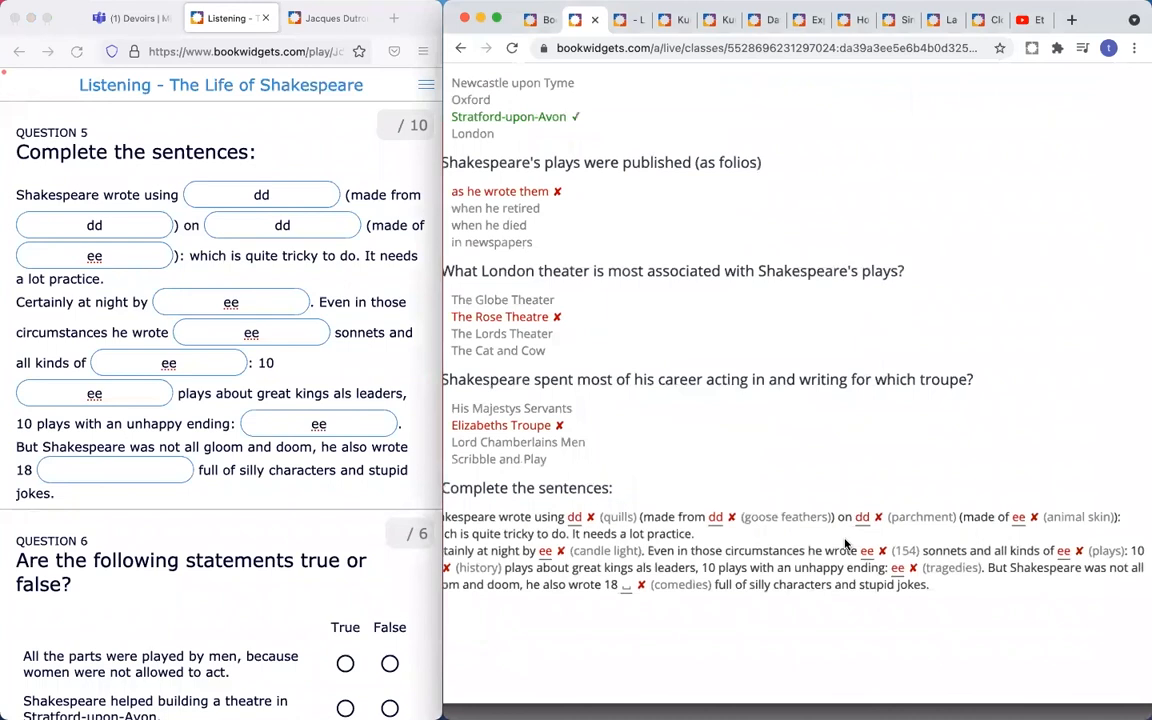
pyautogui.scroll(3, 845, 544)
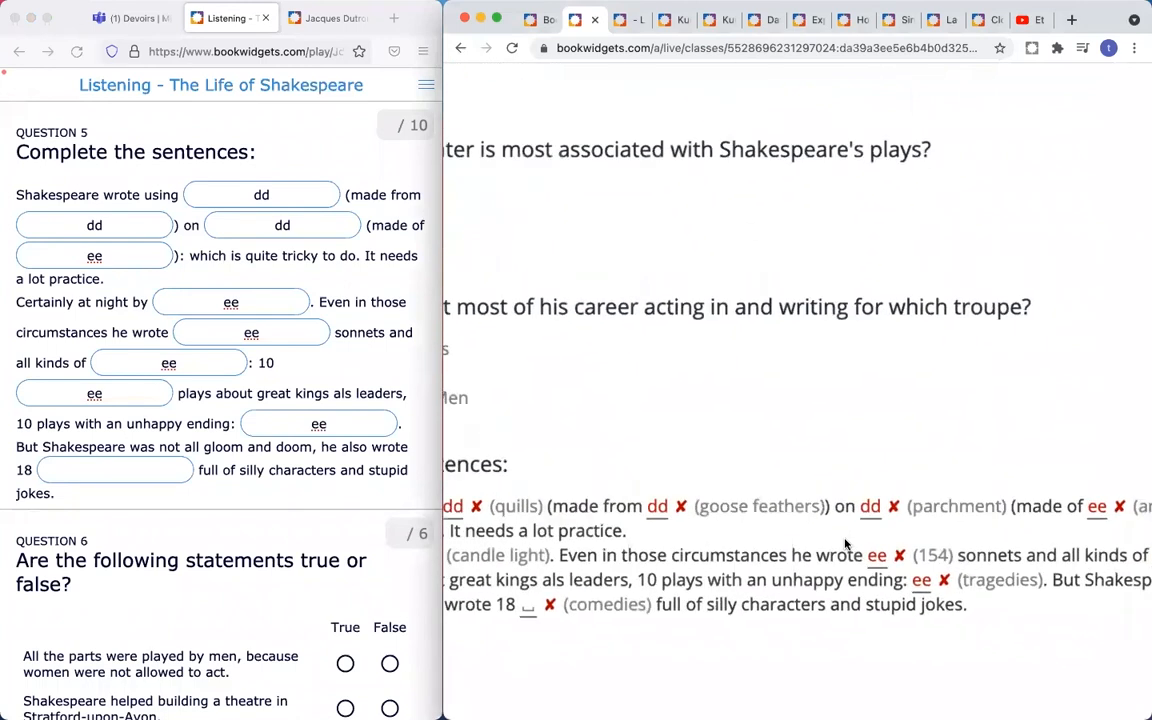
pyautogui.scroll(-5, 845, 544)
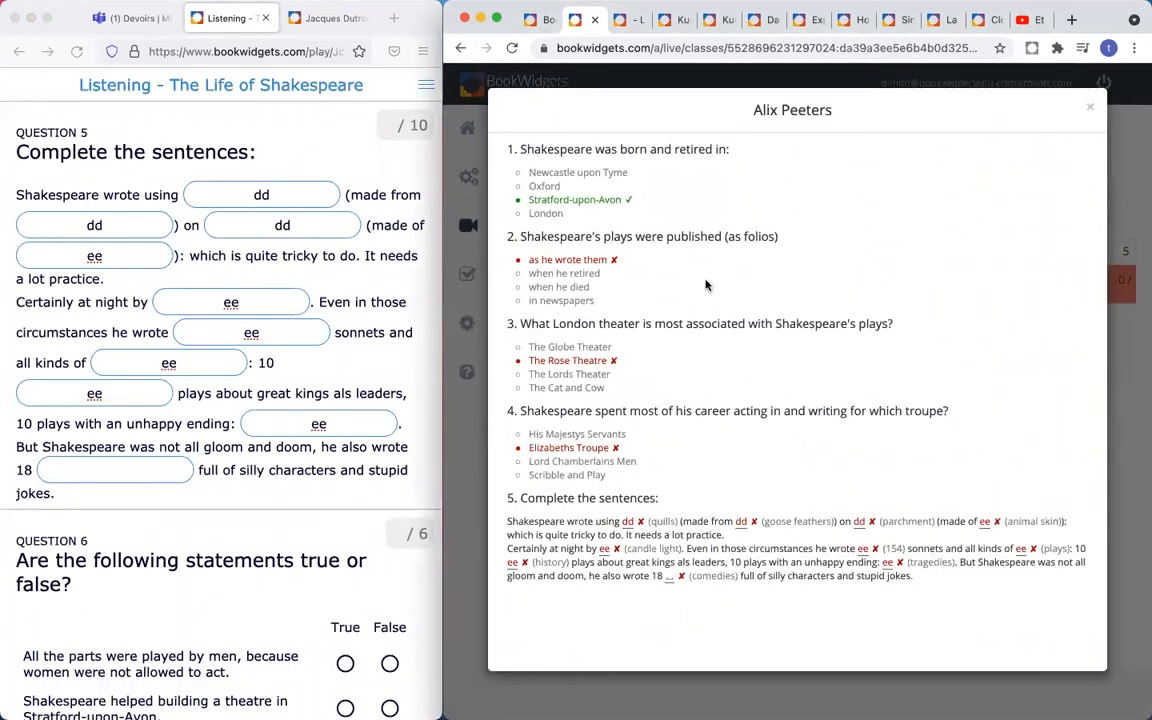
# - Close the student's answer view, maximise the BookWidgets window and open Mes widgets
pyautogui.click(1091, 108)
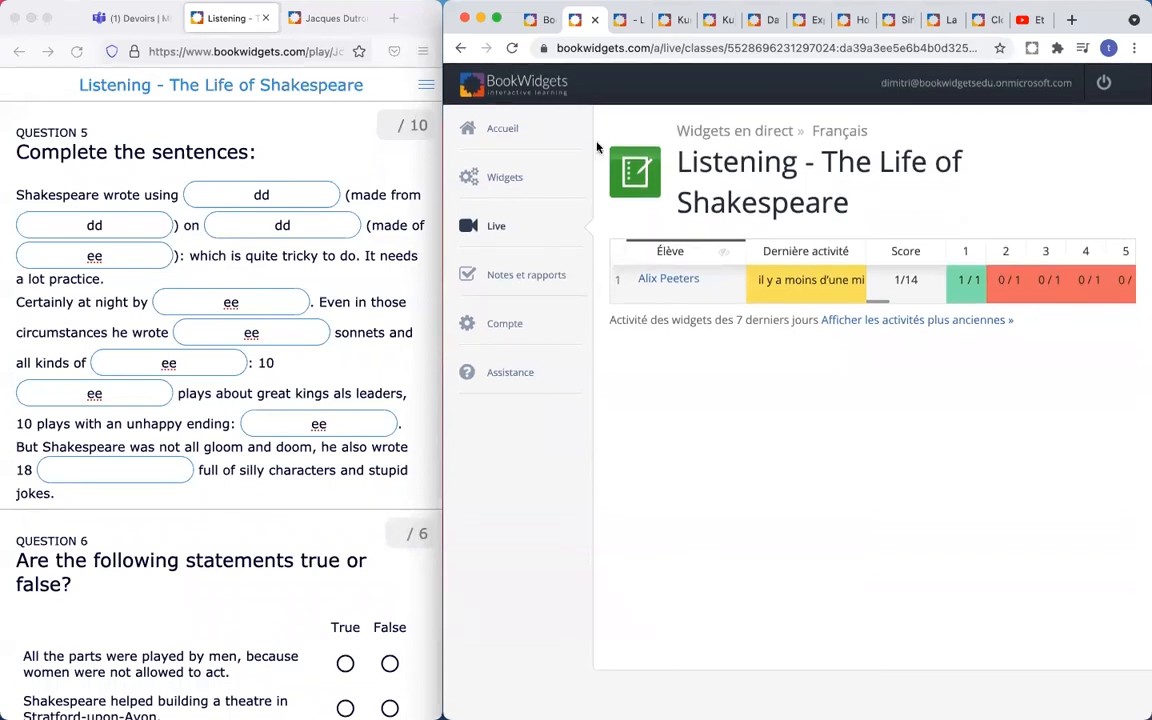
pyautogui.doubleClick(1090, 7)
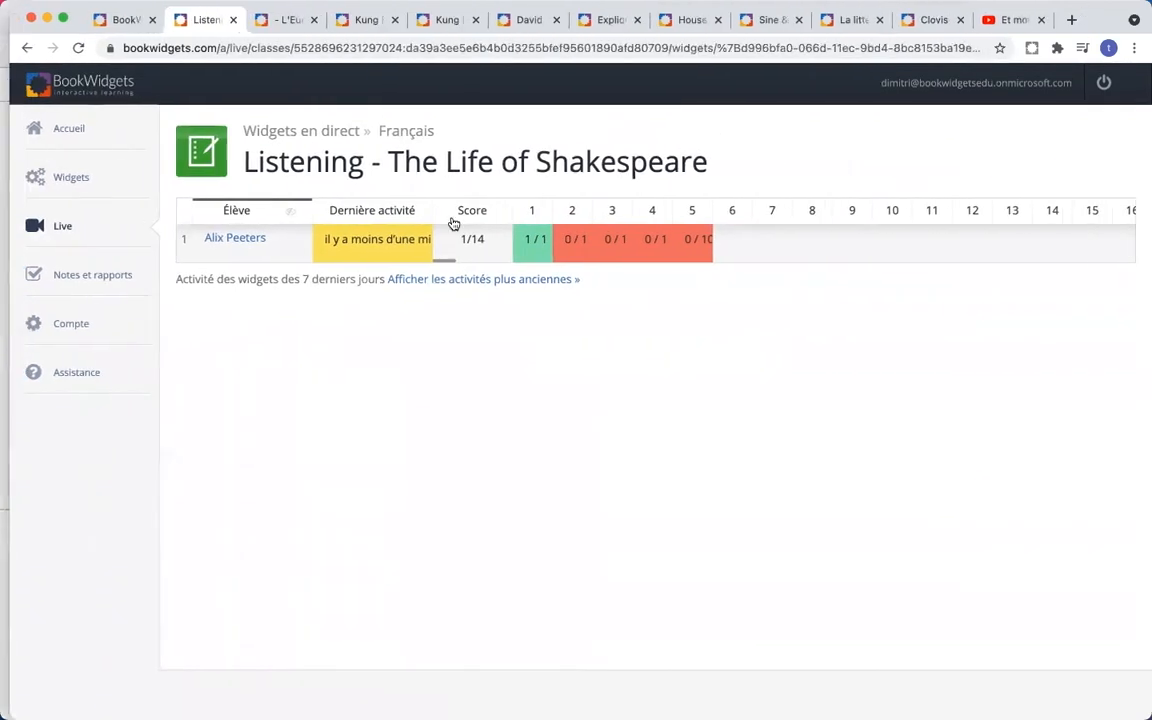
pyautogui.click(57, 181)
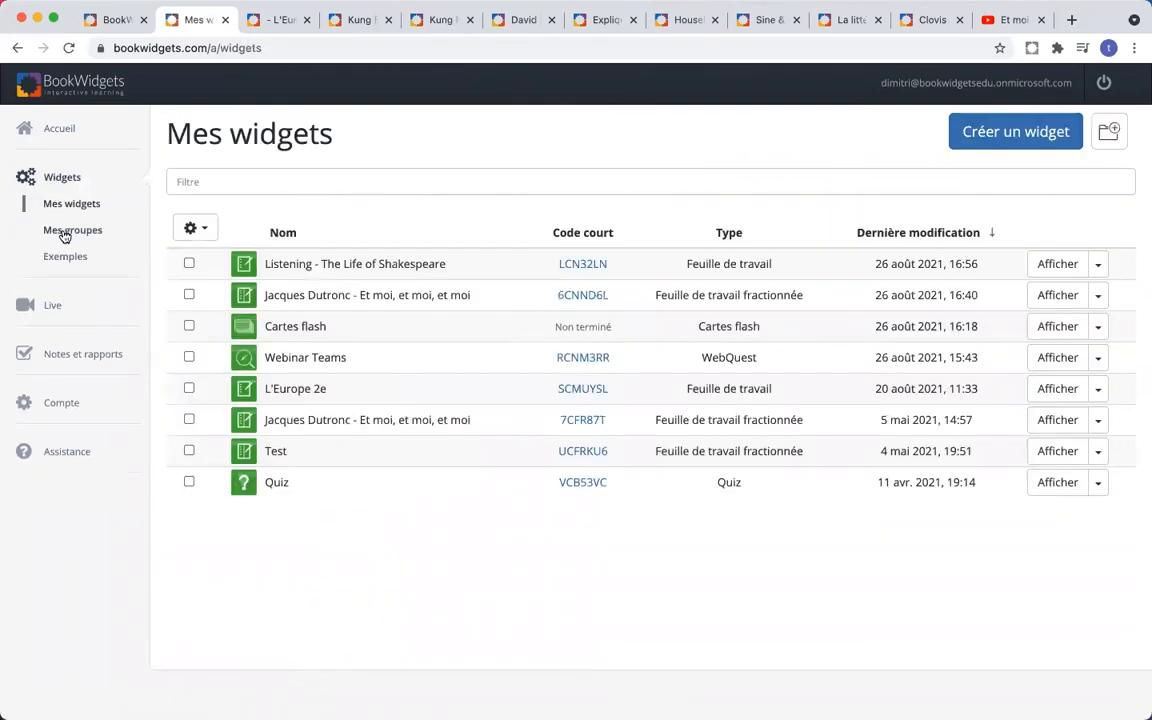
# - In Mes groupes, search public groups for english and anglais, then 'SO engels'
pyautogui.click(64, 235)
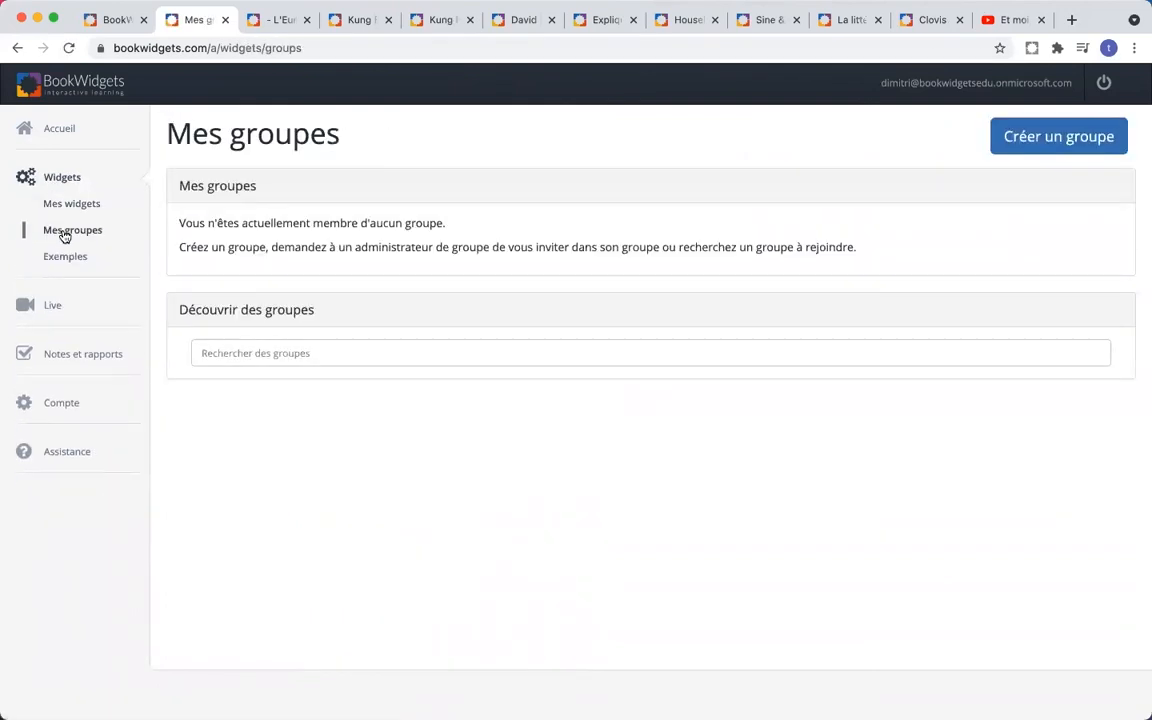
pyautogui.click(392, 354)
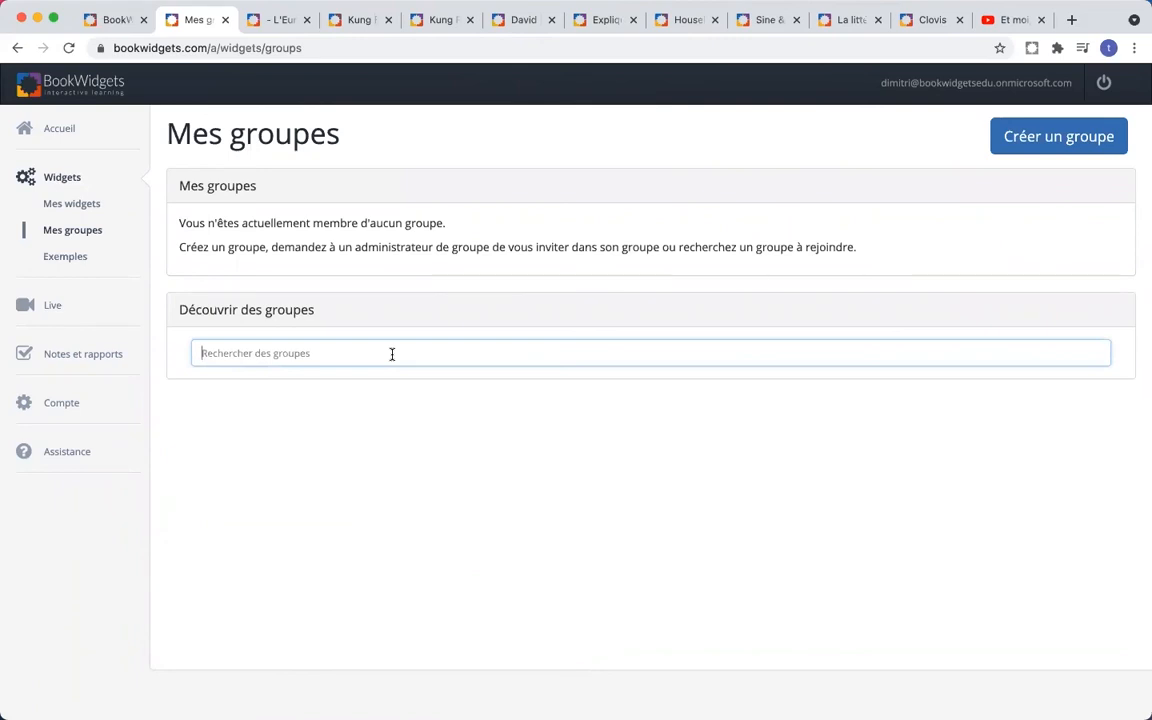
pyautogui.write('english')
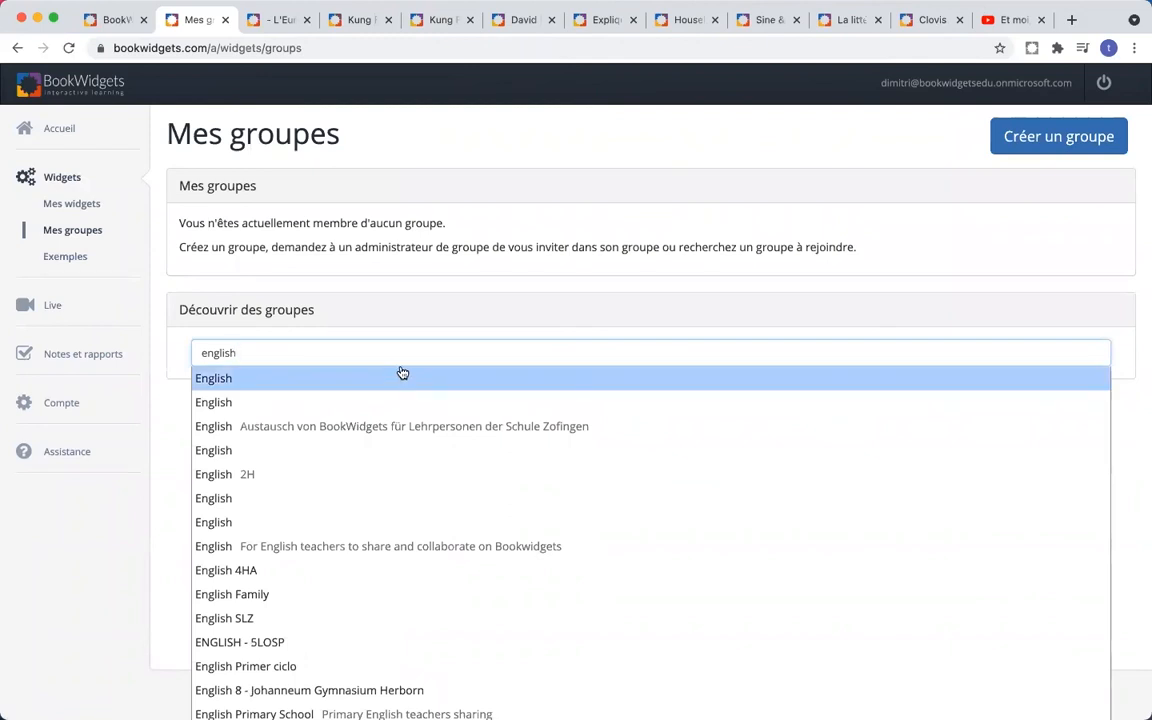
pyautogui.press('BackSpace')
pyautogui.press('BackSpace')
pyautogui.press('BackSpace')
pyautogui.press('BackSpace')
pyautogui.press('BackSpace')
pyautogui.press('BackSpace')
pyautogui.press('BackSpace')
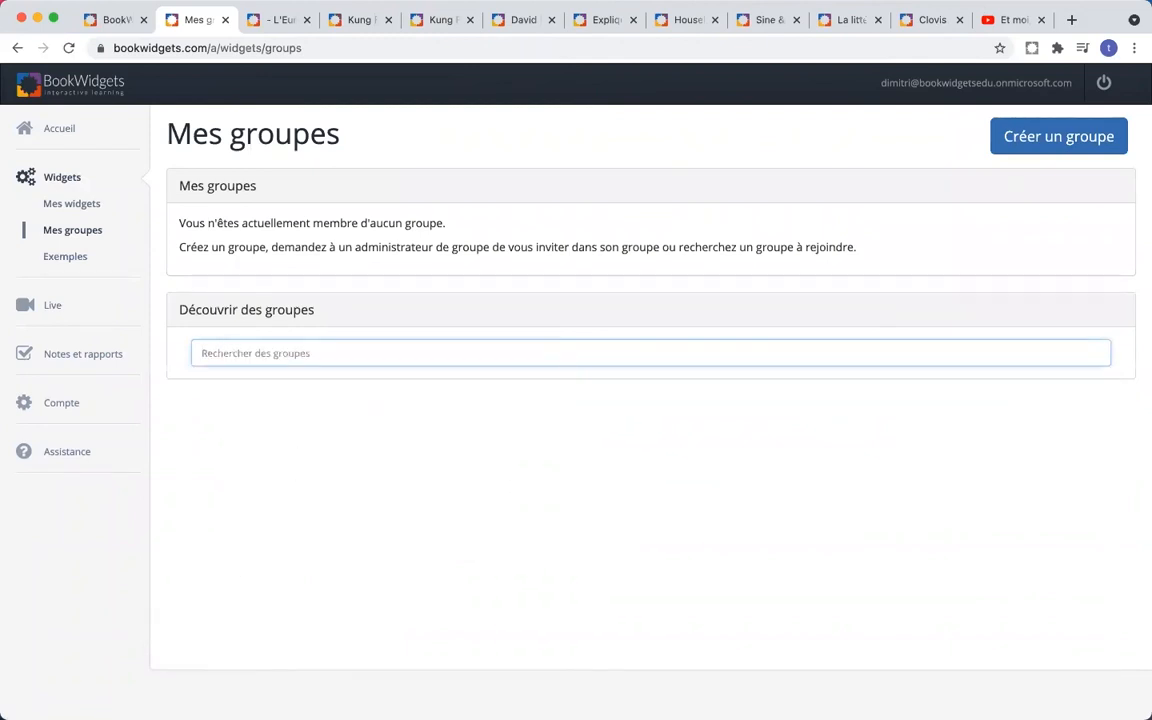
pyautogui.write('anglais')
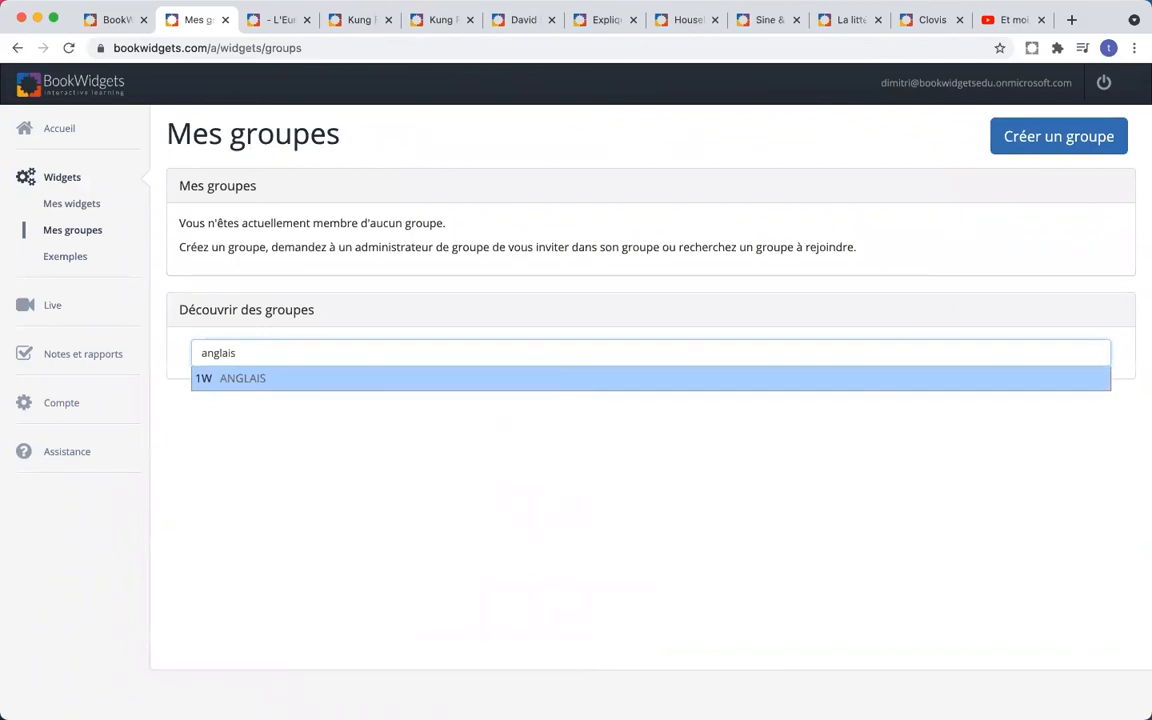
pyautogui.press('BackSpace')
pyautogui.press('BackSpace')
pyautogui.press('BackSpace')
pyautogui.press('BackSpace')
pyautogui.press('BackSpace')
pyautogui.press('BackSpace')
pyautogui.press('BackSpace')
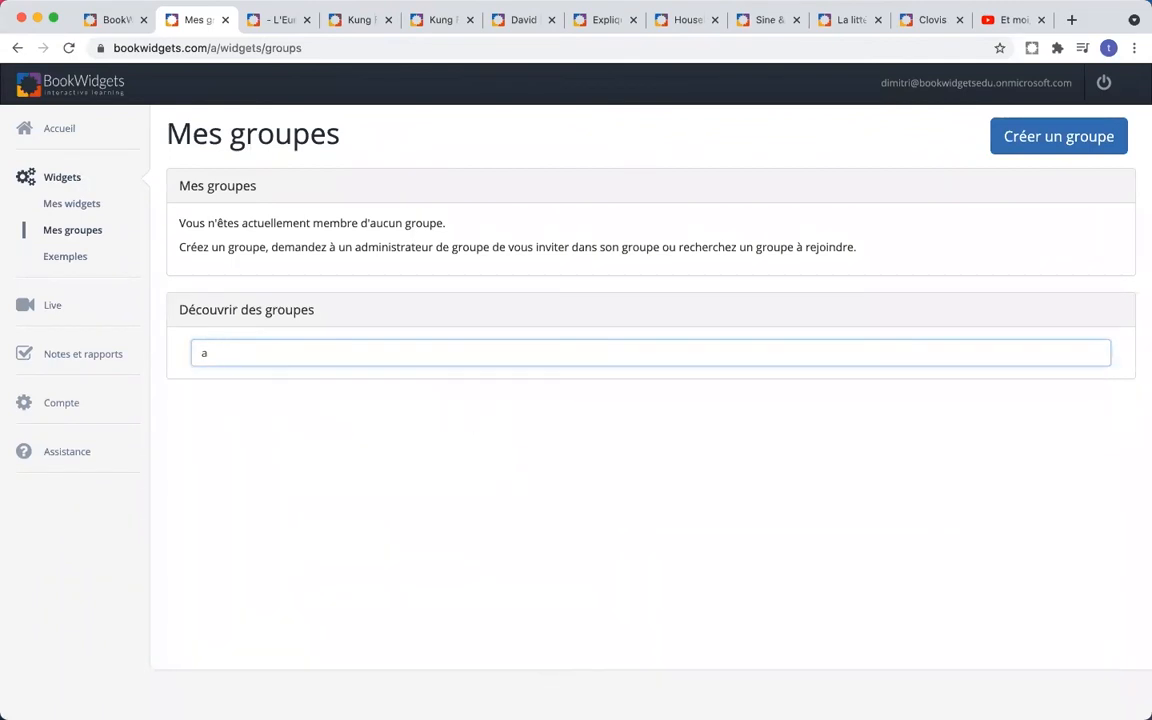
pyautogui.write('english')
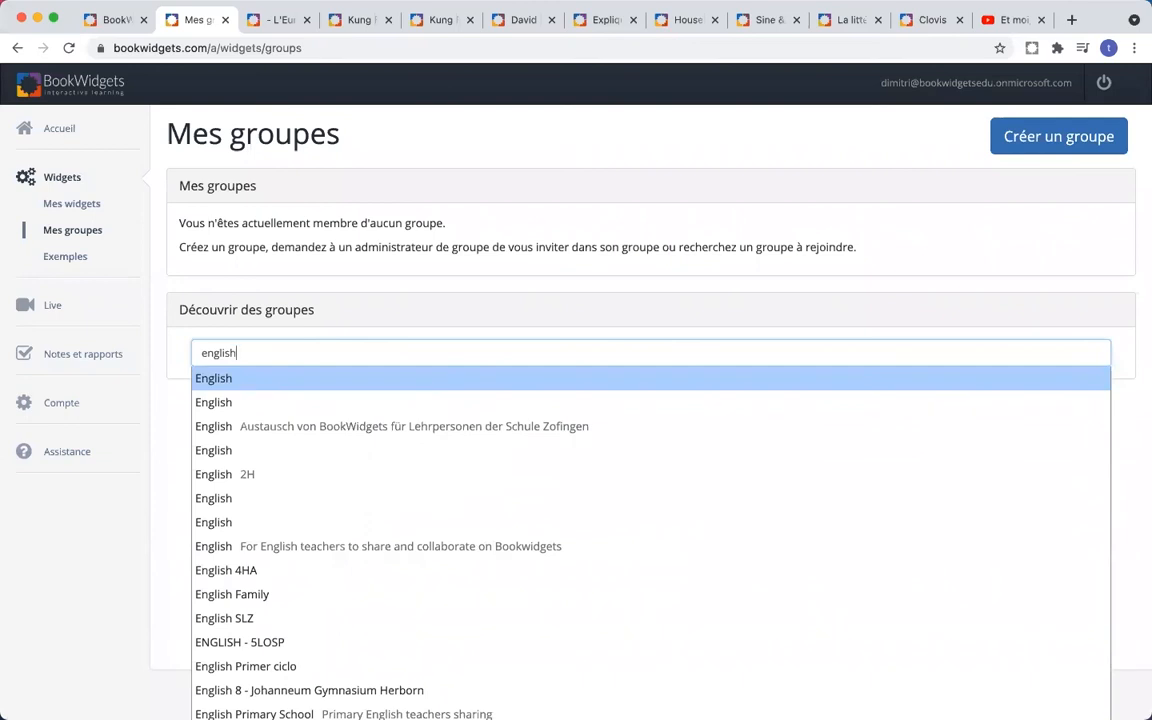
pyautogui.press('BackSpace')
pyautogui.press('BackSpace')
pyautogui.press('BackSpace')
pyautogui.press('BackSpace')
pyautogui.press('BackSpace')
pyautogui.press('BackSpace')
pyautogui.press('BackSpace')
pyautogui.write('SO eng')
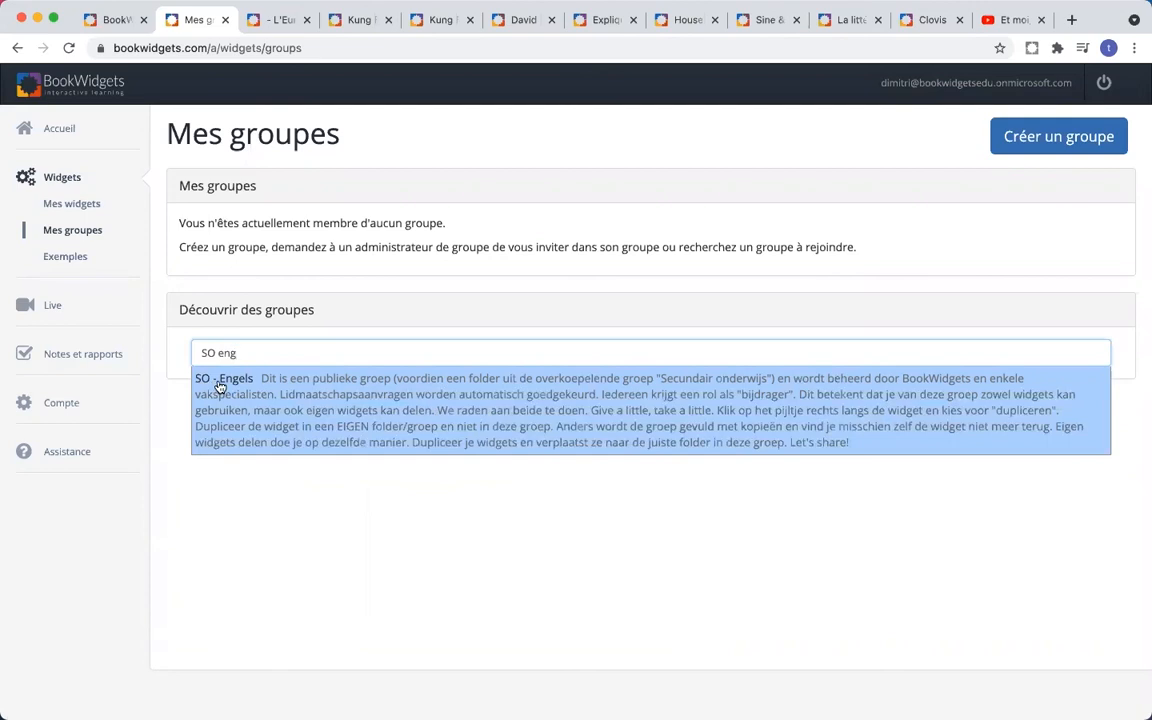
pyautogui.write('els')
# - Open the SO - Engels group, then its 02. Skills > listening folder
pyautogui.click(479, 410)
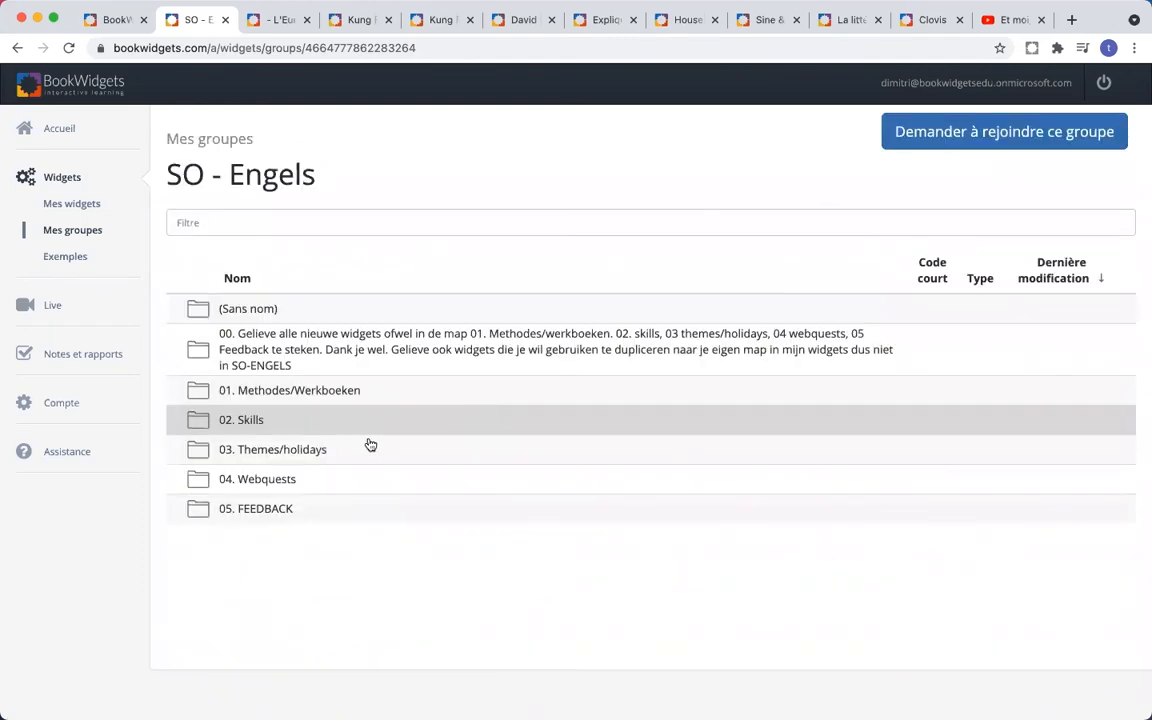
pyautogui.click(308, 427)
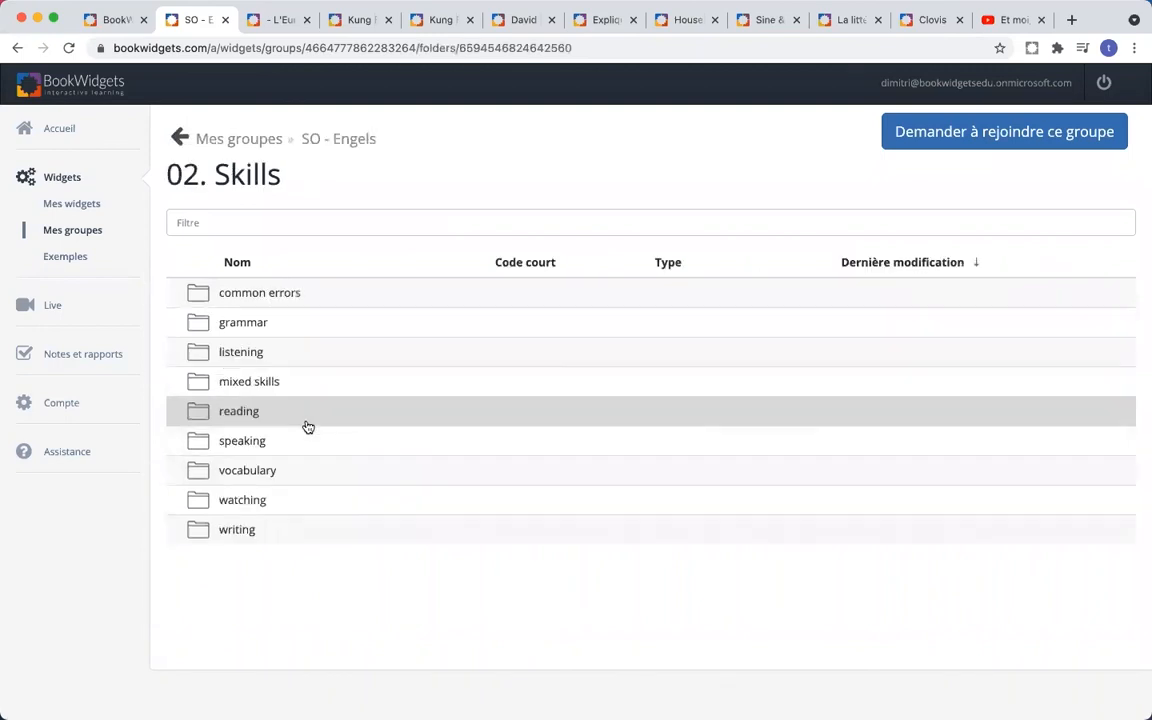
pyautogui.click(282, 358)
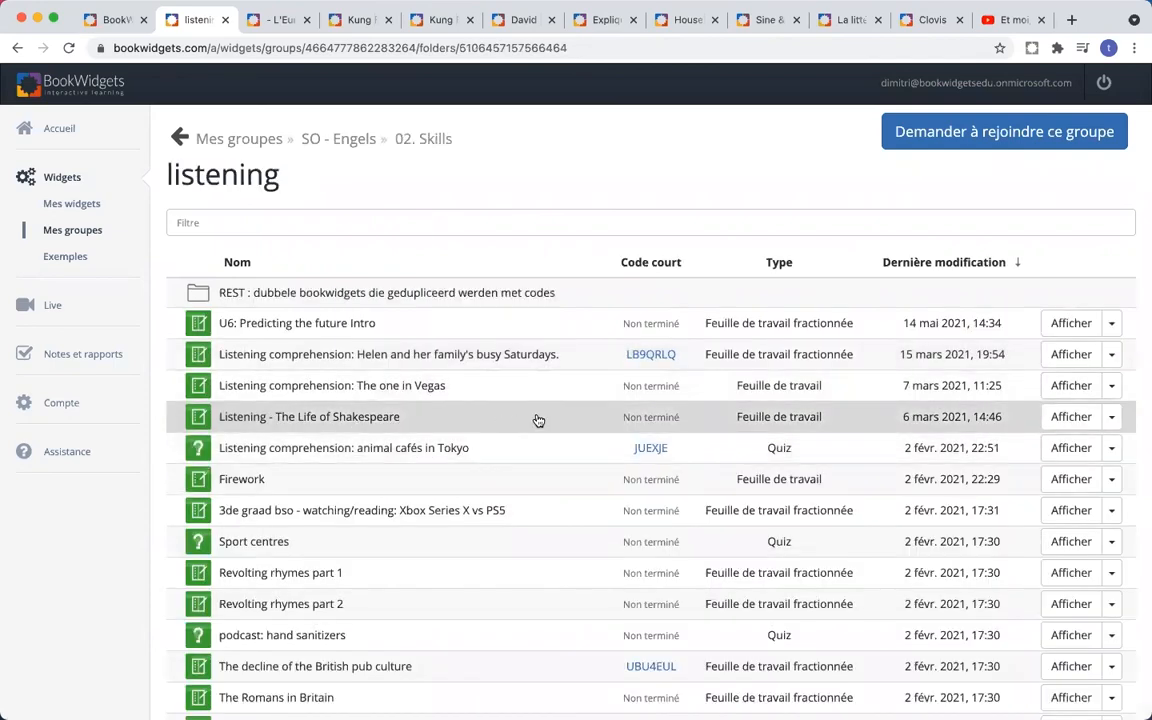
pyautogui.scroll(-2, 540, 420)
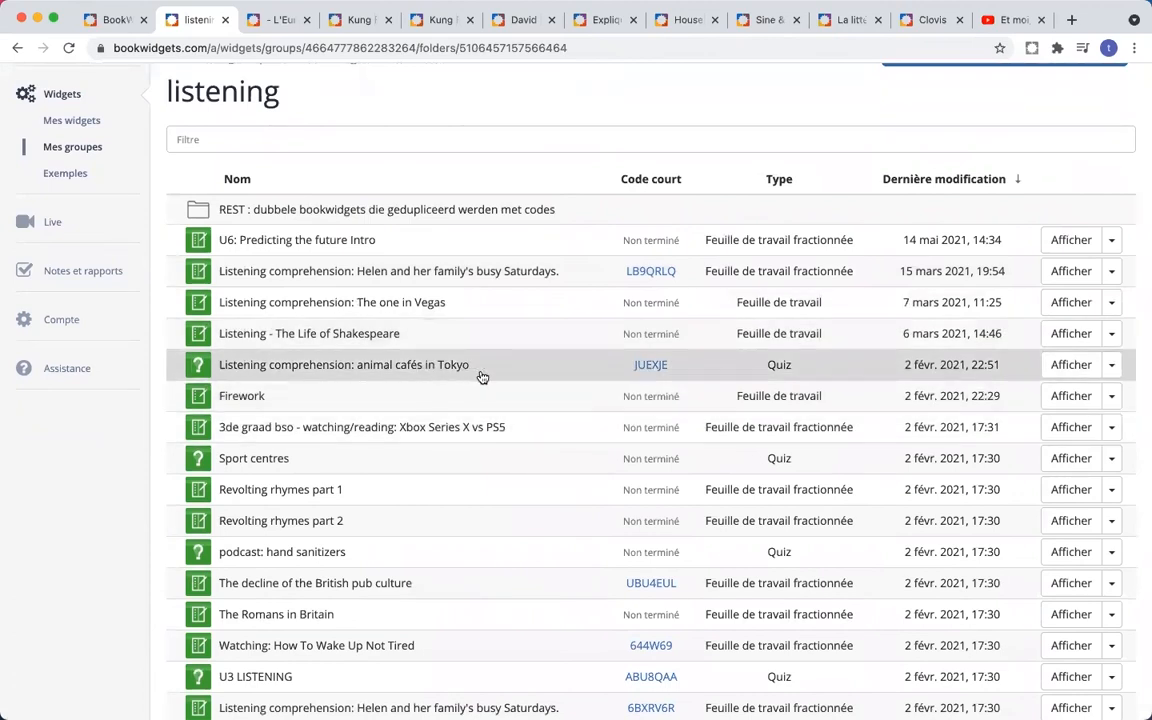
pyautogui.click(457, 367)
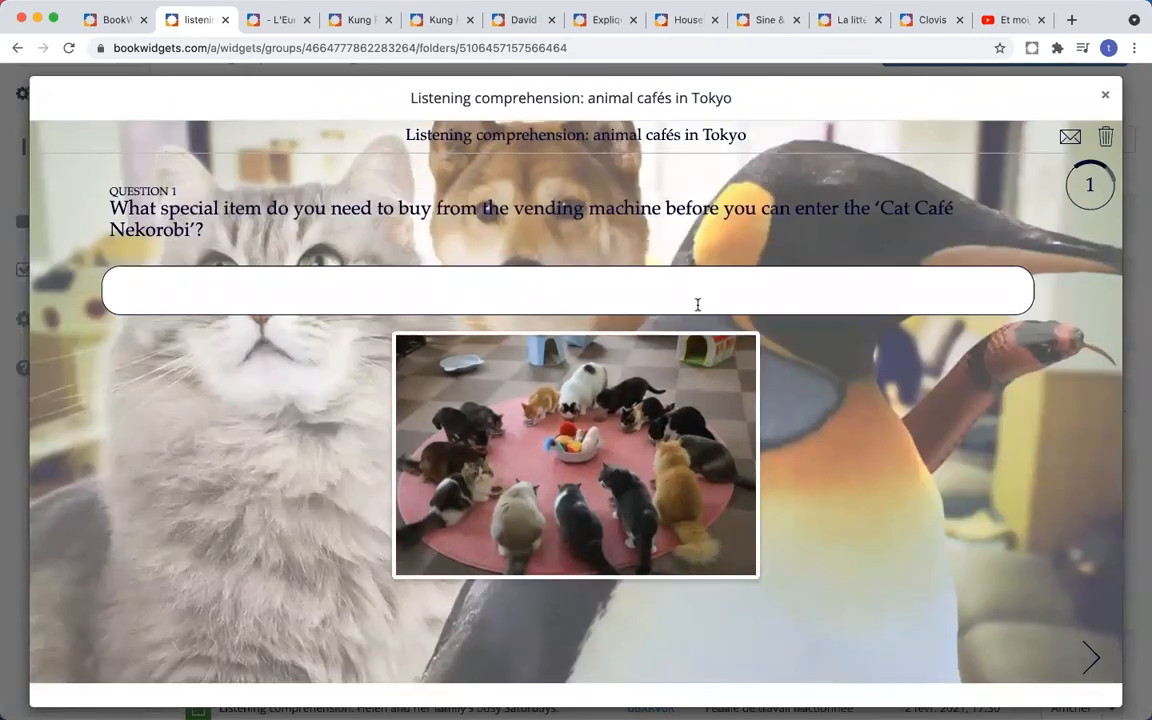
pyautogui.click(1089, 656)
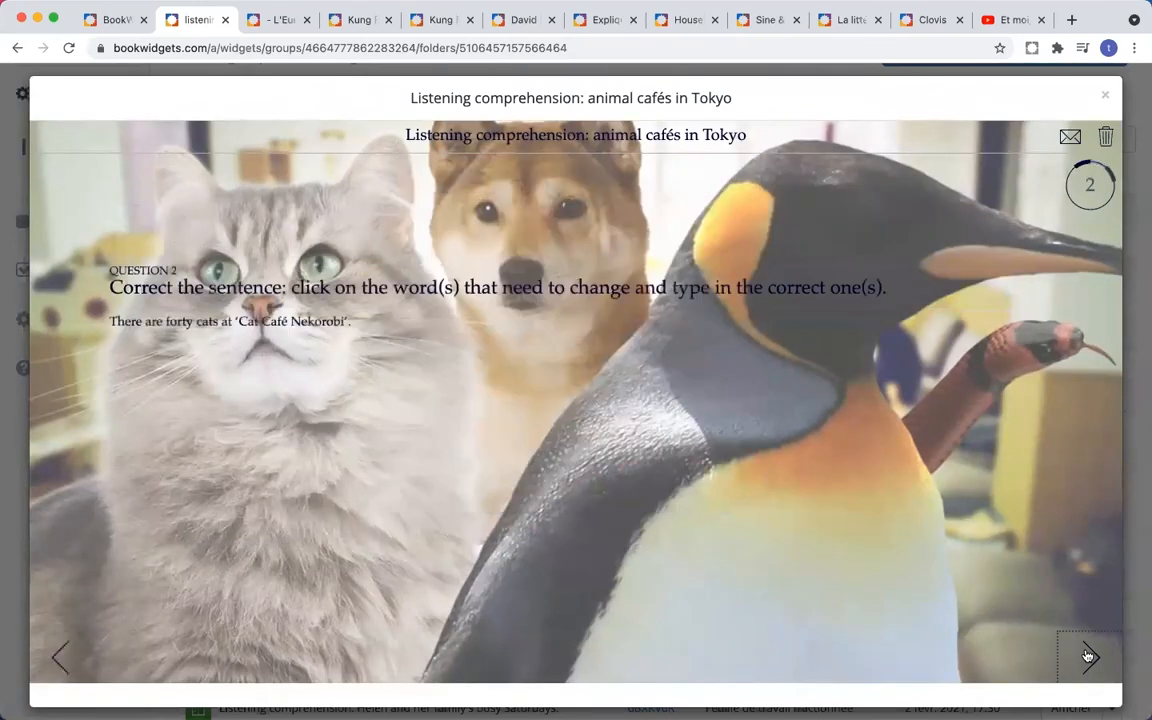
pyautogui.click(1089, 656)
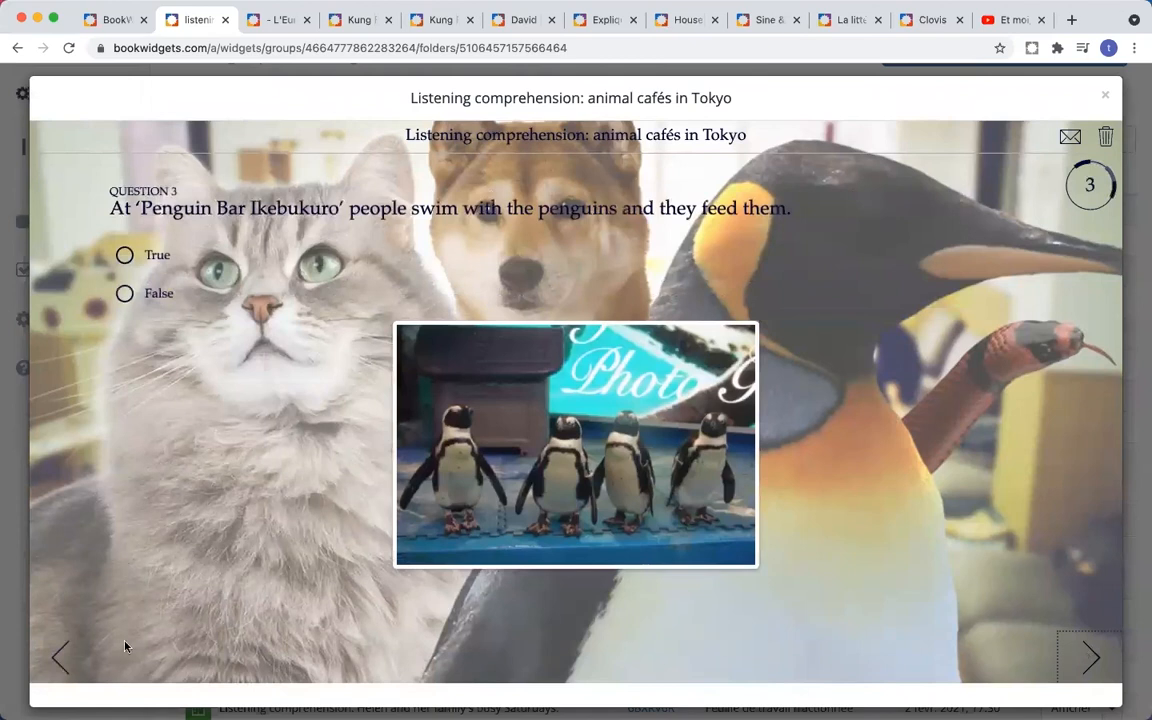
pyautogui.click(62, 658)
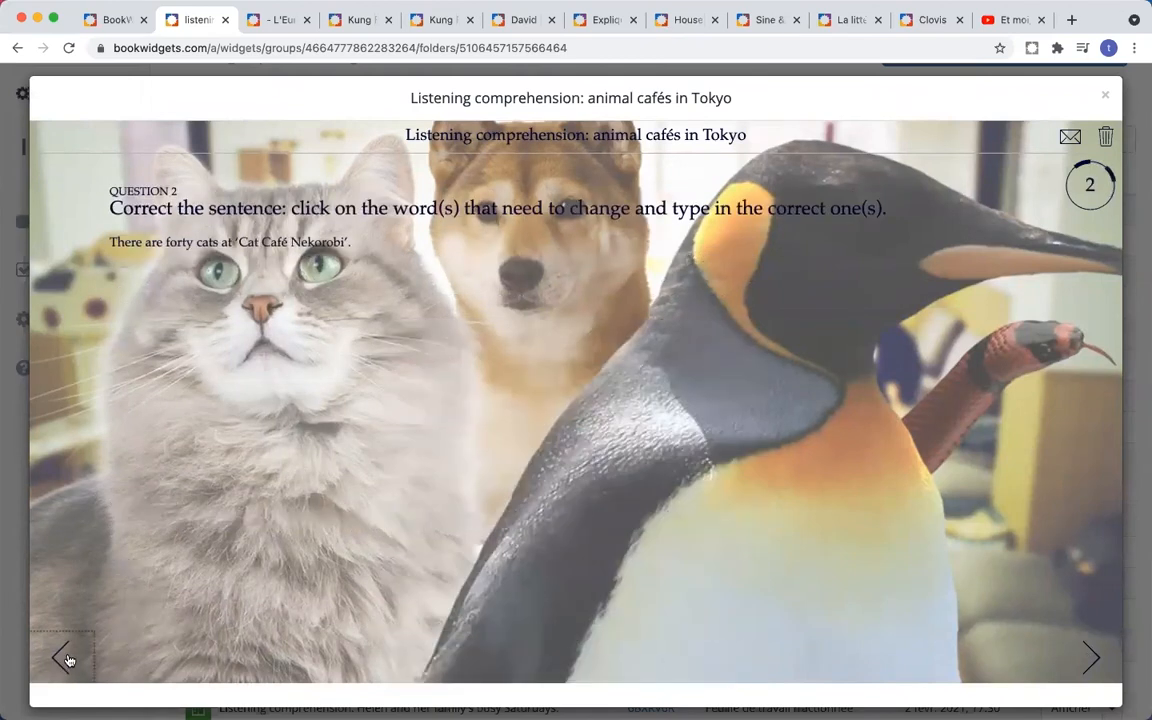
pyautogui.click(1089, 657)
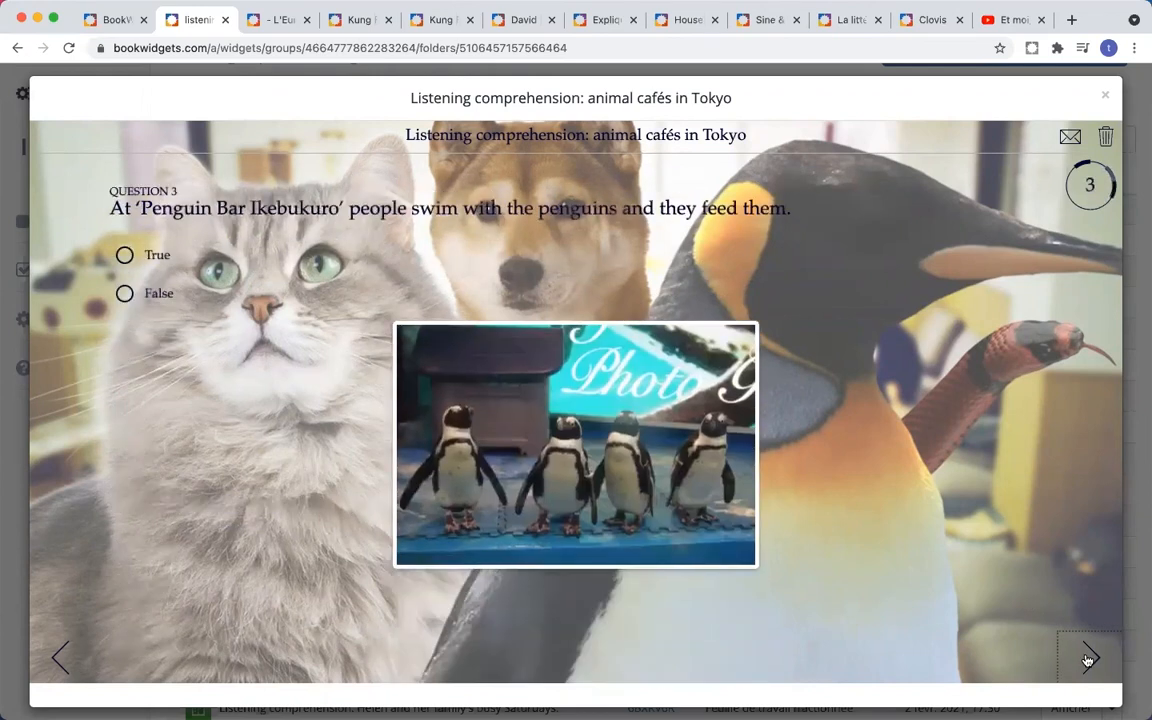
pyautogui.click(1089, 658)
pyautogui.click(1089, 658)
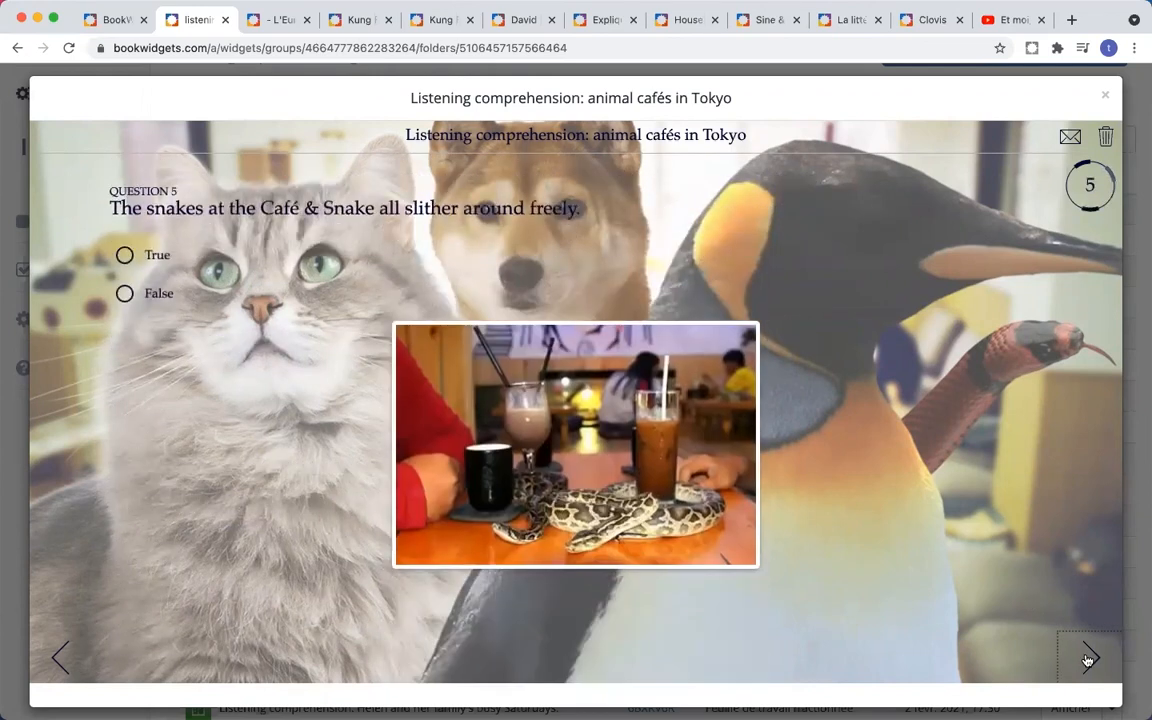
pyautogui.click(1089, 657)
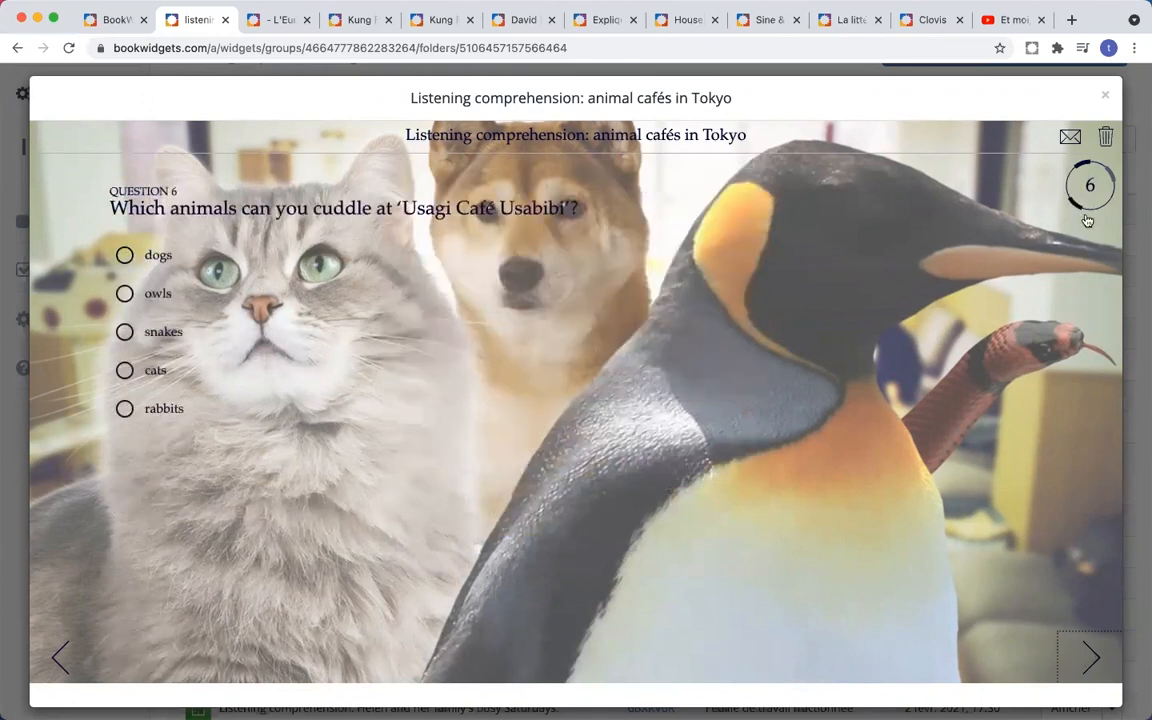
pyautogui.click(1105, 94)
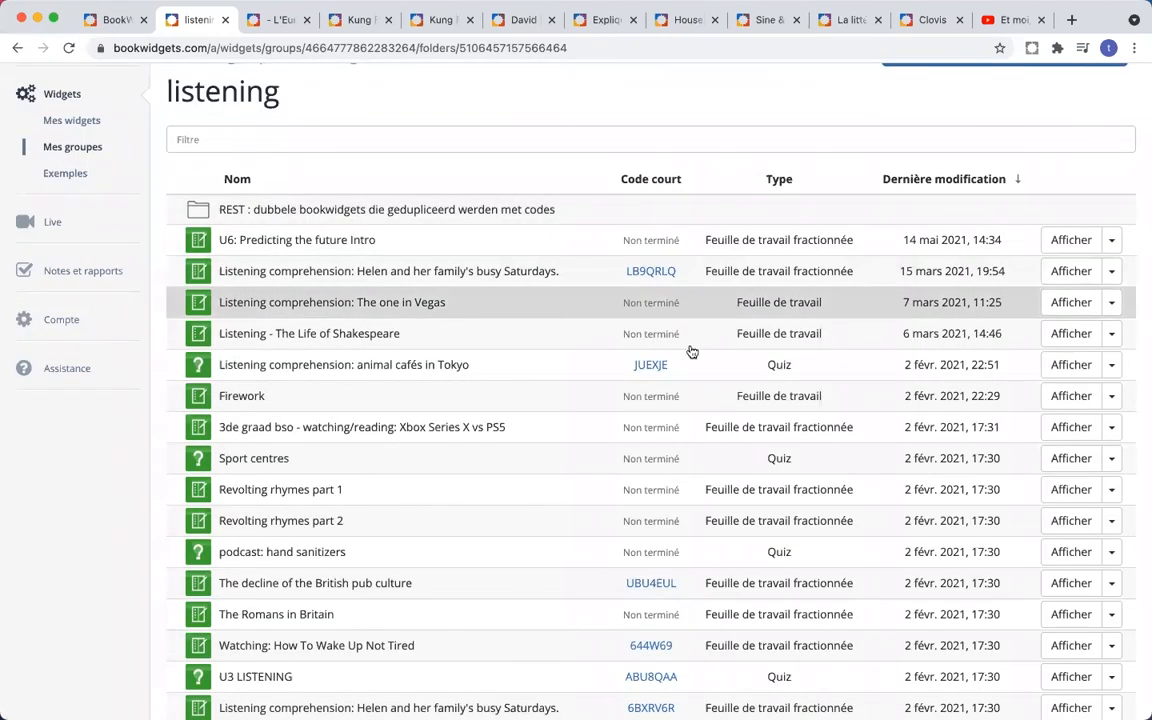
pyautogui.click(1113, 369)
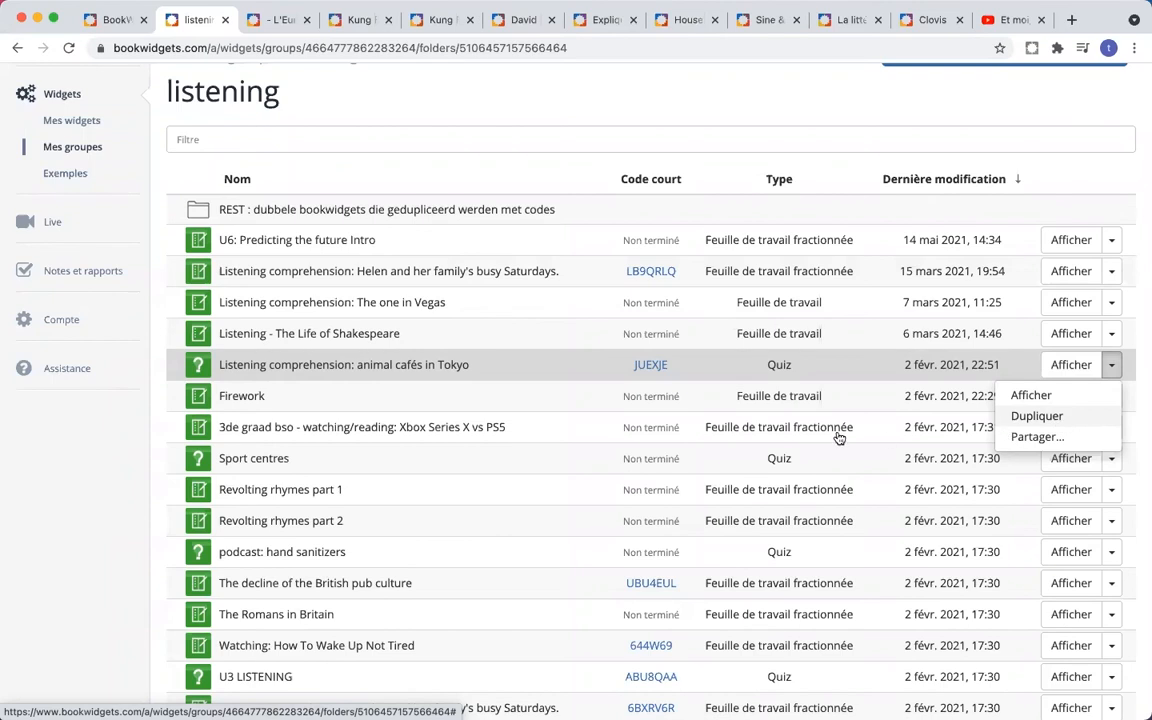
pyautogui.click(97, 433)
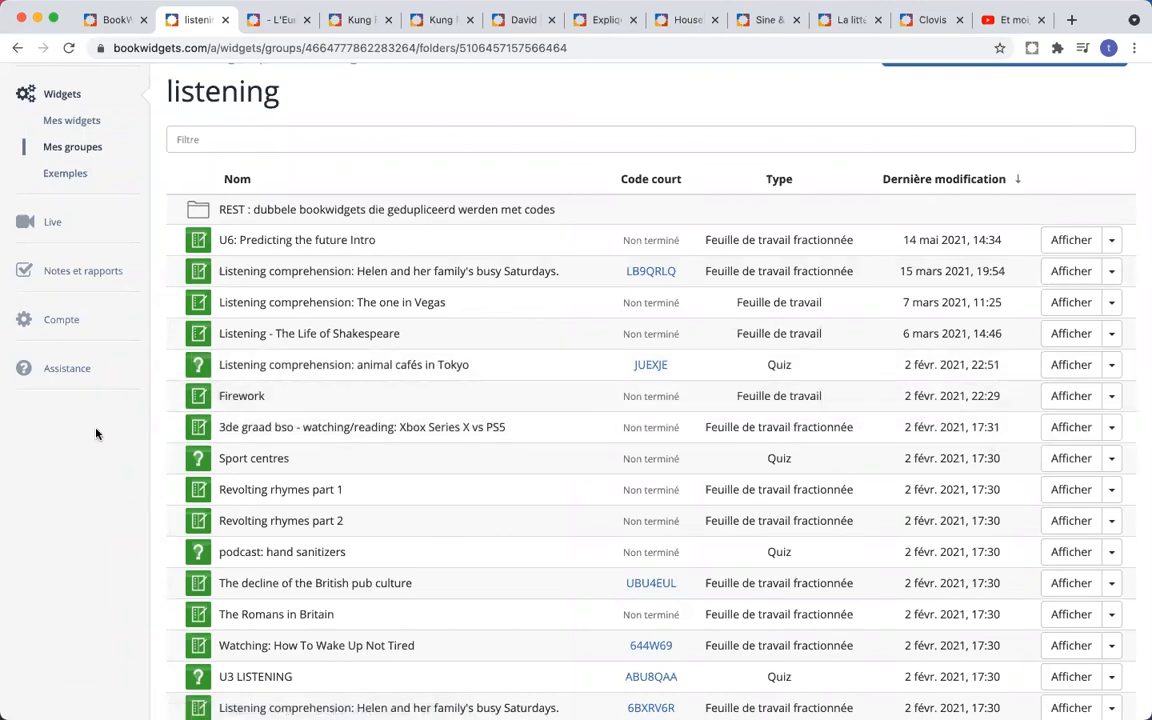
pyautogui.click(77, 378)
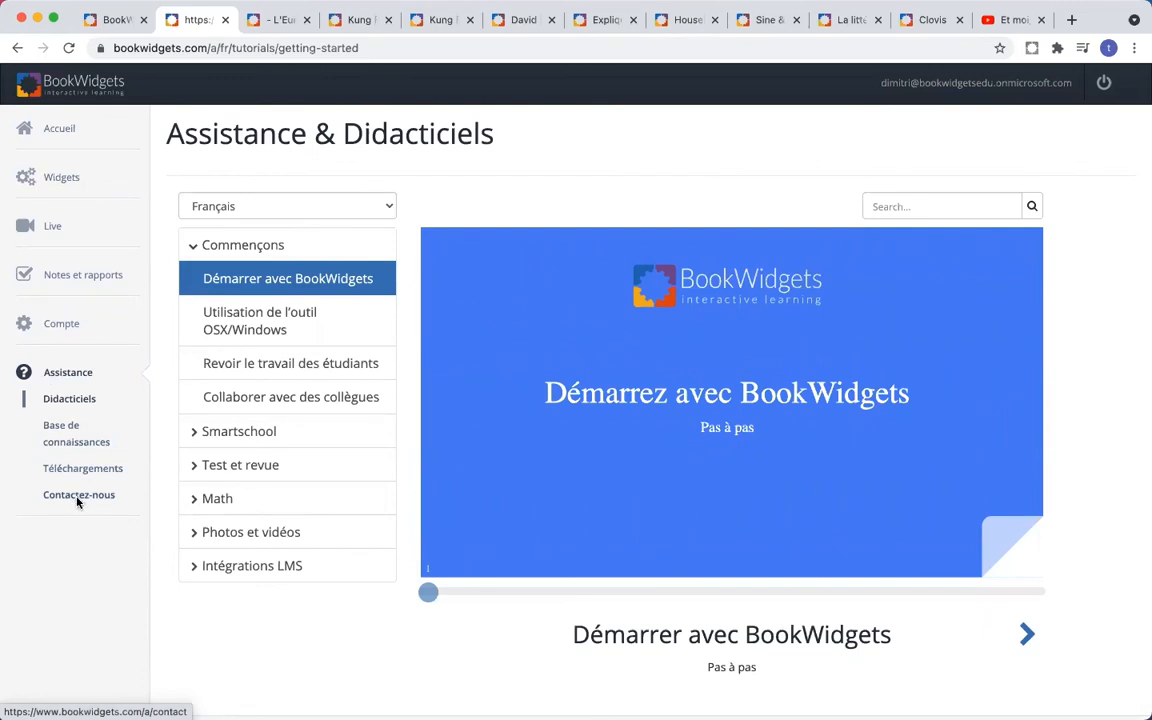
# - Return to the BookWidgets French homepage tab and scroll up to its headline
pyautogui.click(112, 33)
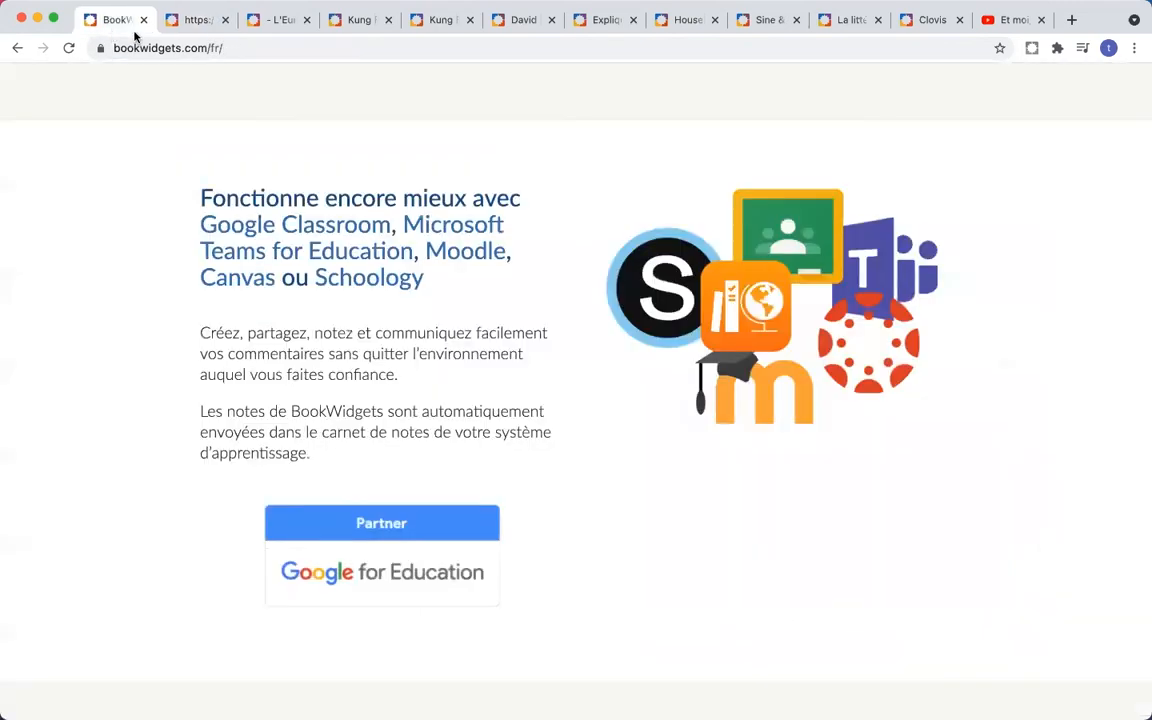
pyautogui.scroll(5, 409, 214)
pyautogui.scroll(10, 409, 214)
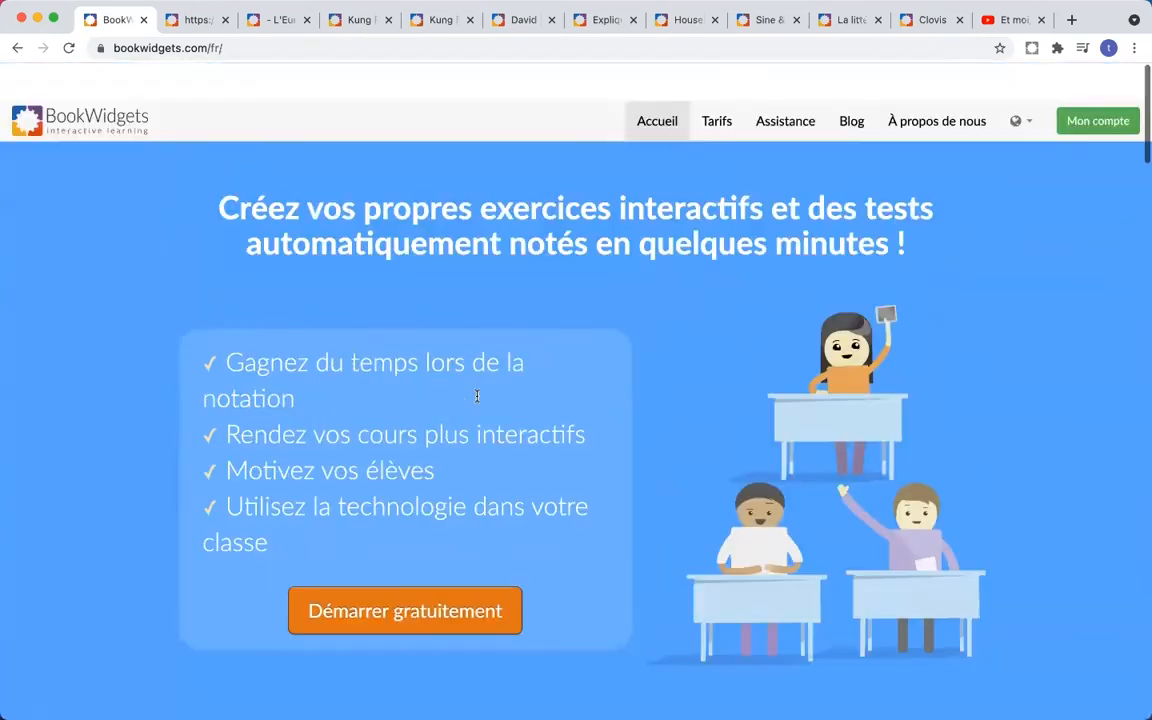